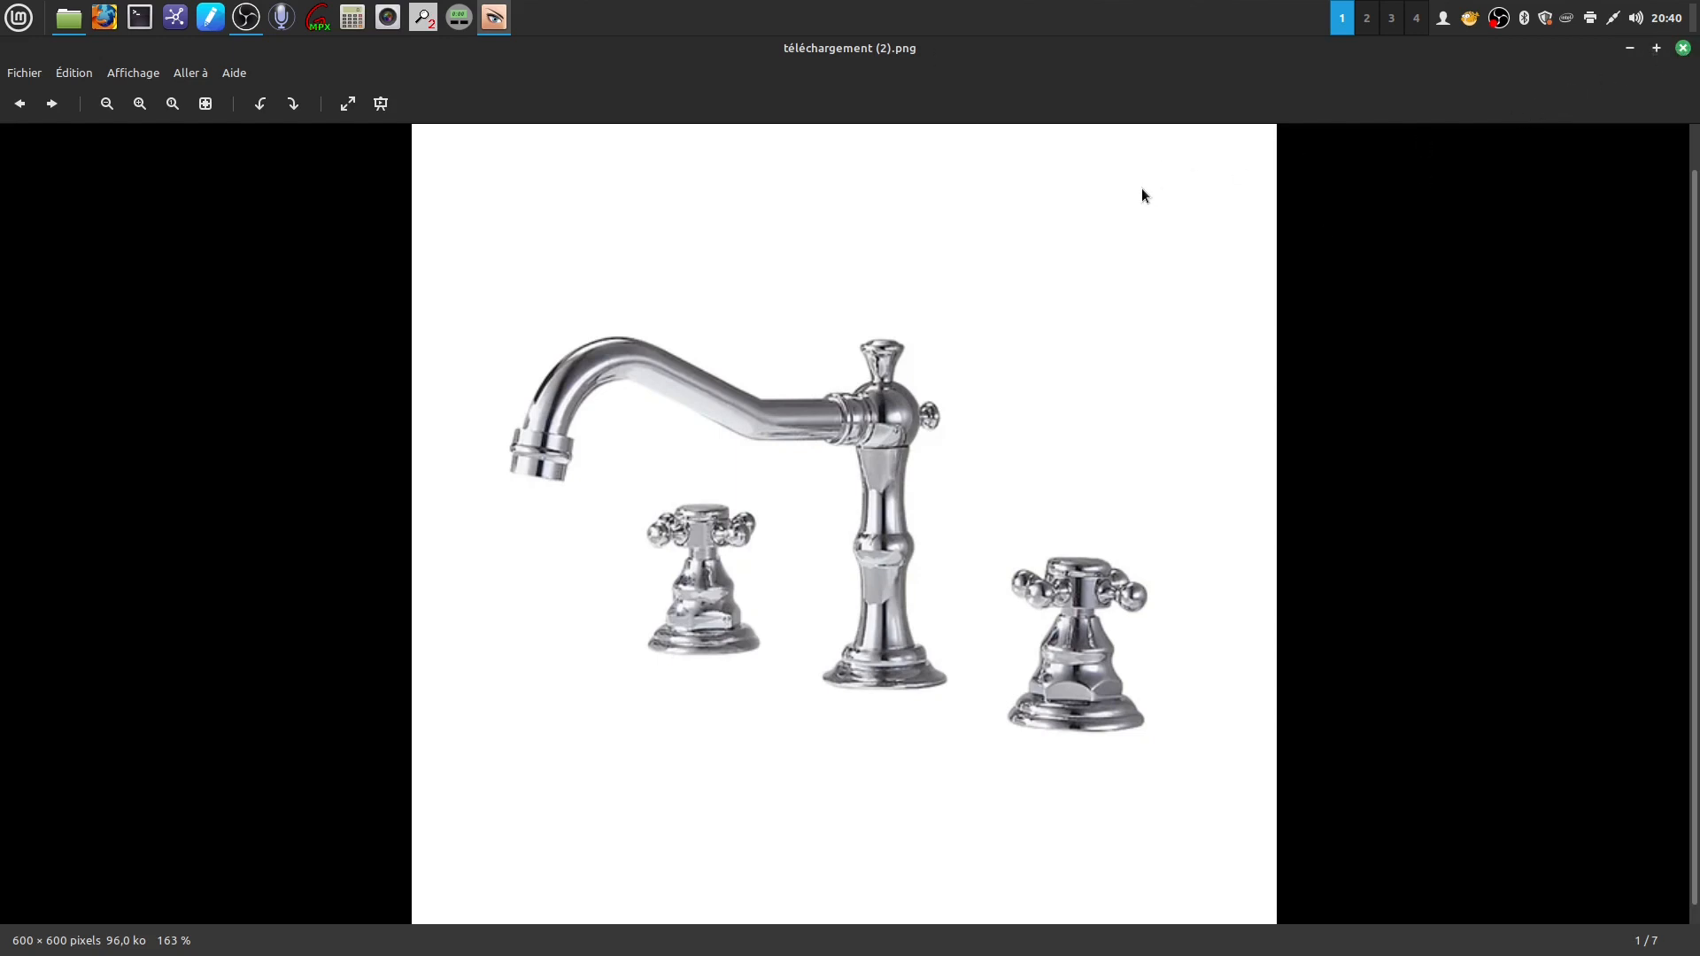
- Close the faucet reference image and its folder, switch to Blender and dismiss the splash screen
click(1657, 48)
key(ctrl+w)
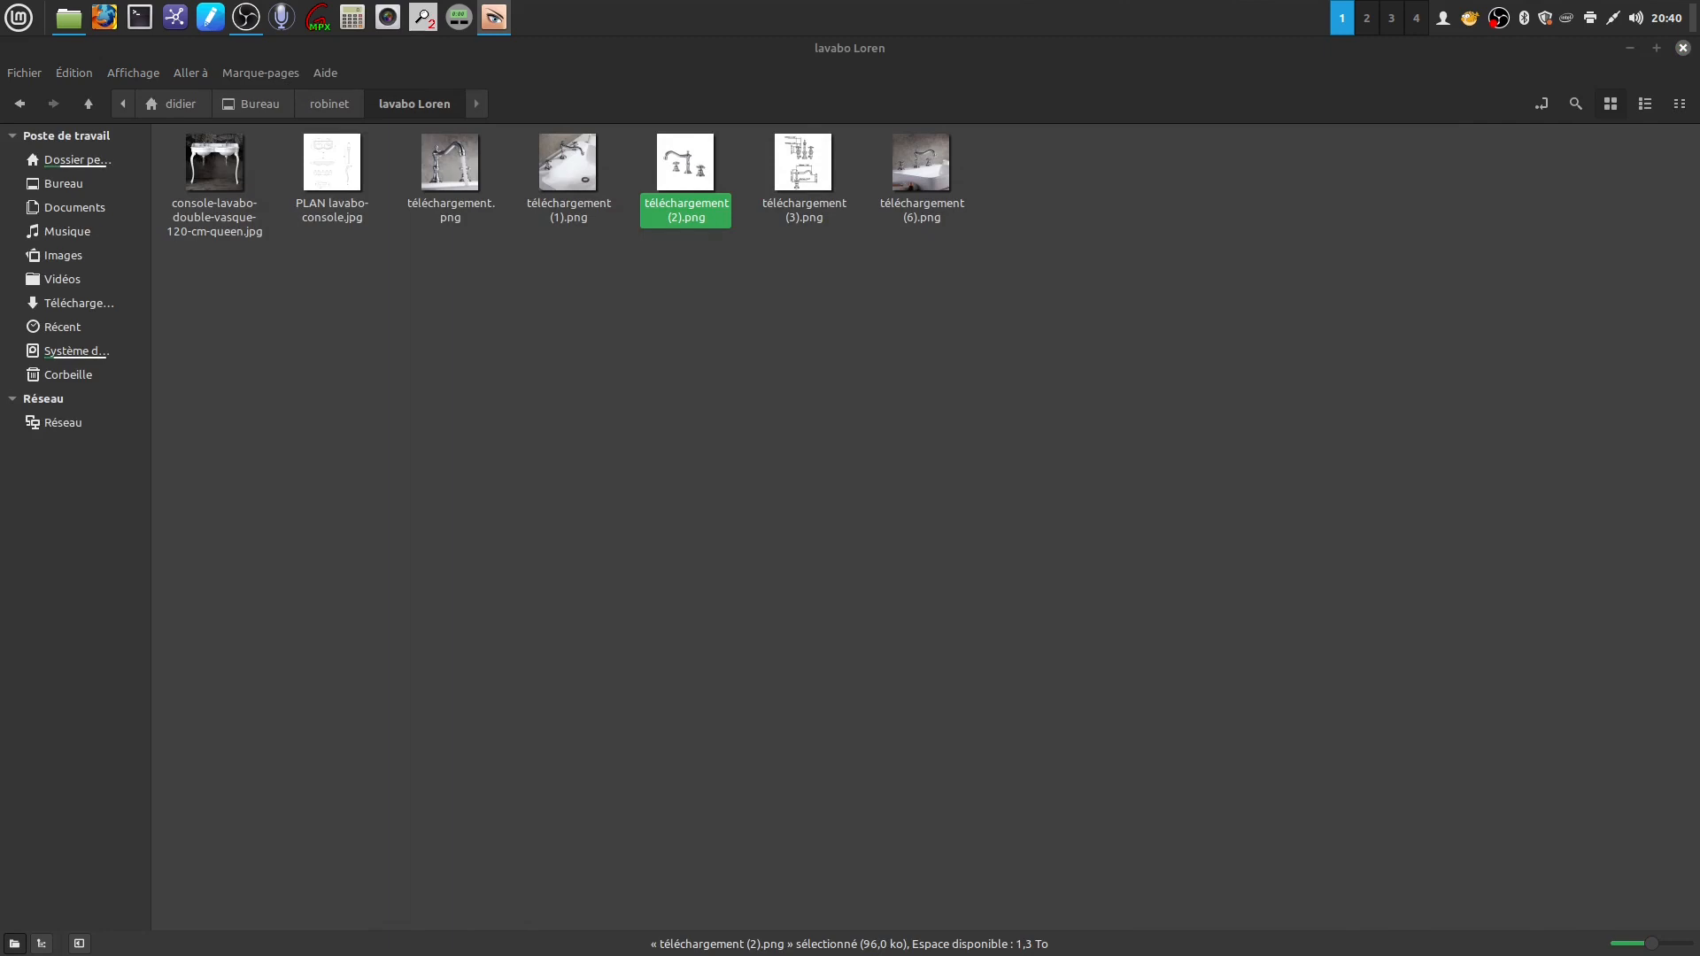
click(1682, 47)
double_click(53, 486)
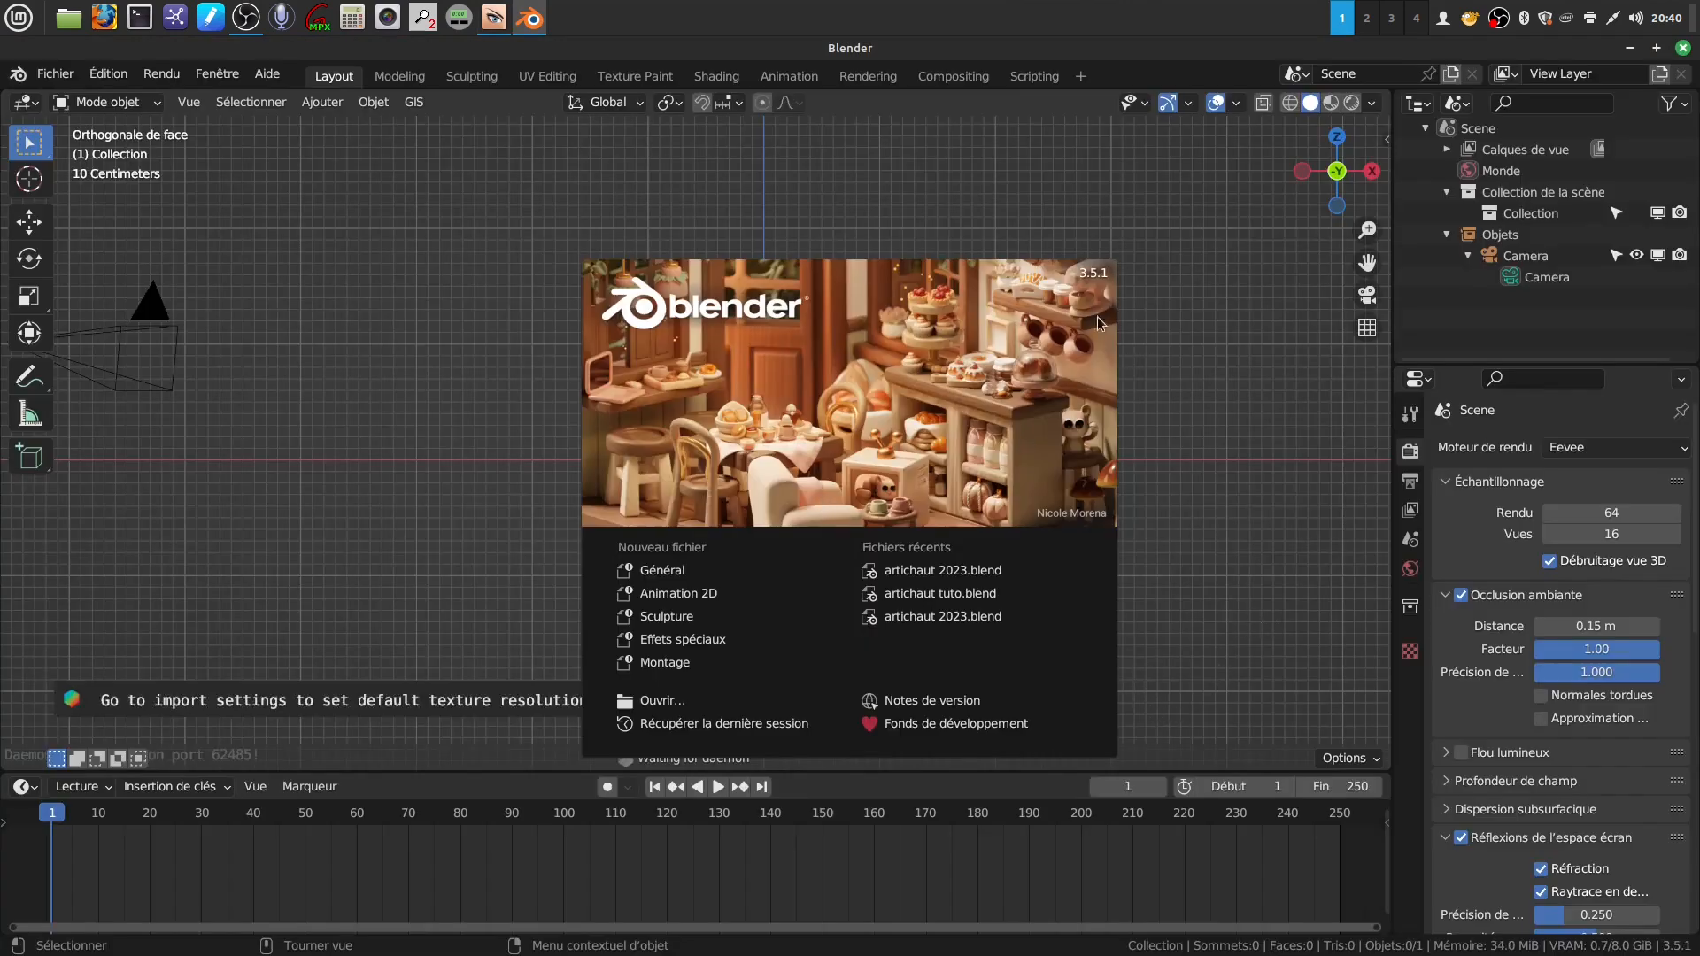
click(1200, 407)
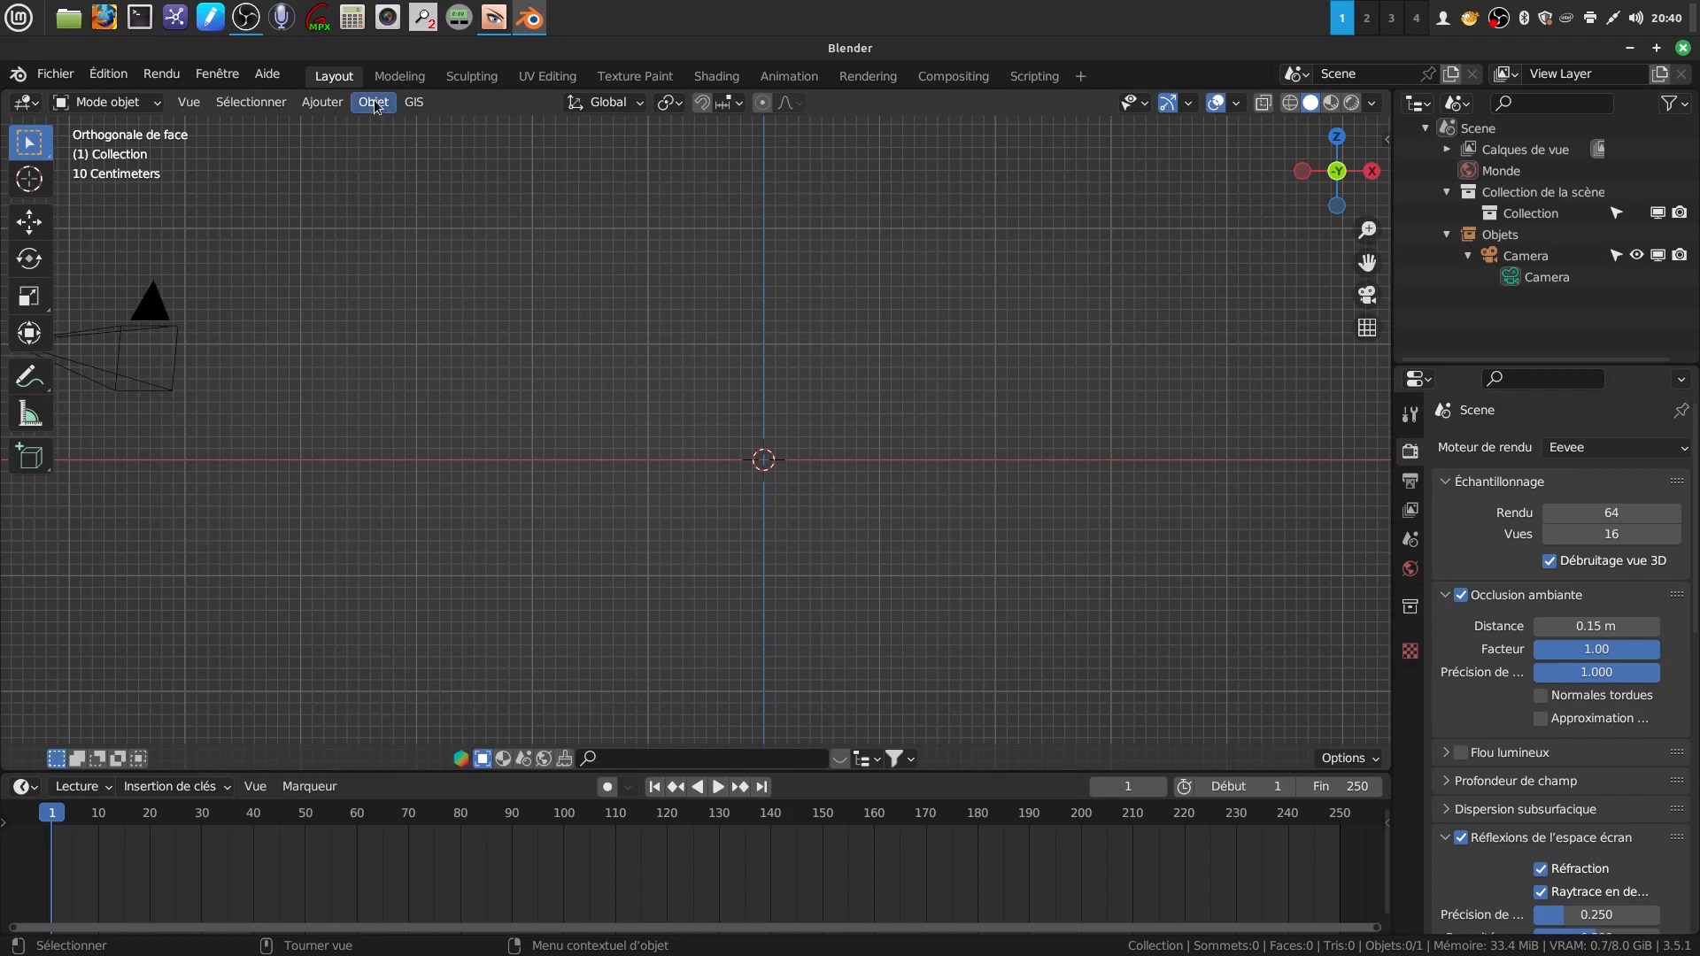
- Search the add-ons in the preferences for "bolt" to check whether BoltFactory is enabled
click(322, 102)
mouse_move(337, 127)
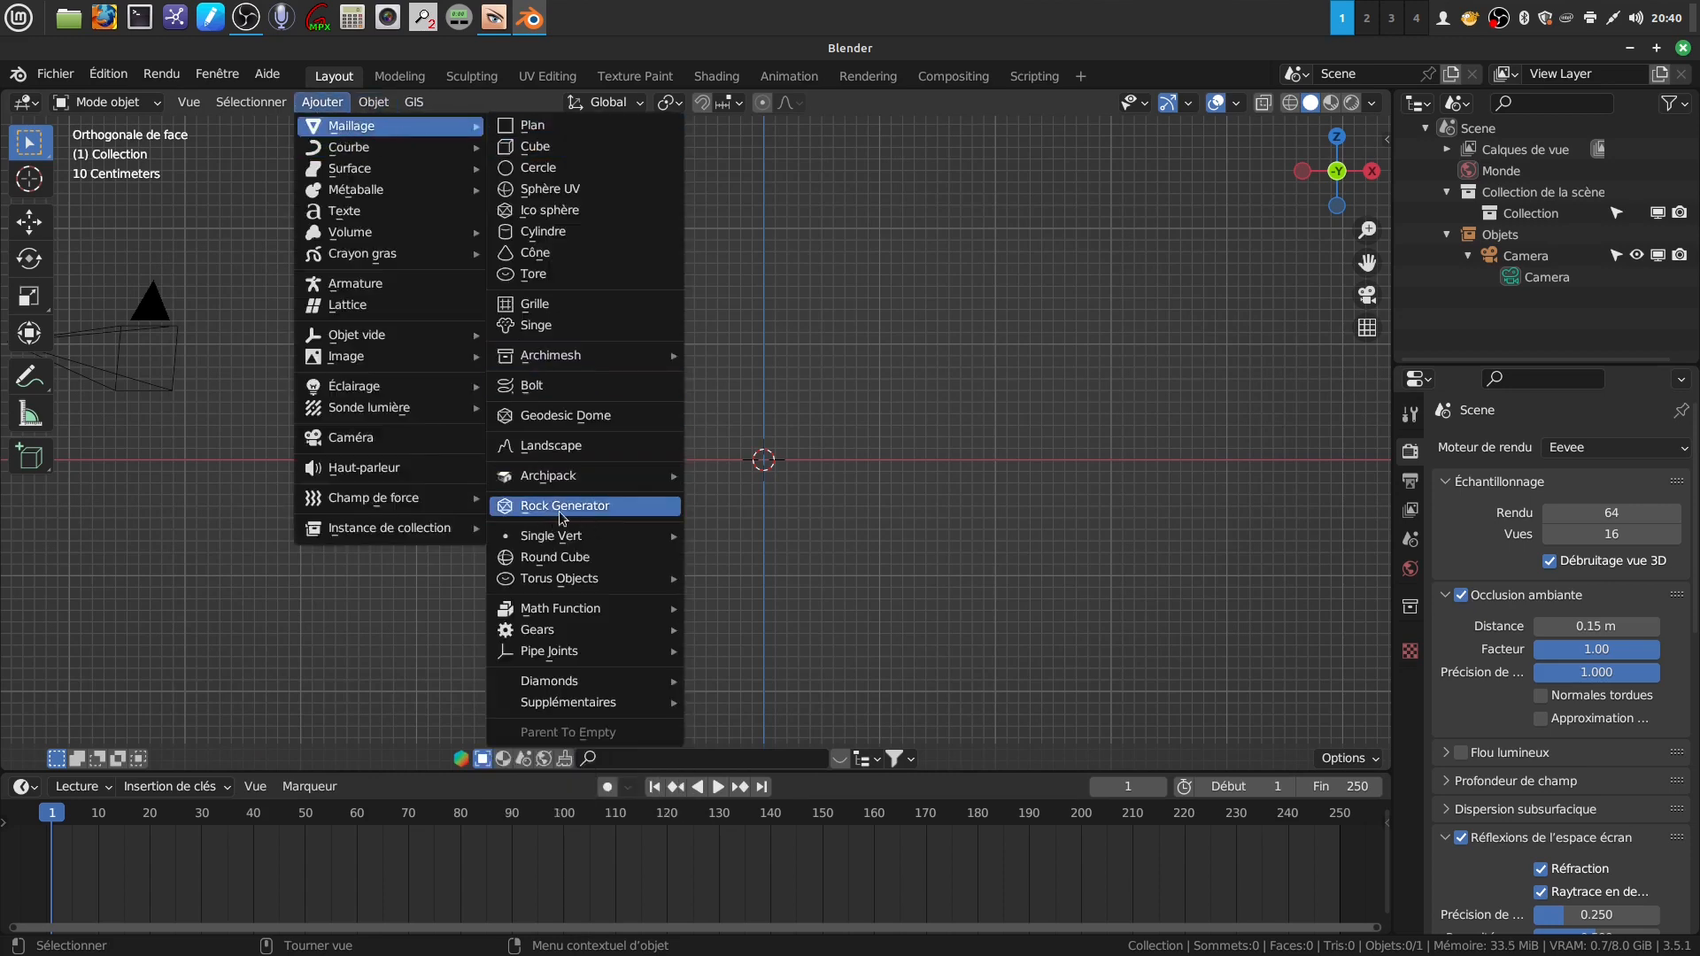
mouse_move(570, 638)
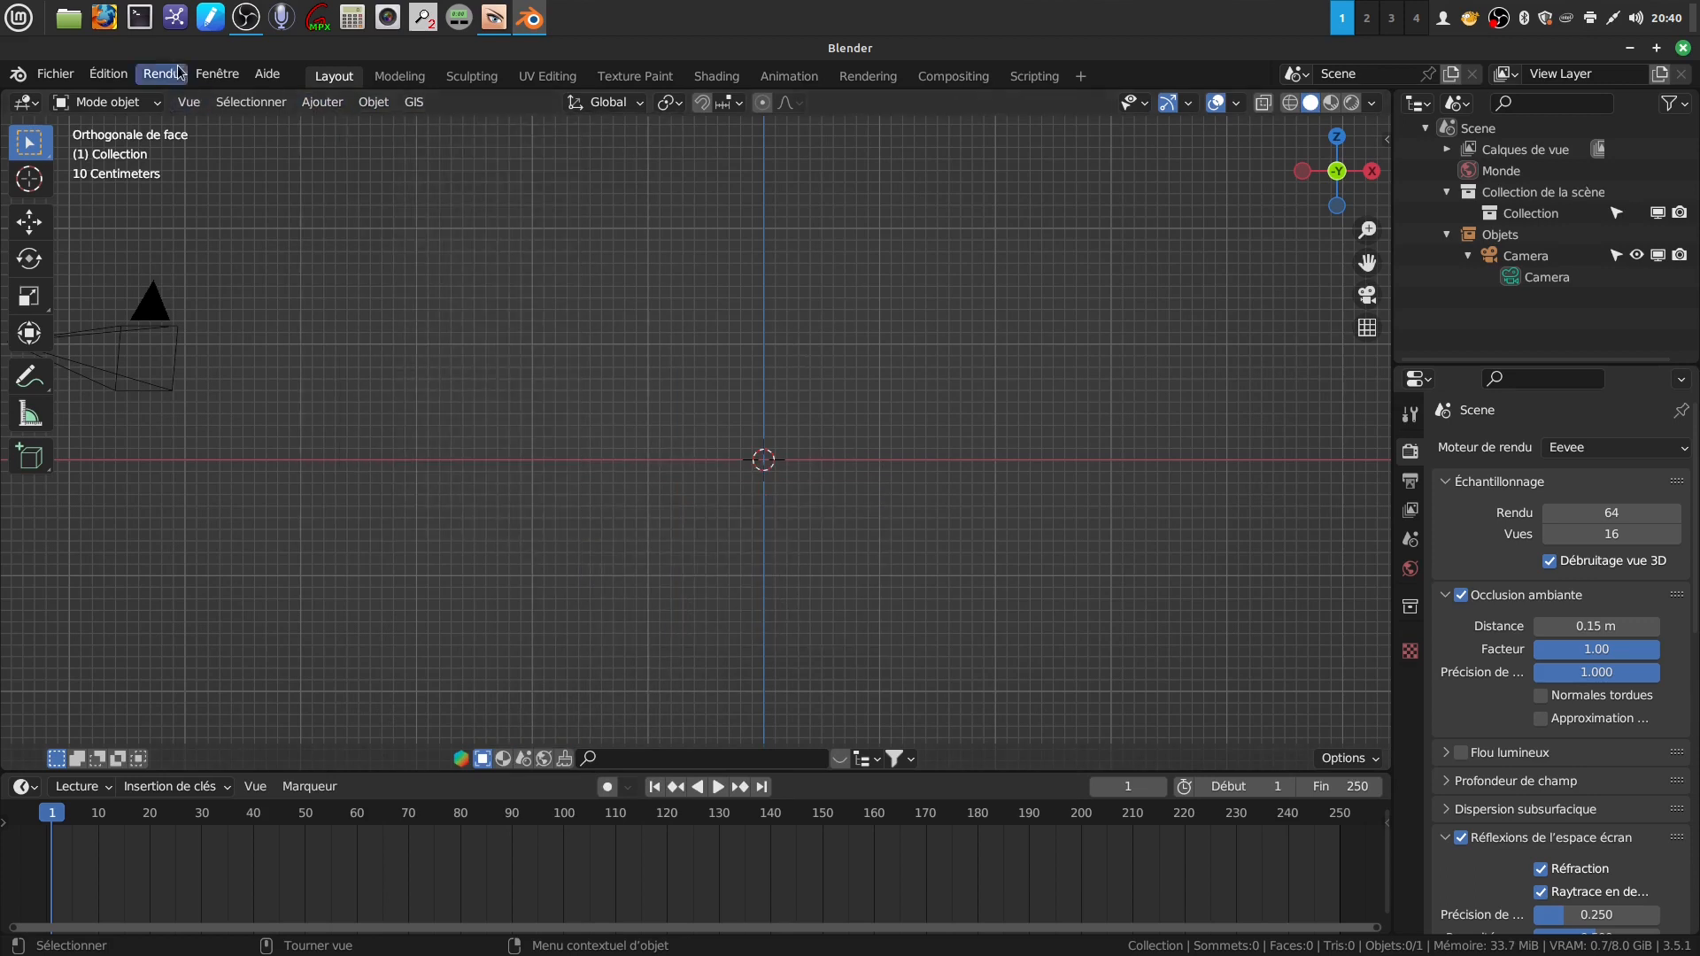
click(108, 73)
click(148, 373)
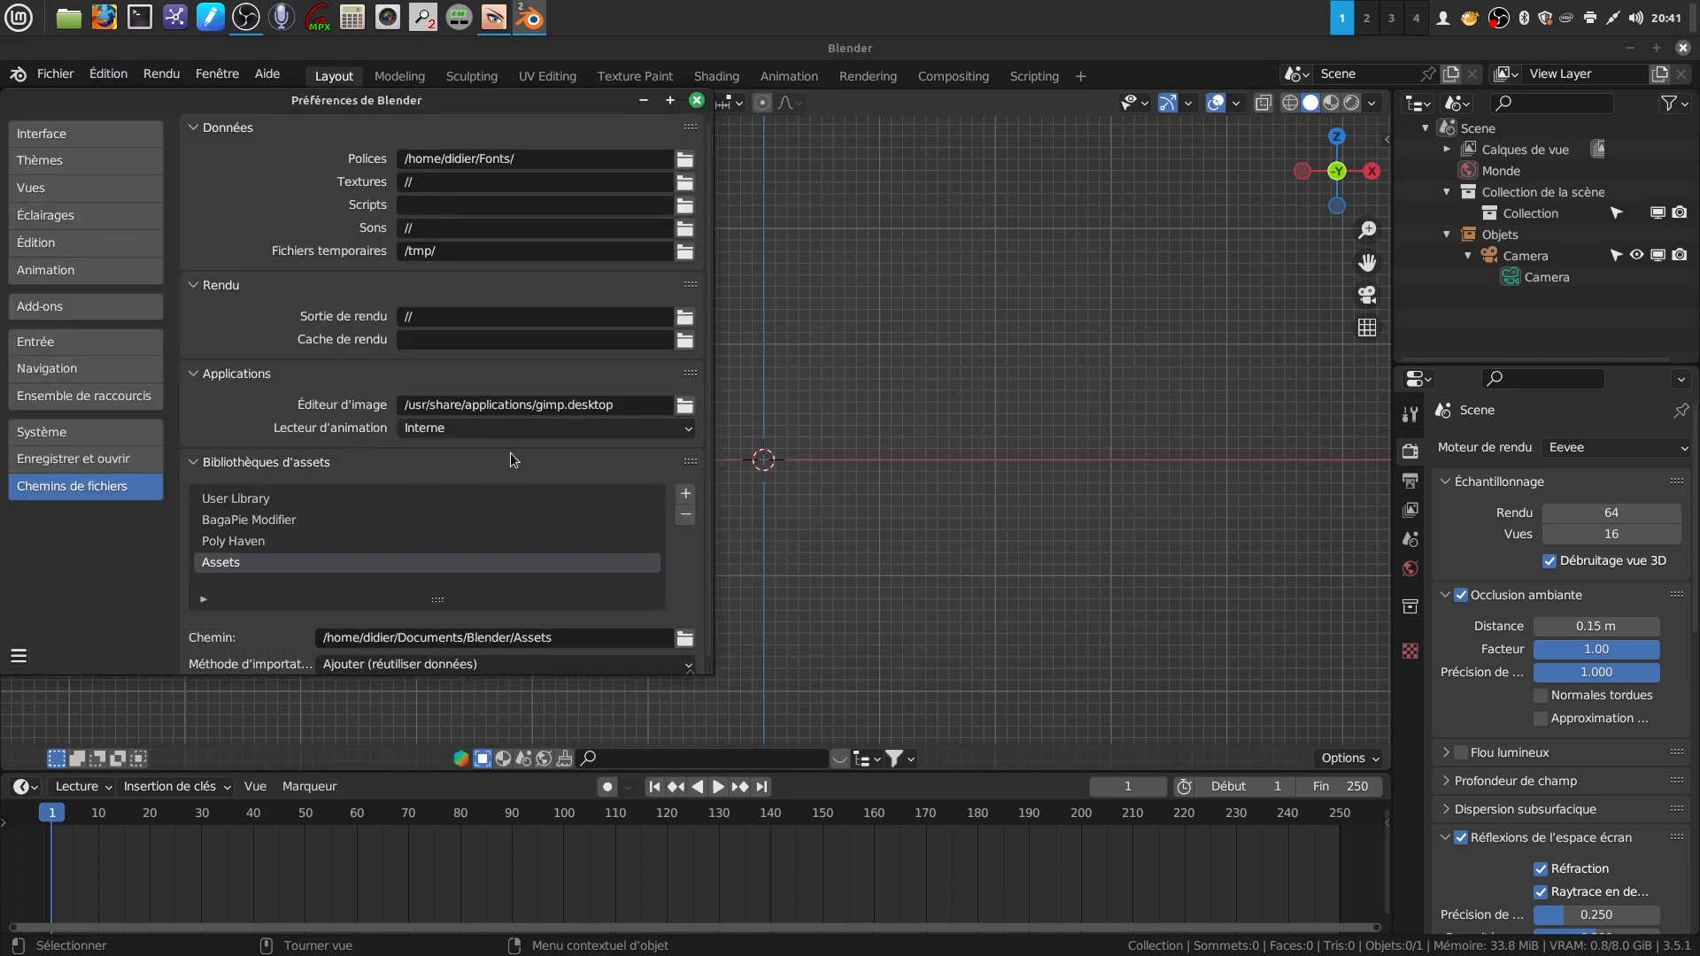
click(59, 306)
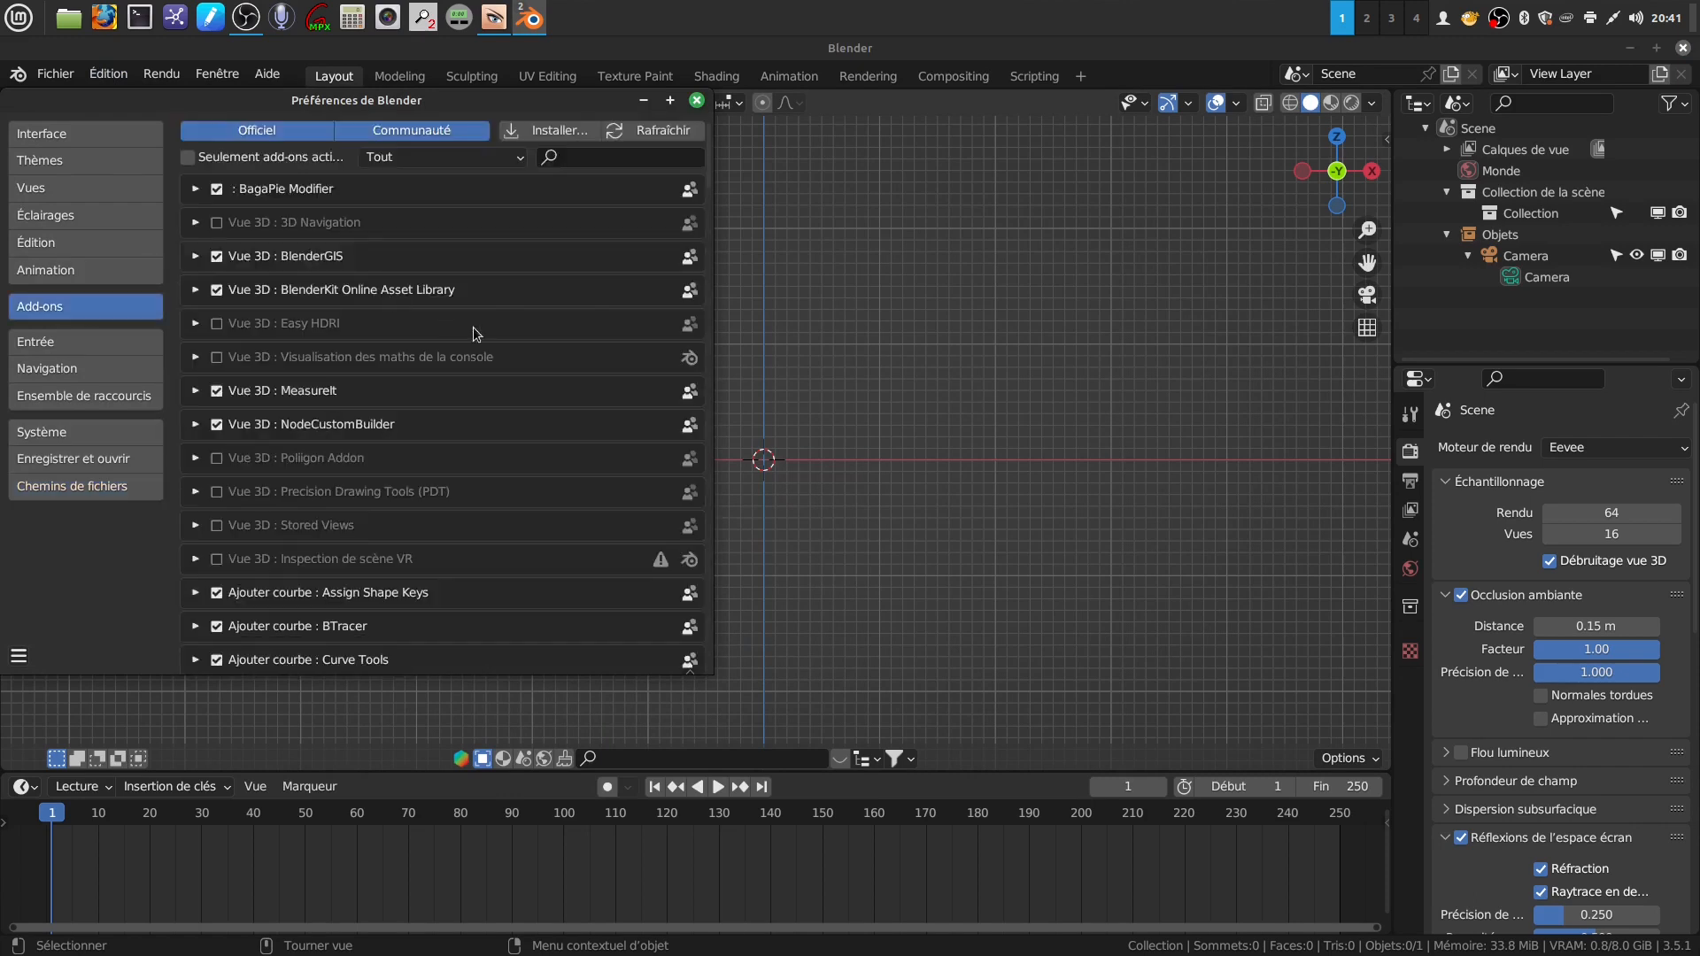
click(587, 158)
text(bolt)
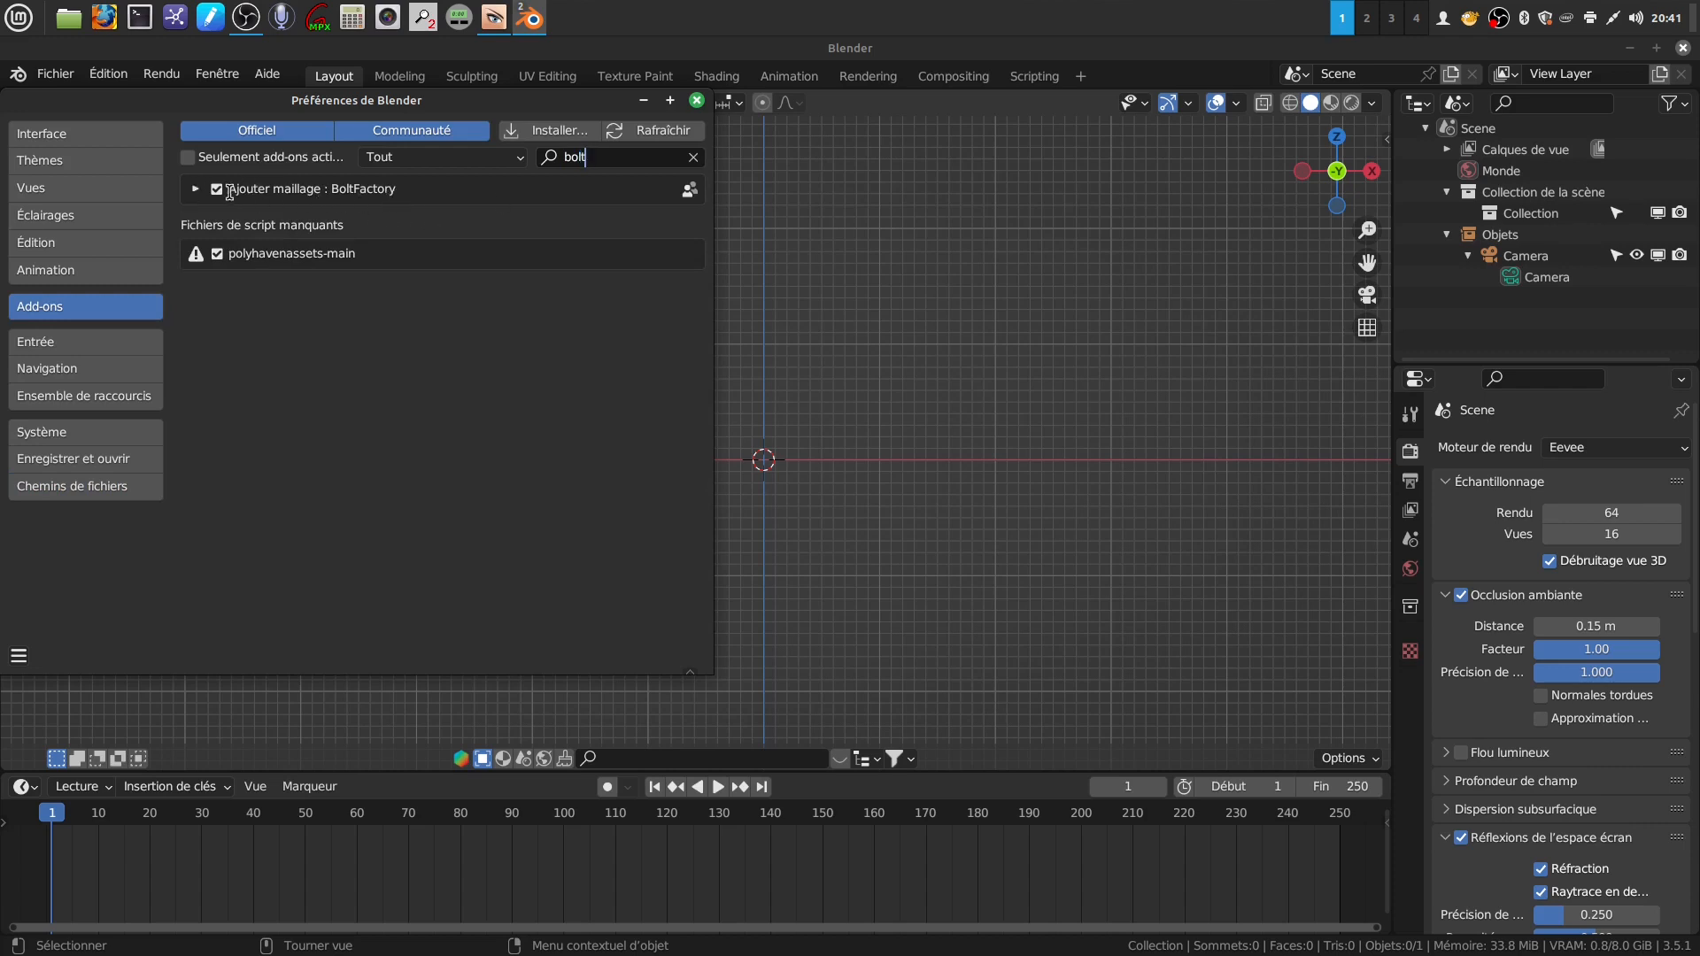
click(697, 100)
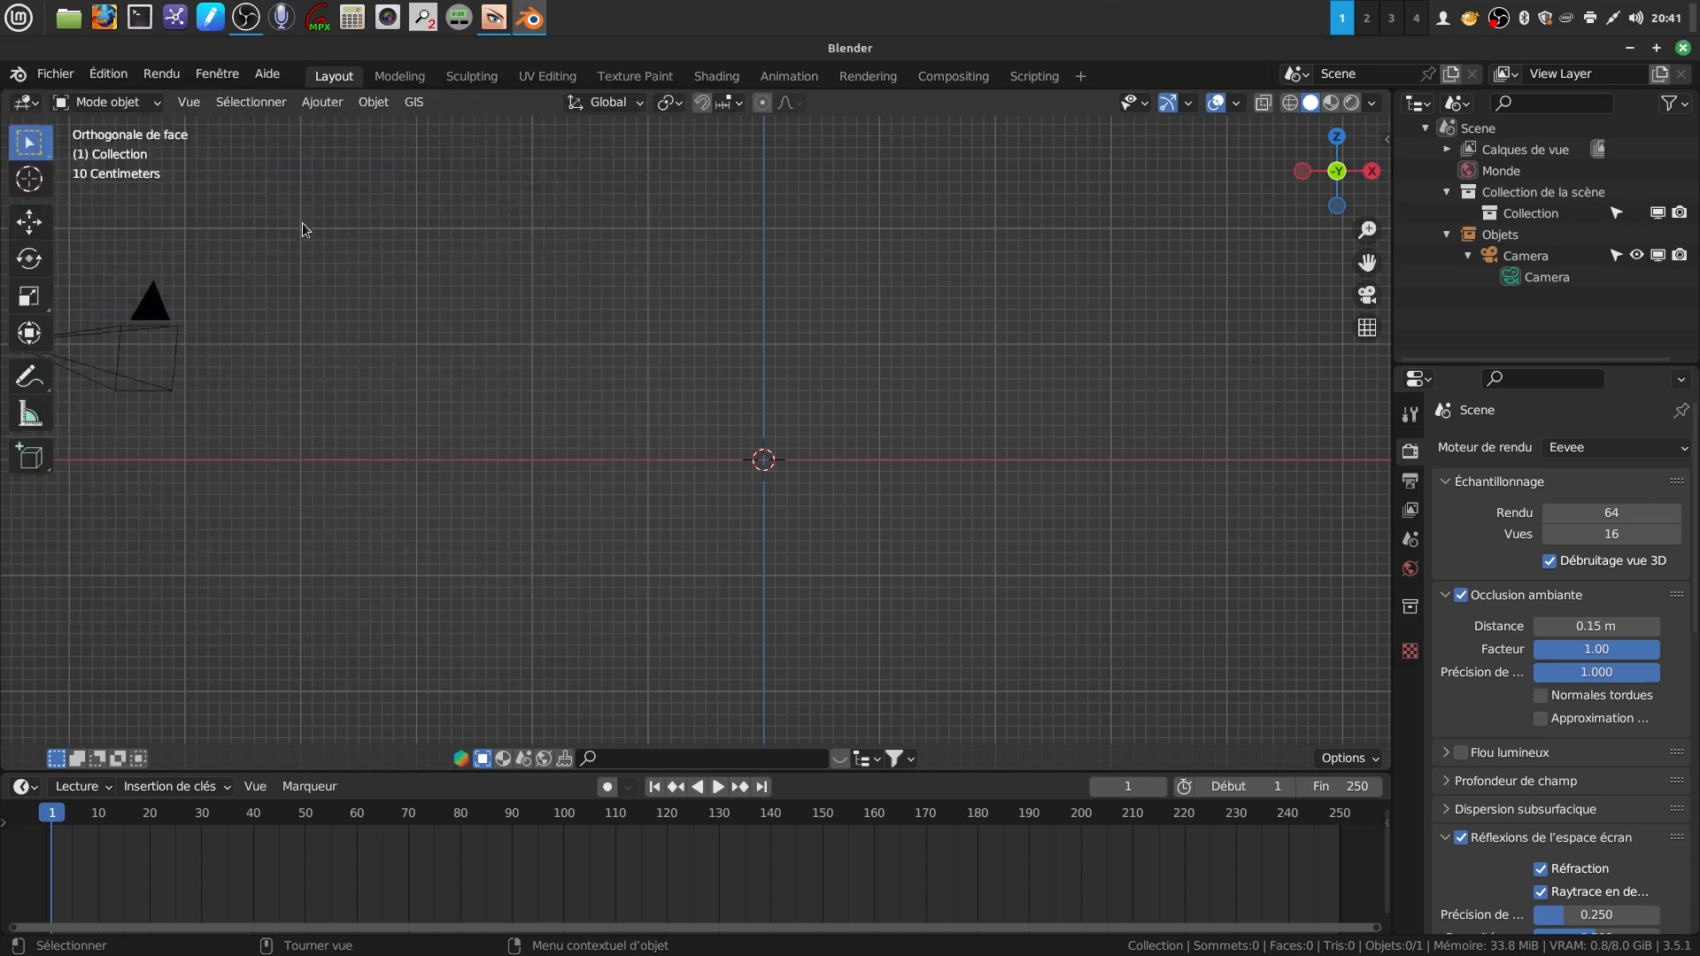
- Add a Bolt mesh at the origin and change its model to NUT
click(324, 101)
mouse_move(351, 125)
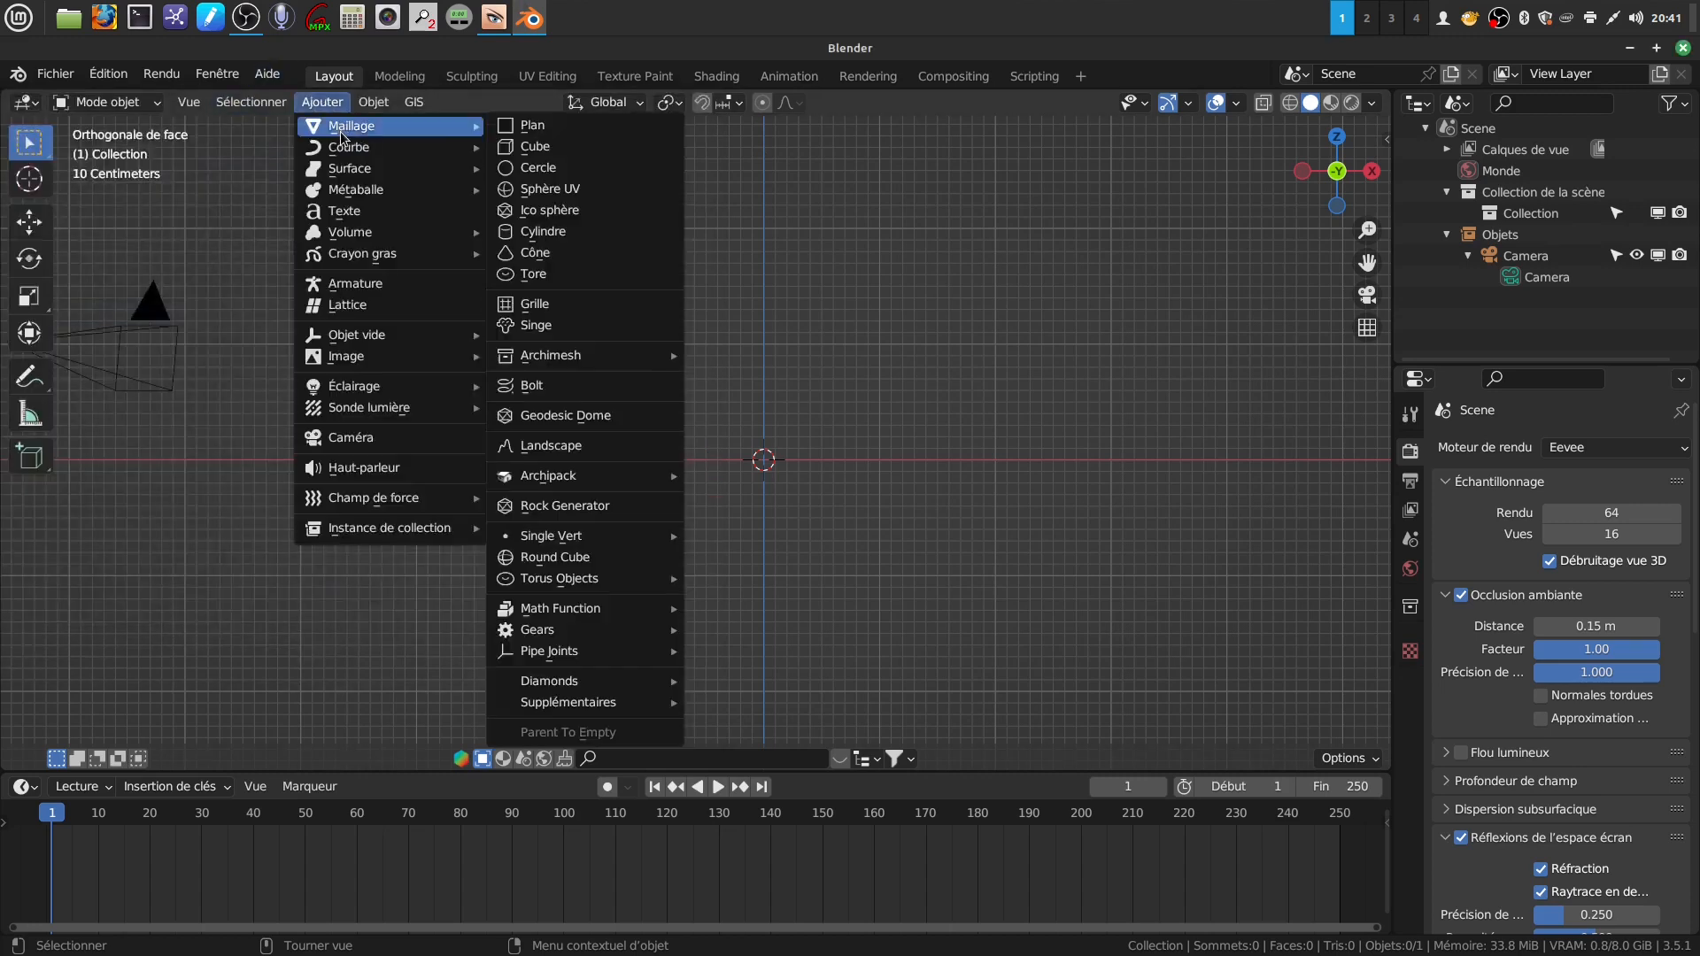
click(621, 387)
scroll(926, 370, down, 8)
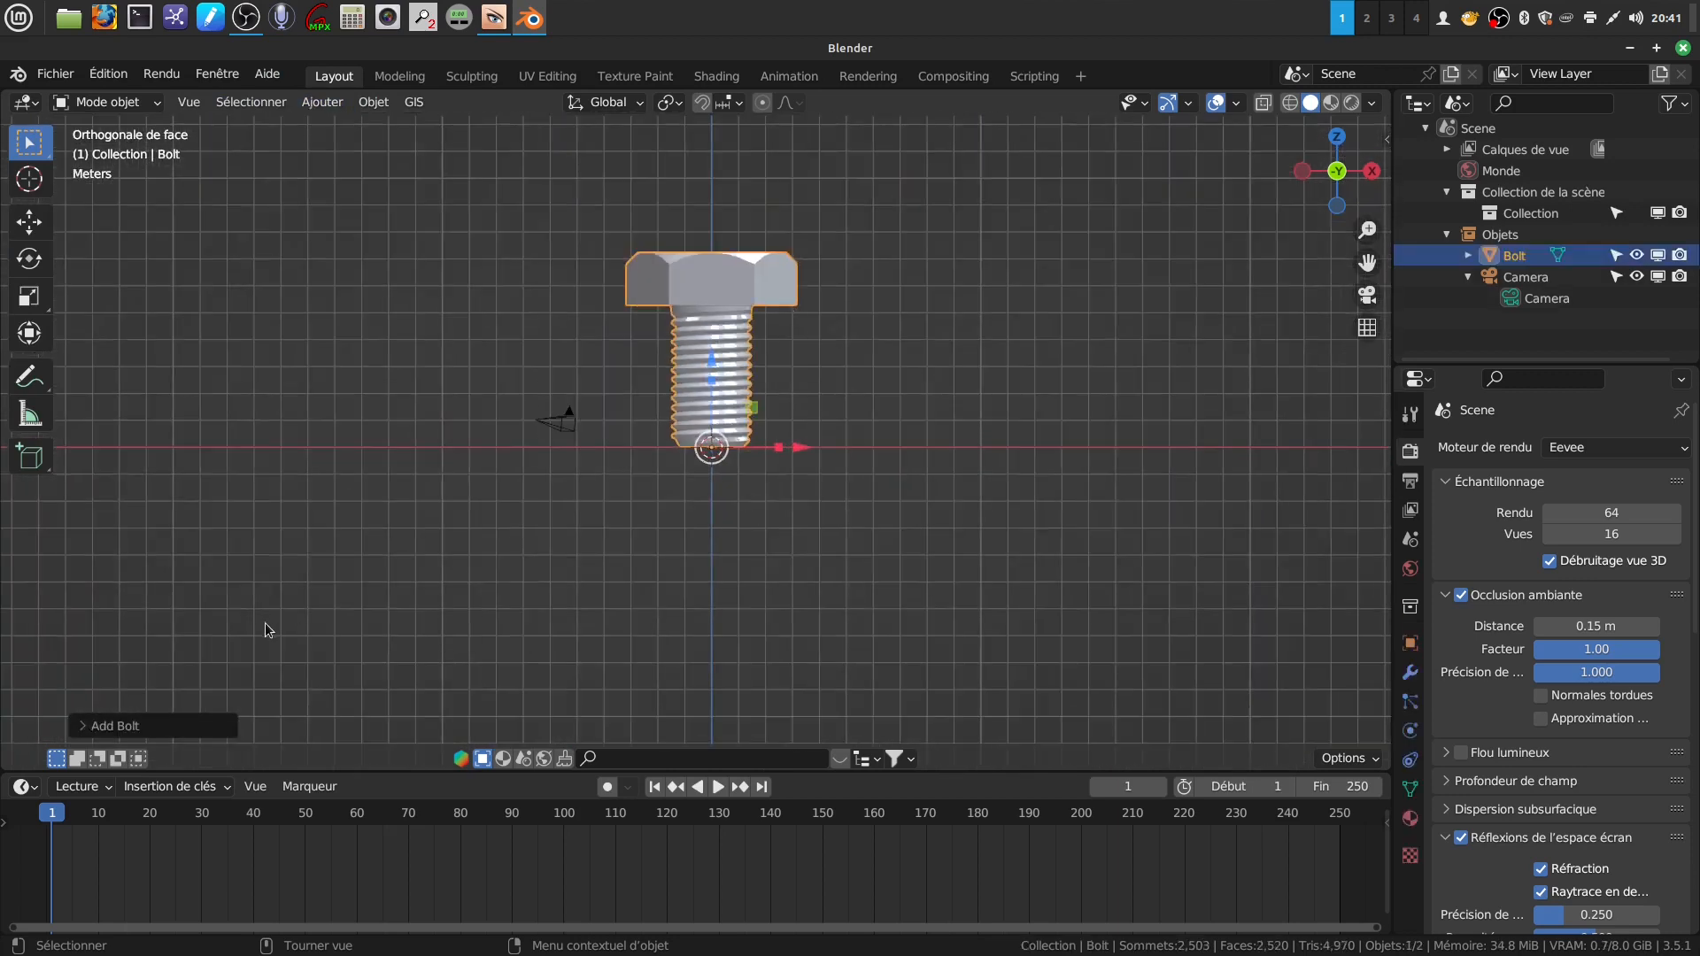
click(82, 734)
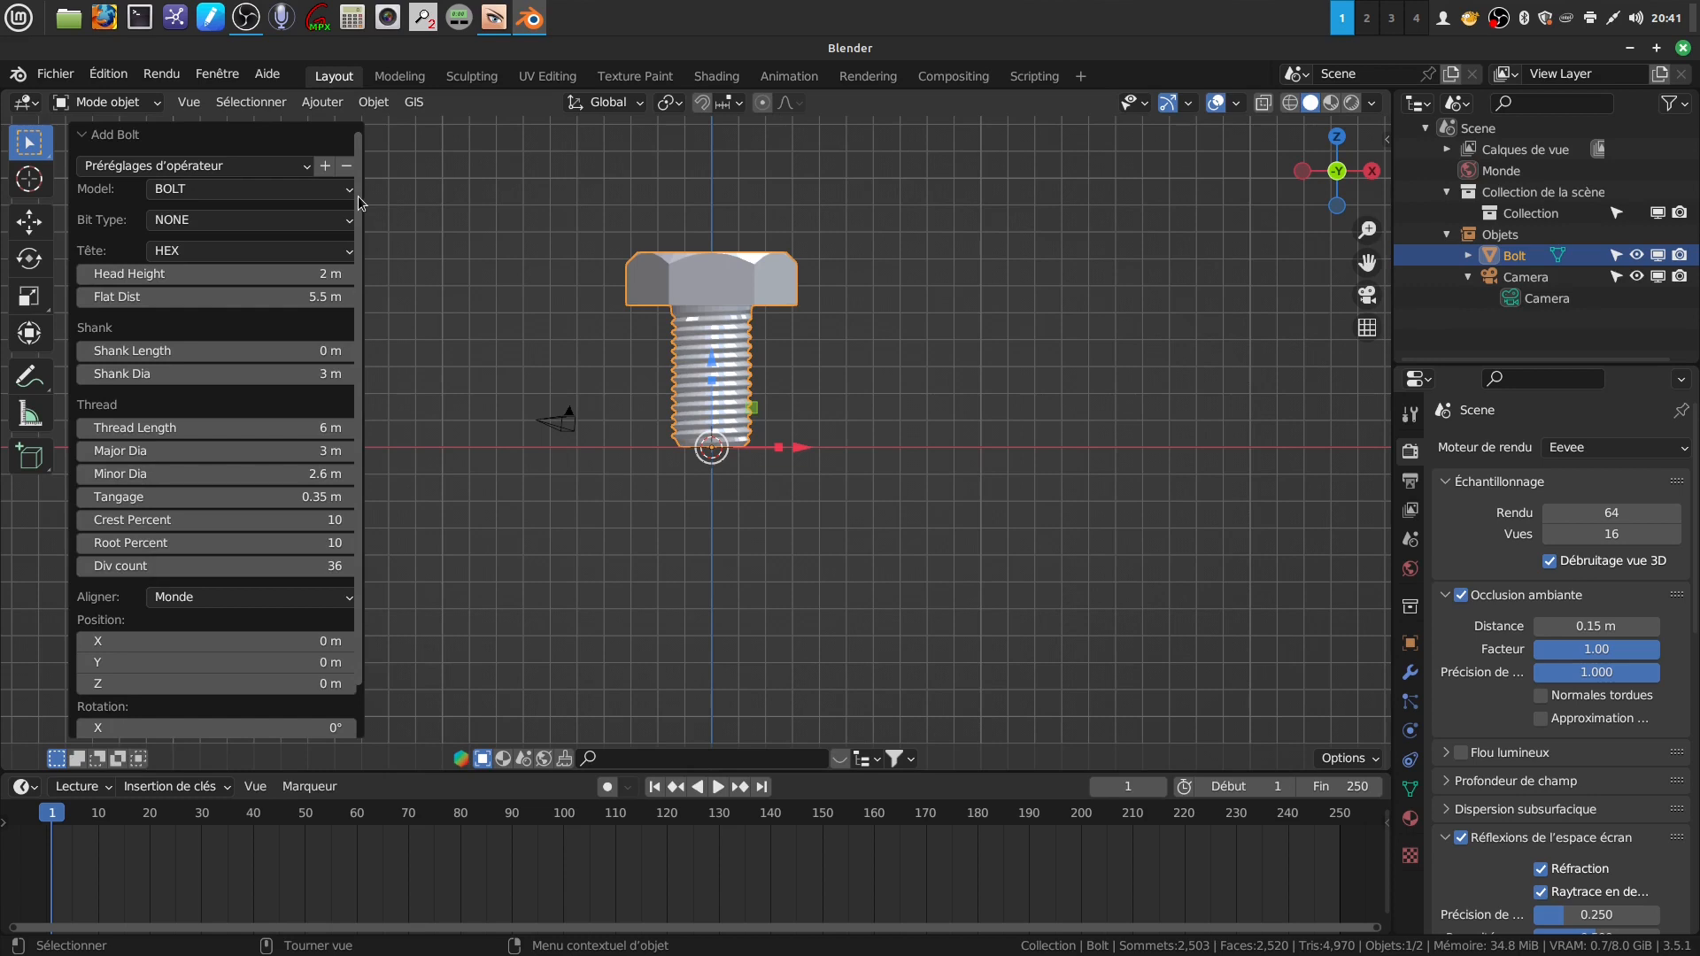
click(257, 189)
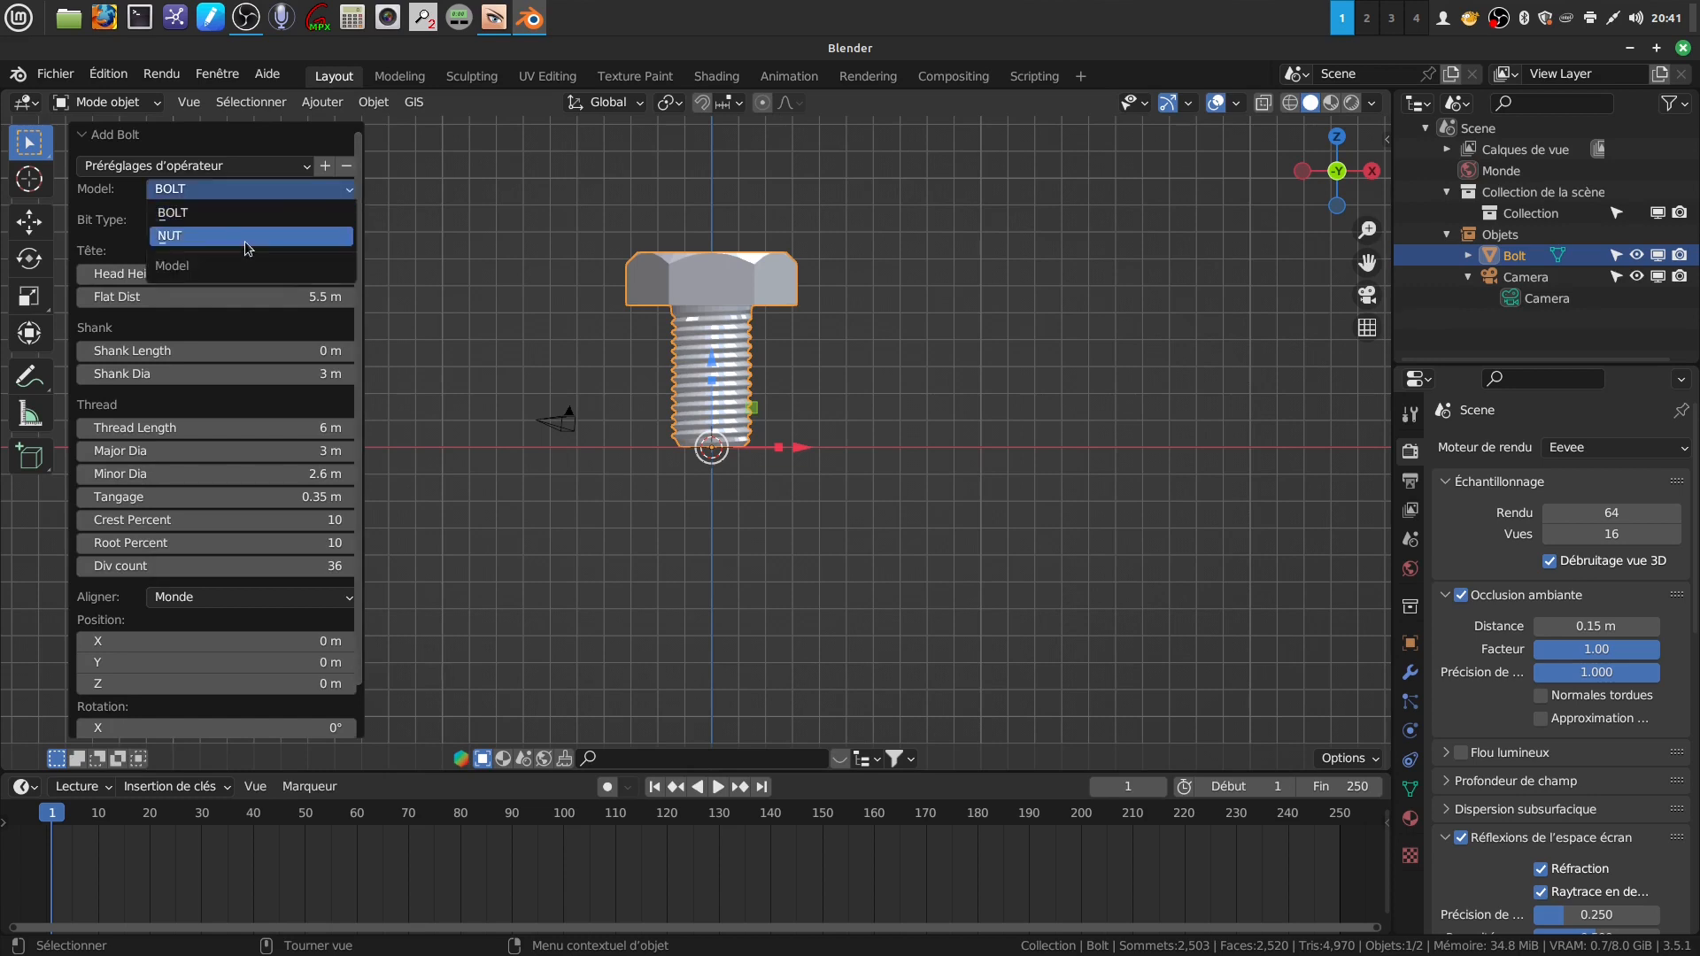
click(245, 236)
scroll(814, 578, up, 4)
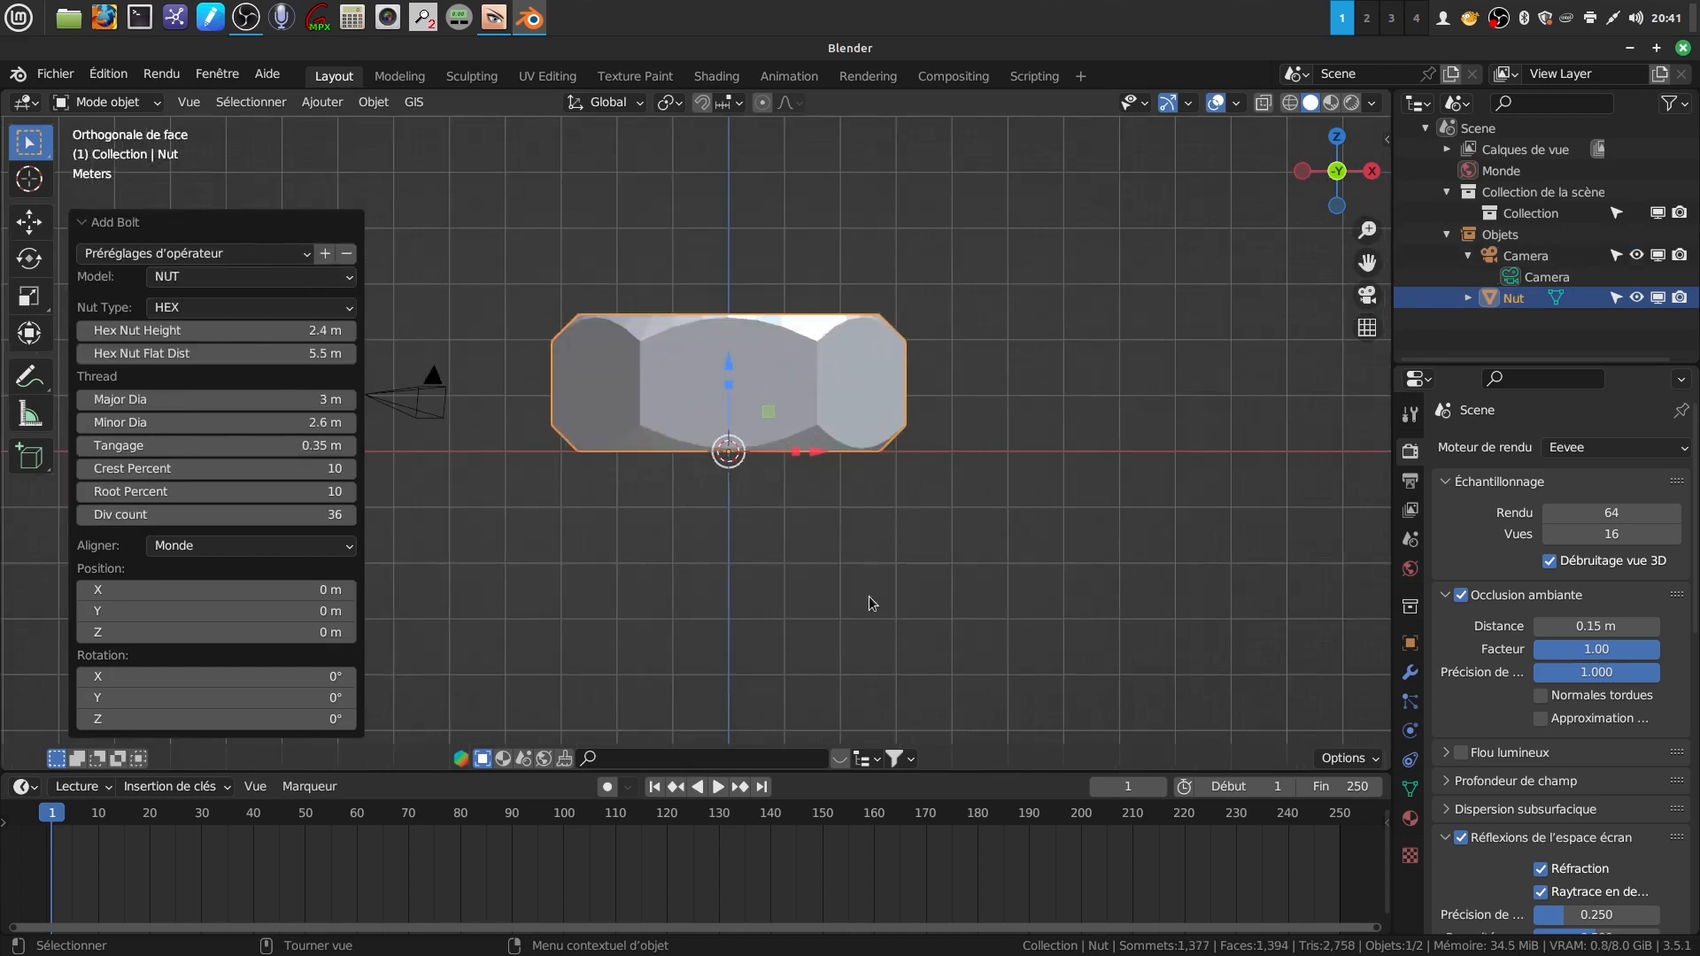
scroll(869, 593, up, 2)
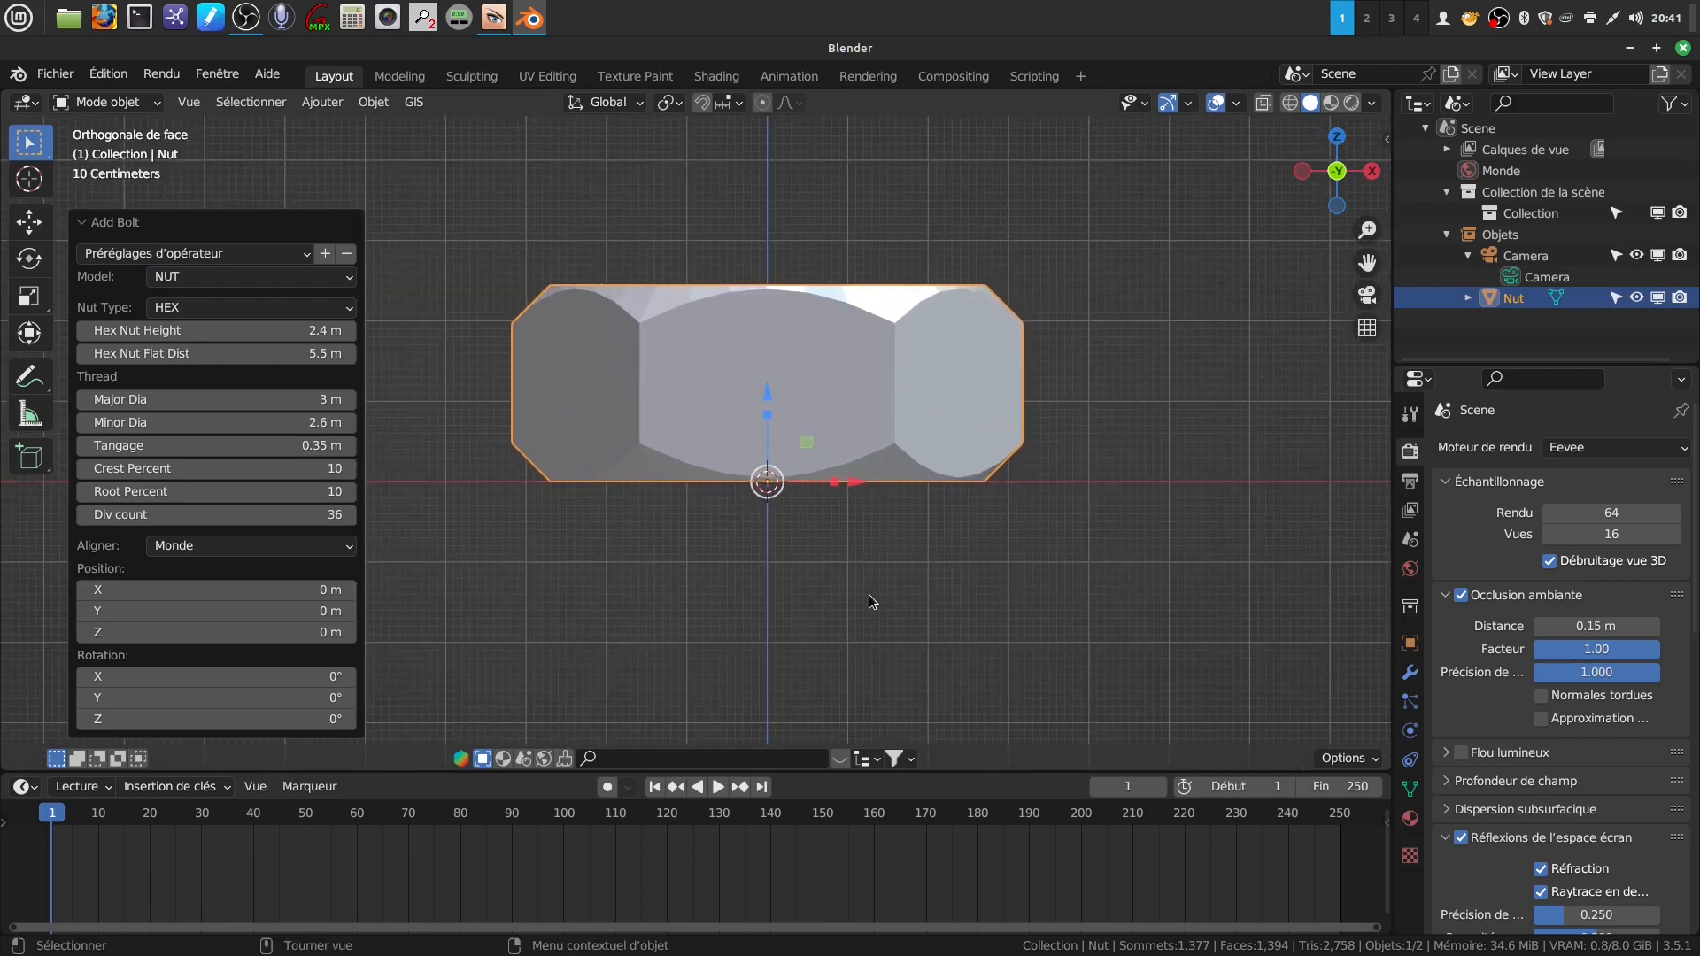
middle_drag(854, 461, 857, 502)
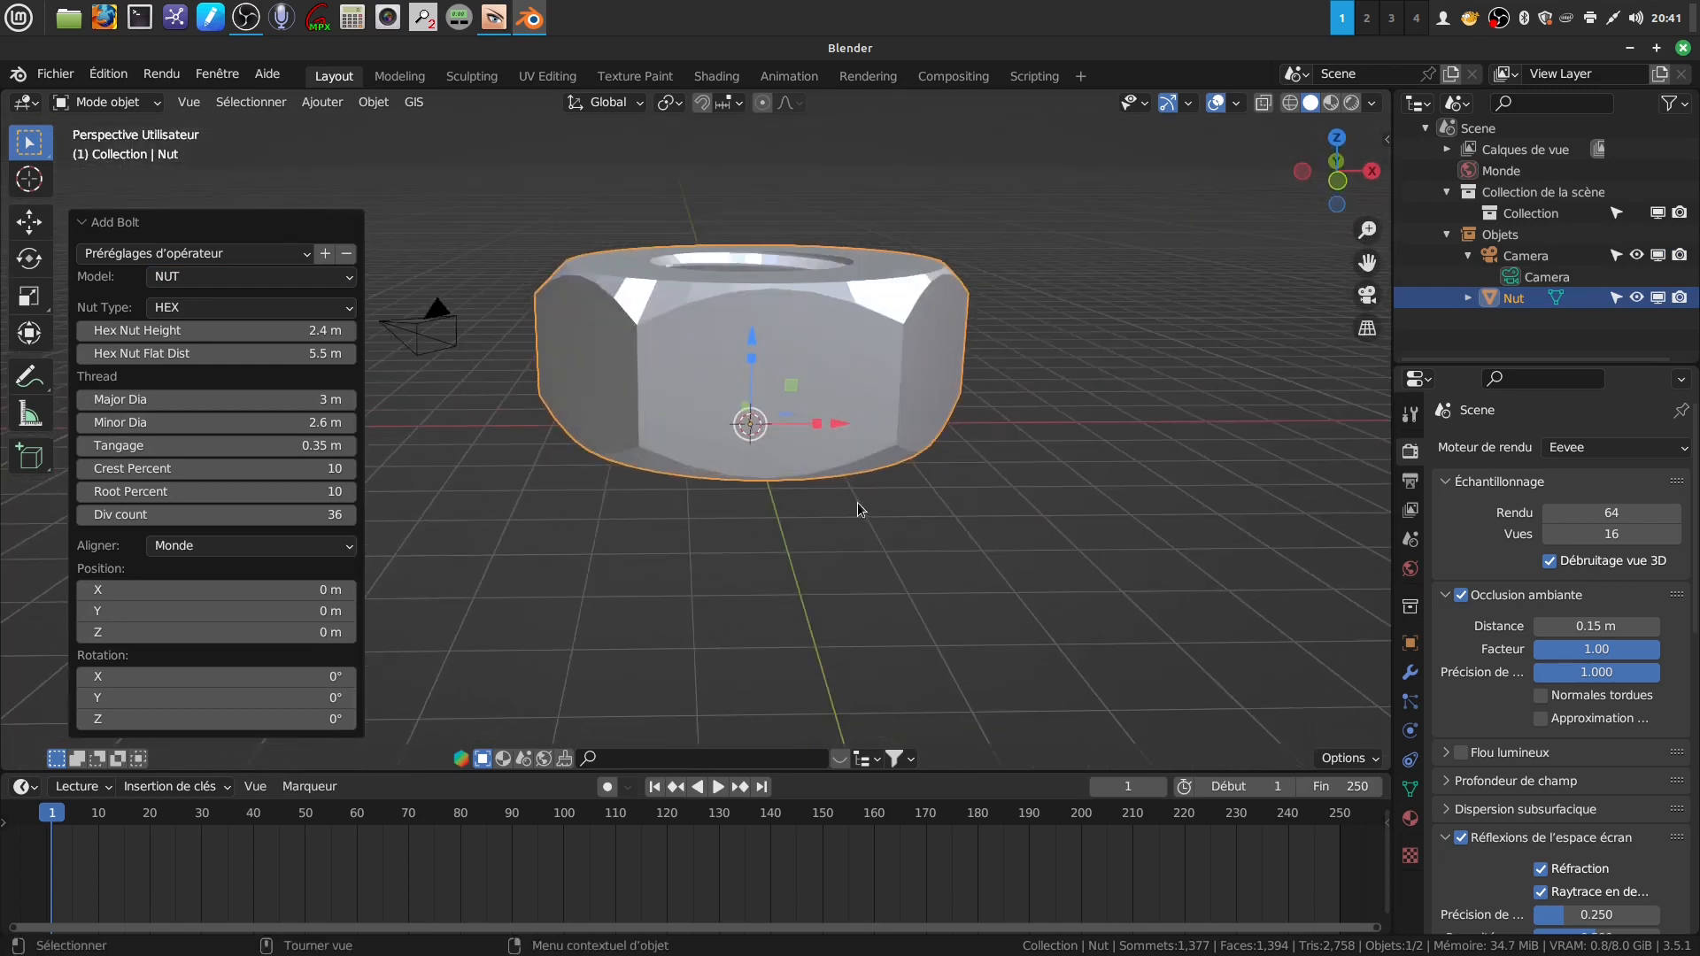
- Frame the nut in top view and enter edit mode on its mesh
key(KP_7)
scroll(818, 529, down, 2)
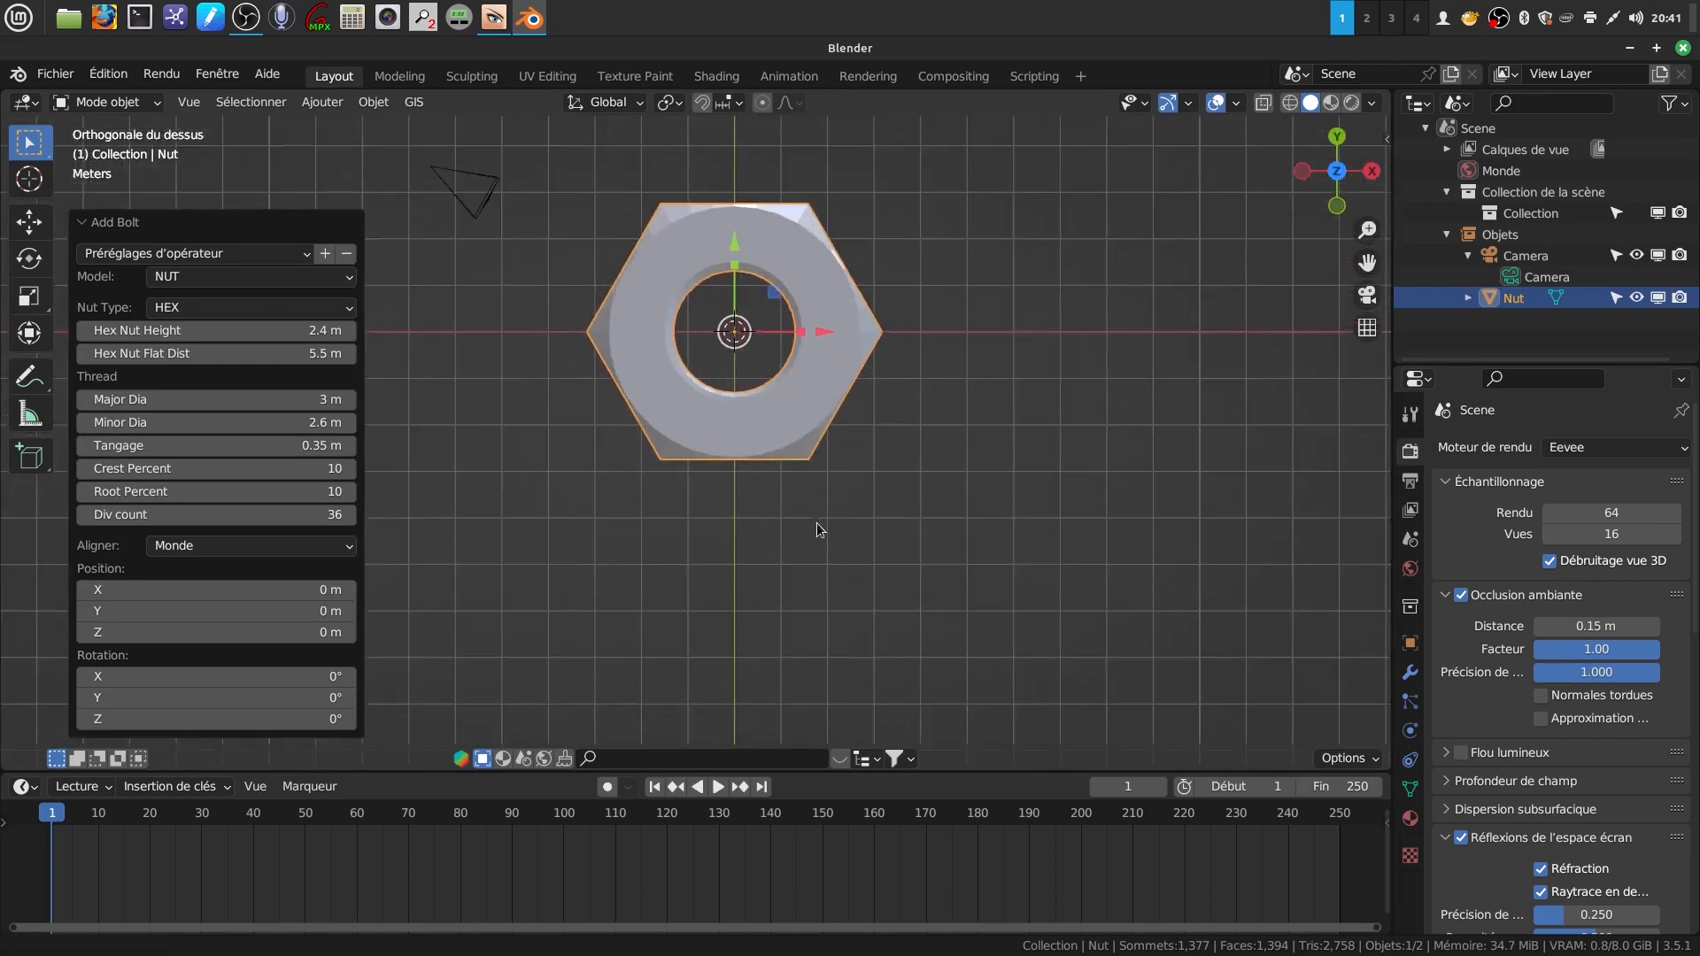
key(KP_Decimal)
key(Tab)
scroll(831, 561, up, 1)
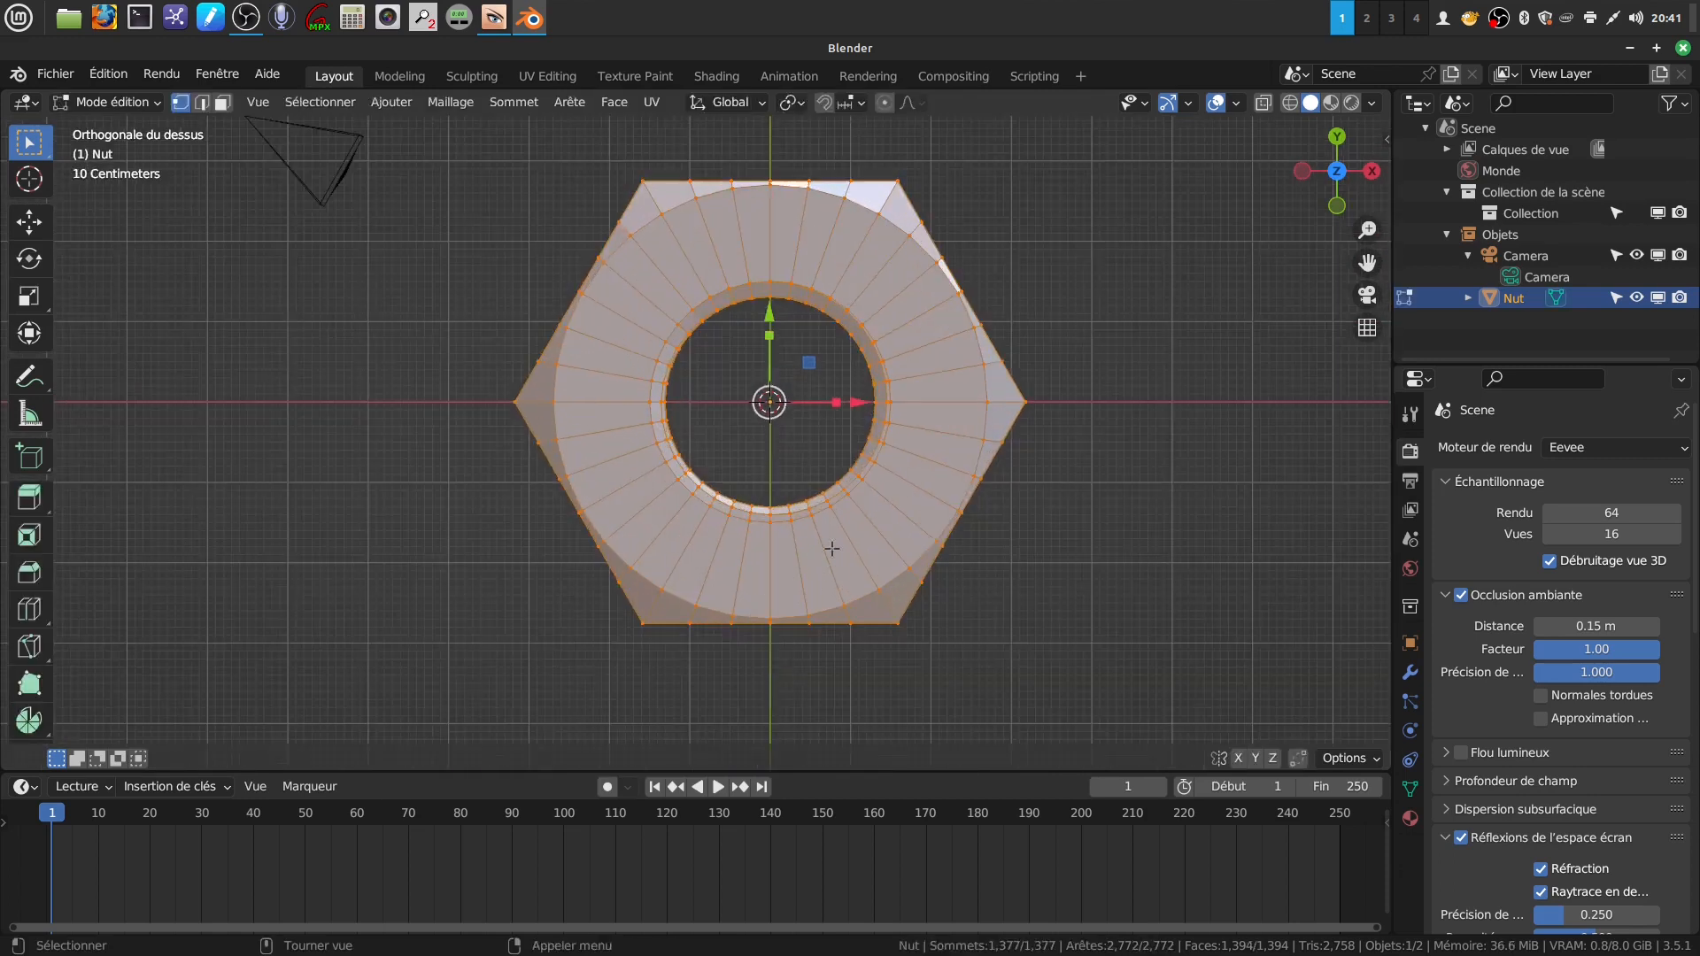
key(alt+z)
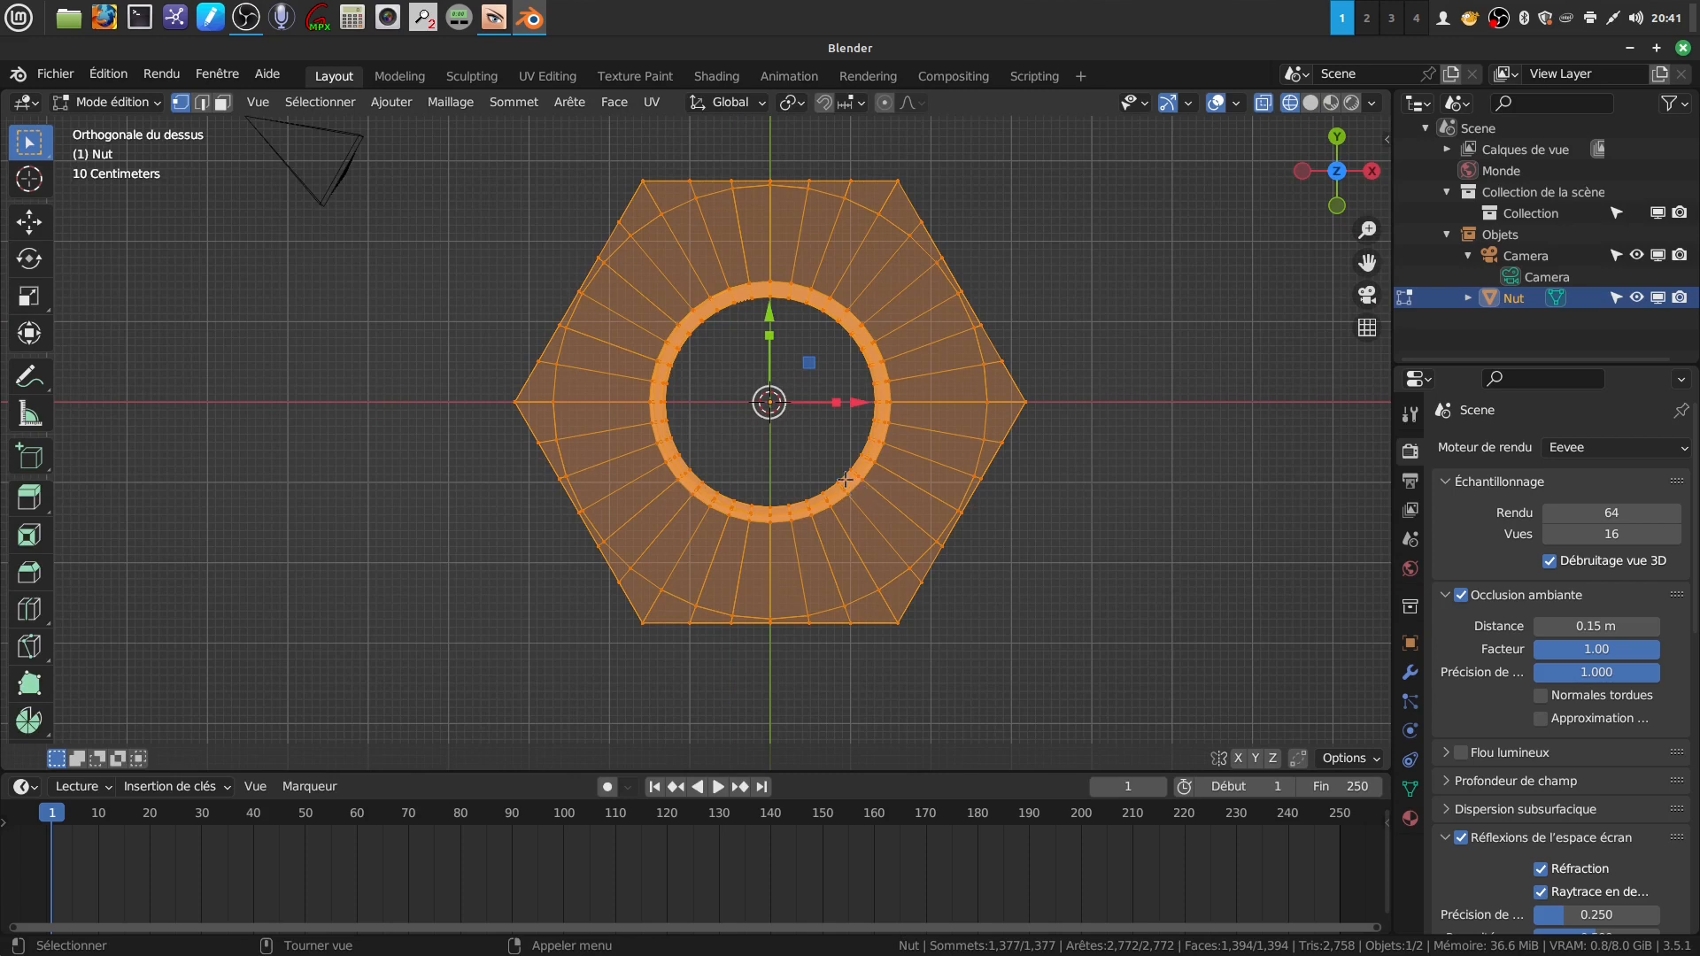
scroll(852, 509, down, 1)
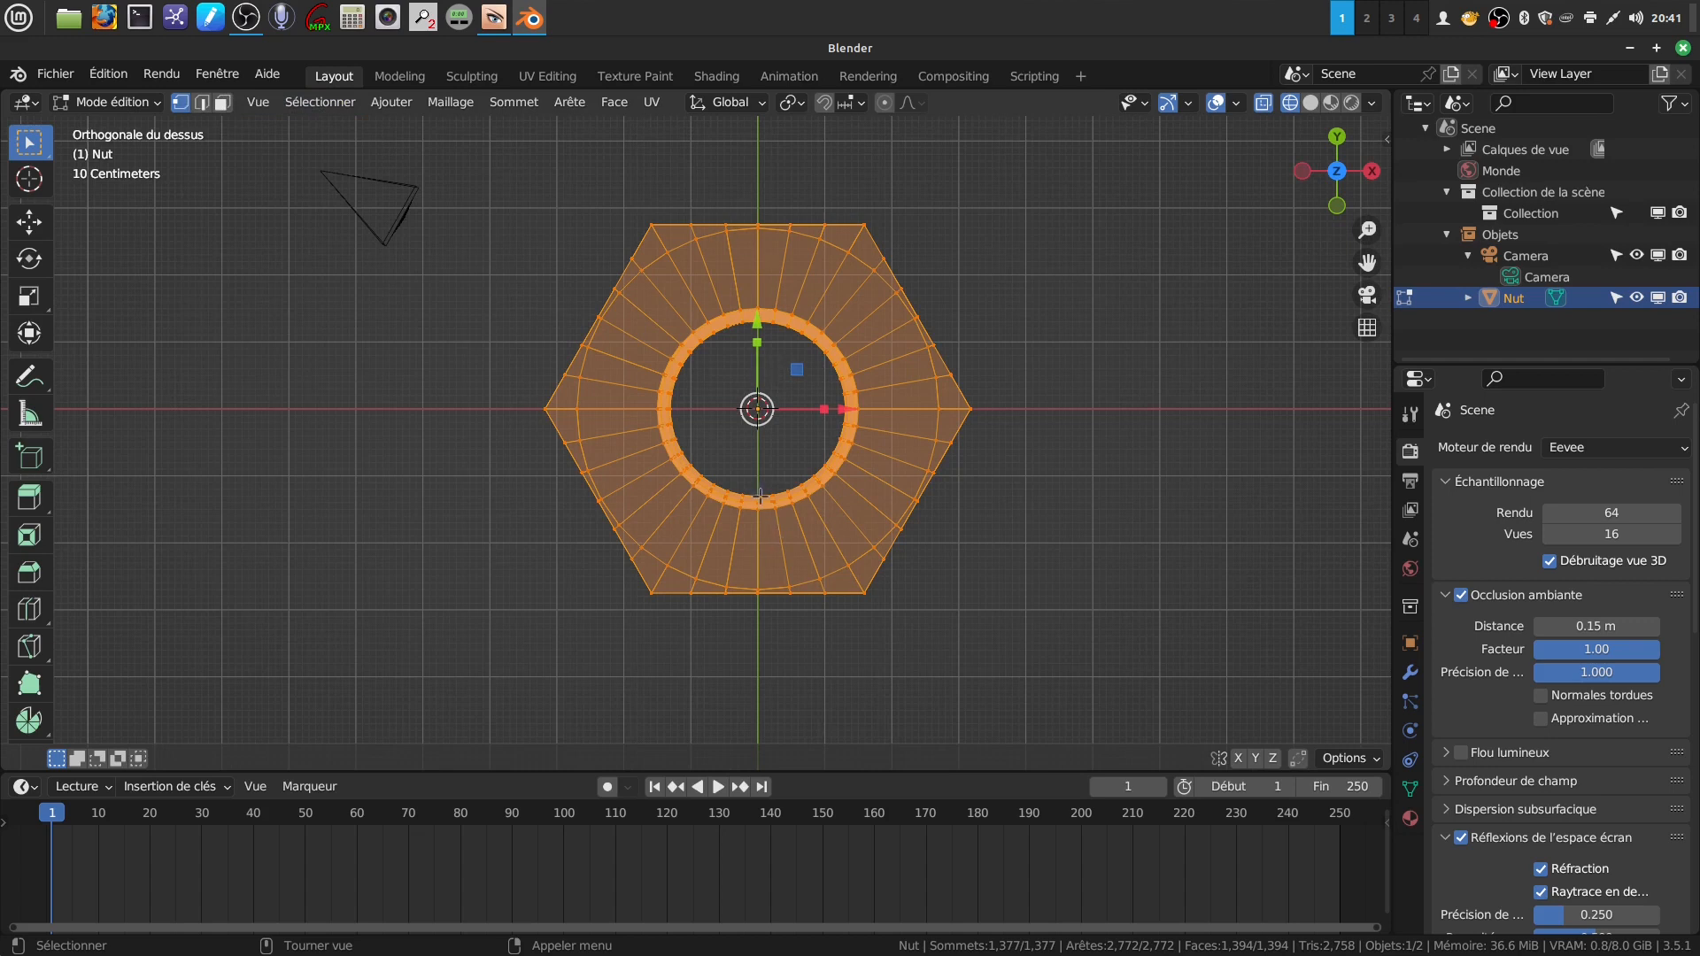
key(x)
key(shift+z)
key(c)
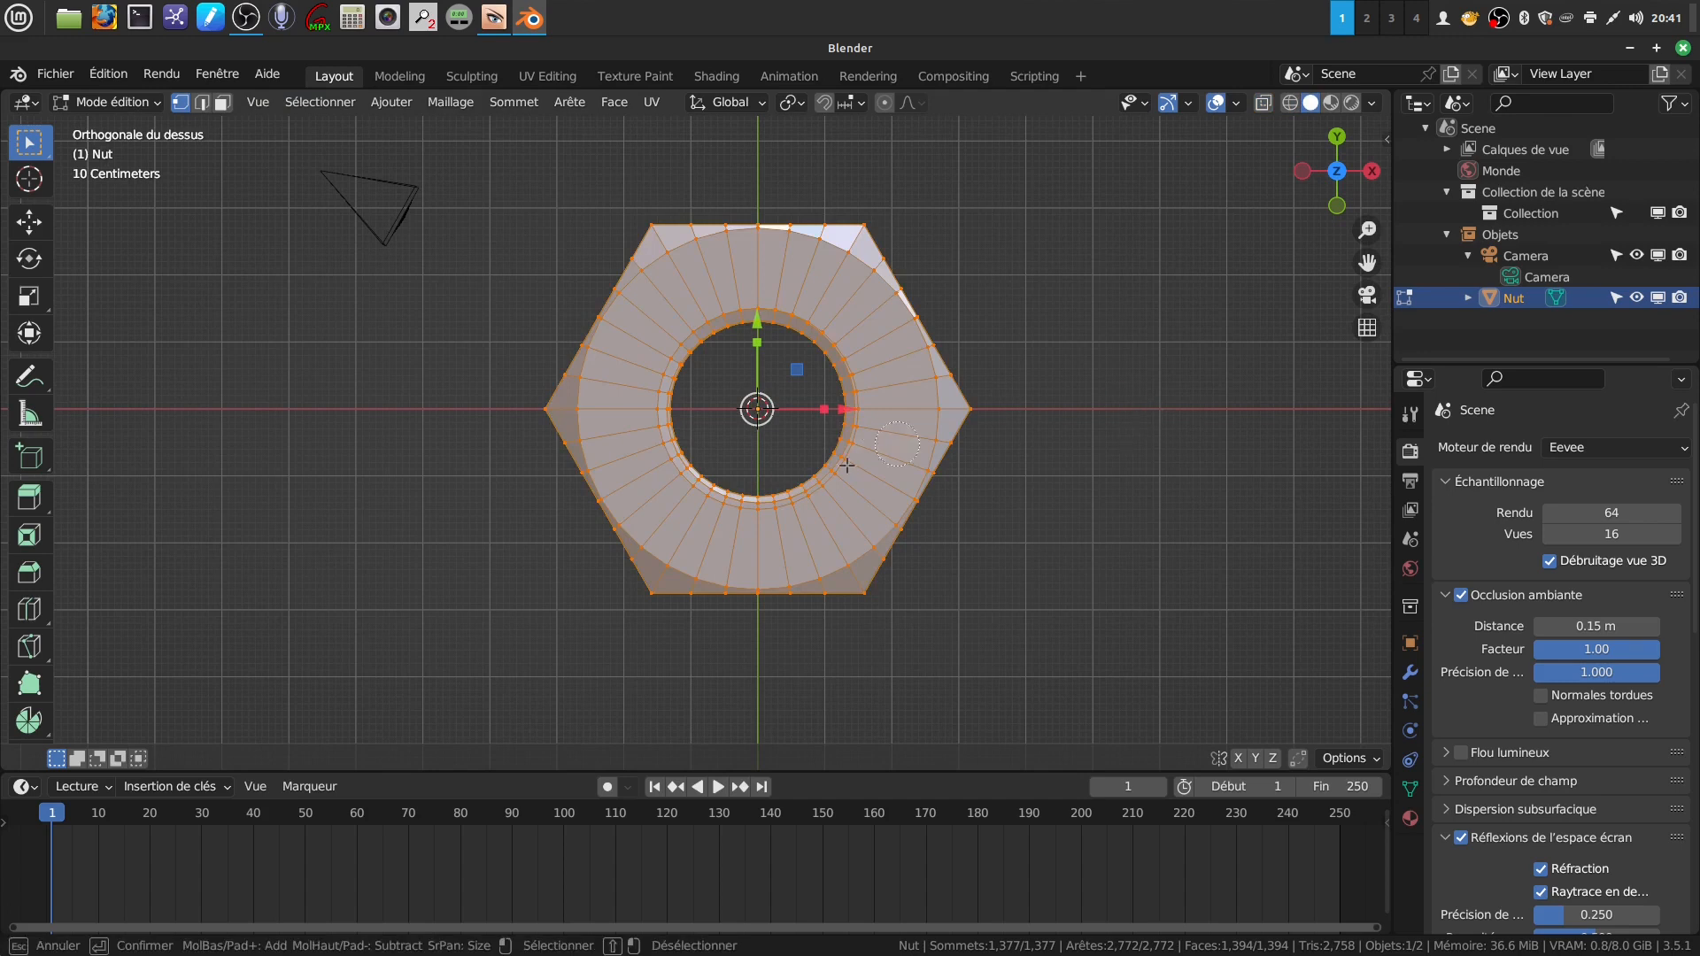
key(Escape)
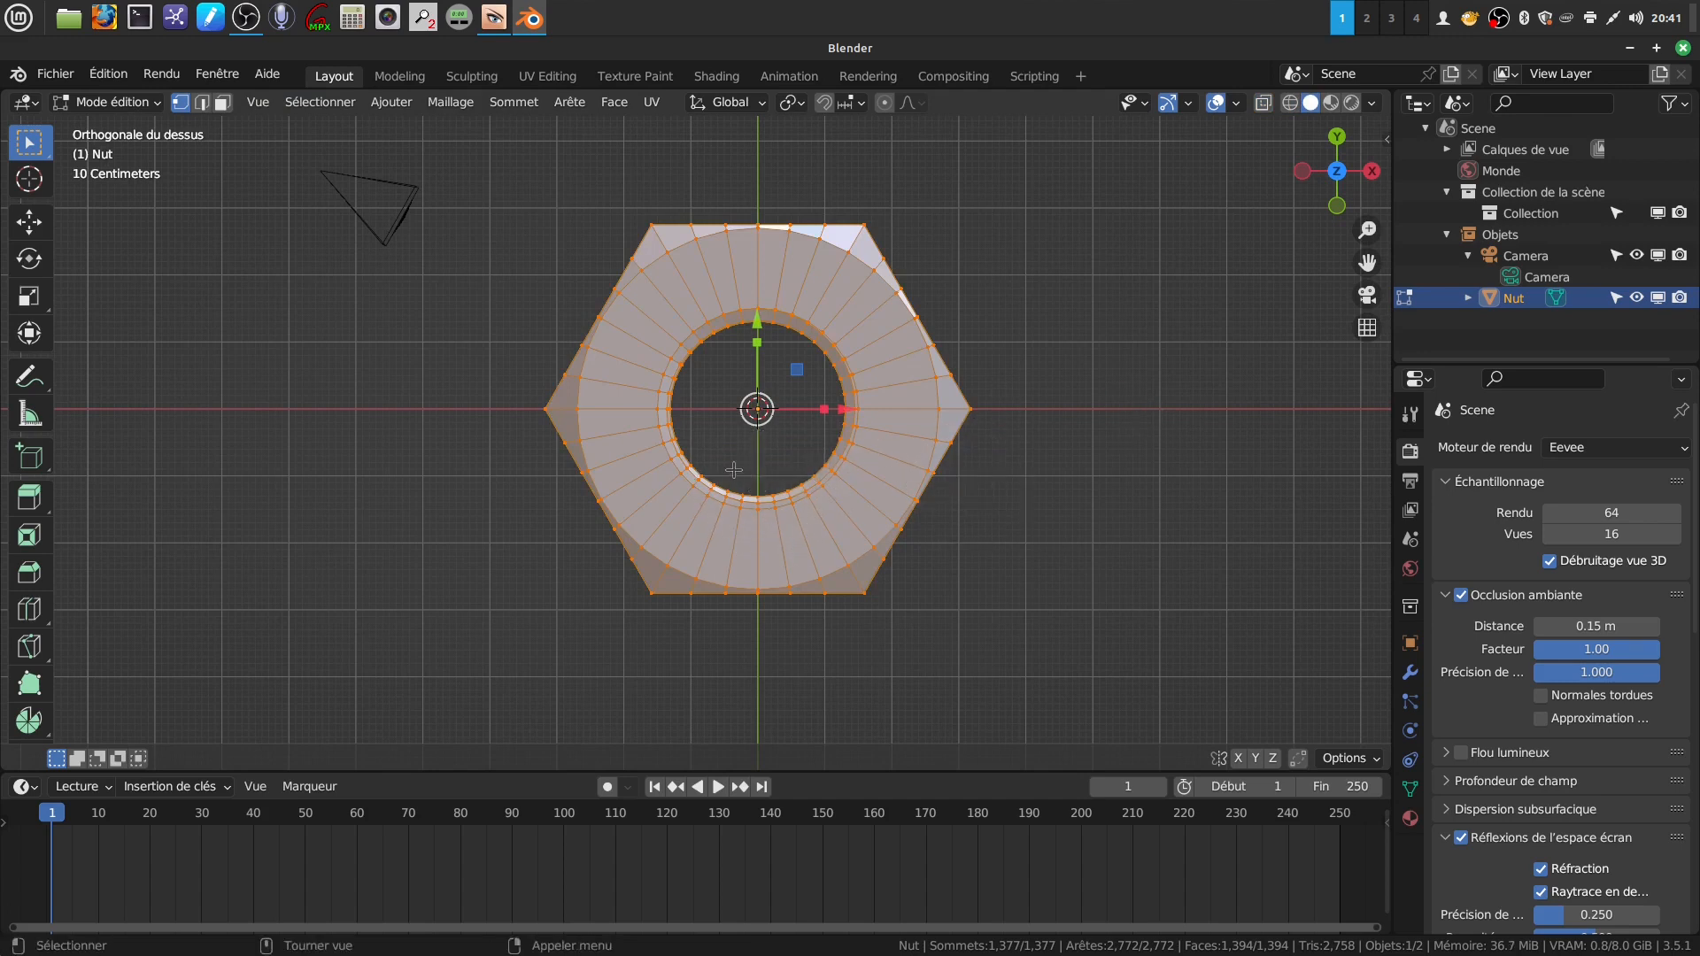
- Circle-select the nut's threaded inner ring in see-through wireframe display and delete its vertices, leaving only the outer shell
key(alt+z)
key(alt+a)
key(c)
mouse_move(774, 372)
mouse_down()
mouse_move(721, 399)
mouse_move(759, 423)
mouse_up()
key(Escape)
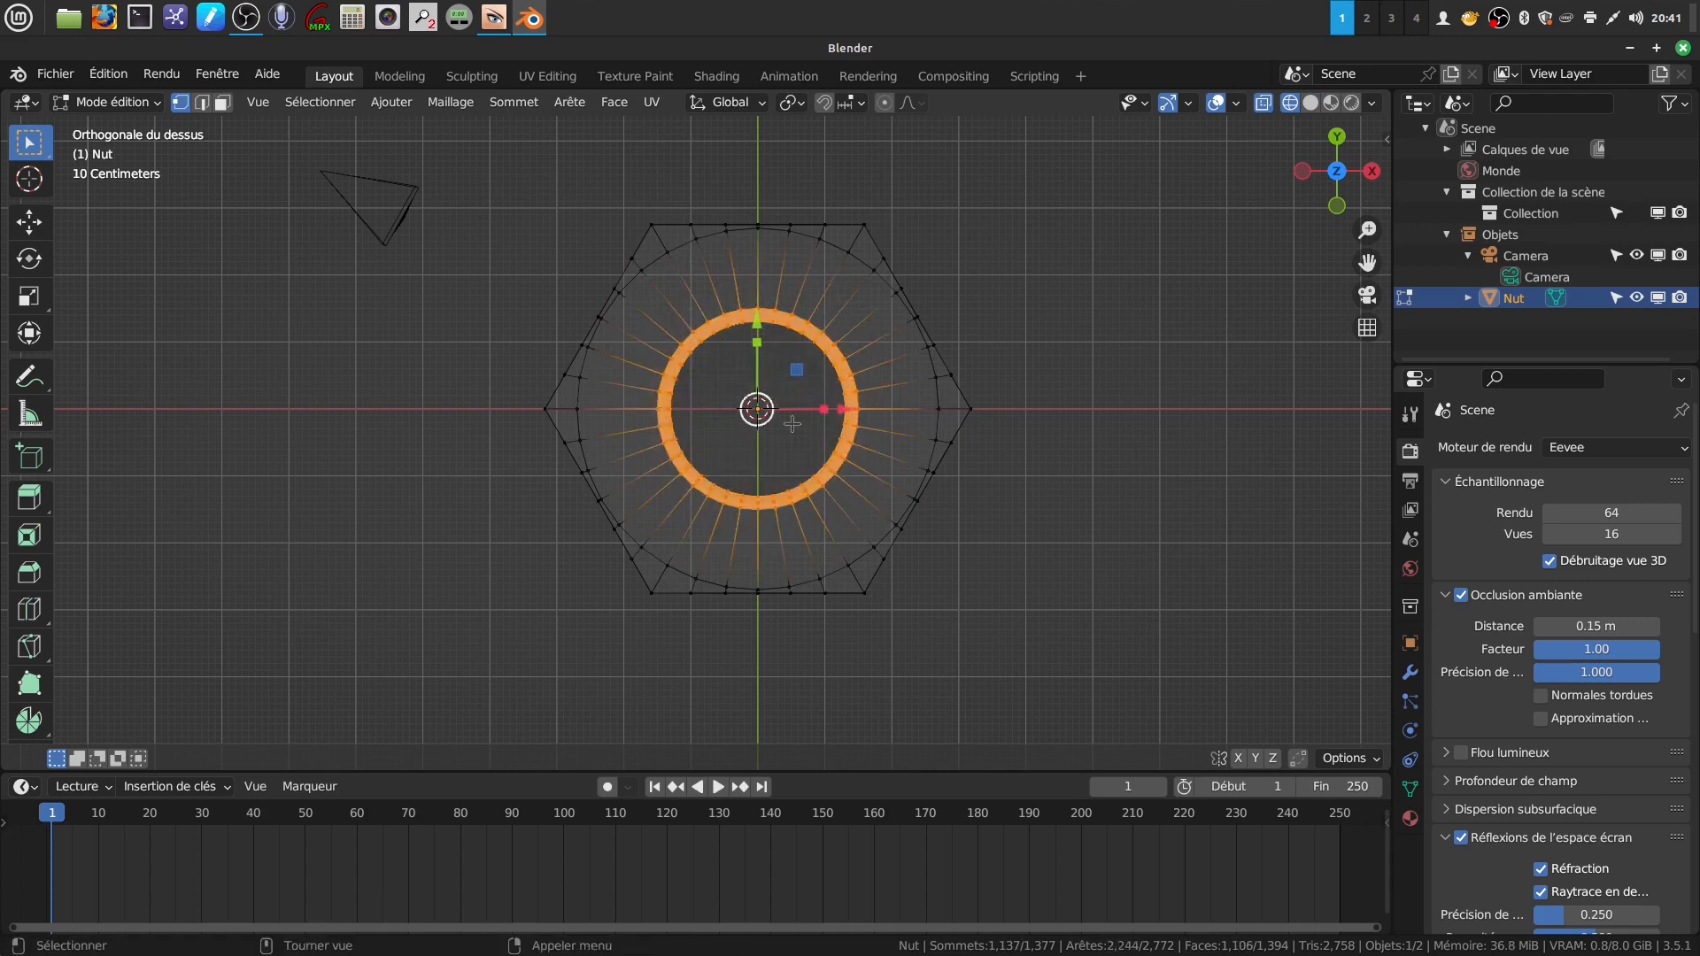
key(x)
click(1076, 565)
mouse_move(1076, 565)
middle_down()
mouse_move(825, 414)
mouse_move(816, 478)
middle_up()
key(shift+z)
- Rip the horizontal edge loop at mid-height of the nut's shell to separate its upper and lower halves
middle_drag(781, 649, 809, 431)
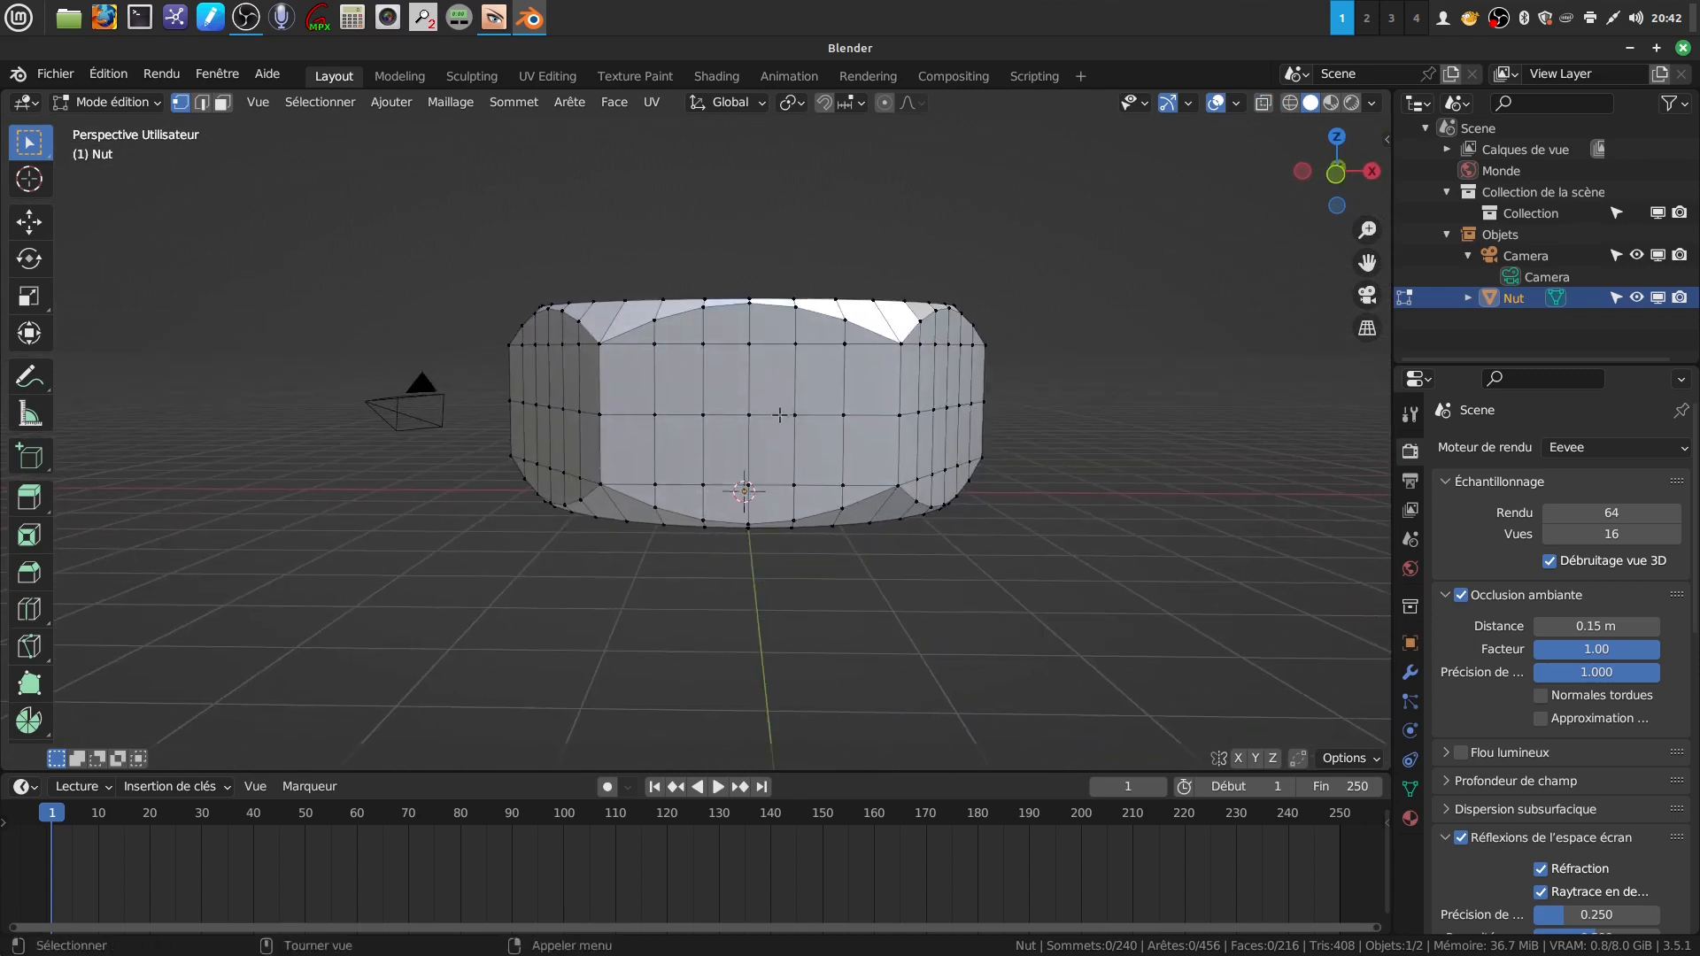
alt+click(779, 414)
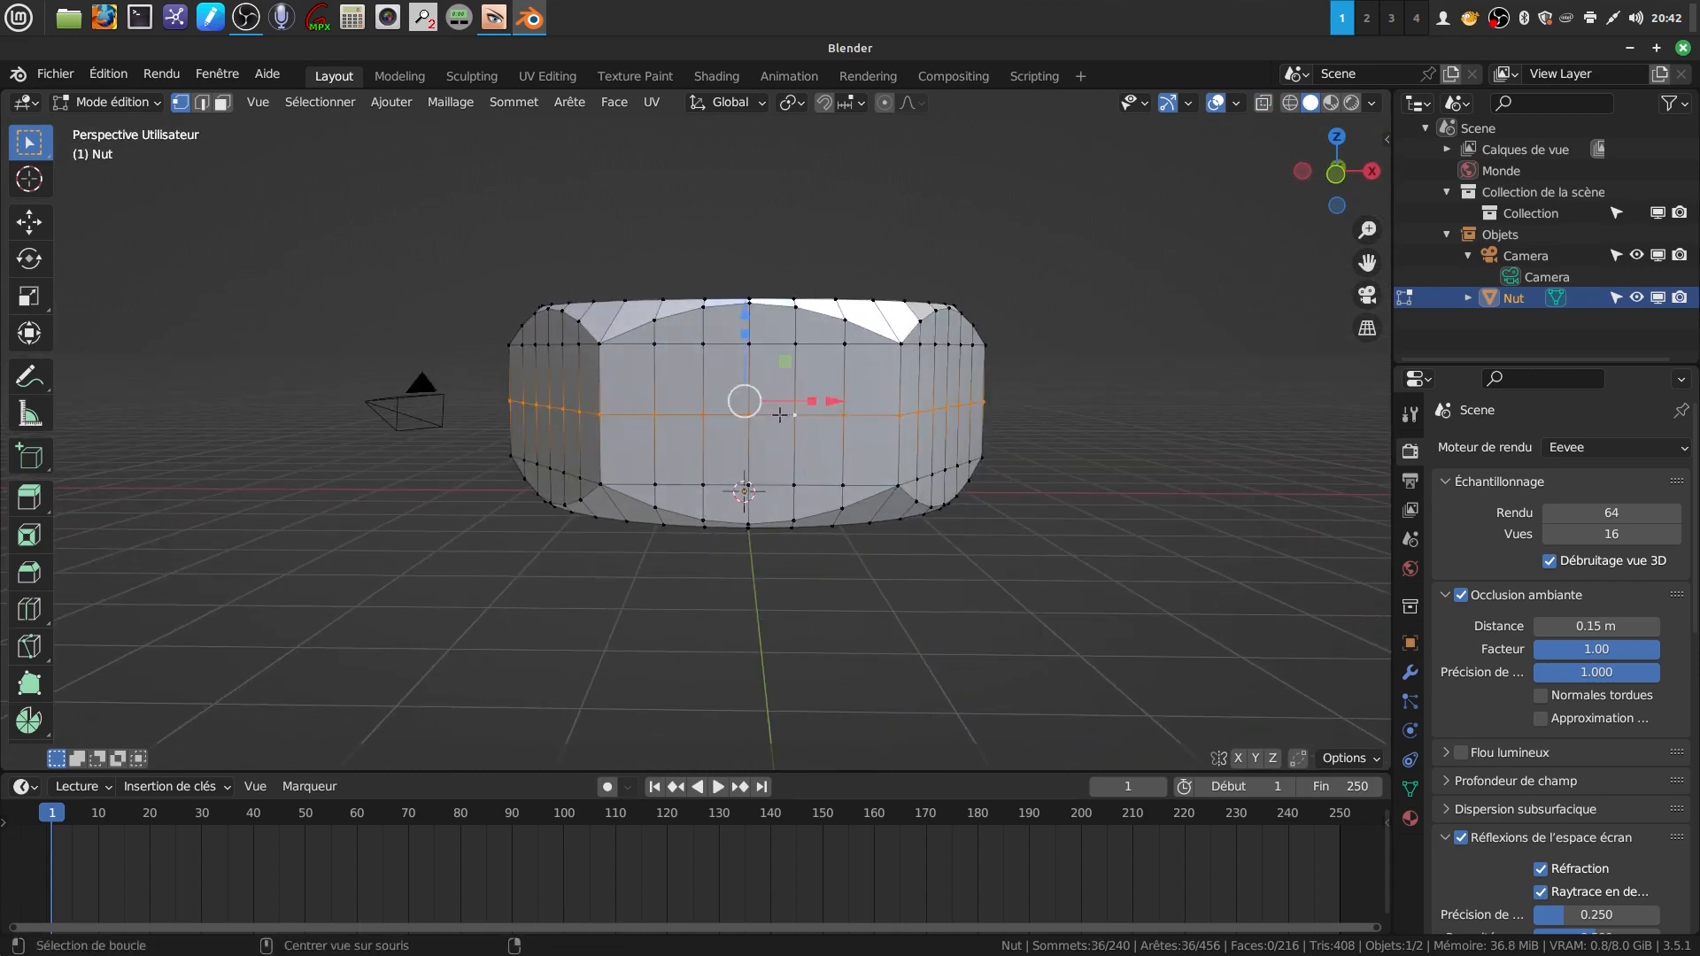
key(v)
click(798, 478)
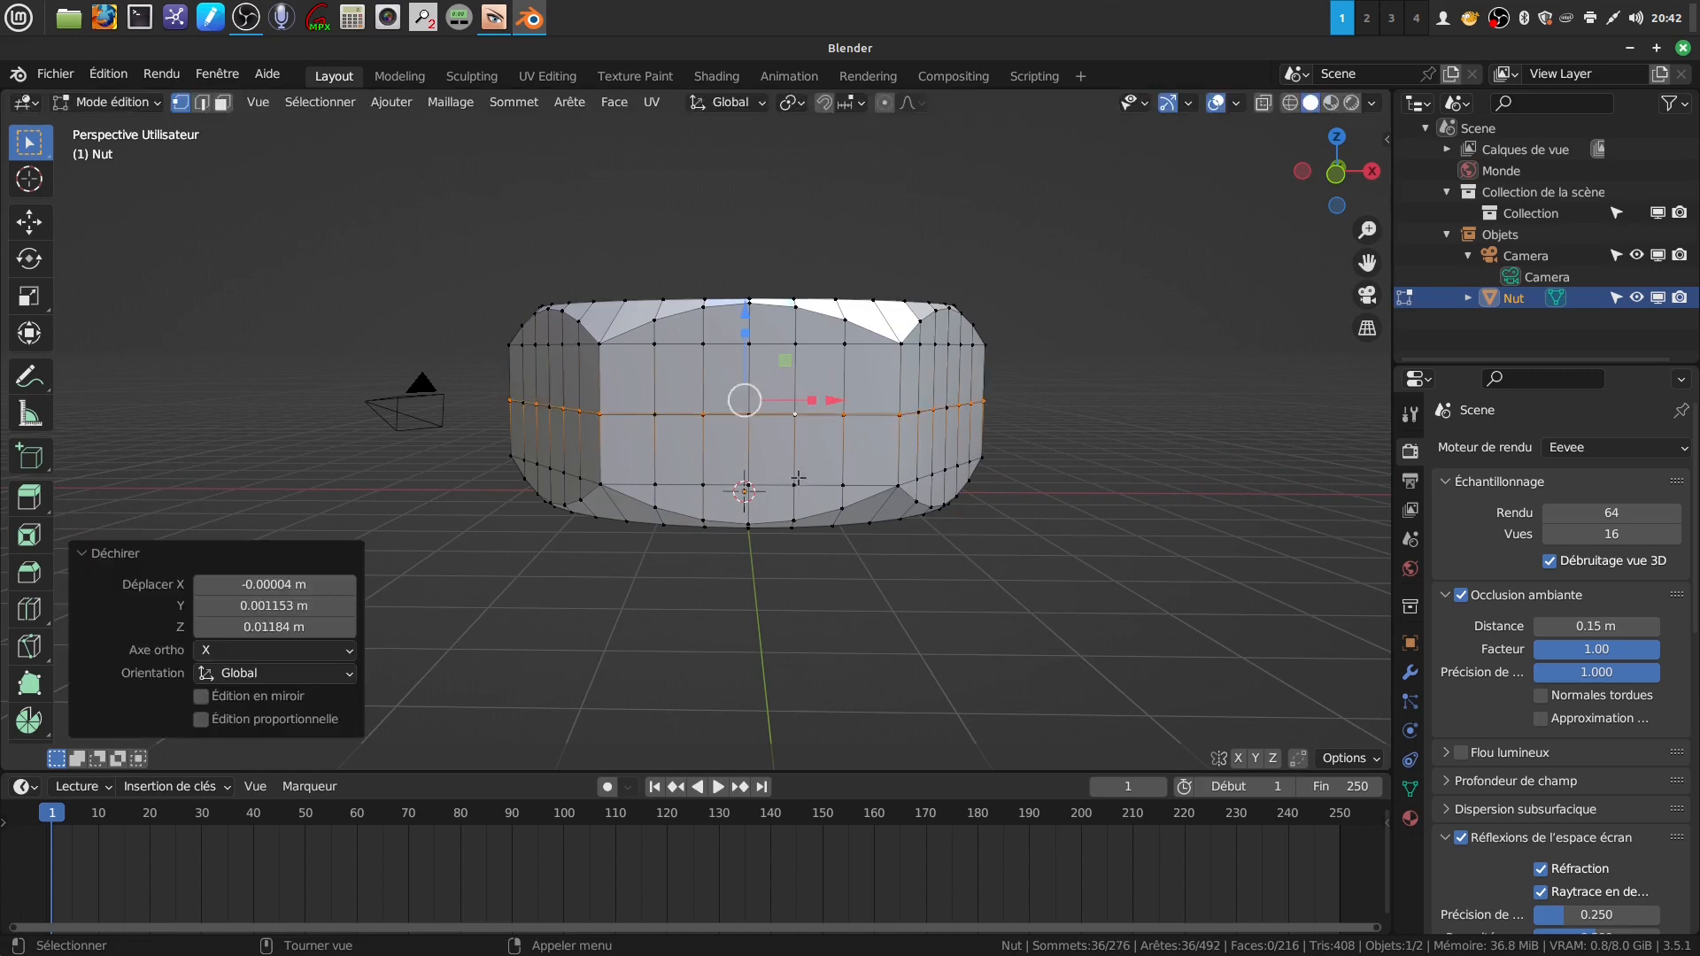
- Select the whole linked lower half of the nut's shell and delete its vertices
click(797, 484)
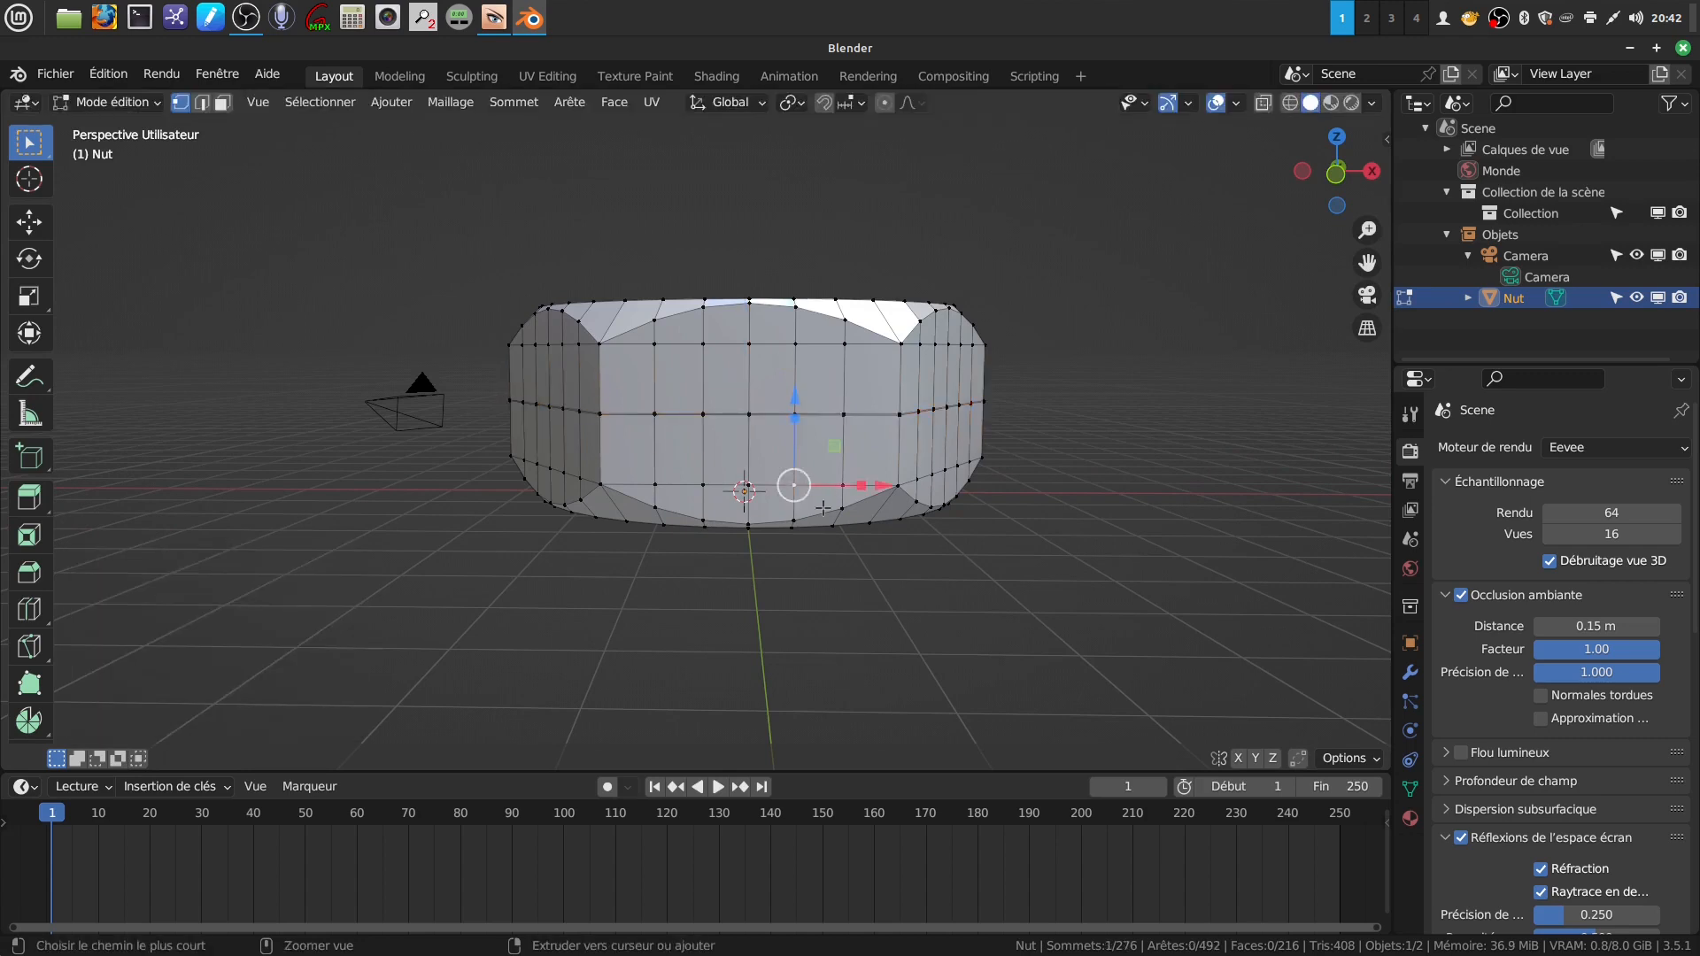
key(ctrl+l)
key(x)
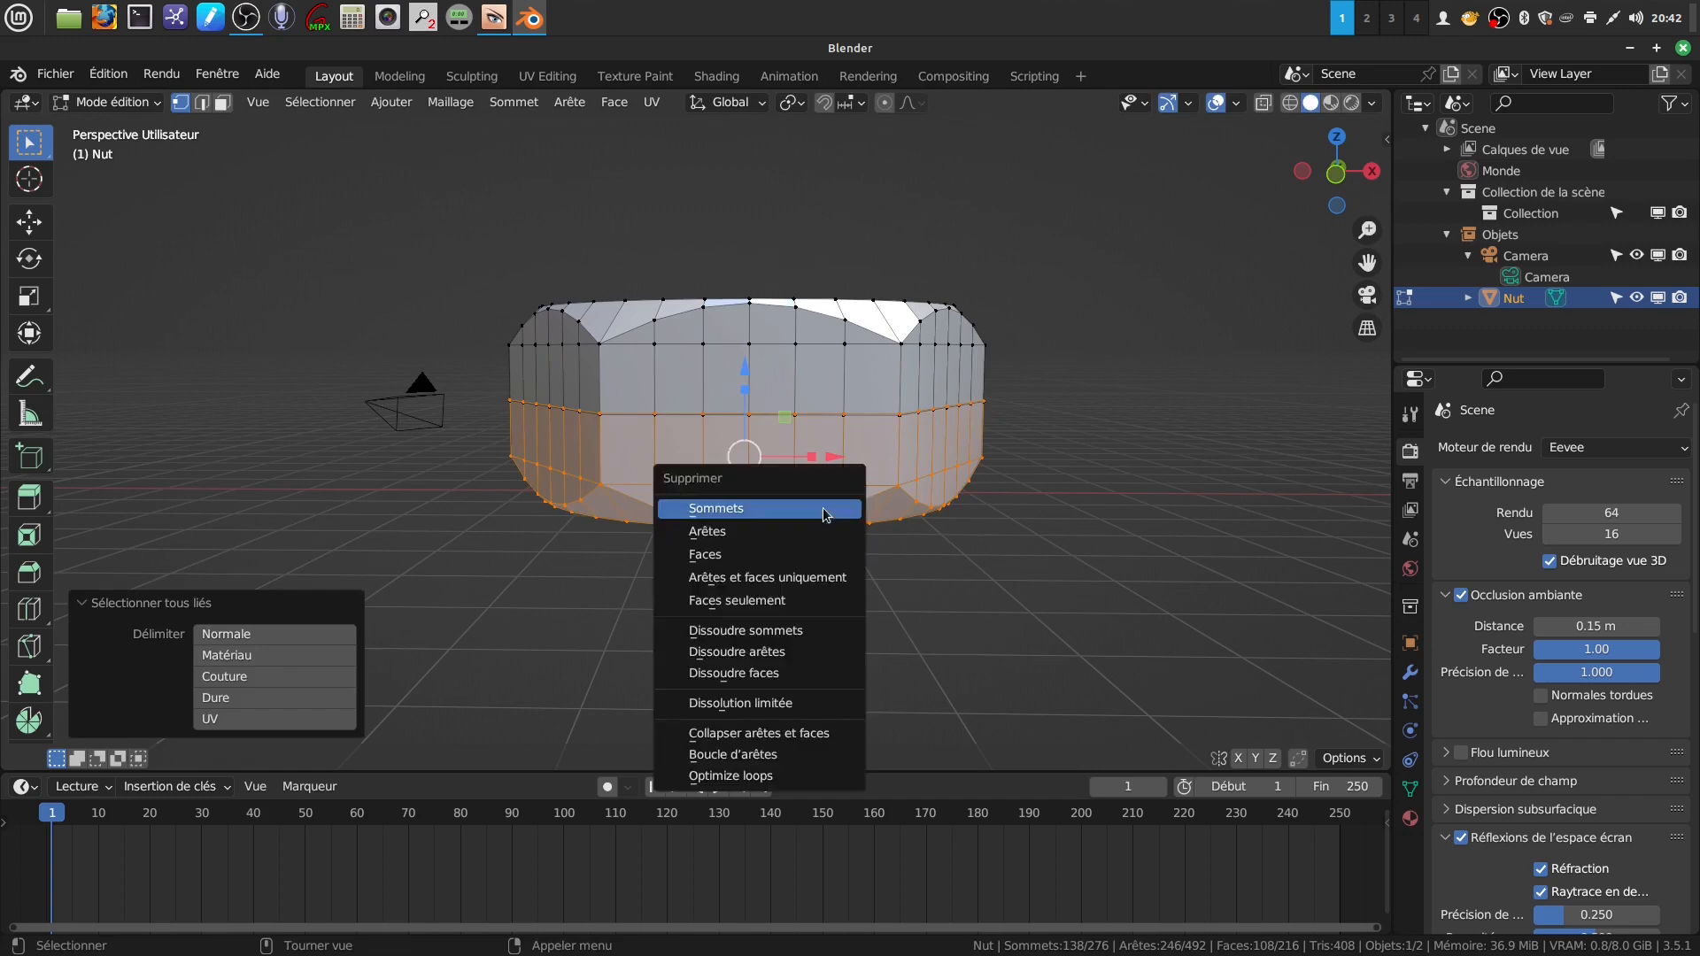
click(772, 514)
shift+middle_drag(767, 451, 749, 518)
scroll(749, 518, up, 1)
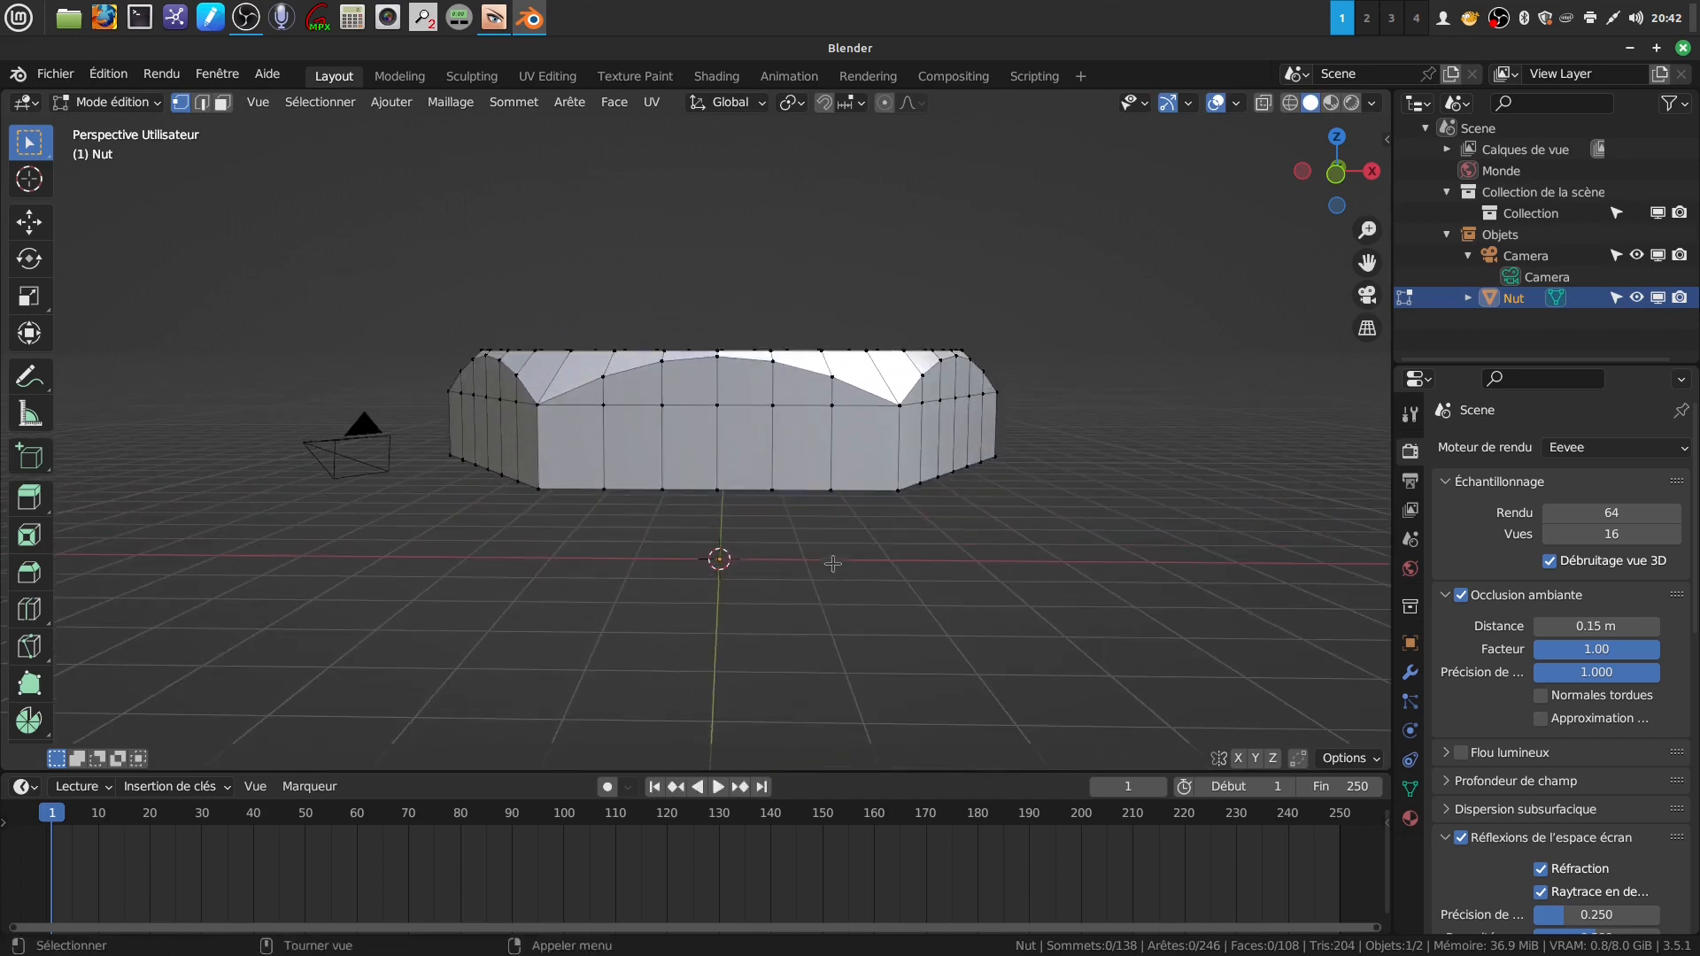
- Select the horizontal edges running across all six side faces below the arches and dissolve them
click(202, 103)
middle_drag(797, 460, 722, 396)
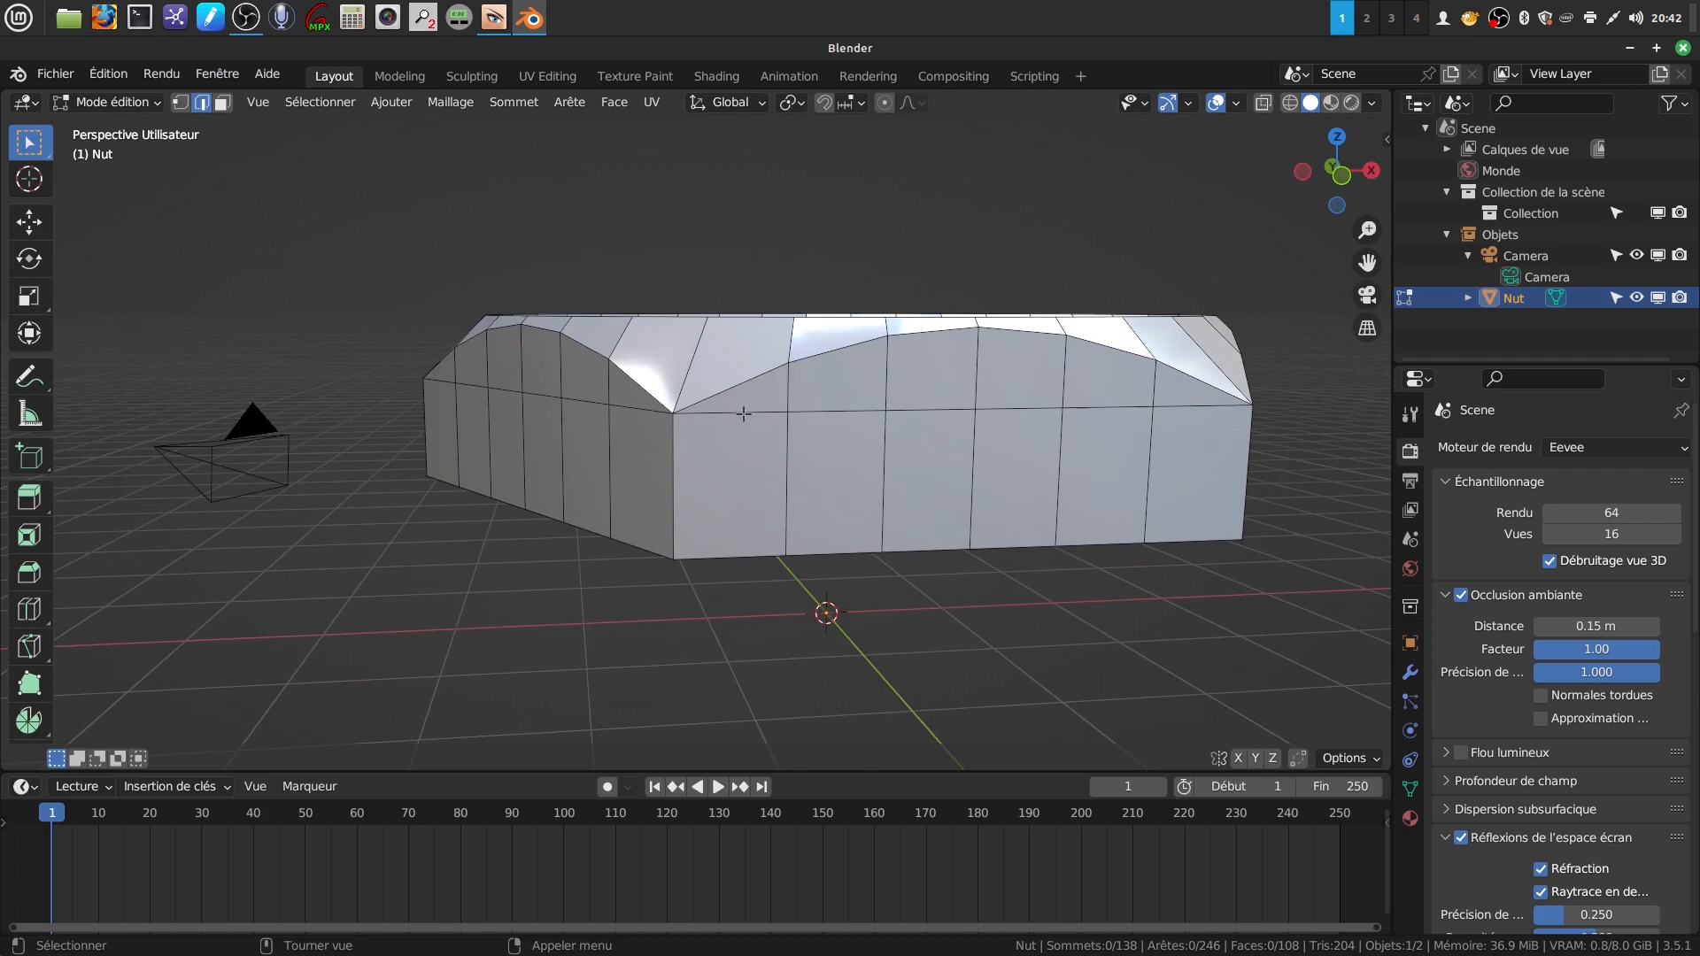
alt+click(742, 410)
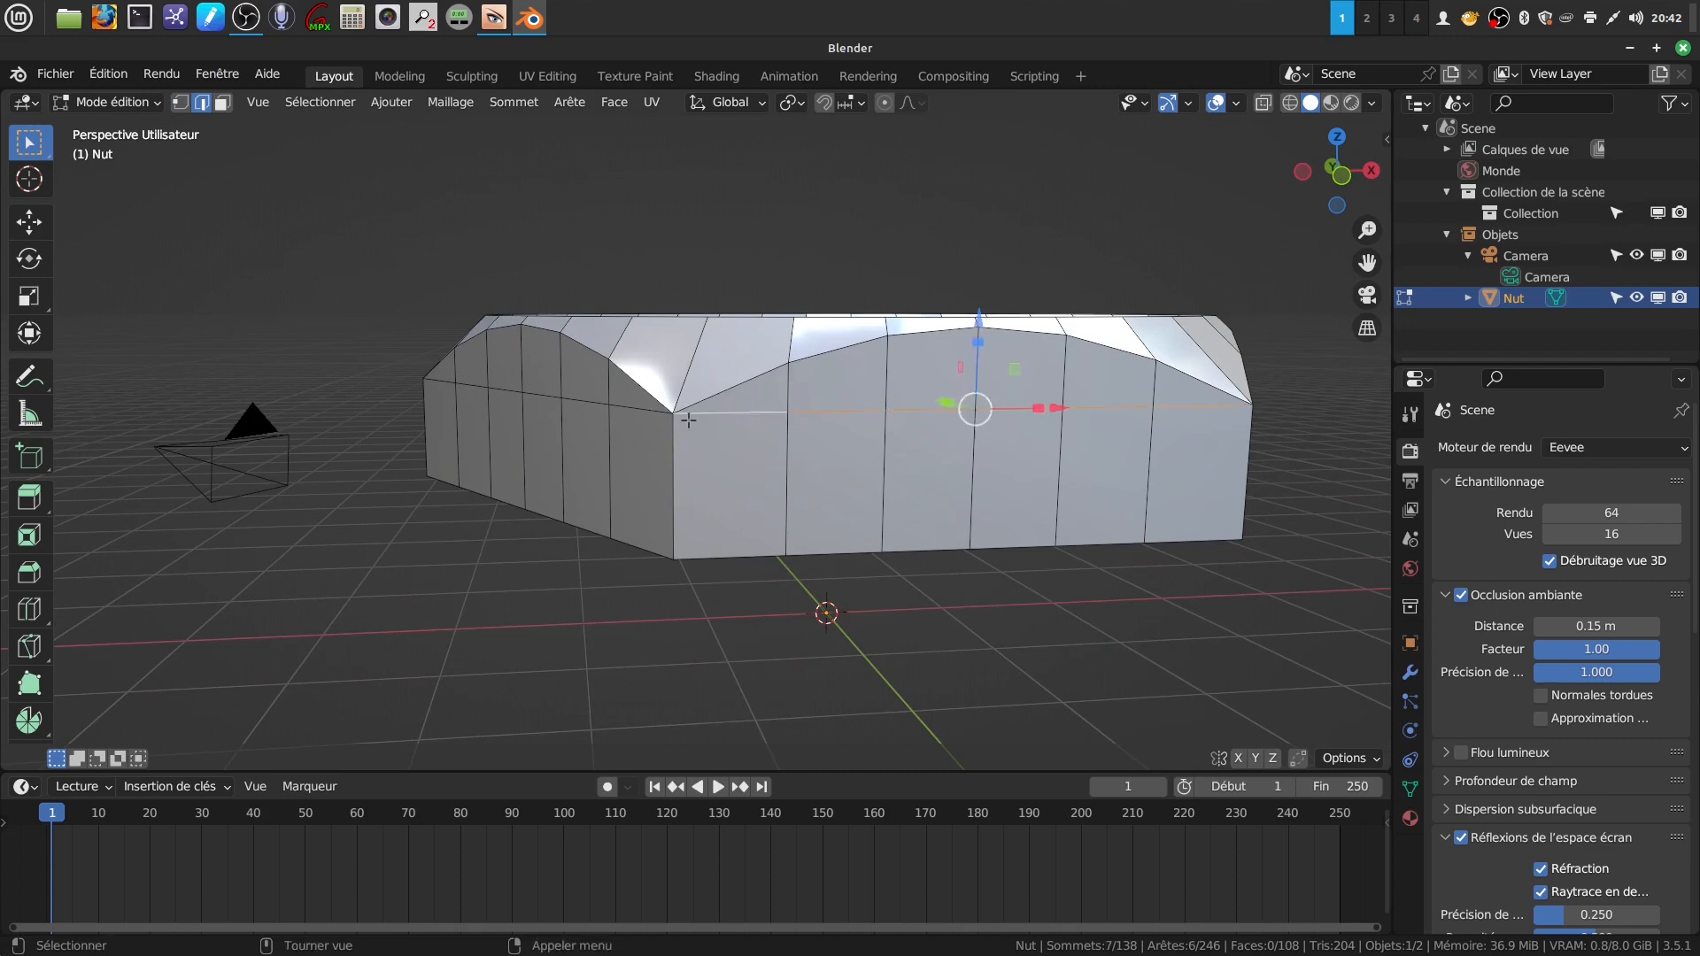
alt+shift+click(628, 408)
middle_drag(628, 408, 576, 420)
alt+shift+click(828, 412)
middle_drag(828, 412, 936, 450)
alt+shift+click(793, 402)
alt+shift+click(897, 388)
alt+shift+click(893, 419)
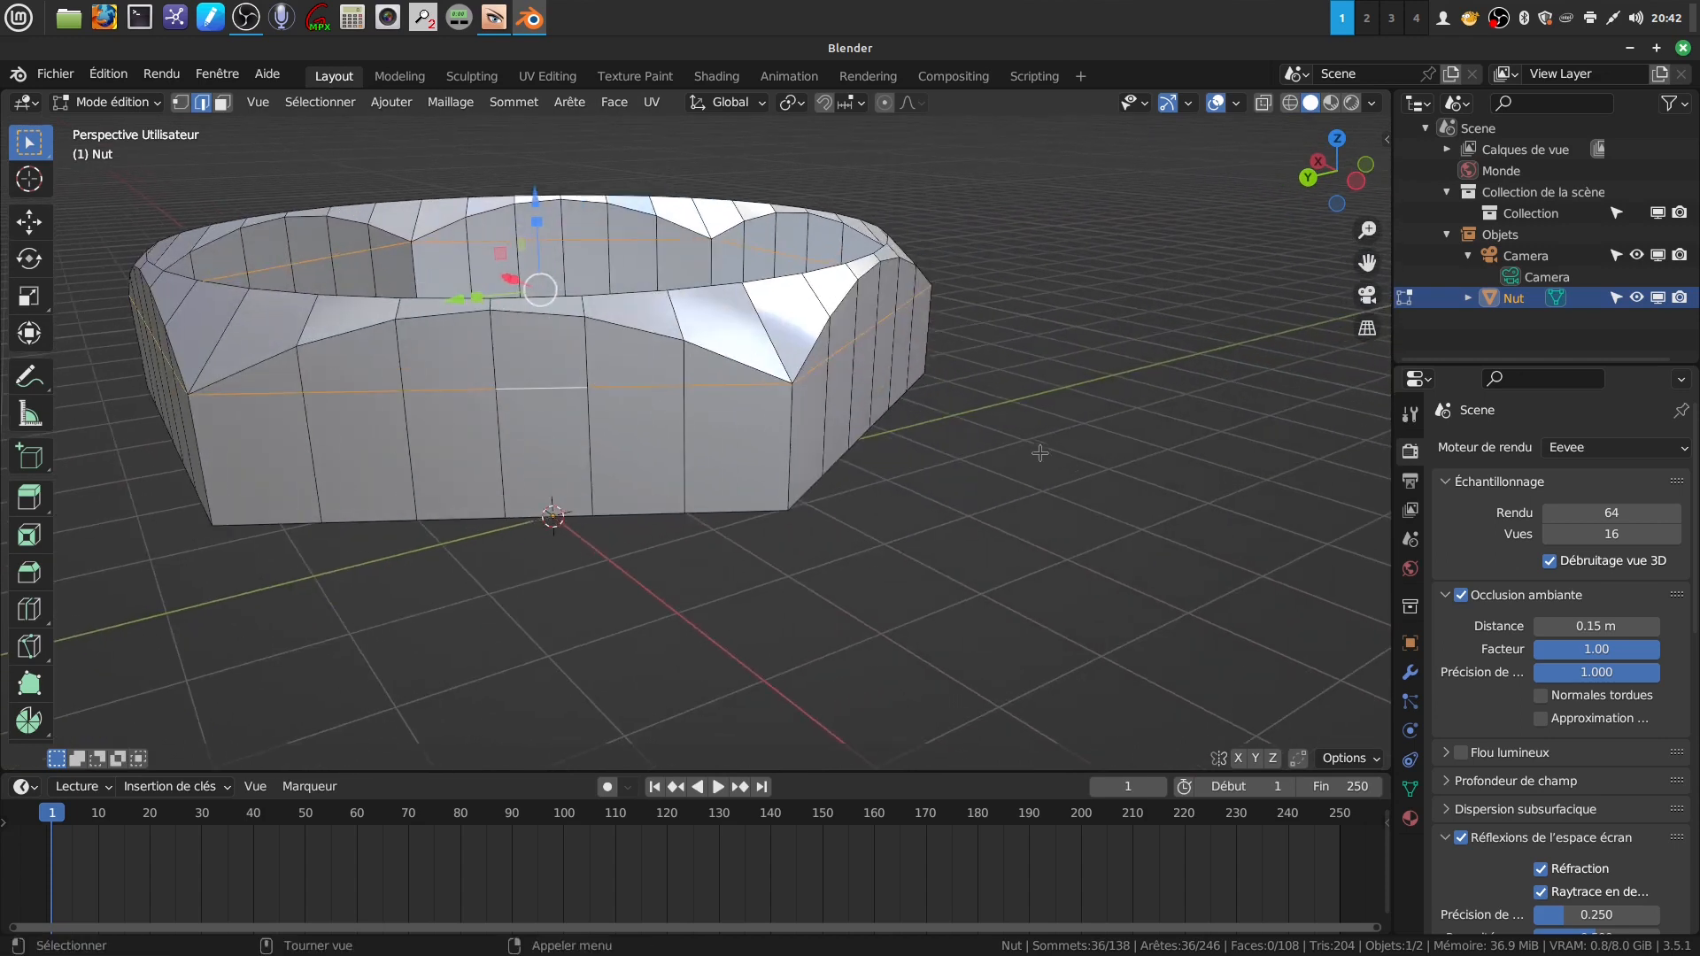
key(x)
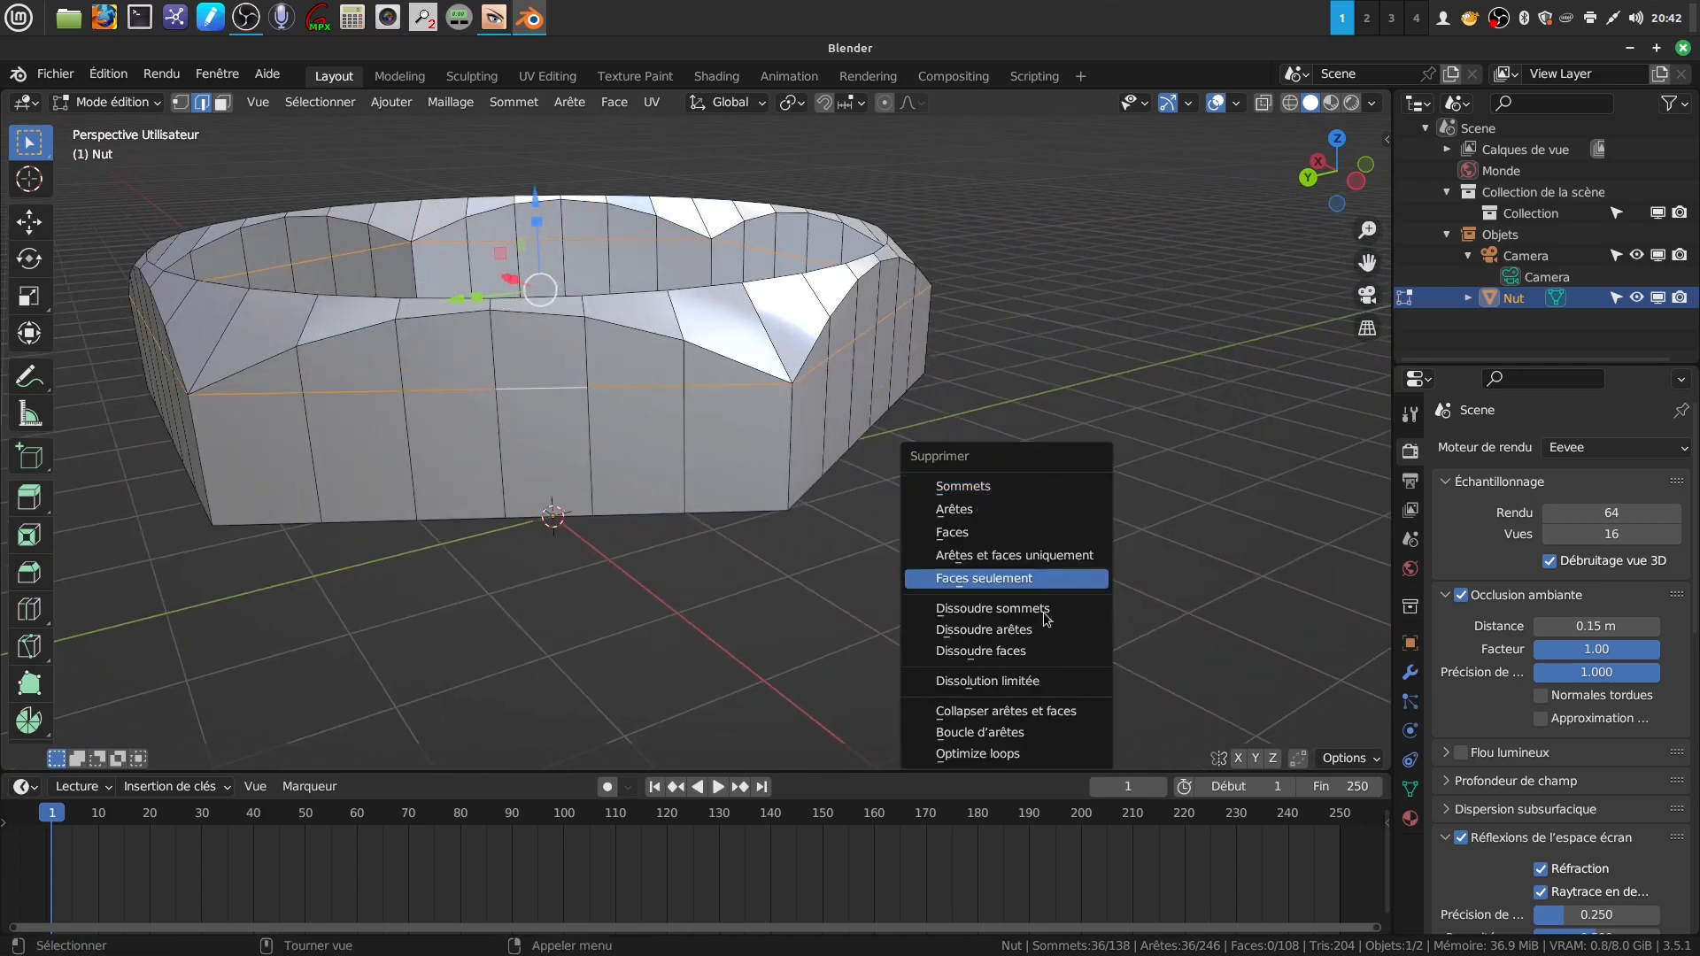
click(1032, 629)
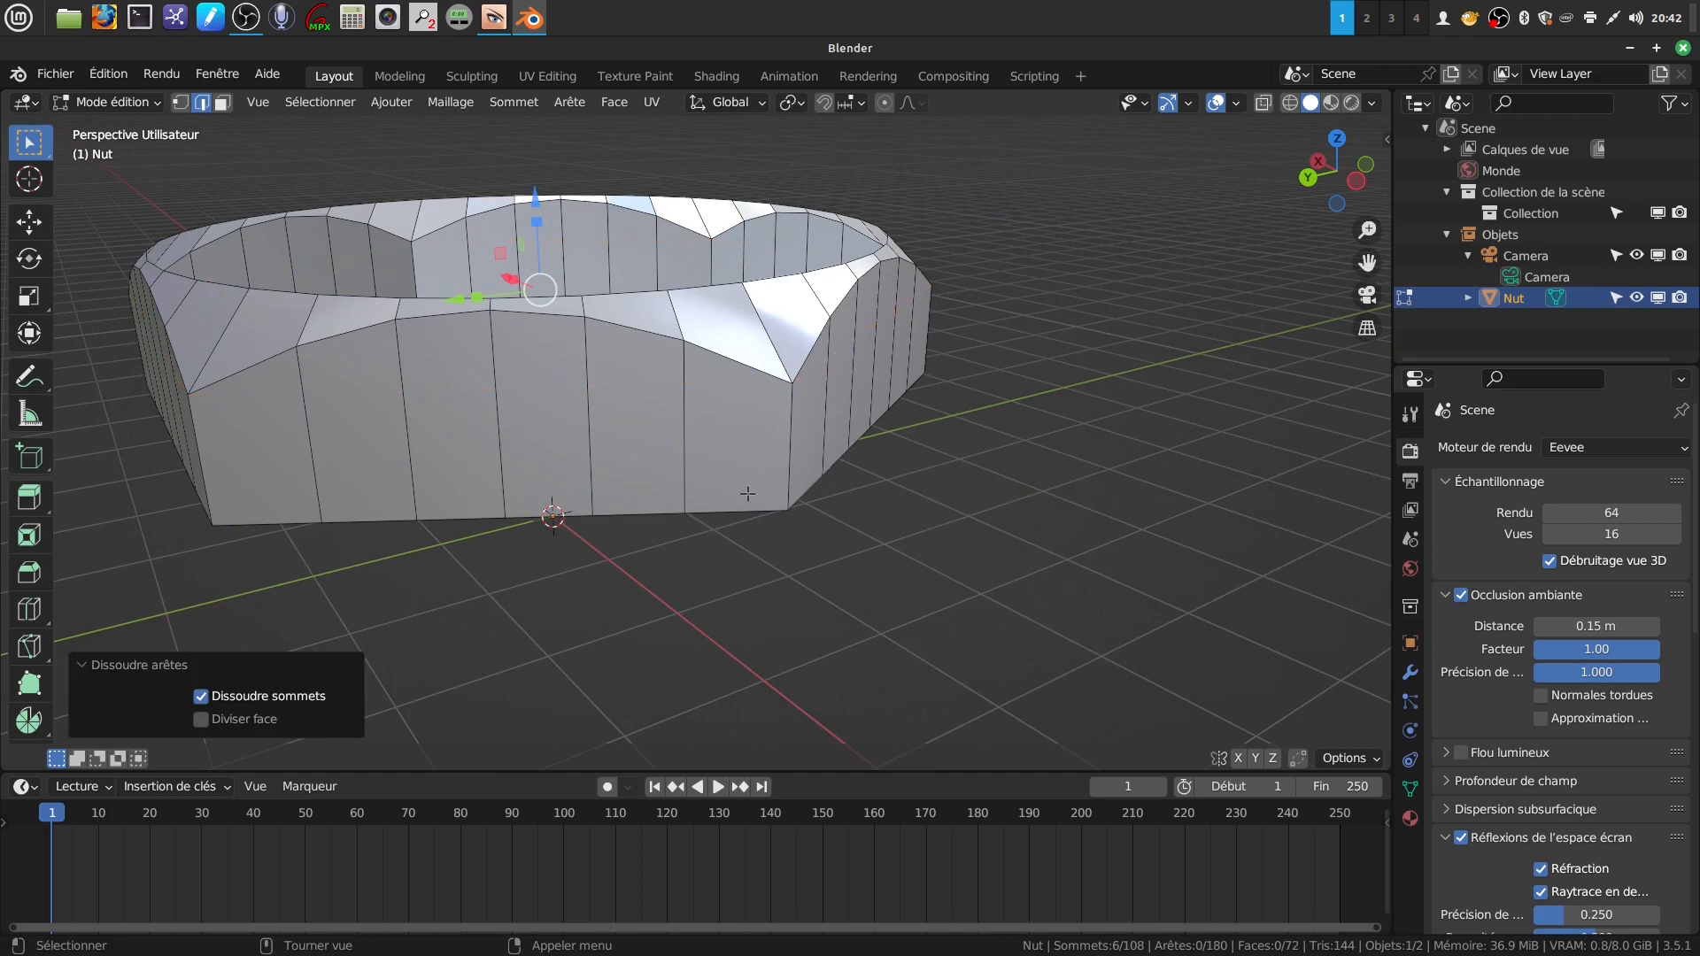
scroll(852, 418, down, 4)
middle_drag(797, 425, 840, 413)
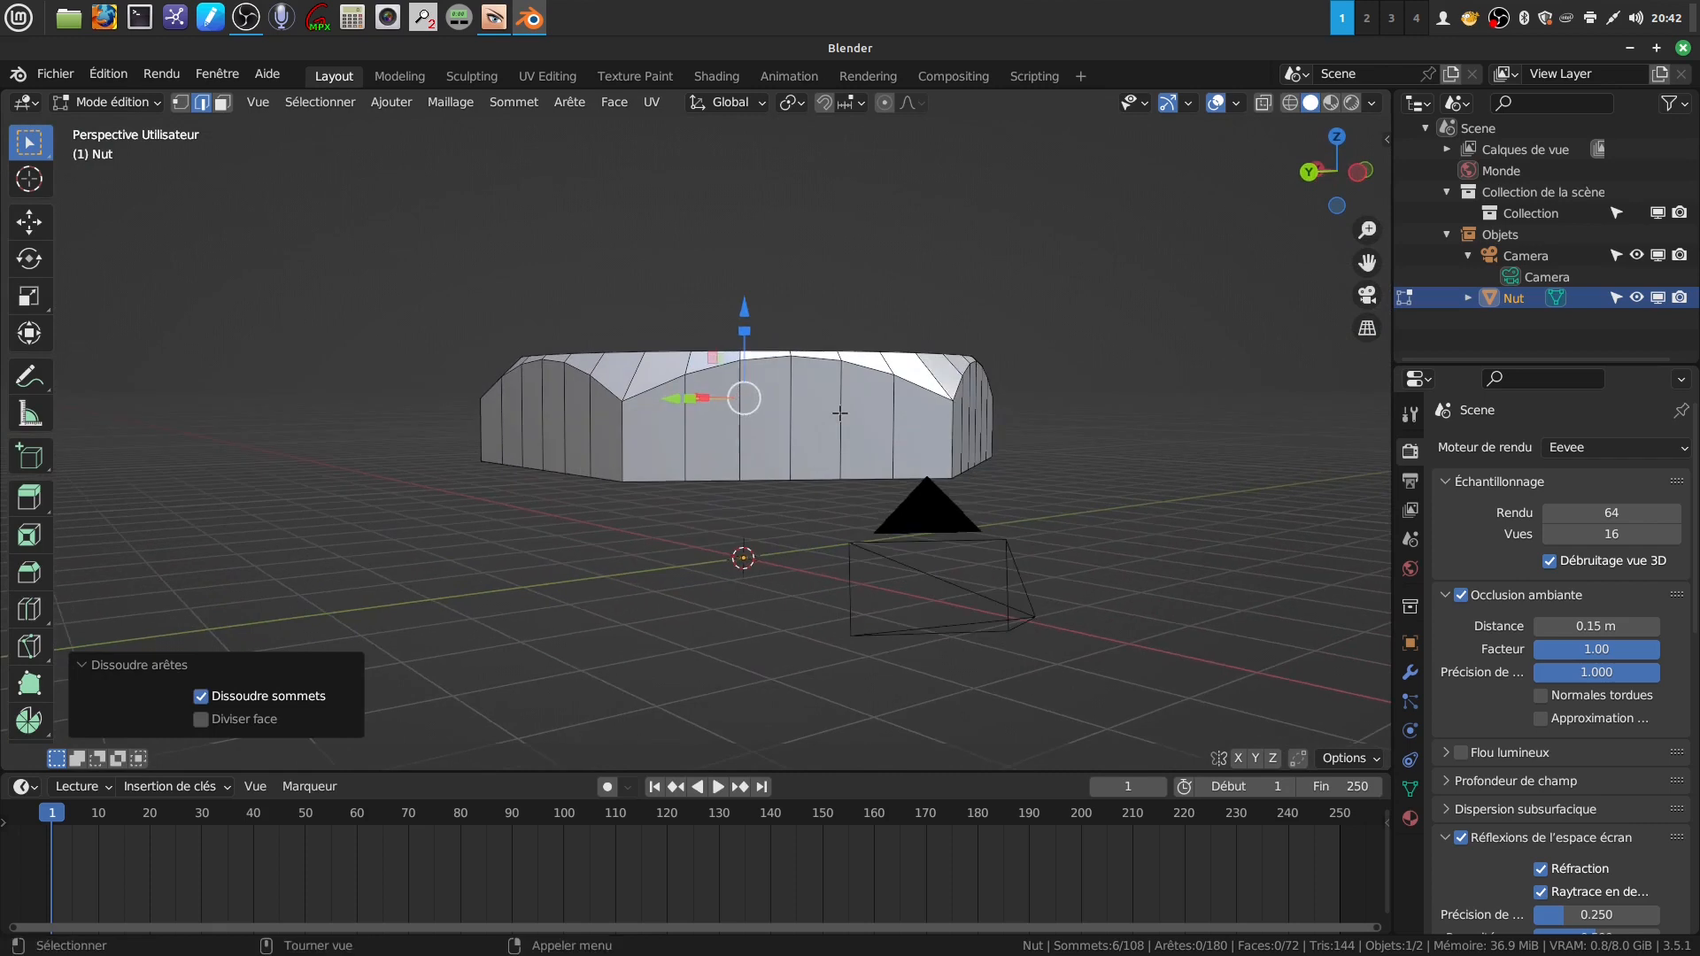
- Extrude the shell's open bottom edge loop outward into a flat flange, scaled to about 1.274
middle_drag(868, 394, 823, 441)
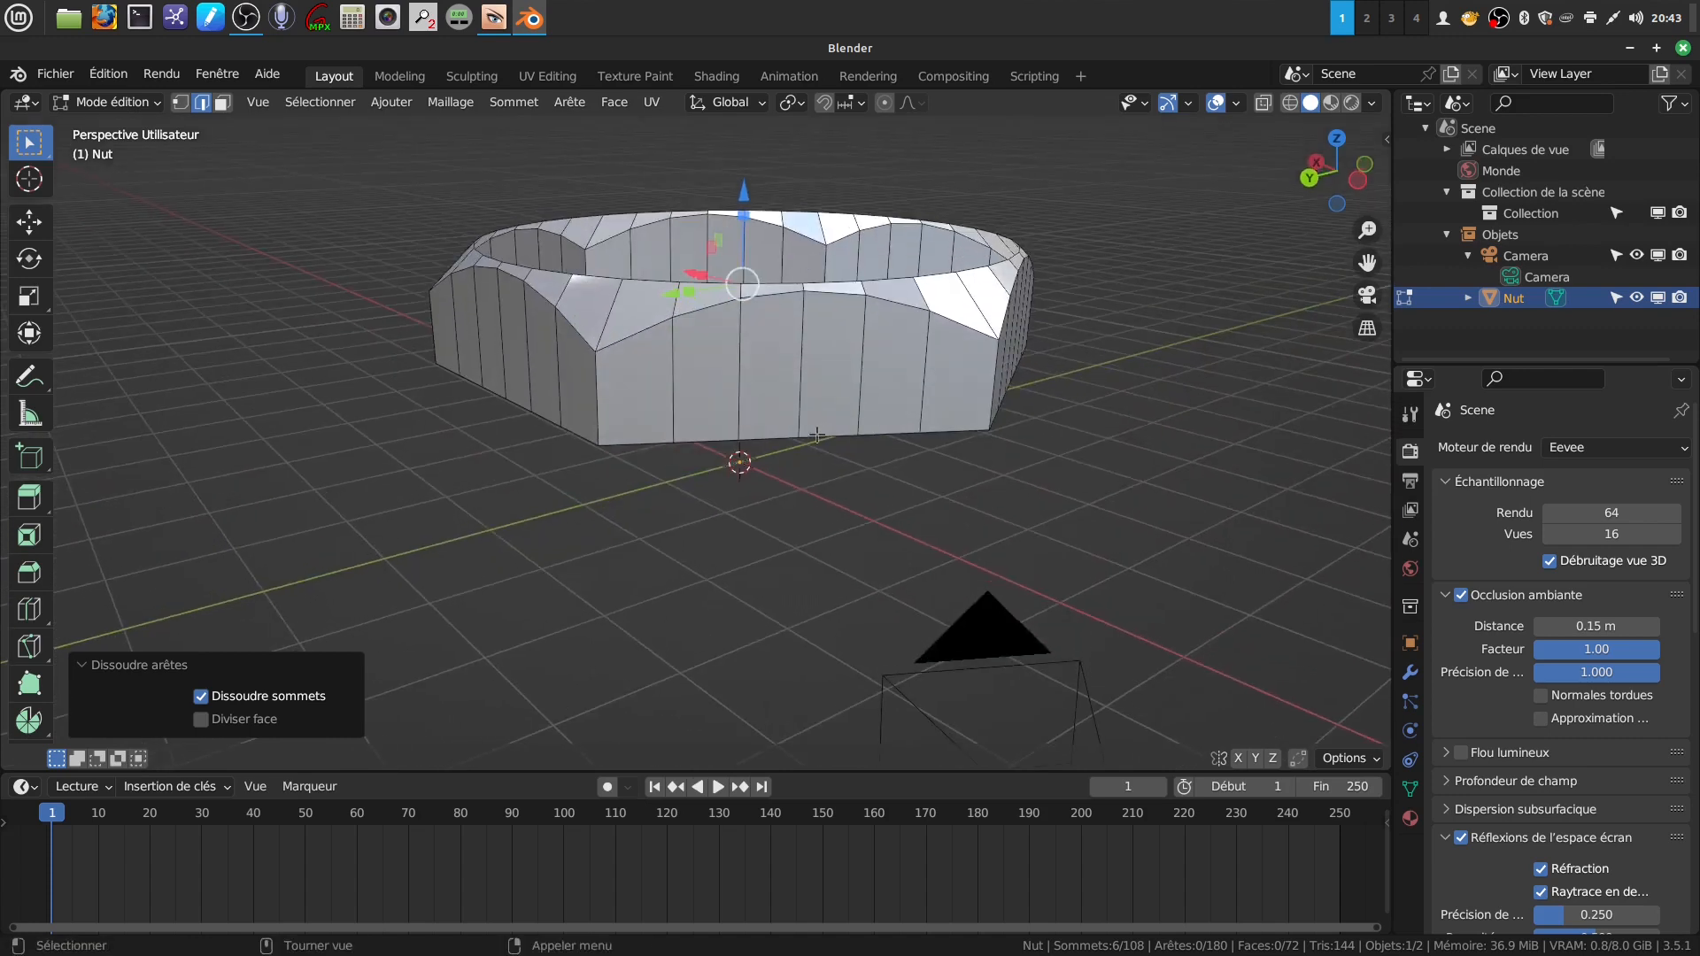
alt+click(822, 436)
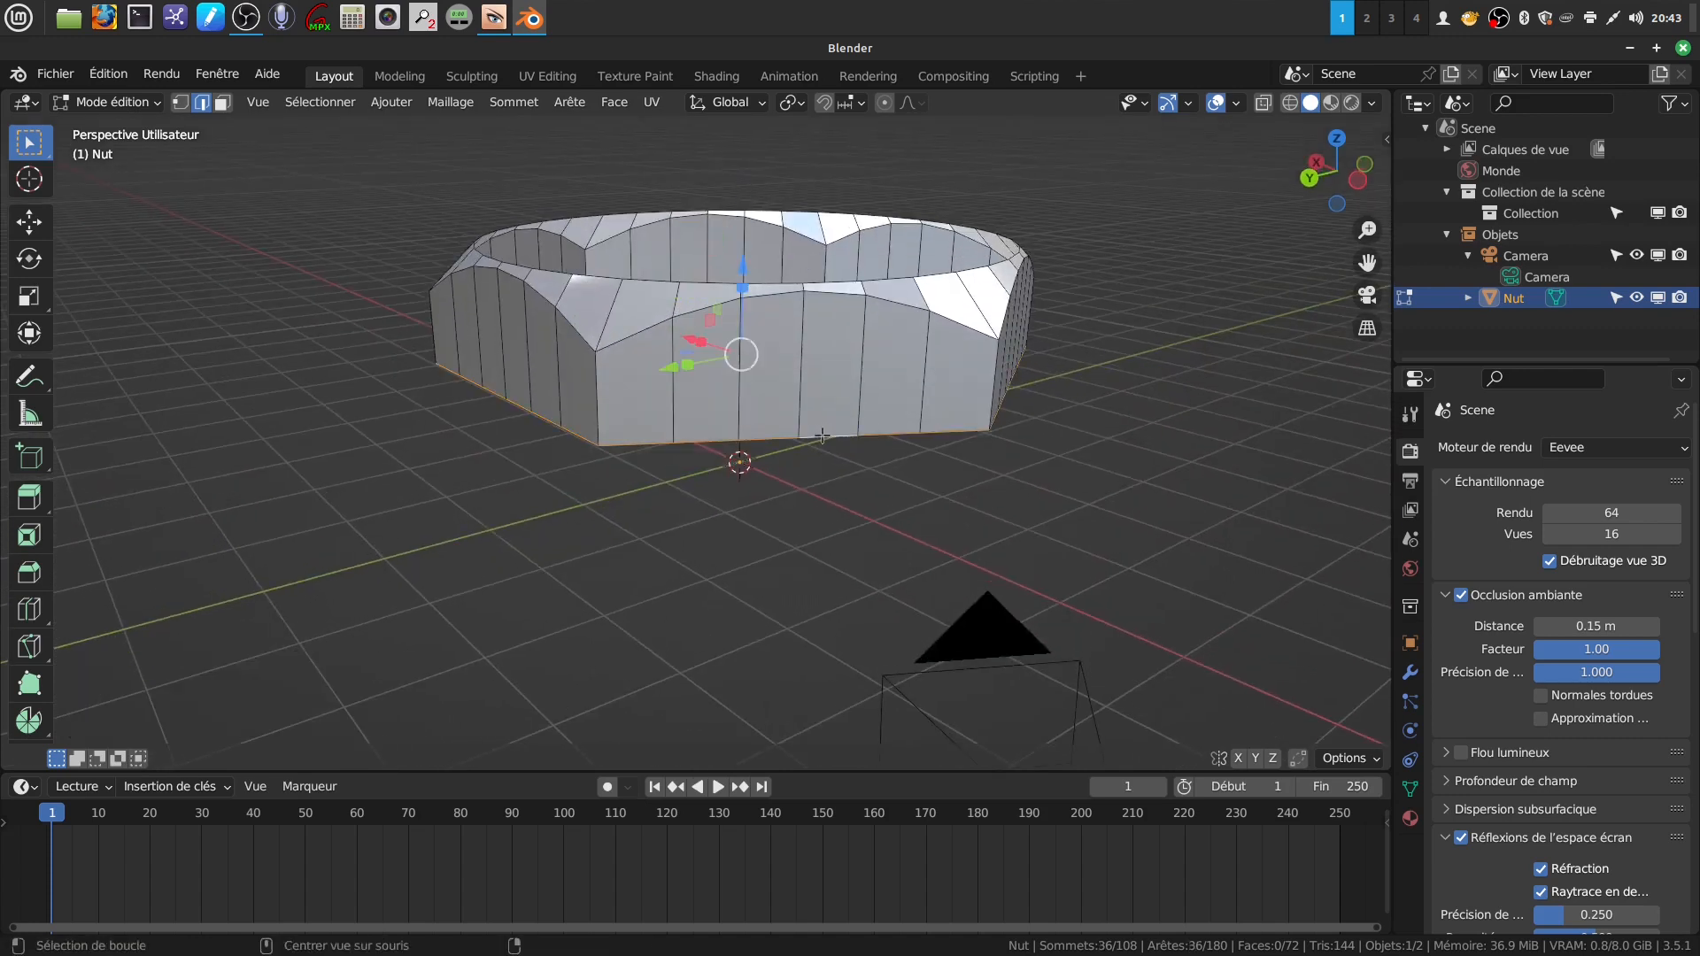
key(s)
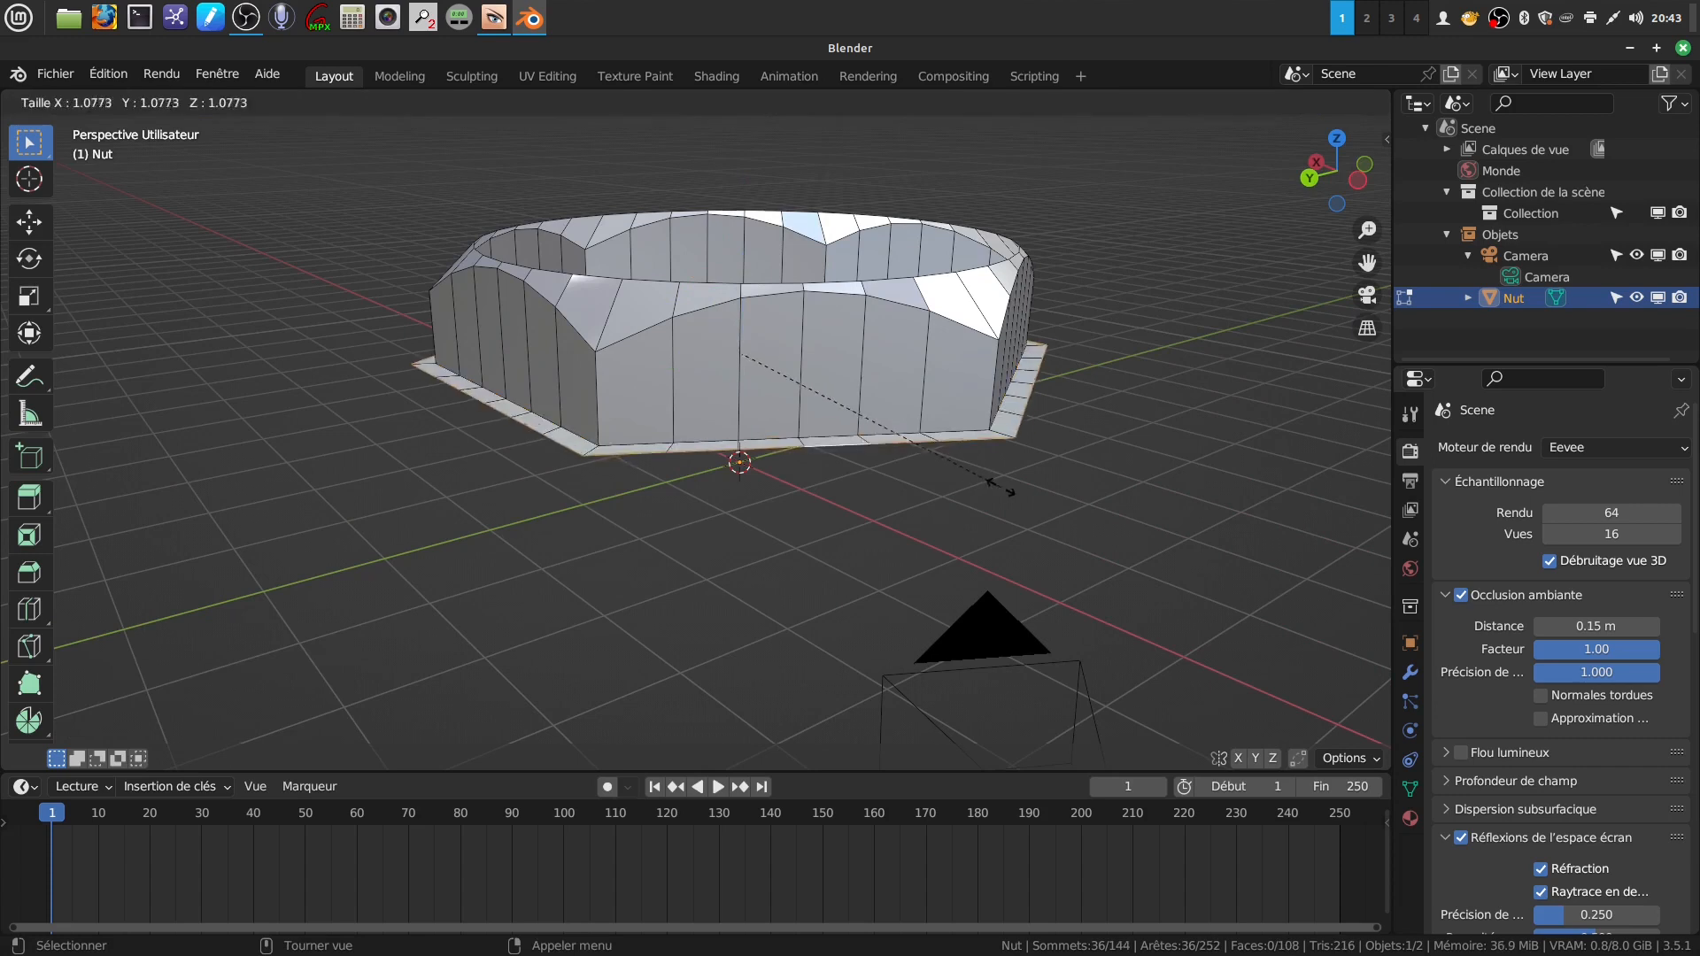
click(1057, 495)
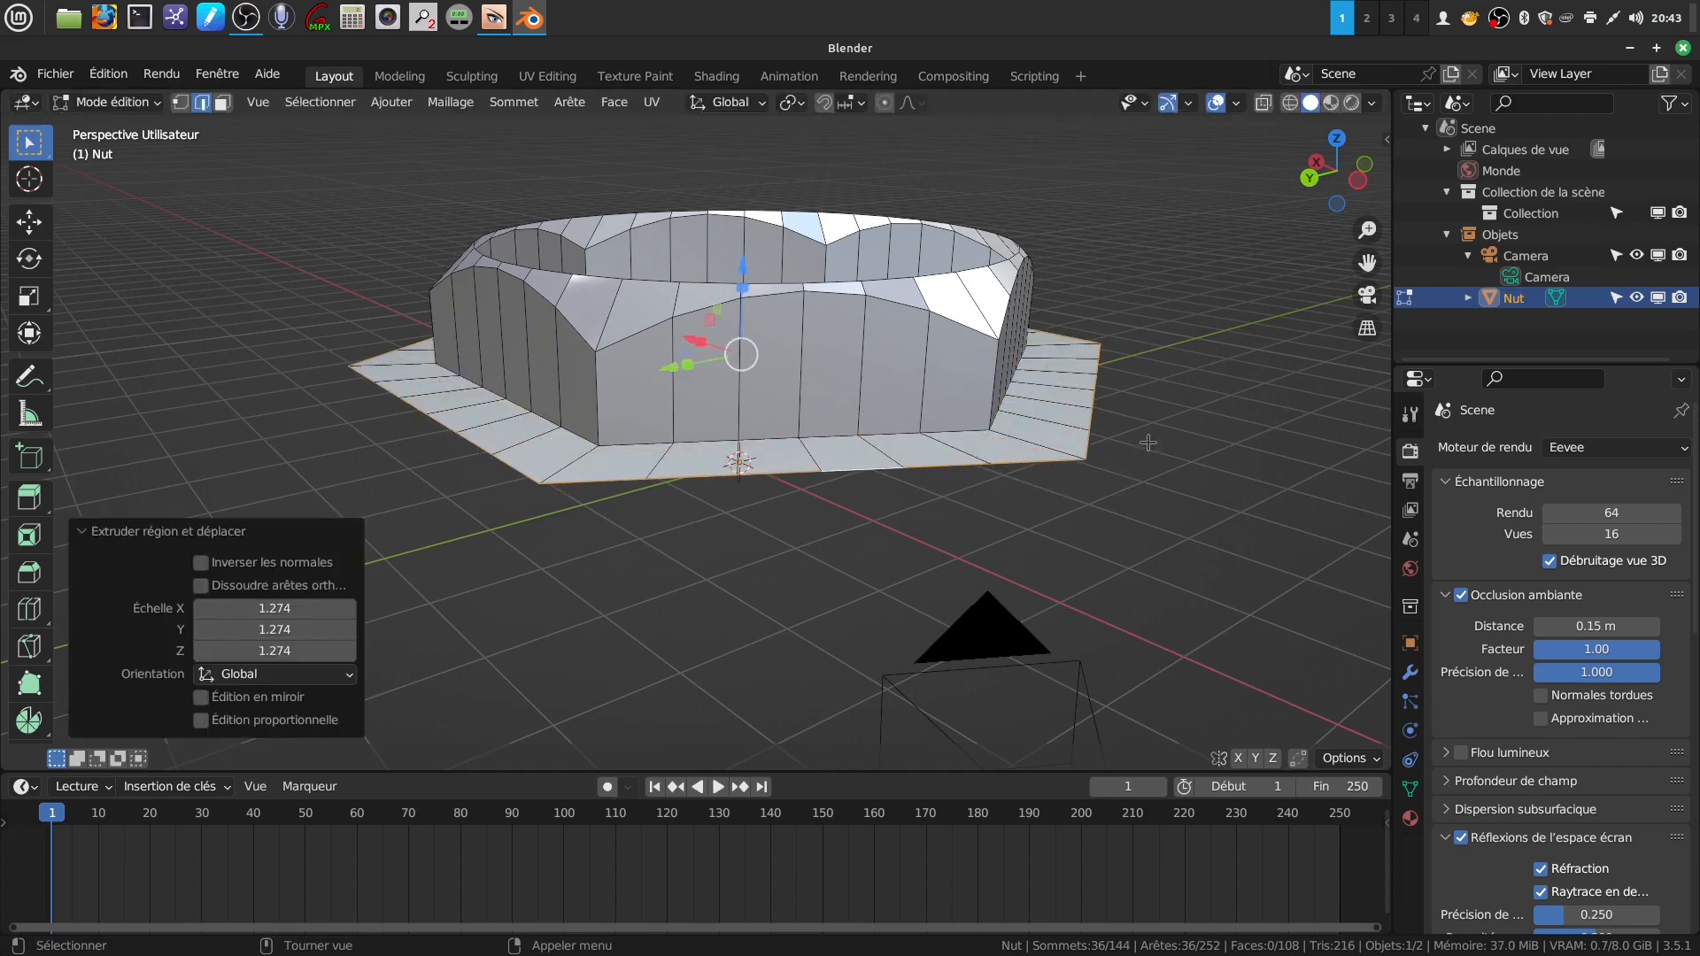
- Turn the flange's hexagonal outer edge loop into a circle with LoopTools
right_click(1142, 450)
mouse_move(1045, 248)
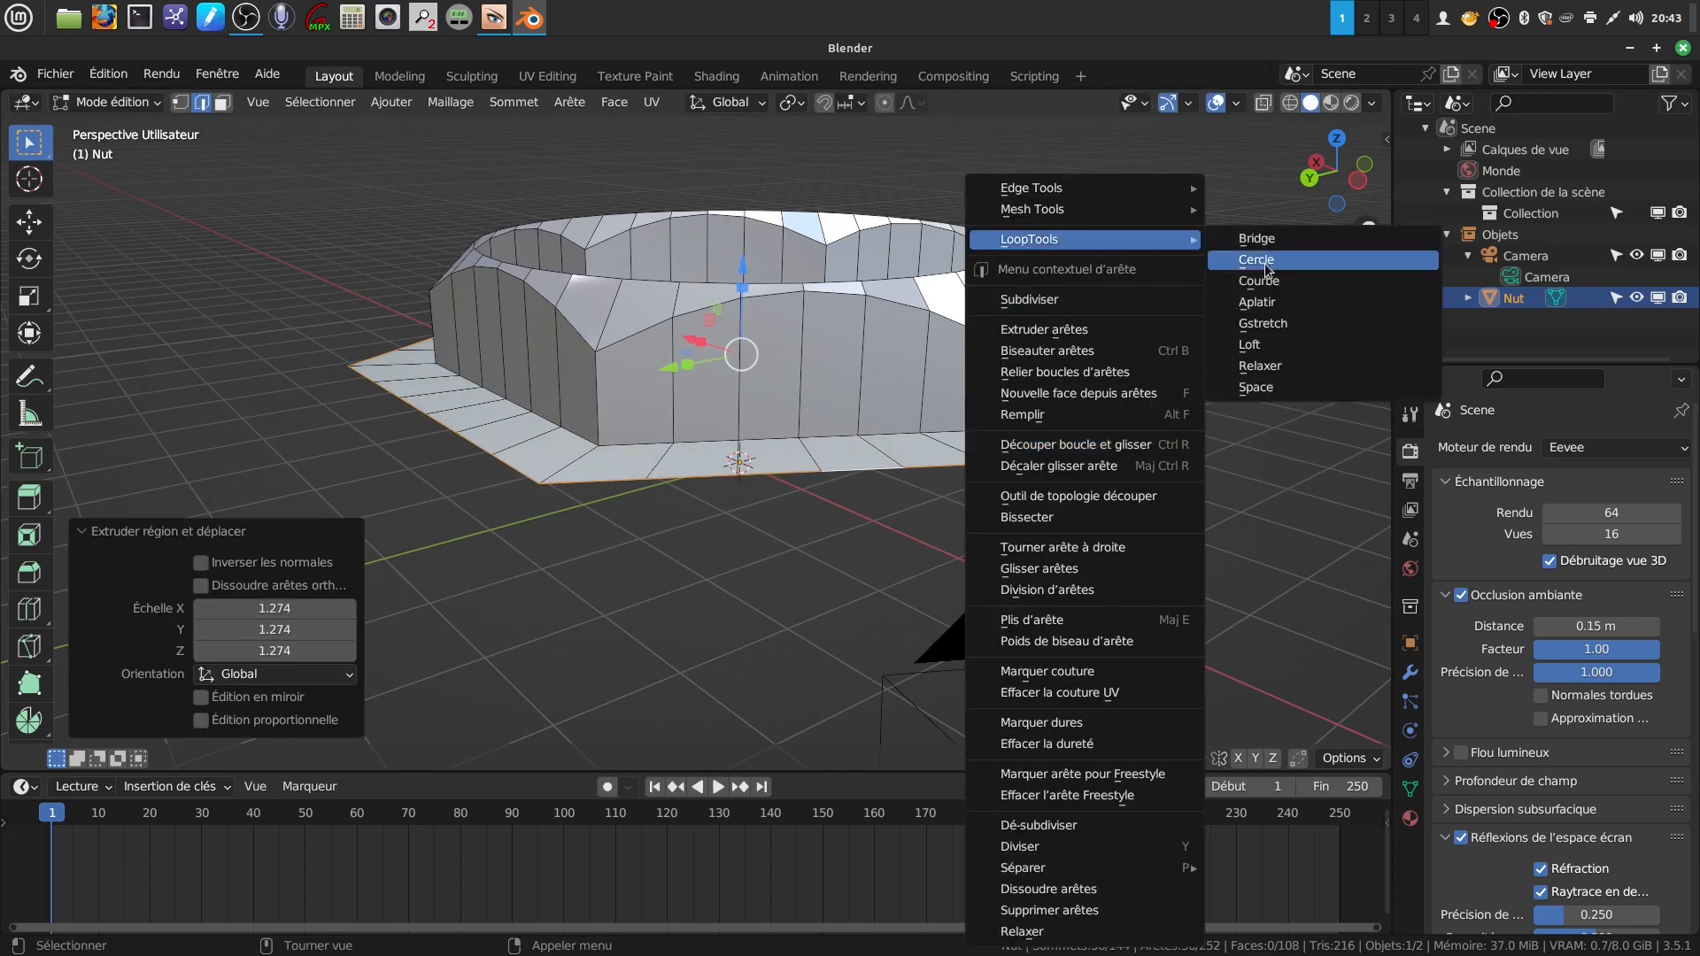
click(1266, 260)
middle_drag(963, 461, 966, 429)
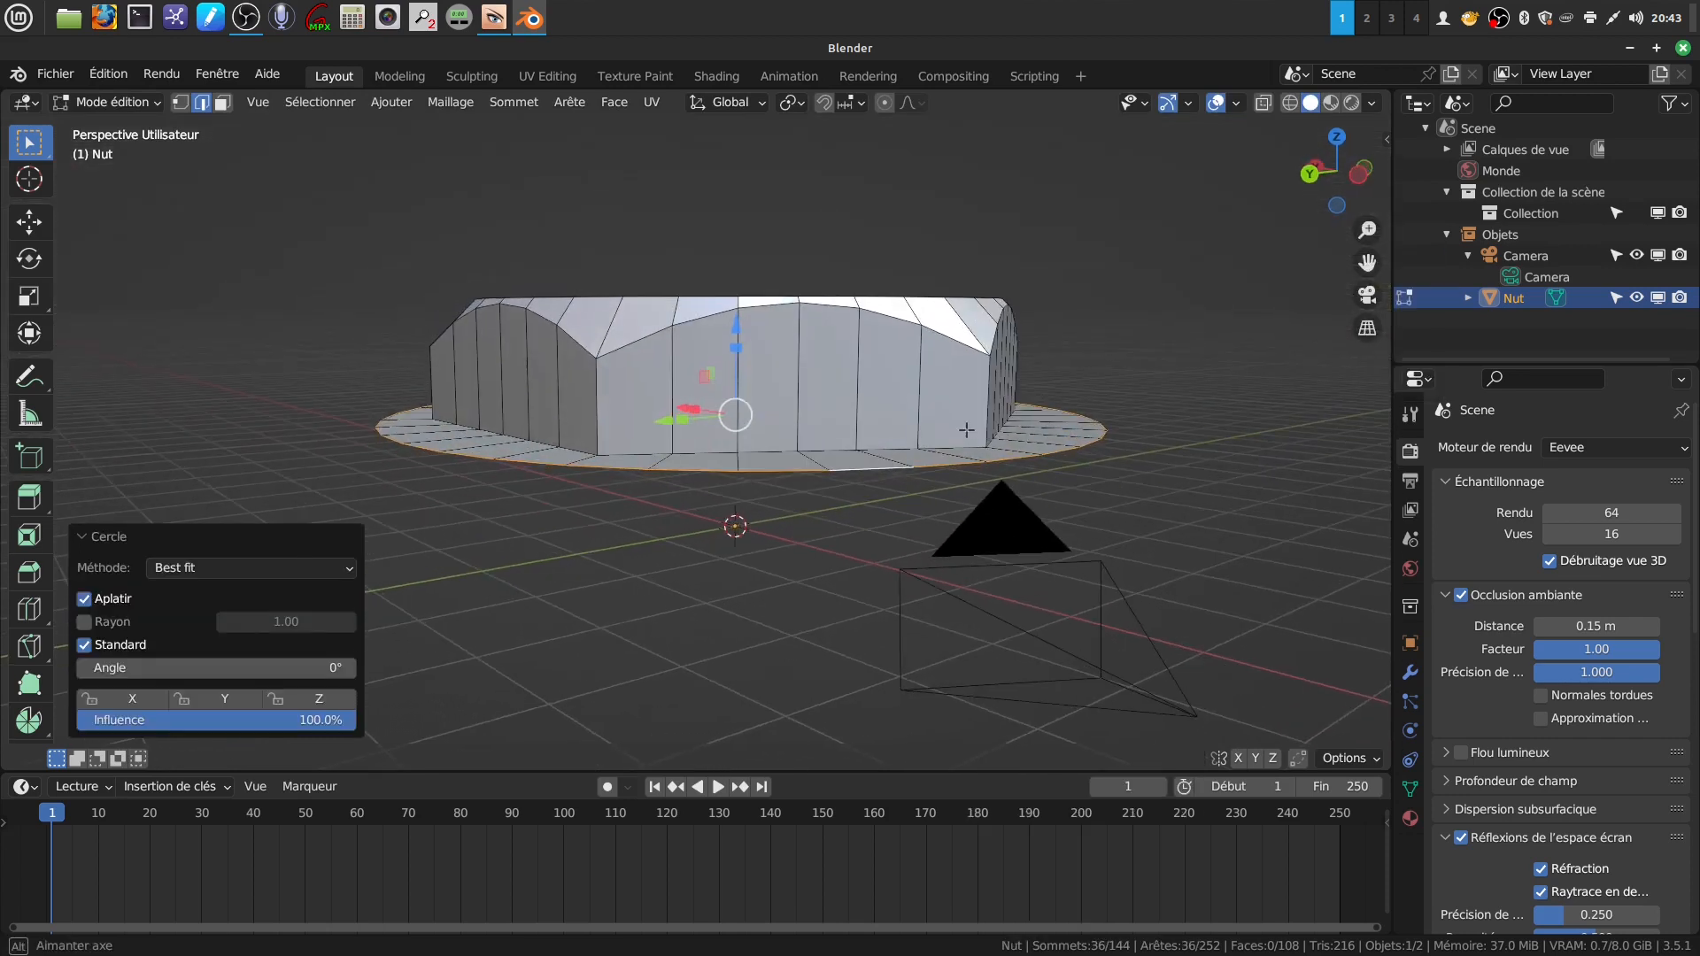
- Lower the flange's circular outer edge by about 0.155 m along Z
scroll(650, 375, down, 3)
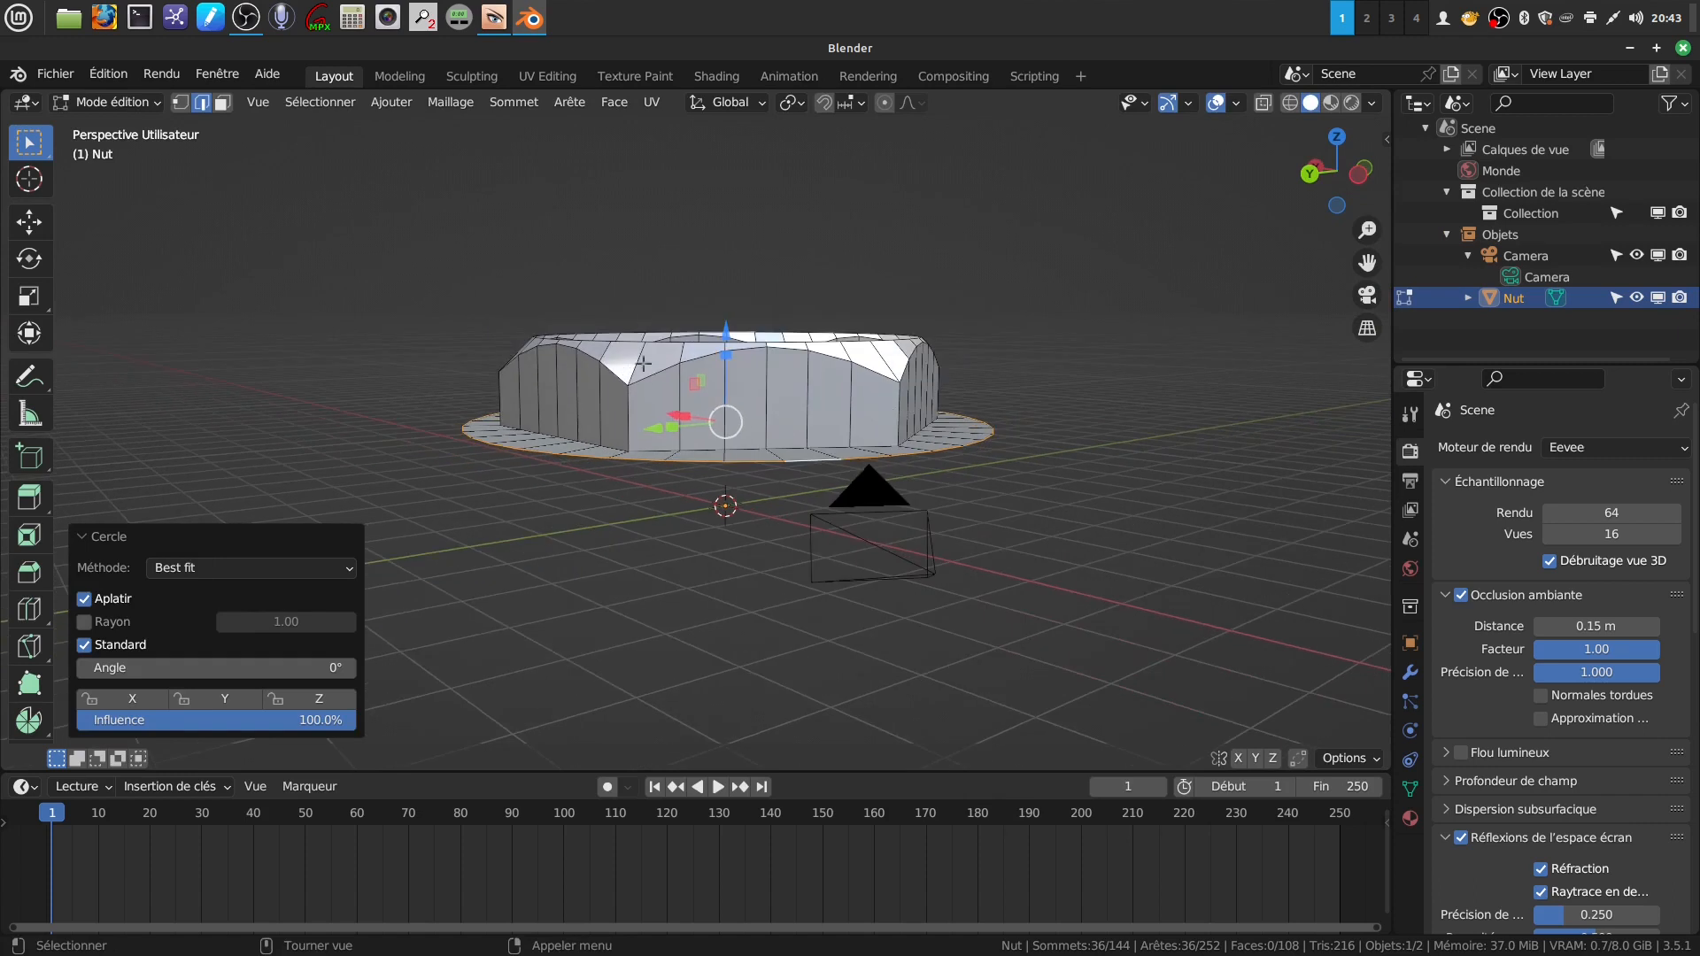
drag(726, 330, 723, 340)
middle_drag(955, 499, 935, 453)
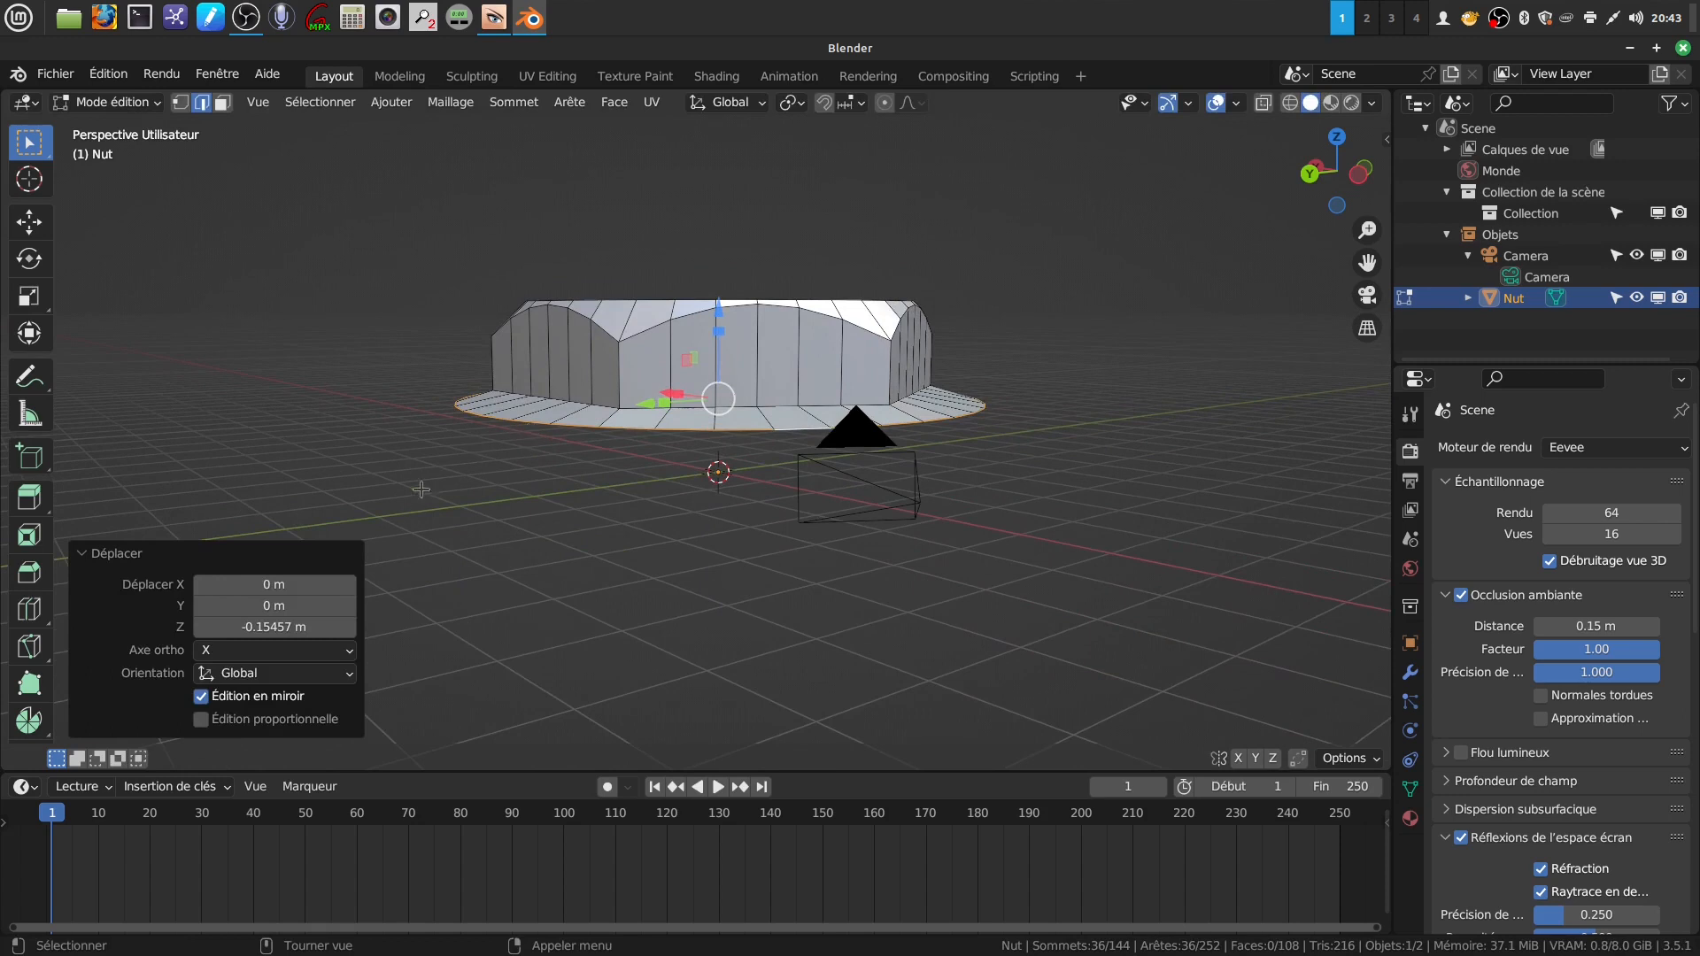
middle_drag(712, 435, 721, 478)
scroll(732, 532, up, 2)
- Add a Subdivision Surface modifier to the nut in Object Mode, with 2 viewport levels
key(Tab)
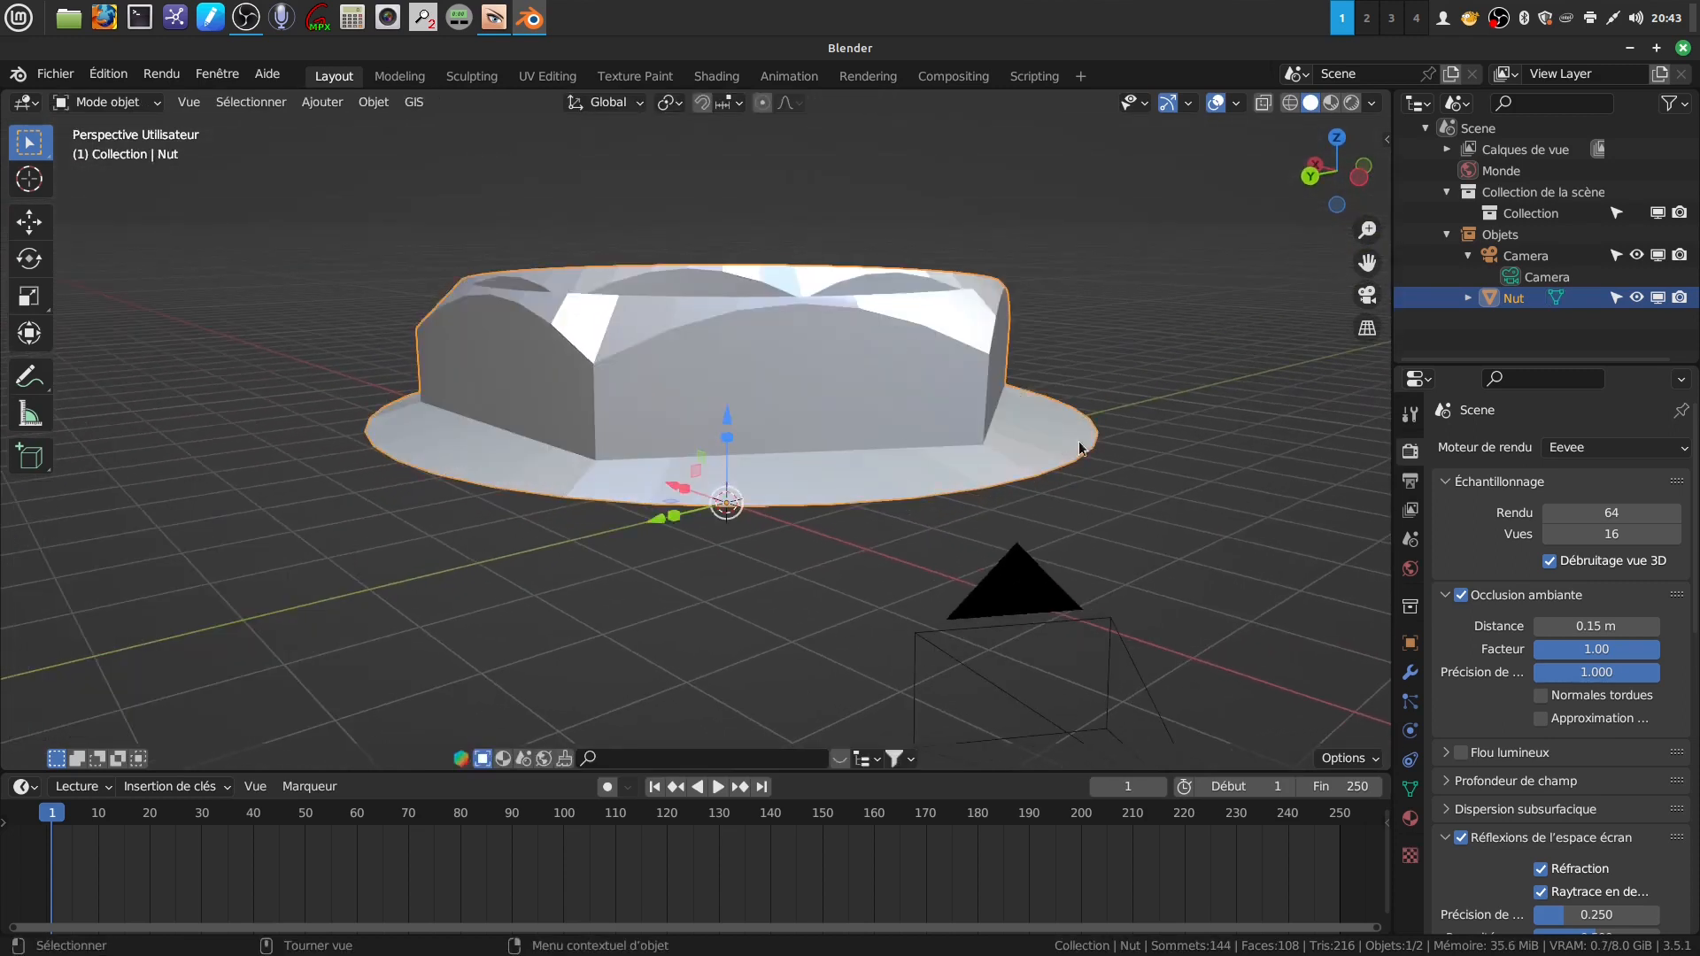
click(1410, 675)
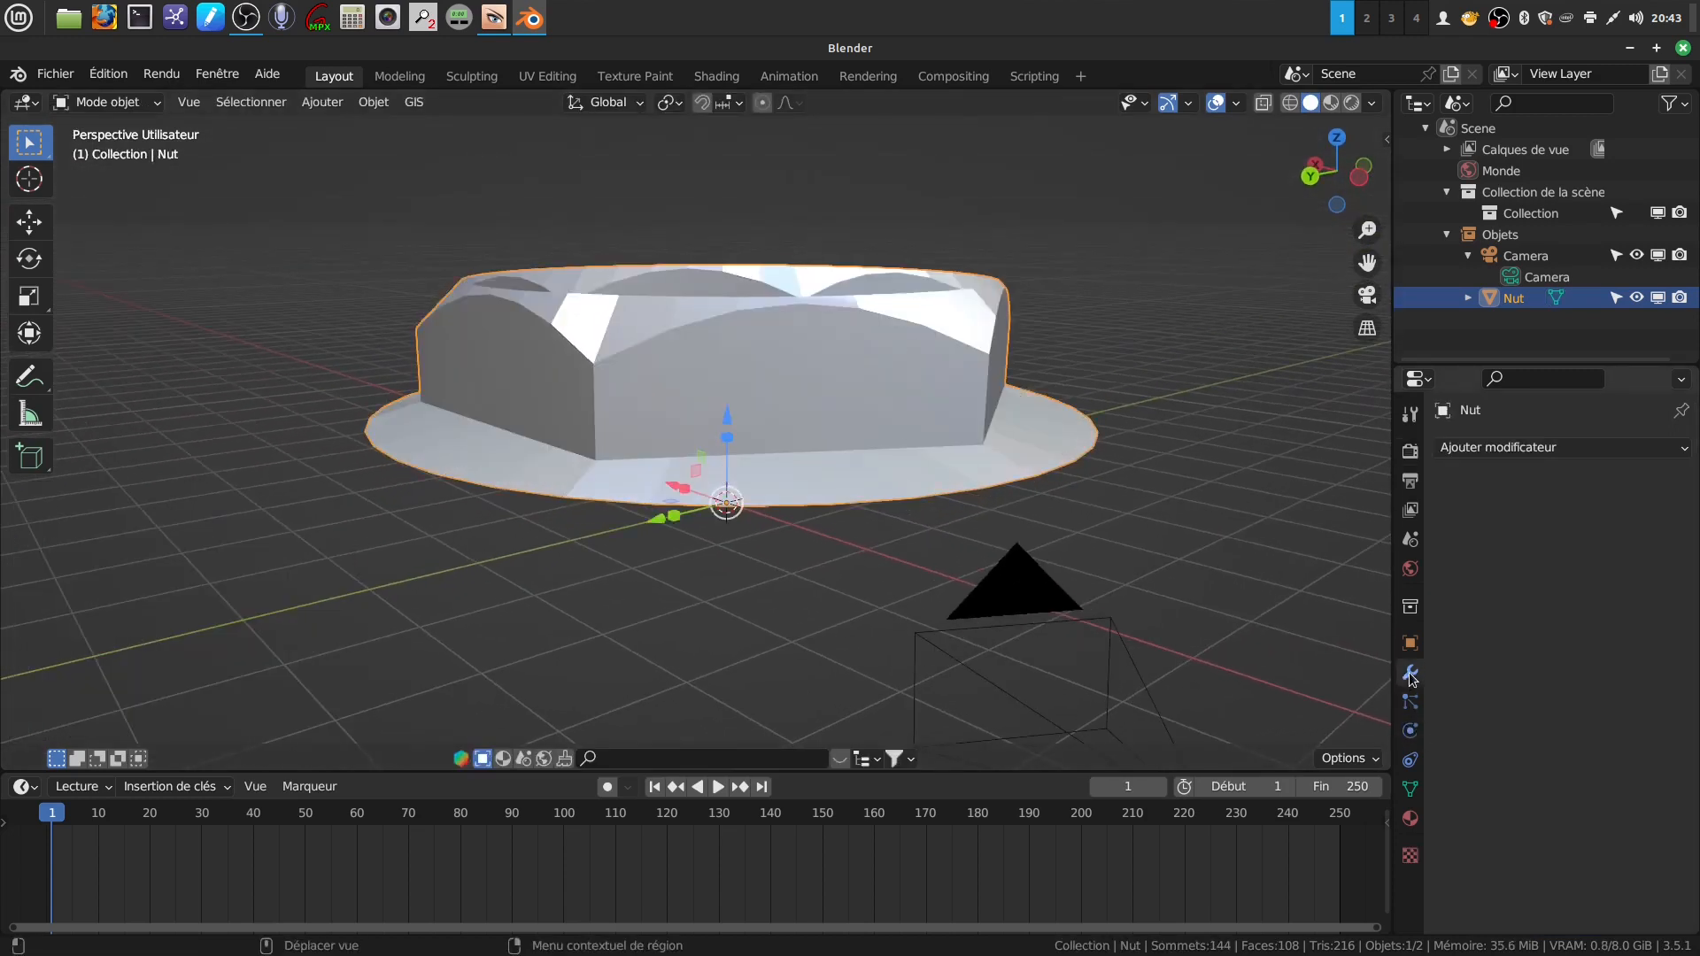
click(1673, 455)
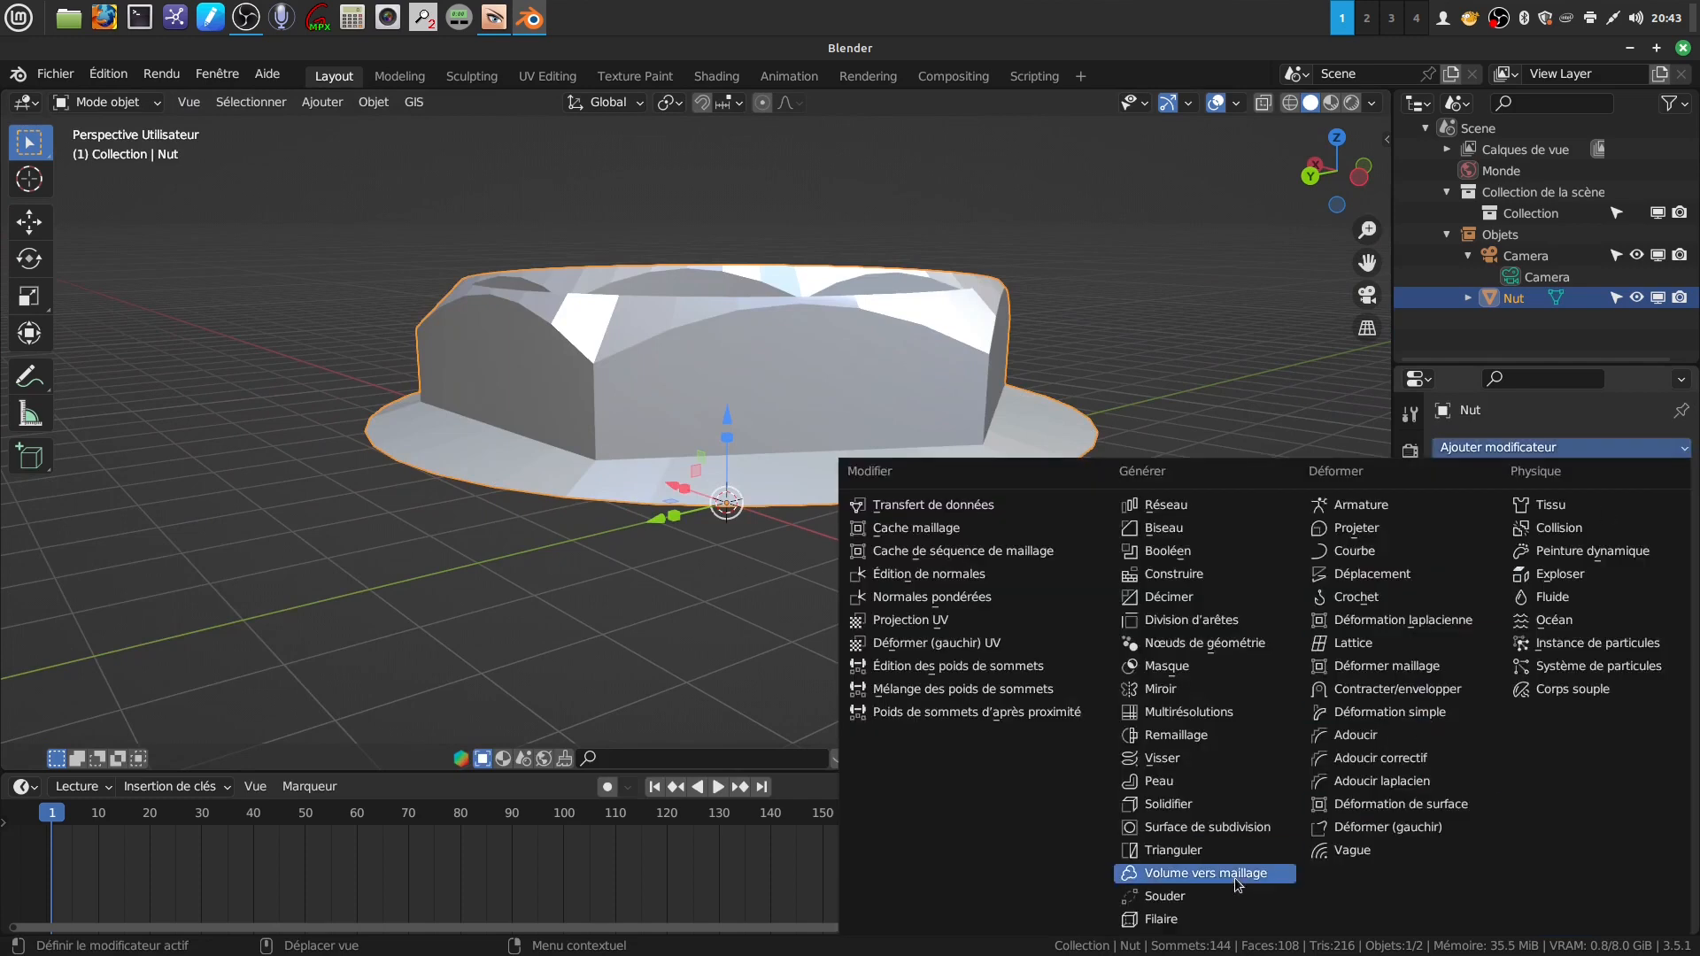
click(1220, 829)
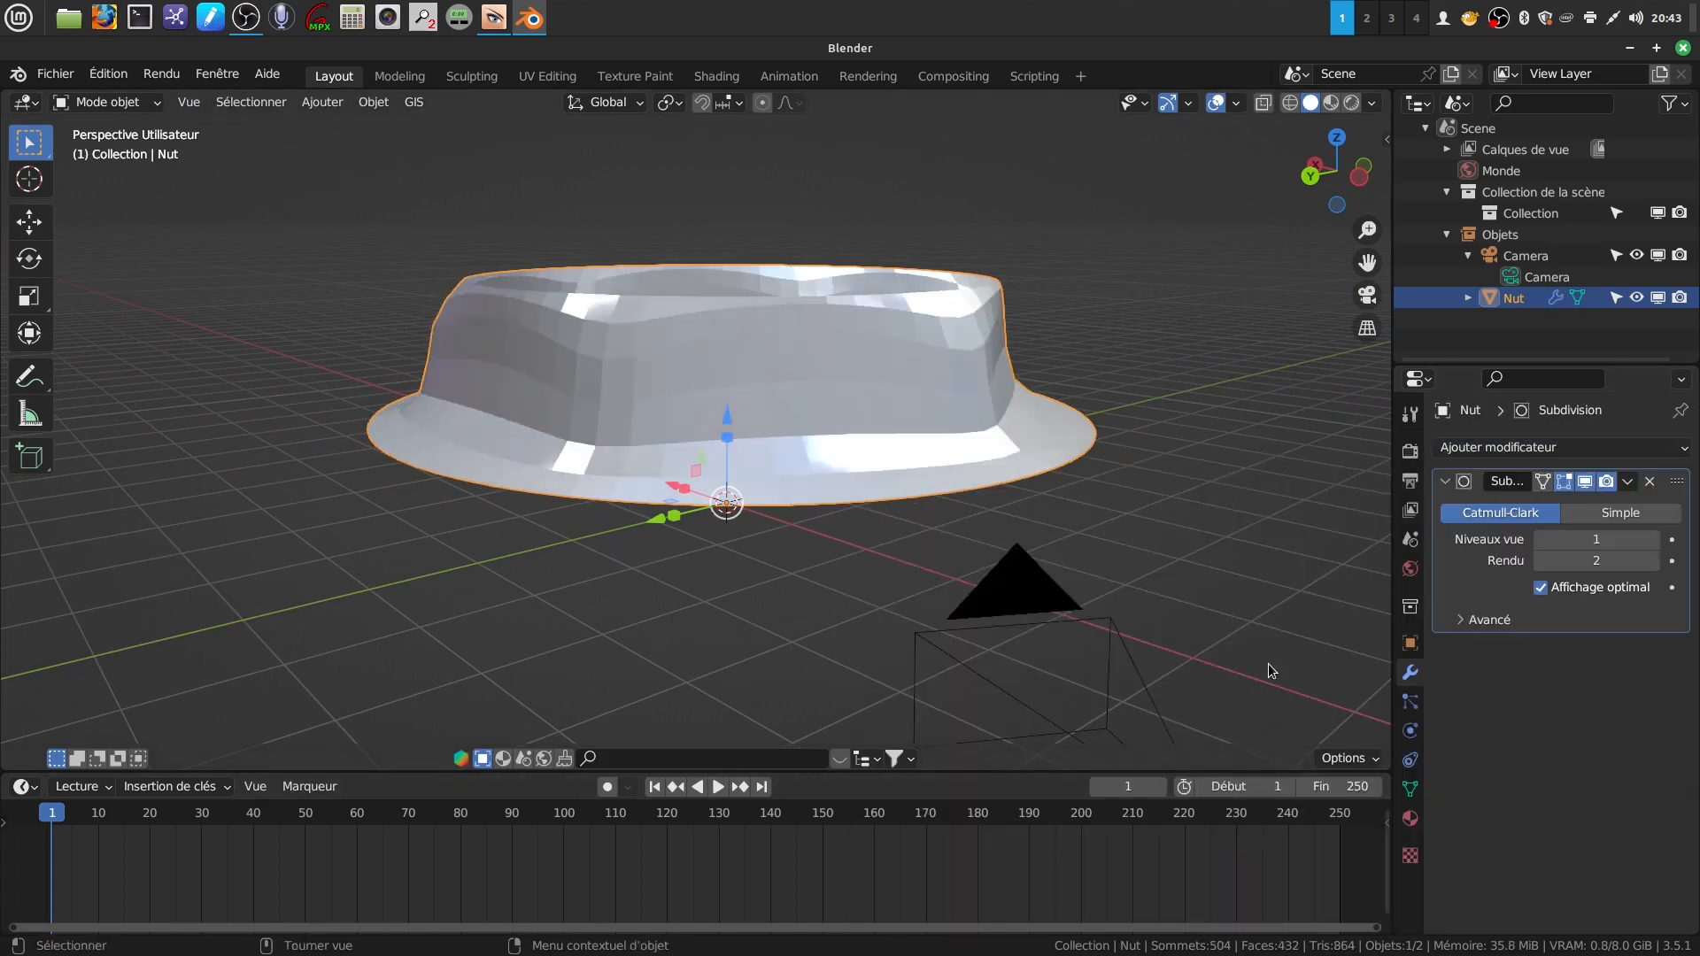
click(1649, 538)
- Apply smooth shading to the subdivided nut
middle_drag(863, 493, 864, 400)
right_click(843, 400)
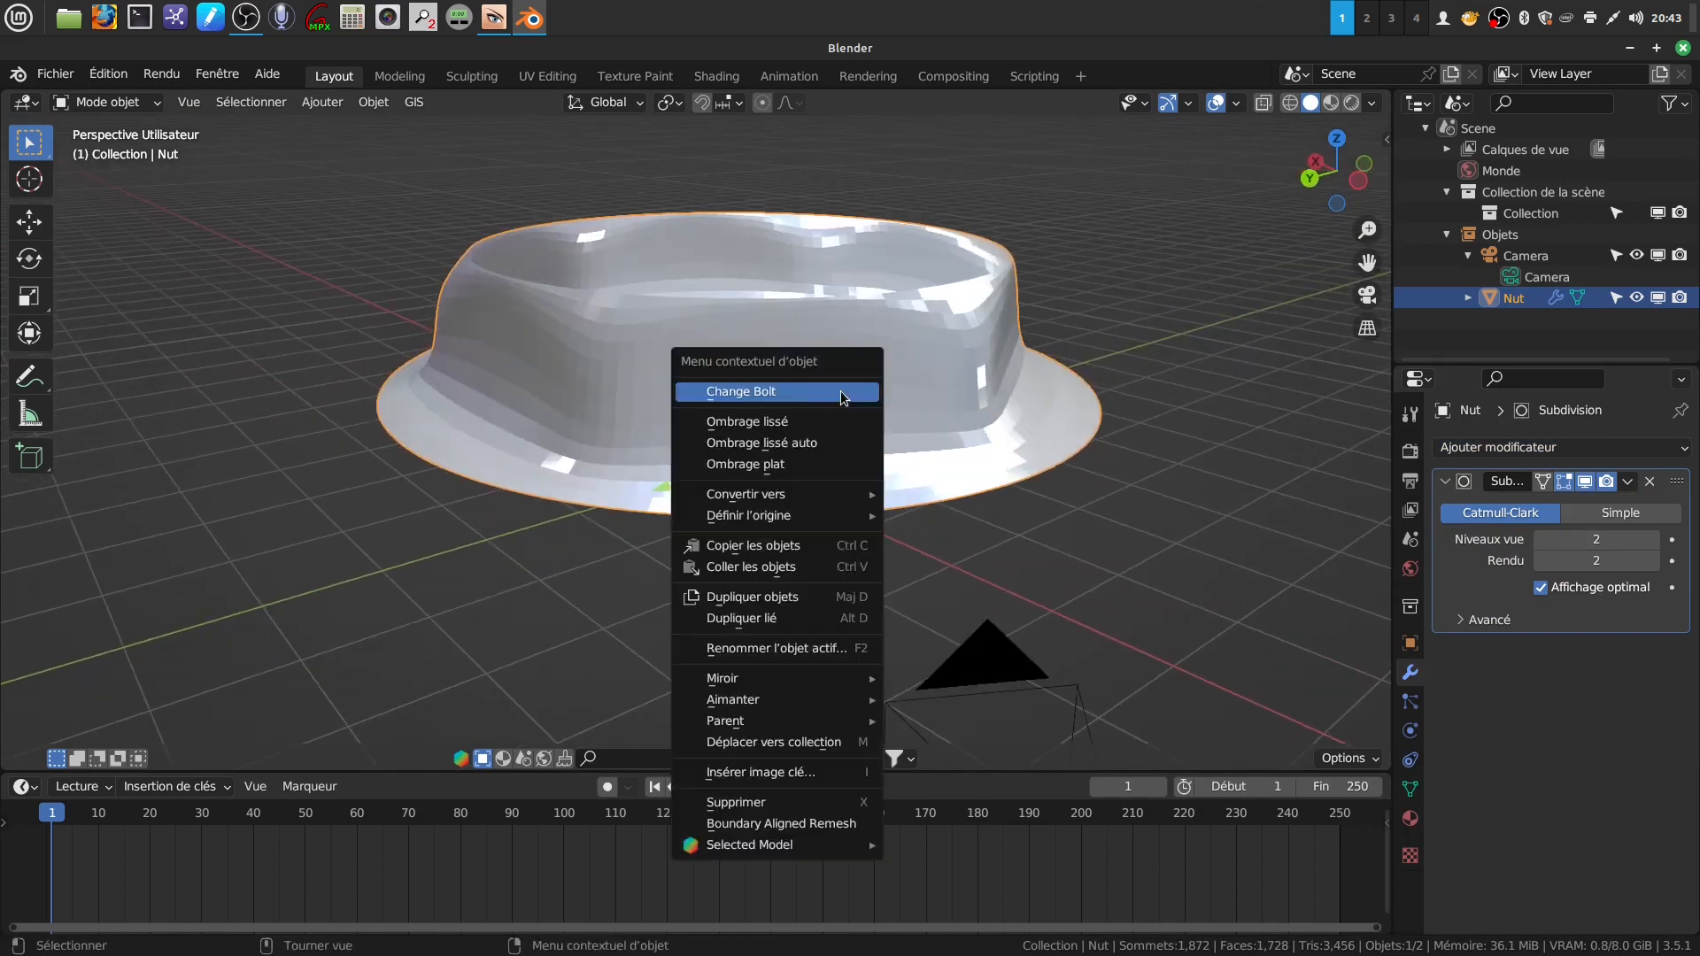
click(797, 421)
middle_drag(790, 411, 628, 396)
- Bevel the arched edge loop around the top of the side faces about 0.059 m wide with 2 segments
key(Tab)
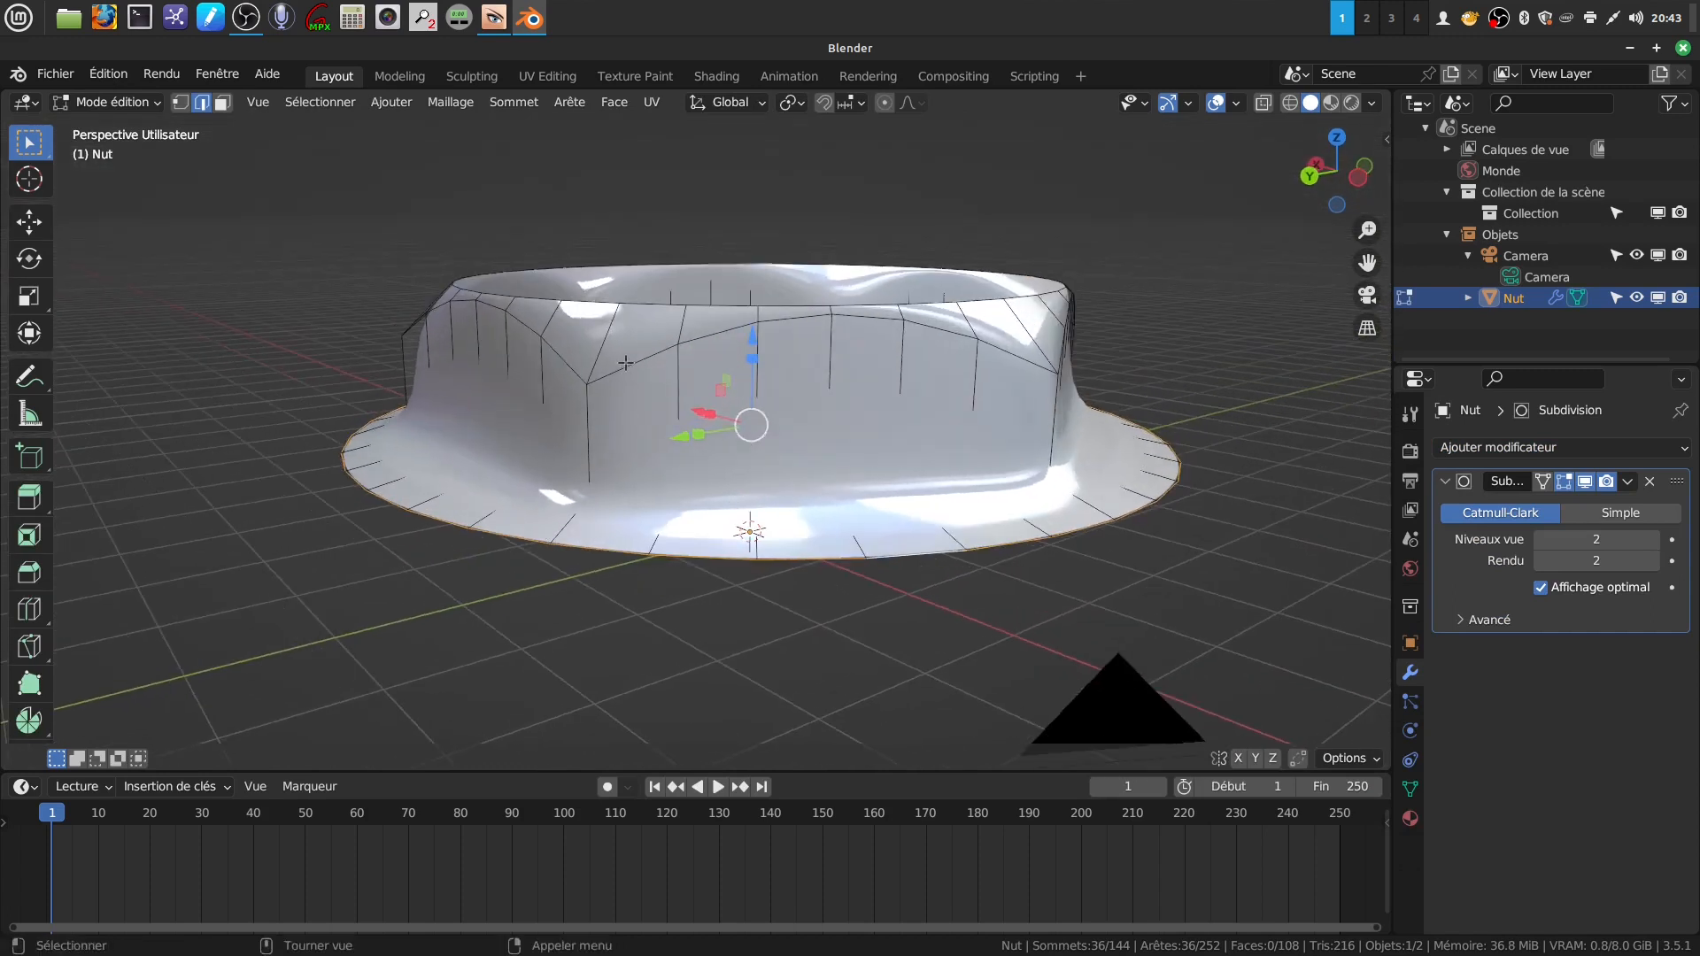
alt+click(625, 363)
middle_drag(939, 372, 963, 349)
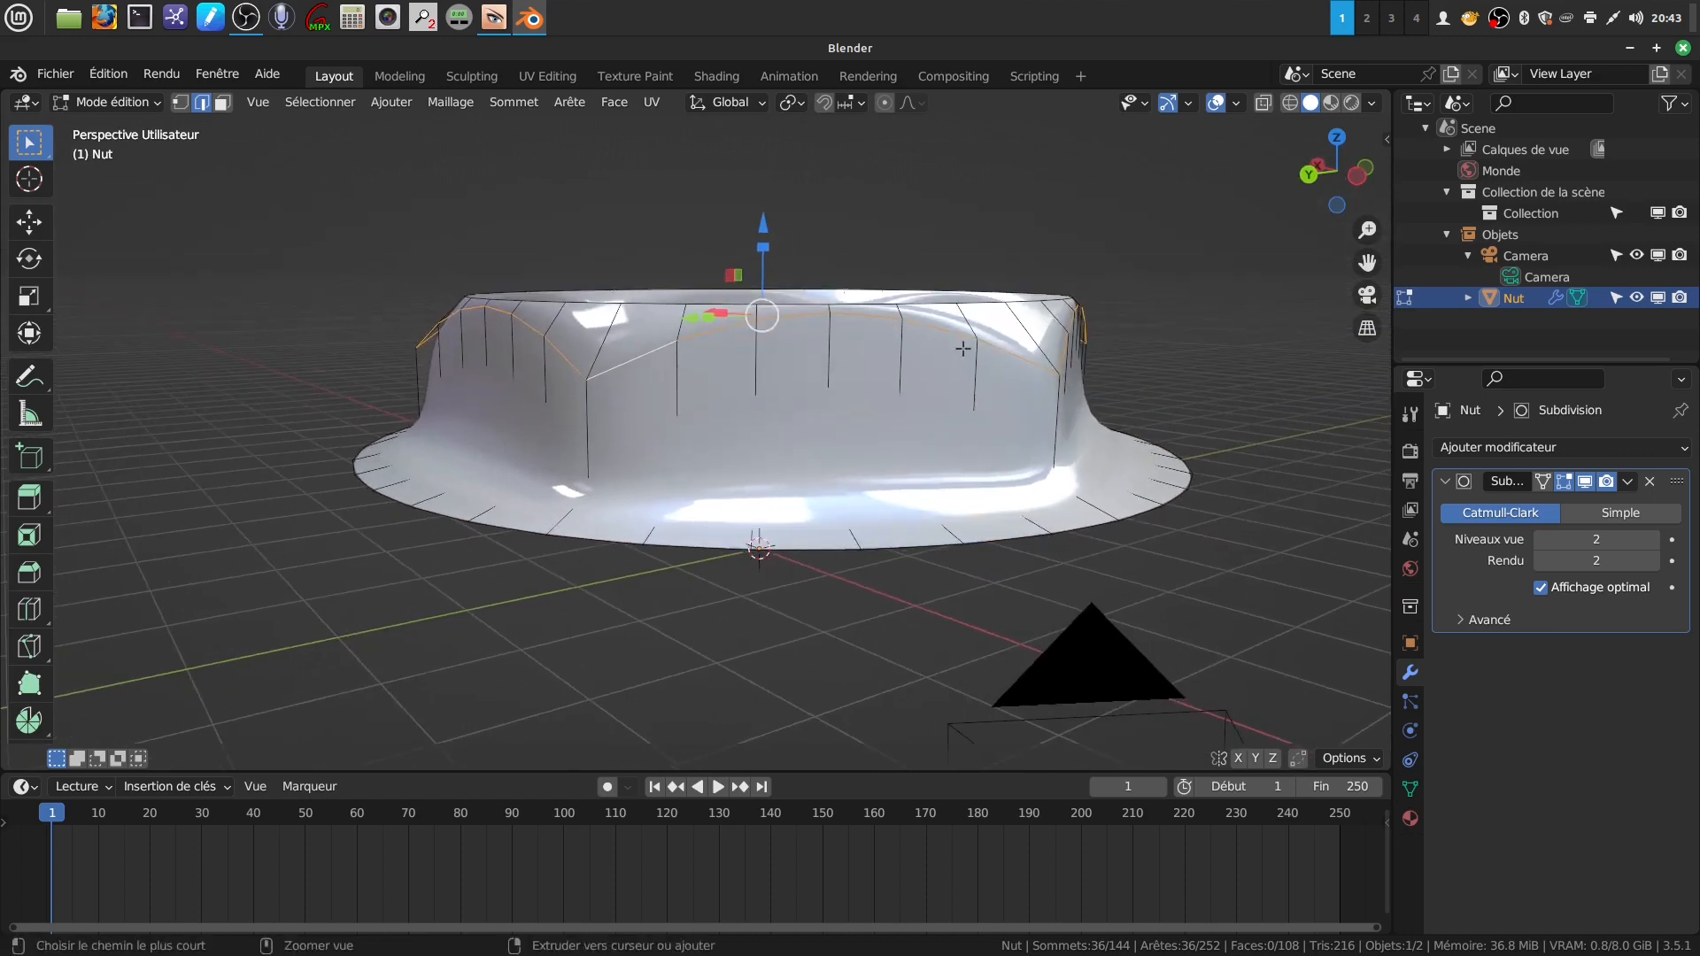
key(ctrl+b)
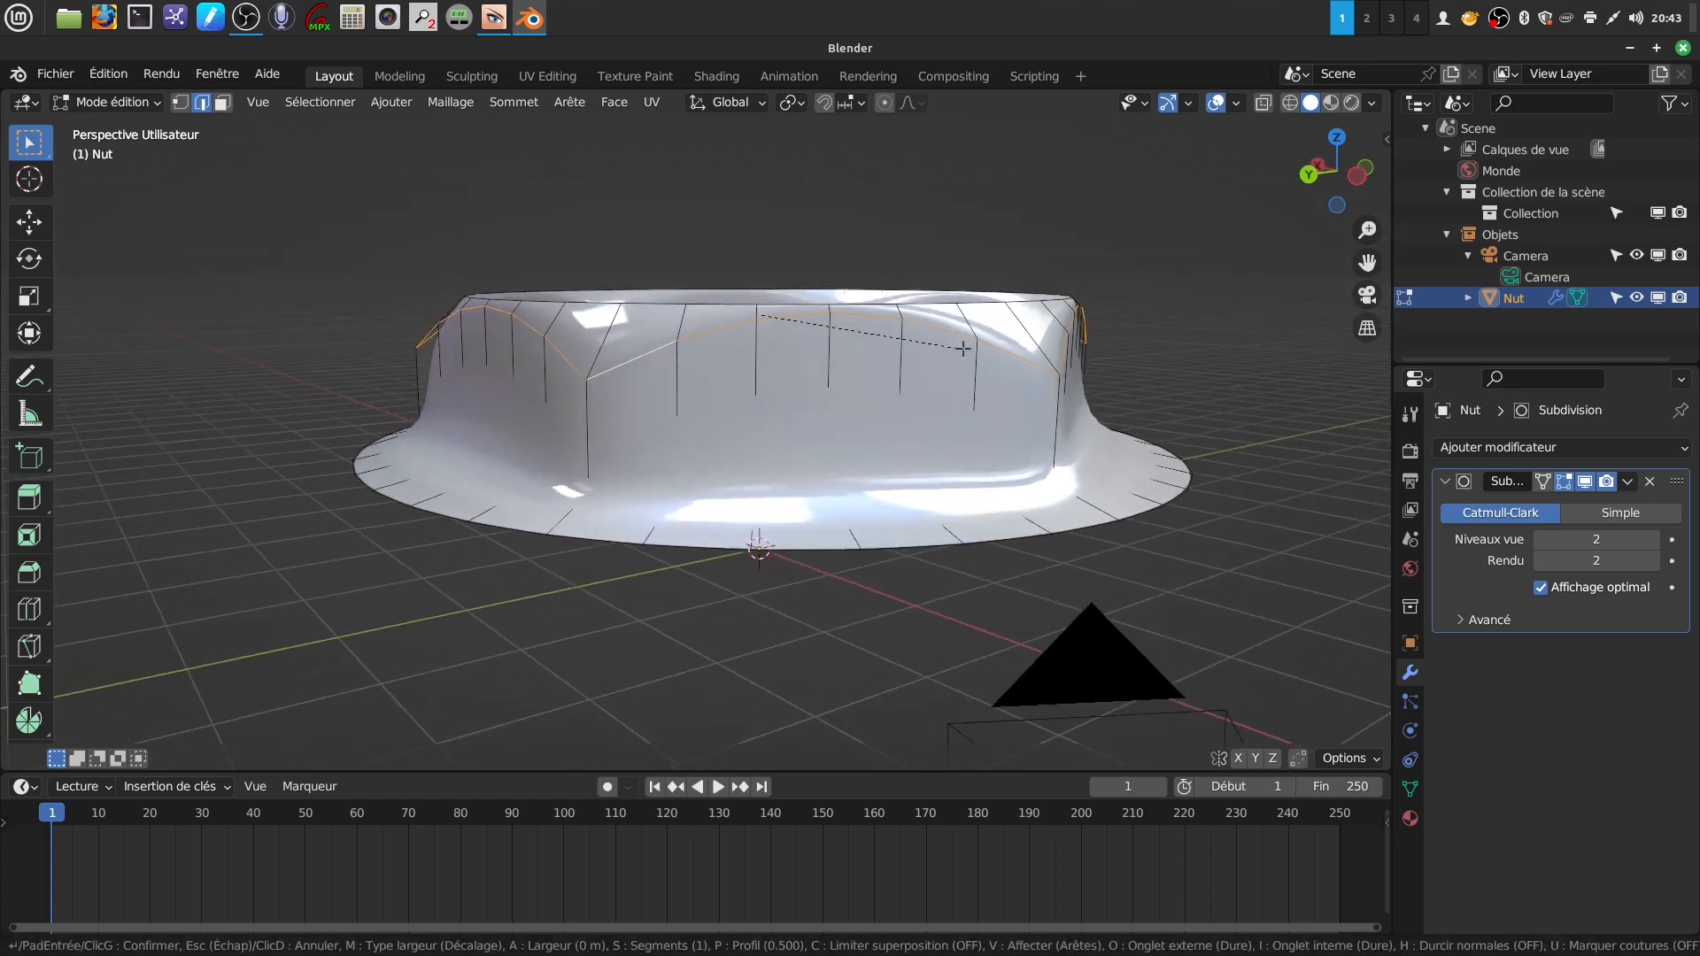
scroll(974, 351, up, 1)
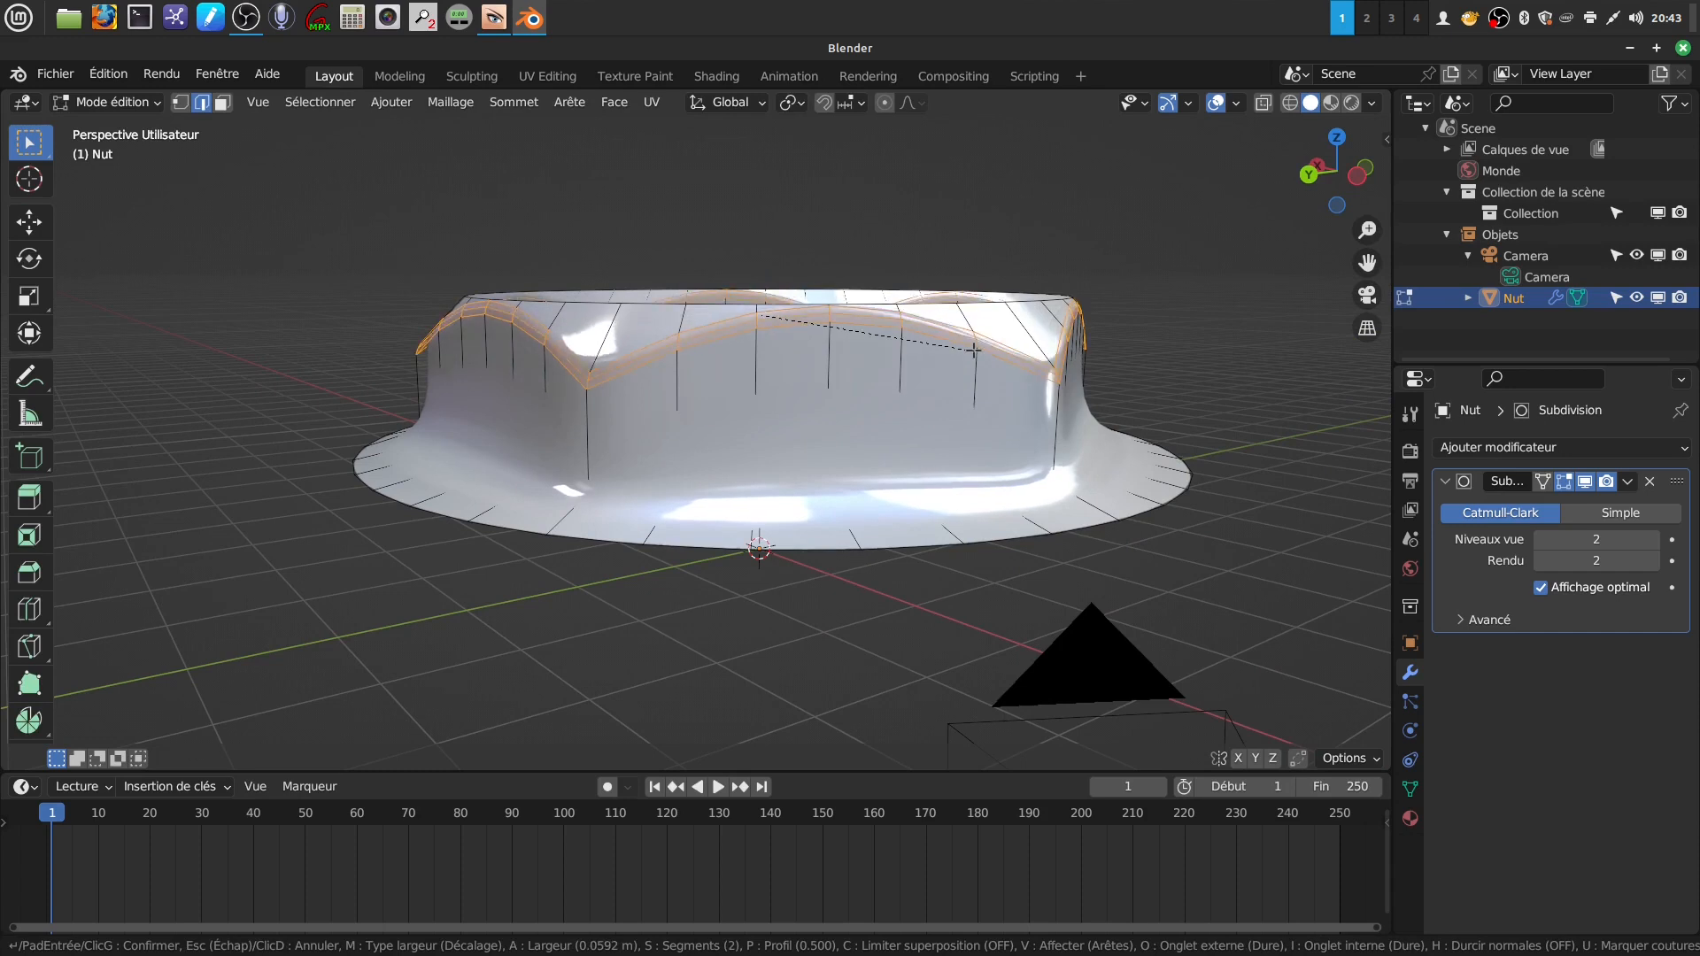
click(974, 350)
middle_drag(794, 462, 864, 471)
middle_drag(651, 451, 841, 460)
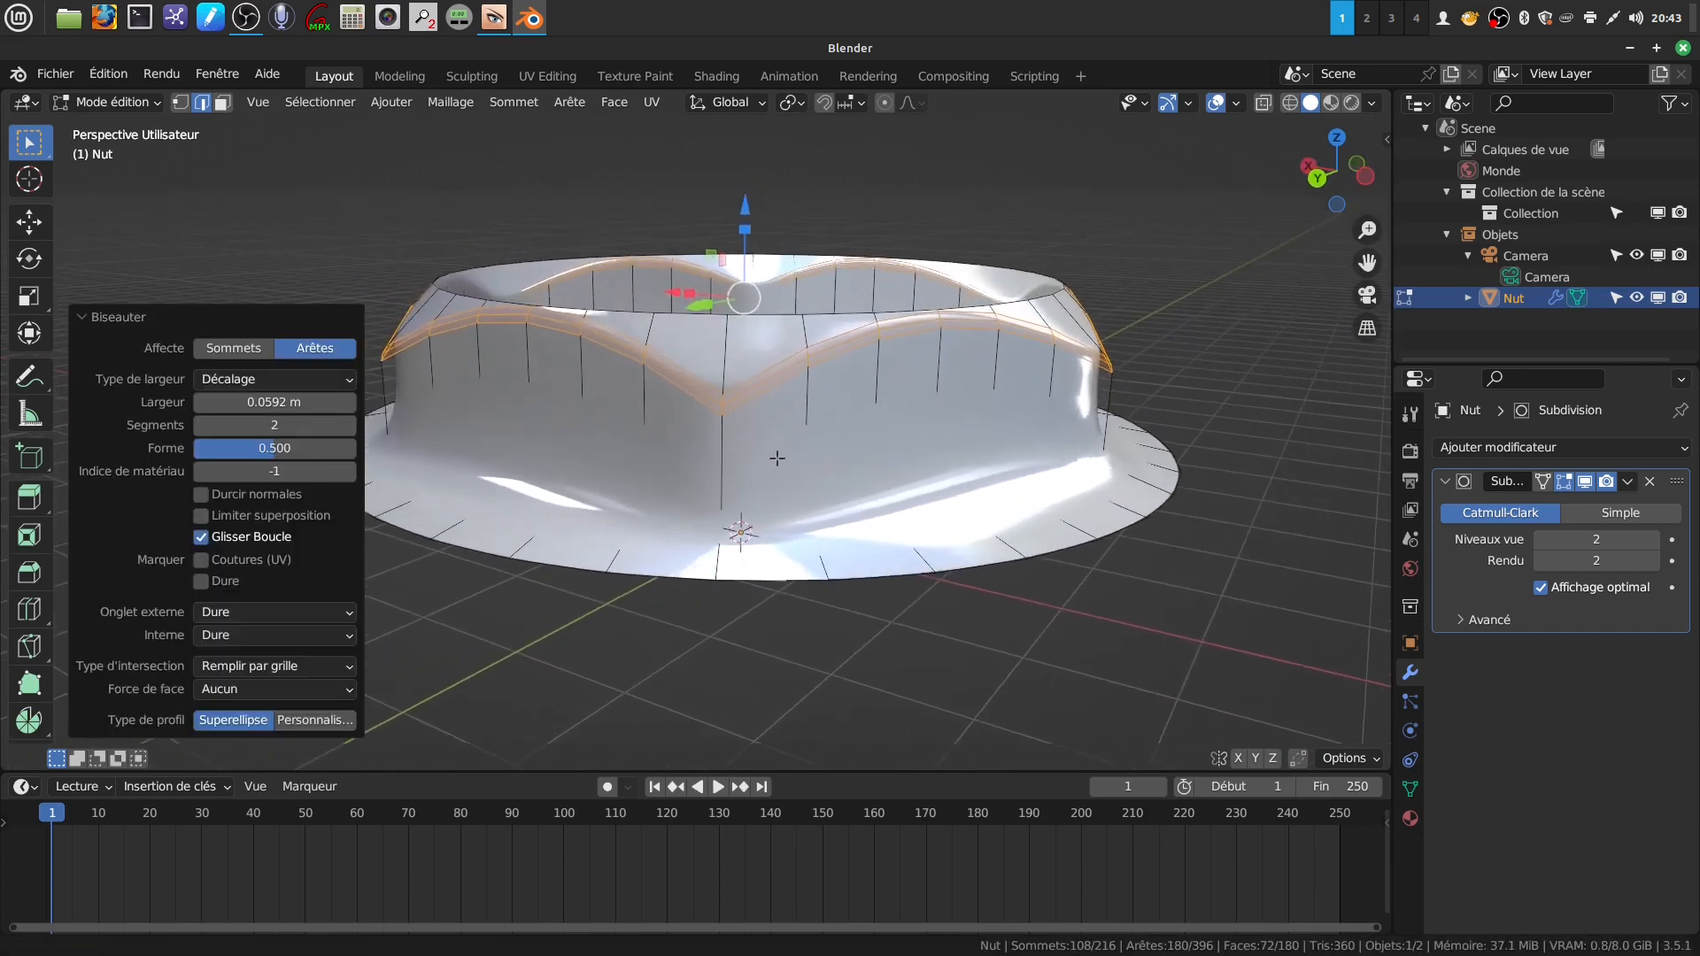
click(720, 455)
shift+click(734, 395)
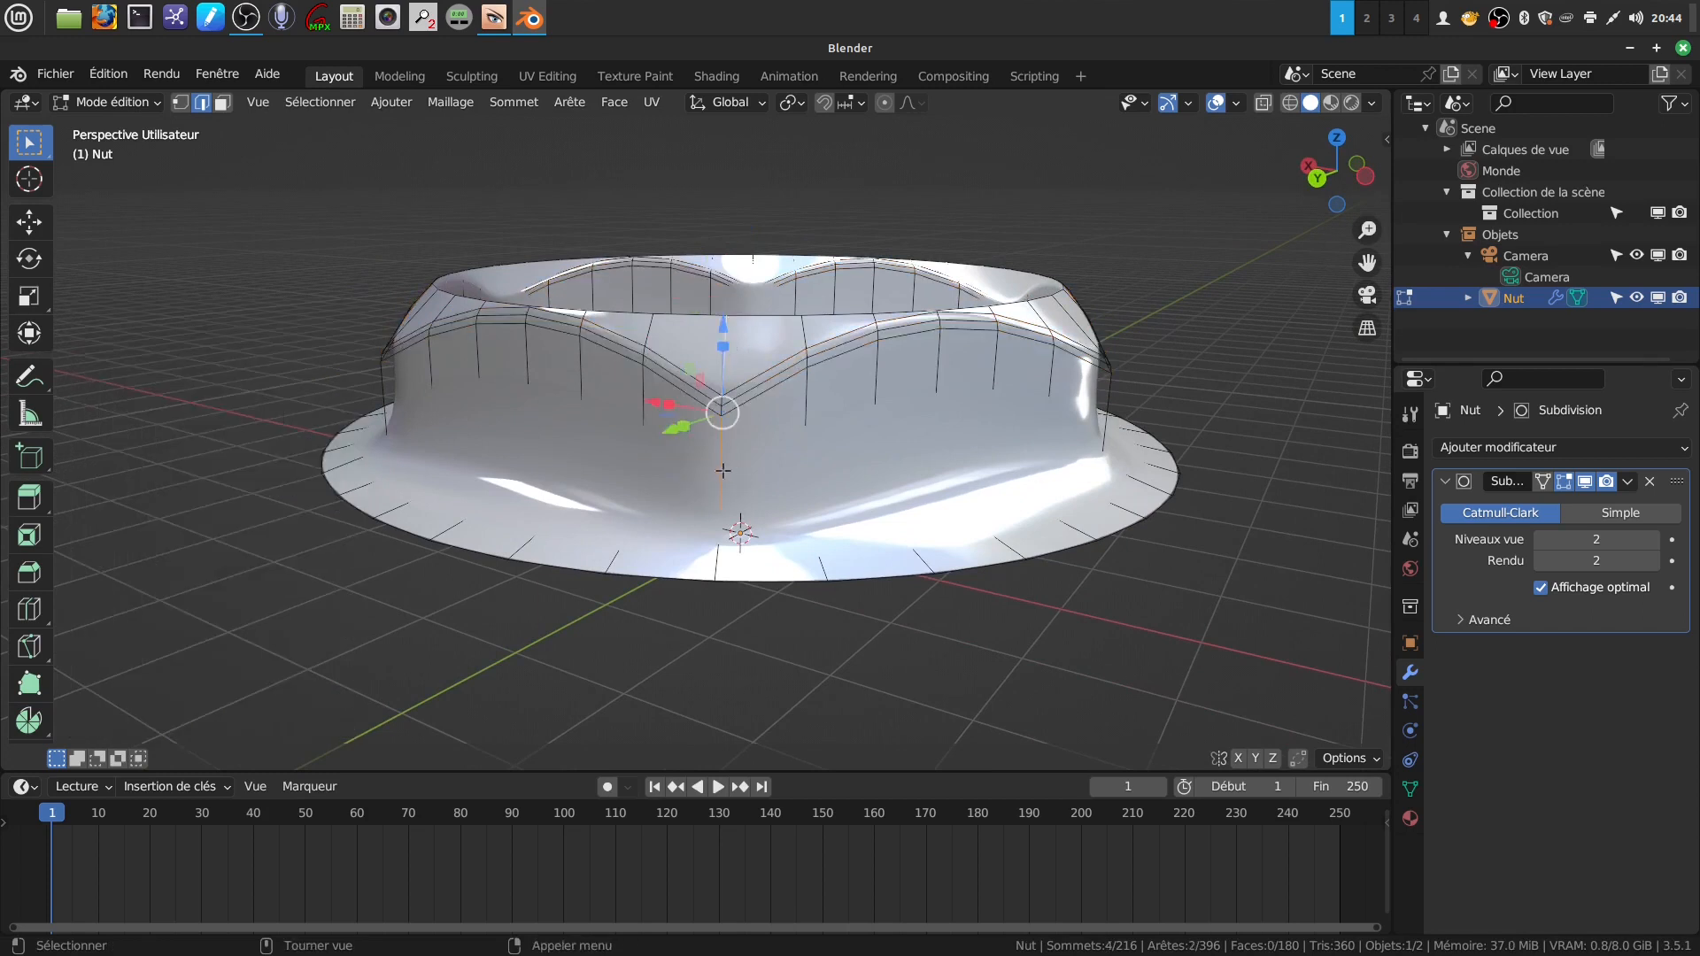
alt+click(714, 561)
middle_drag(921, 419, 758, 428)
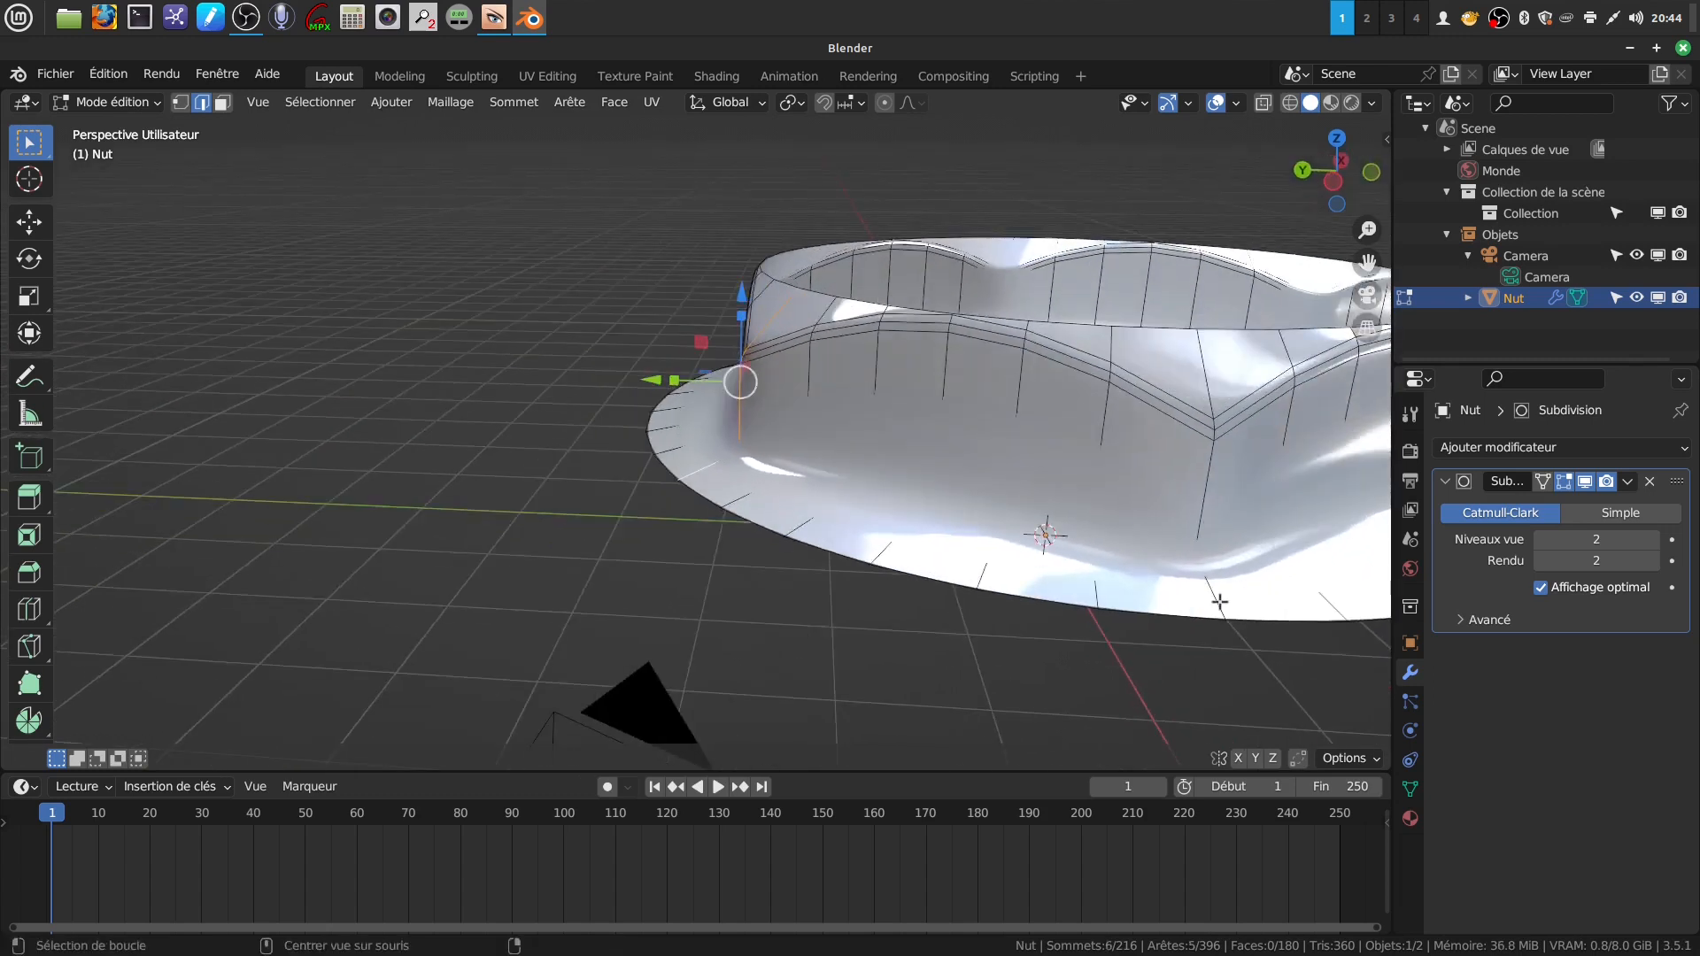
scroll(1223, 593, down, 4)
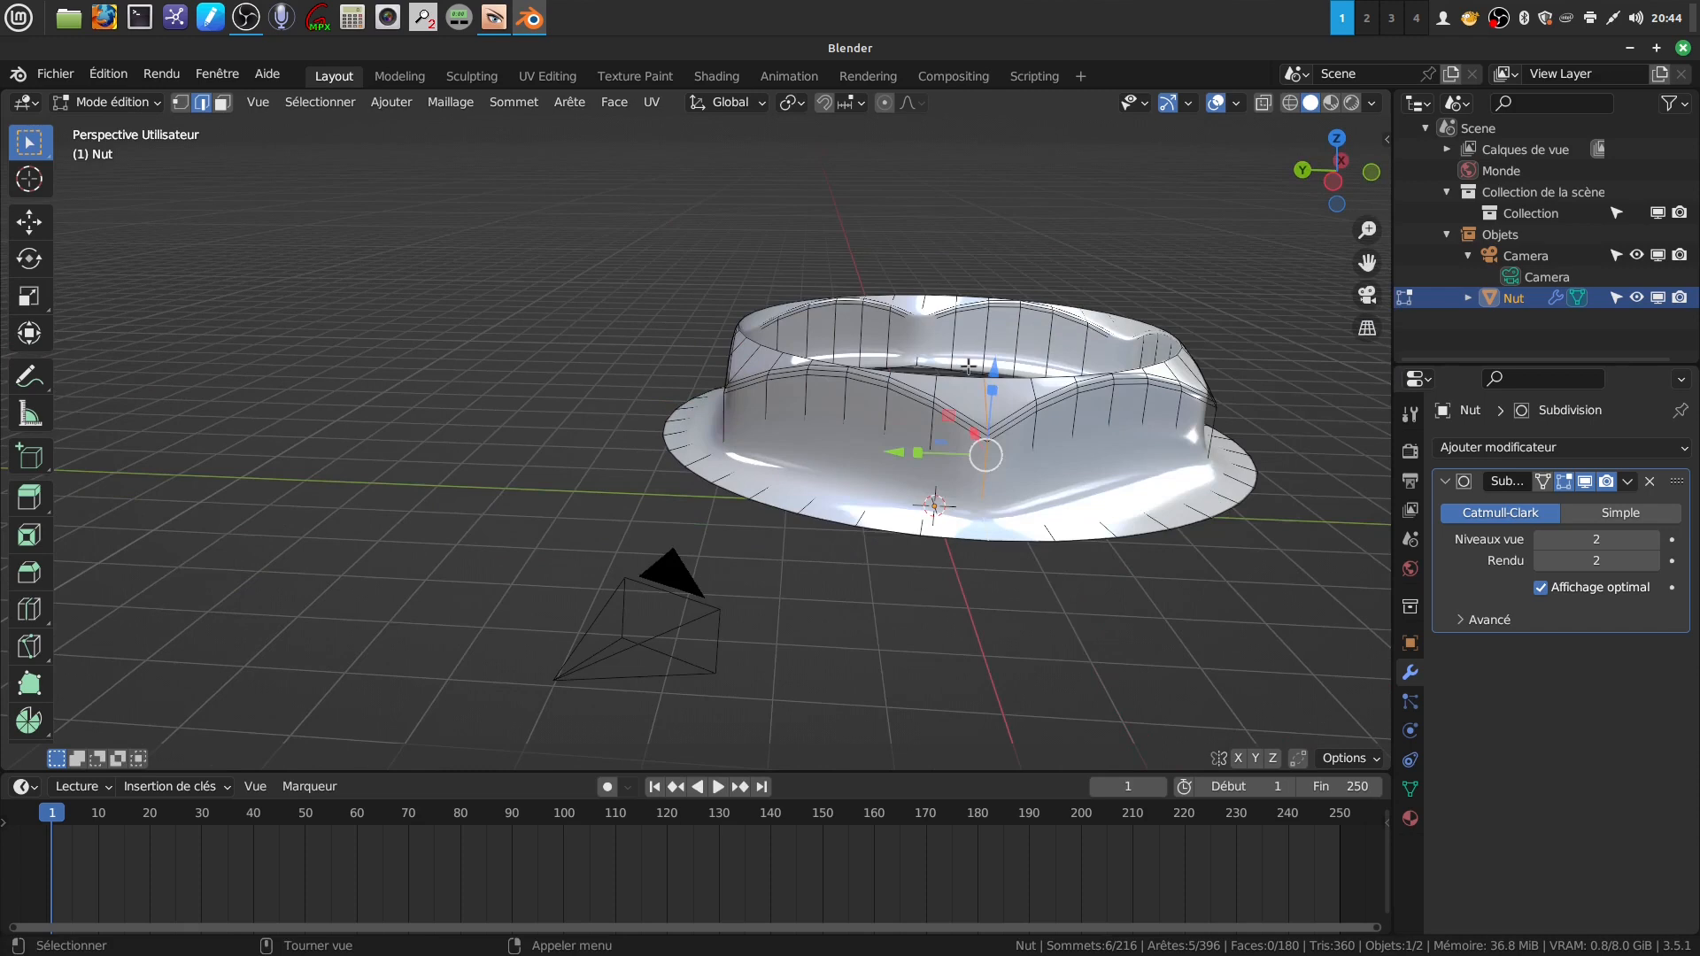
middle_drag(1080, 481, 1015, 431)
alt+click(802, 427)
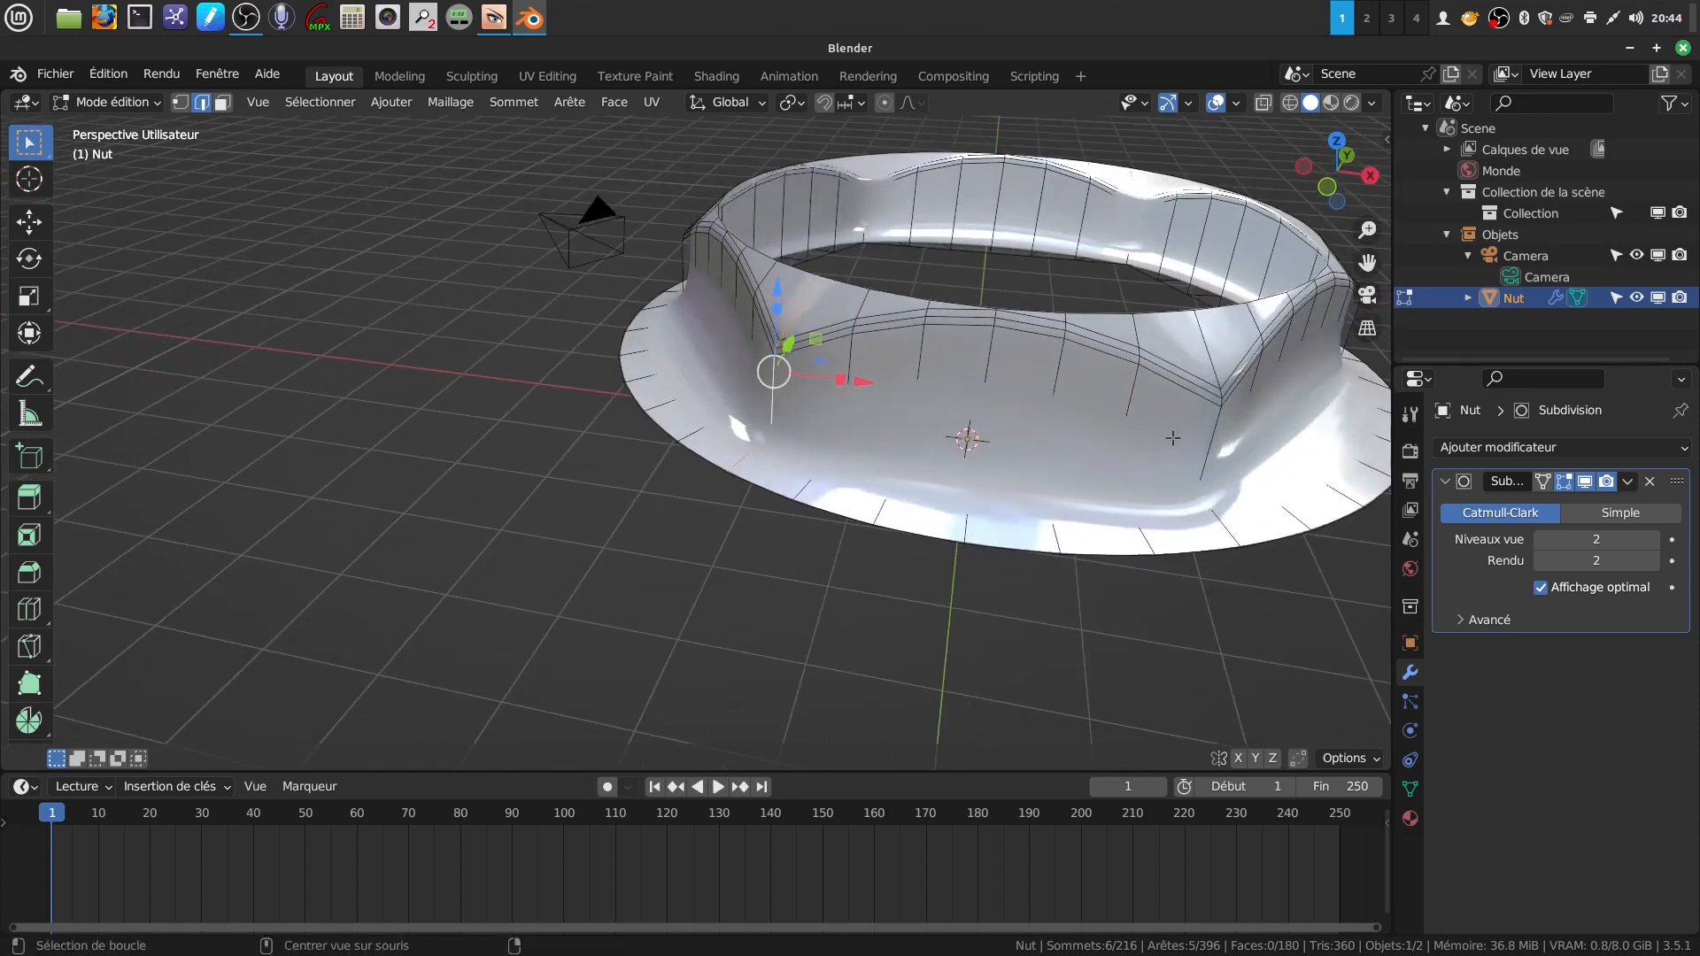
alt+click(1216, 443)
scroll(1233, 448, down, 4)
middle_drag(1077, 448, 817, 463)
scroll(994, 566, up, 4)
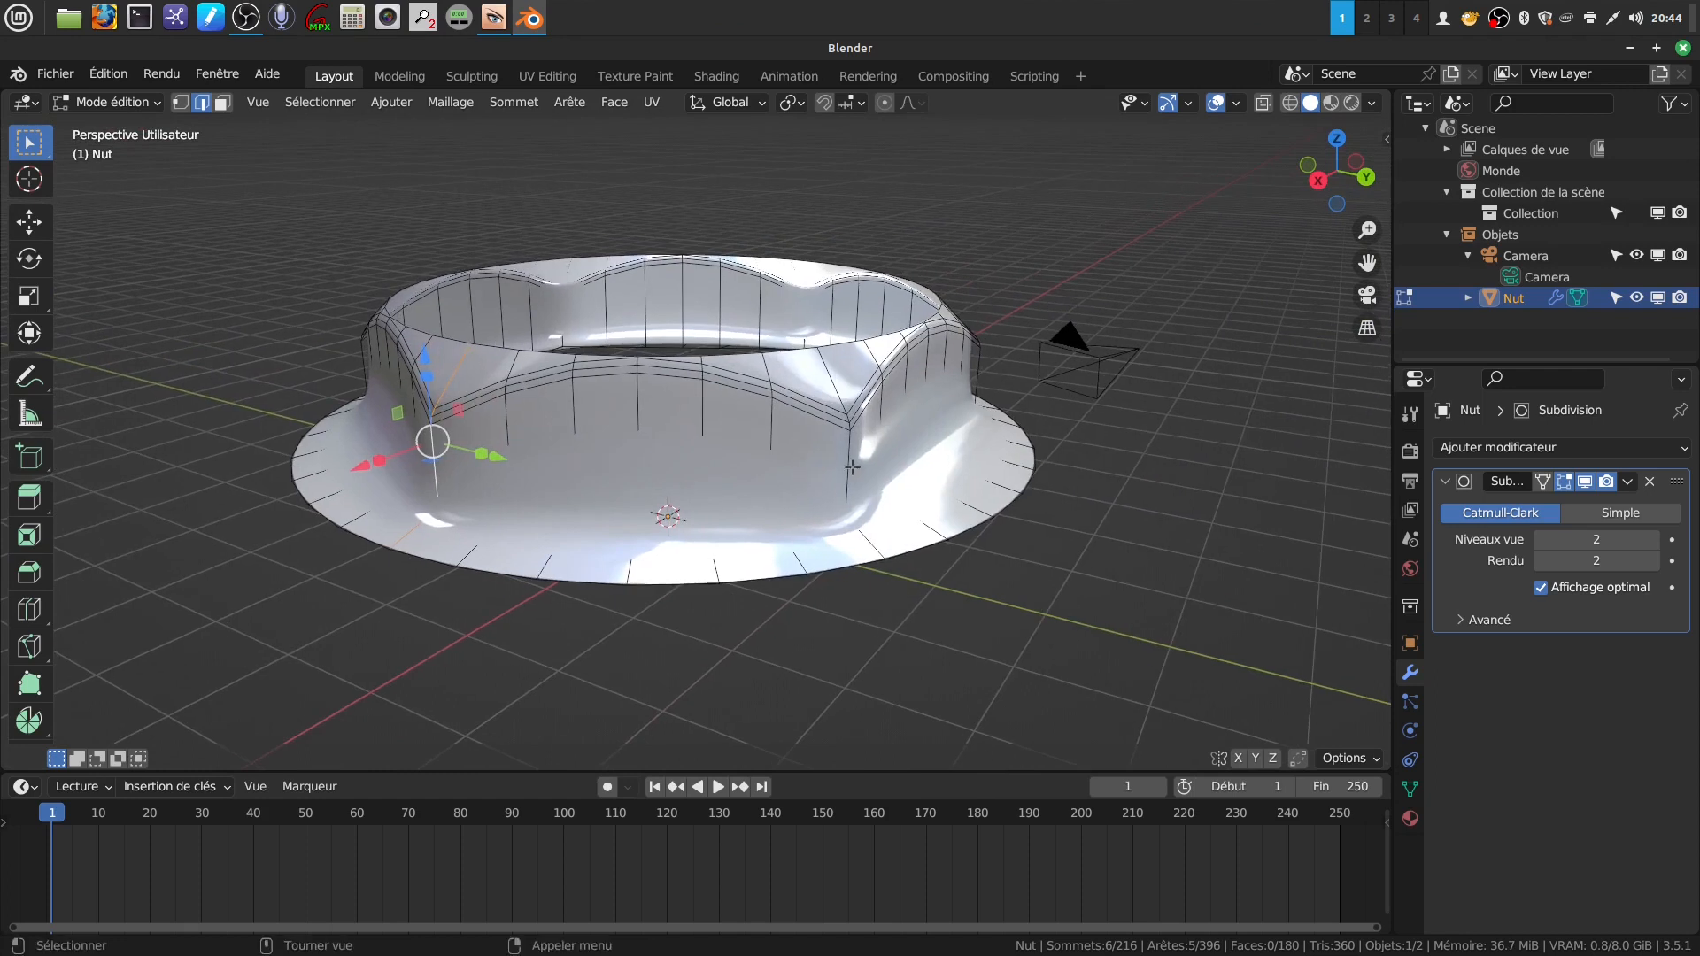
- Select the vertical edge loops at all six corners of the nut and bevel them about 0.0585 m wide with 2 segments
alt+click(852, 478)
middle_drag(926, 481, 782, 522)
scroll(924, 557, up, 2)
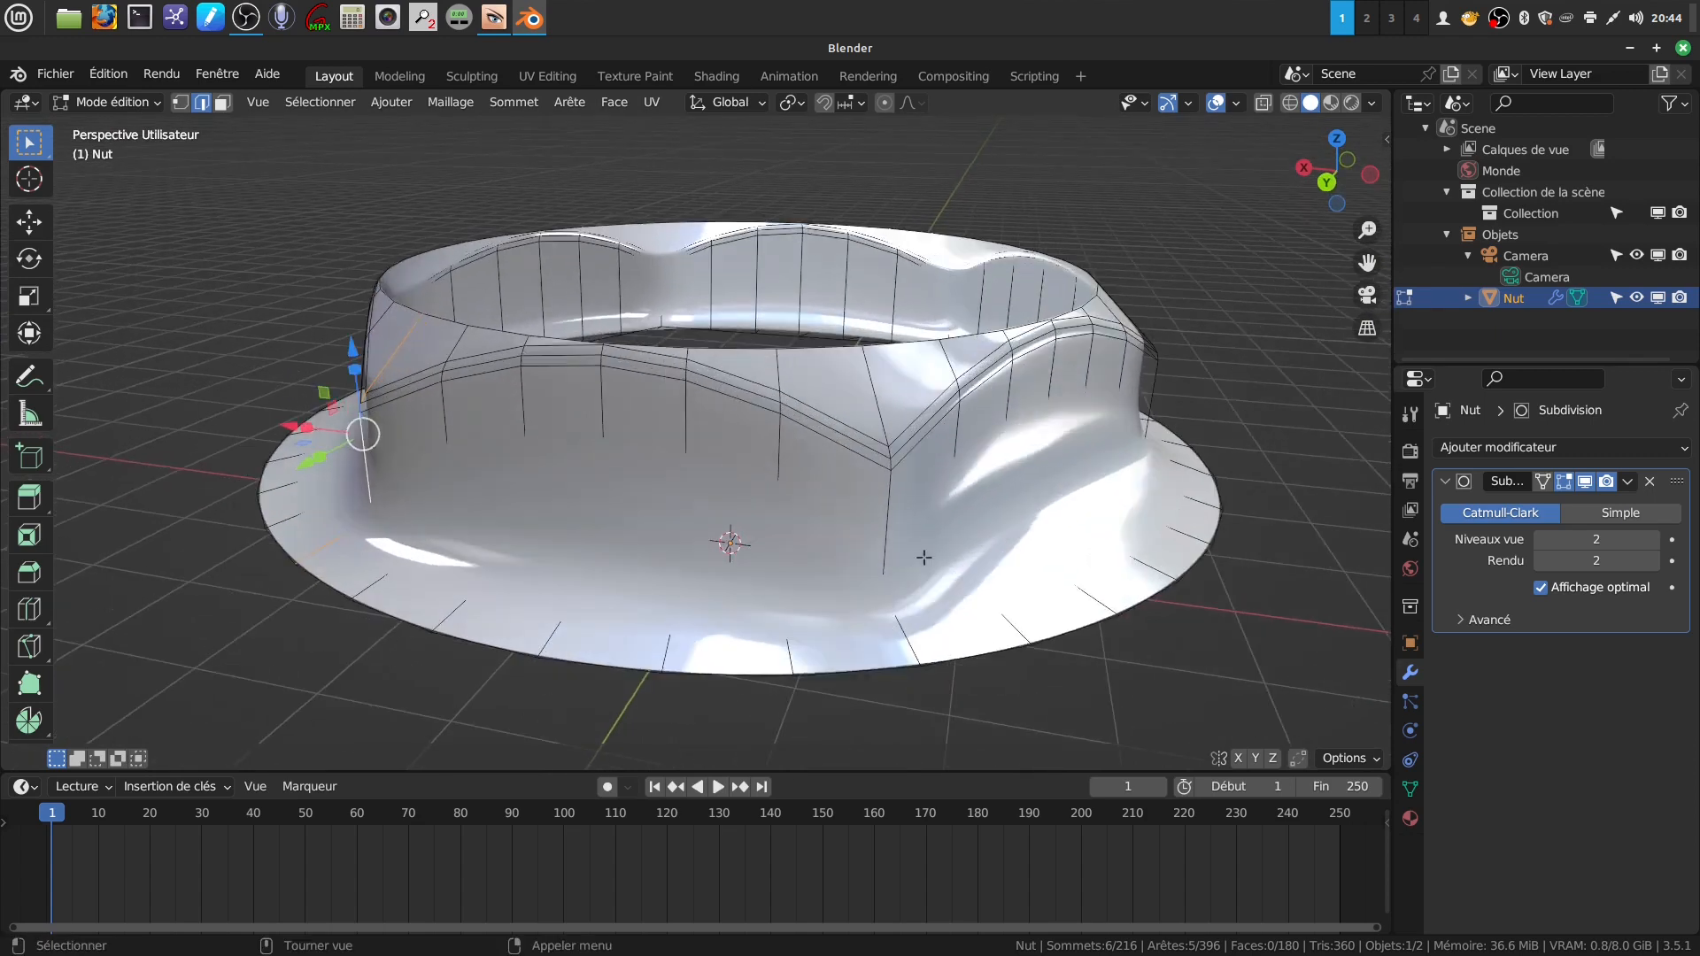
alt+shift+click(885, 535)
alt+shift+click(1155, 410)
middle_drag(1156, 410, 478, 412)
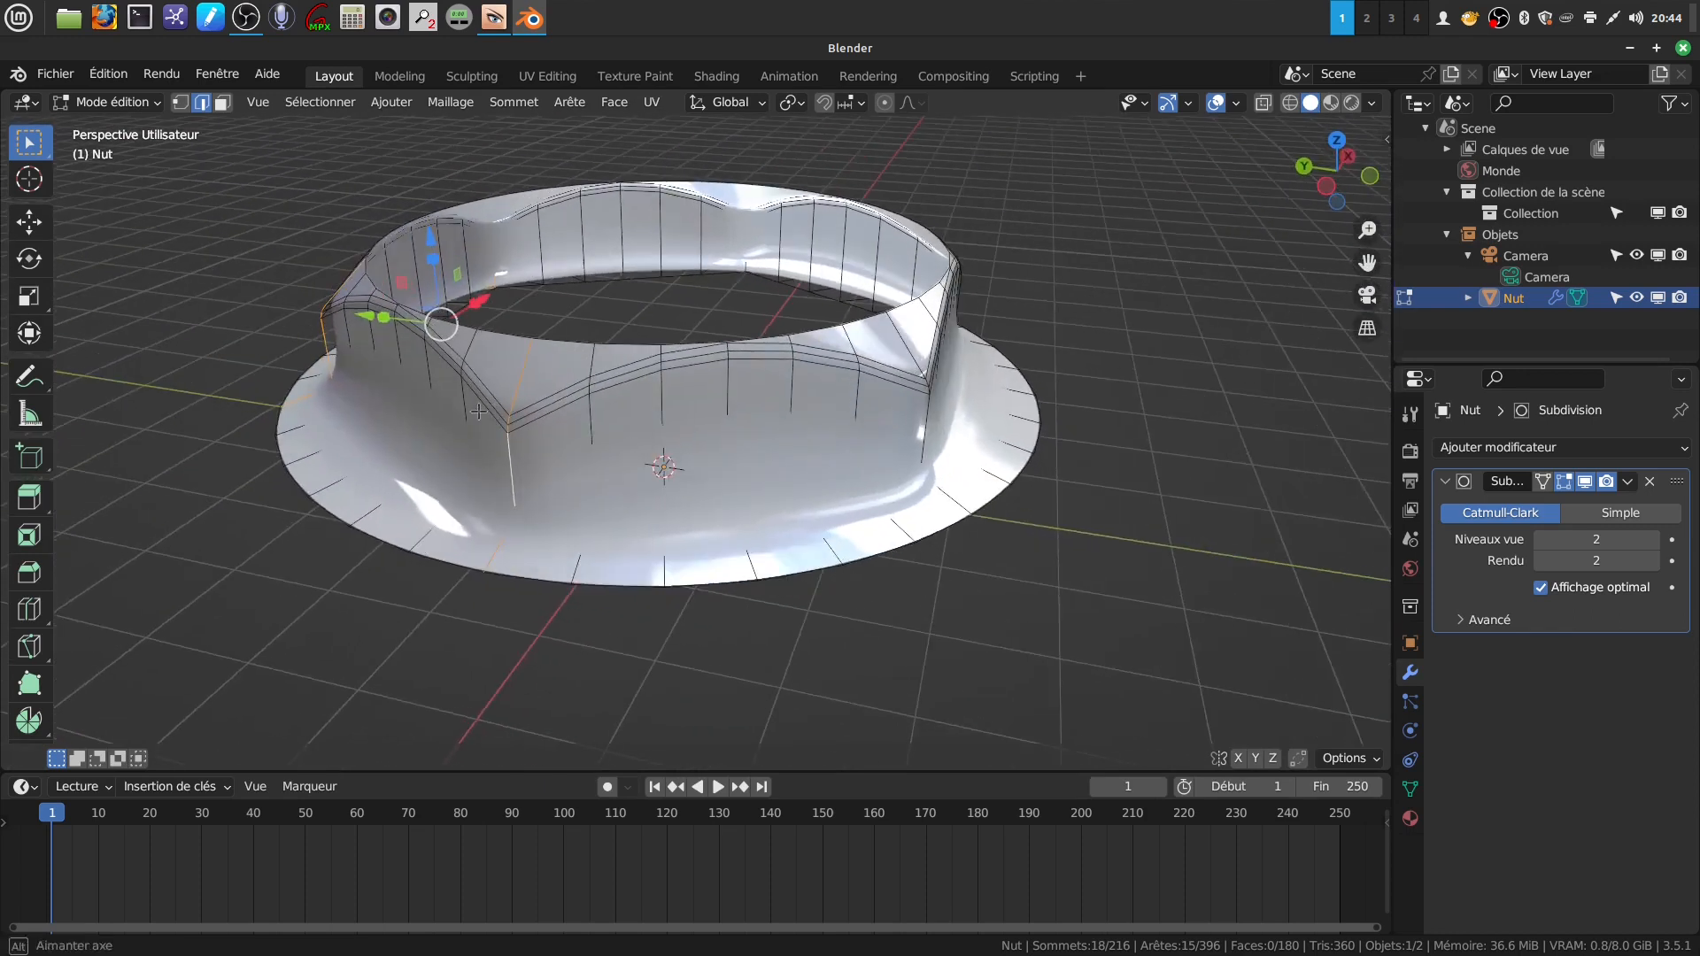
alt+shift+click(924, 427)
middle_drag(923, 428, 876, 499)
alt+shift+click(736, 494)
alt+shift+click(1062, 452)
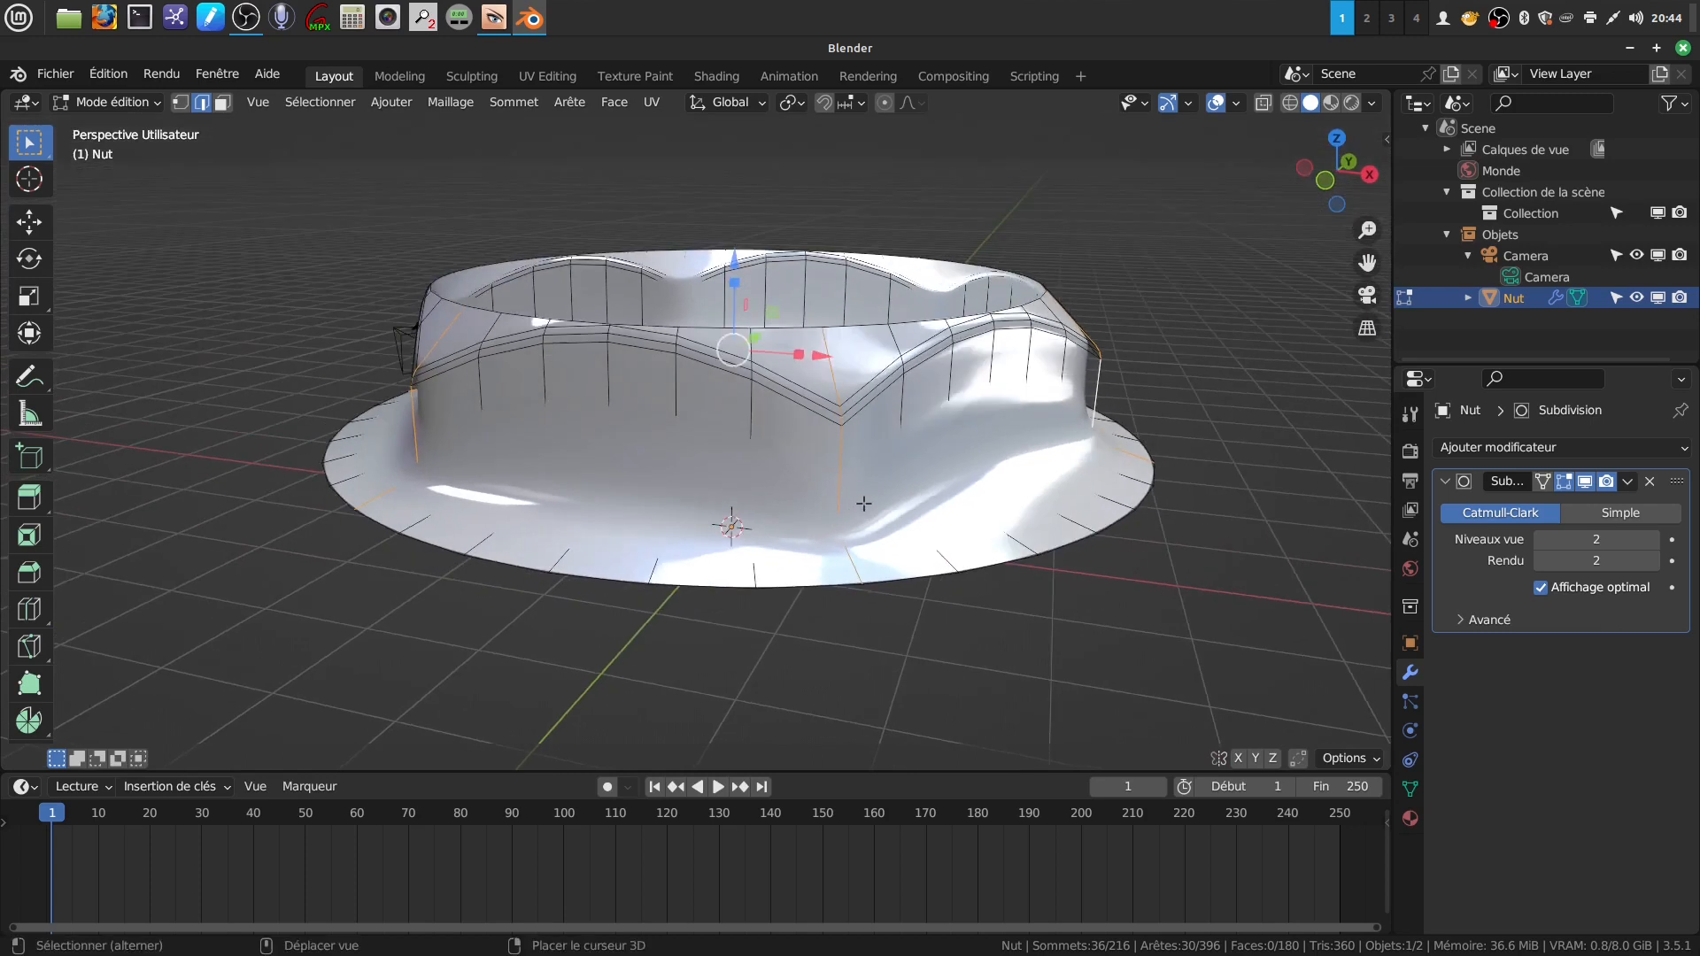
key(ctrl+b)
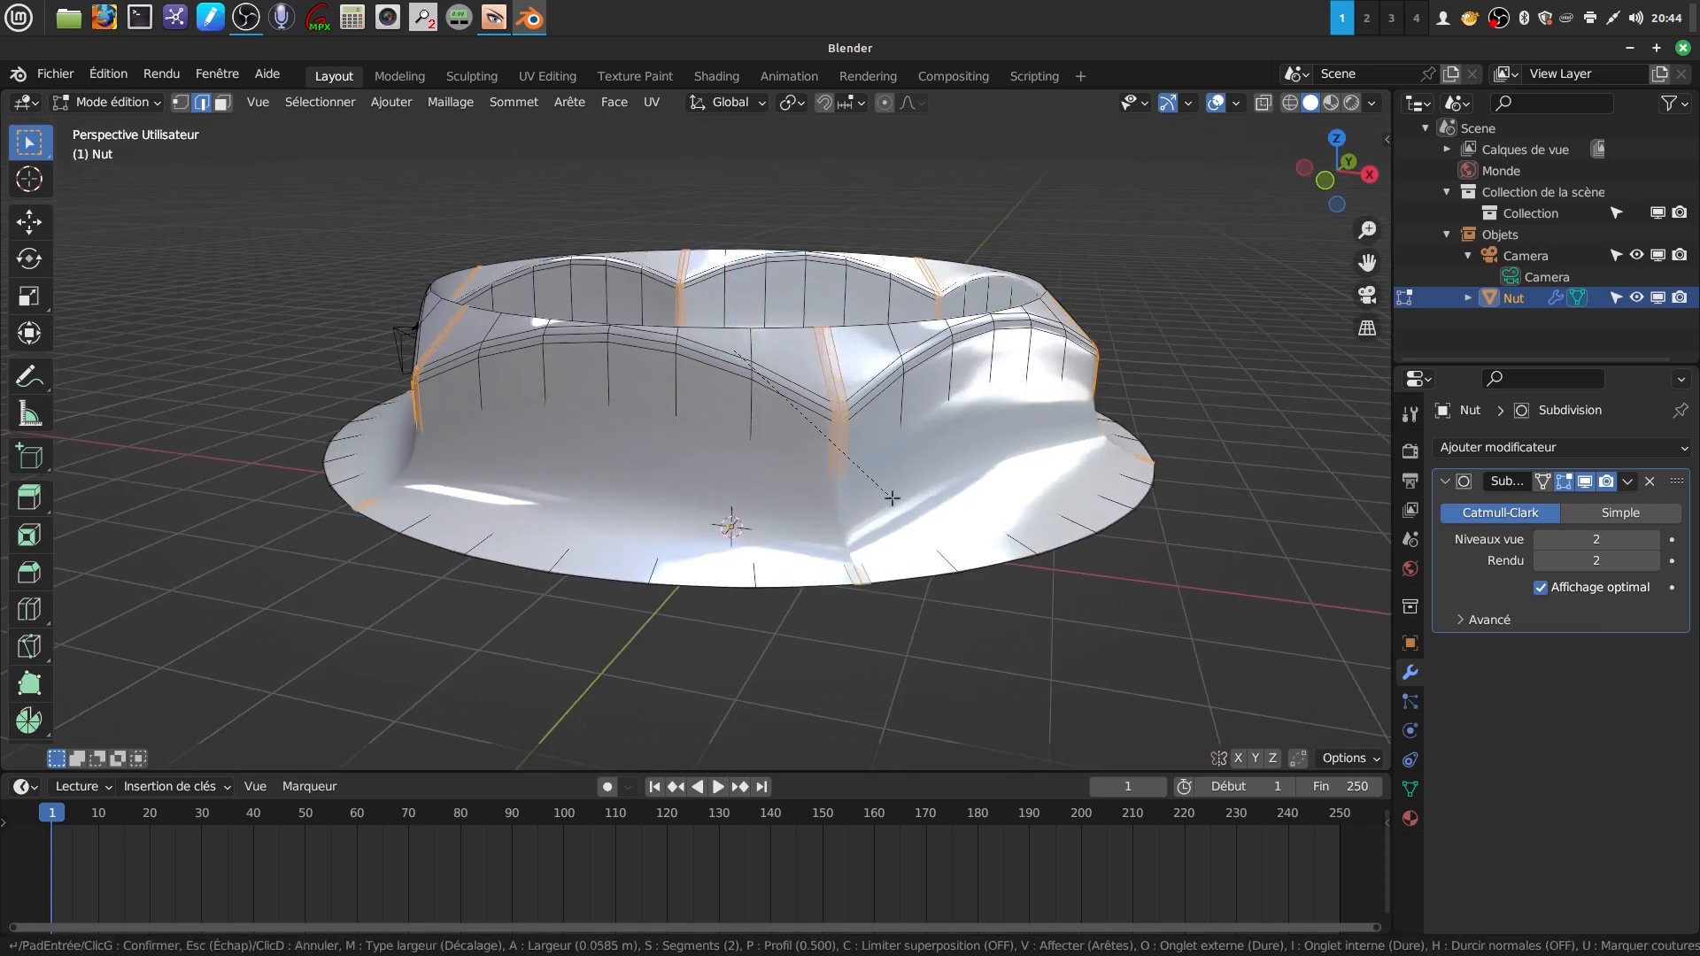
click(892, 498)
middle_drag(894, 501, 931, 563)
scroll(931, 563, up, 3)
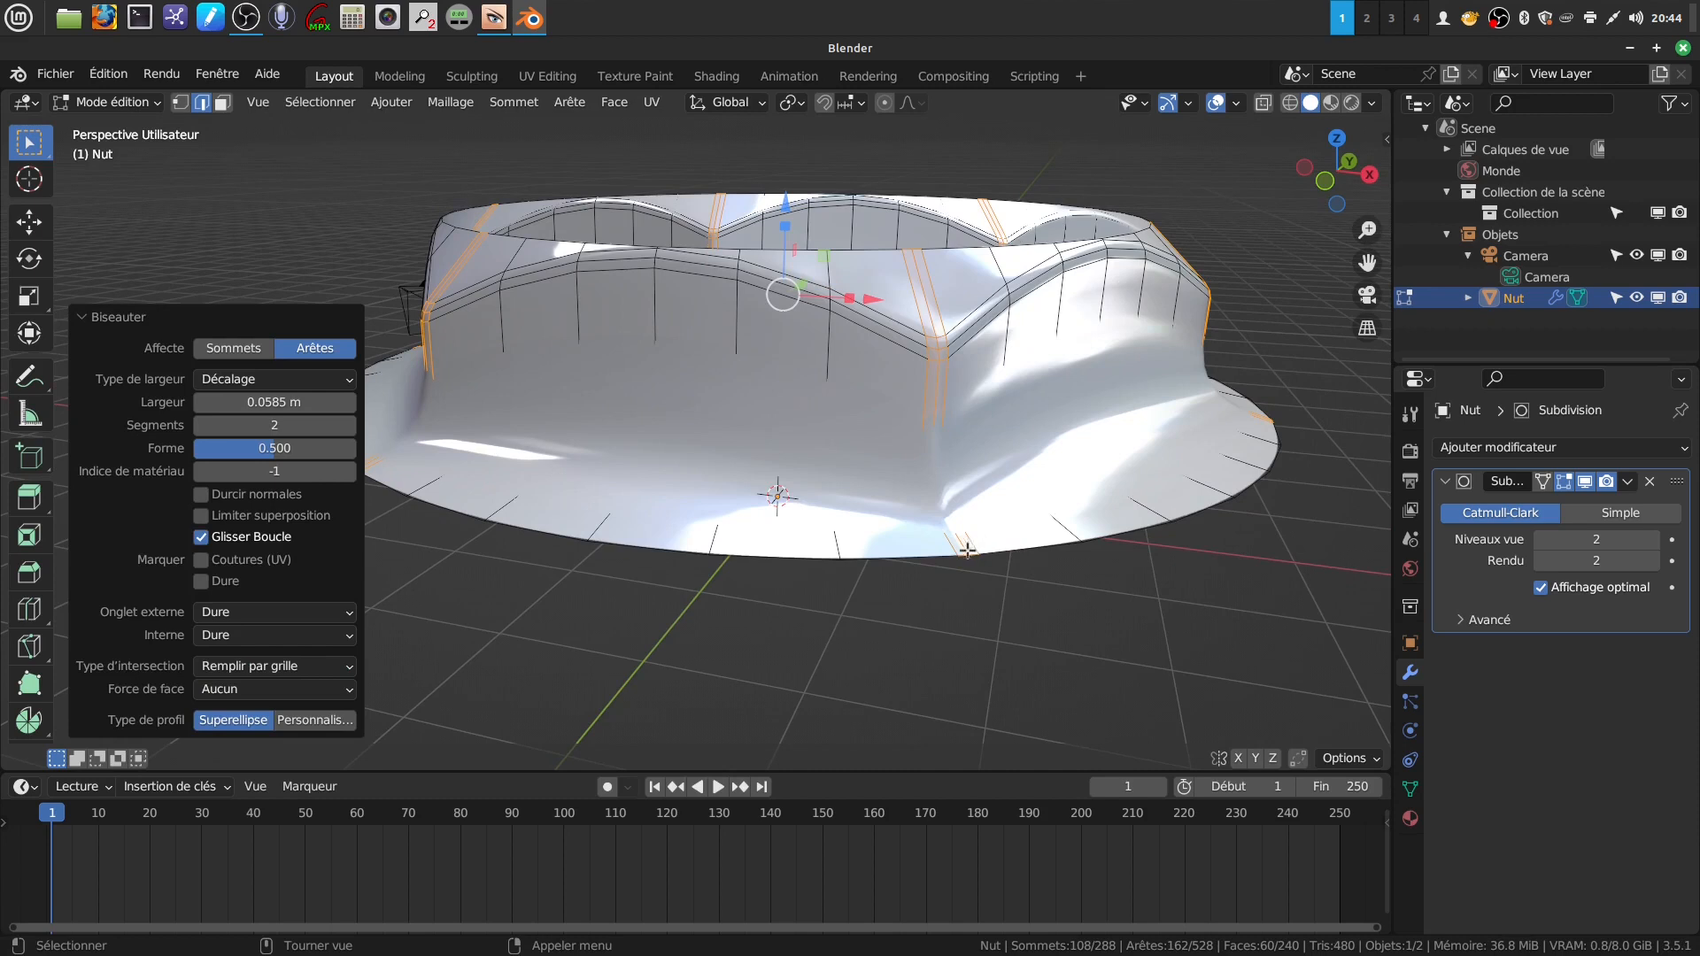
scroll(887, 558, down, 4)
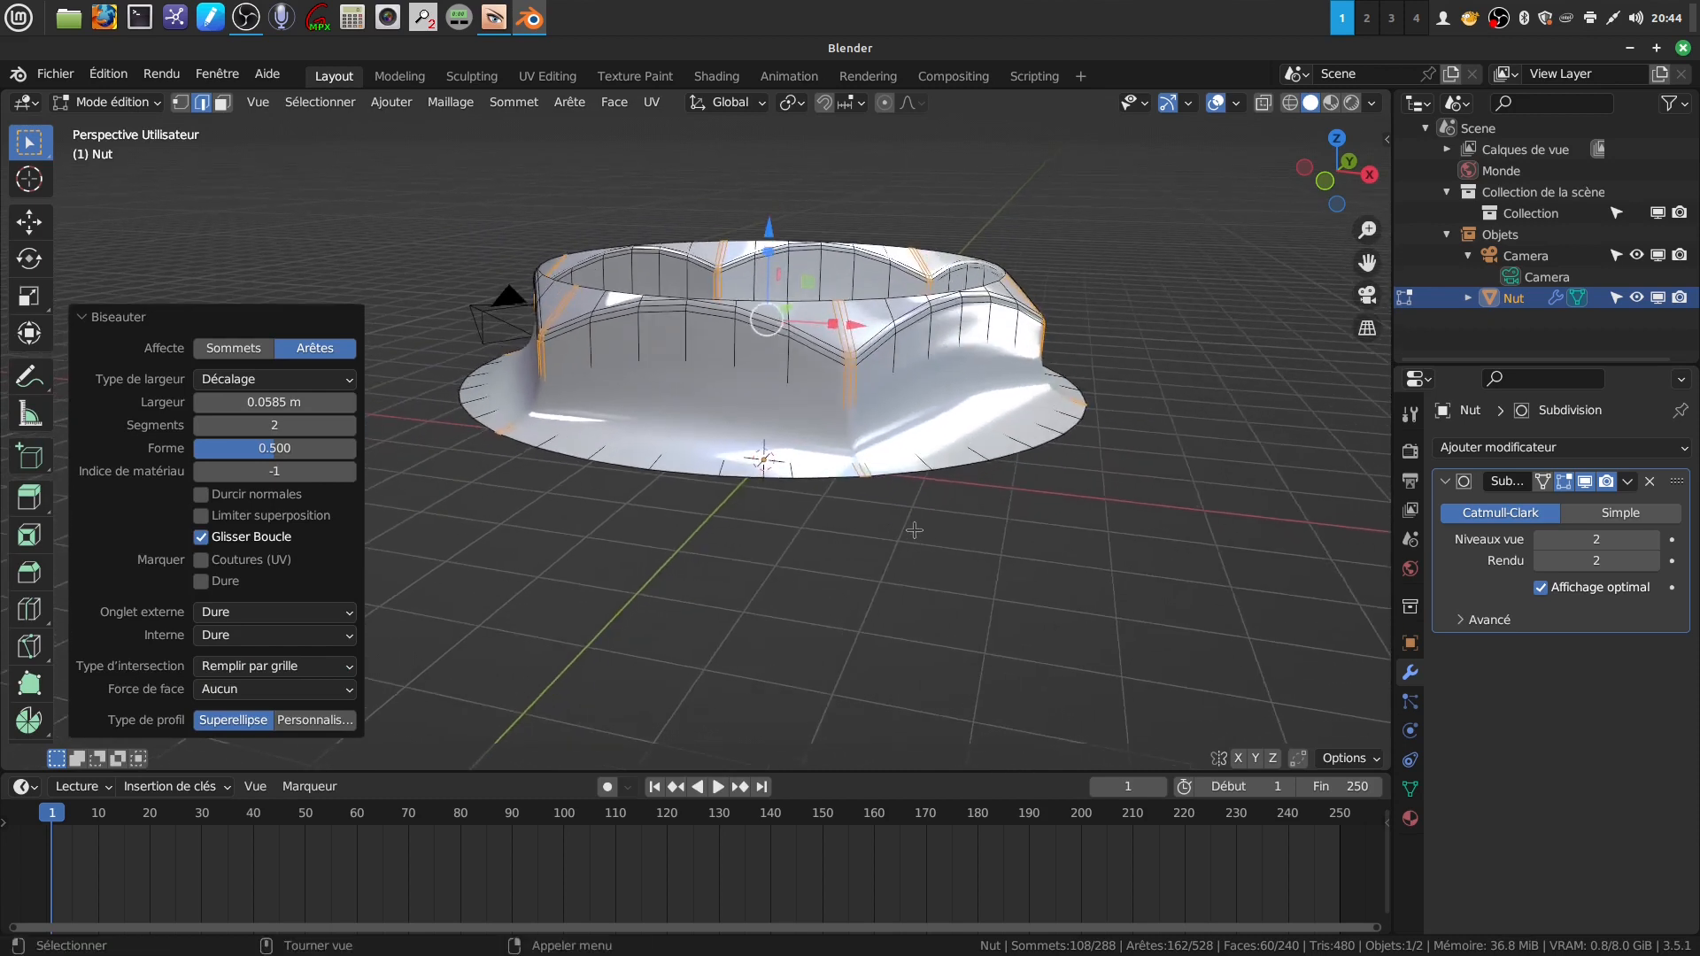
key(Tab)
key(Tab)
- Extrude the flange's outer edge loop outward, scaled to about 1.144
scroll(940, 567, up, 2)
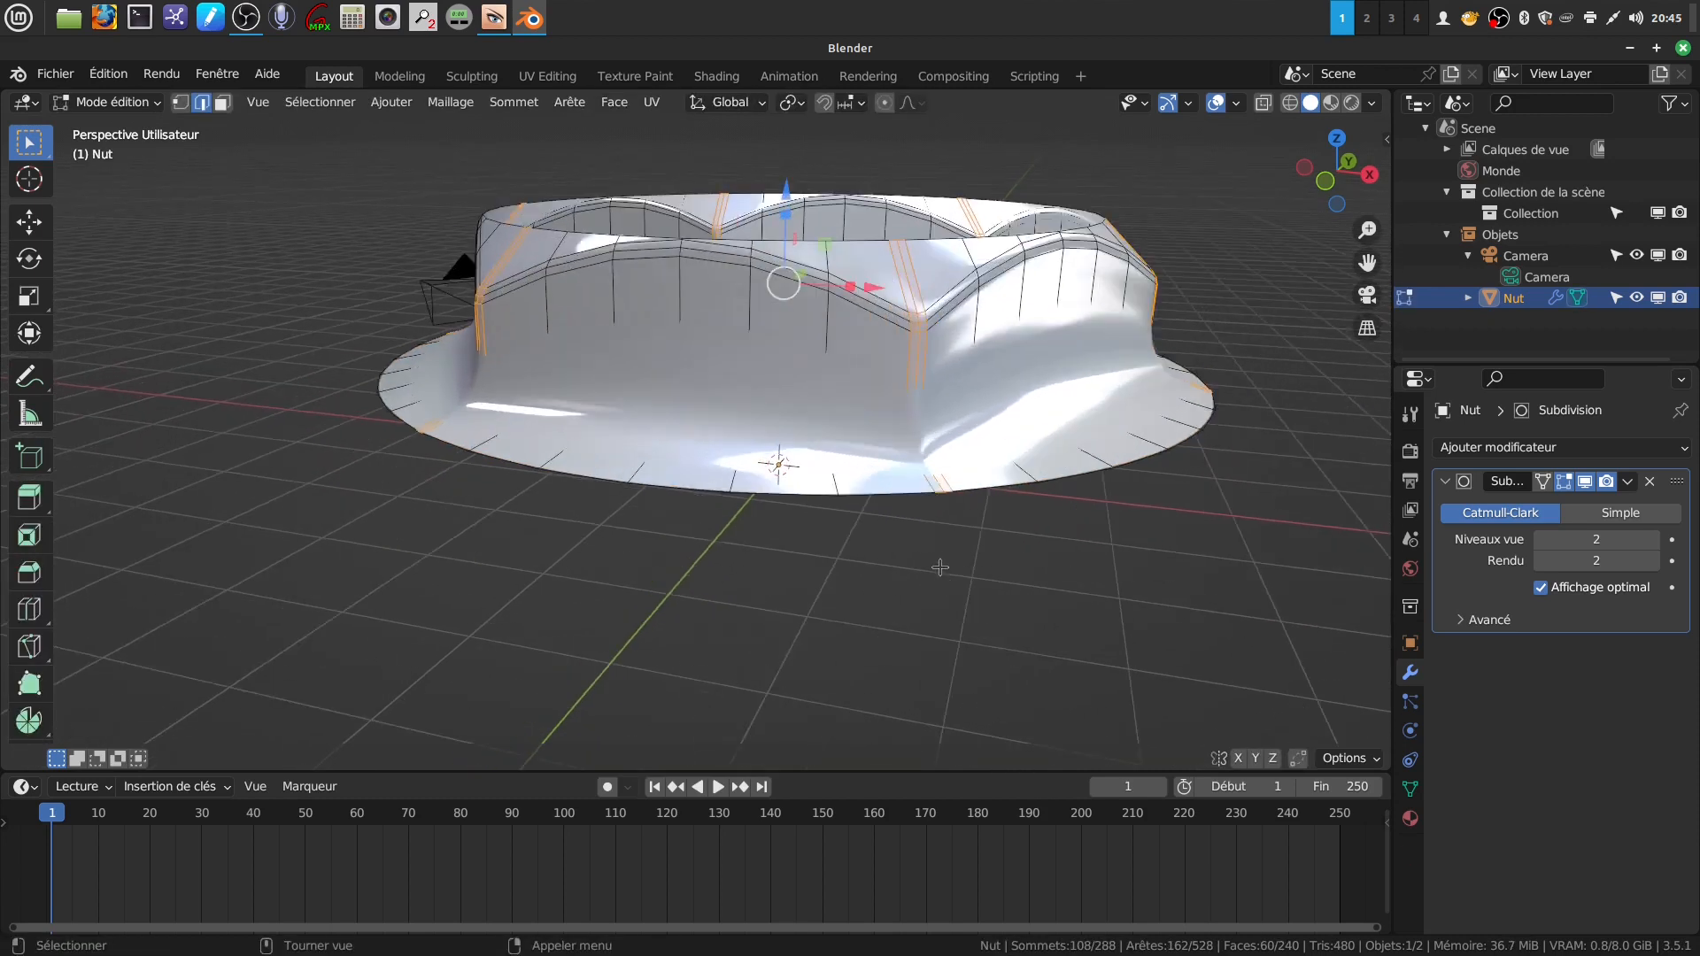
alt+click(972, 488)
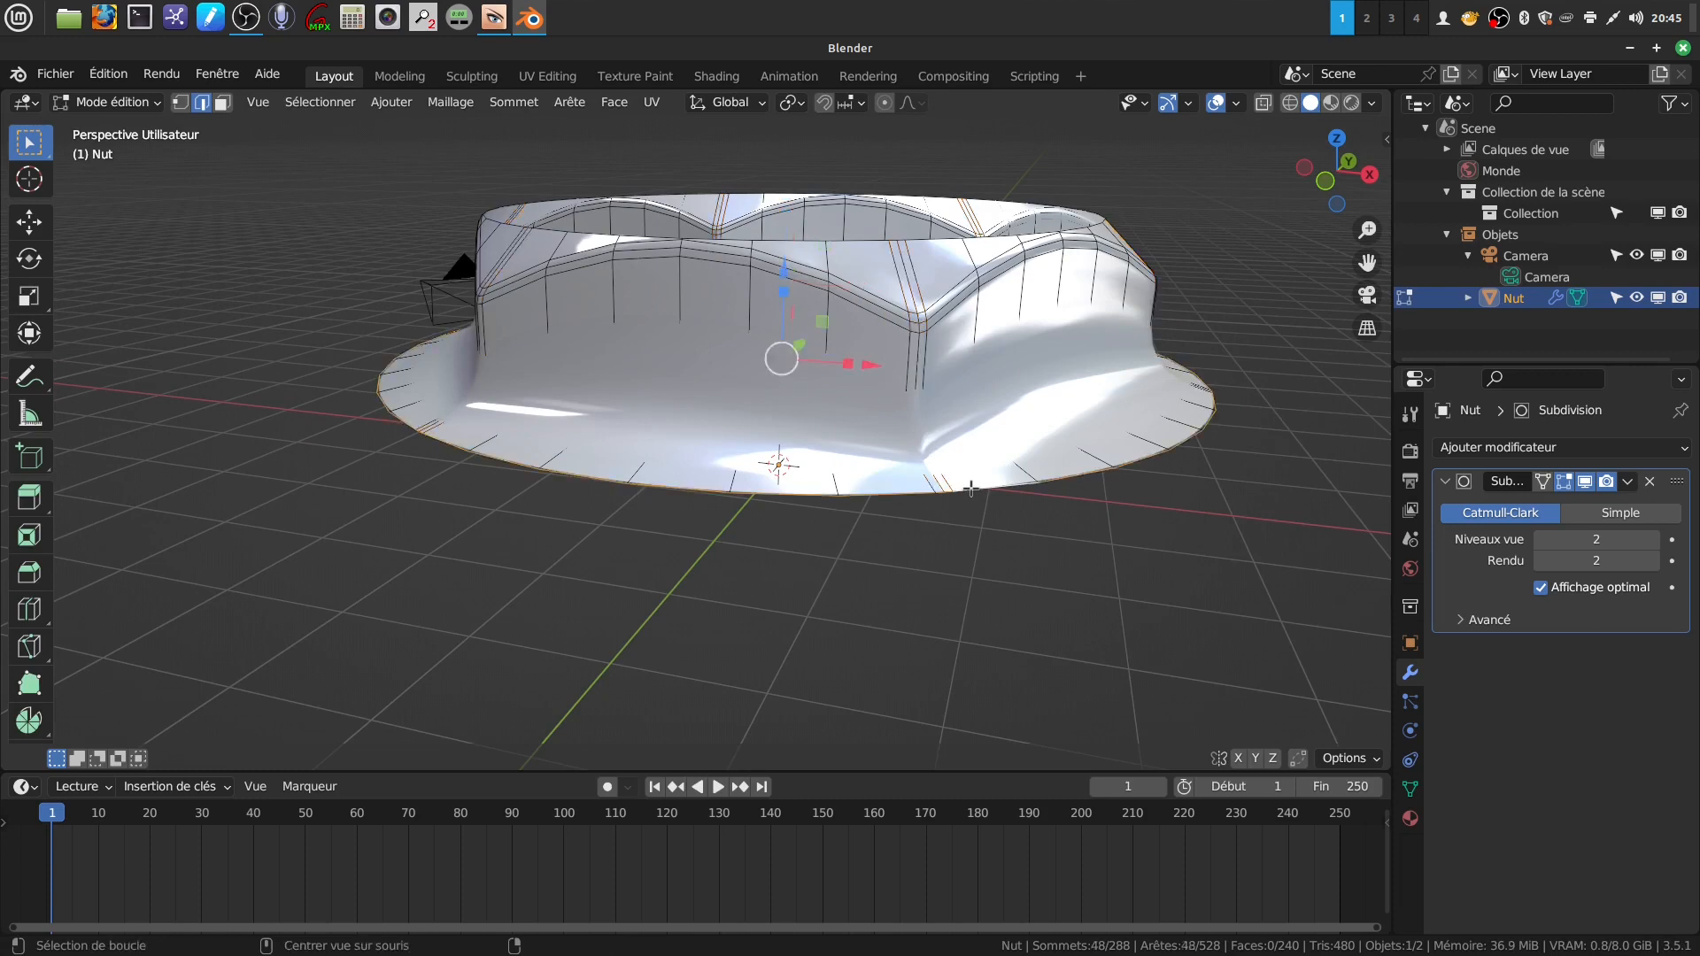
middle_drag(972, 488, 1085, 527)
key(s)
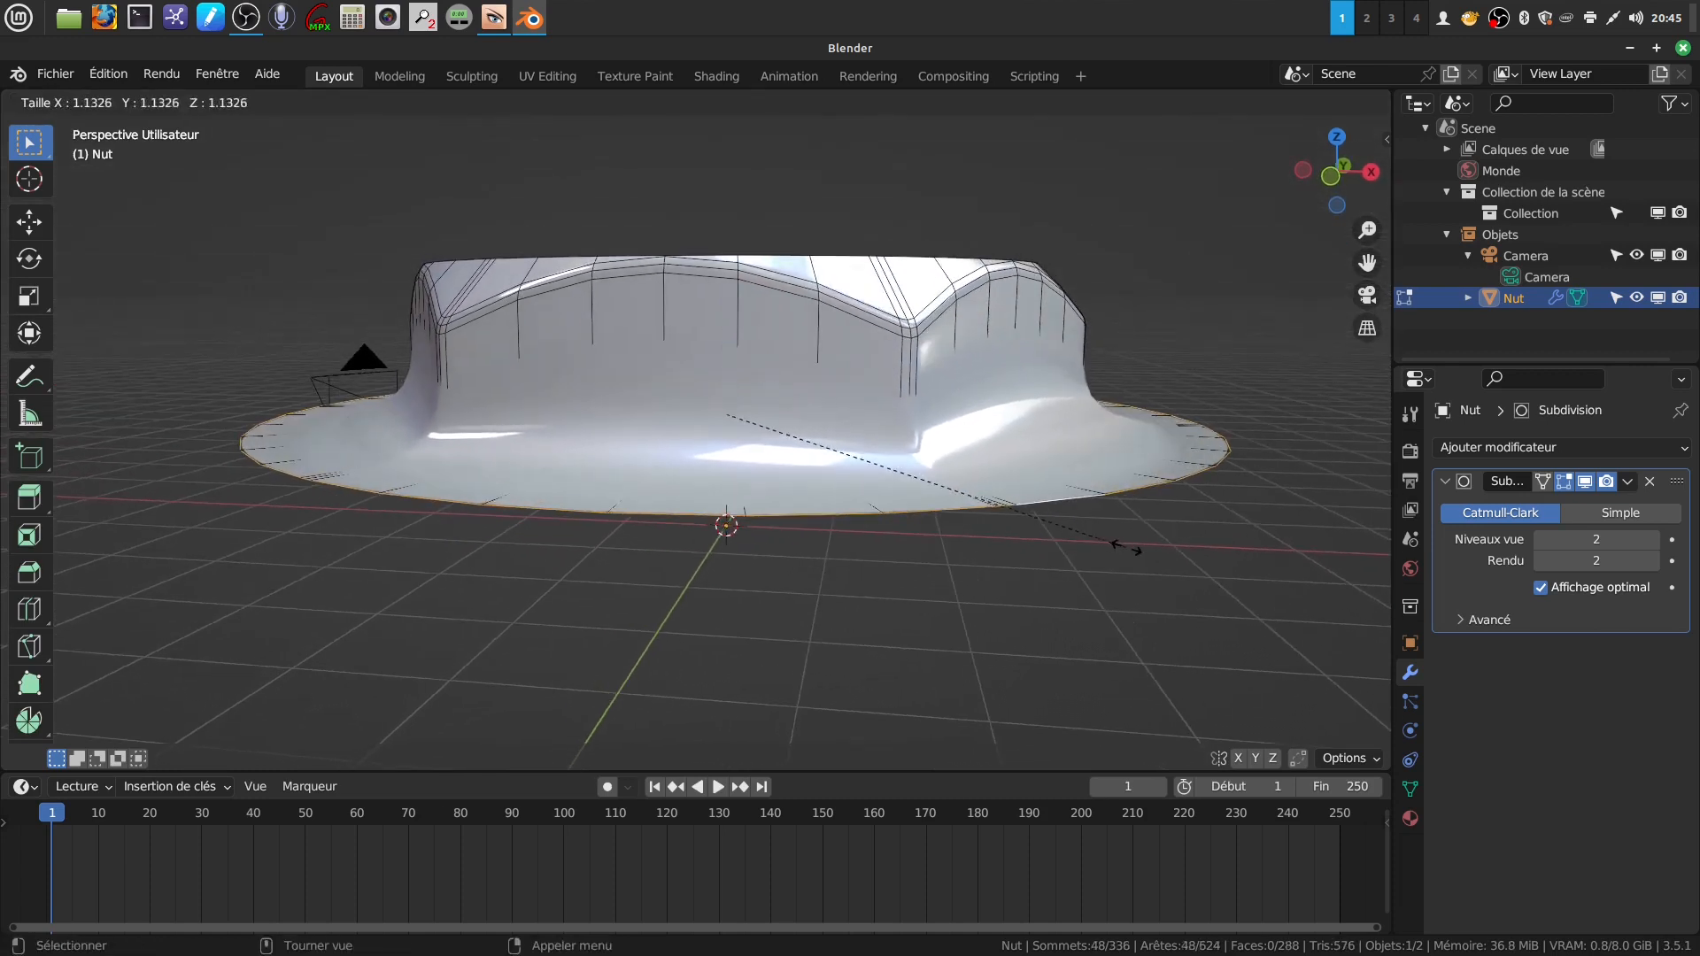
click(1119, 543)
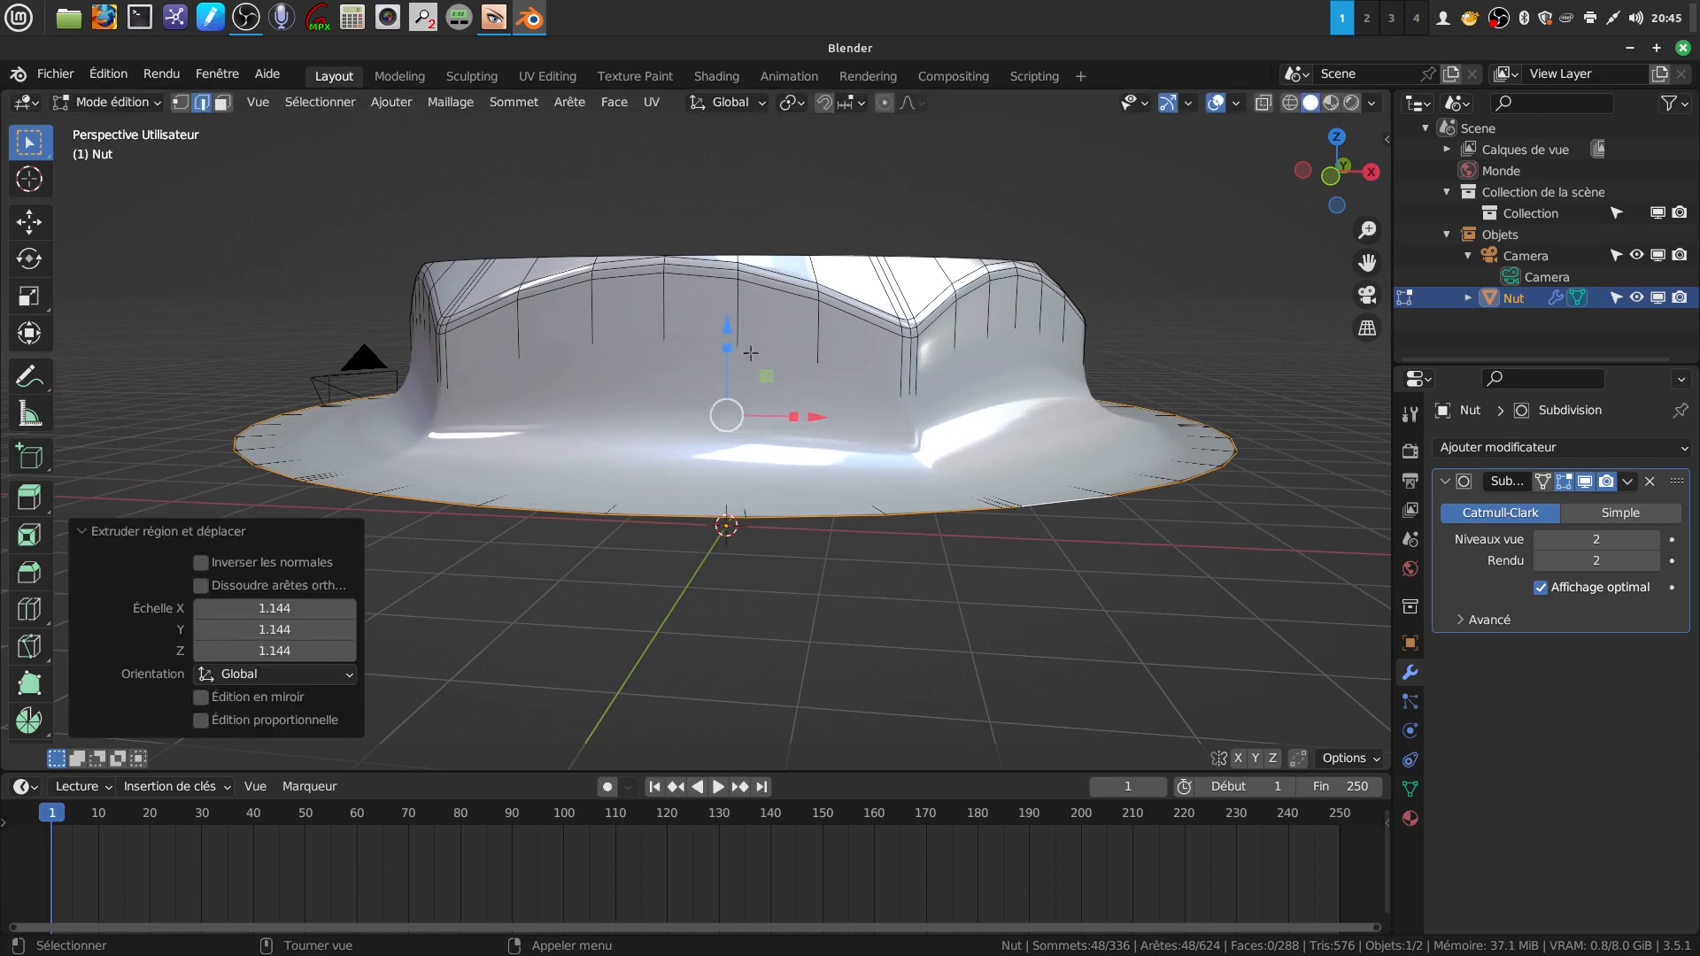
- Lower the newly extruded outer edge loop by about 0.347 m along Z
key(g)
key(z)
click(767, 396)
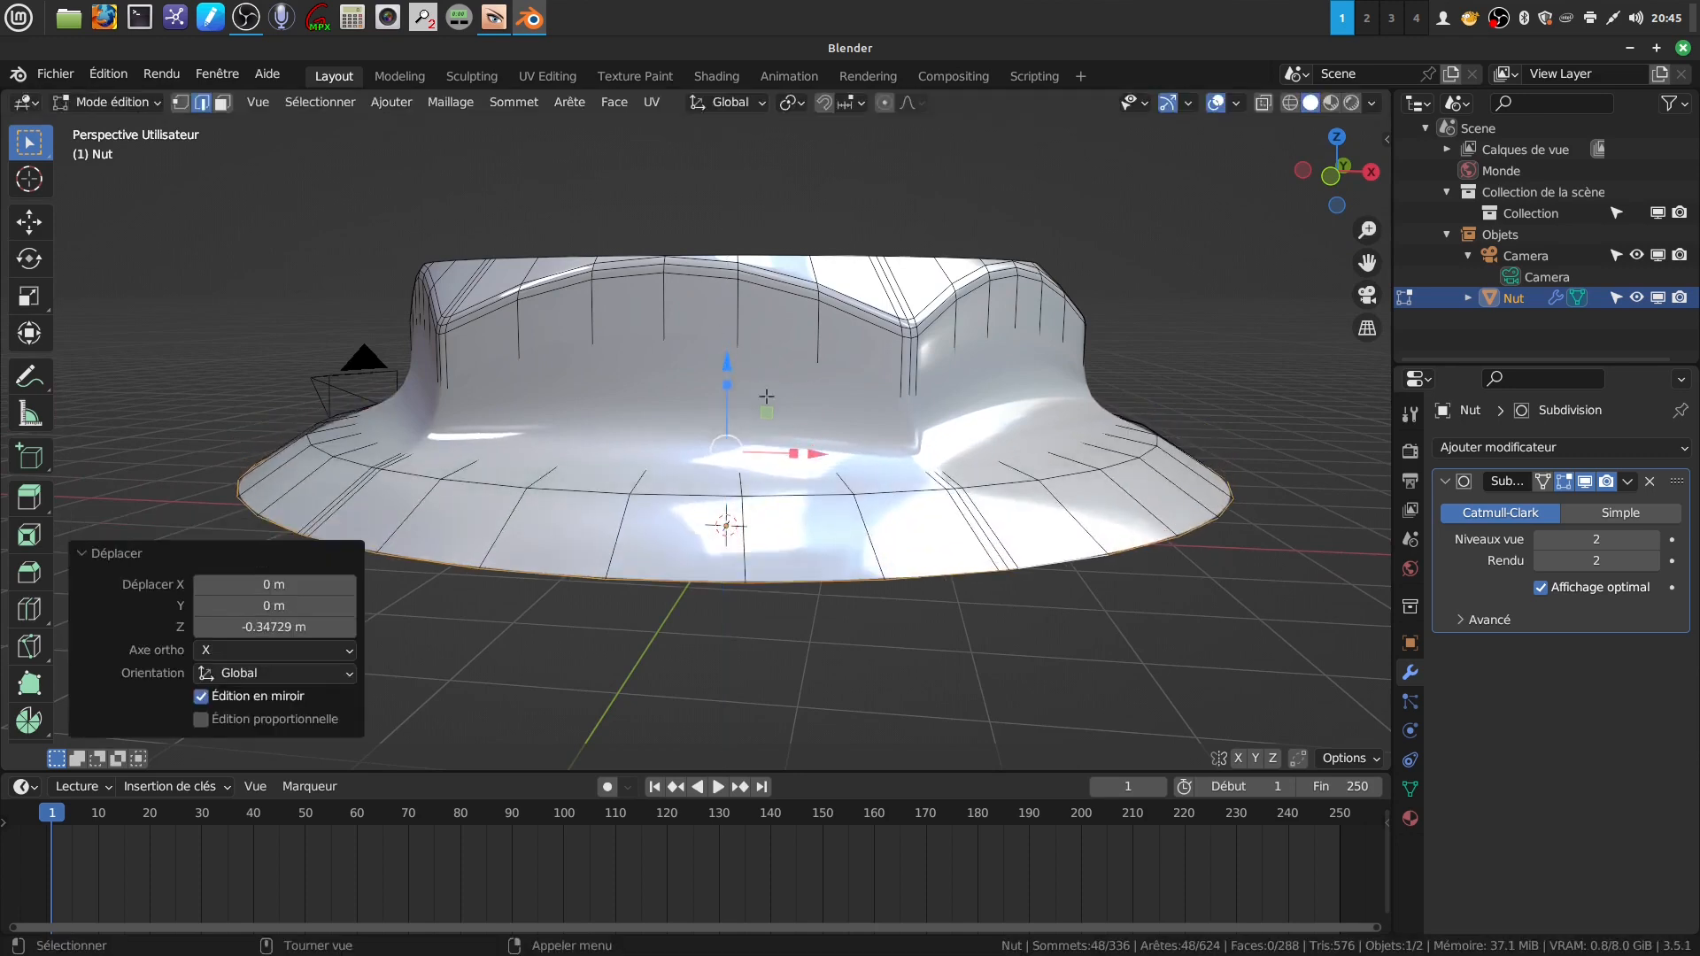
scroll(900, 494, down, 5)
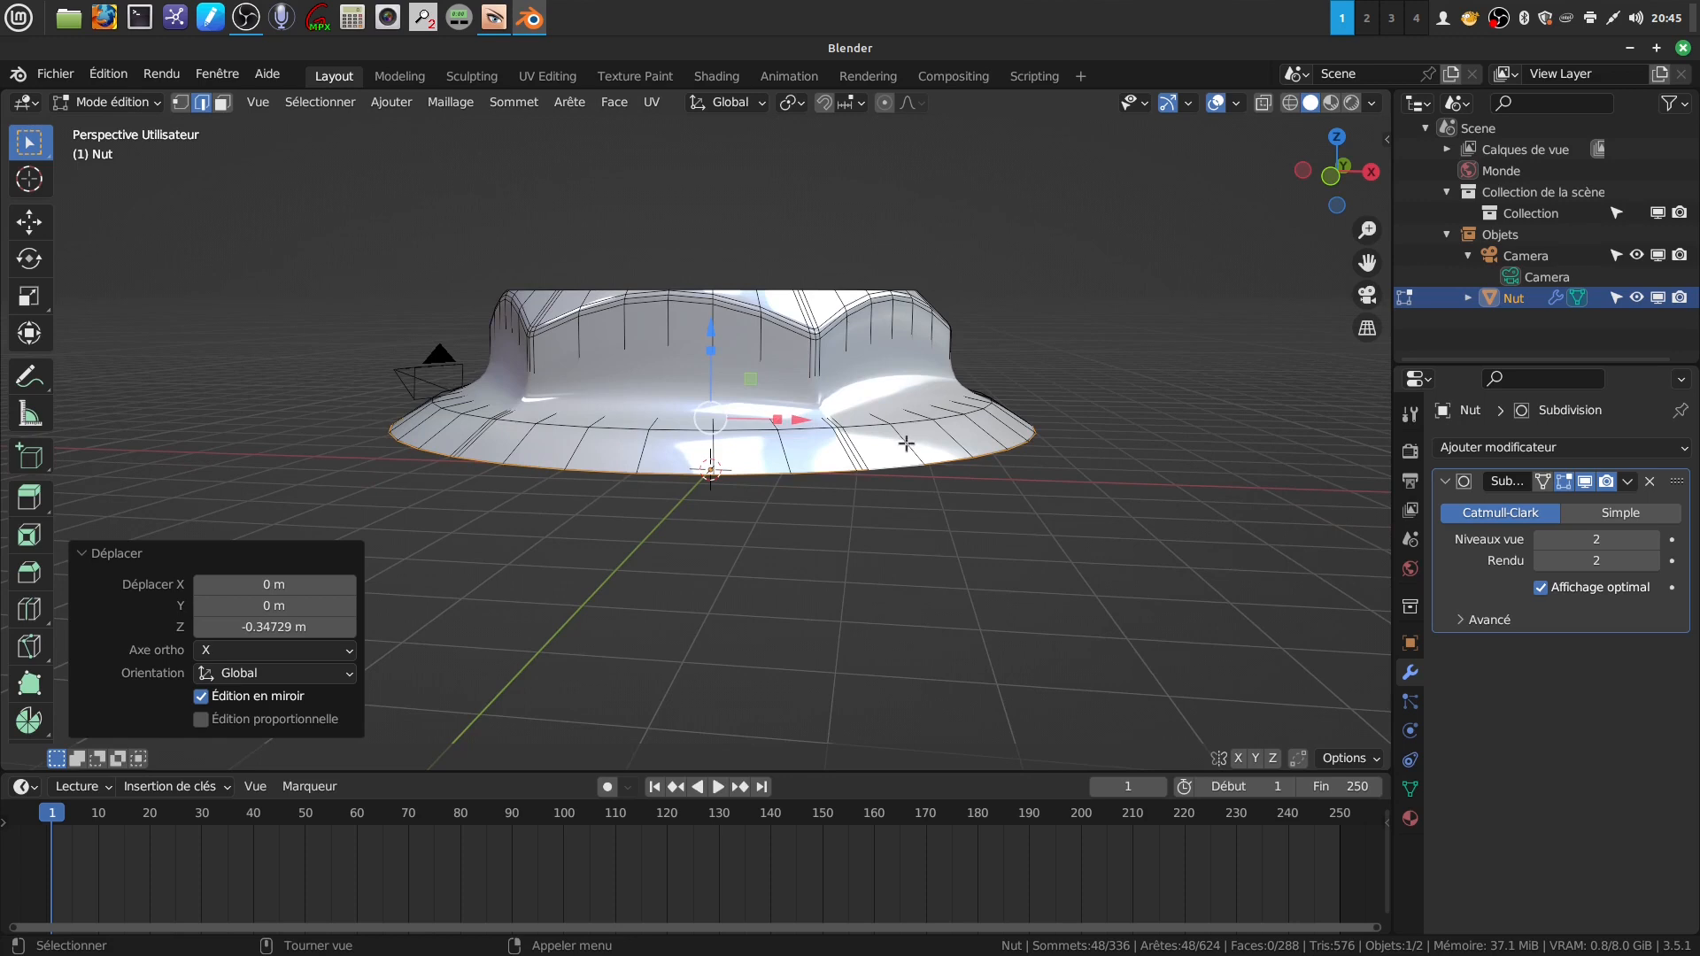
- Extrude the flange's outer edge loop straight down by about 0.369 m along Z
key(e)
key(Escape)
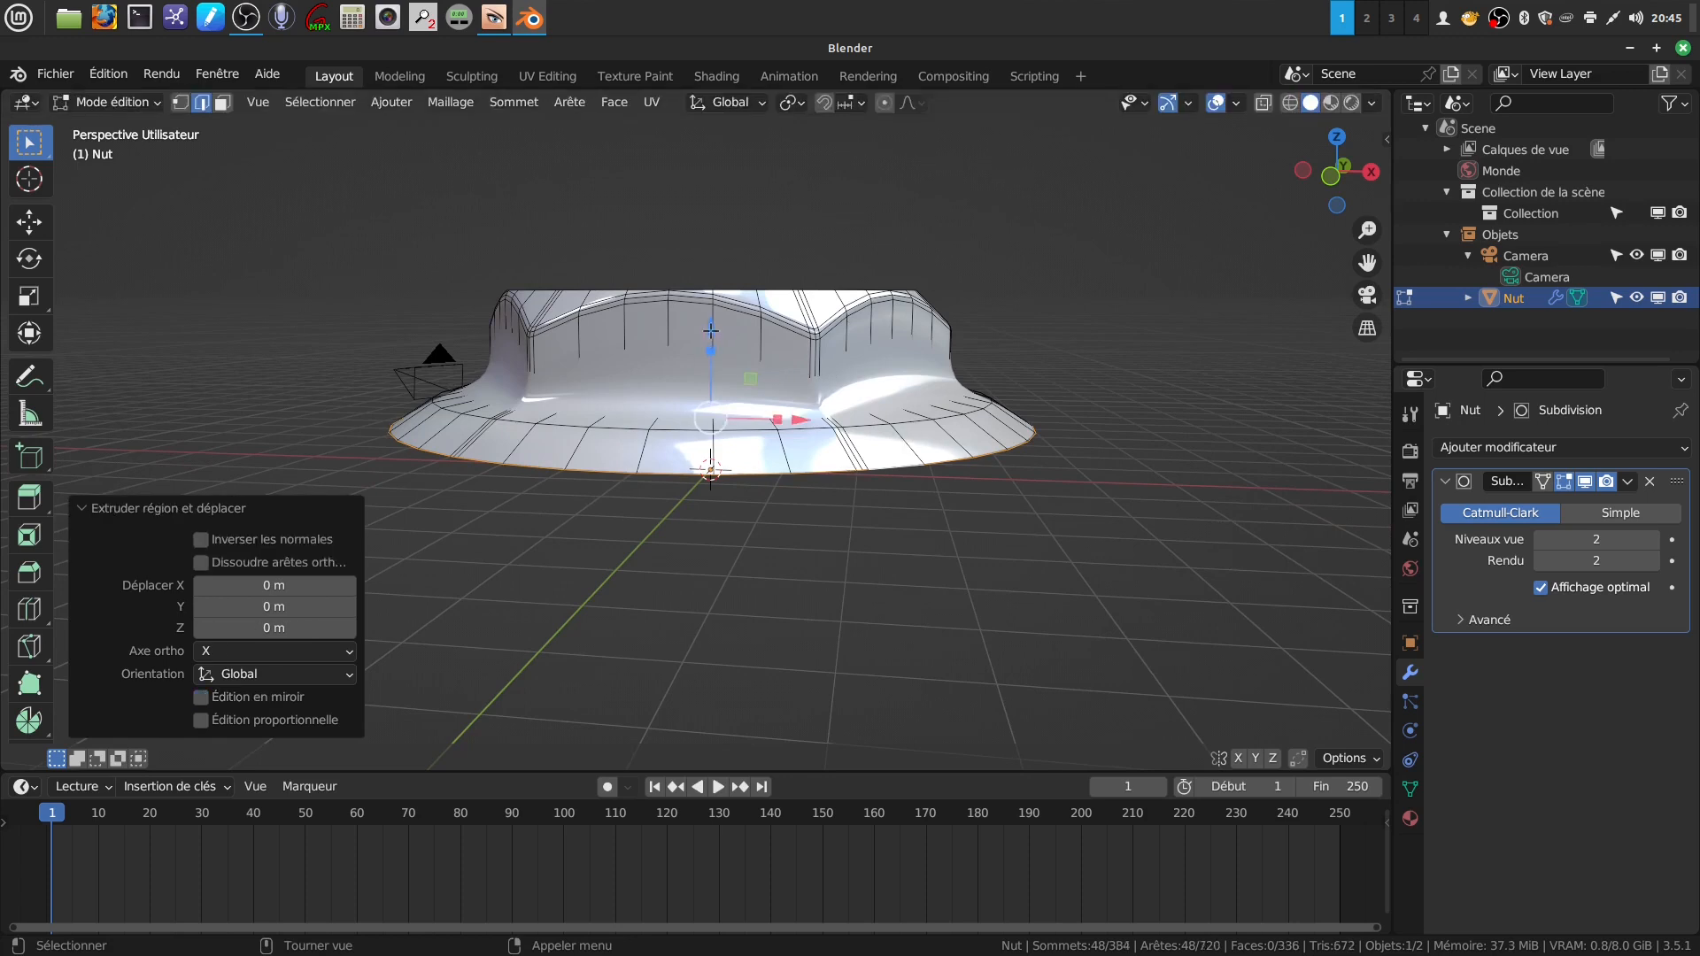
key(g)
key(z)
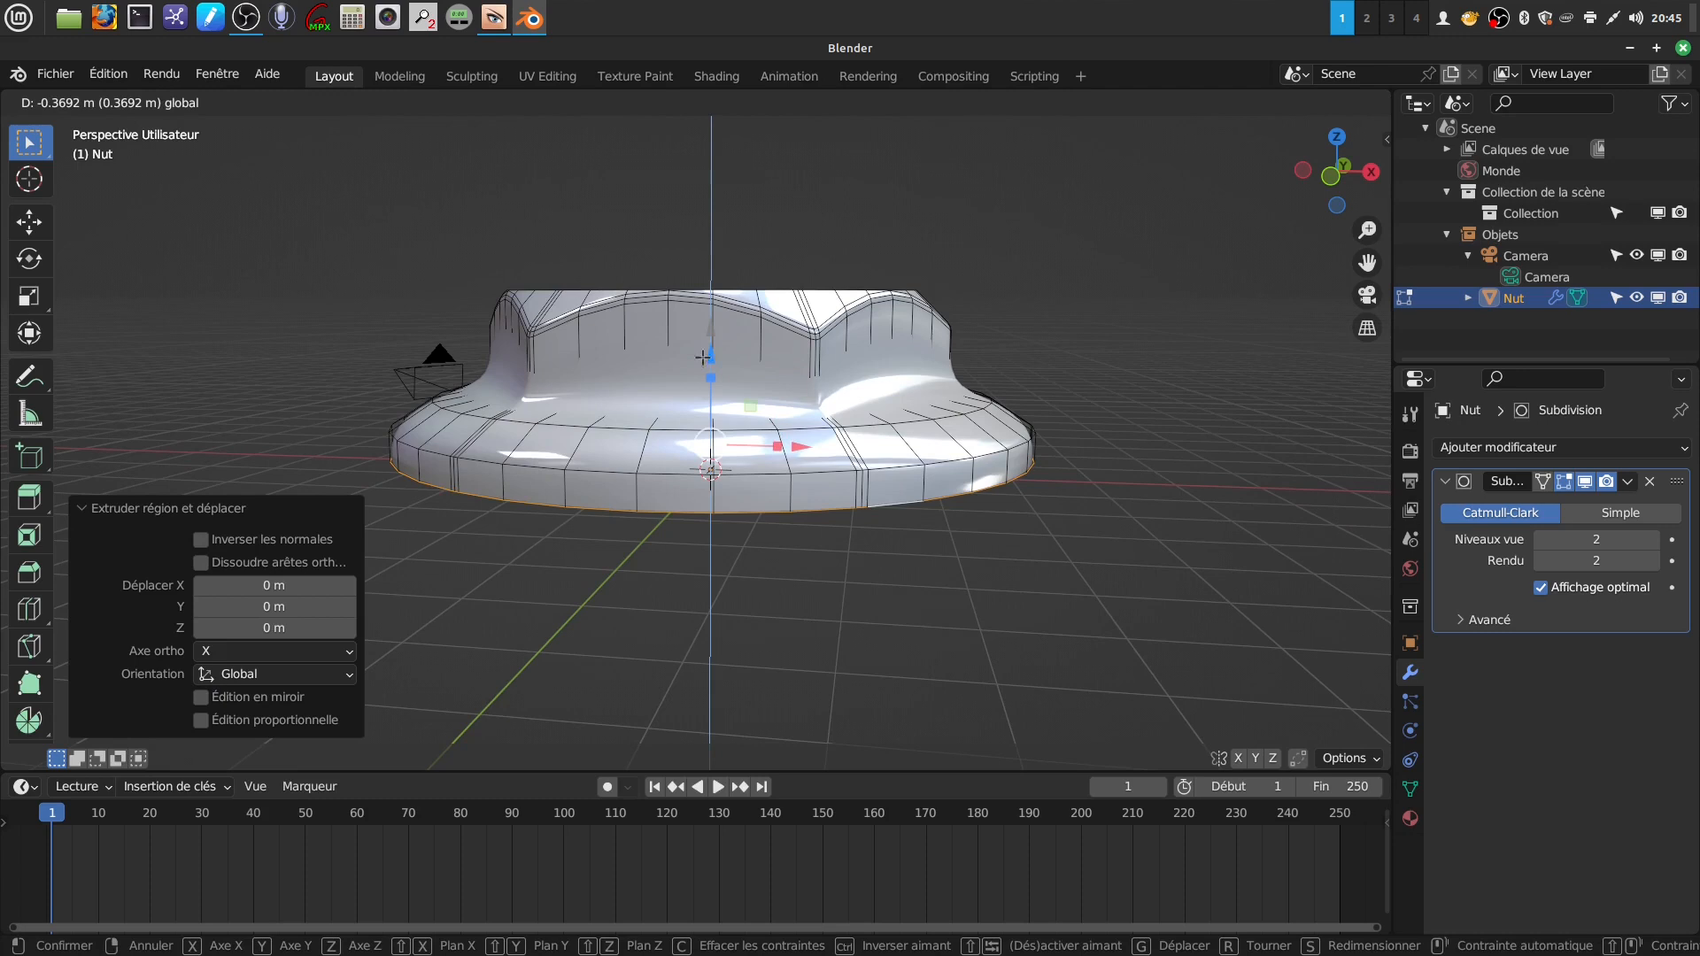
click(704, 357)
- Extrude the lowest edge loop outward, scaled to about 1.148, and lower it by about 0.174 m along Z
key(s)
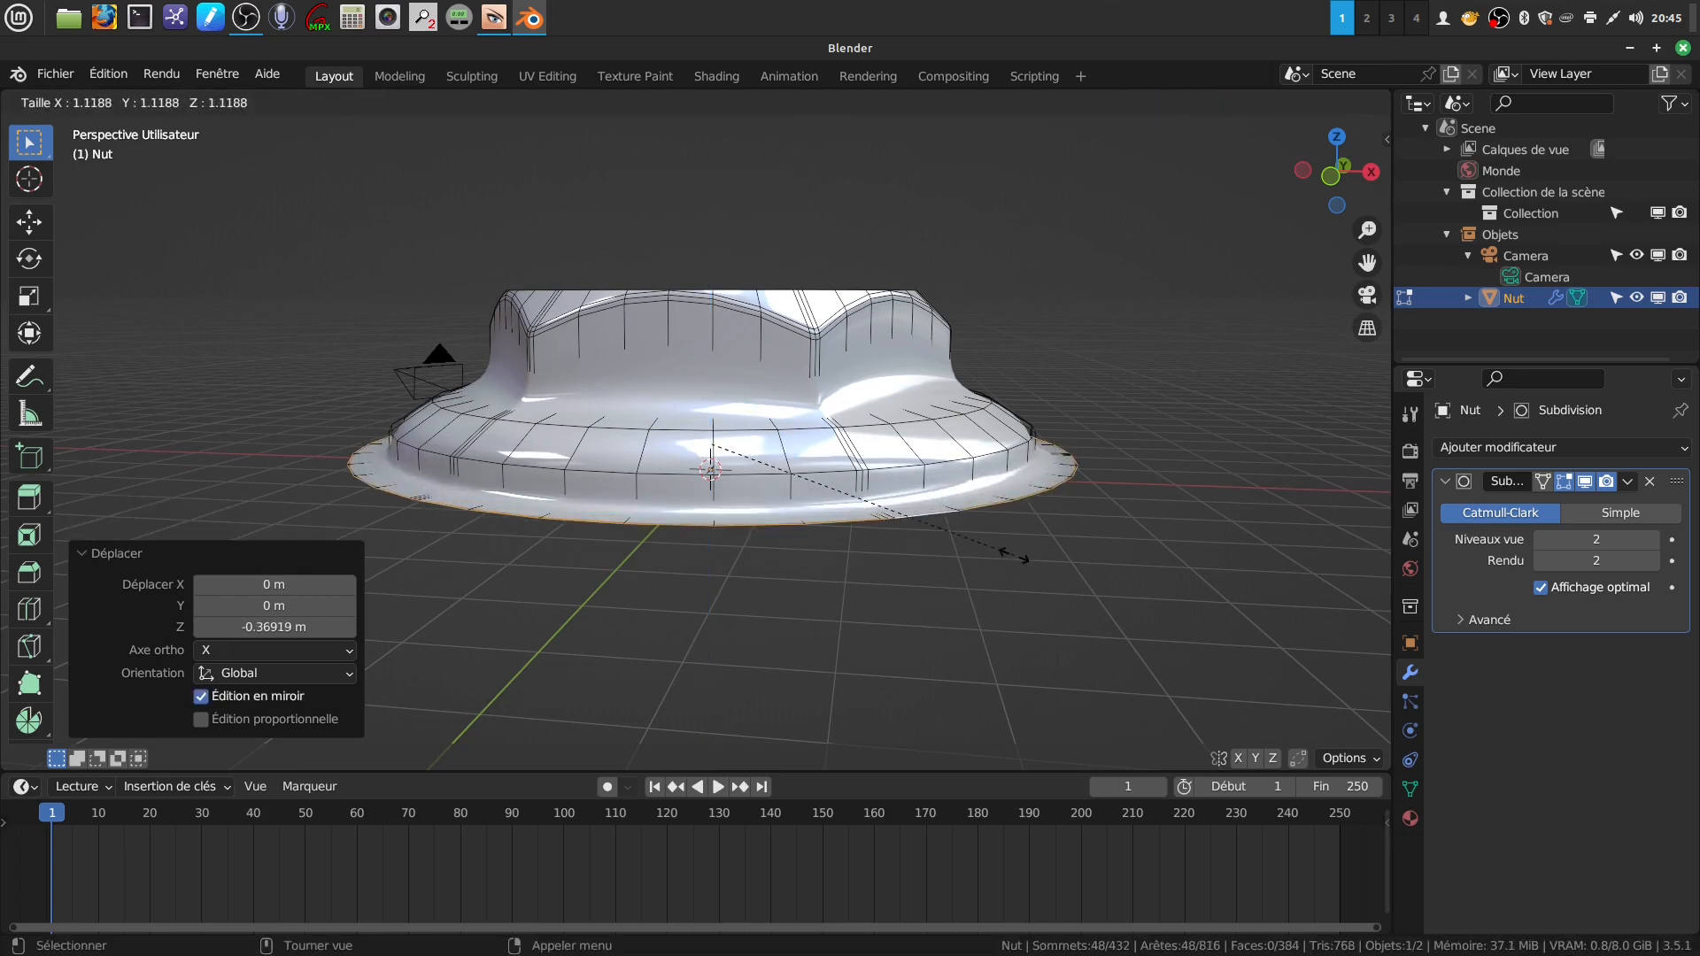
click(1019, 556)
key(e)
key(z)
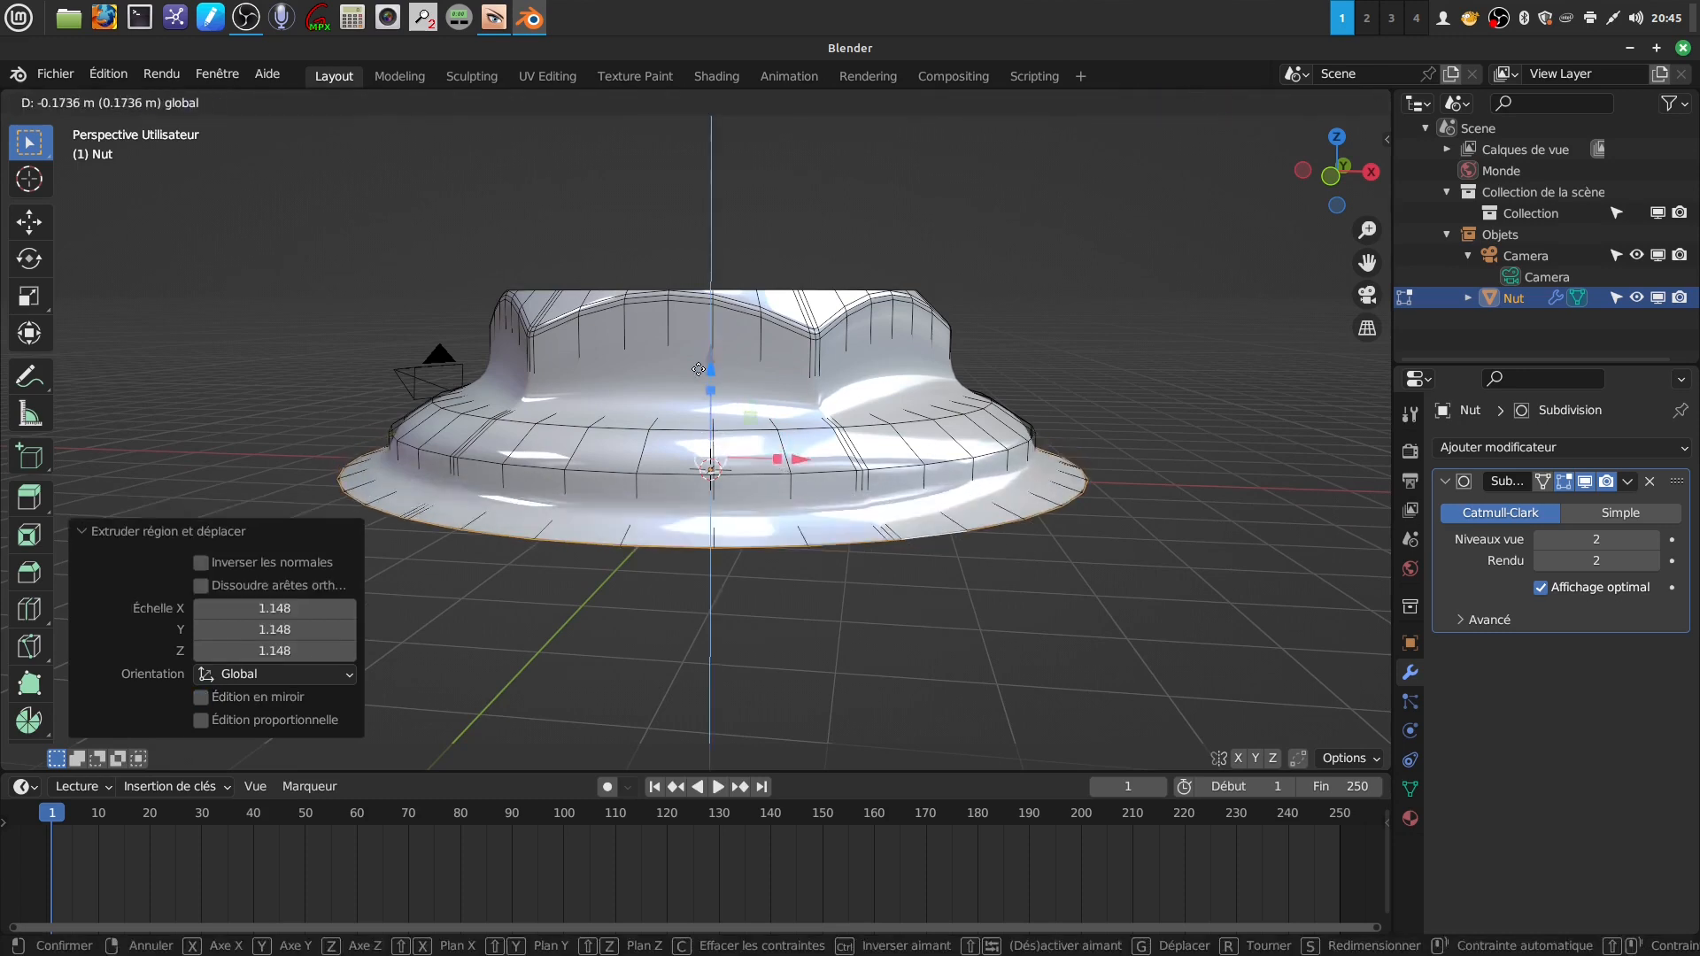
click(699, 368)
- Extrude the outer edge loop outward again, scaled to about 1.089, and lower it by about 0.4 m along Z
key(e)
key(s)
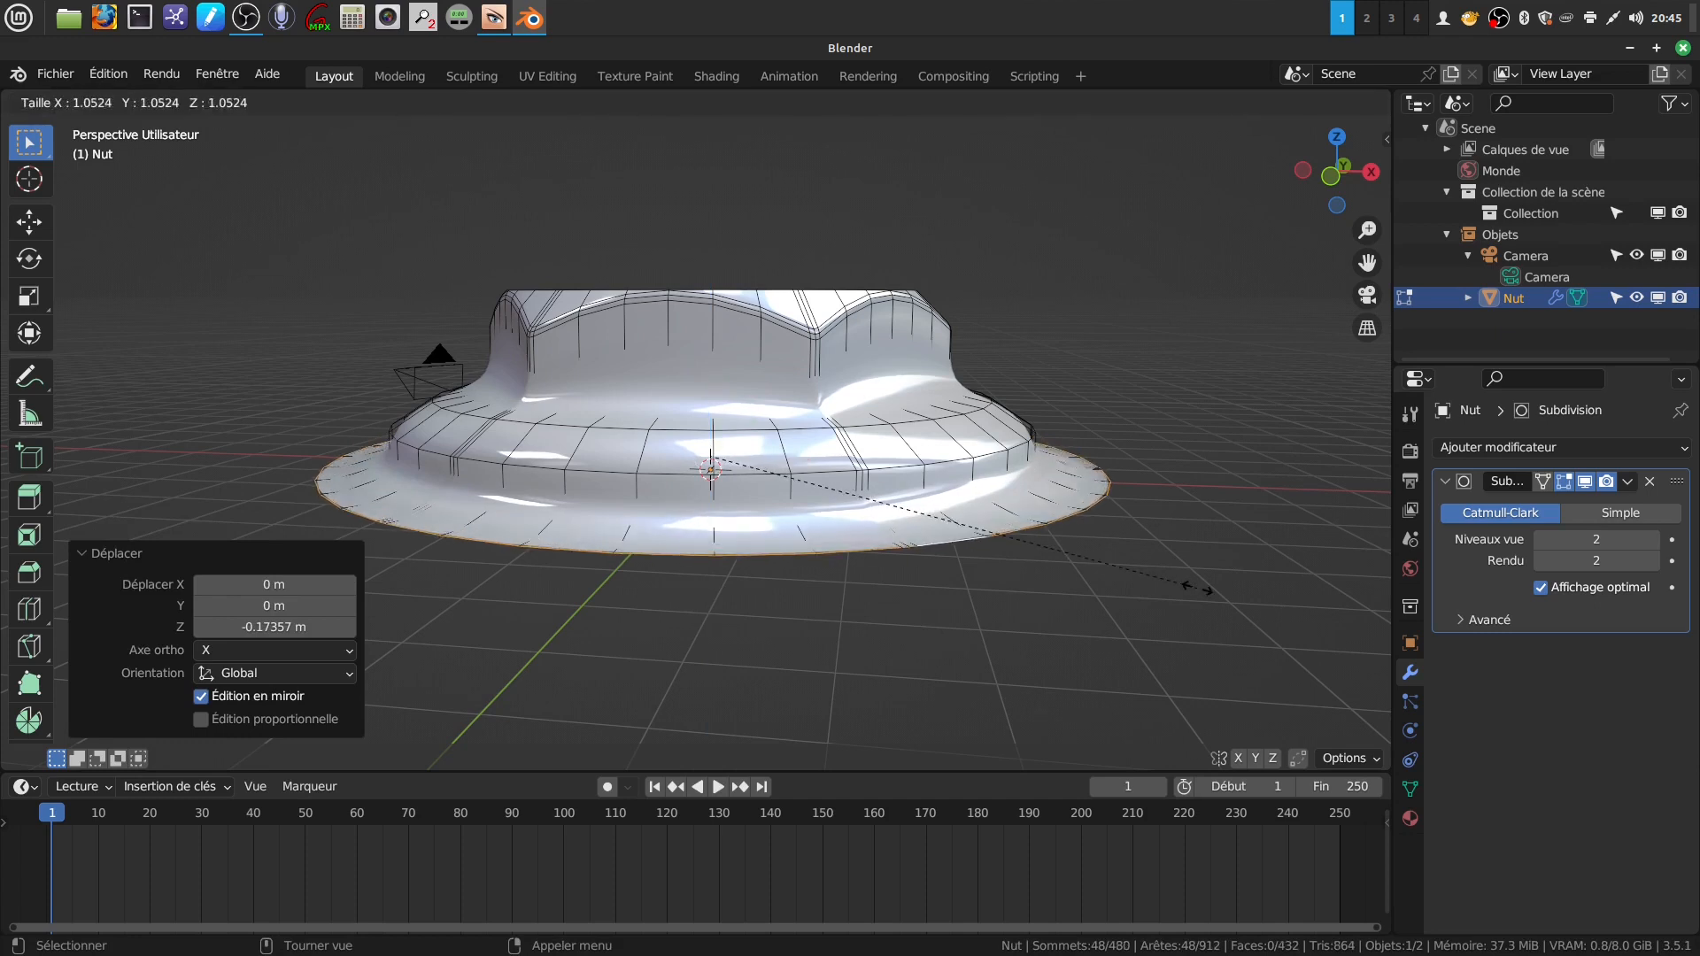
click(1205, 586)
key(e)
key(z)
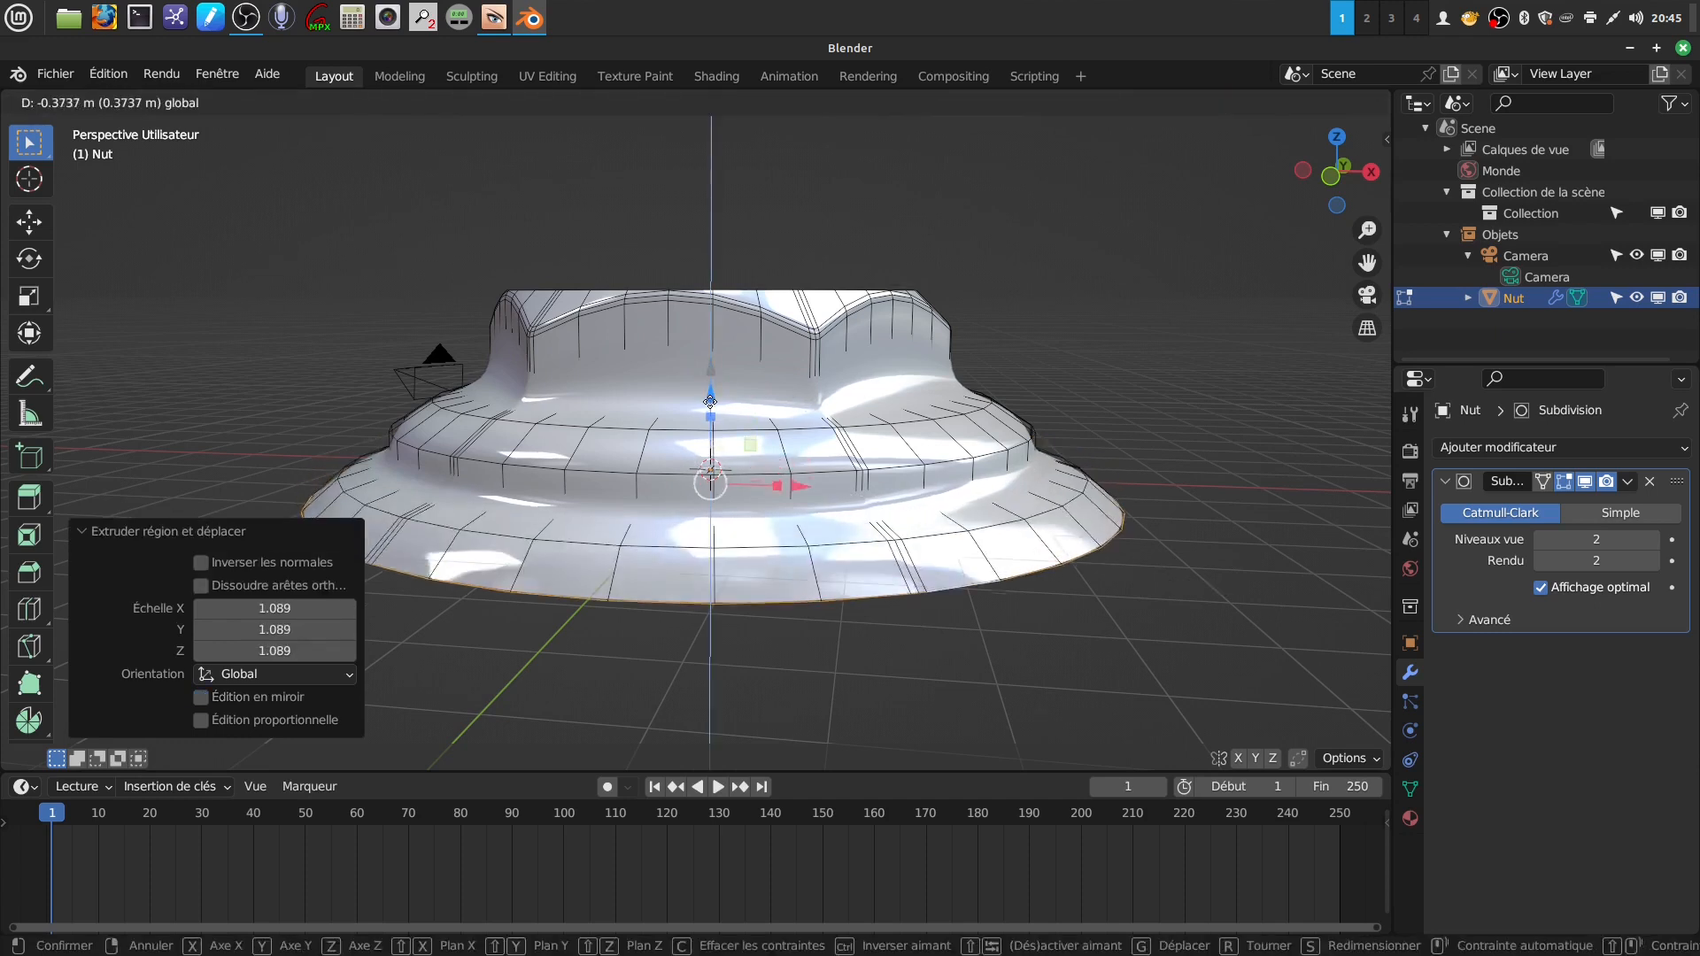
click(1089, 606)
- Extrude the lowest outer edge loop straight down along Z to form the upright rim of the base
right_click(1090, 606)
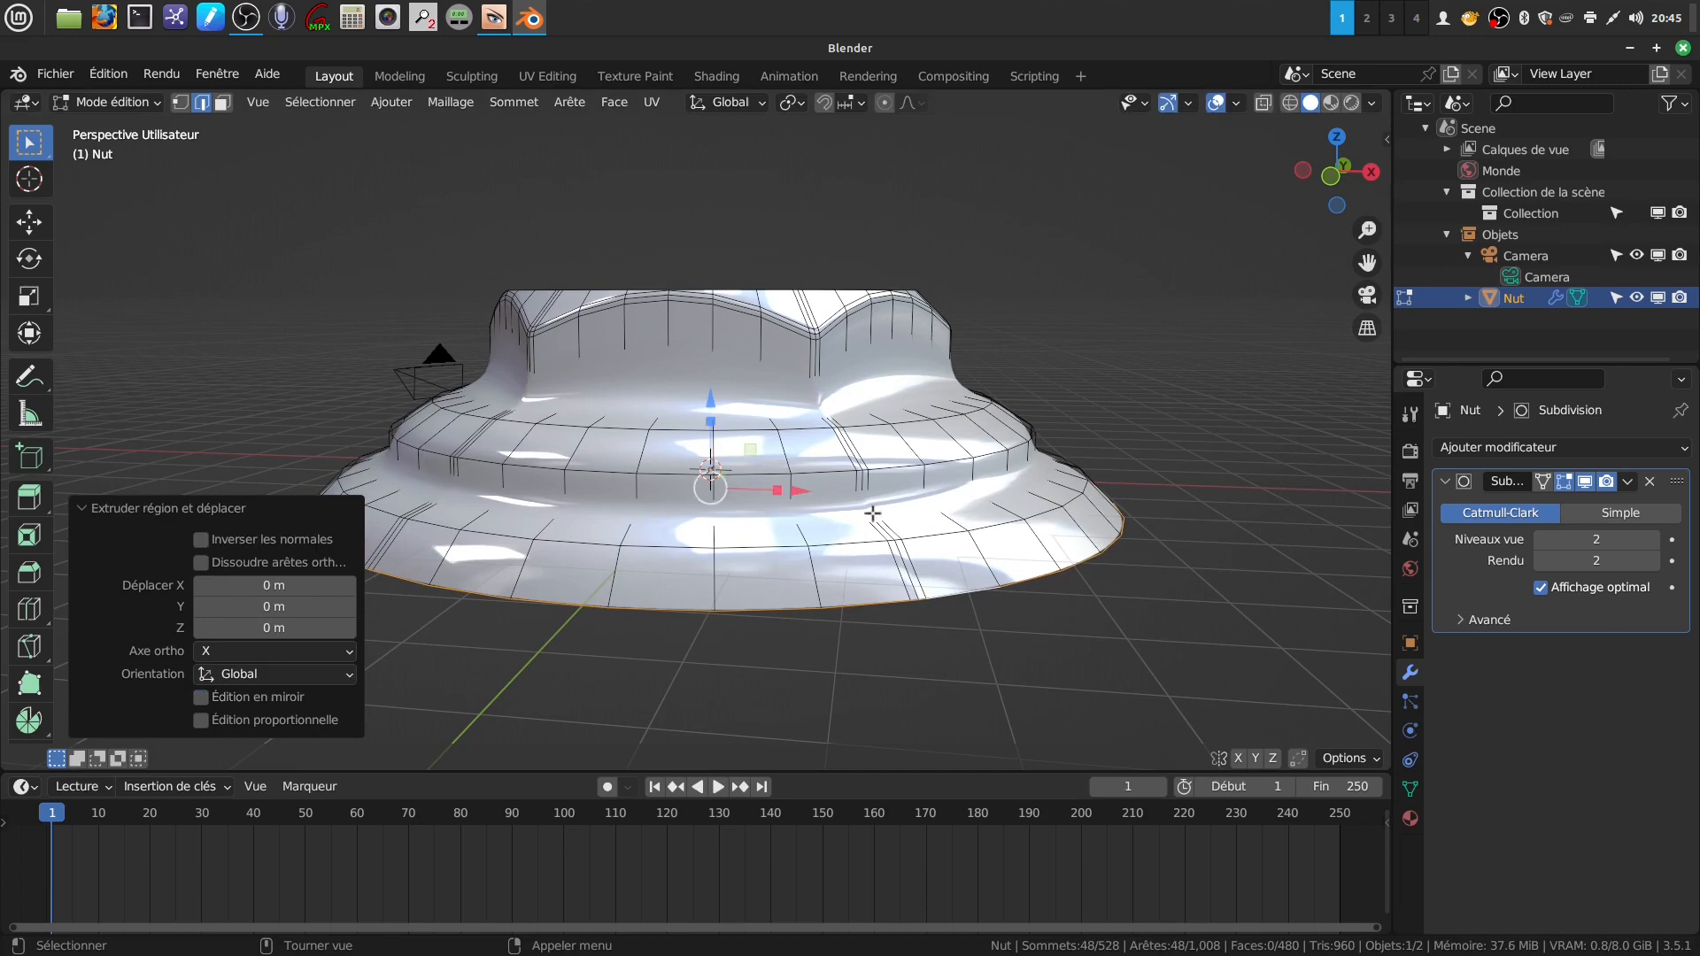
key(g)
key(z)
click(701, 443)
- Examine the stepped flange and the junction with the hexagonal body from several angles, in both Object Mode and Edit Mode
mouse_move(702, 443)
middle_down()
mouse_move(824, 477)
mouse_move(742, 502)
mouse_move(944, 420)
middle_up()
key(Tab)
scroll(742, 502, down, 1)
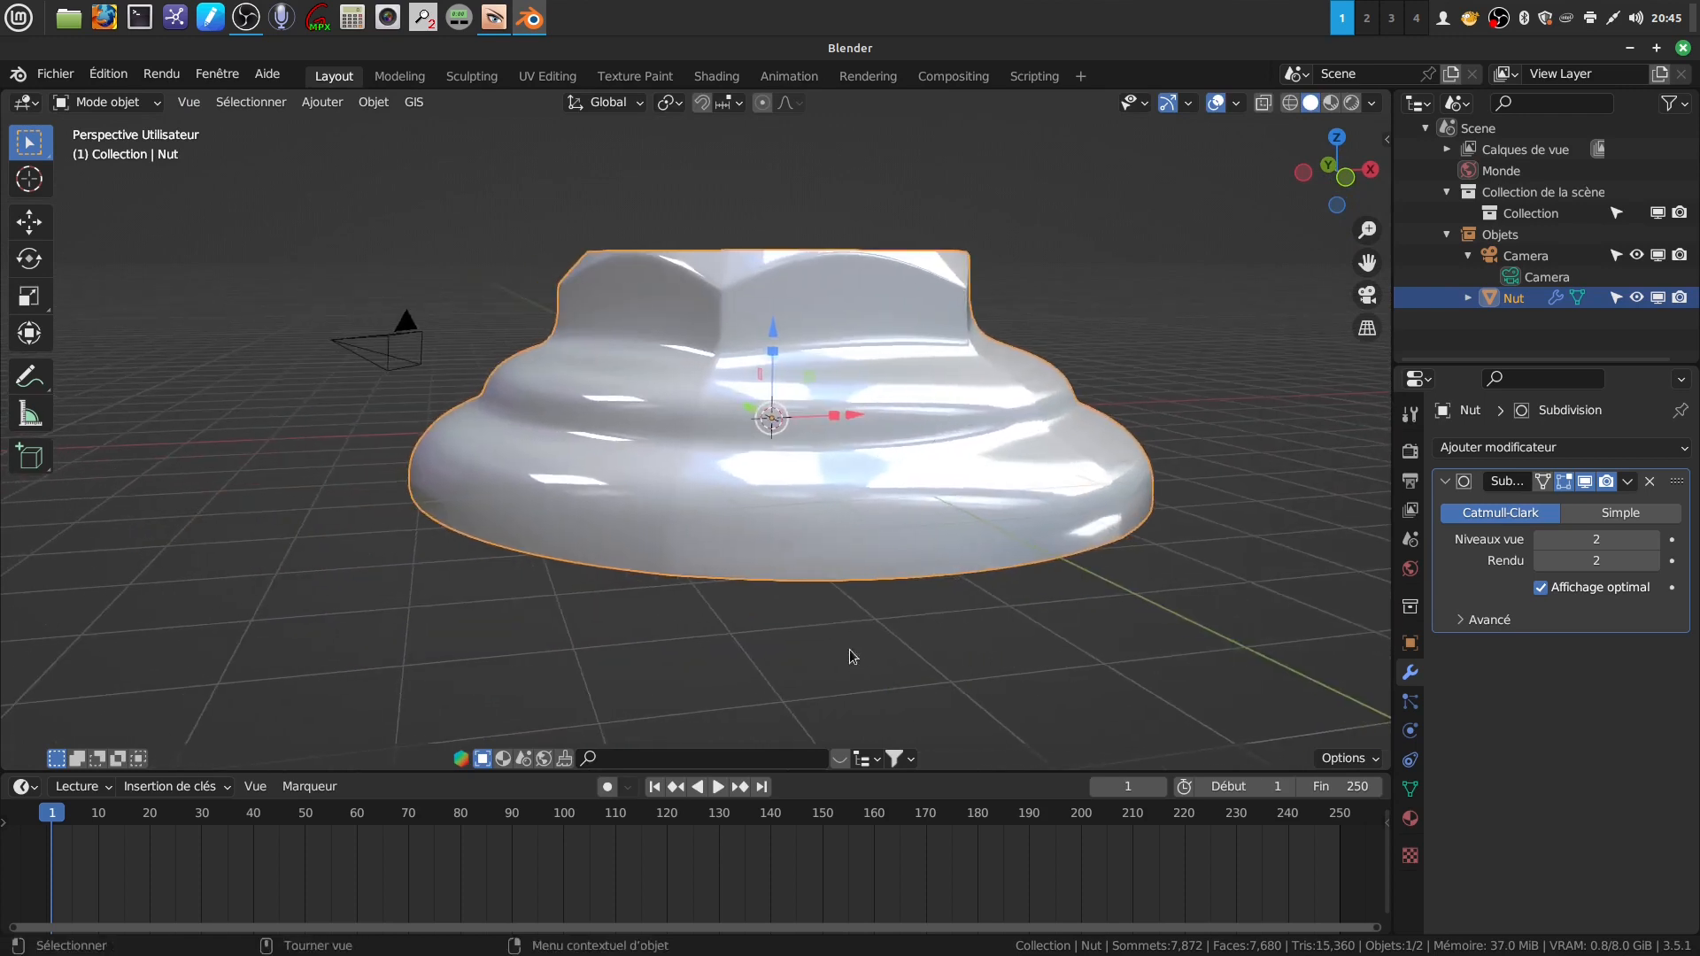
scroll(768, 336, up, 2)
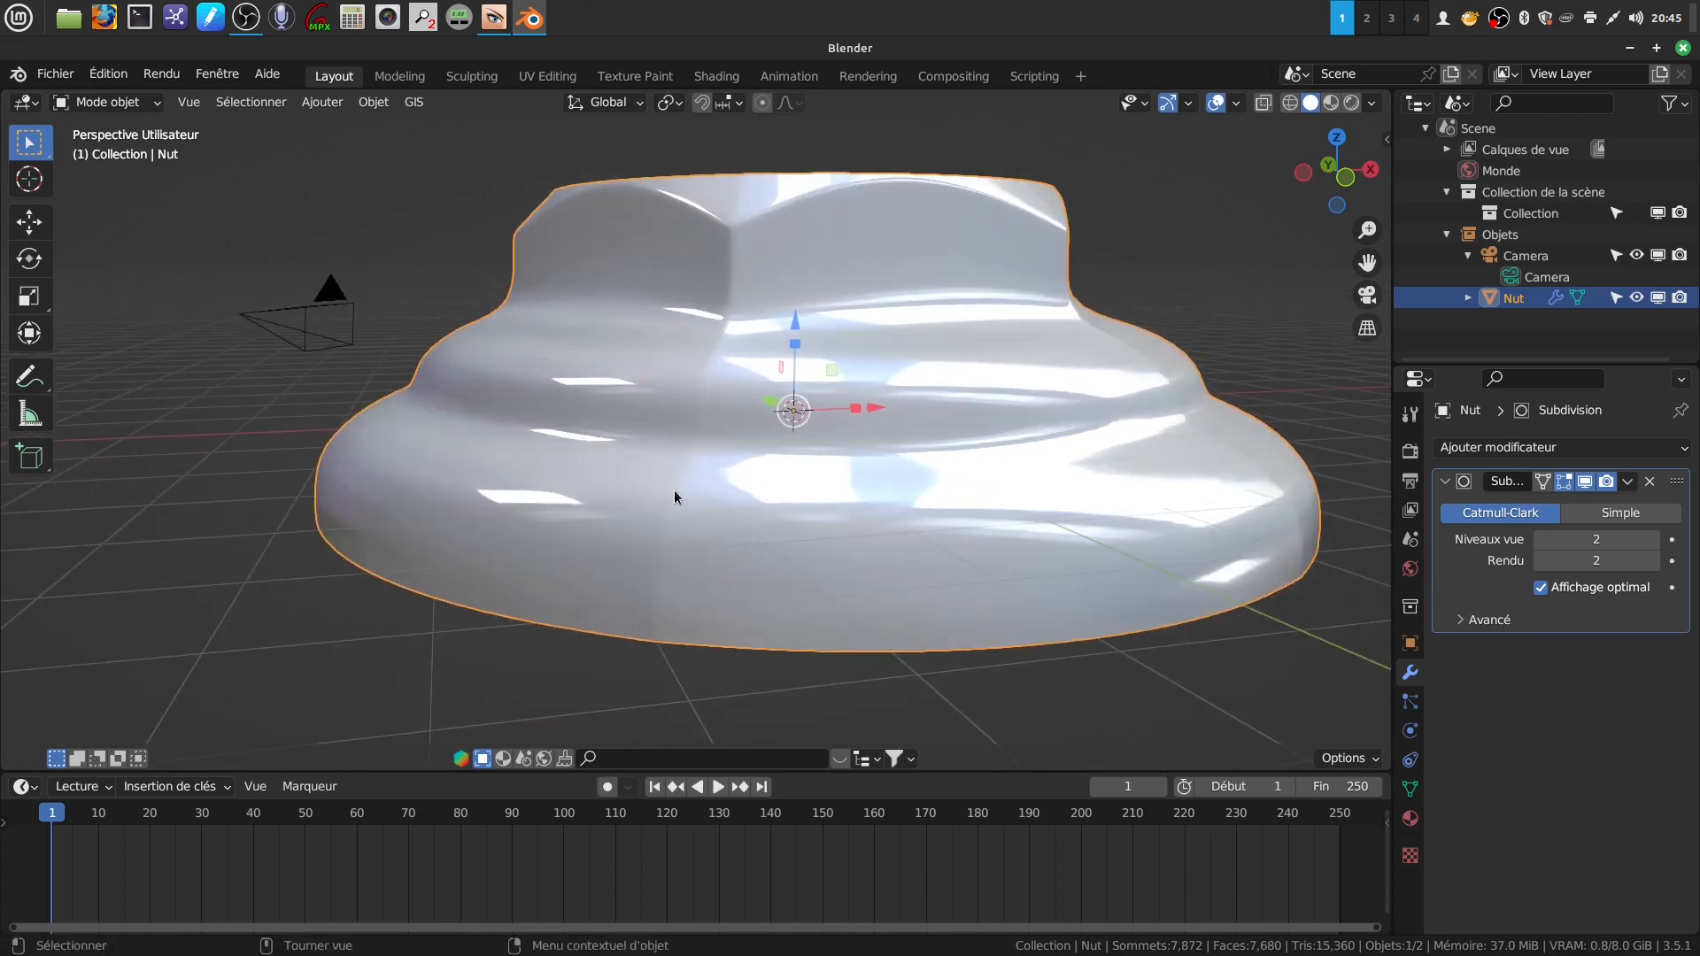
middle_drag(659, 628, 721, 531)
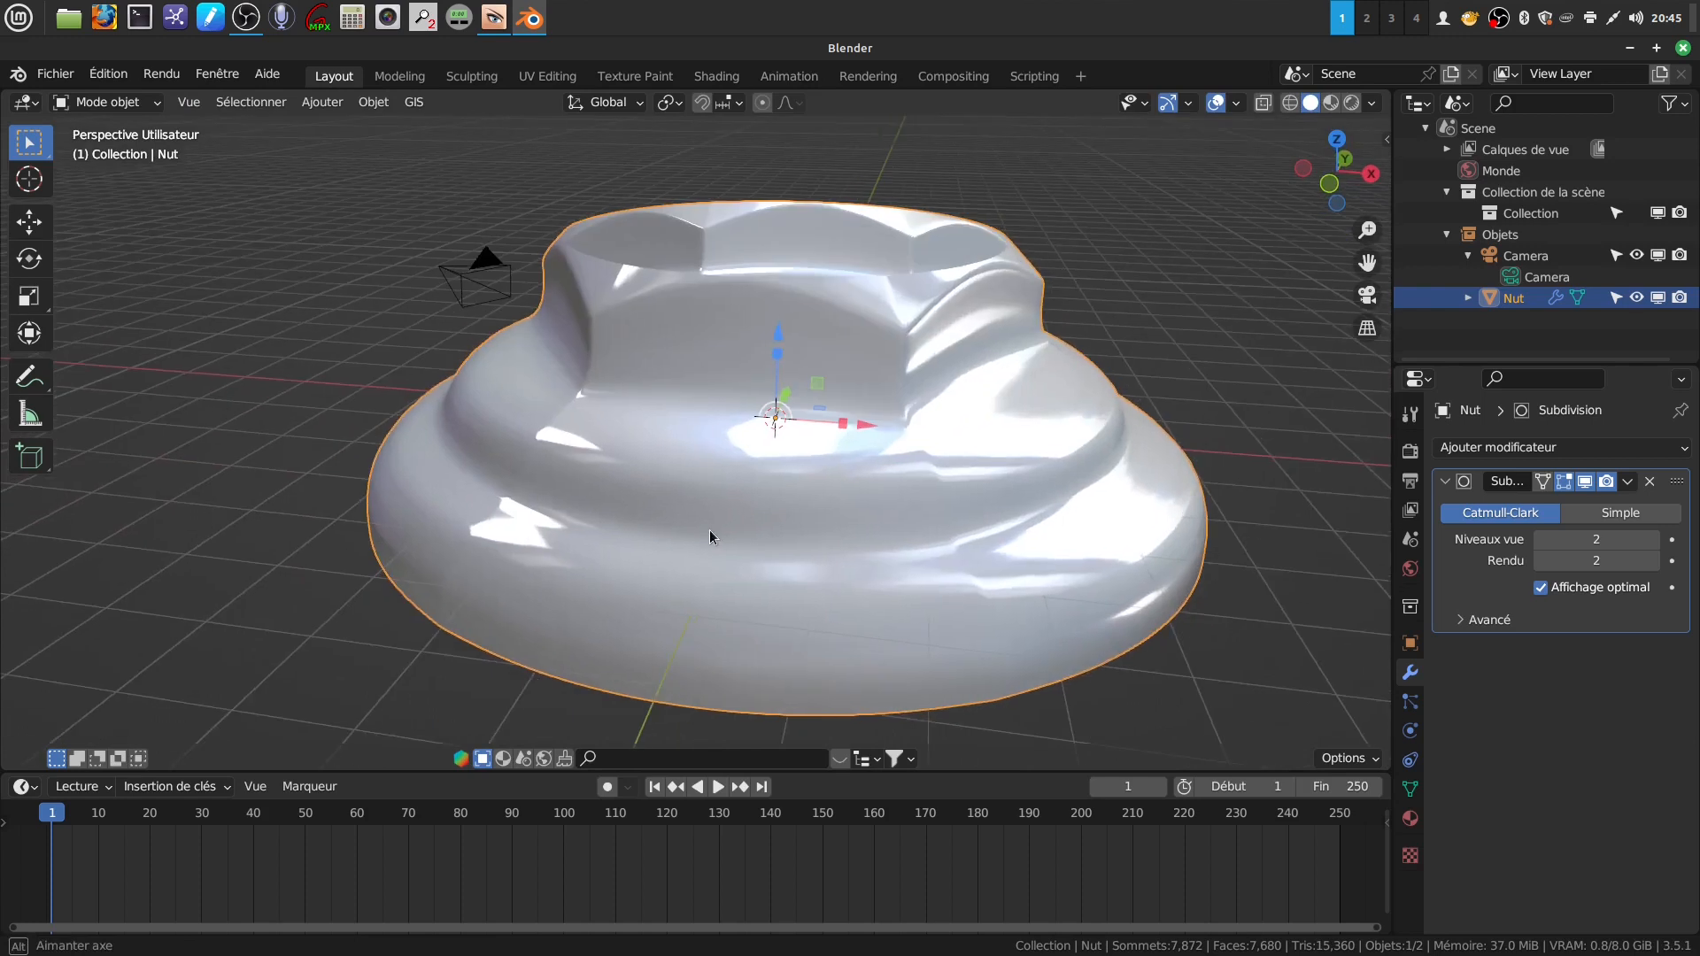
key(Tab)
shift+middle_drag(988, 490, 763, 447)
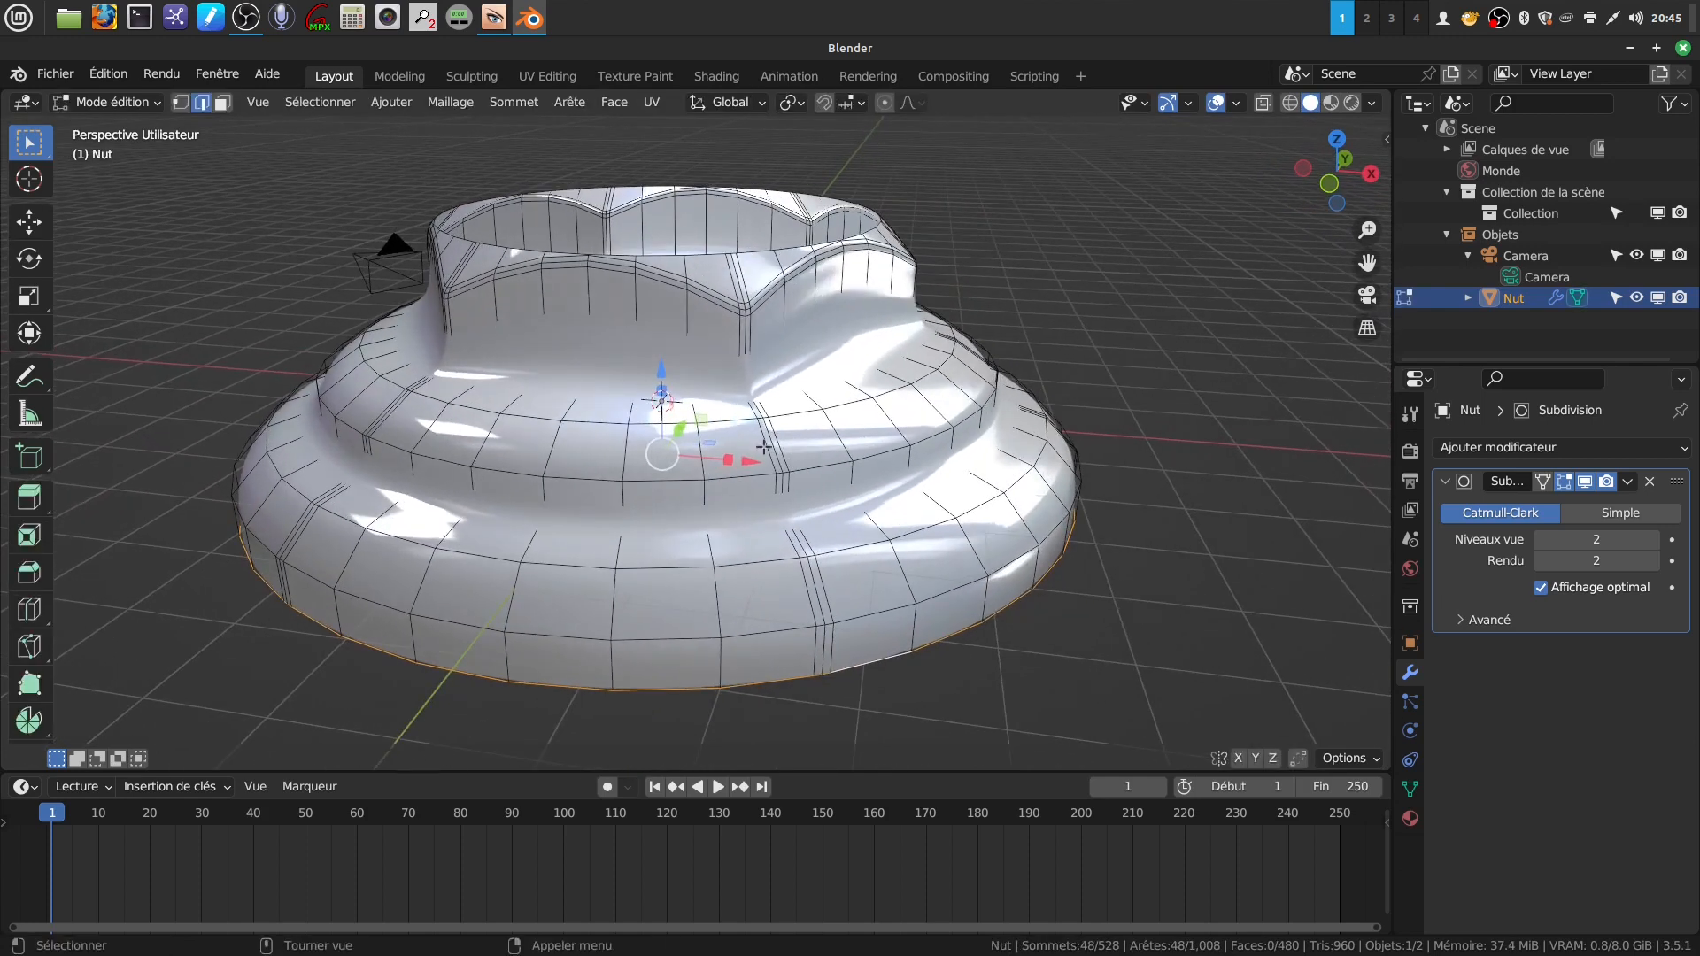
scroll(843, 661, up, 3)
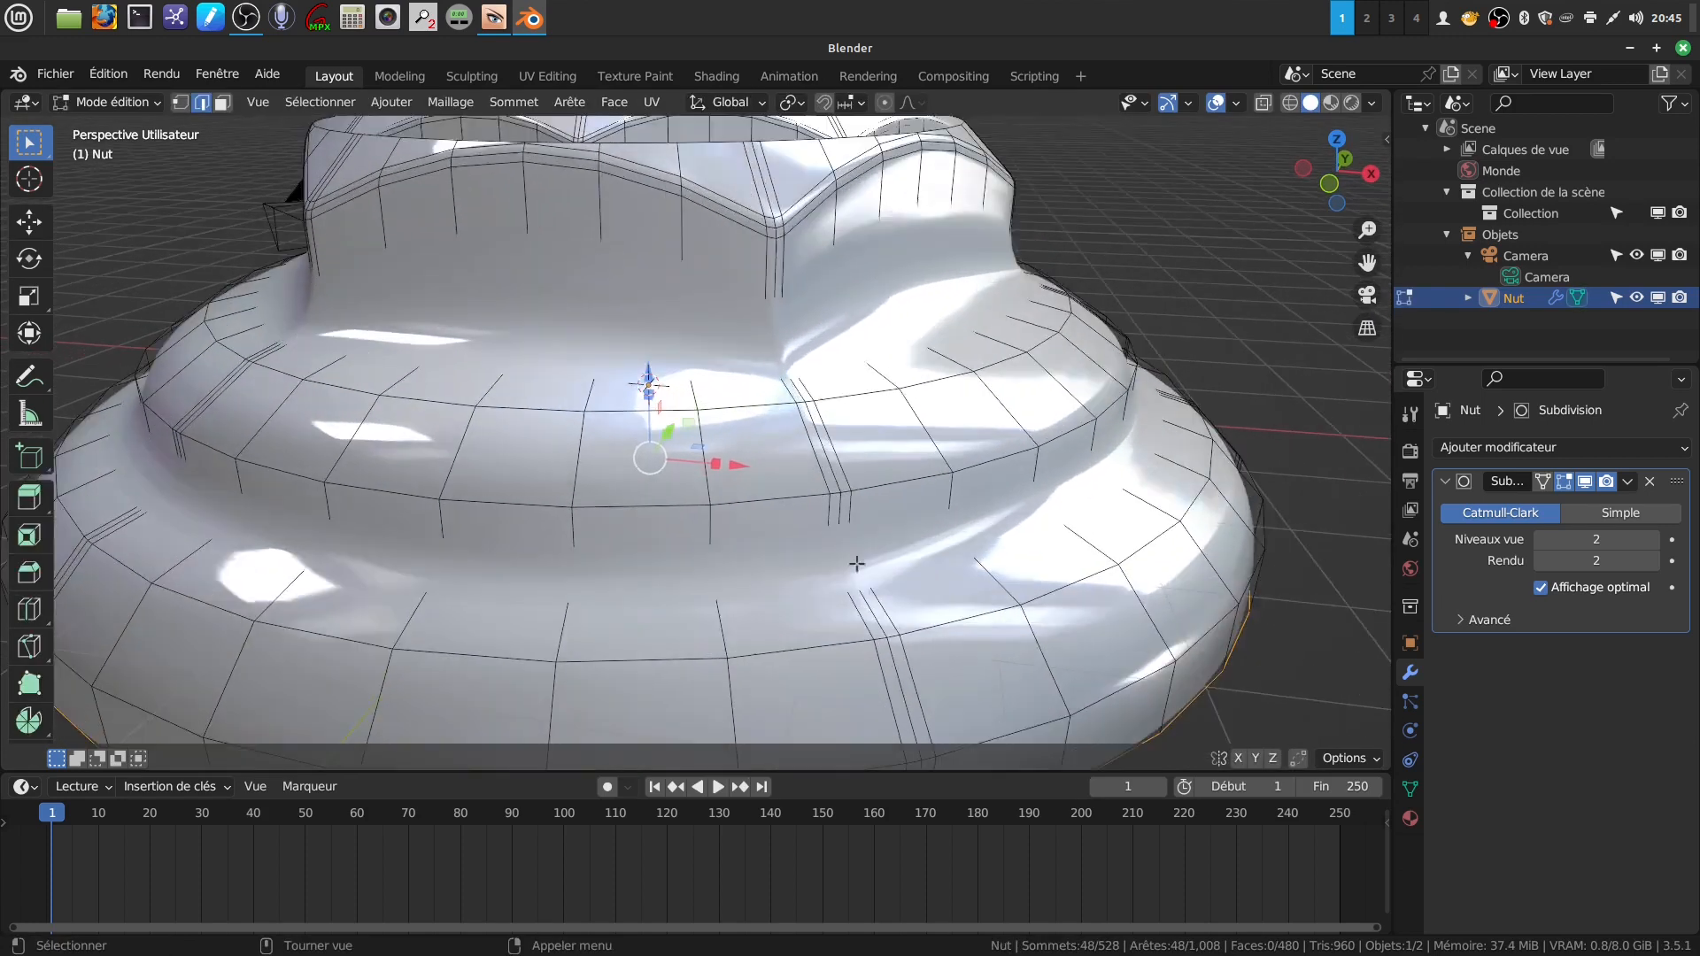
scroll(824, 558, down, 1)
middle_drag(779, 378, 847, 468)
key(Tab)
scroll(848, 478, up, 3)
key(Tab)
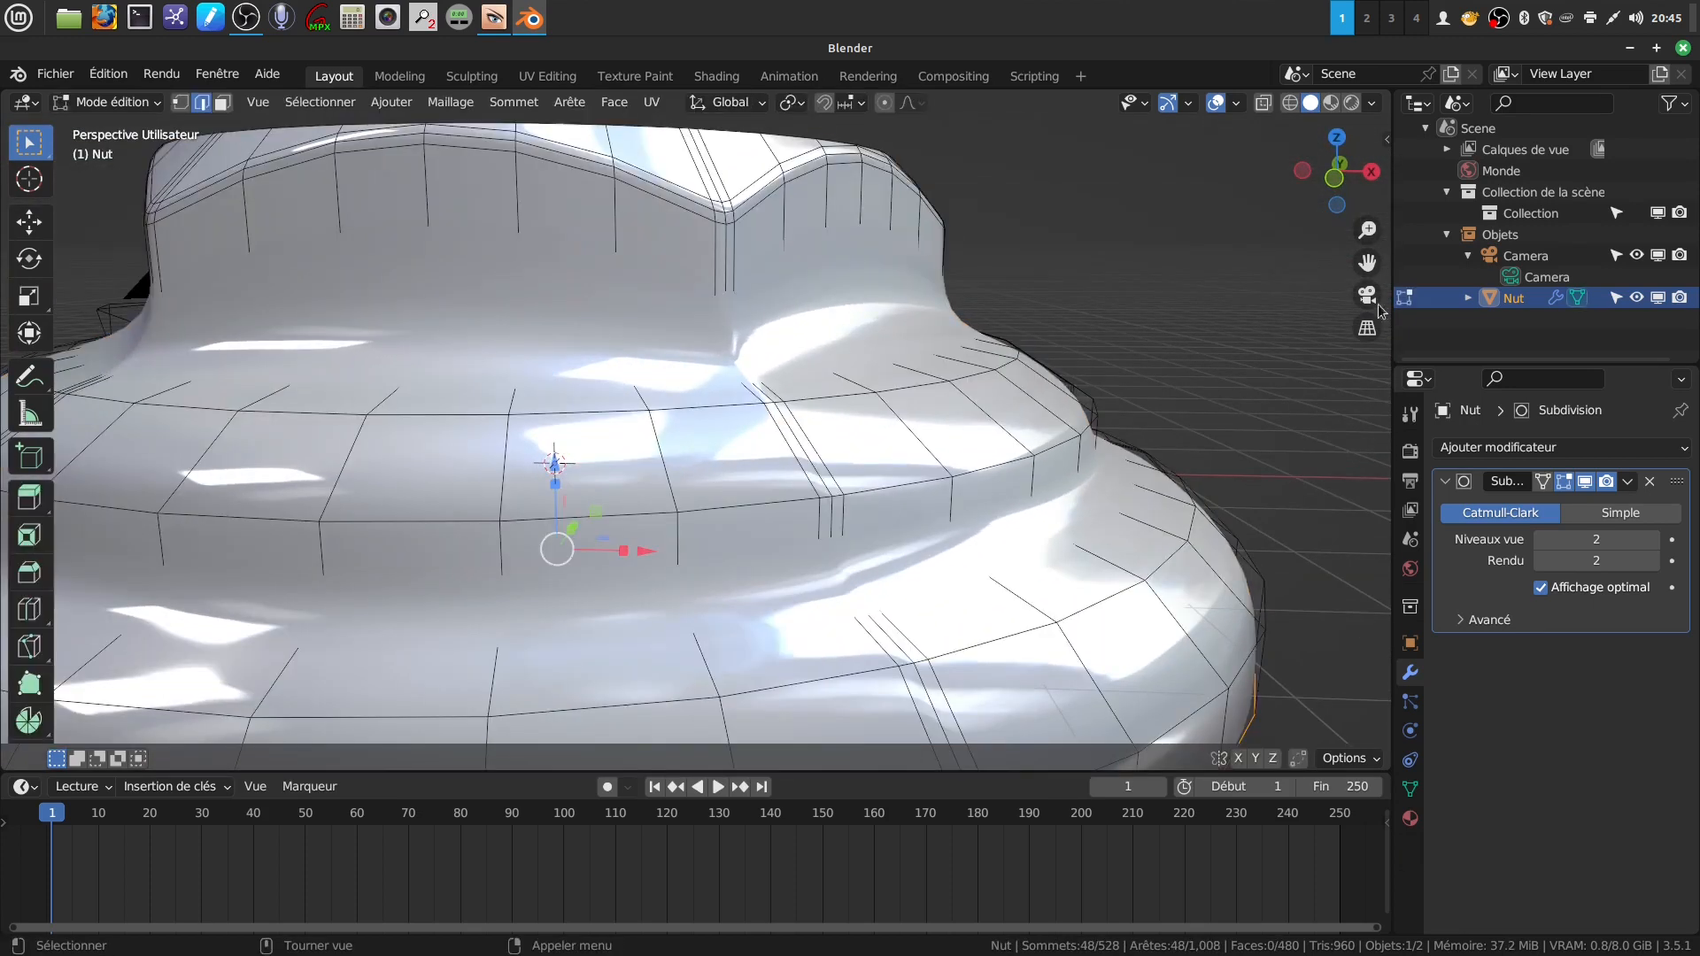
- With the Subdivision viewport display turned off, bevel the edge loop at the foot of the hexagonal body about 0.1 m wide with 2 segments
click(1585, 480)
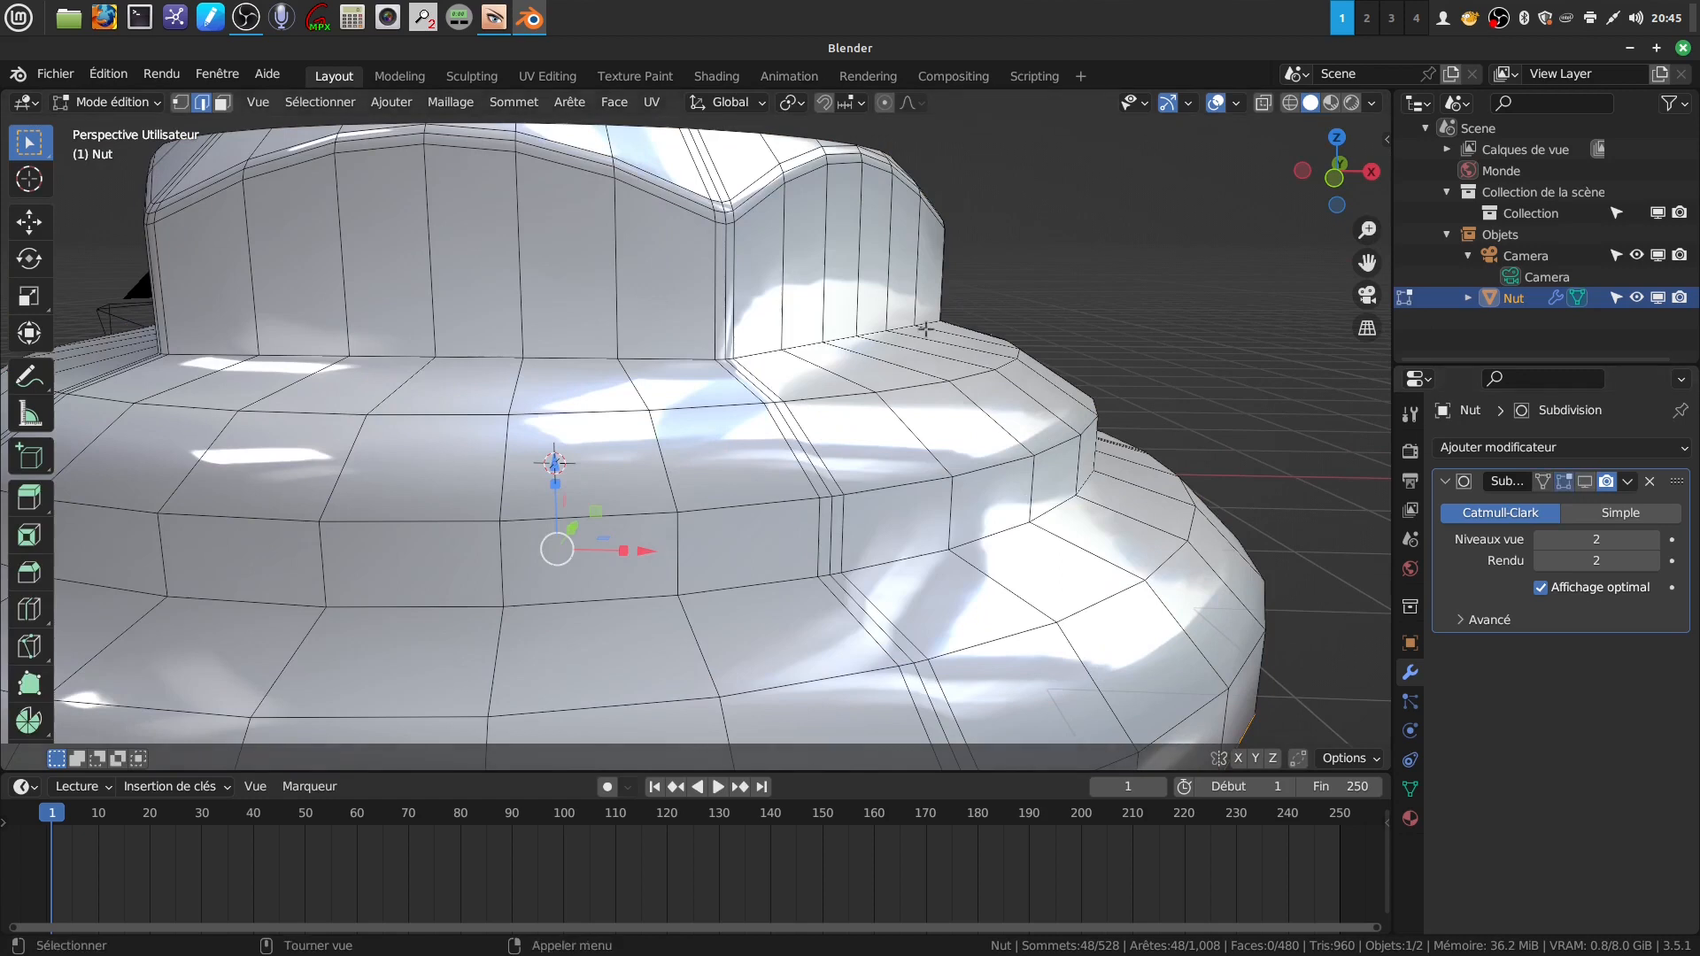
alt+click(806, 342)
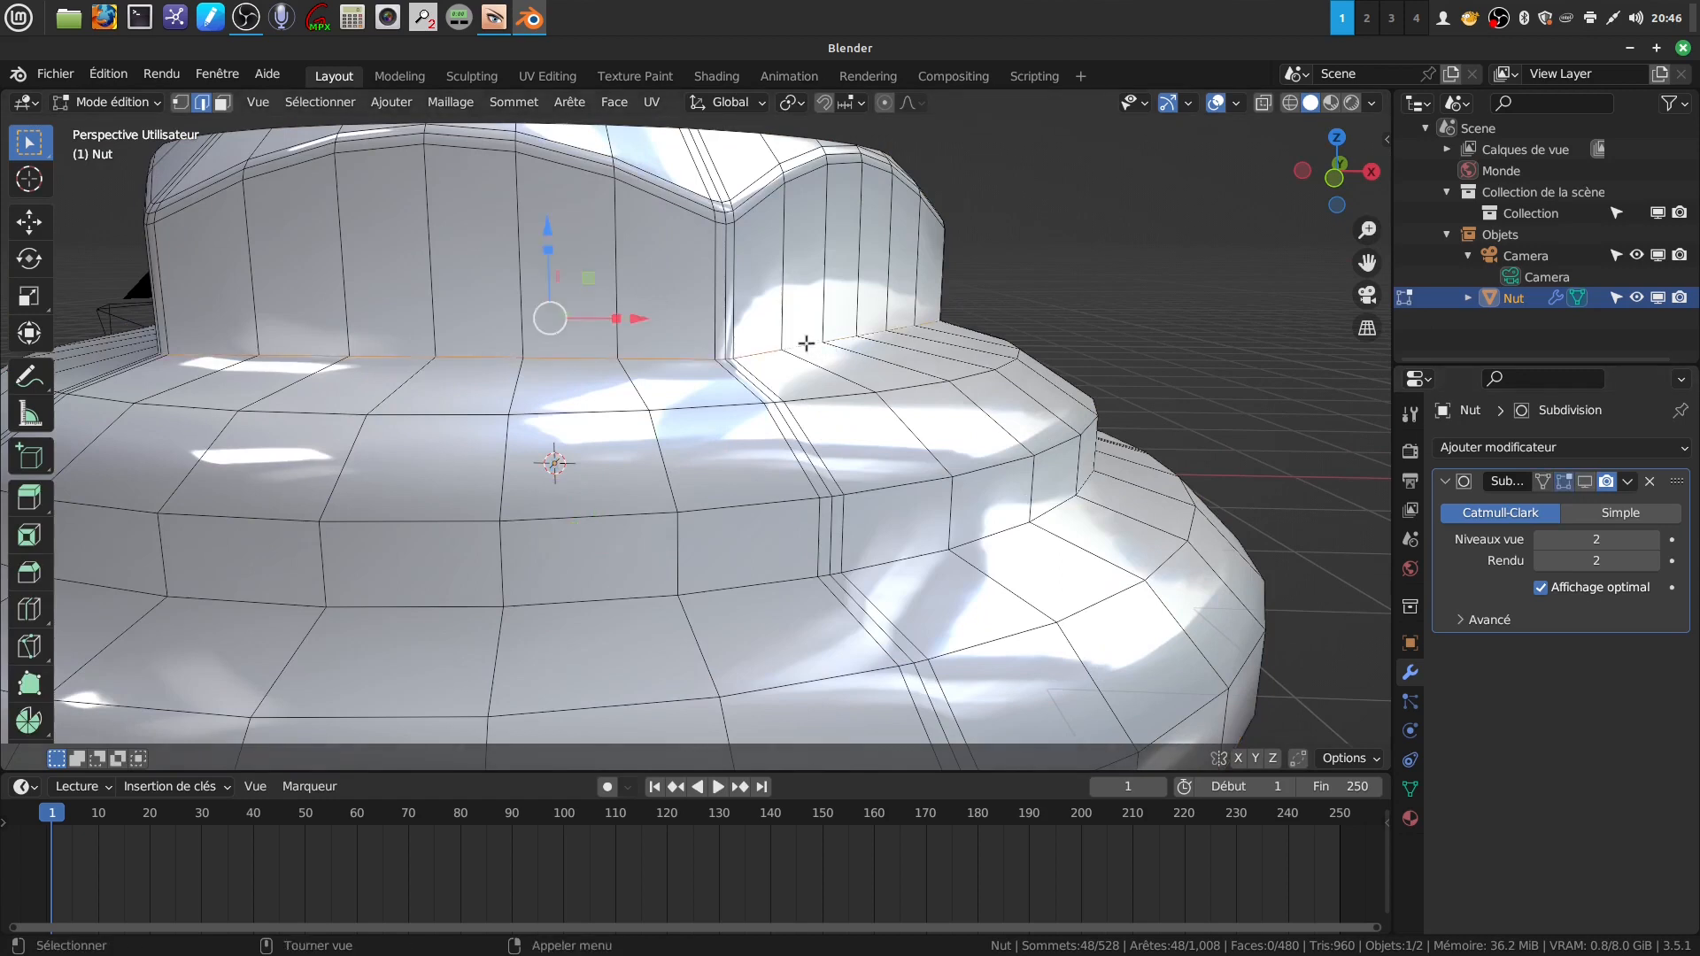
key(ctrl+b)
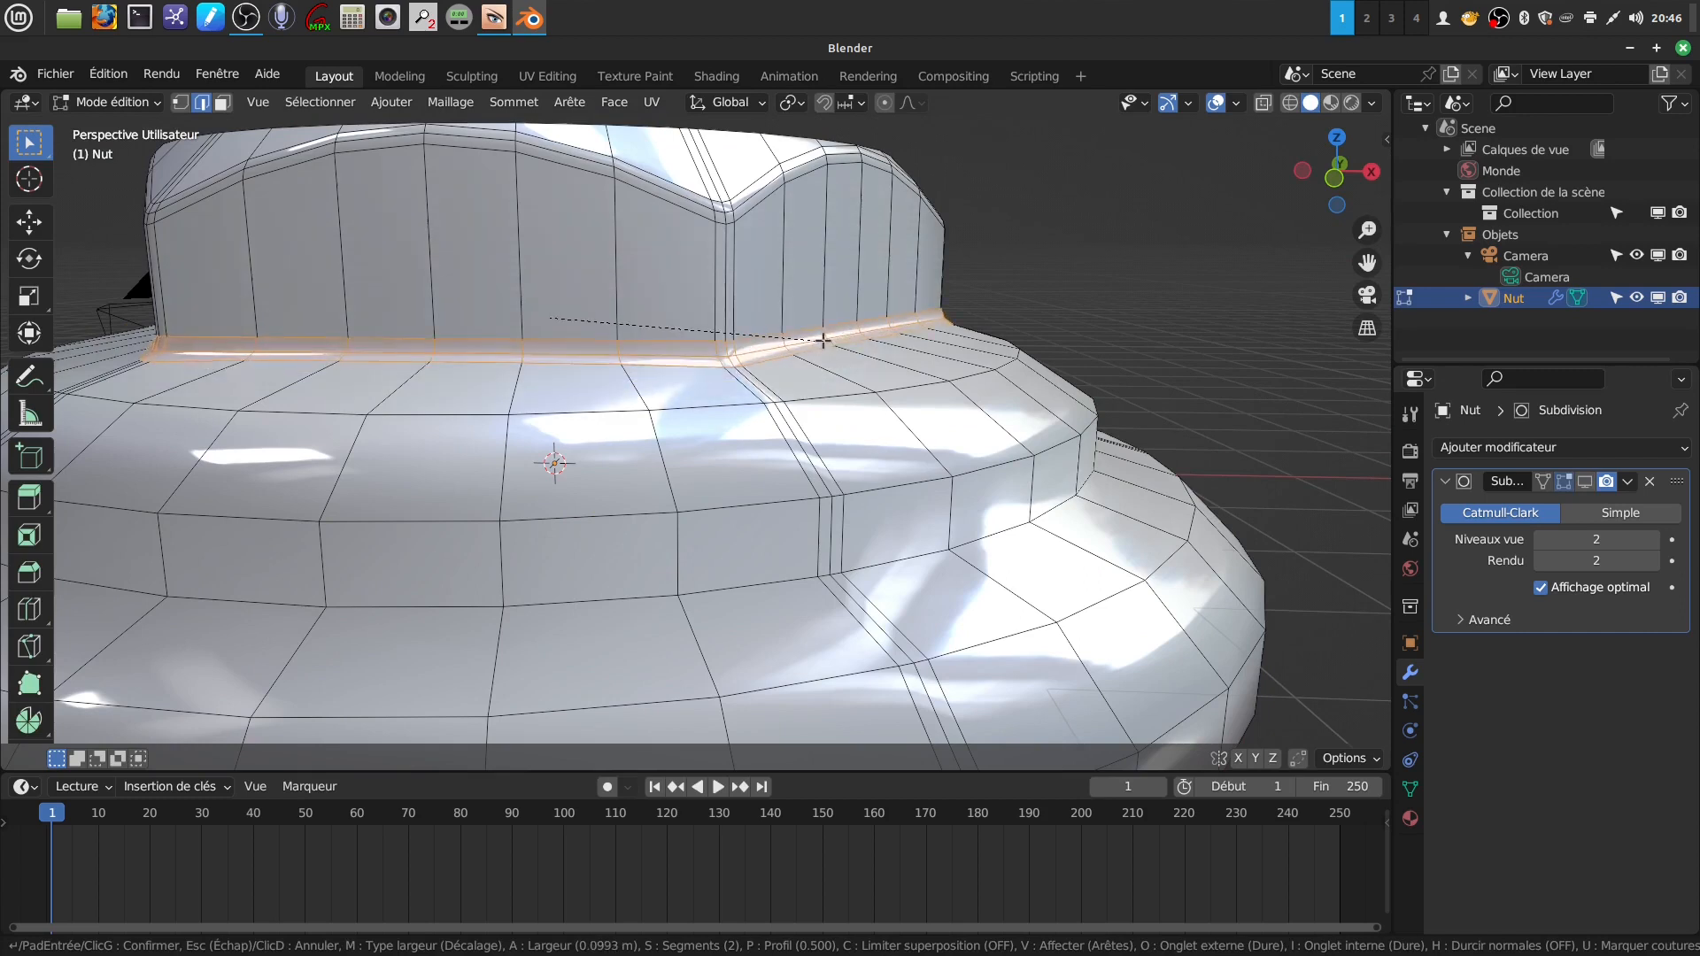
click(840, 358)
- Return to Object Mode and turn the Subdivision modifier's viewport display back on
scroll(839, 358, down, 4)
key(Tab)
mouse_move(799, 368)
middle_down()
mouse_move(786, 352)
mouse_move(832, 327)
mouse_move(825, 363)
middle_up()
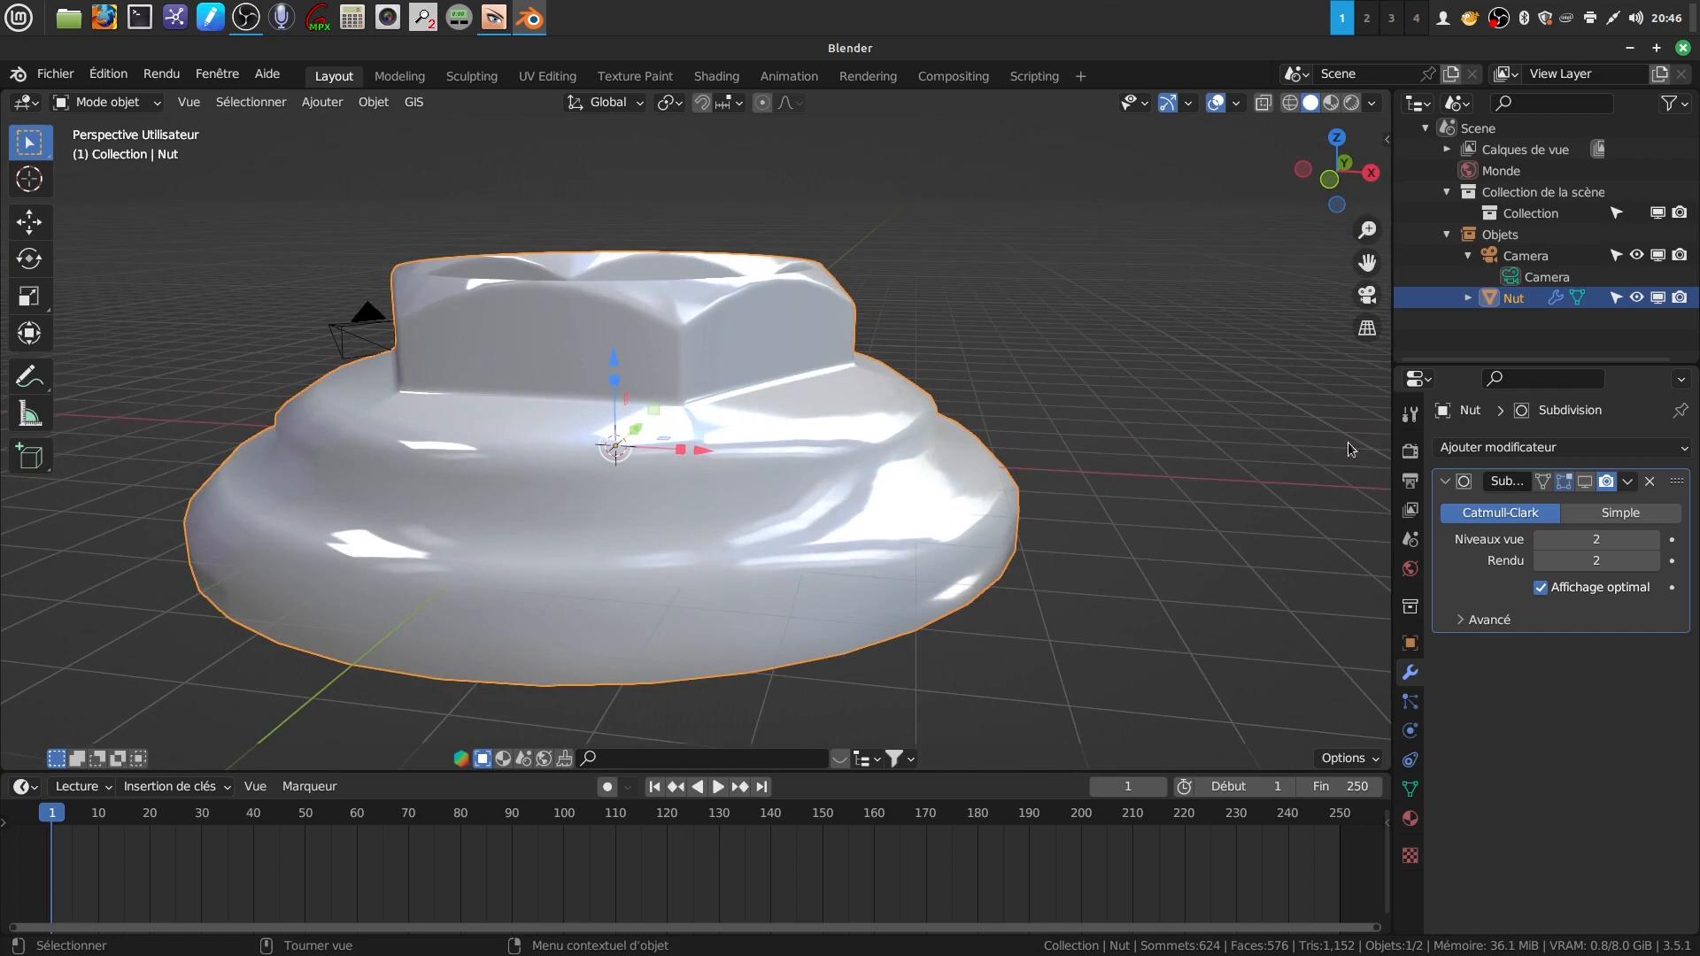
click(1586, 483)
- Examine the bevelled foot of the hexagonal body and the flange tiers up close, with and without the mesh edges shown
key(Tab)
key(Tab)
middle_drag(821, 517, 715, 428)
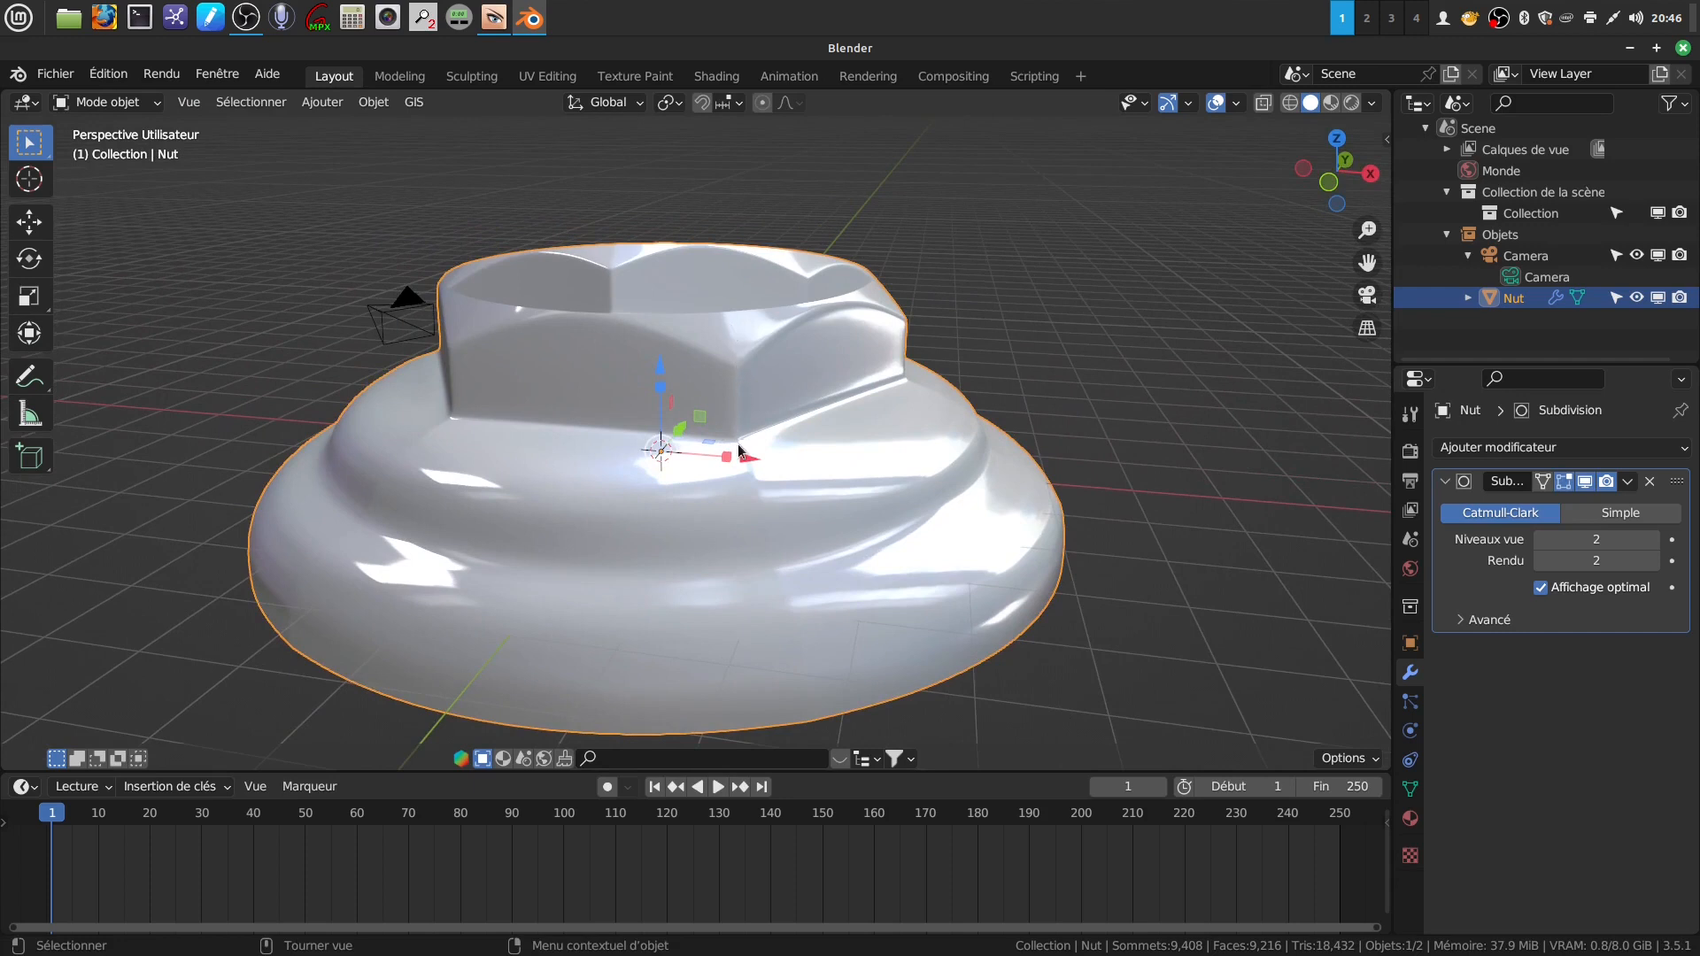
scroll(740, 451, up, 2)
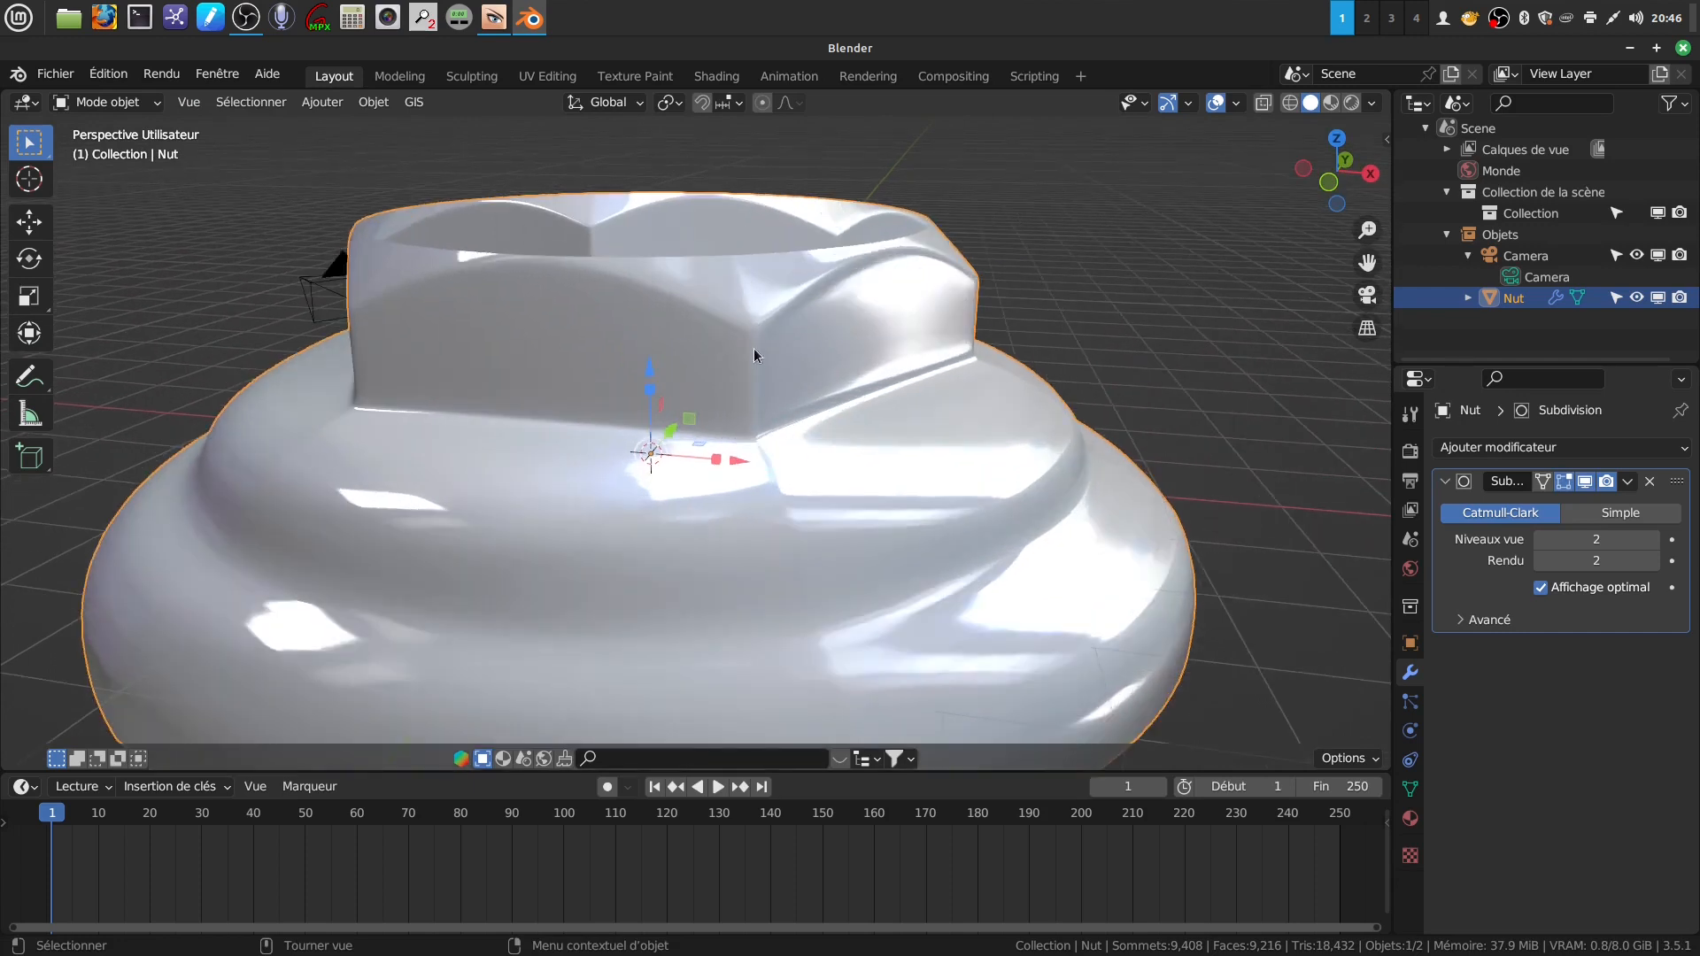
middle_drag(767, 390, 779, 343)
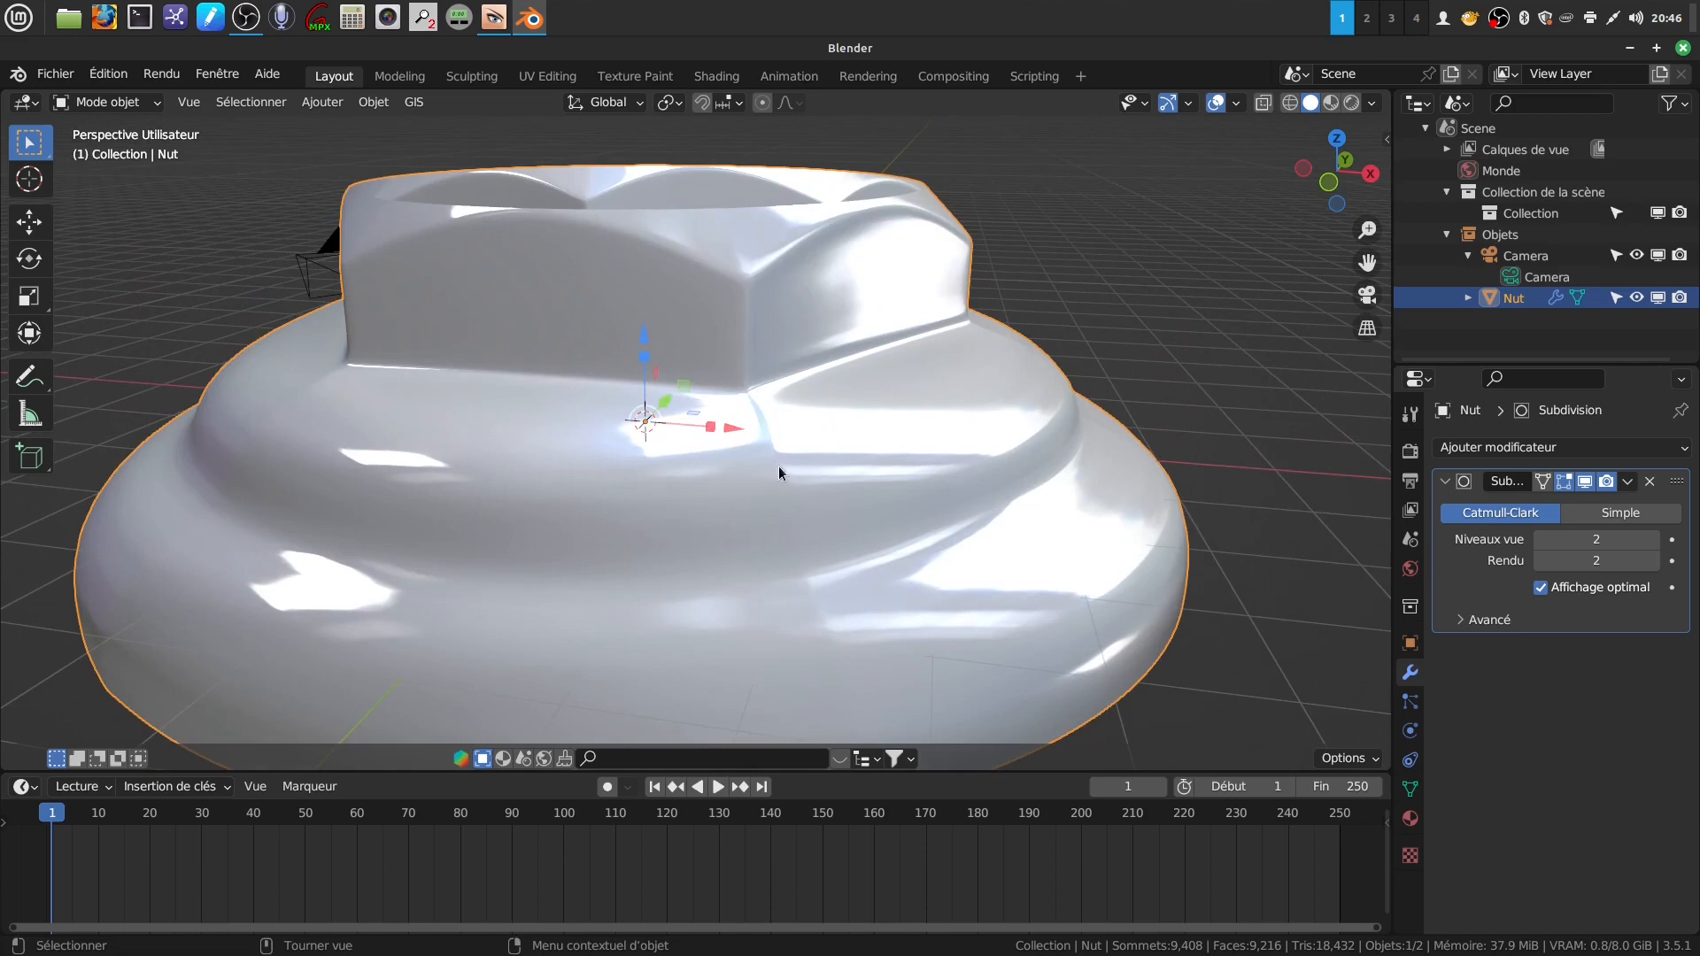
middle_drag(807, 555, 795, 451)
key(Tab)
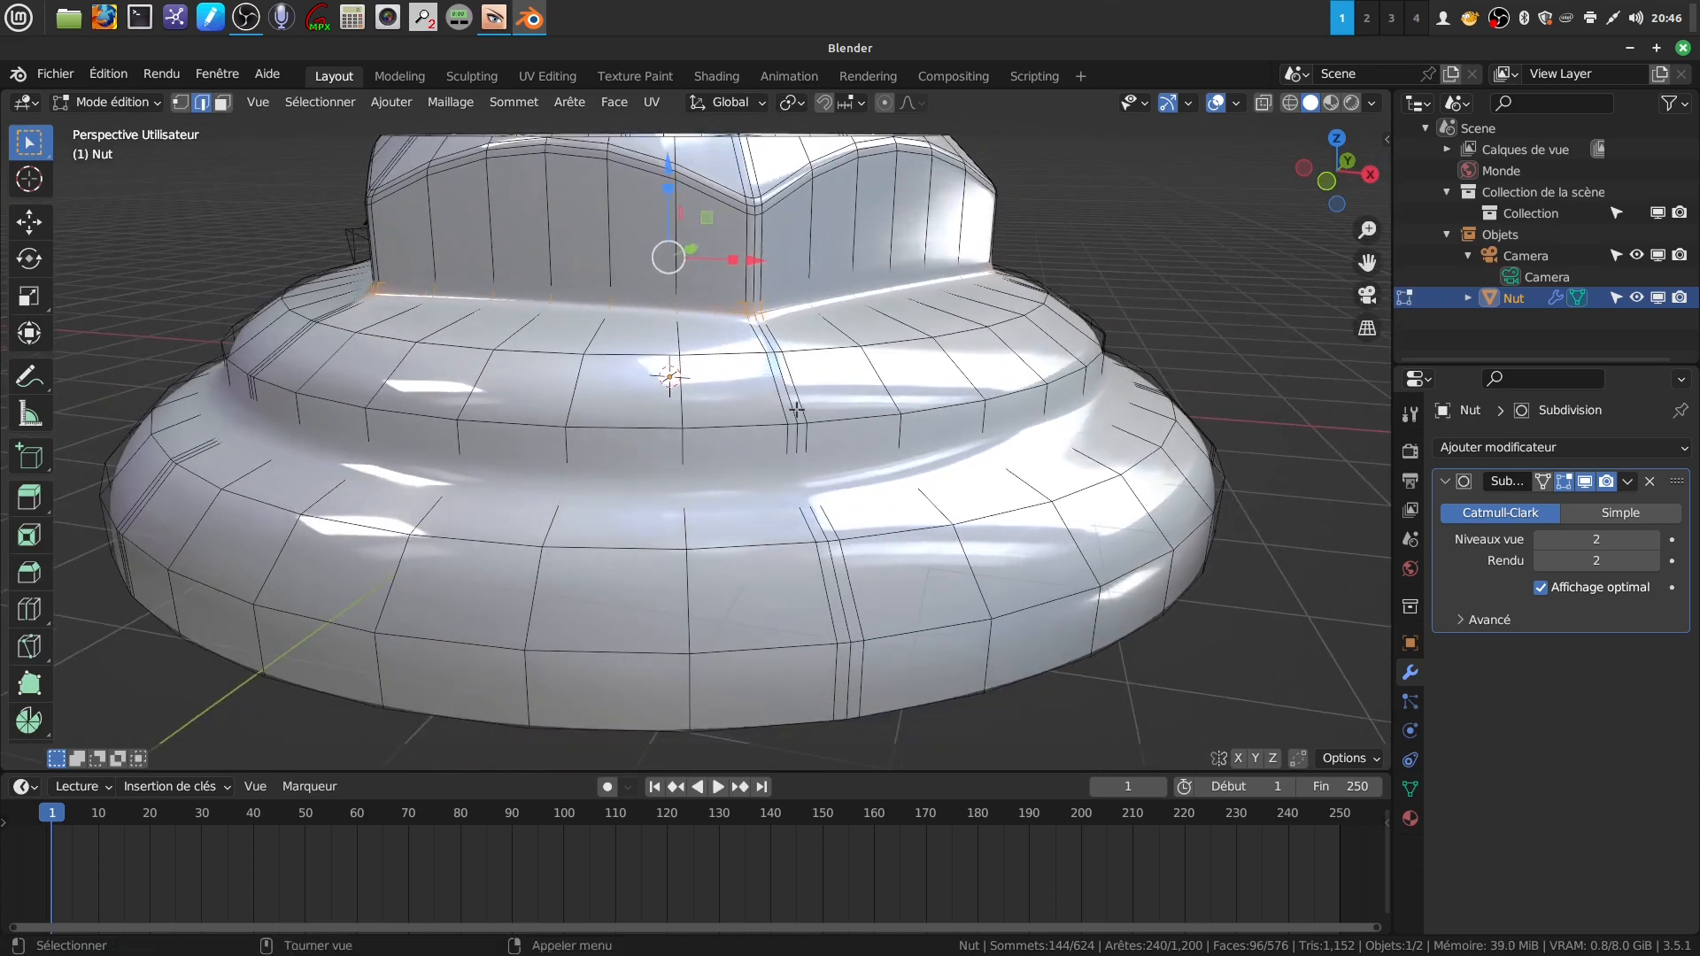
scroll(797, 409, down, 5)
shift+middle_drag(772, 497, 769, 467)
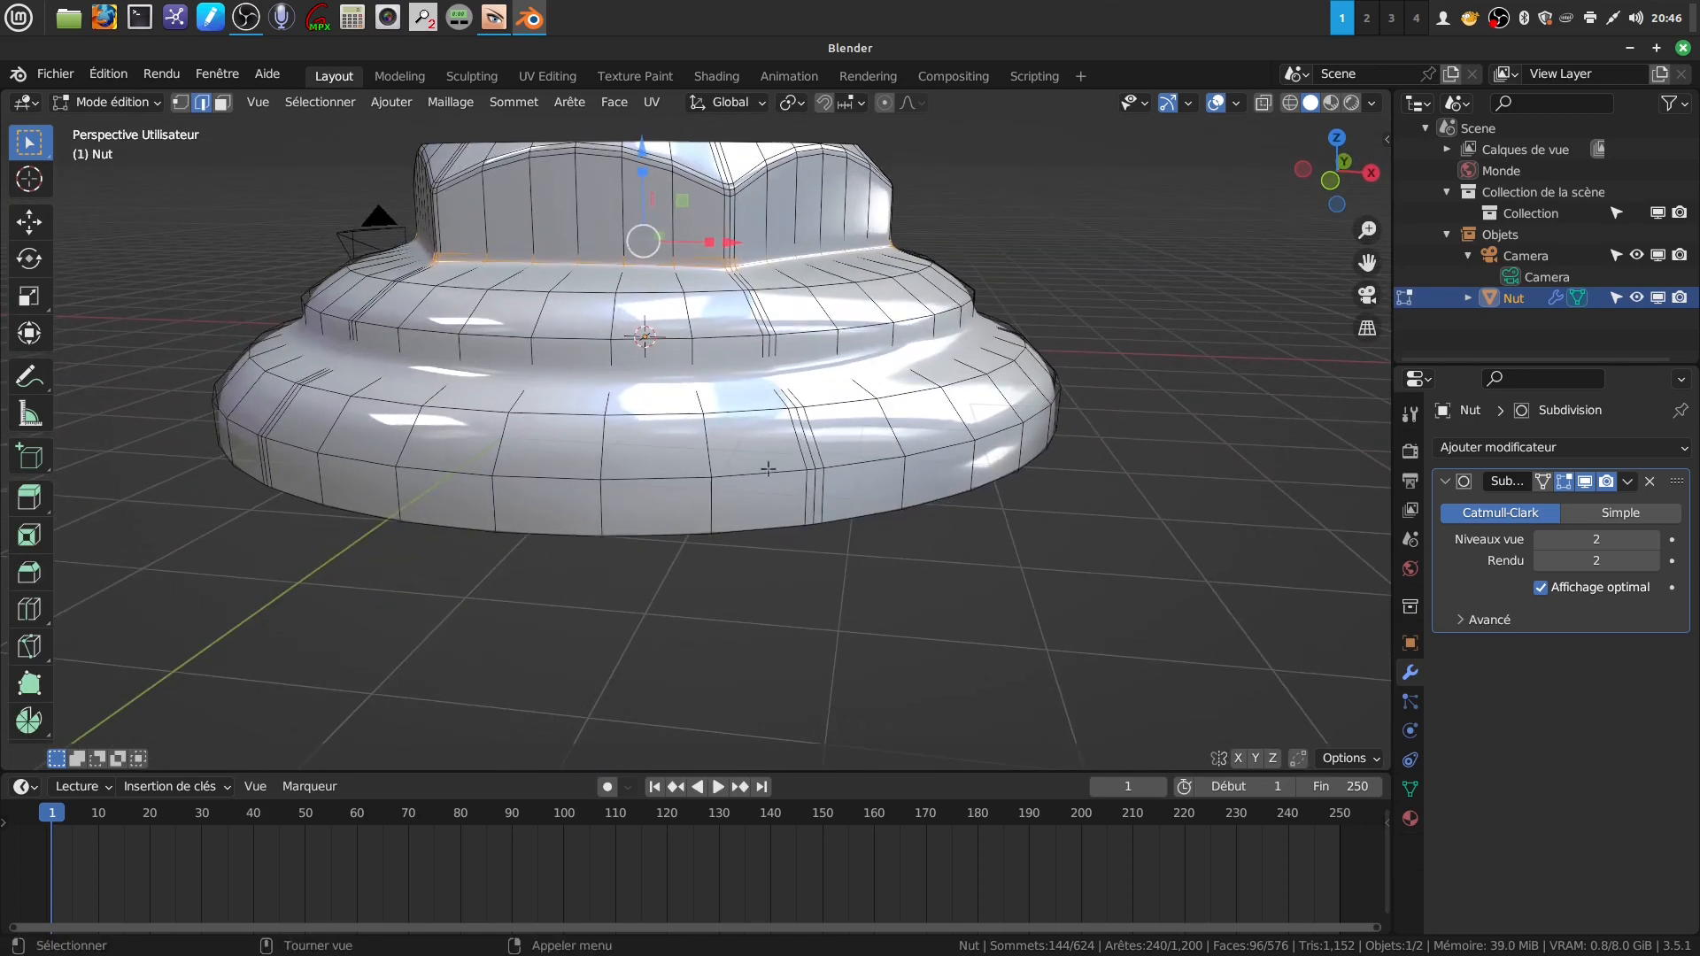
scroll(781, 315, up, 3)
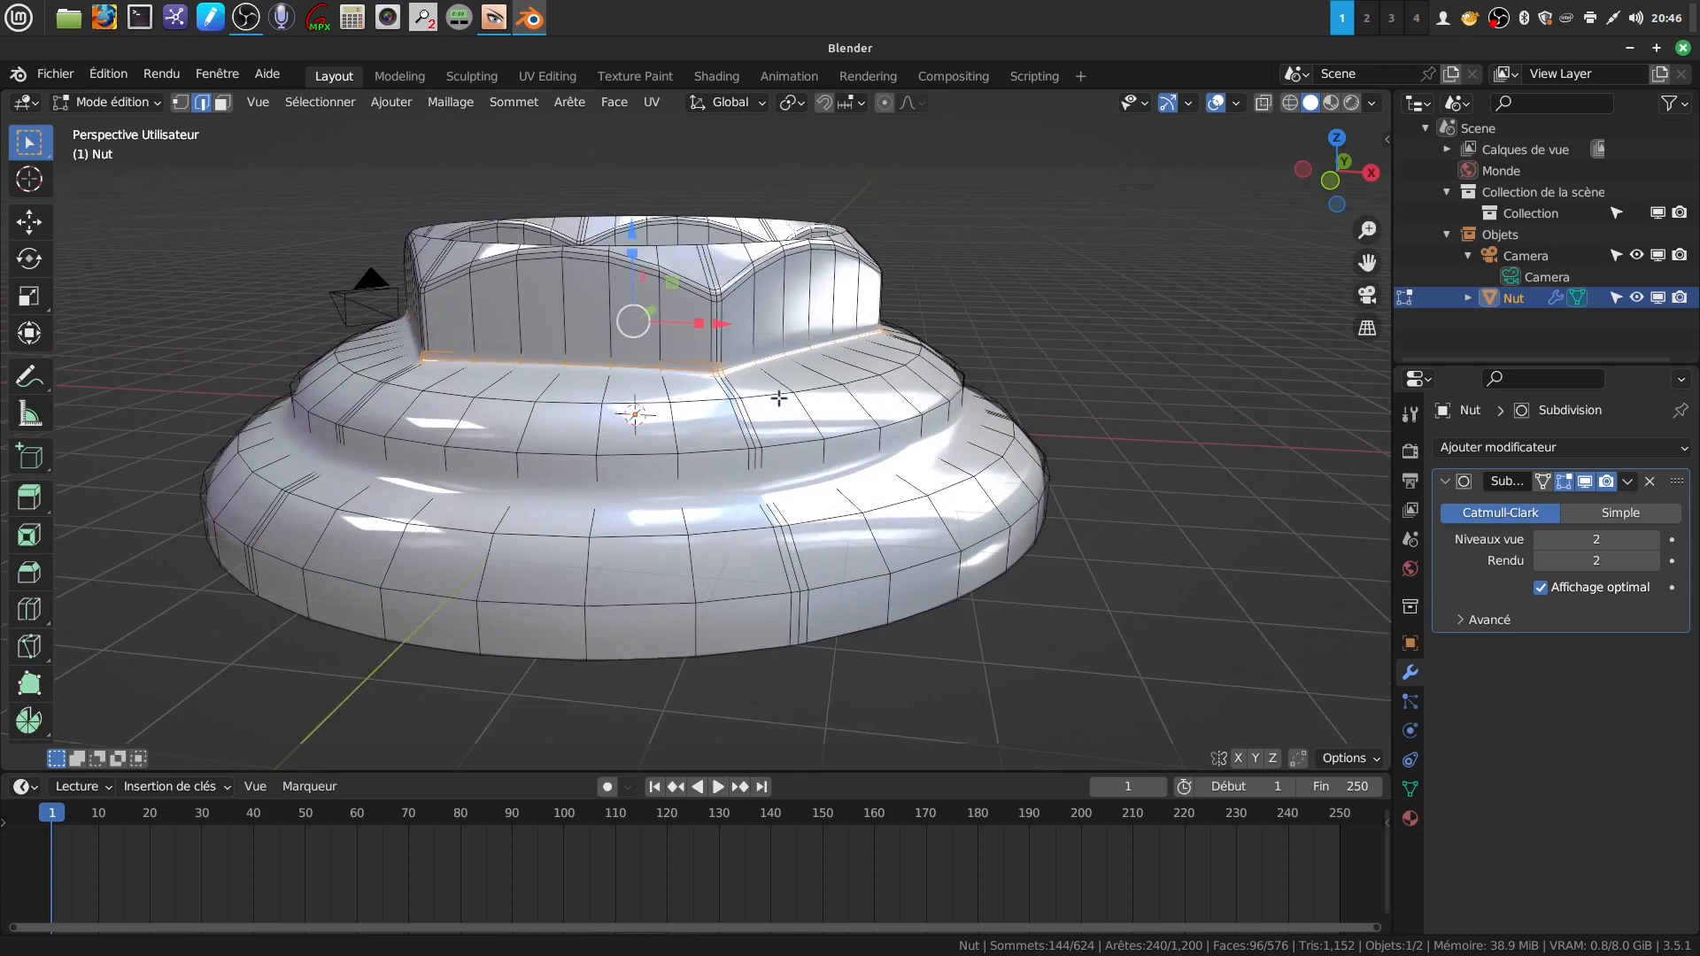
scroll(795, 357, down, 2)
middle_drag(795, 357, 739, 370)
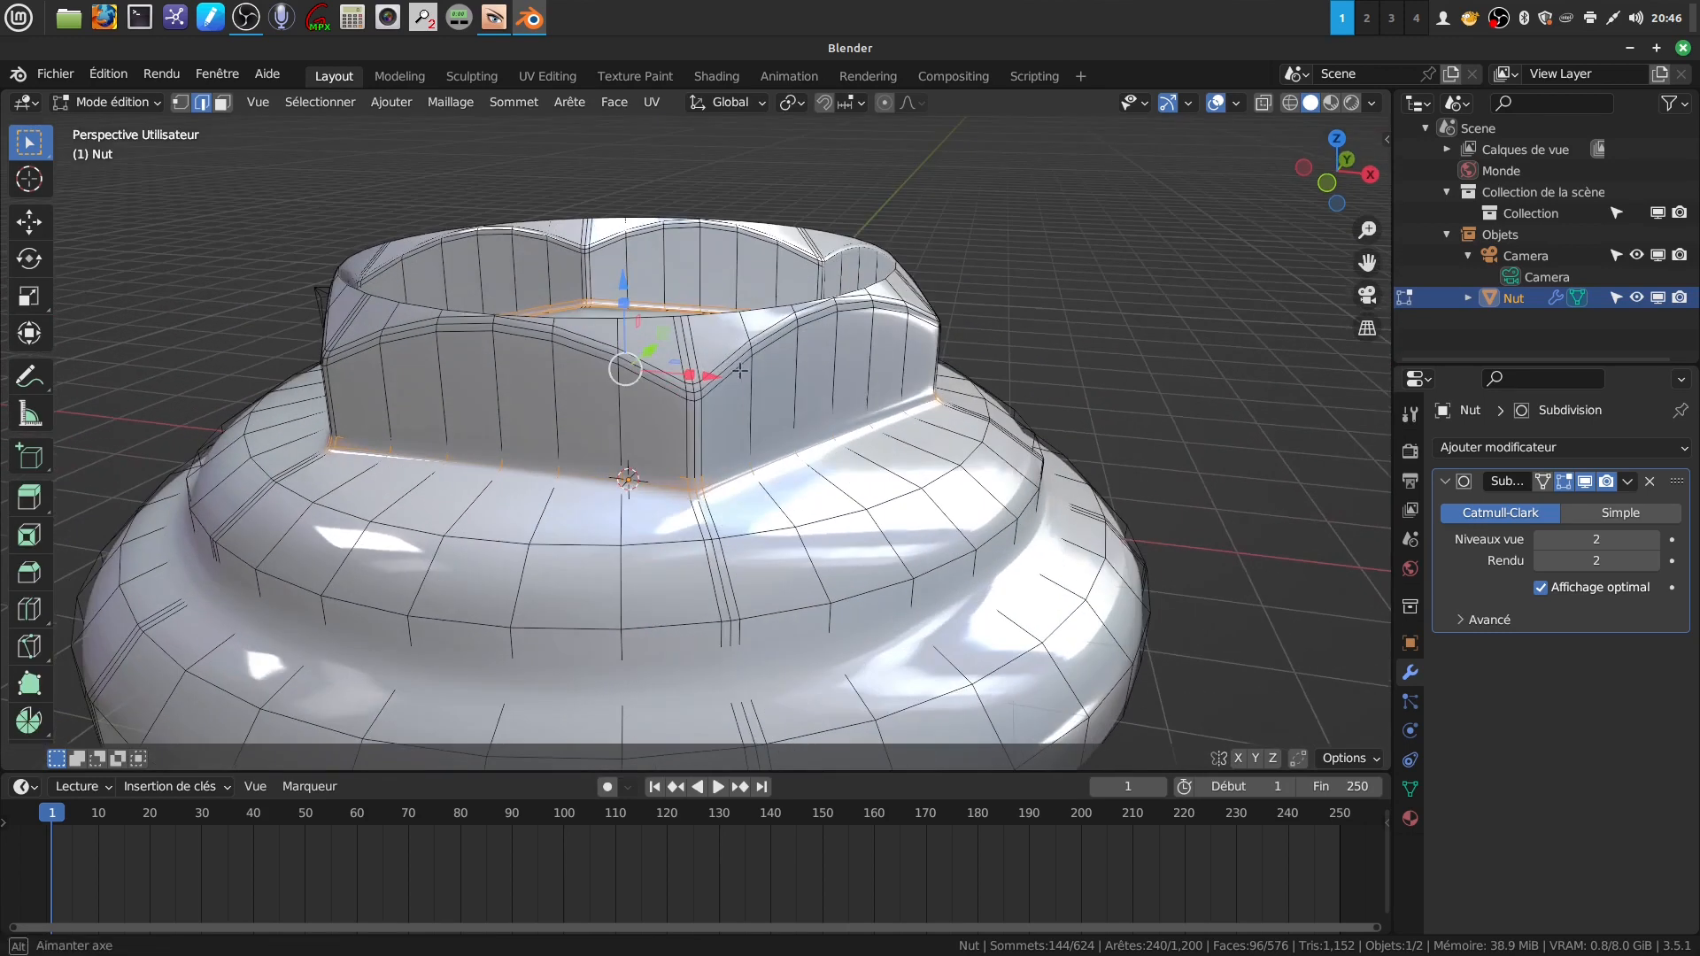
- Distribute the vertices of the hexagonal body's circular top opening loop evenly with LoopTools Space
alt+click(712, 317)
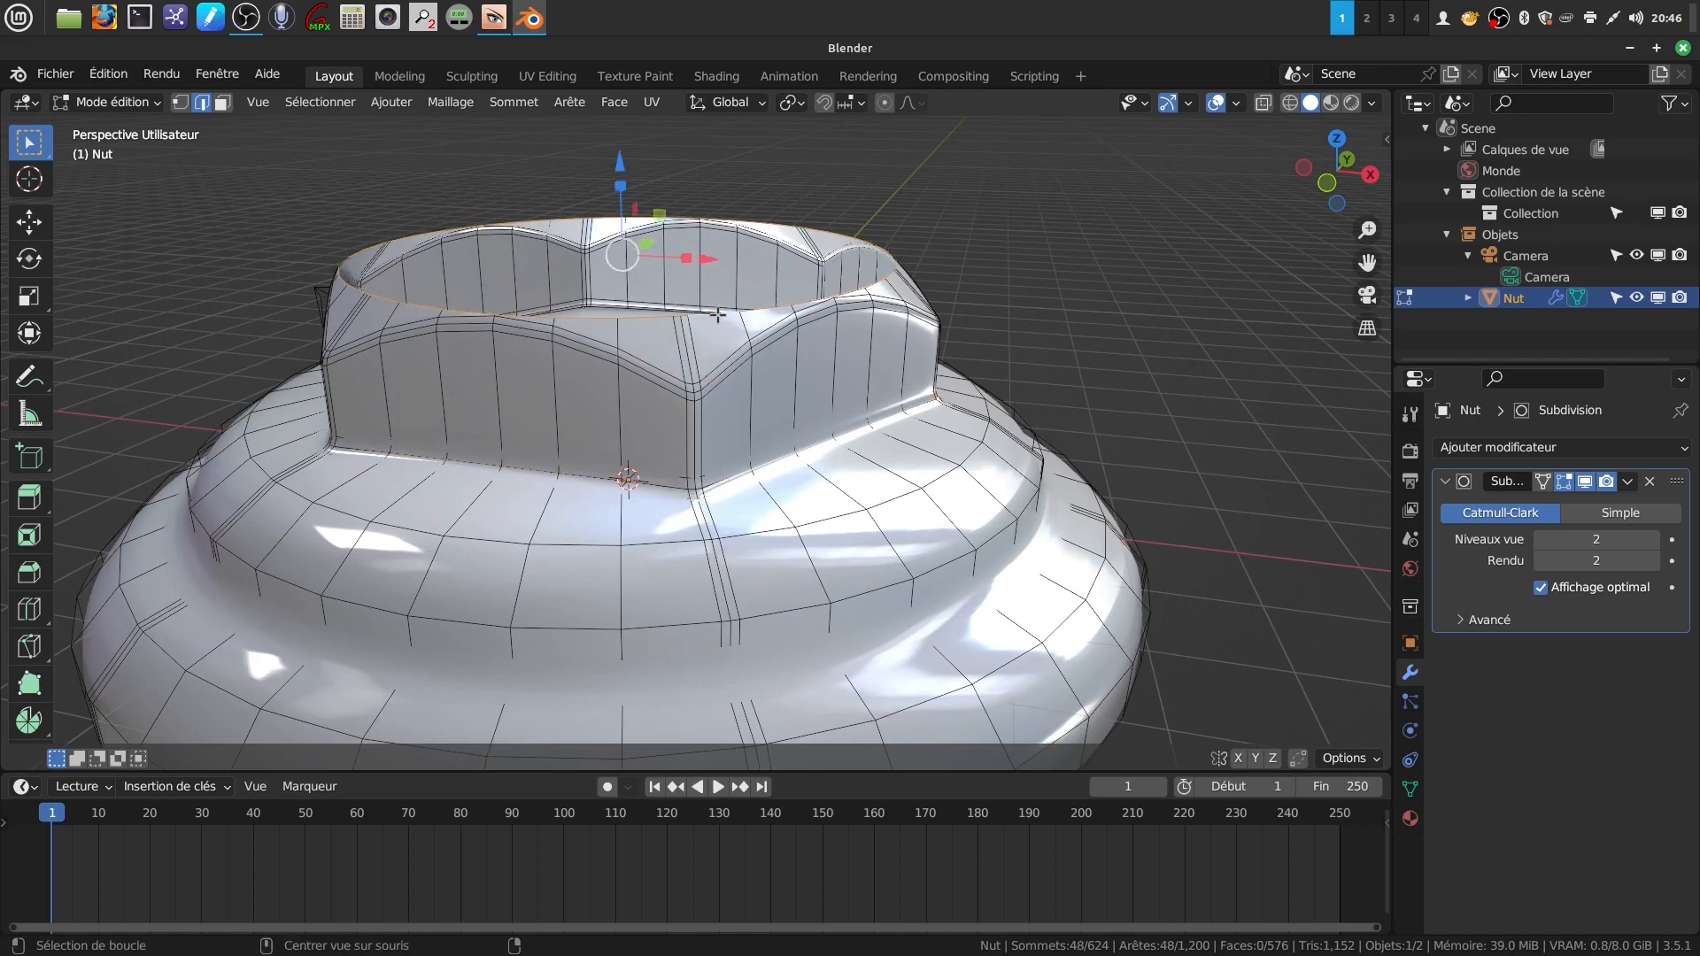
right_click(1107, 241)
mouse_move(1027, 241)
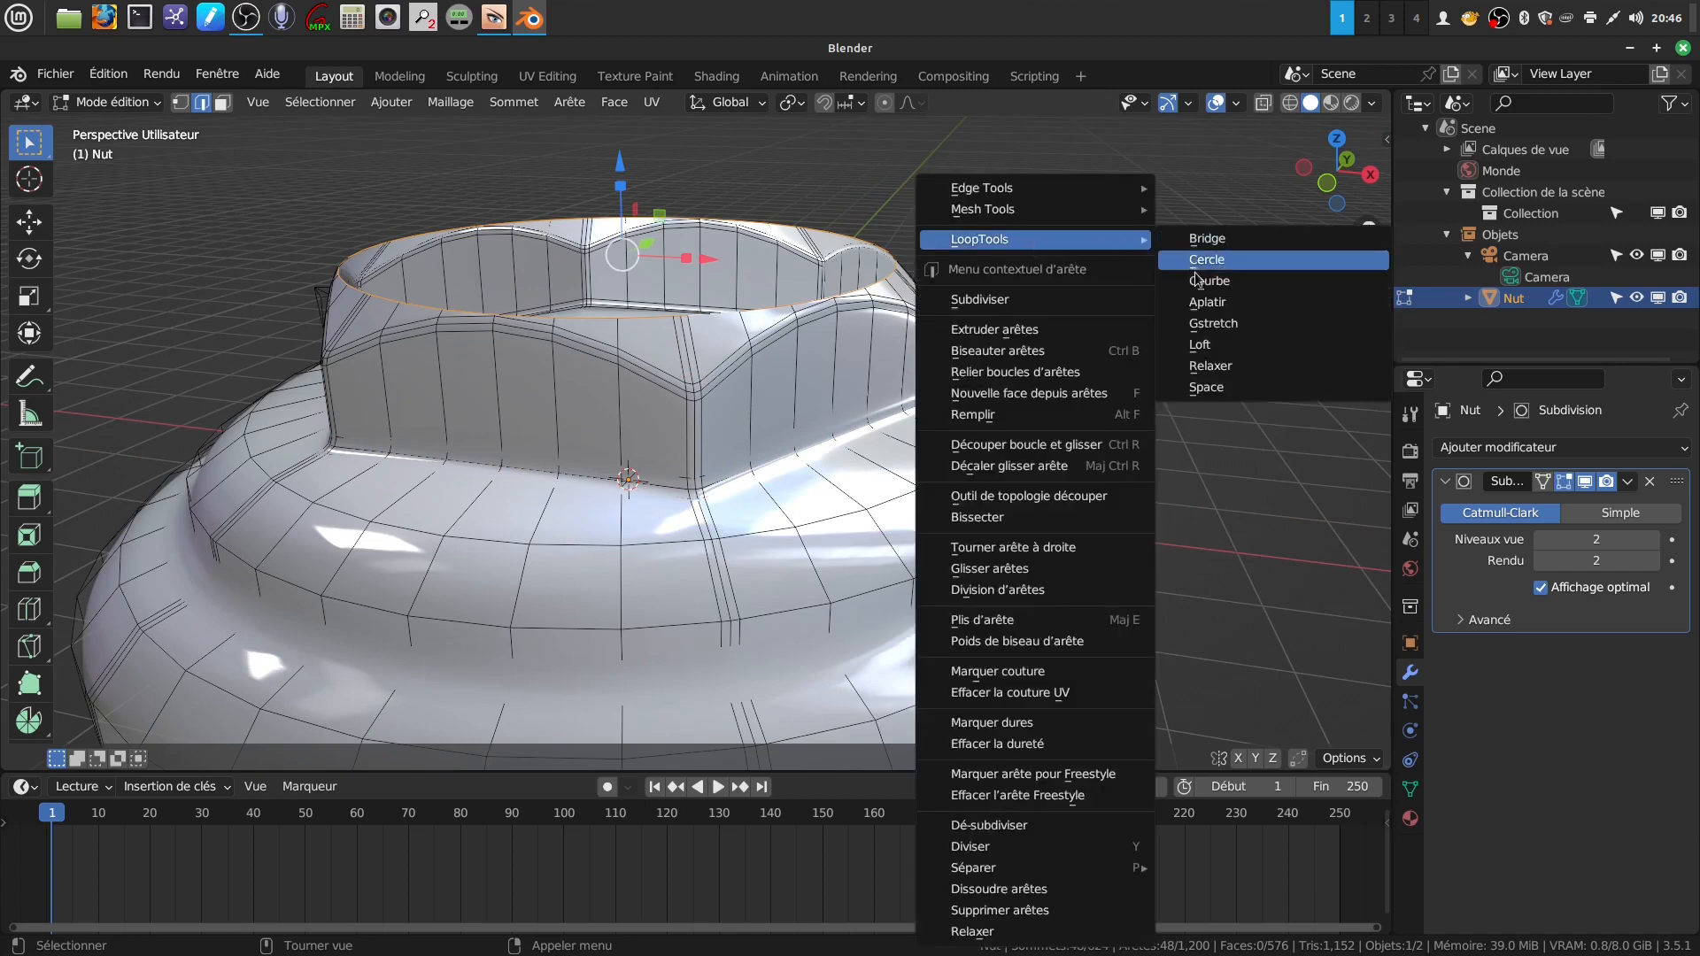
click(1223, 384)
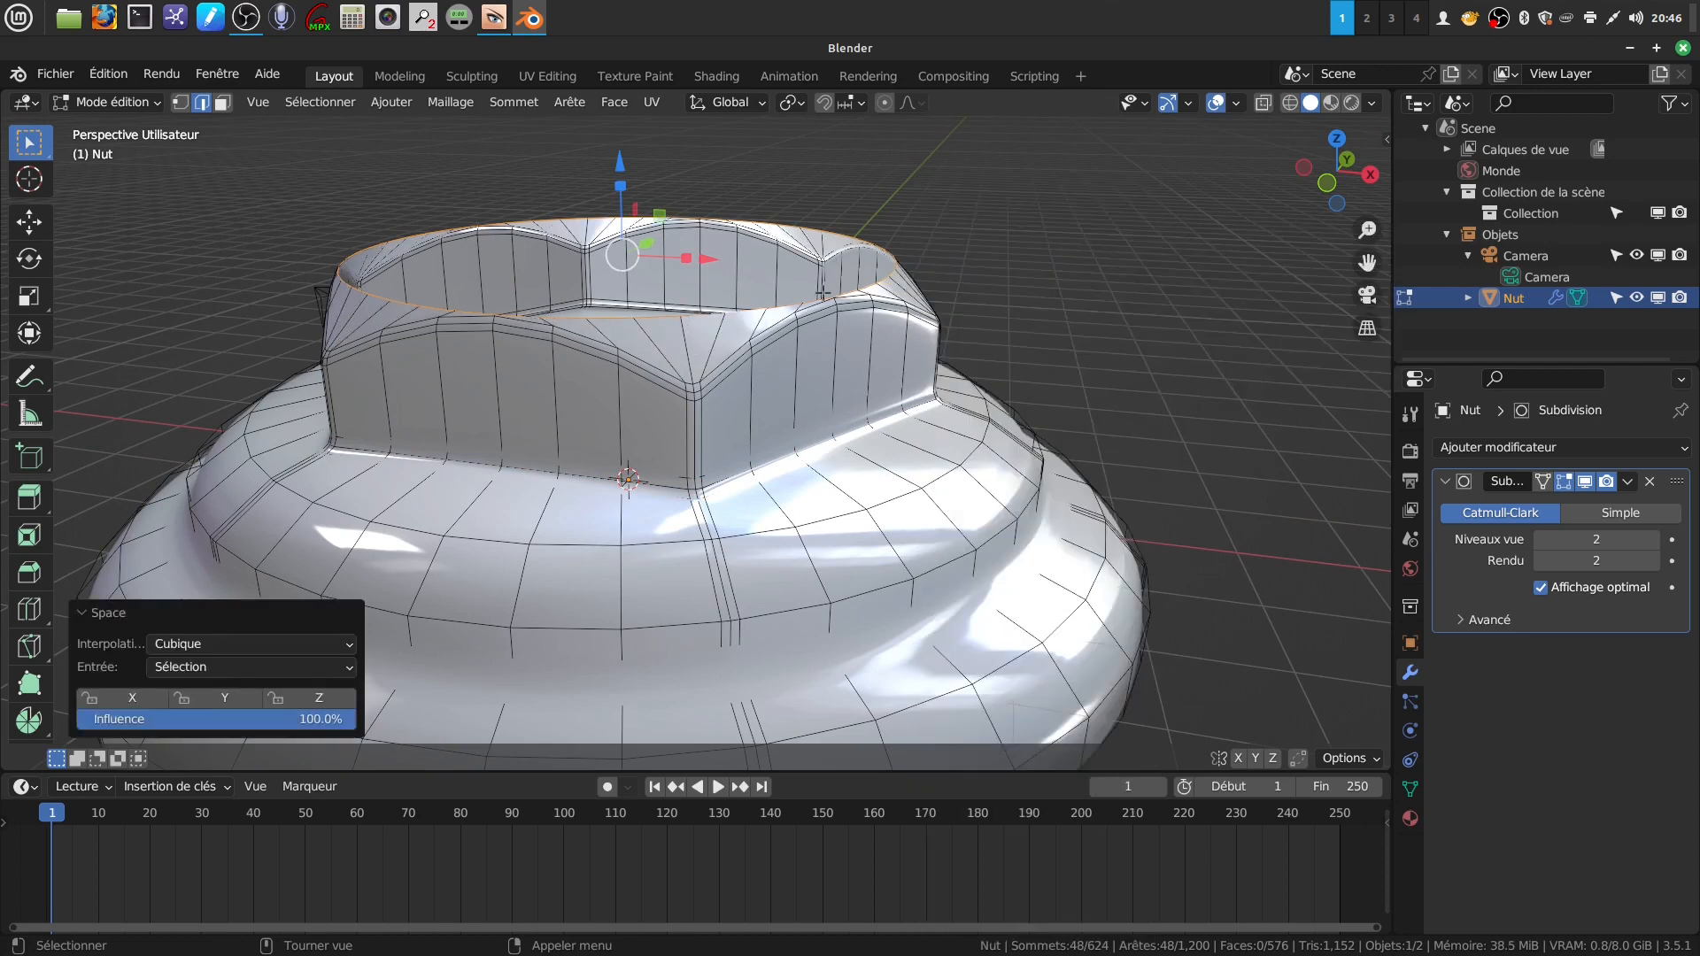
scroll(803, 398, down, 1)
shift+middle_drag(767, 380, 725, 333)
key(Tab)
key(Tab)
- Apply LoopTools Space to the first circular edge loop around the foot of the hexagonal body, on the upper flange tier
shift+middle_drag(797, 478, 789, 408)
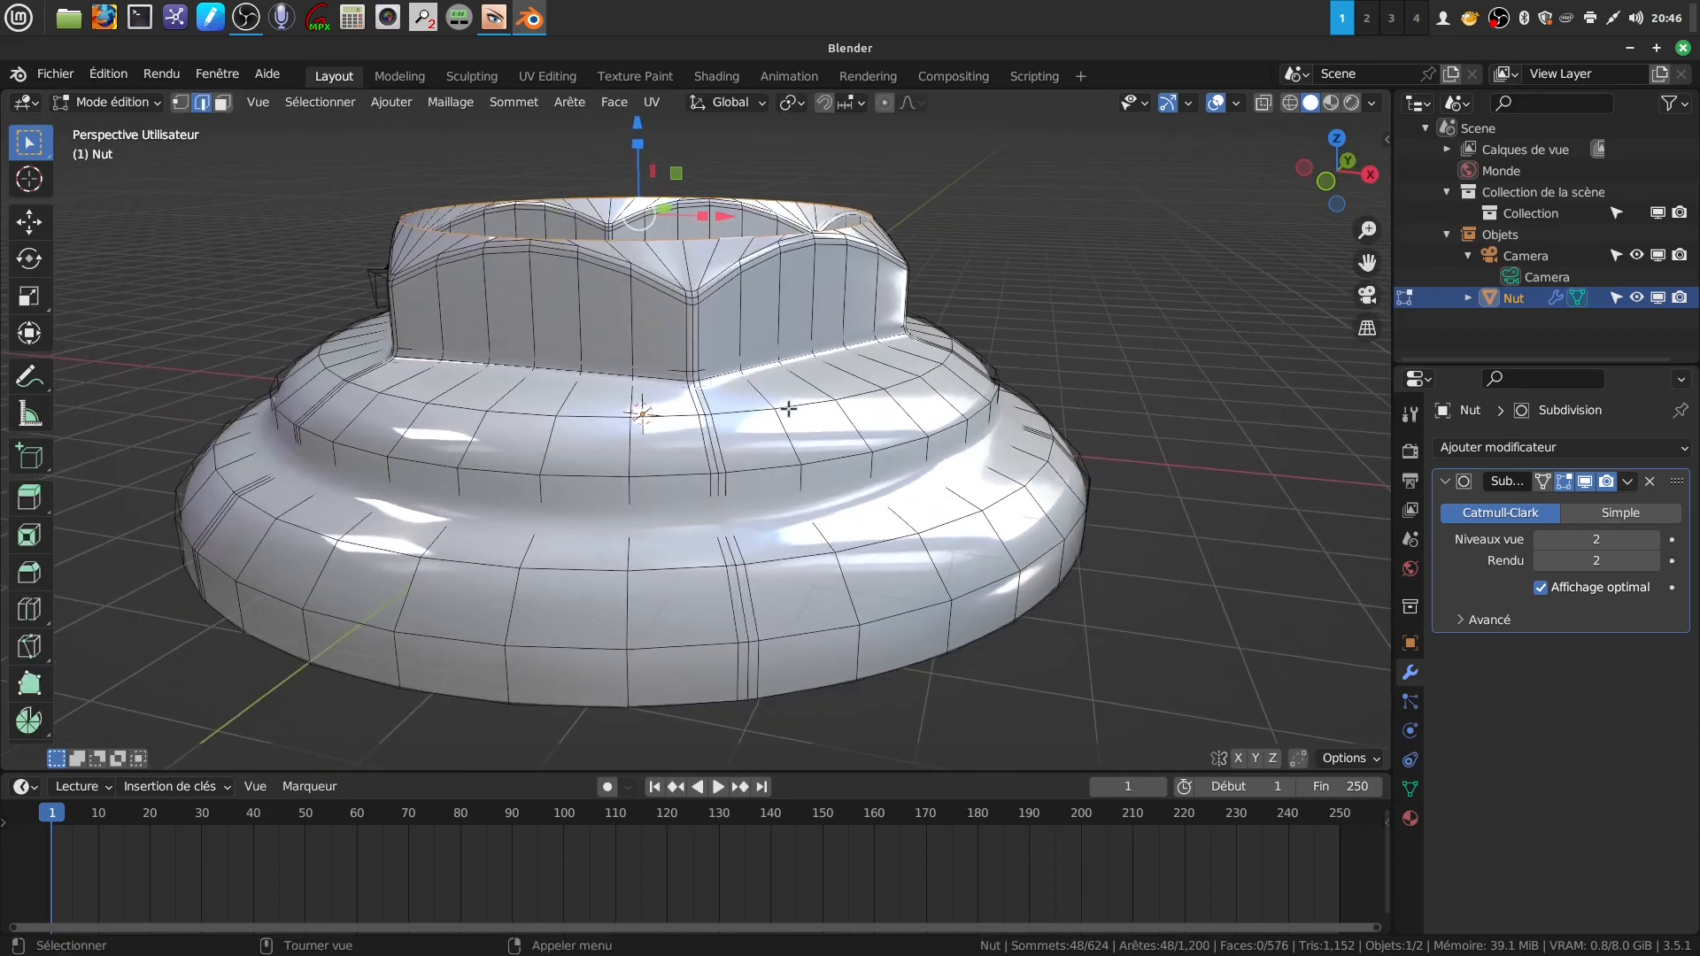
alt+click(803, 406)
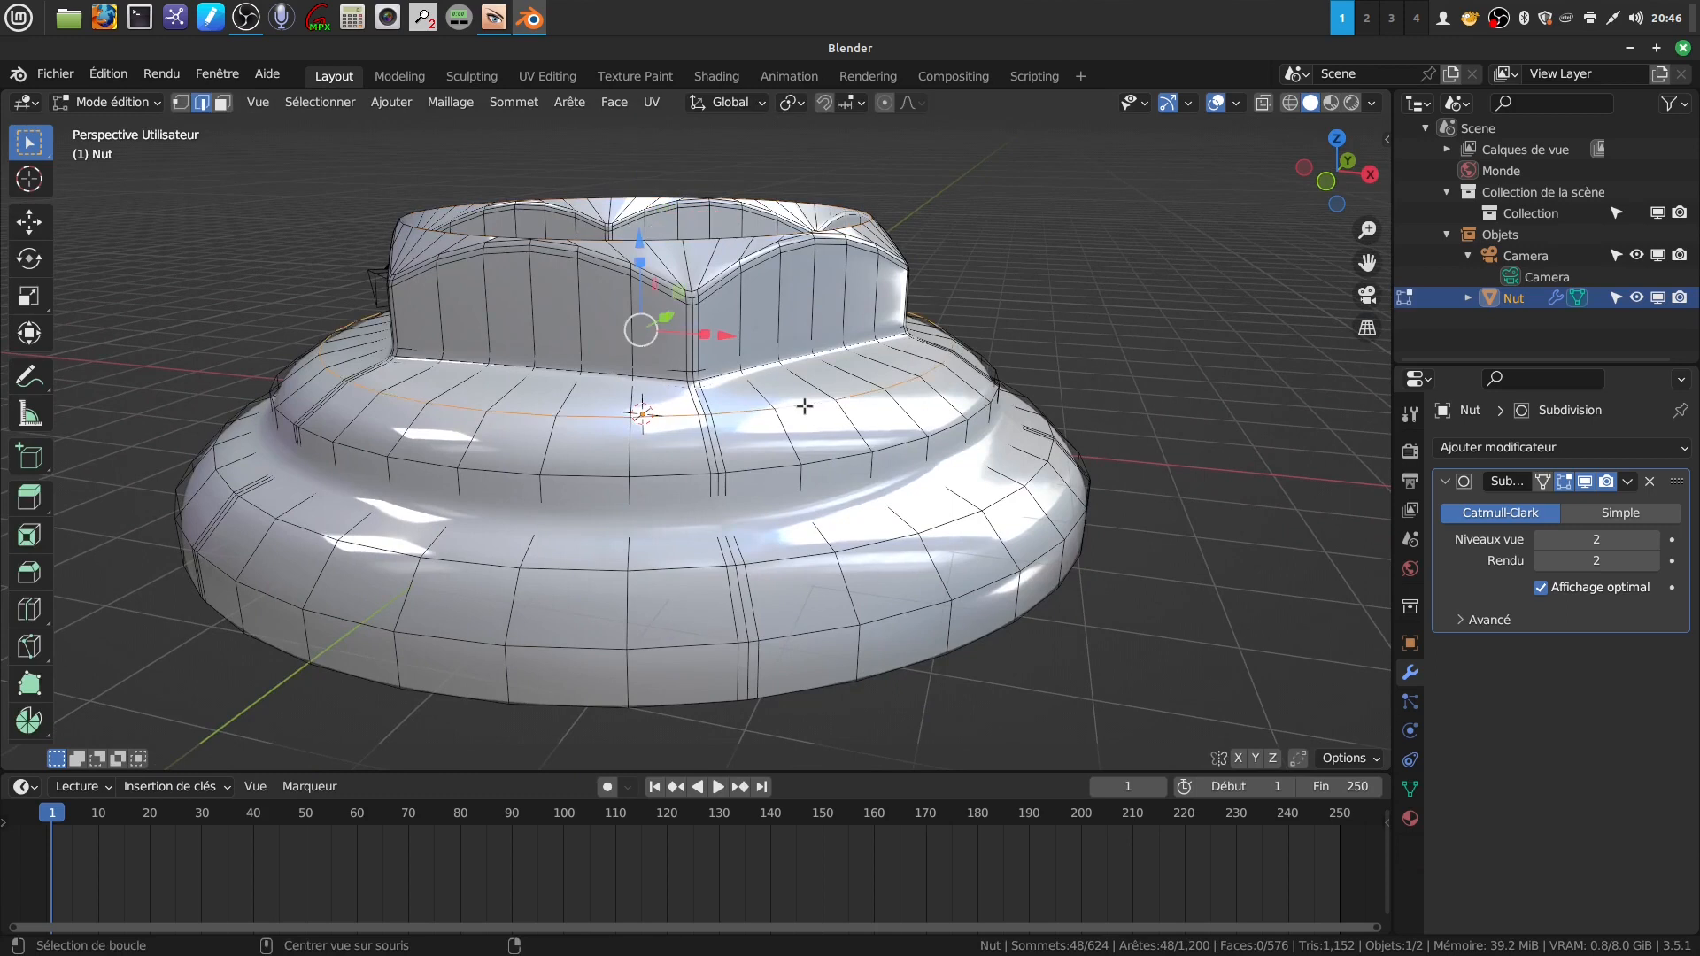
right_click(1132, 277)
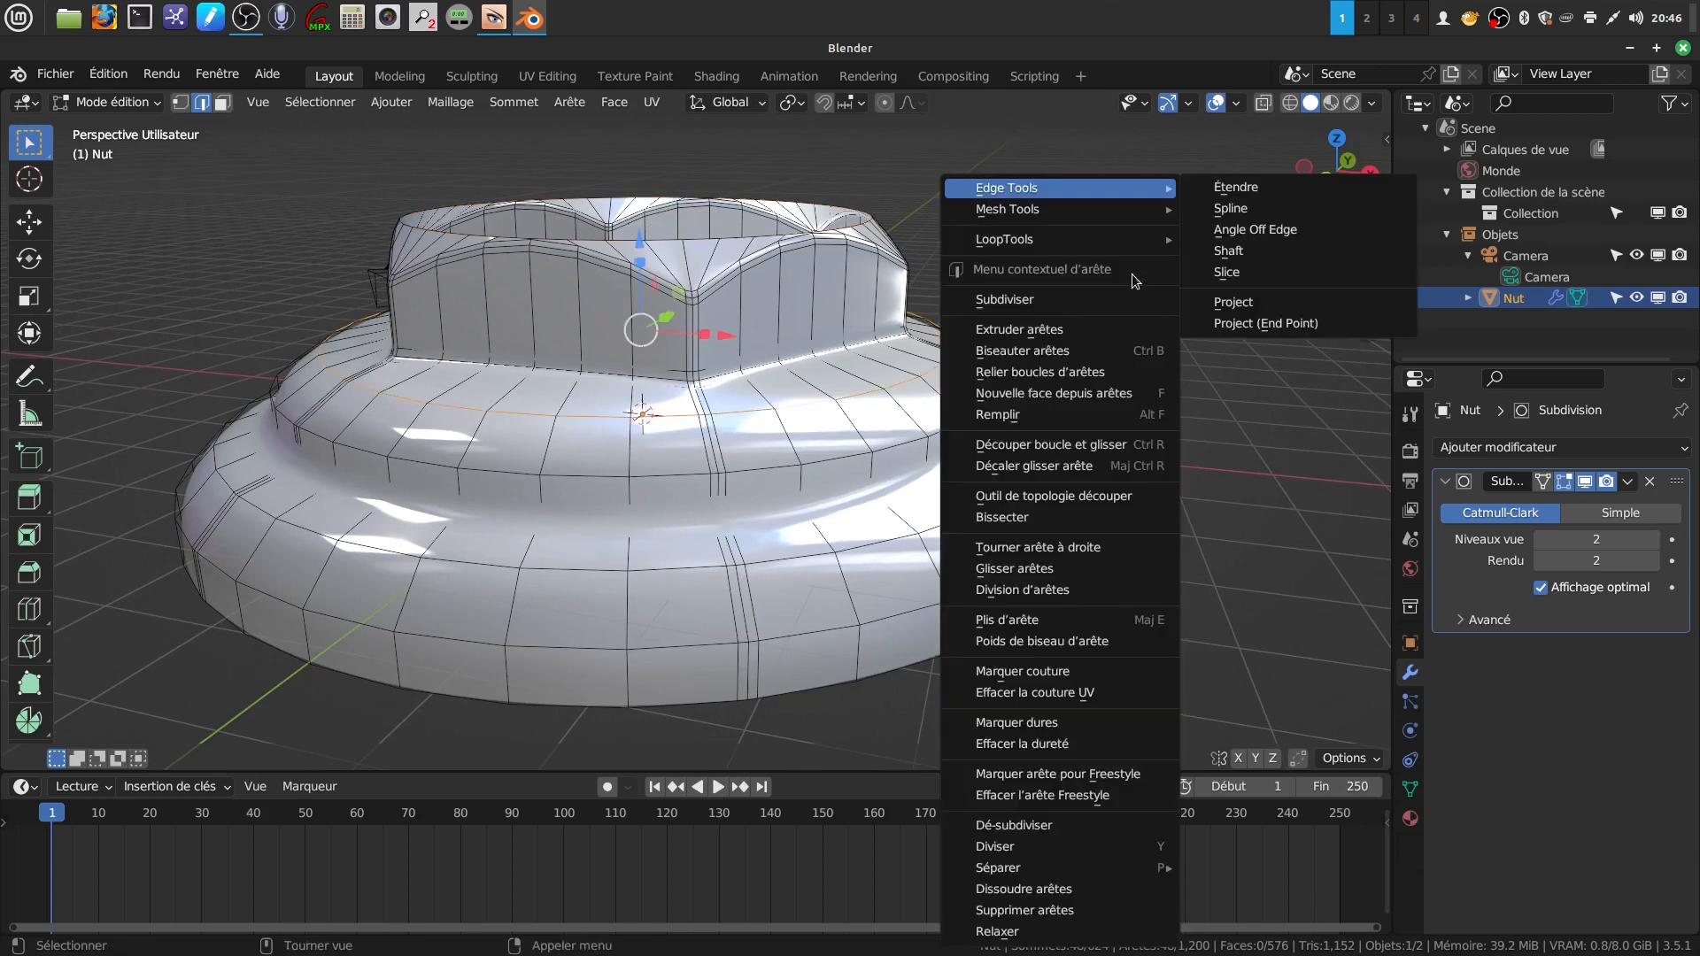
mouse_move(1037, 241)
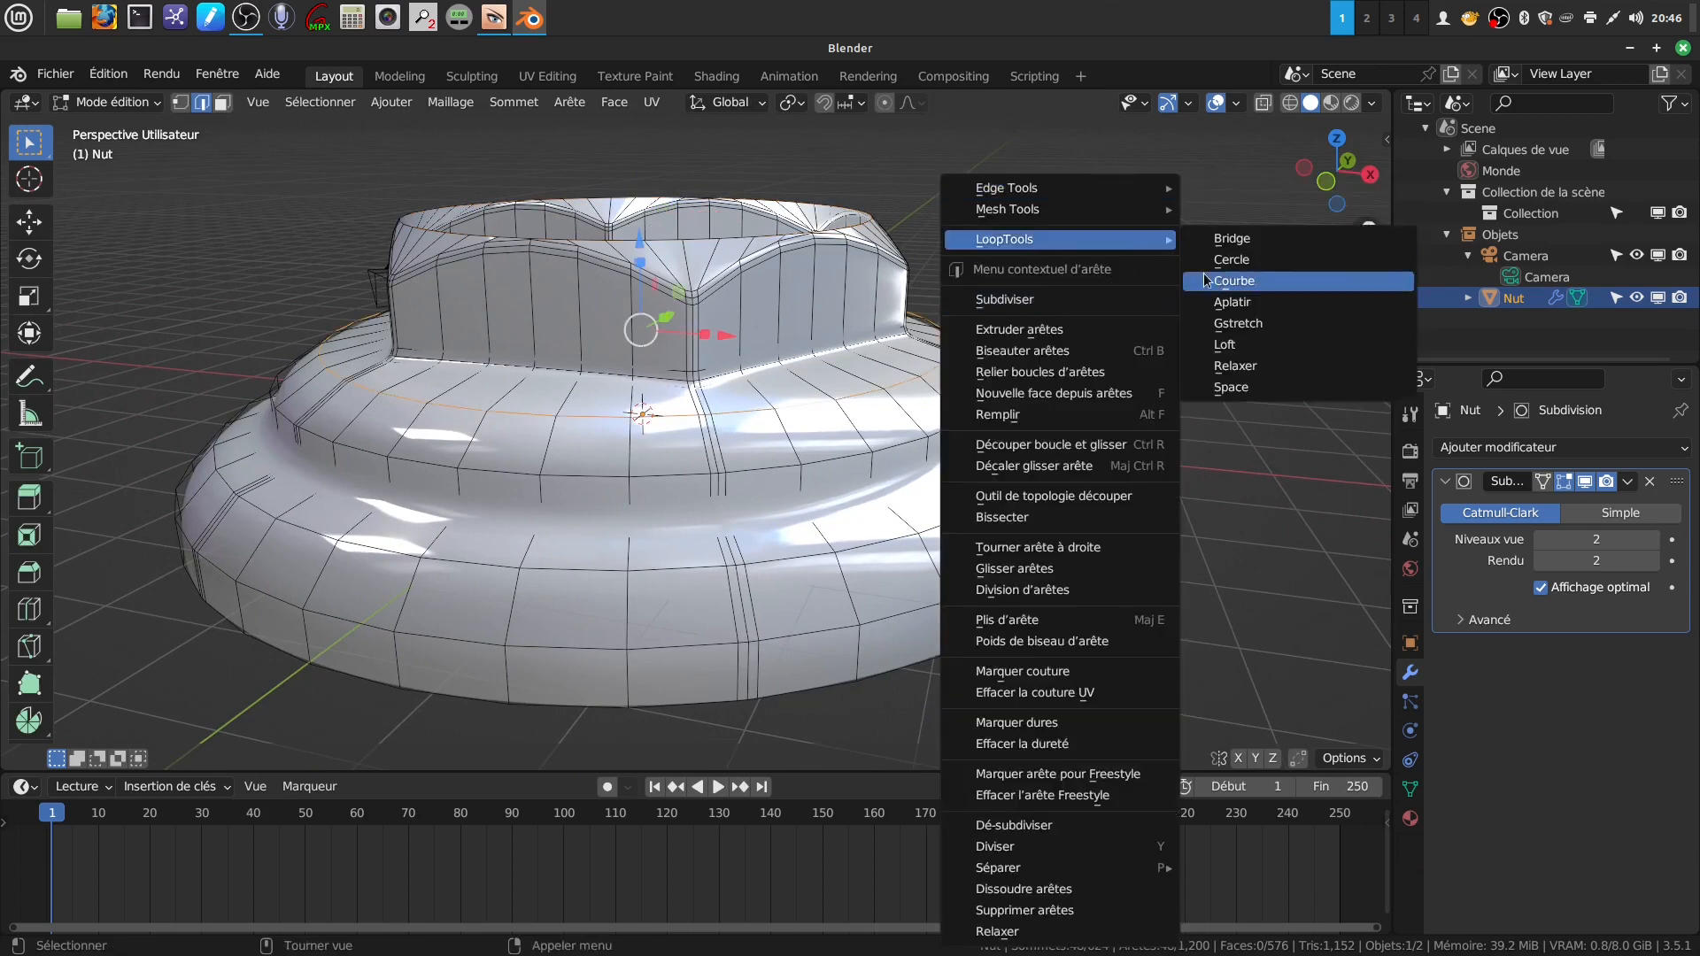
click(1261, 389)
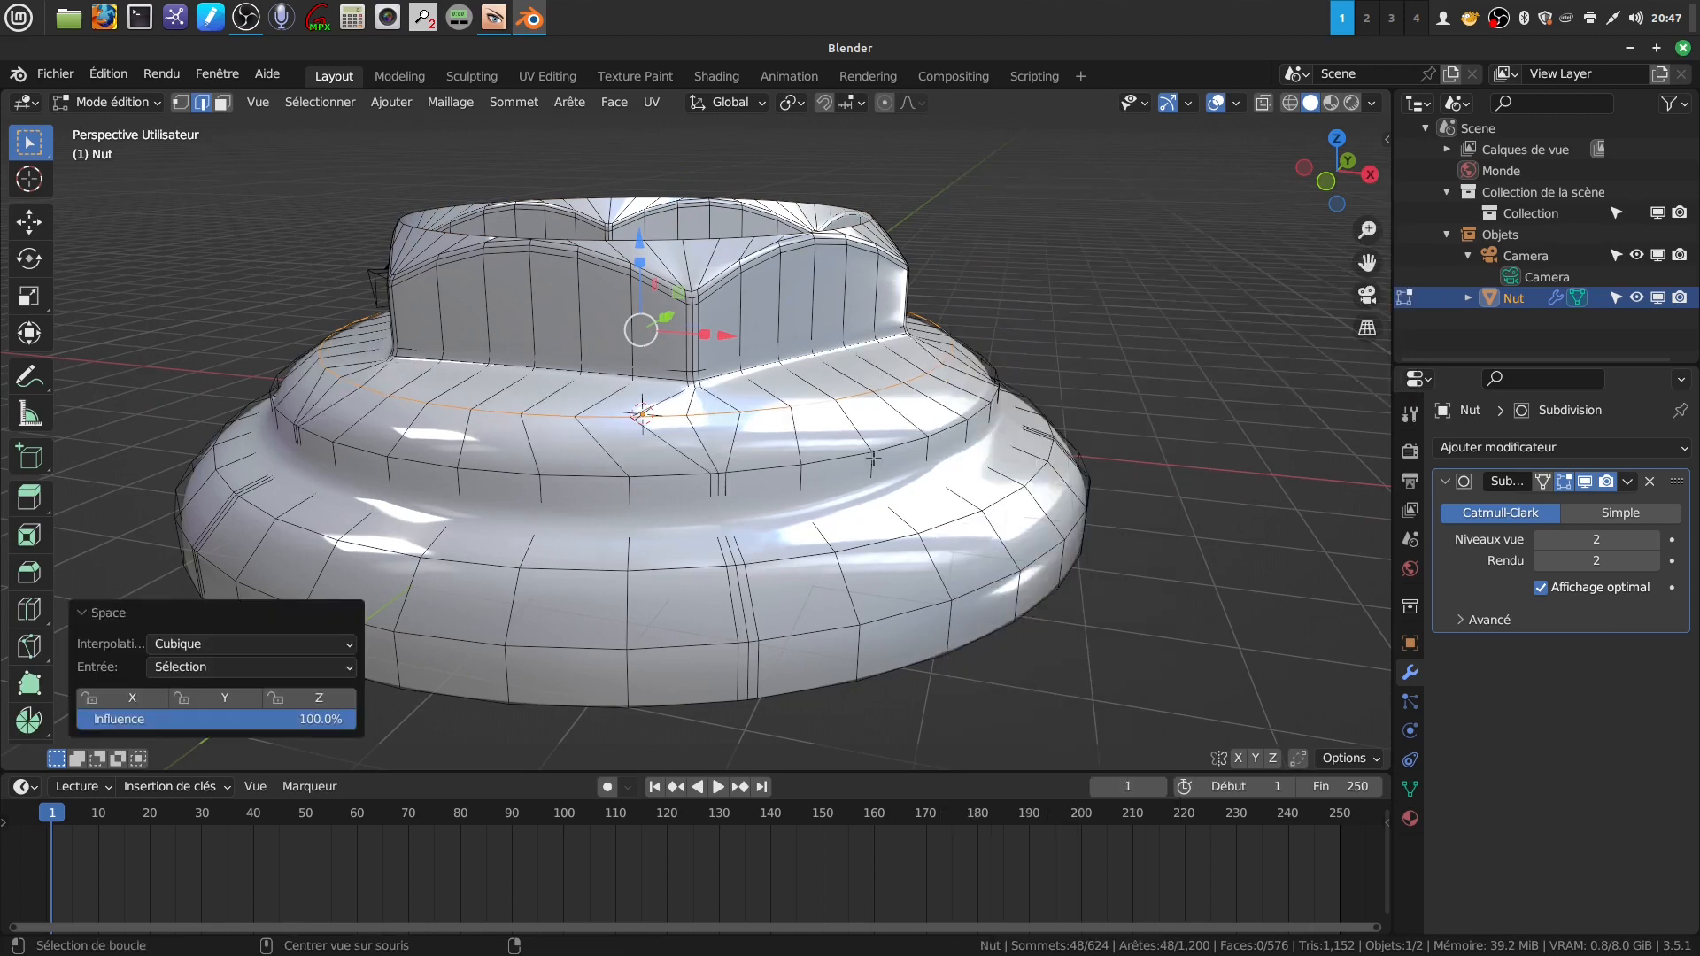
- Apply LoopTools Space to the next edge loop down, at the outer edge of the upper flange tier
alt+click(846, 457)
right_click(1014, 241)
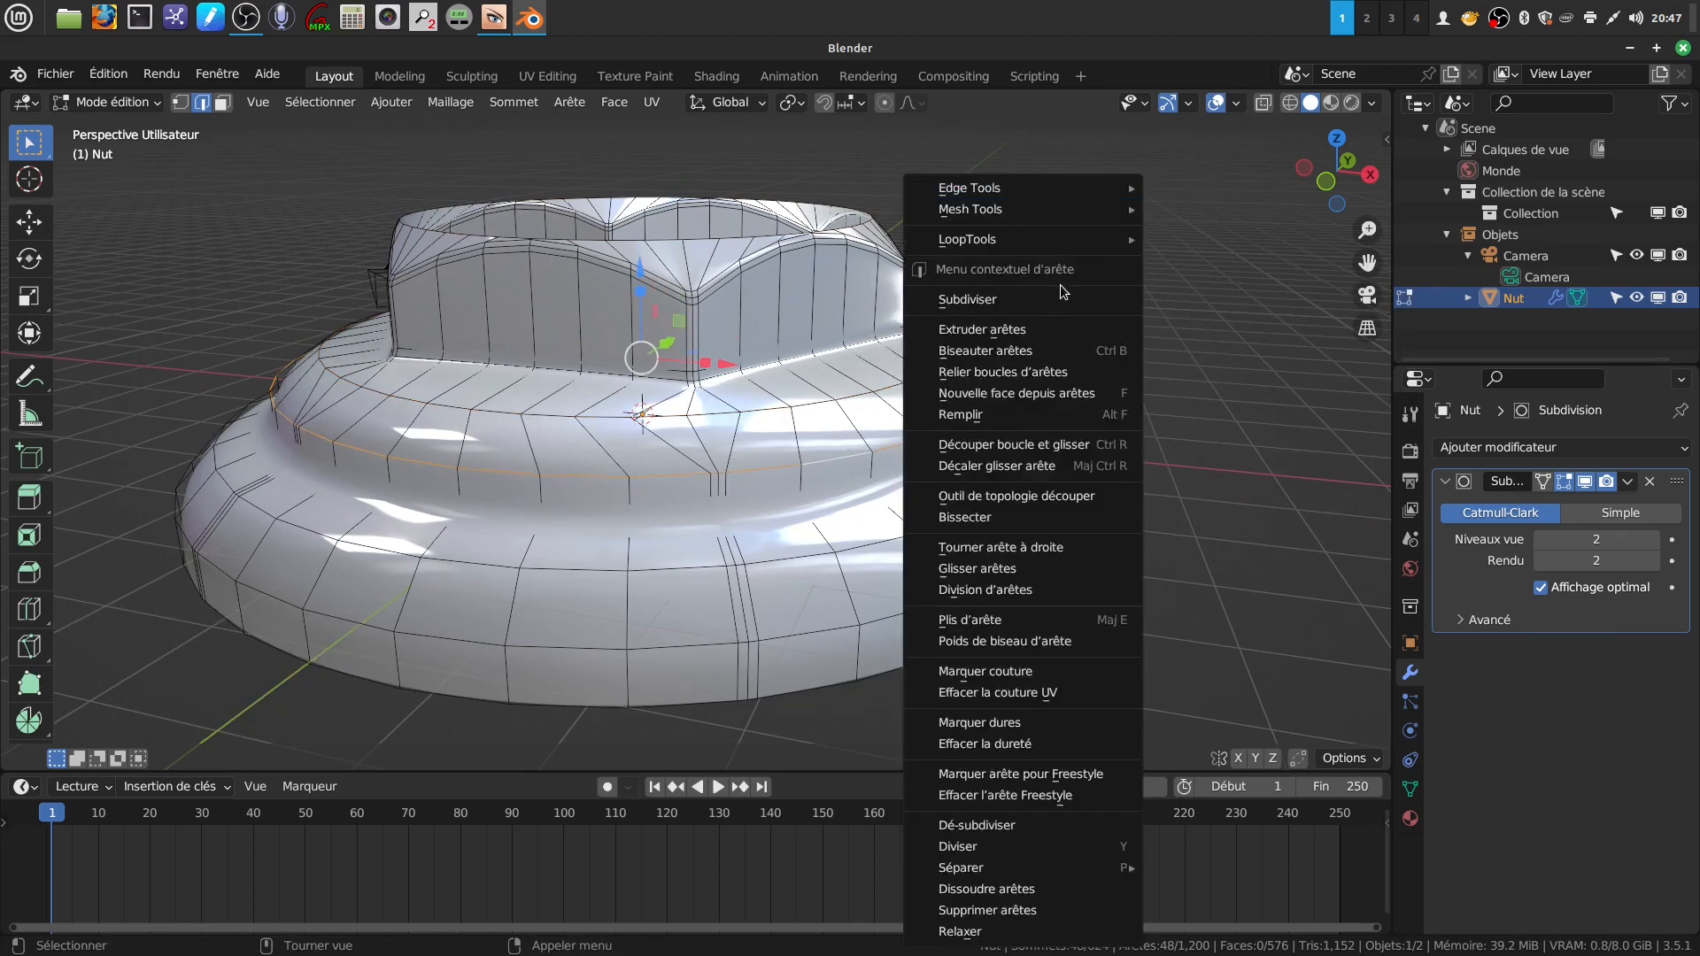
mouse_move(1015, 243)
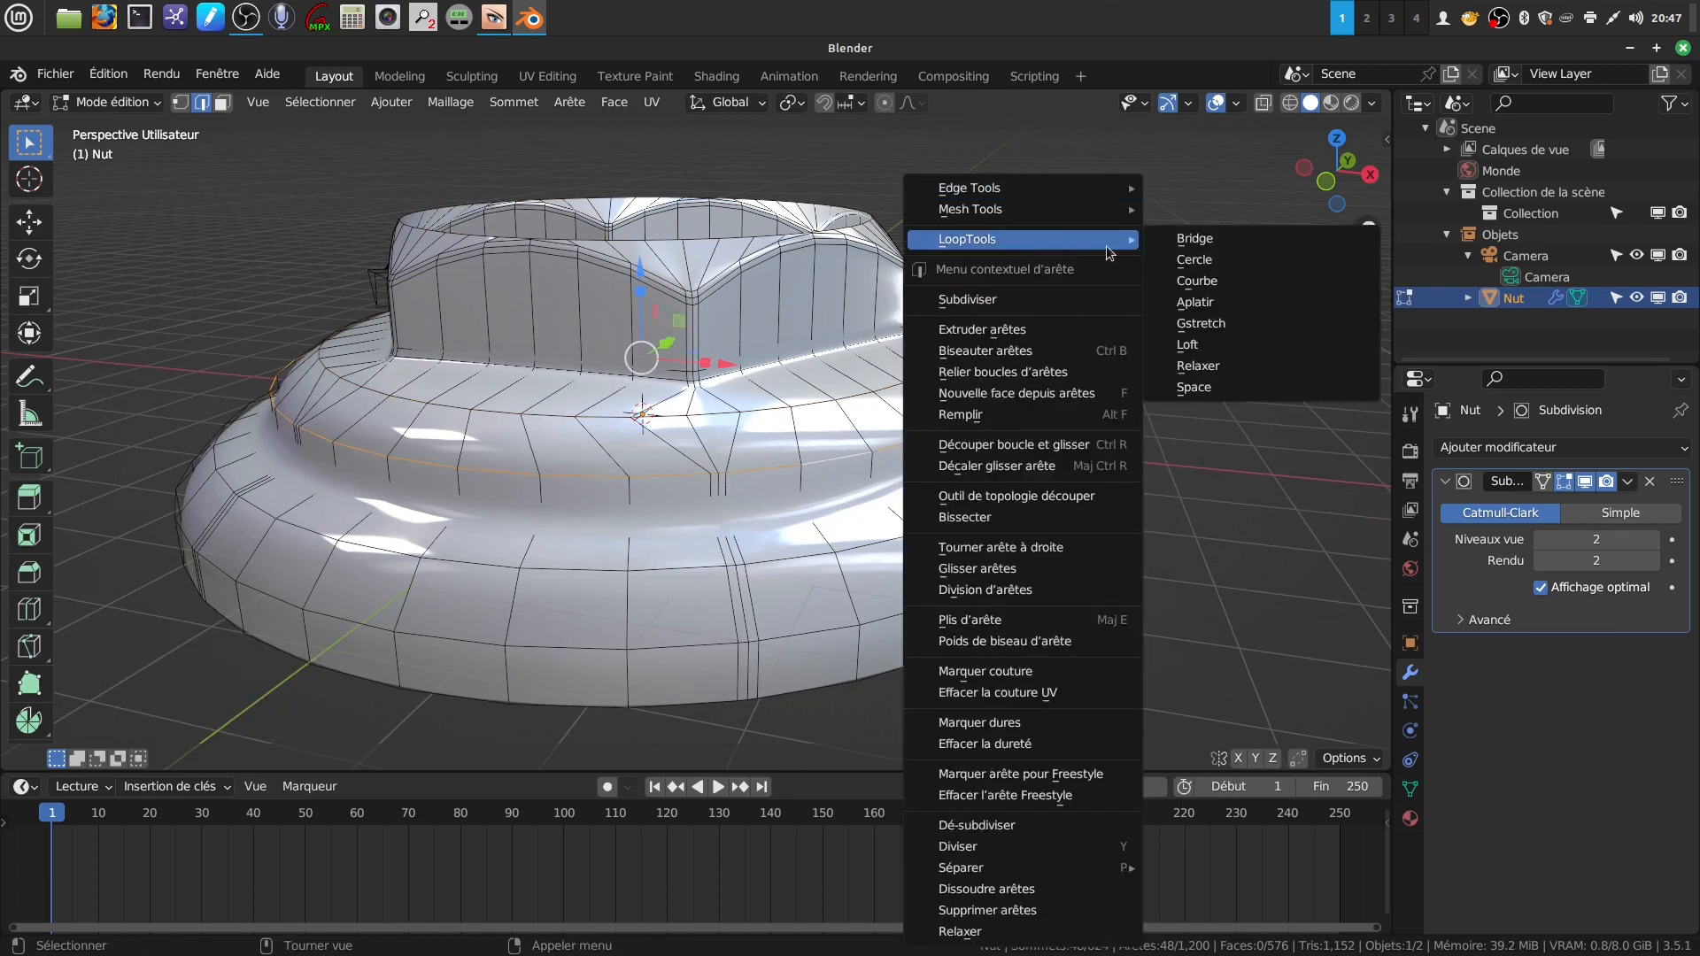
click(1199, 386)
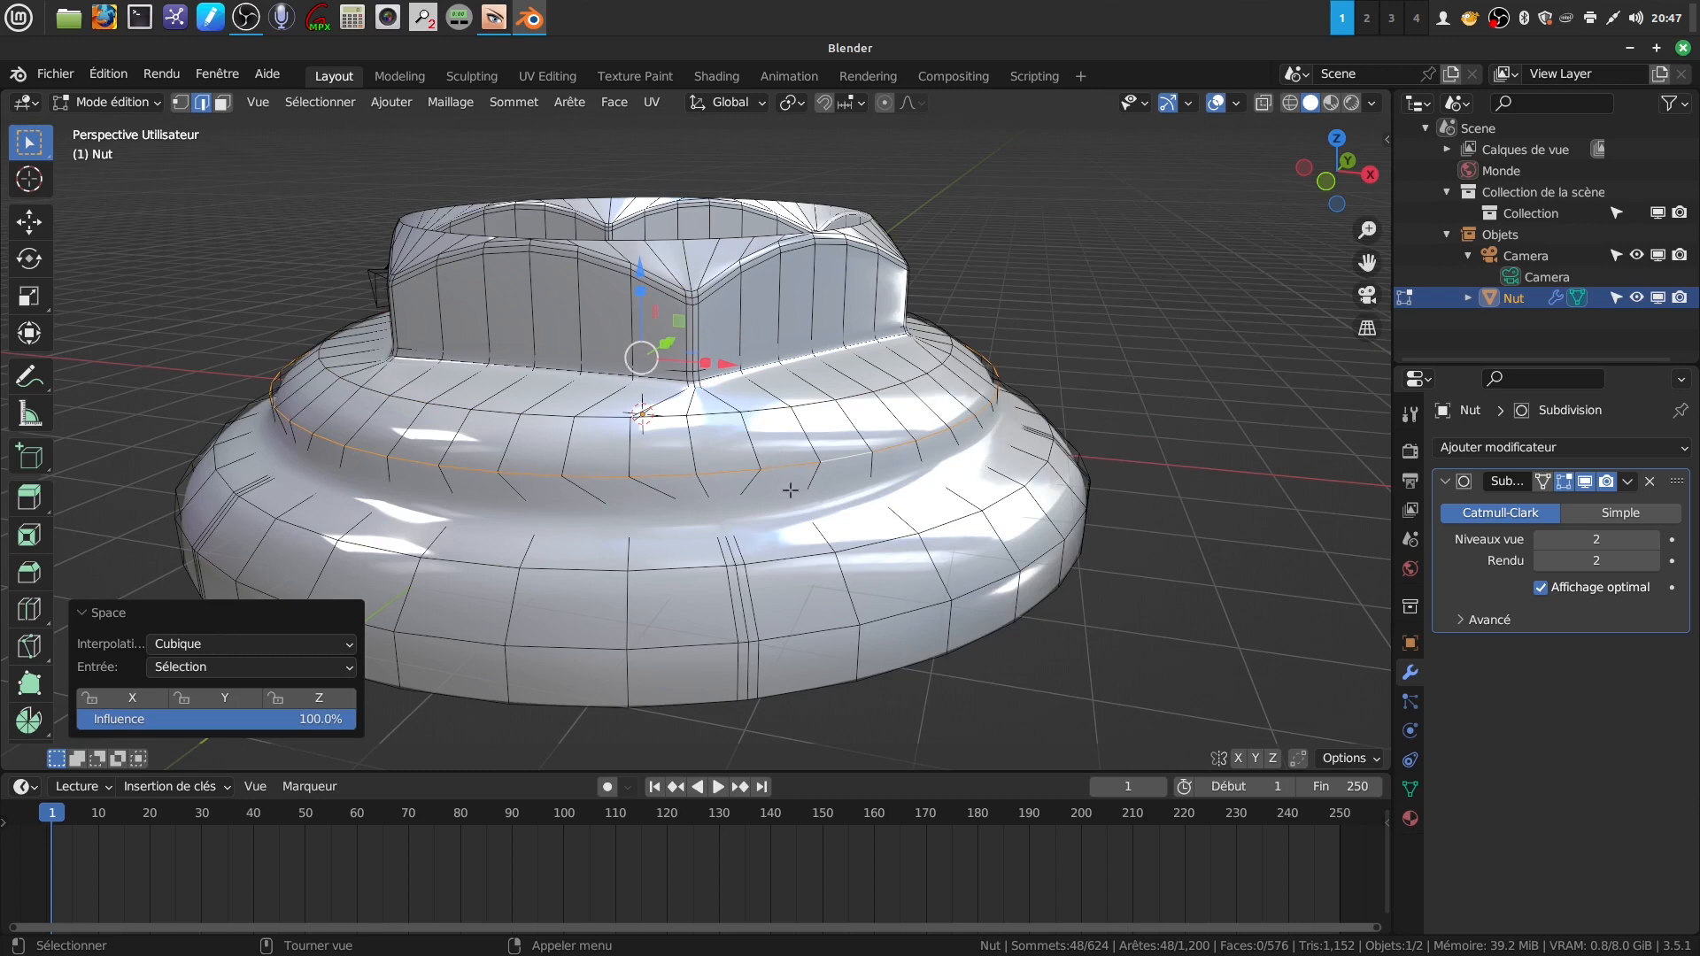
- Turn off the Subdivision modifier's viewport display and apply LoopTools Space to the edge loop in the groove between the two flange tiers
click(1584, 483)
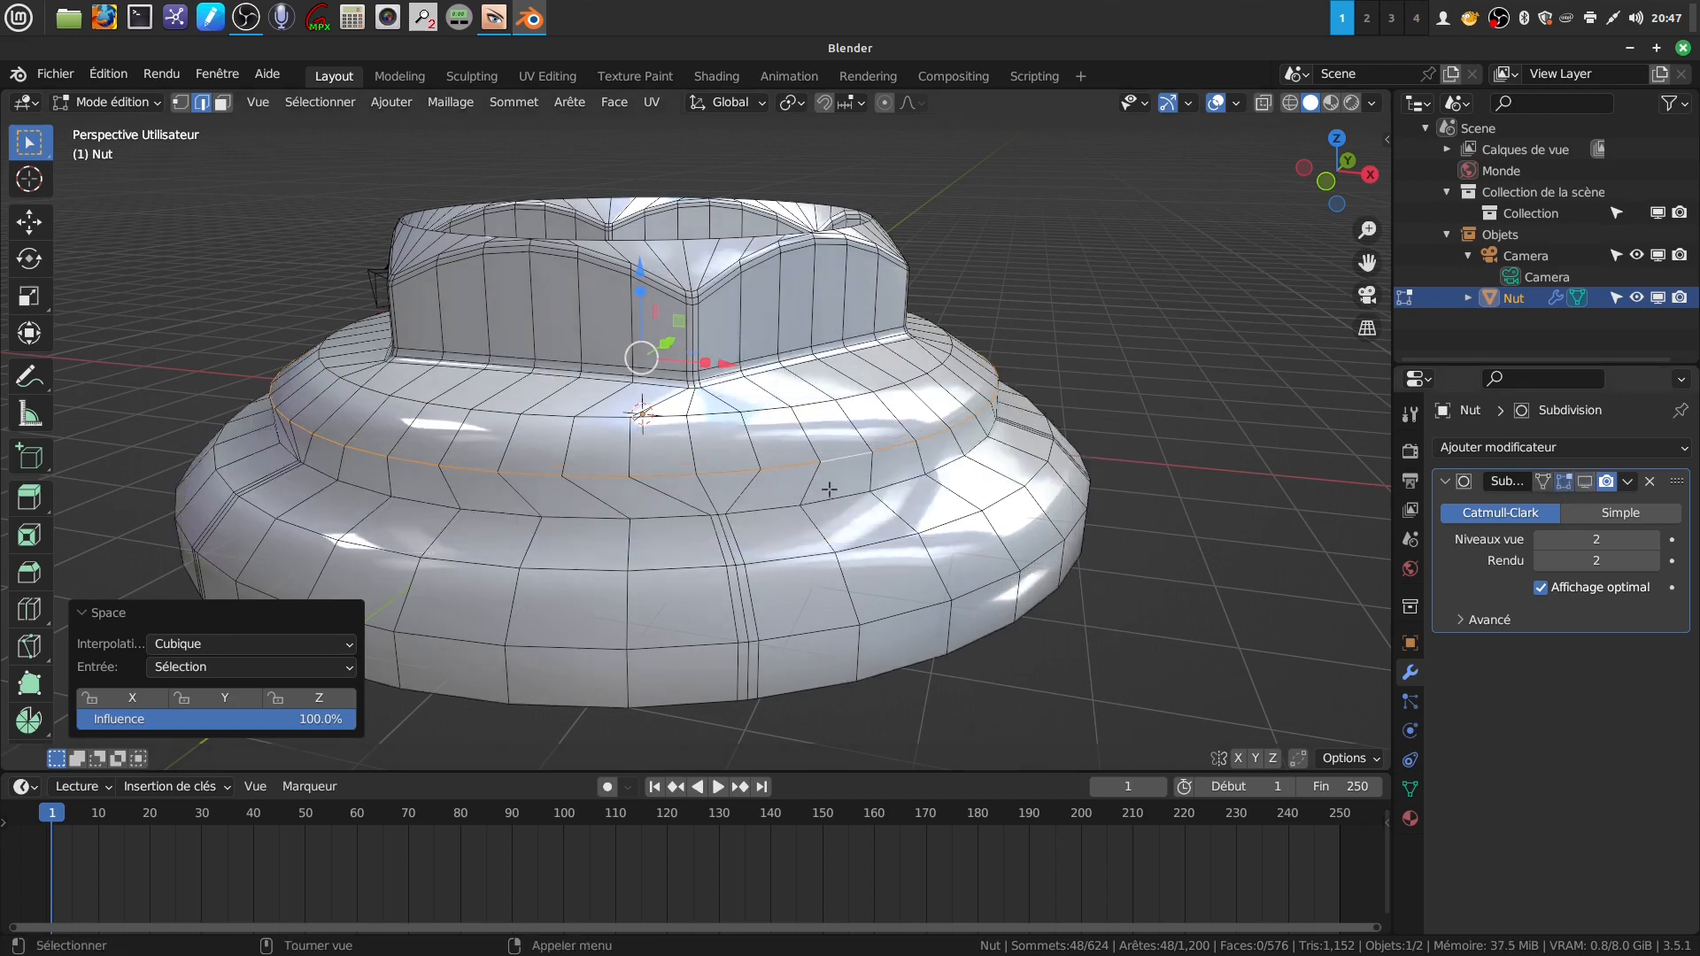
alt+click(829, 490)
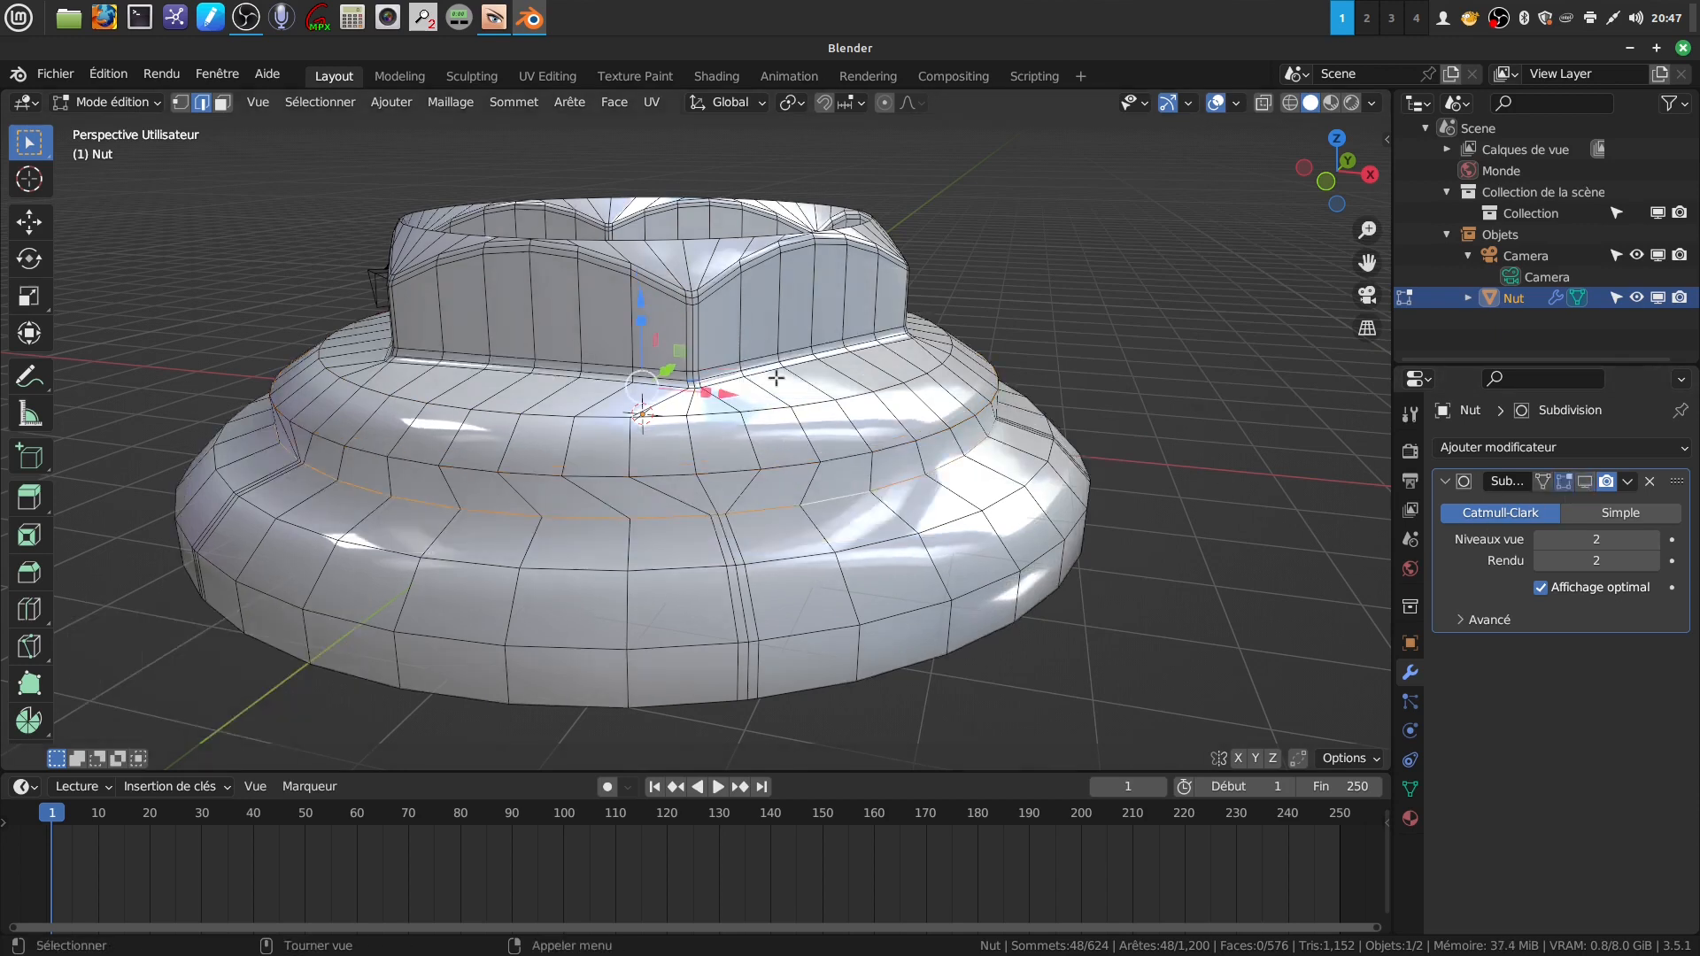
right_click(1174, 293)
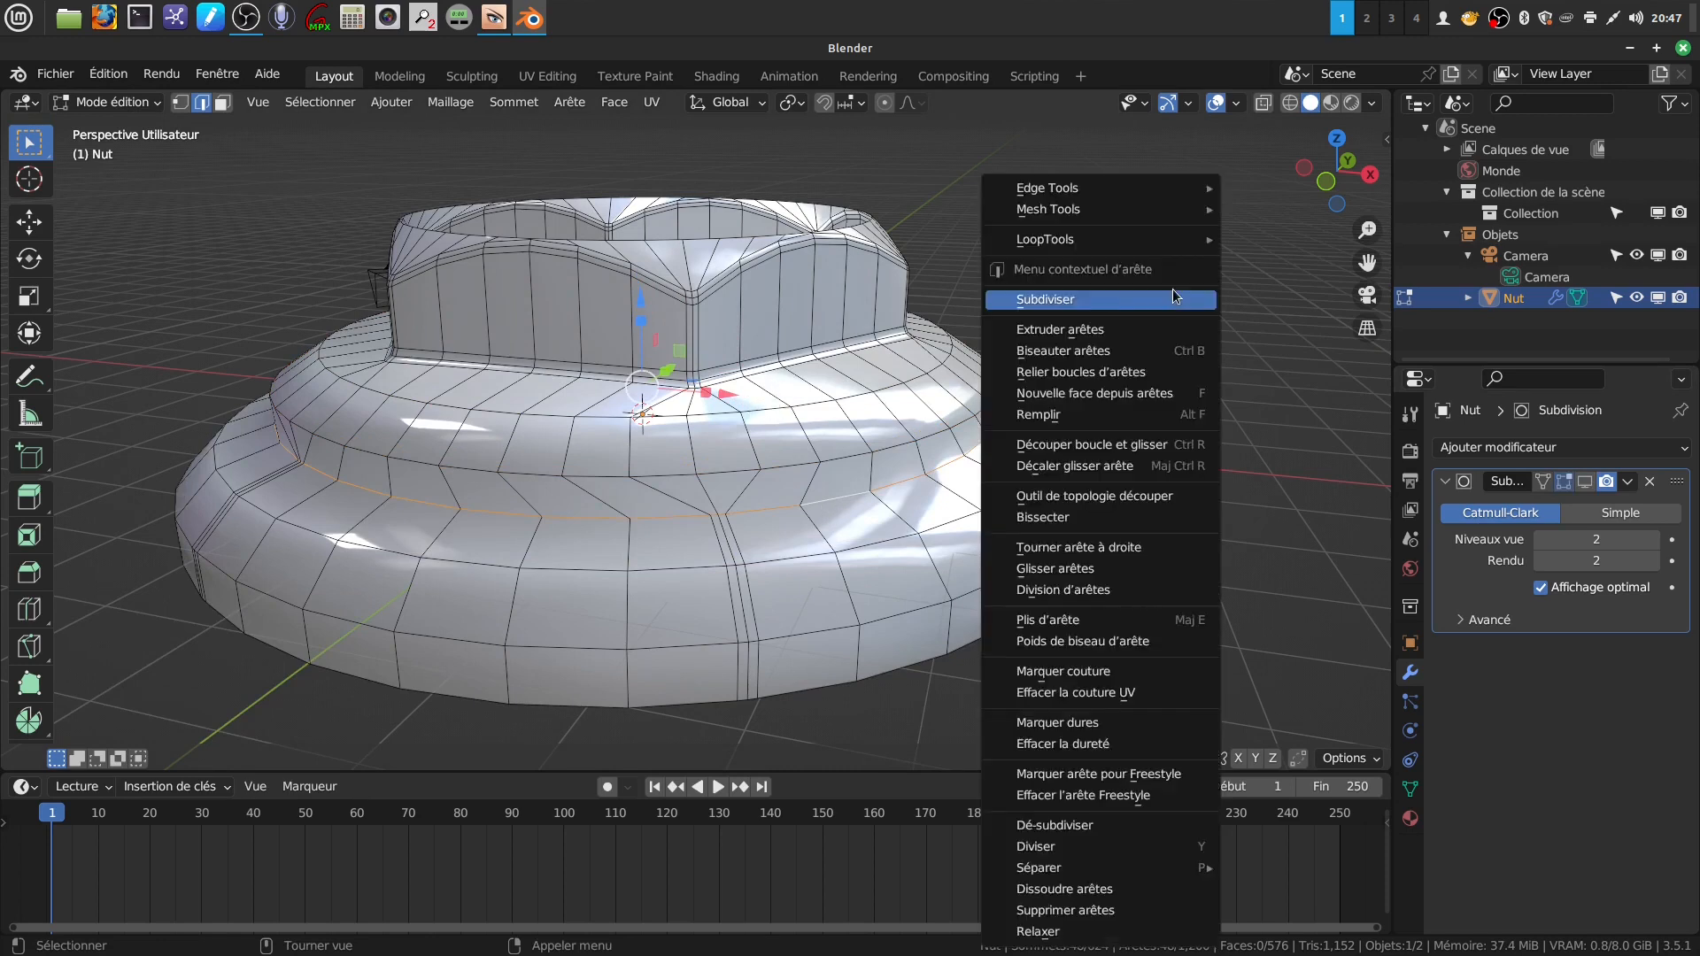
mouse_move(1177, 237)
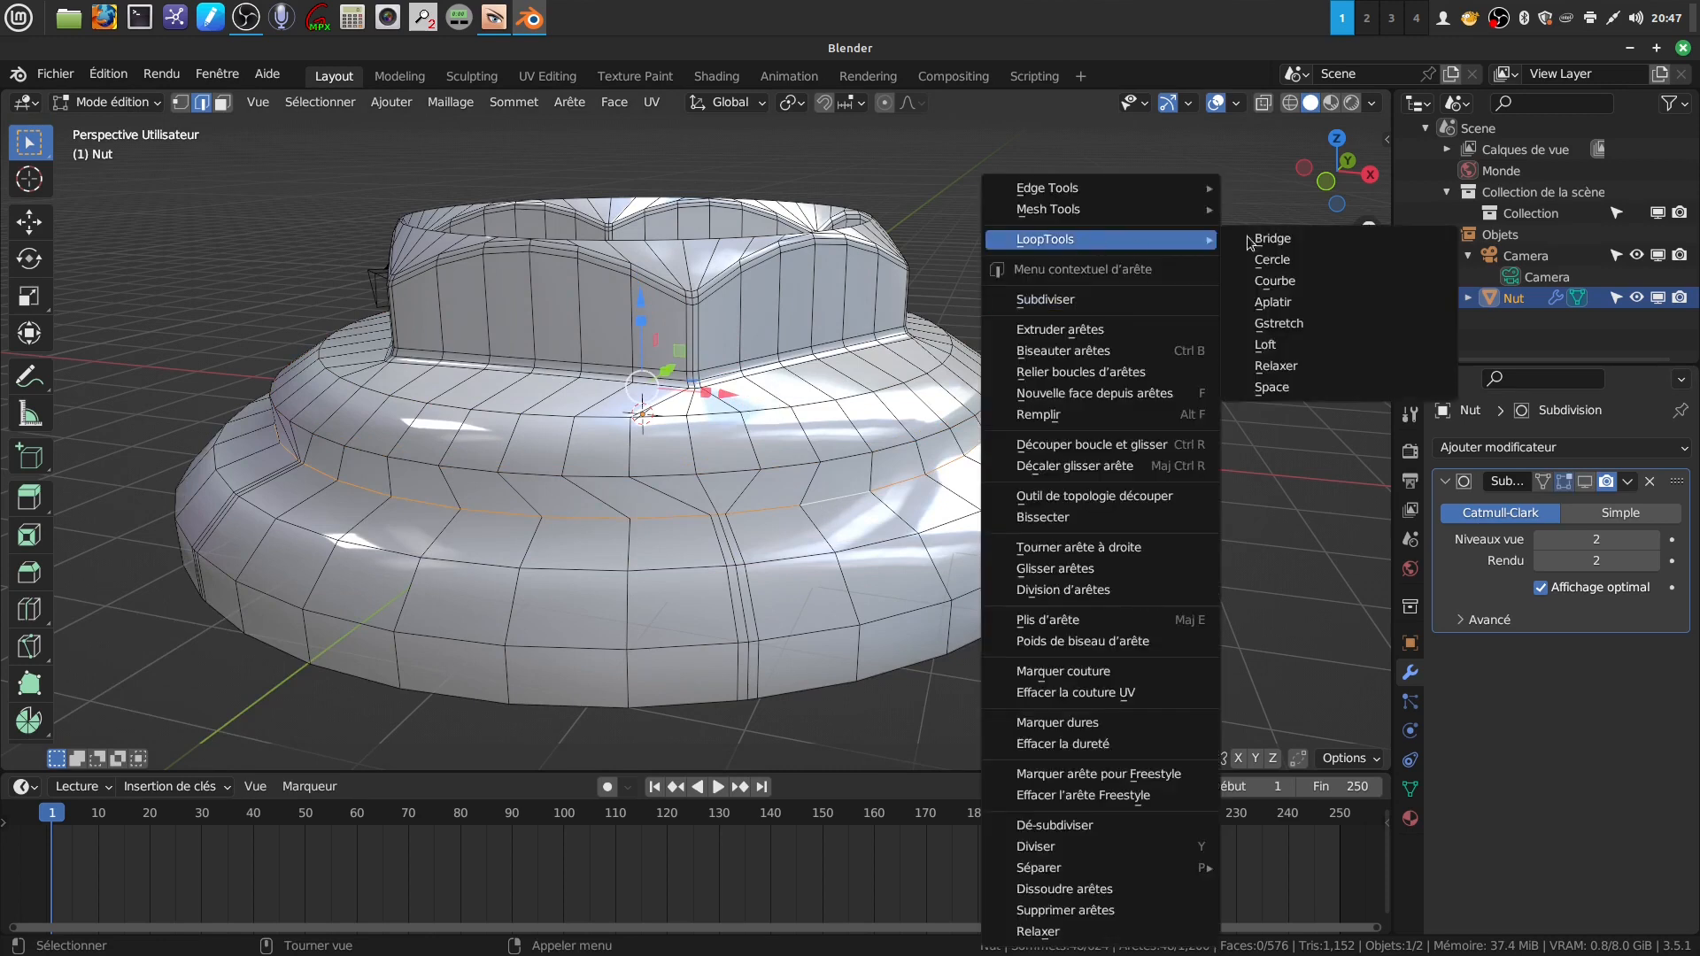
click(1293, 390)
- Distribute the vertices of the edge loop on the lower flange tier's upper slope evenly with LoopTools Space
alt+click(957, 514)
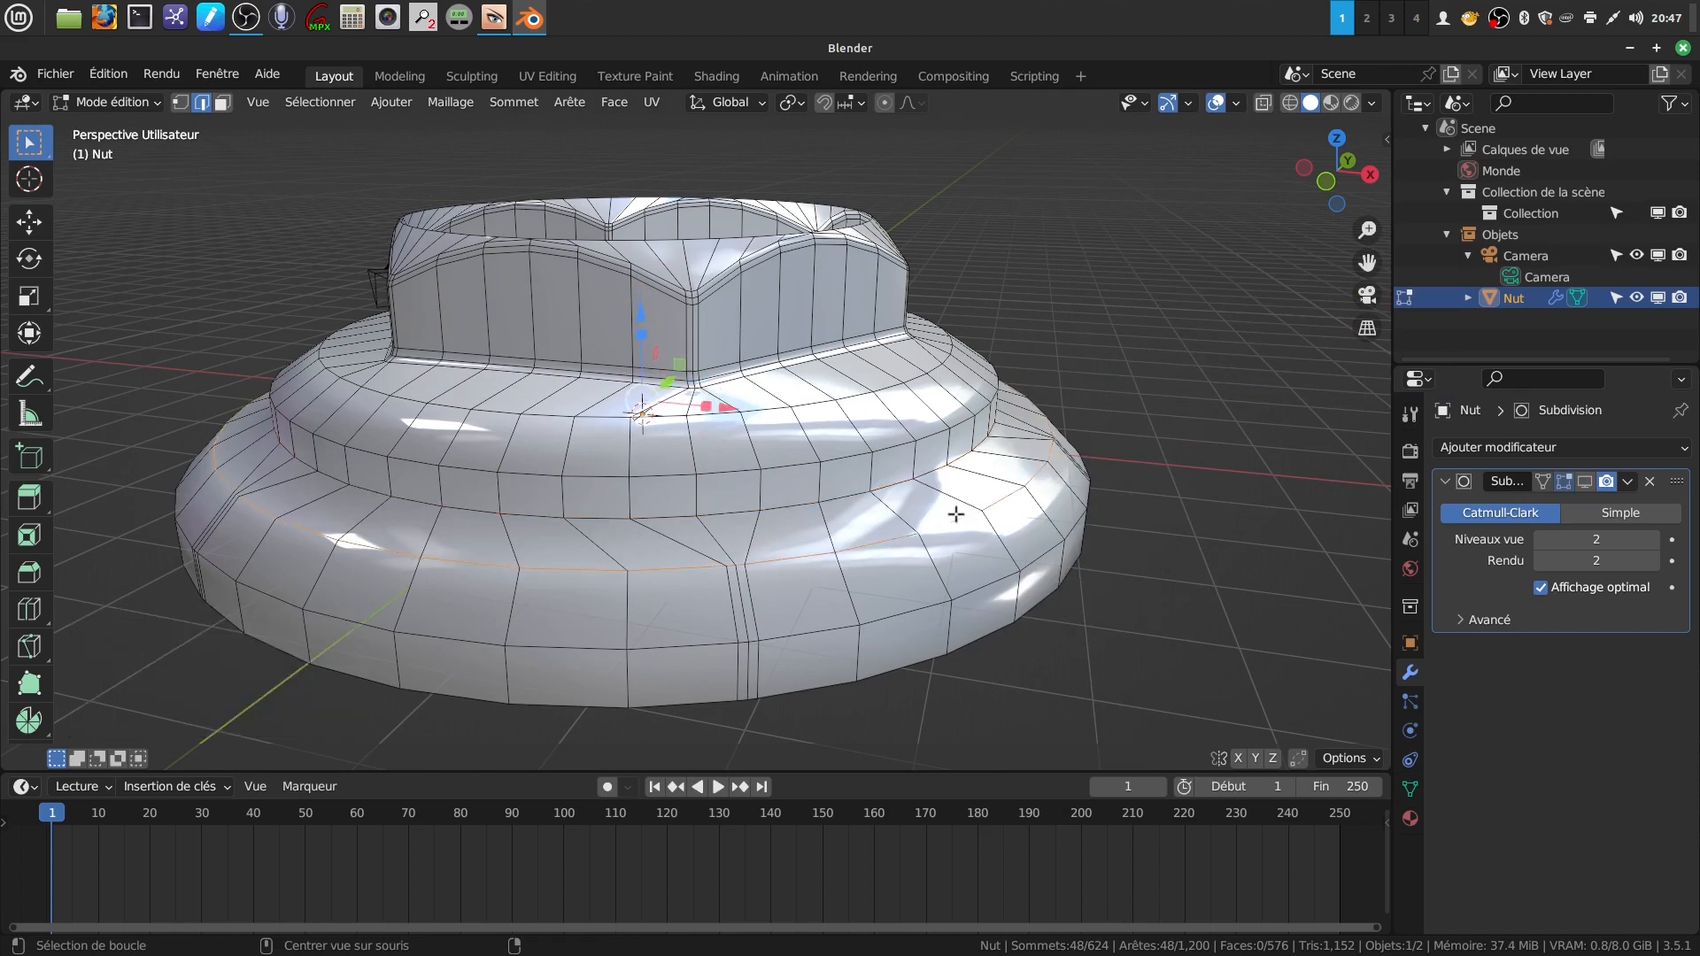
right_click(1132, 349)
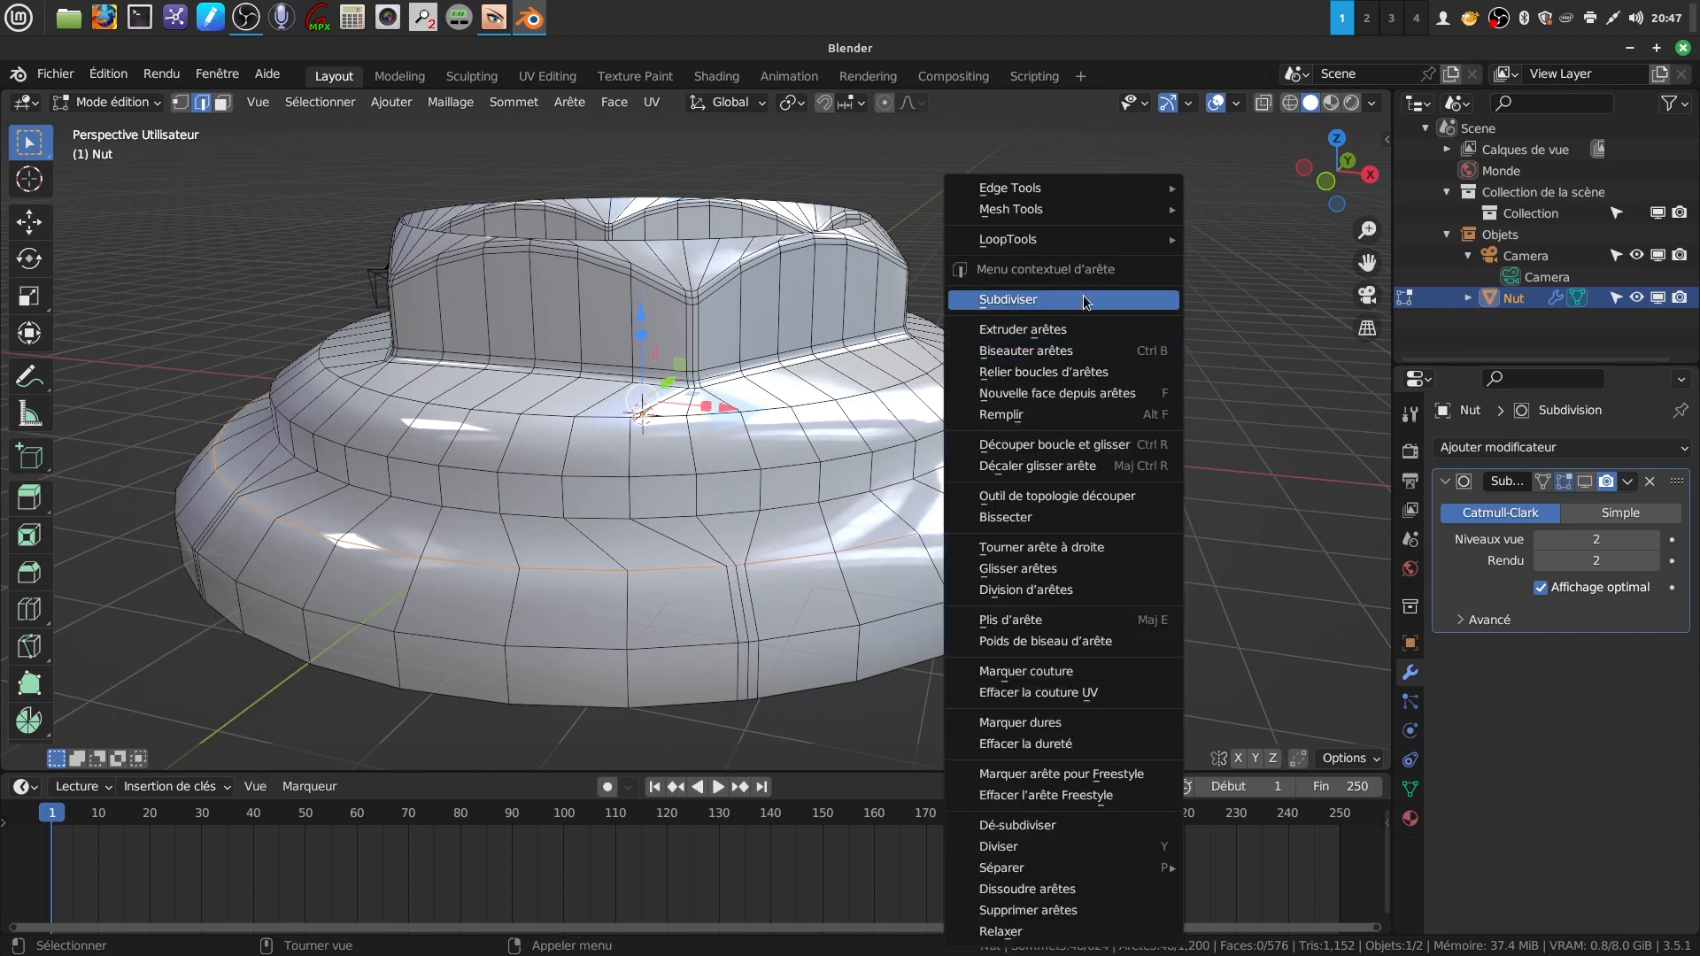
mouse_move(1047, 241)
click(1257, 385)
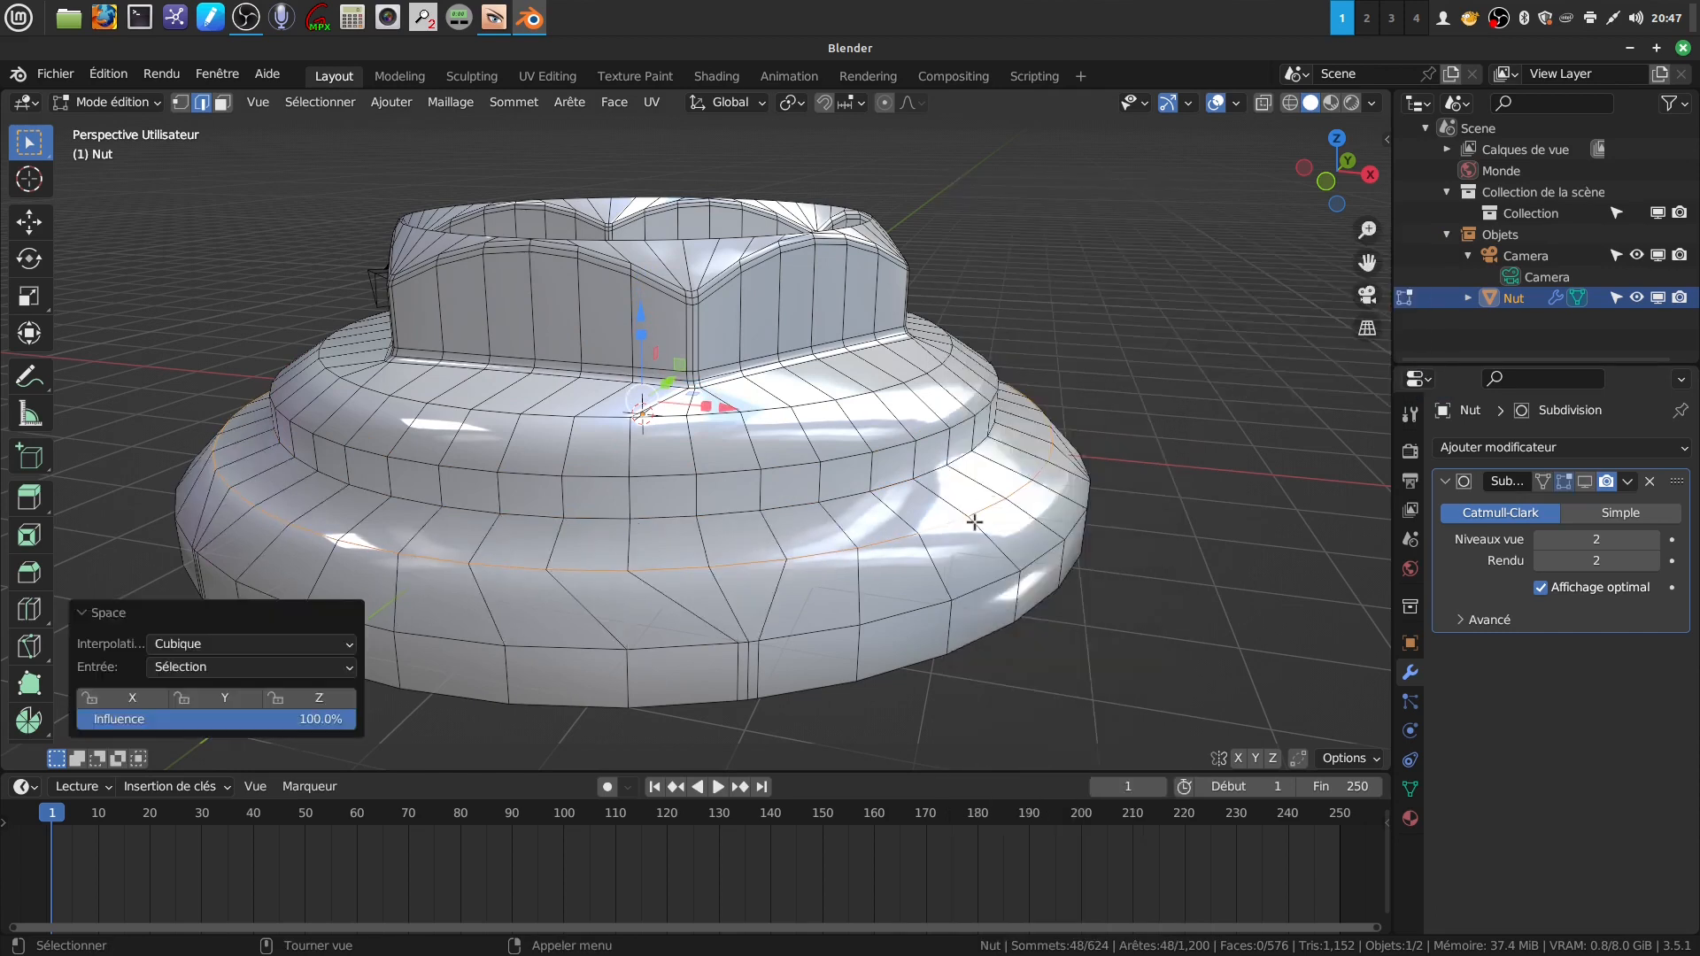
- Apply LoopTools Space to the edge loop around the lower flange tier's outer side, just above the bottom rim
alt+click(920, 601)
right_click(1102, 235)
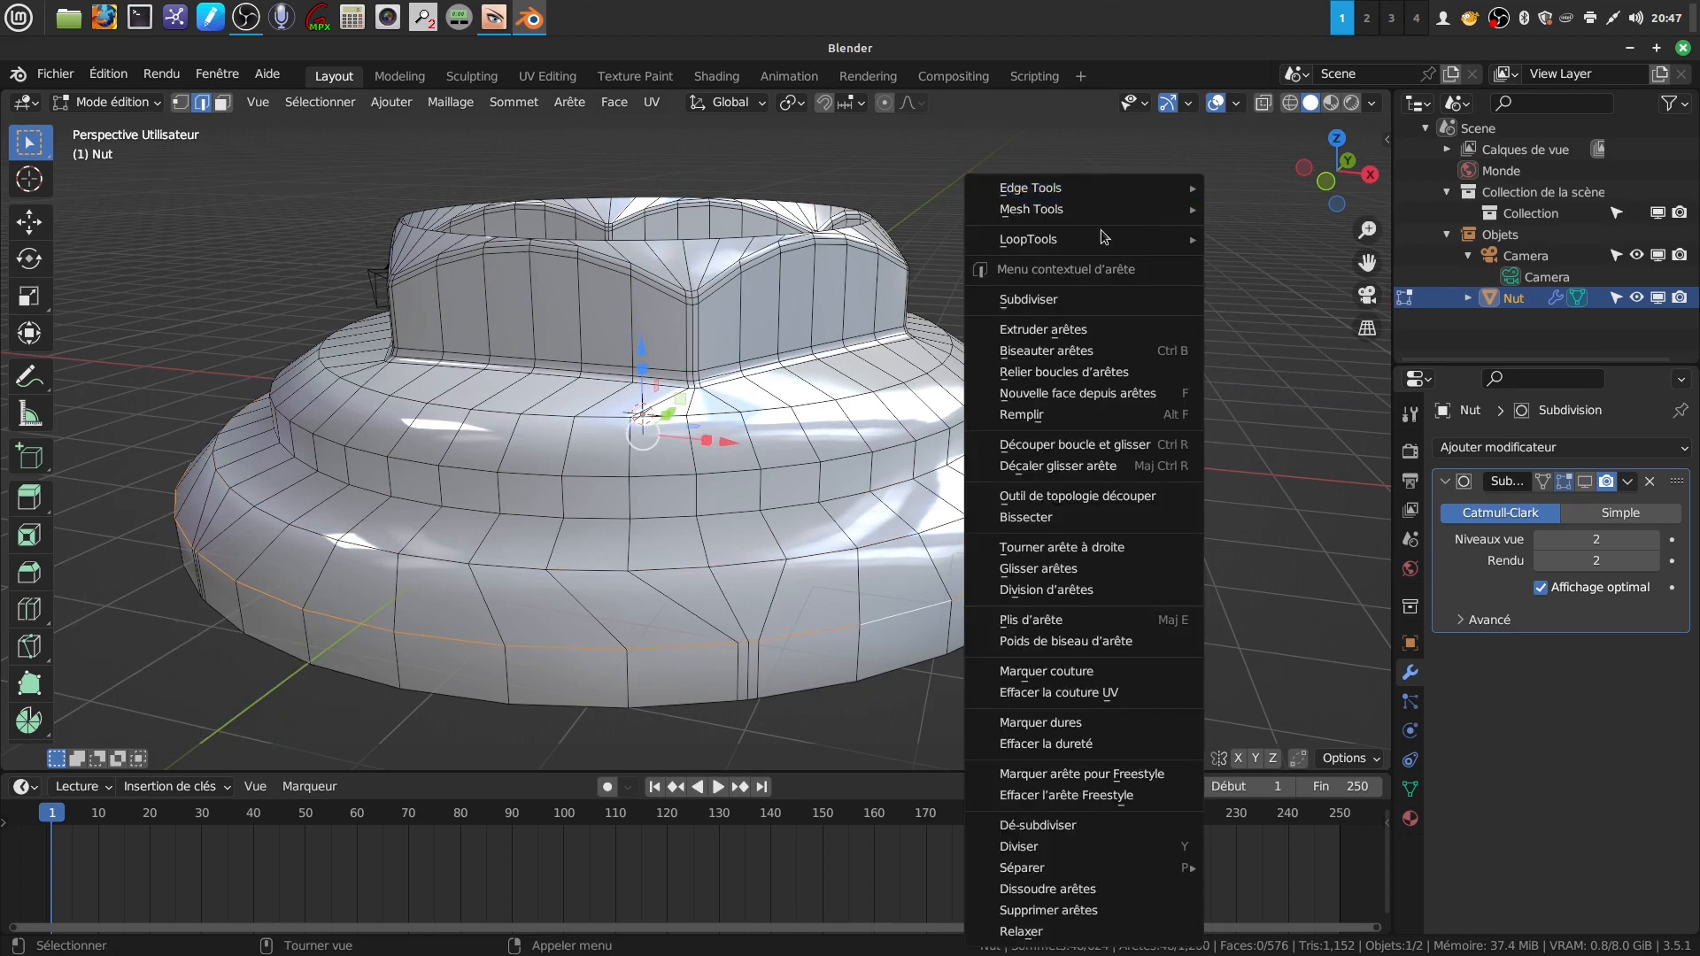
mouse_move(1172, 246)
click(1257, 397)
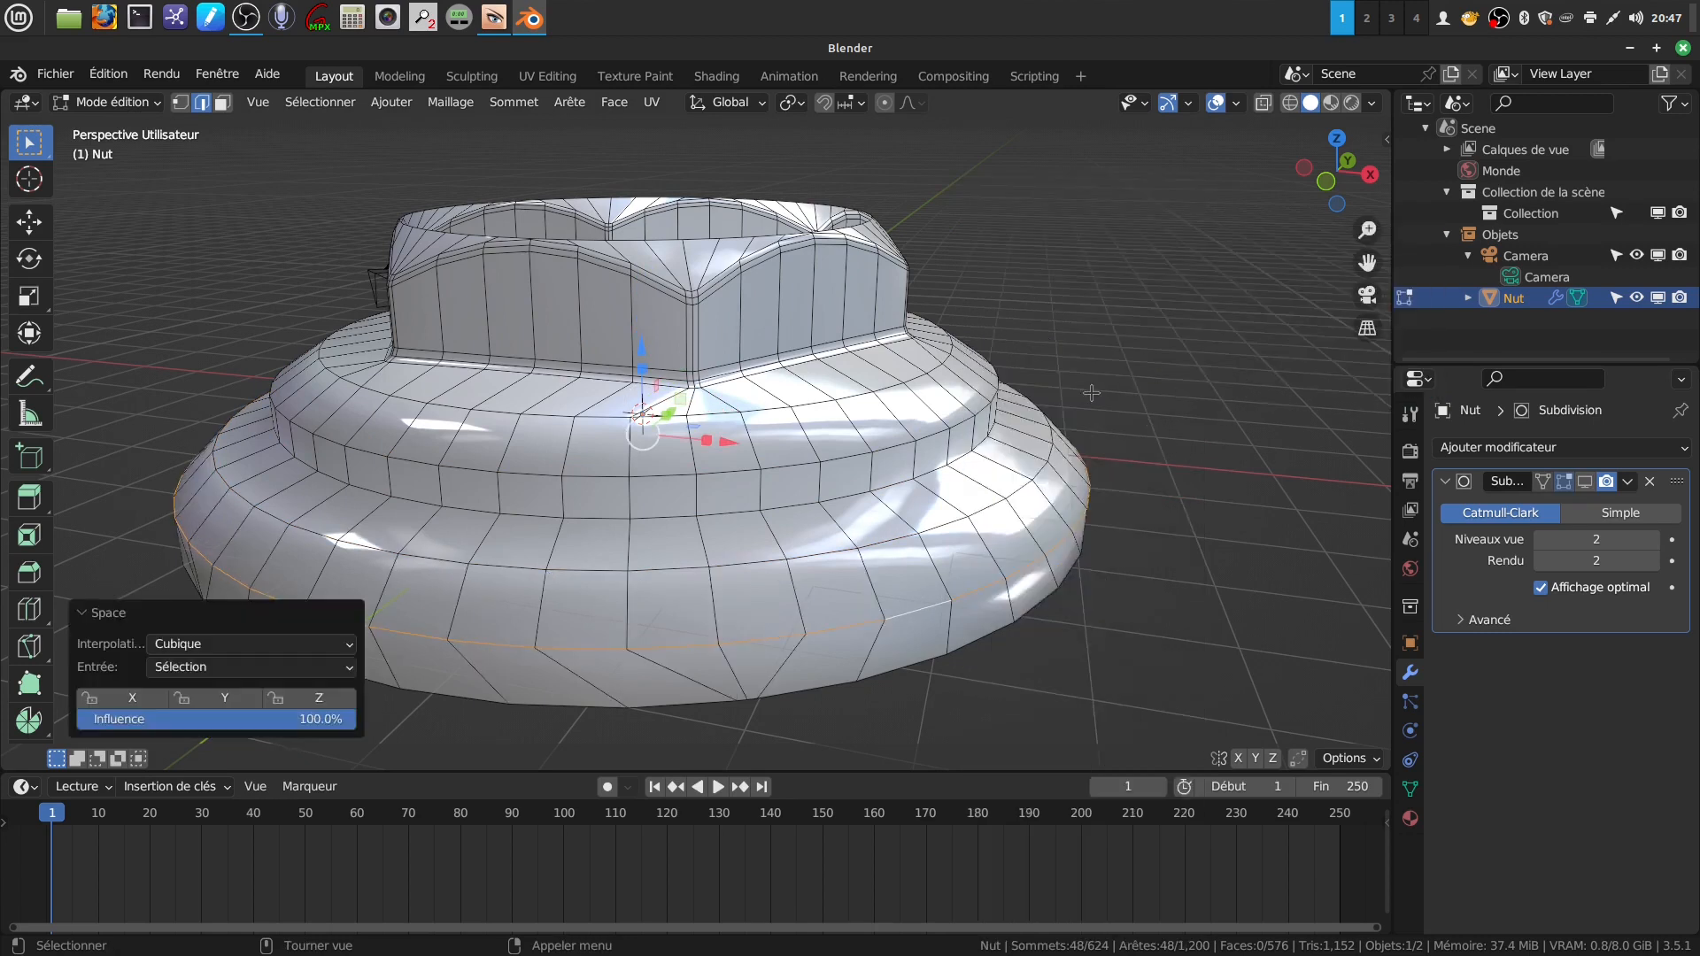
- Apply LoopTools Space to the open bottom rim loop of the lower flange tier
middle_drag(1091, 392, 1045, 425)
alt+click(817, 662)
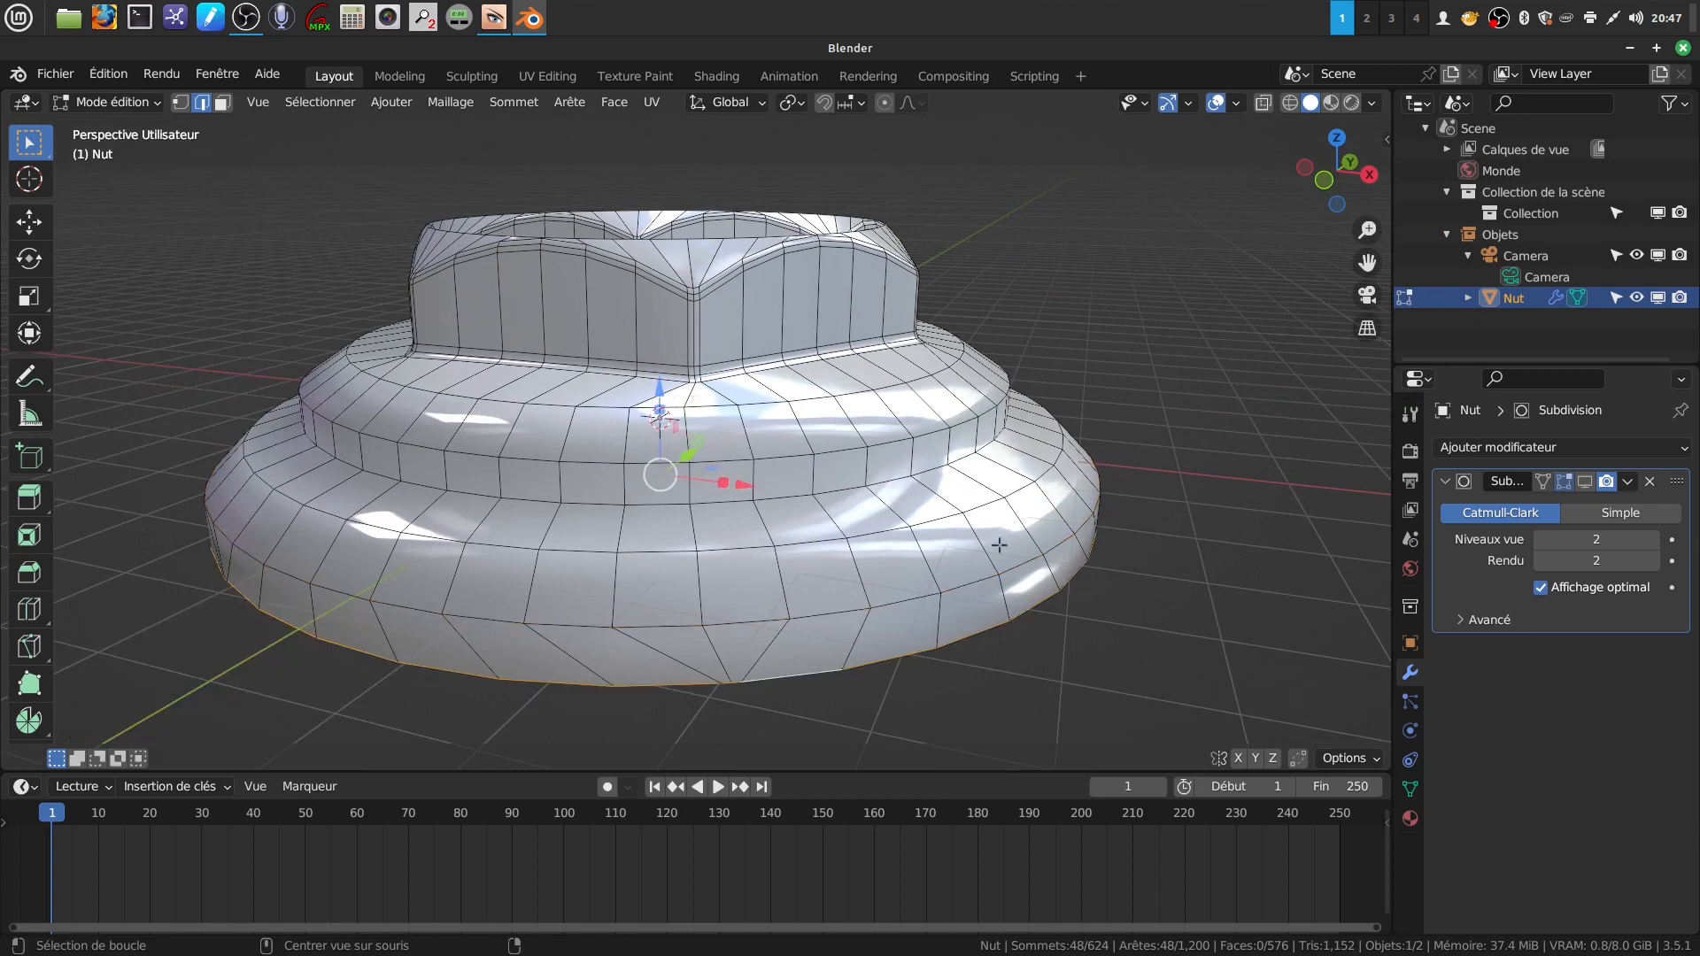
right_click(1107, 248)
mouse_move(1151, 240)
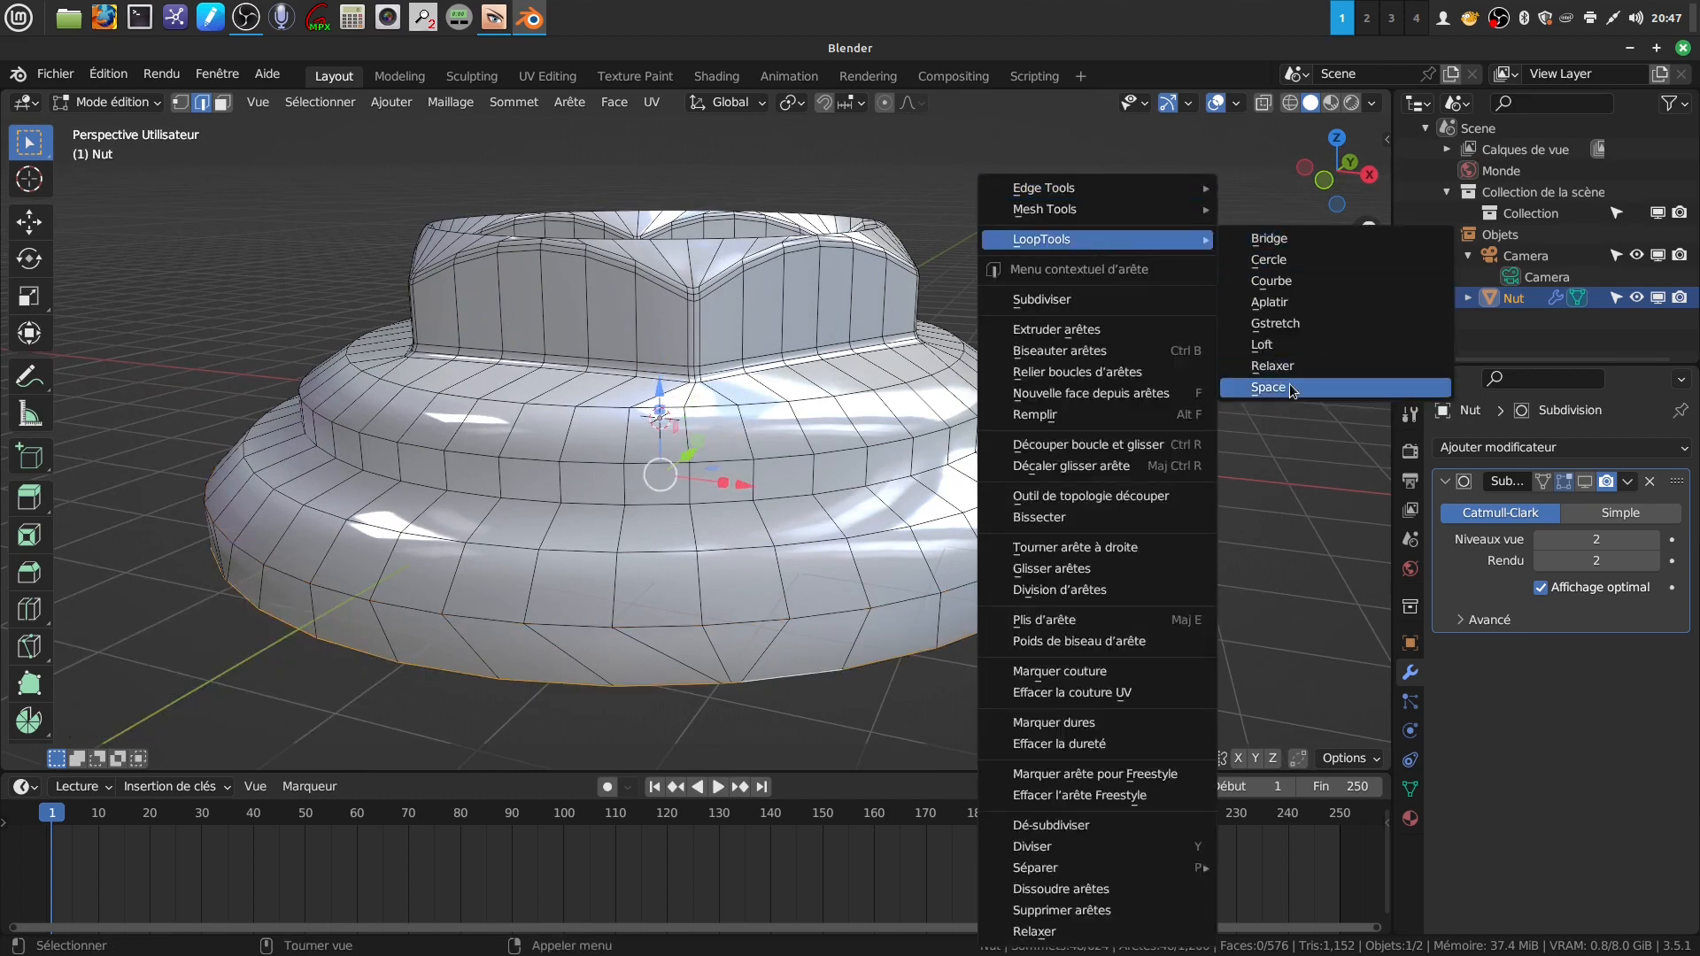
click(1269, 387)
- Switch to Object Mode, turn the Subdivision modifier's viewport display back on, and examine the smoothed part from the side and below
middle_drag(1123, 352, 1048, 344)
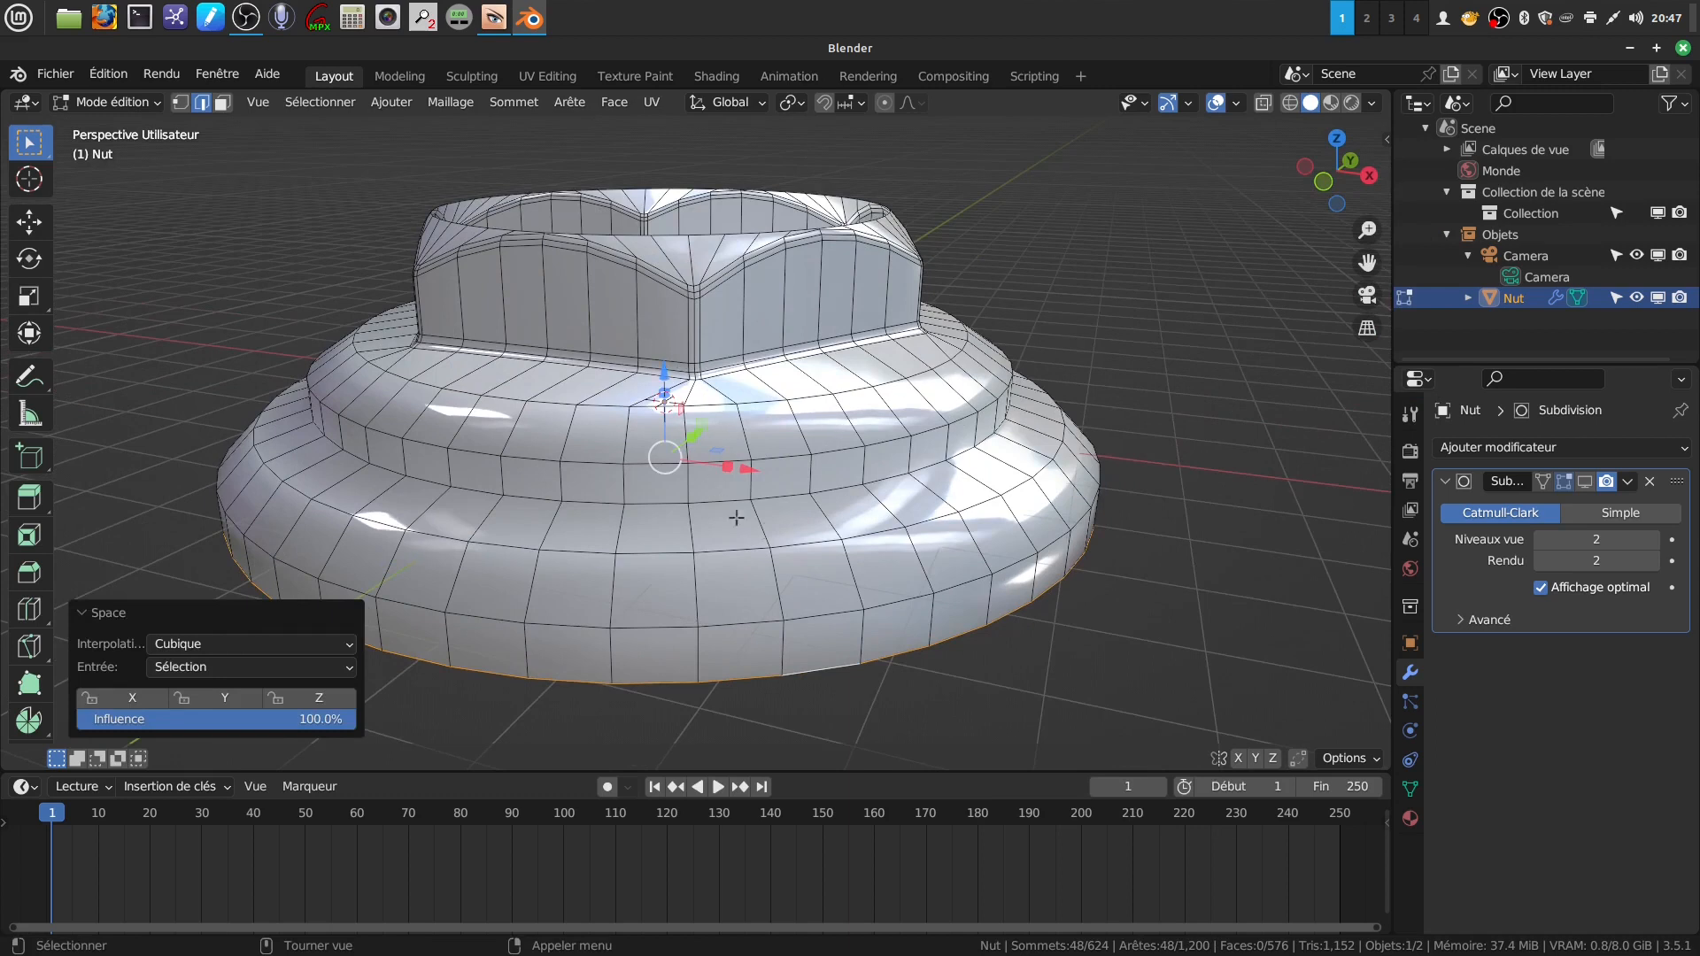
key(Tab)
click(1585, 482)
middle_drag(963, 450, 918, 408)
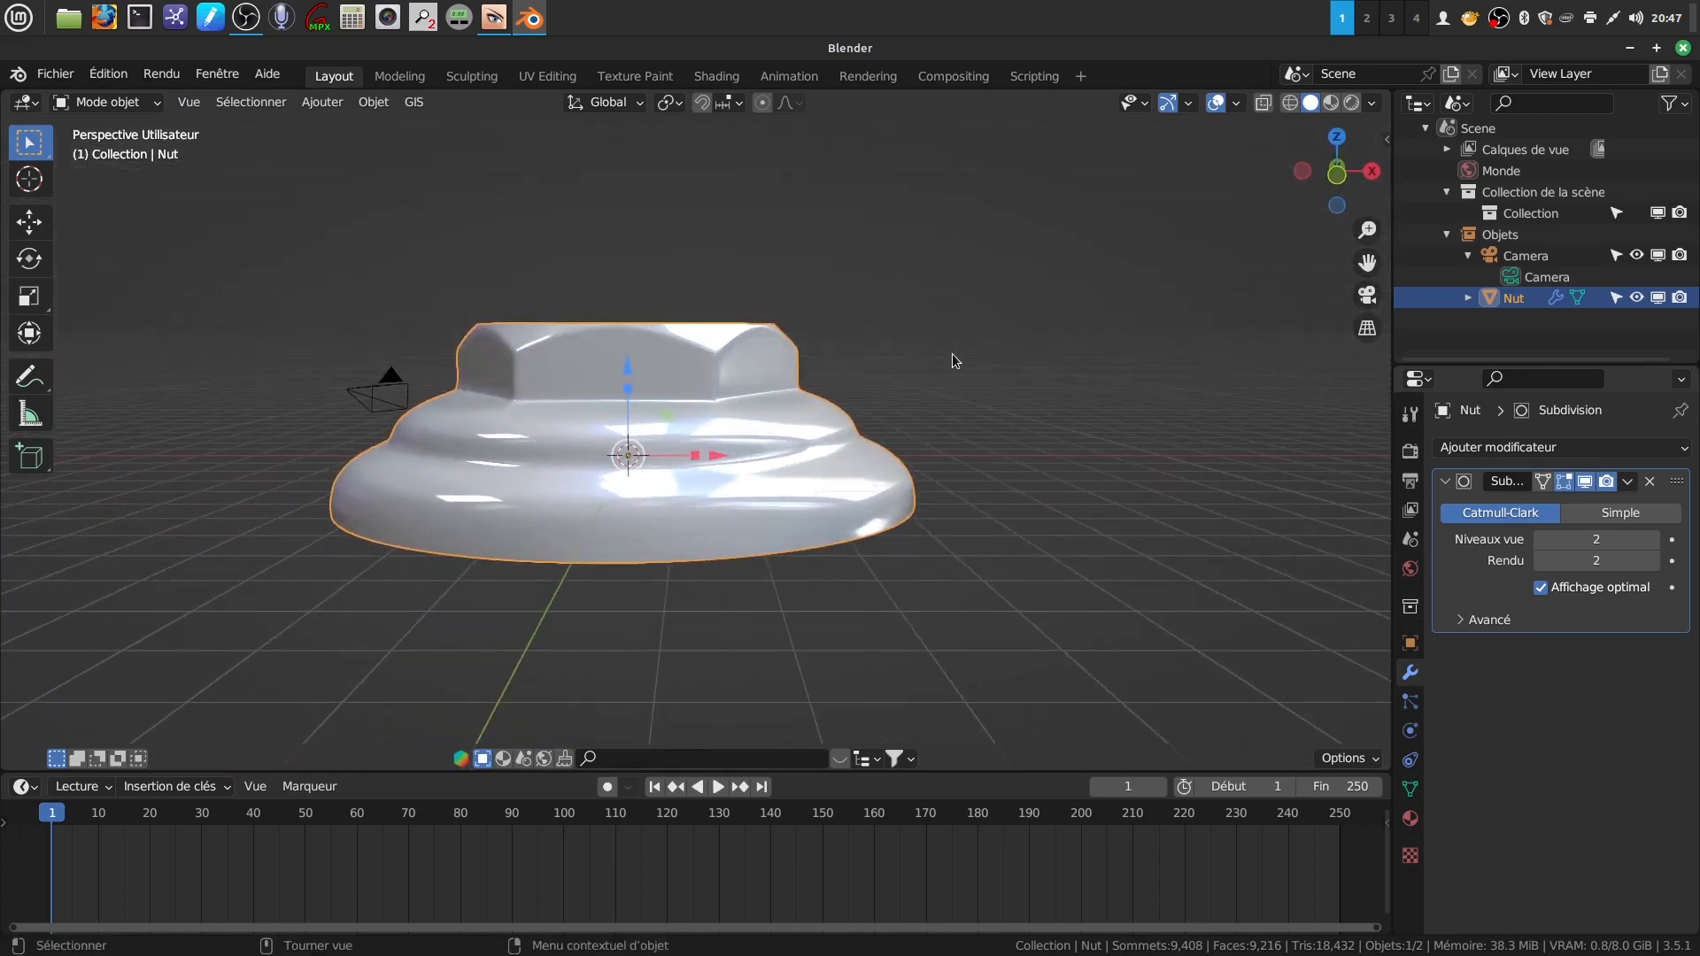
mouse_move(846, 418)
middle_down()
mouse_move(884, 386)
mouse_move(890, 343)
mouse_move(877, 465)
mouse_move(872, 435)
middle_up()
- Extrude the flange's bottom rim loop inward at a scale of about 0.66 to form a flat ring underneath
key(Tab)
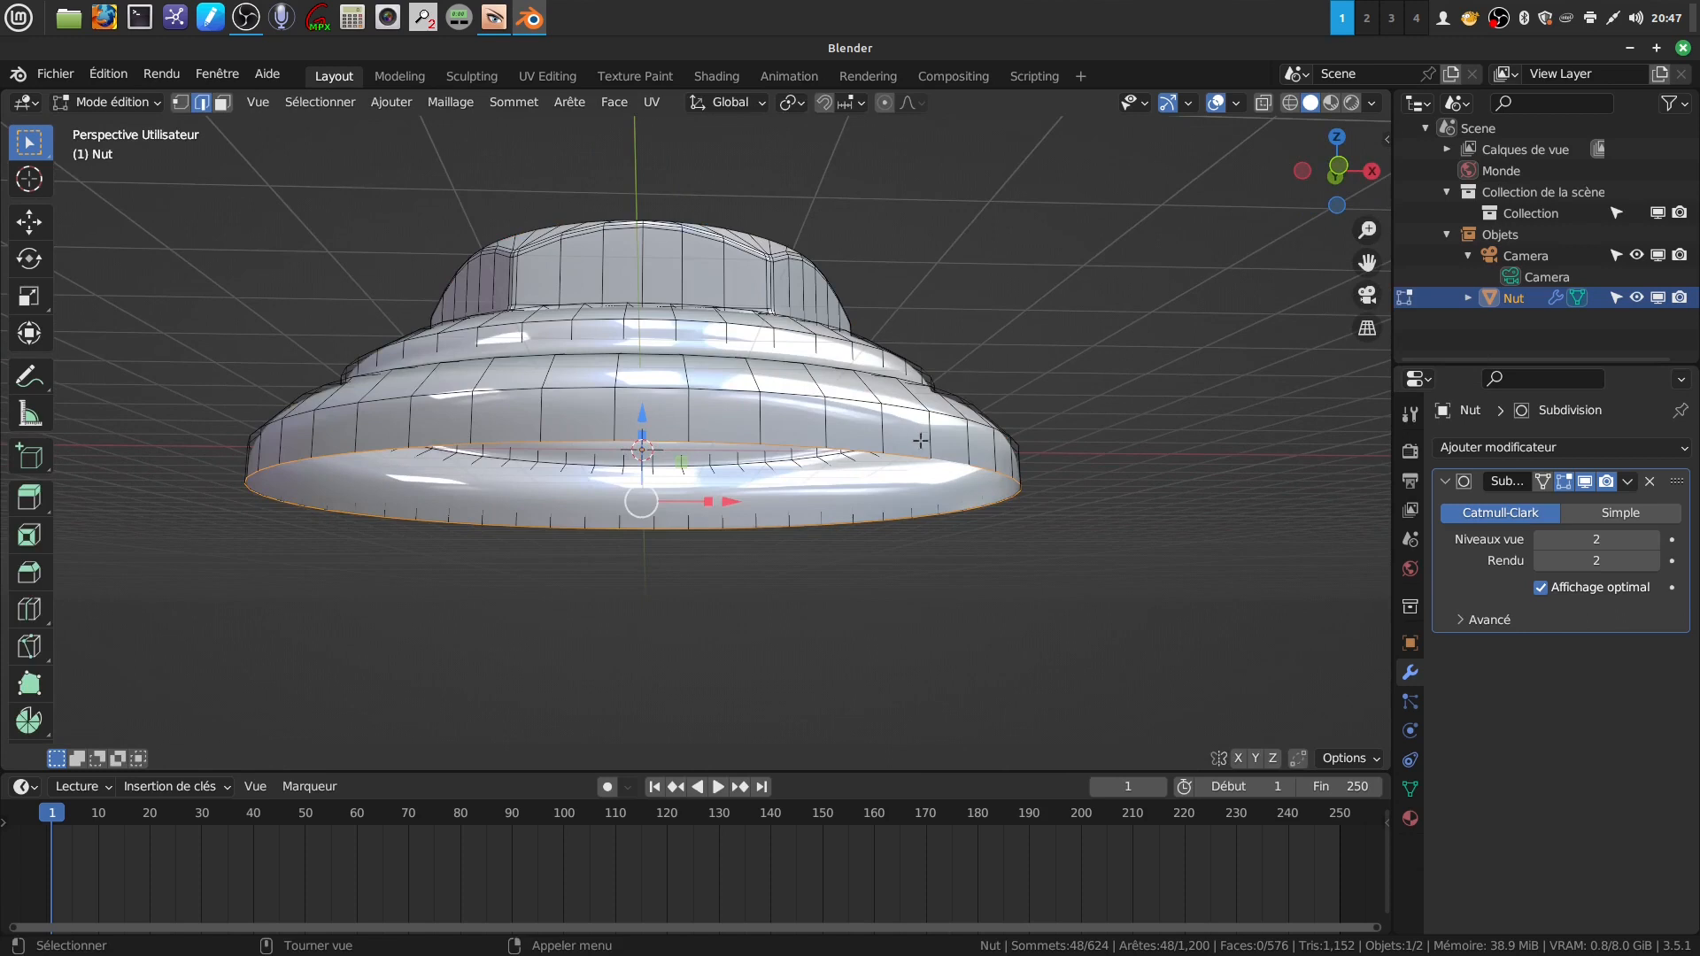
key(e)
key(s)
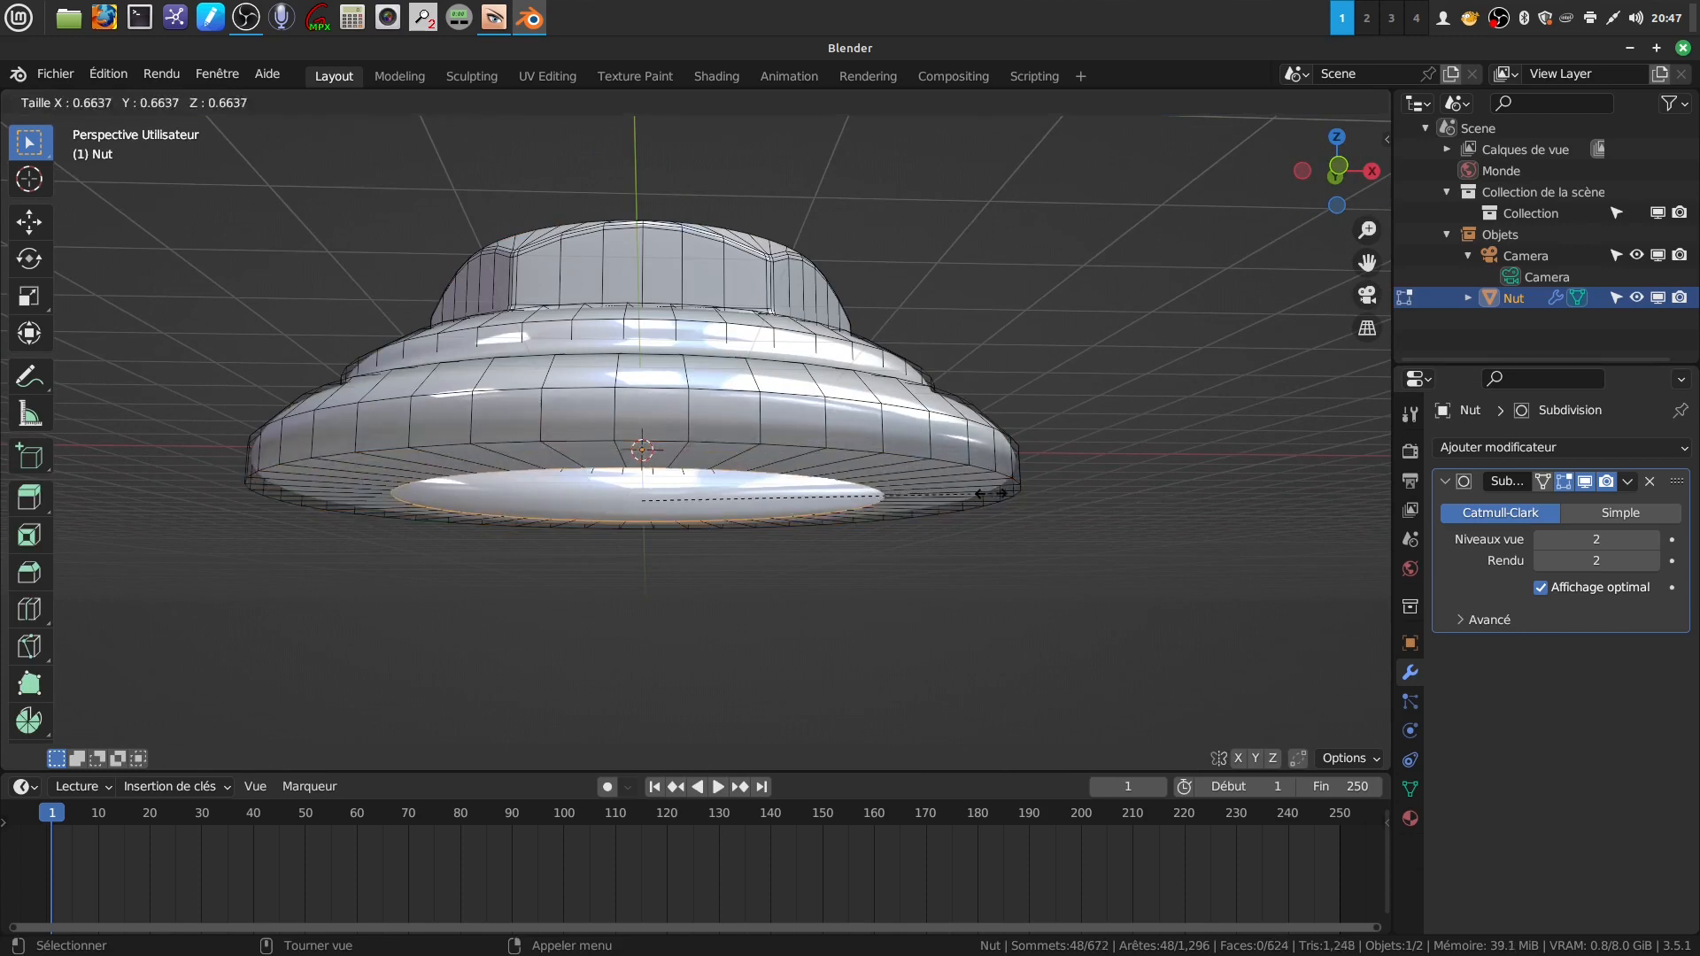
click(990, 494)
- Bevel the outer bottom edge loop of the flange with 2 segments and a width of about 0.078 m
scroll(939, 505, up, 3)
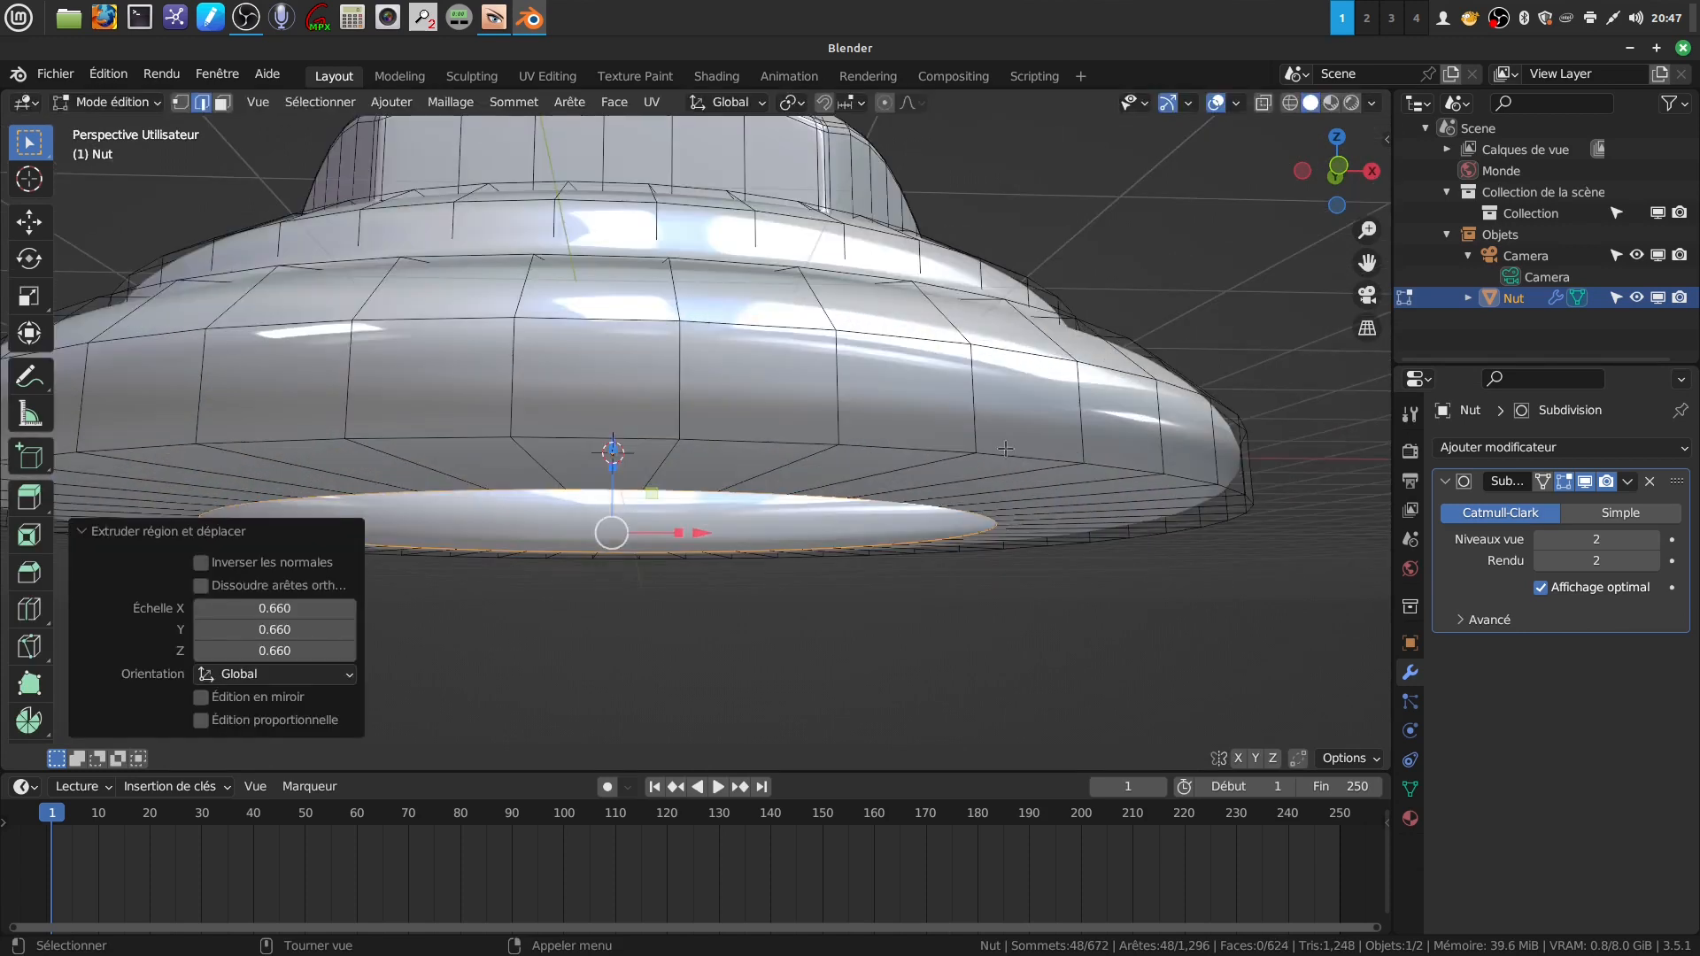
alt+shift+click(1021, 453)
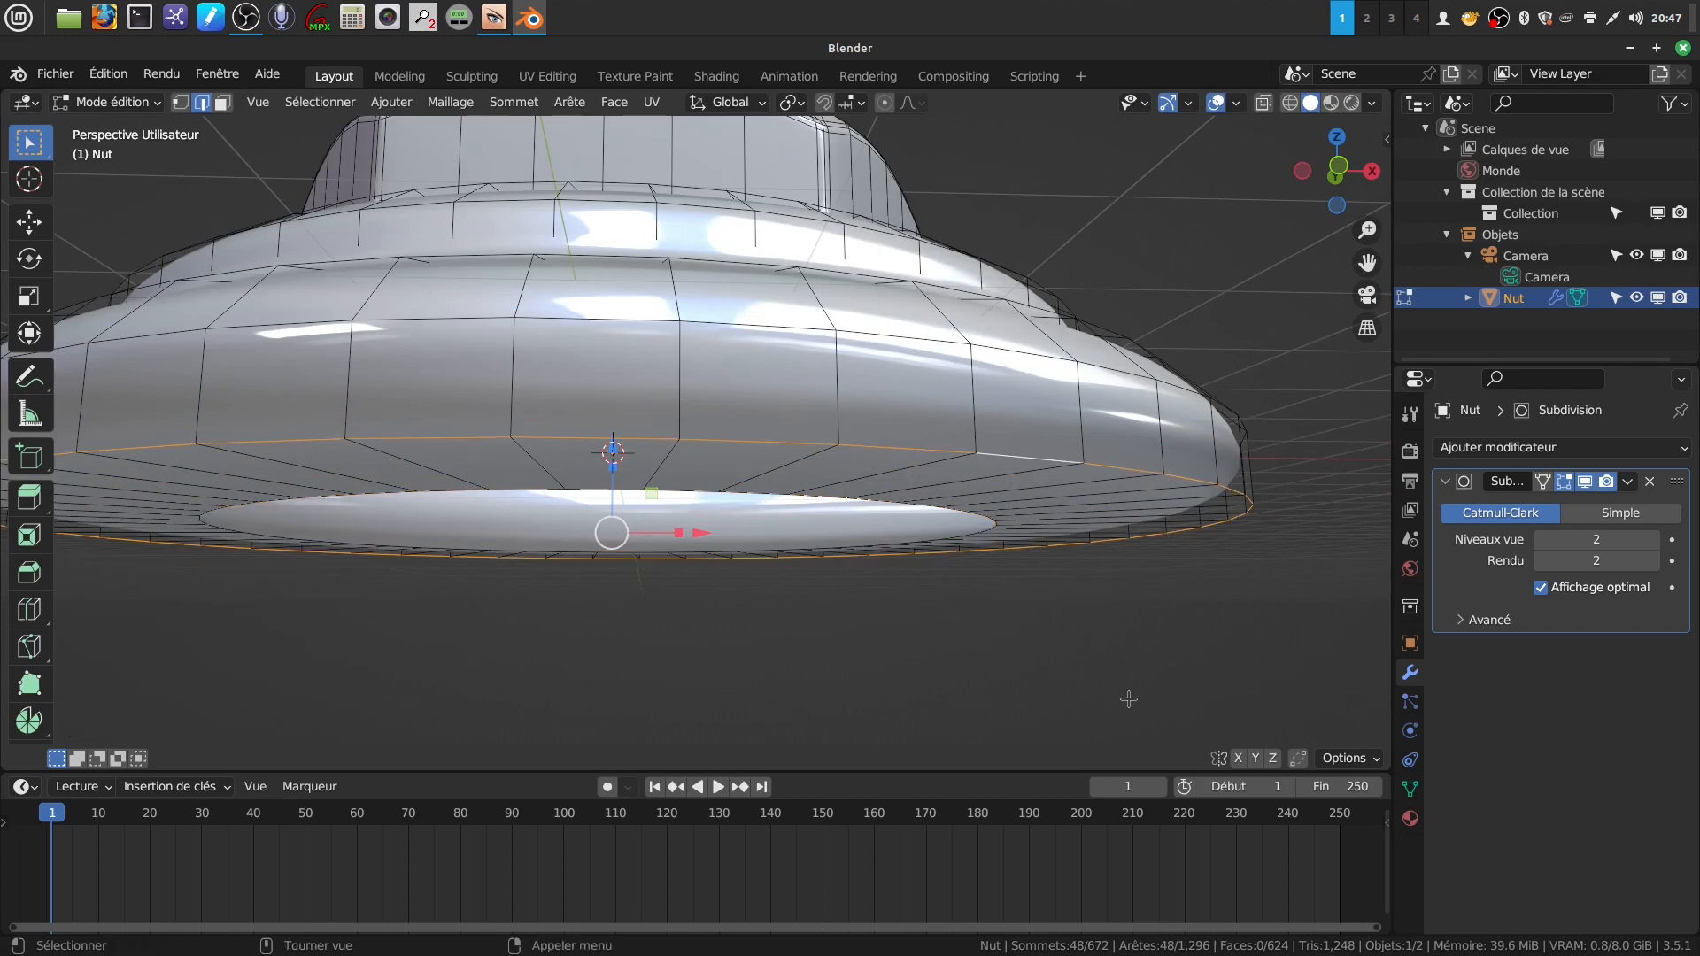
key(ctrl+b)
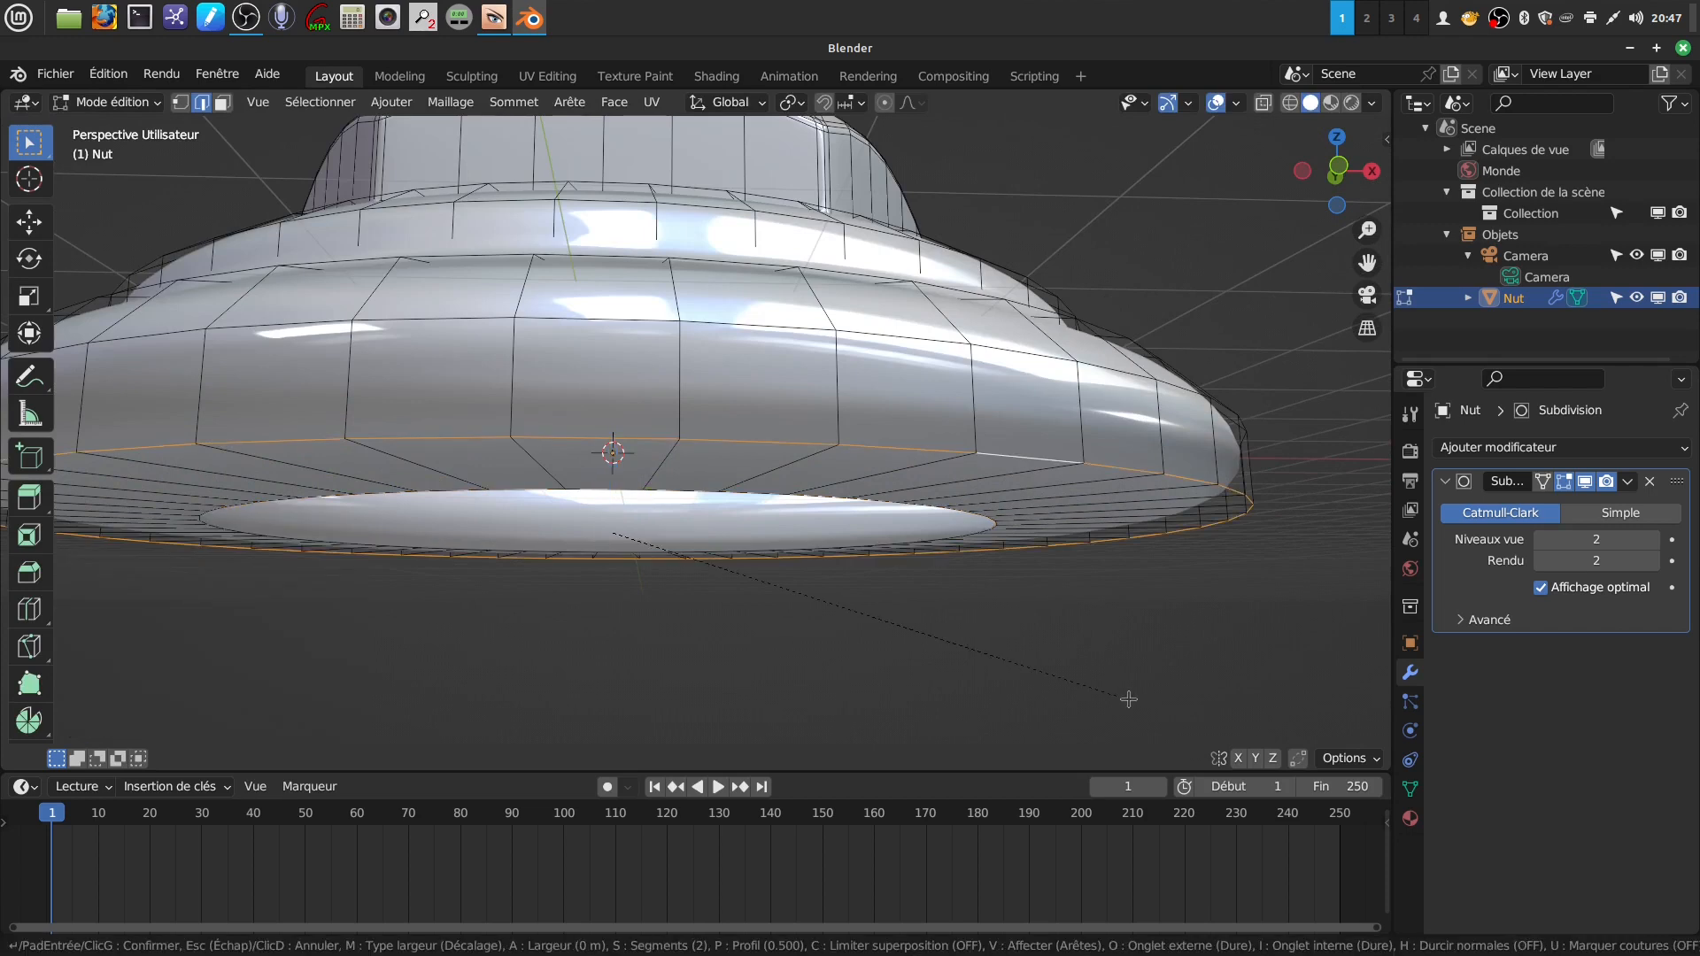
click(1137, 698)
- Review the bevelled base in Object Mode, turn off the Subdivision modifier's viewport display, and return to Edit Mode
scroll(1140, 698, down, 3)
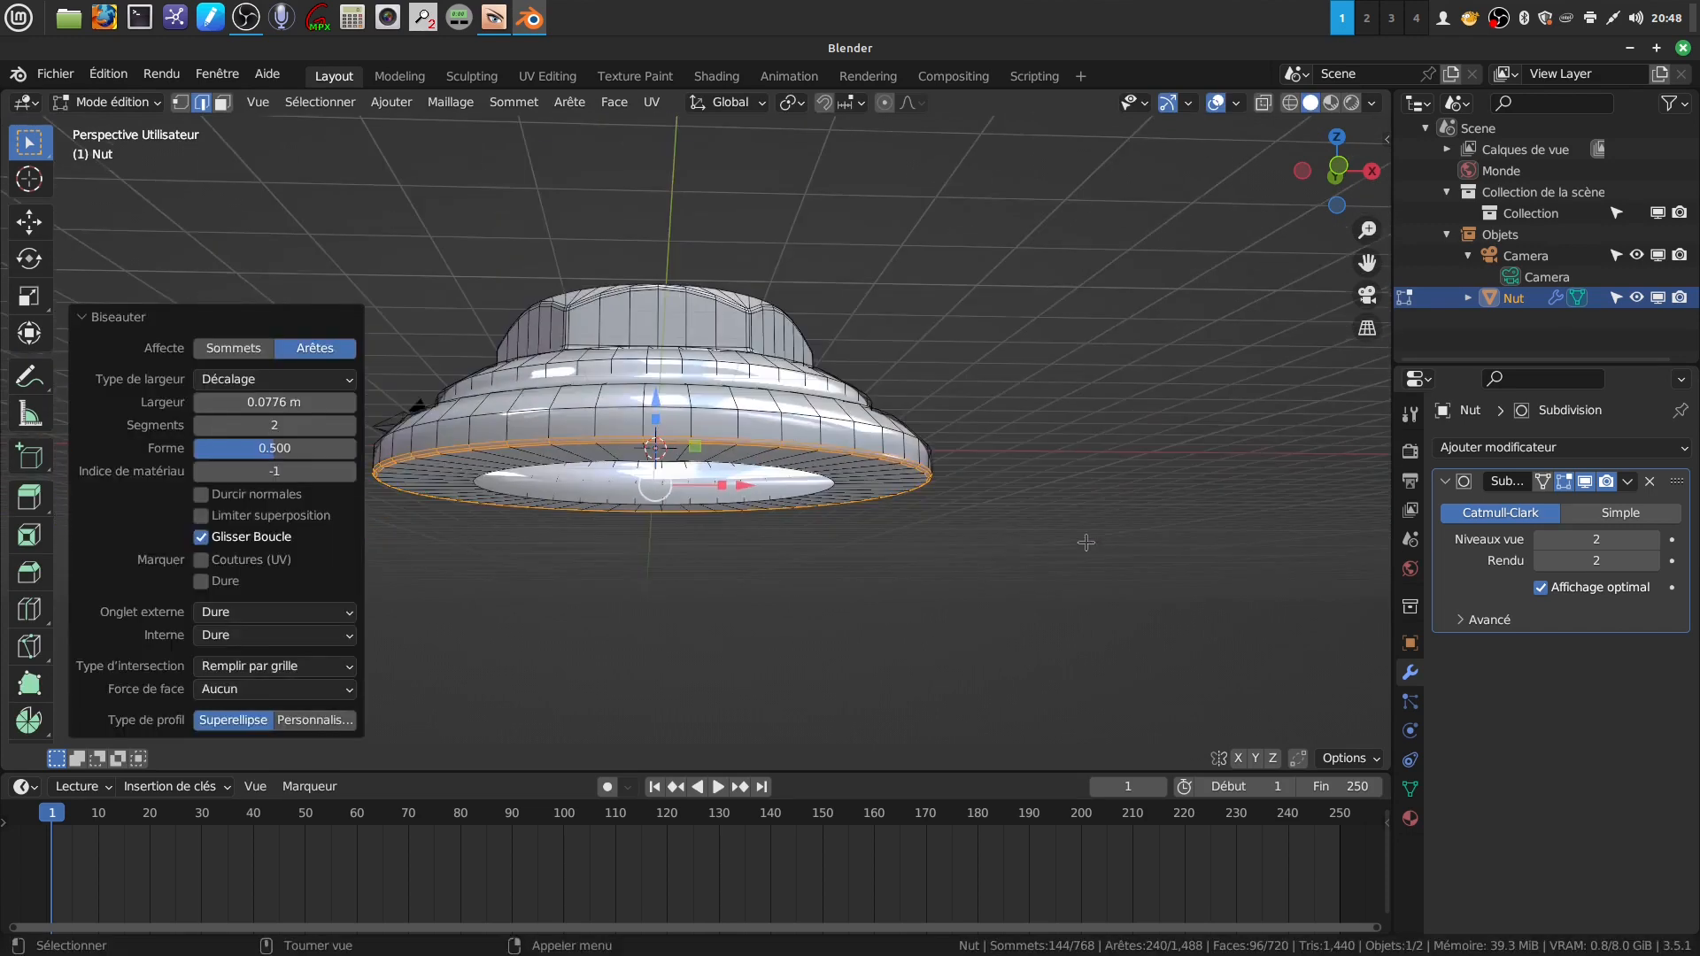
middle_drag(1015, 596, 989, 639)
key(Tab)
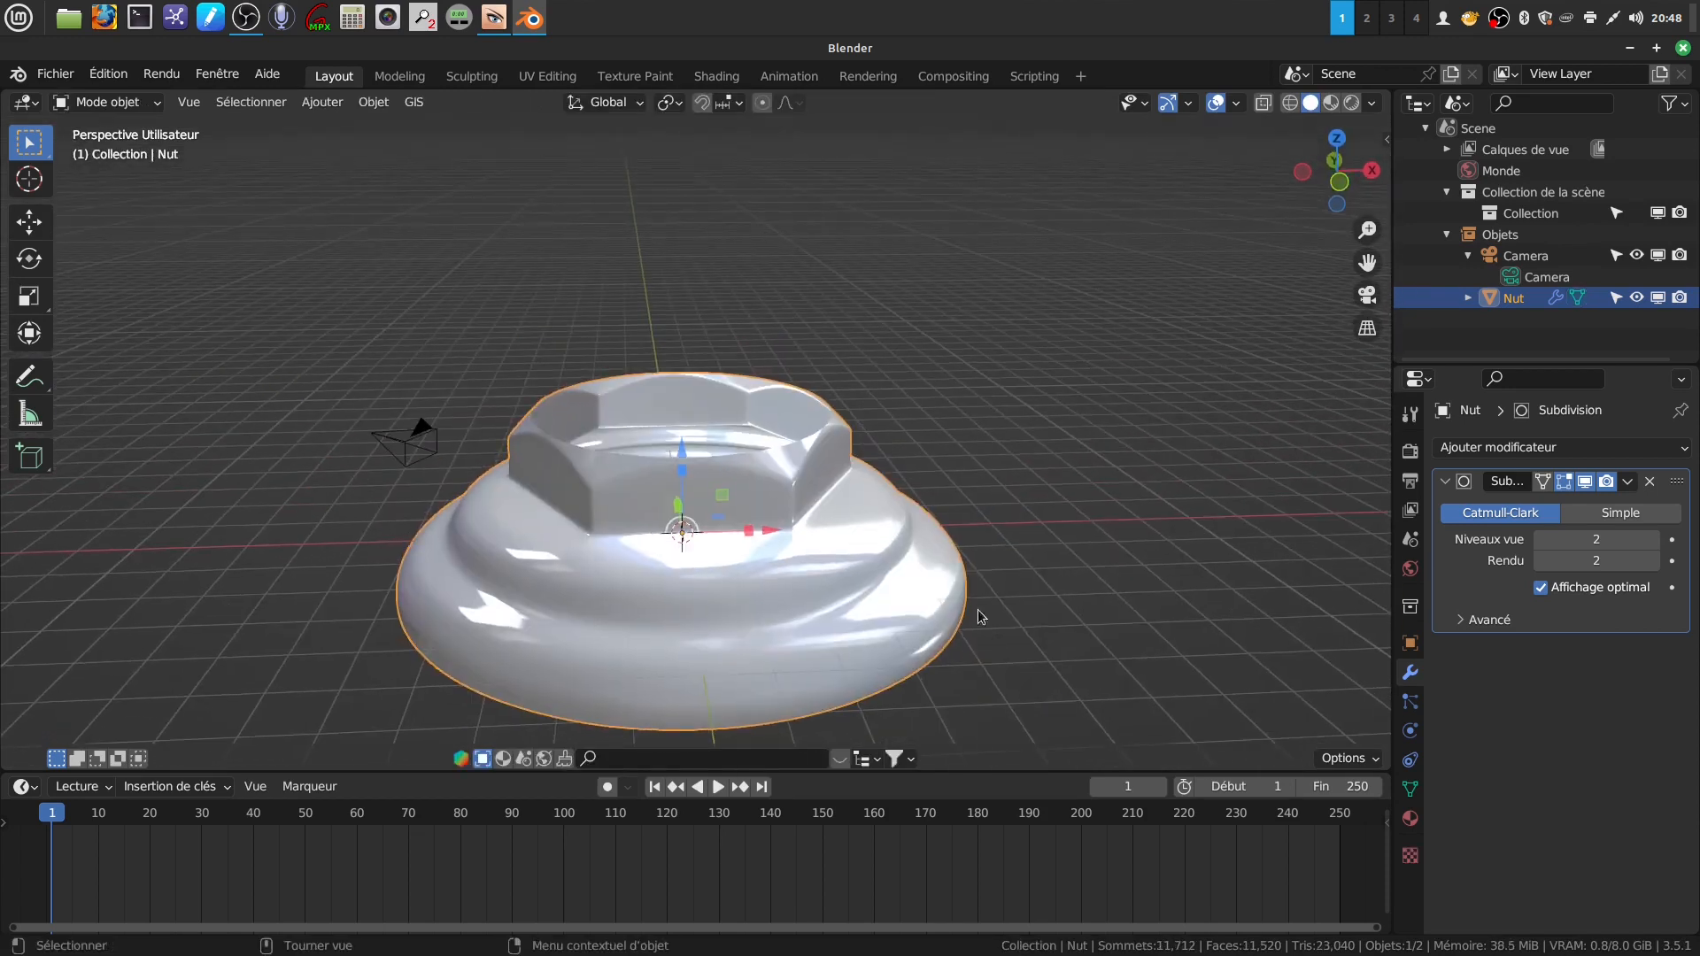
scroll(978, 609, up, 4)
shift+middle_drag(960, 586, 871, 479)
click(1586, 483)
key(Tab)
scroll(1061, 472, up, 2)
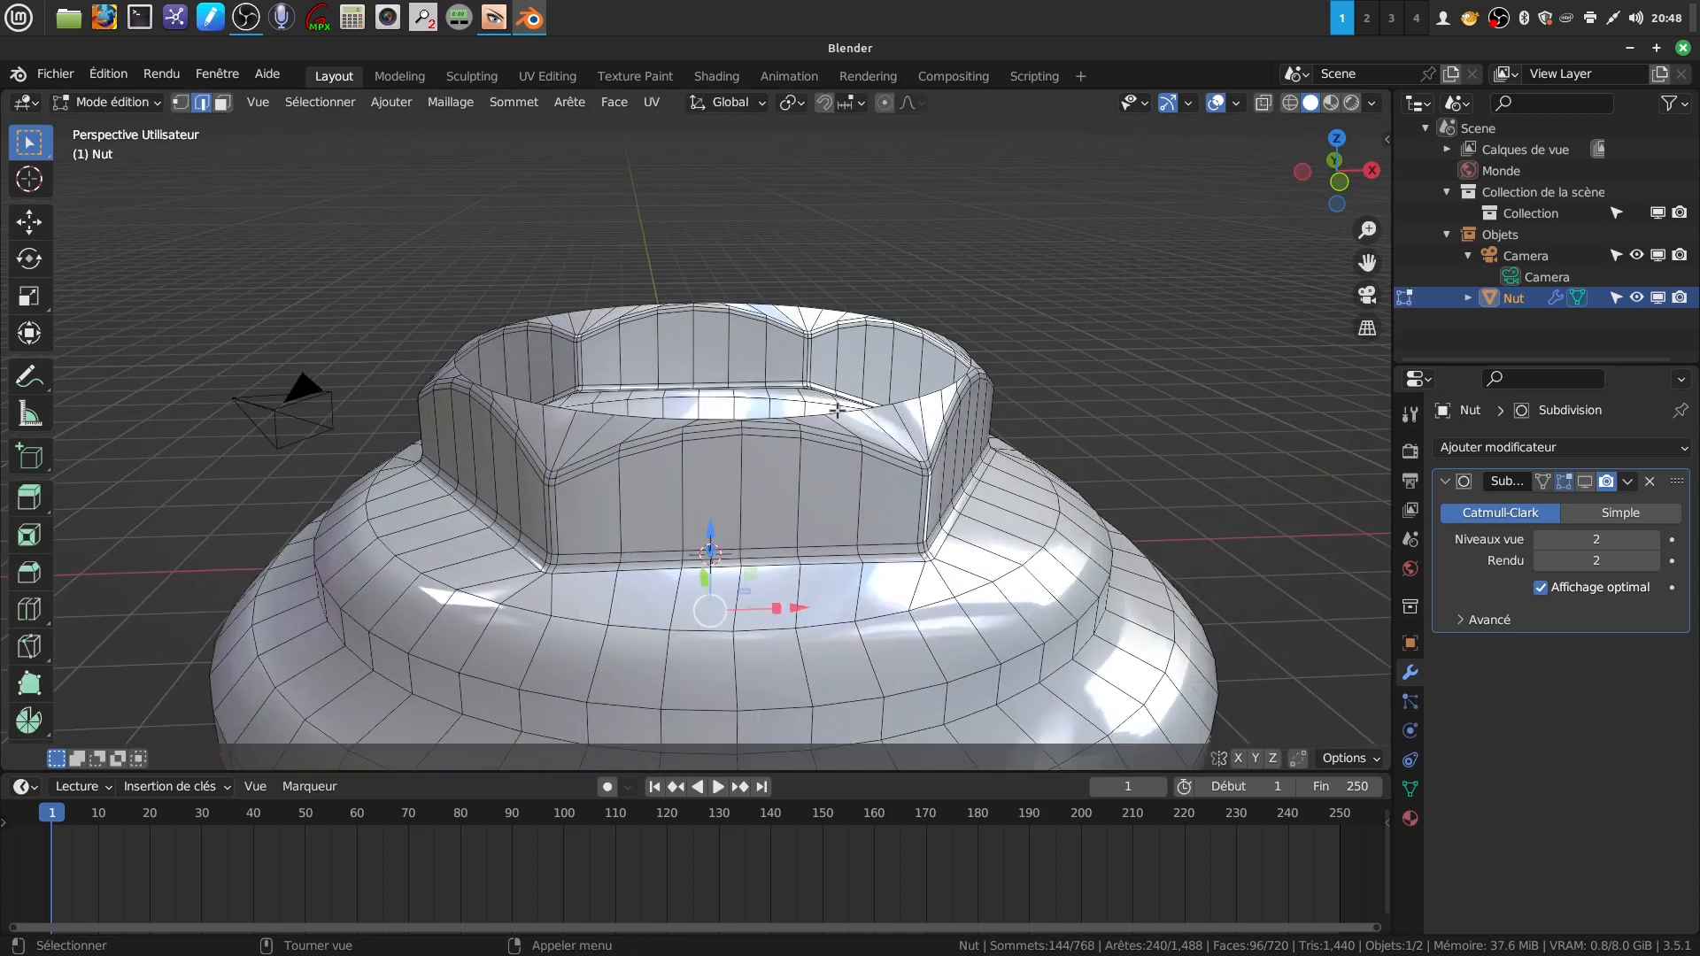
- Extrude the hexagonal body's top opening loop upward about 2.34 m and scale the new rim down to about 0.7
alt+click(900, 401)
scroll(903, 401, down, 5)
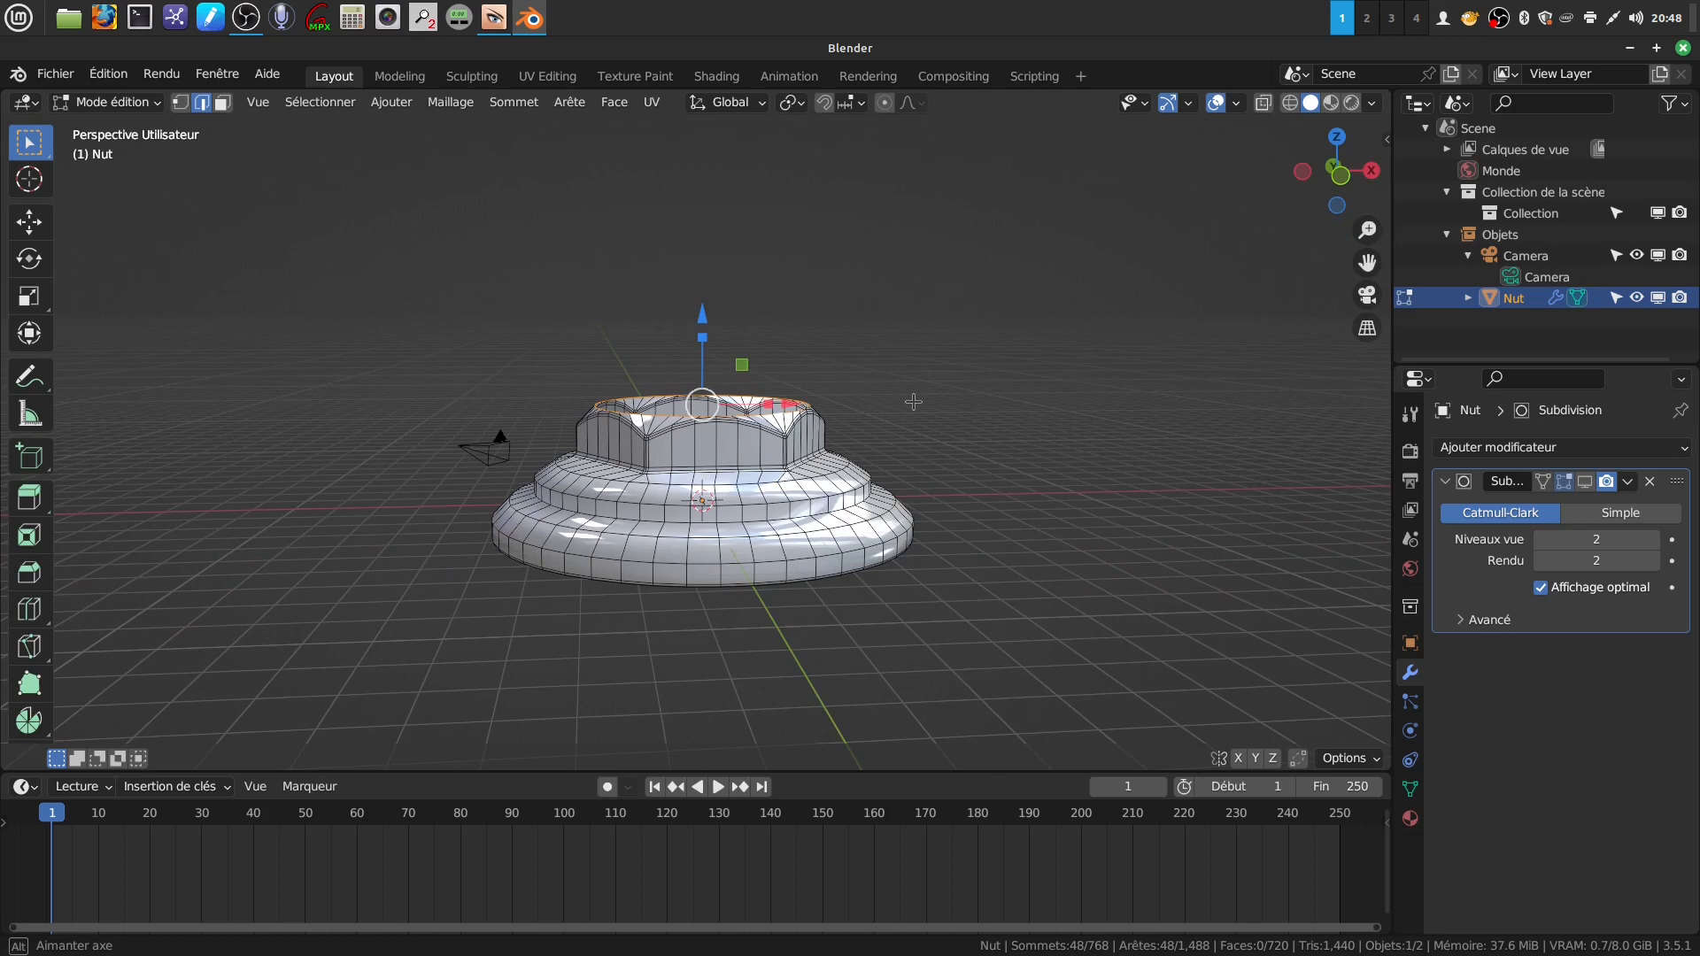
middle_drag(914, 402, 910, 398)
scroll(911, 397, up, 1)
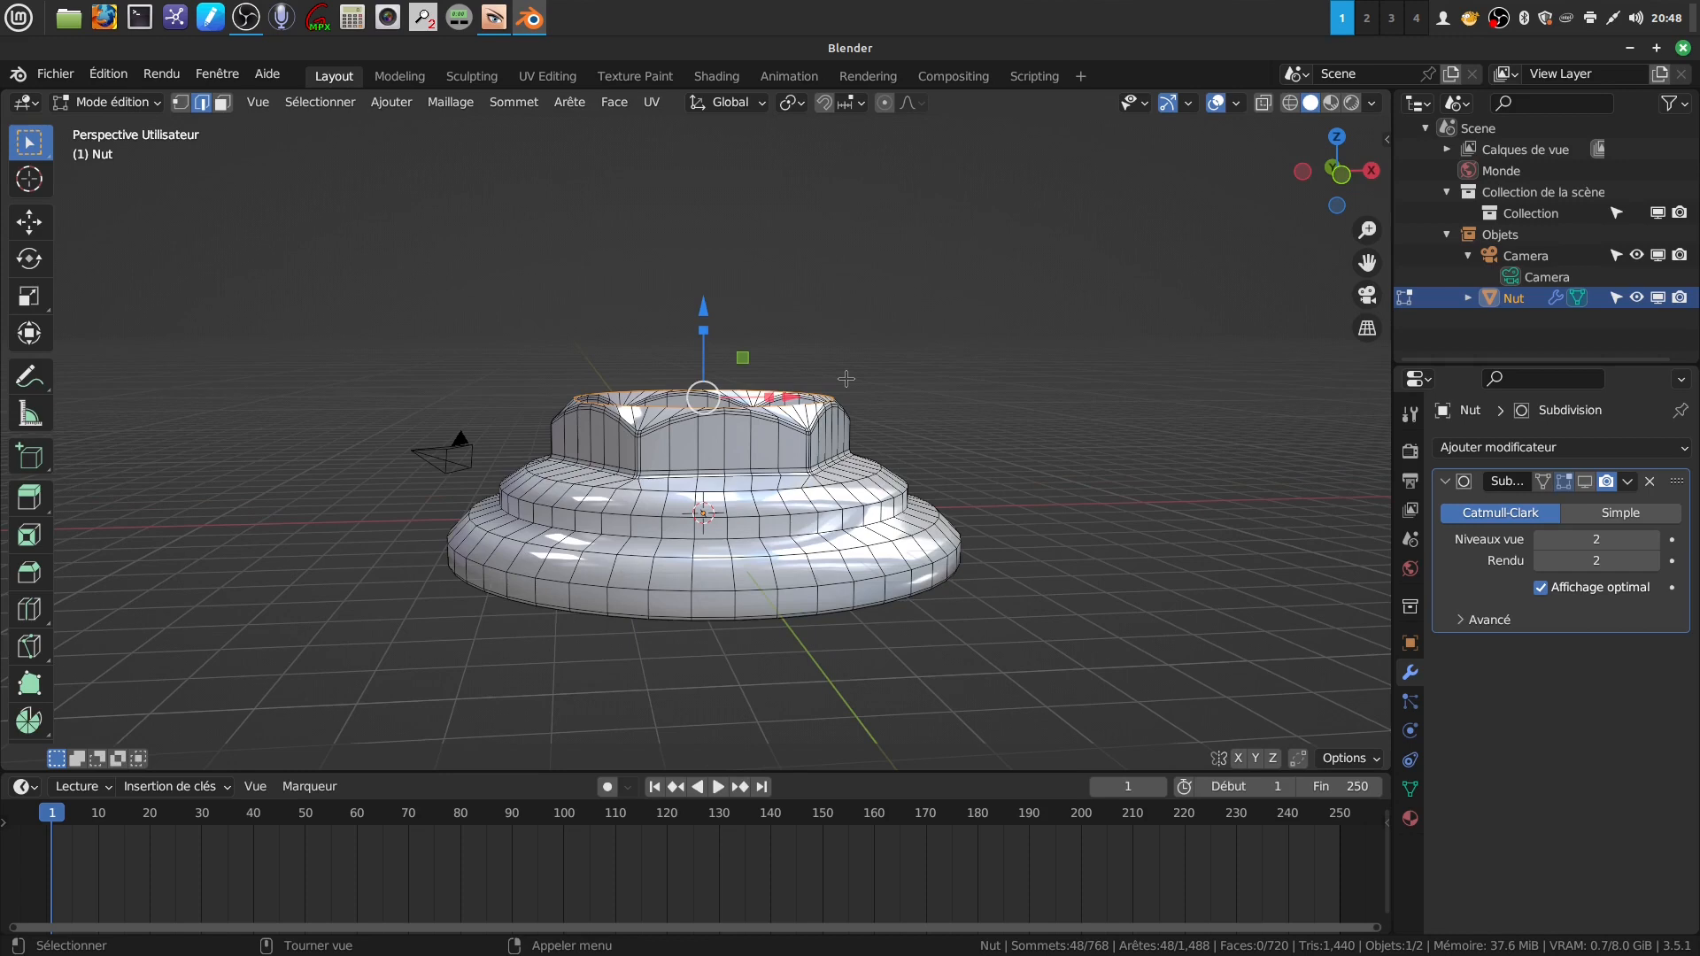
key(e)
right_click(847, 379)
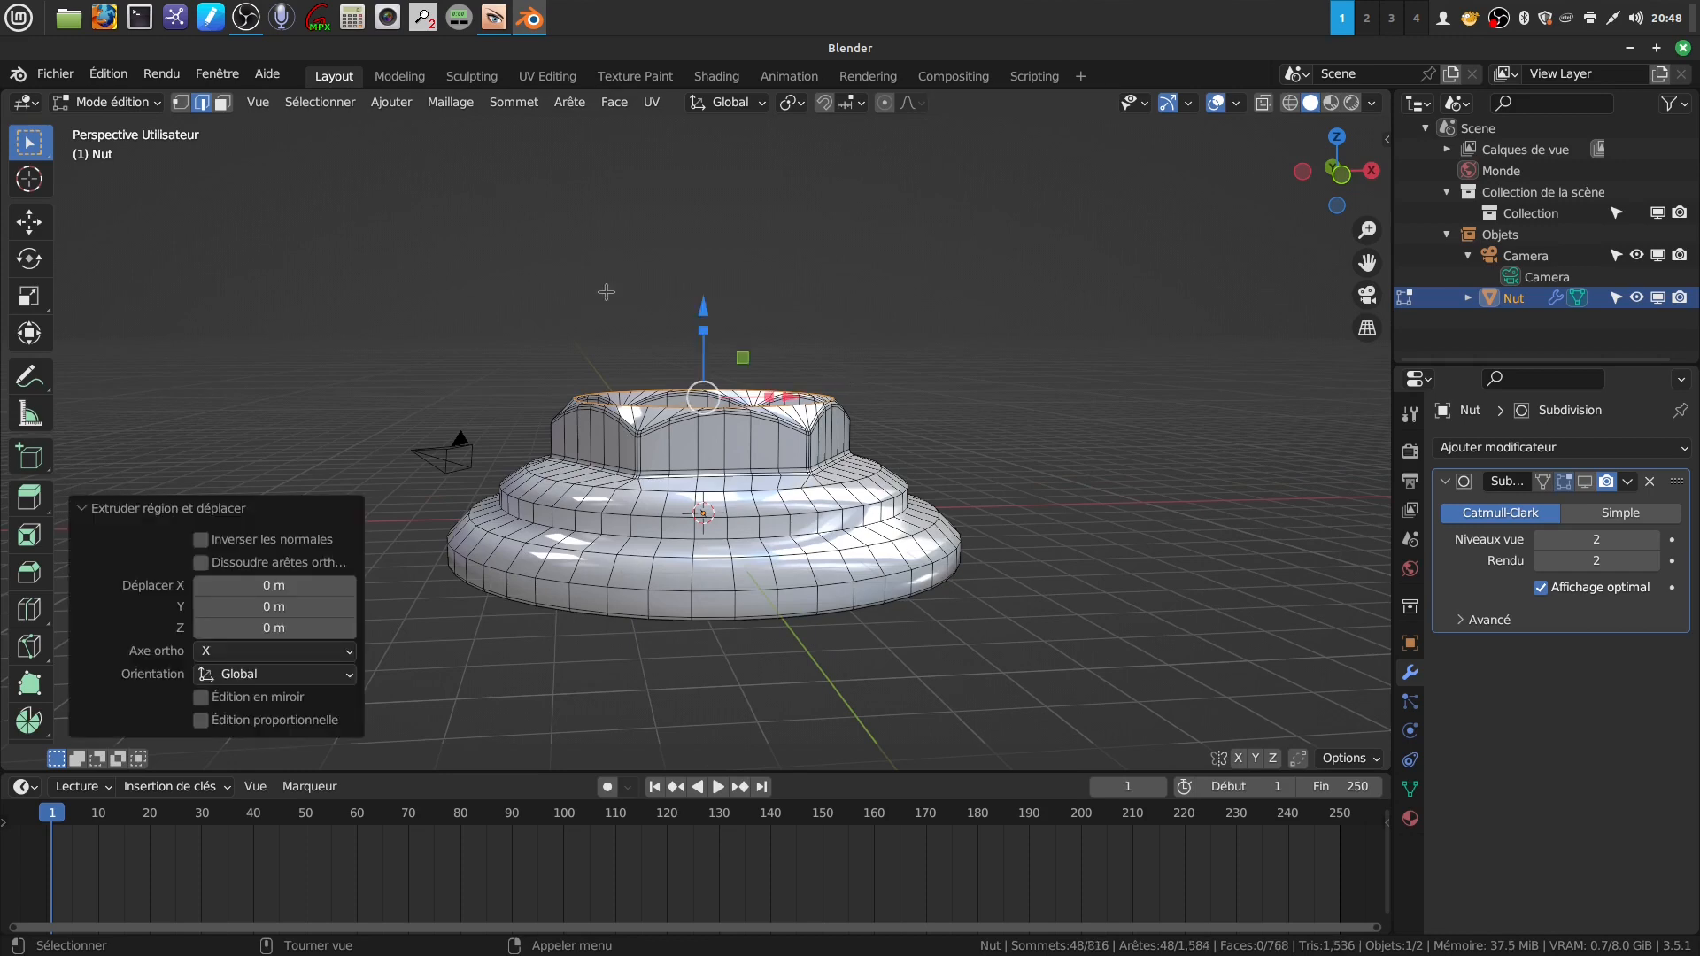
drag(704, 305, 706, 186)
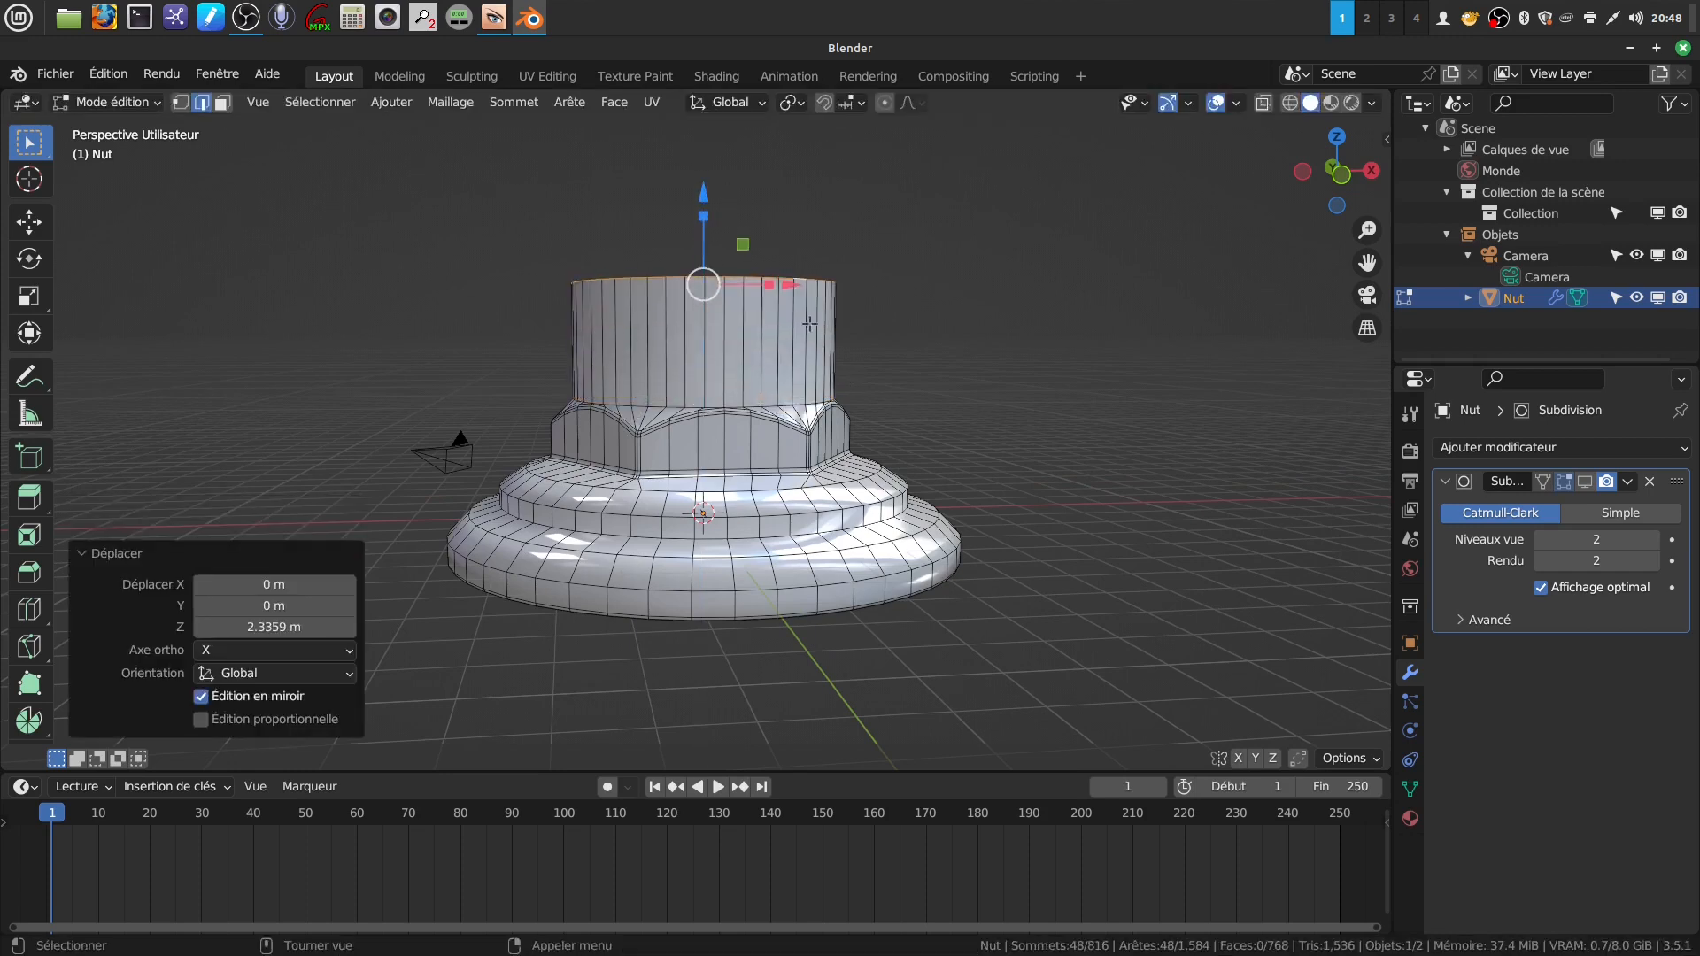
key(s)
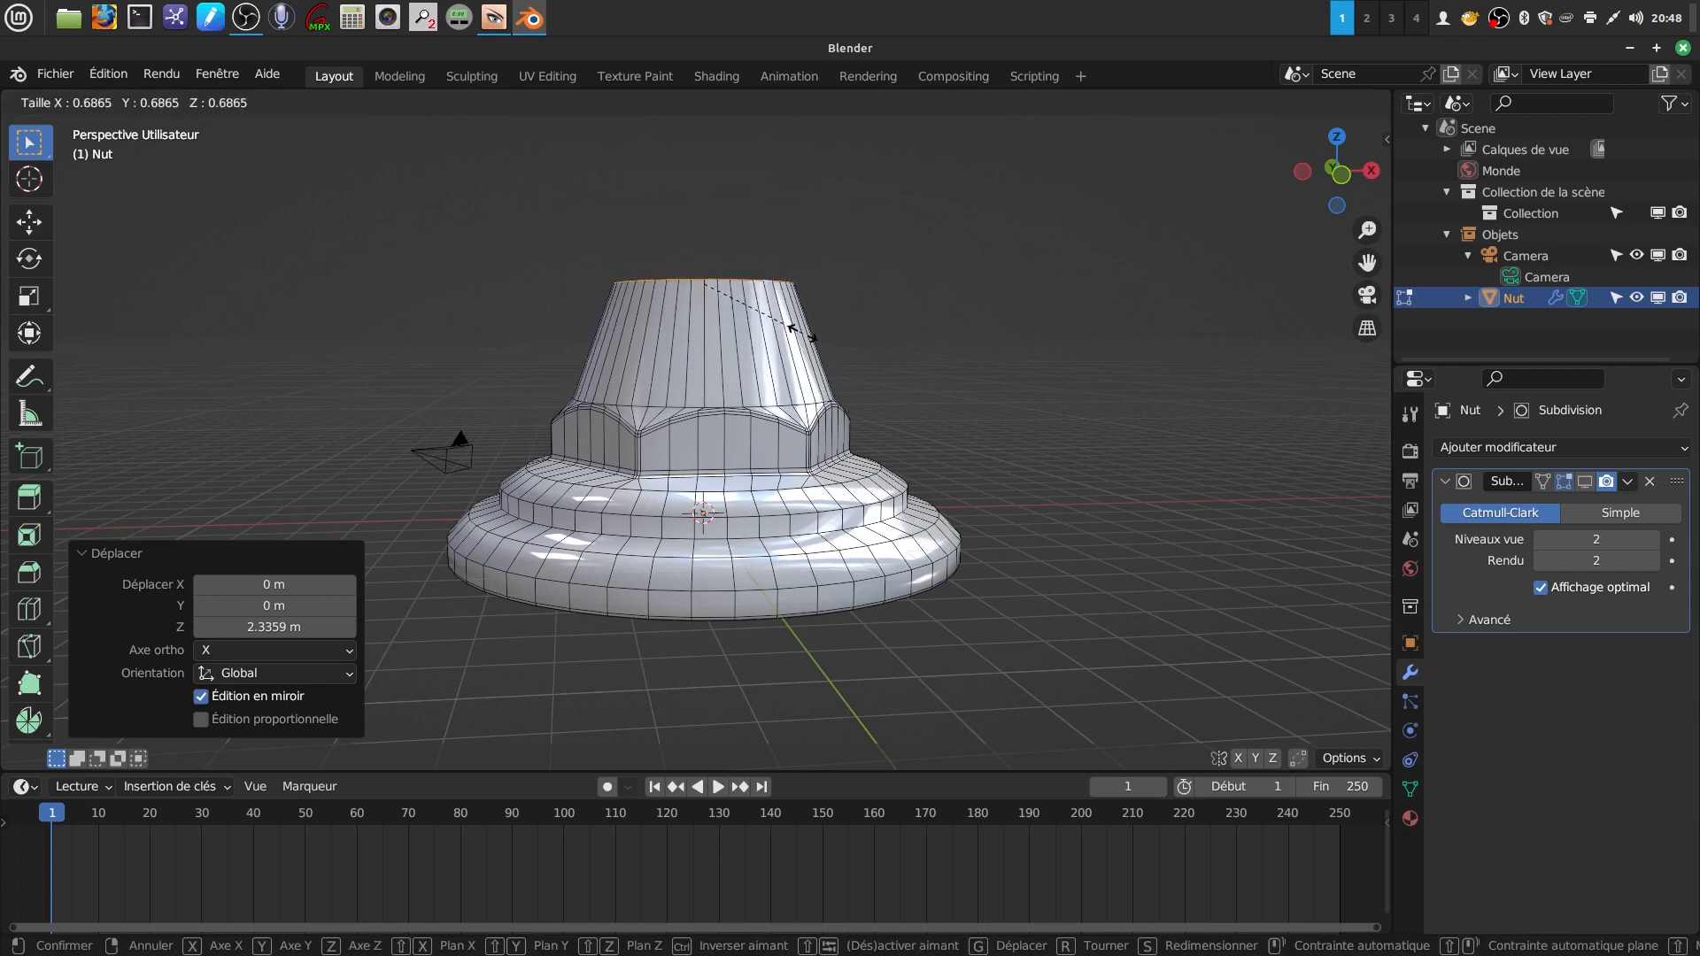
click(797, 342)
- Add one centred loop cut around the tapered neck and scale it to about 0.9 to curve the profile inward
key(ctrl+r)
click(765, 343)
right_click(765, 343)
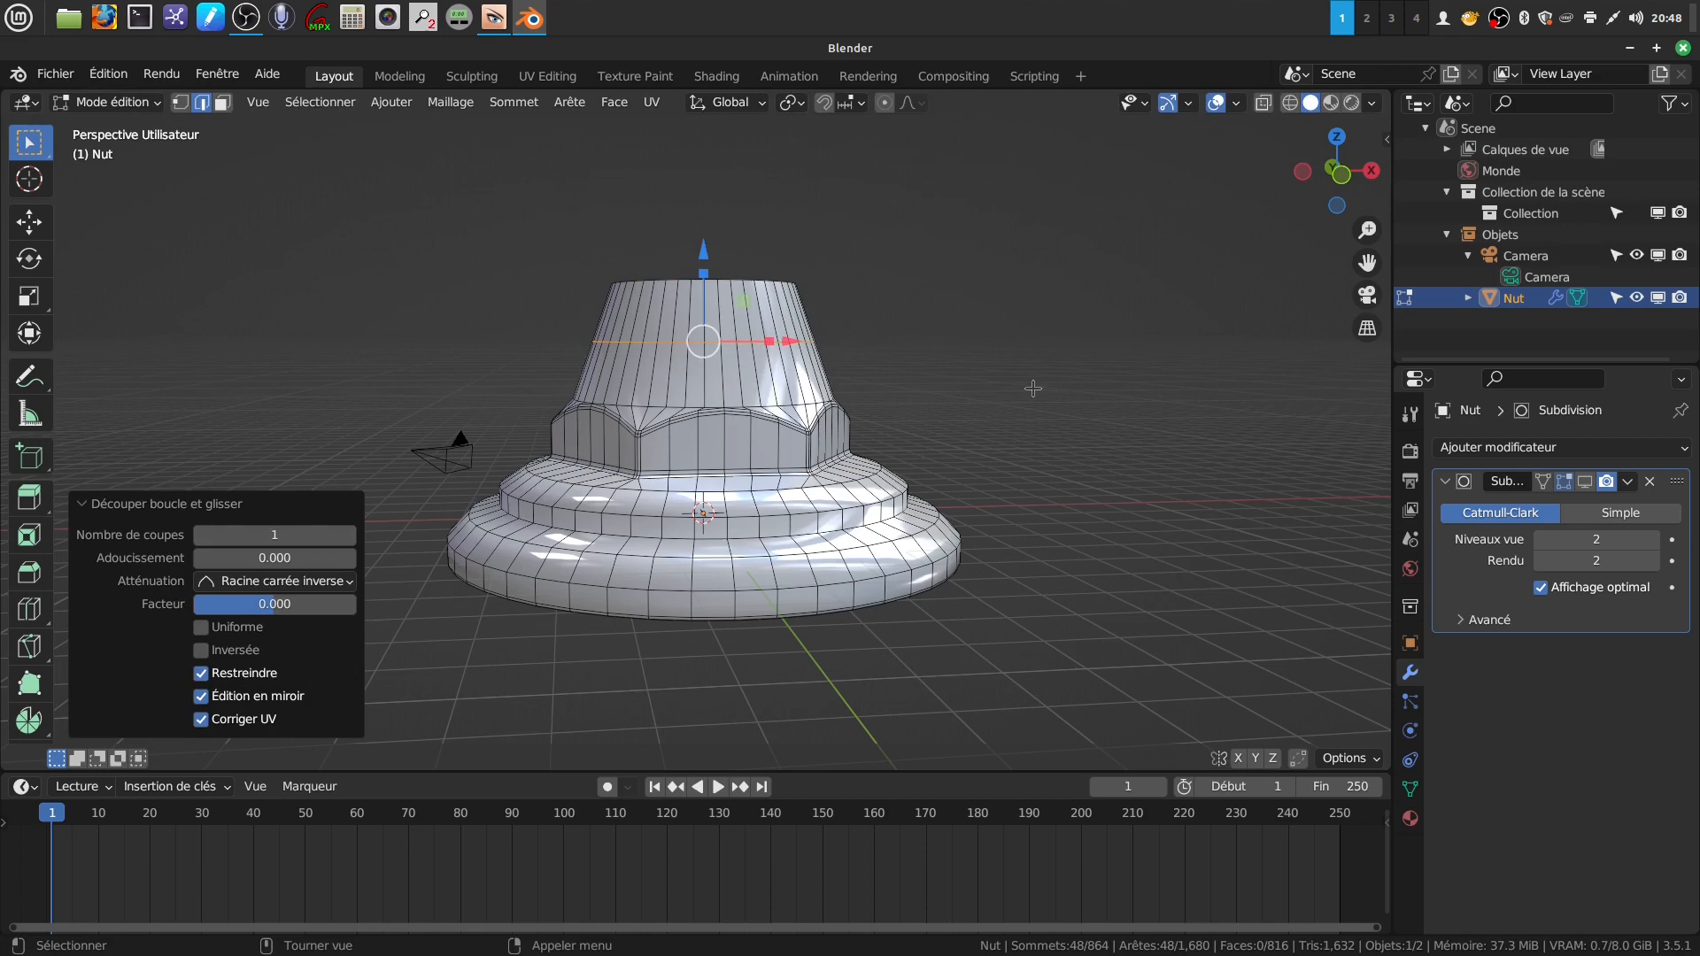
key(s)
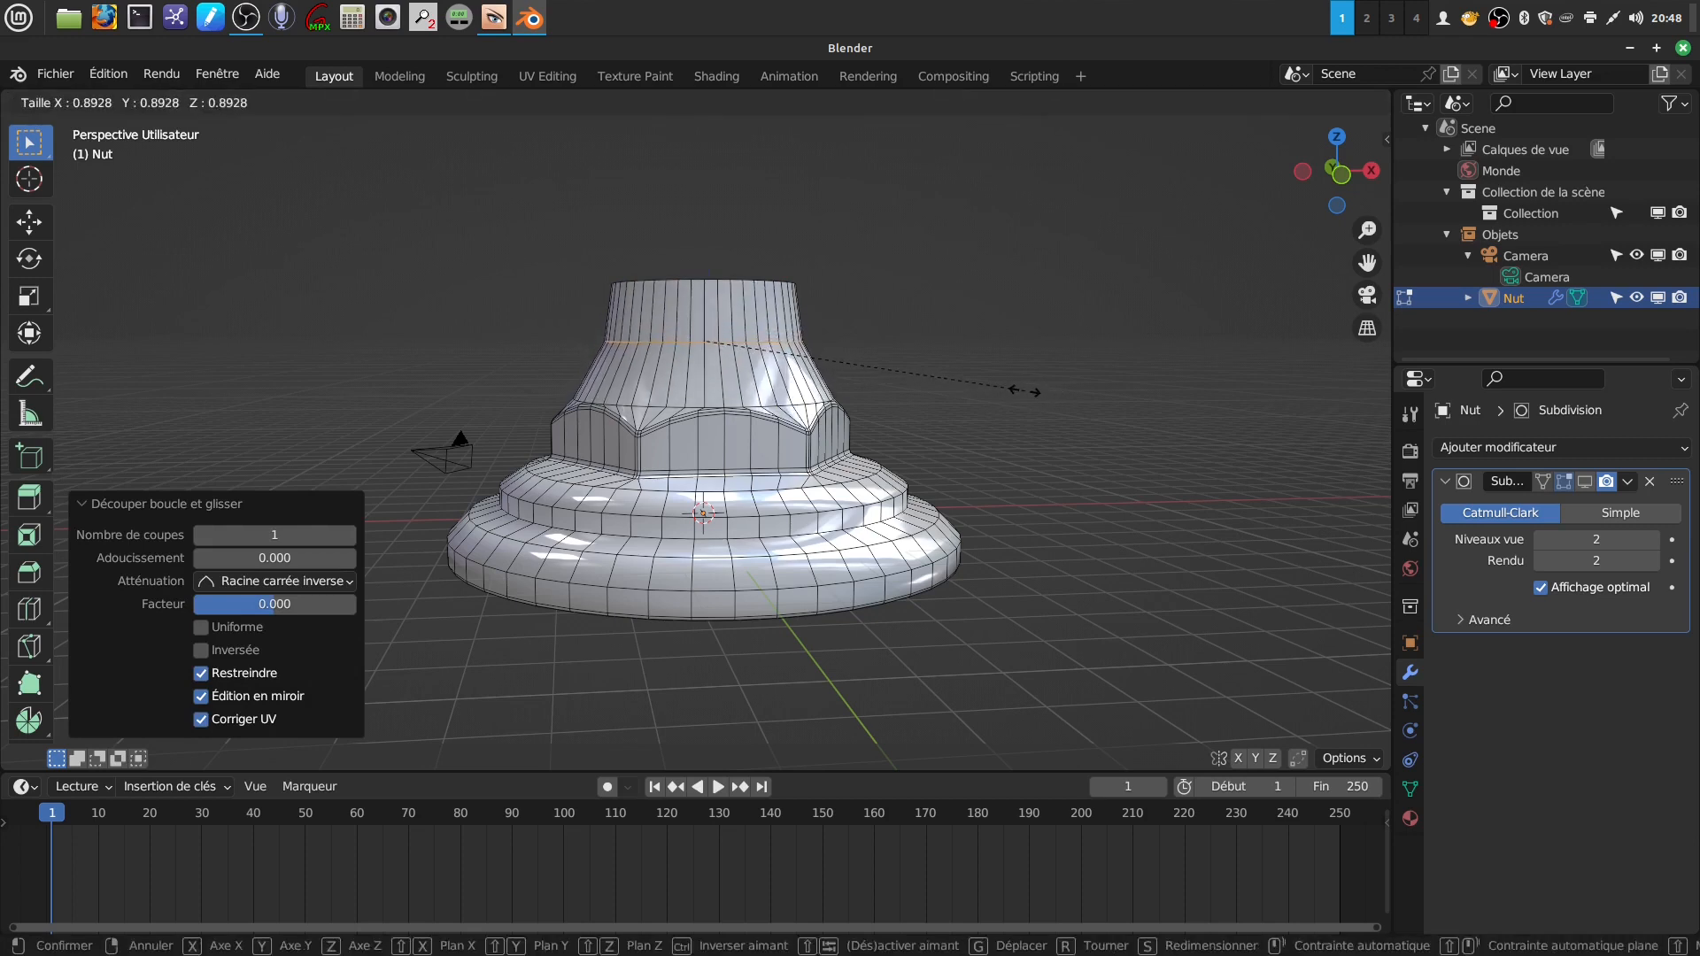
click(1027, 389)
- Scale the neck's top rim loop down to about 0.81
scroll(925, 390, up, 5)
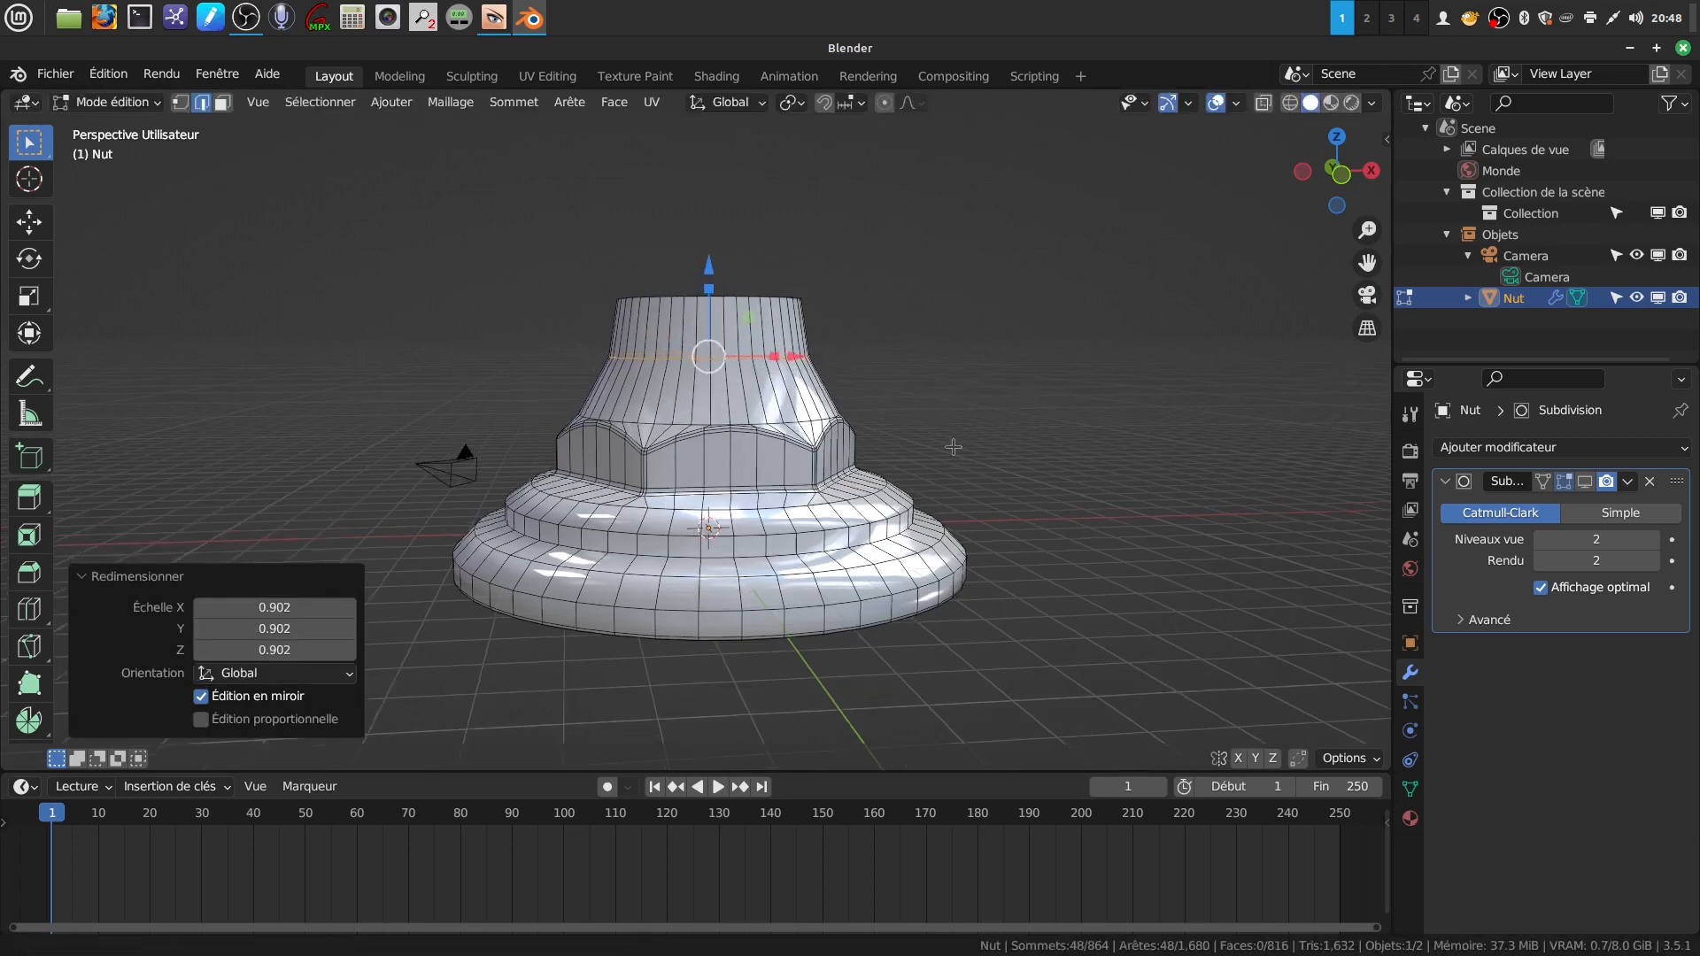
shift+scroll(872, 315, down, 1)
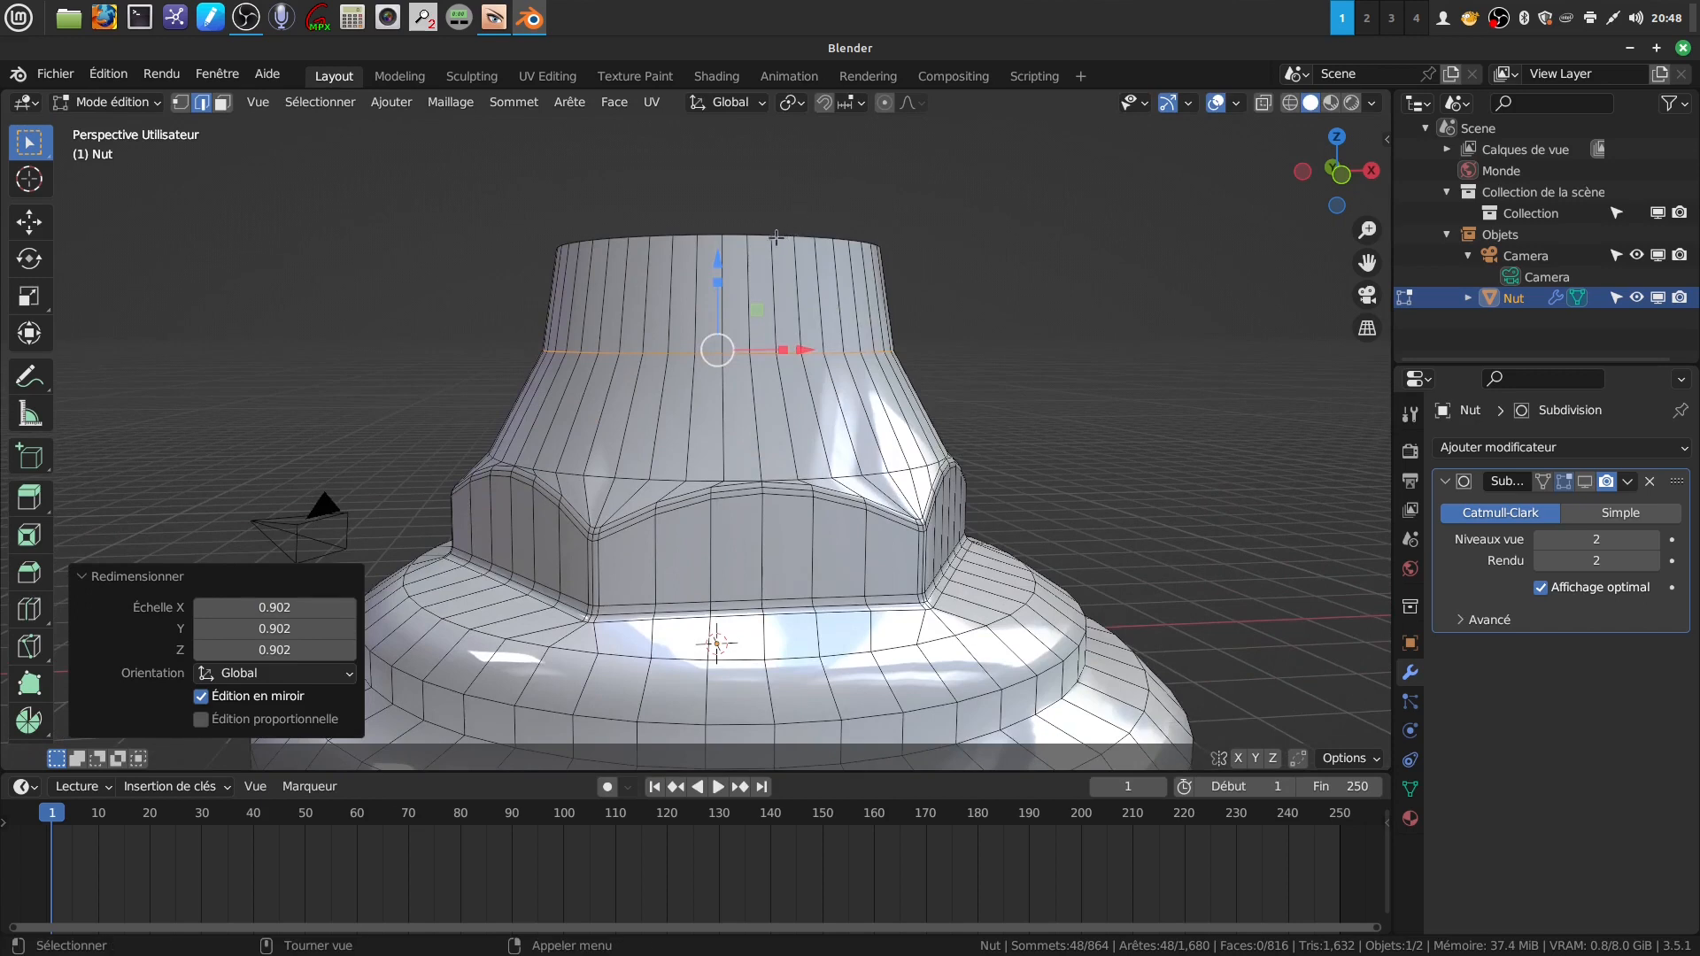
alt+click(763, 233)
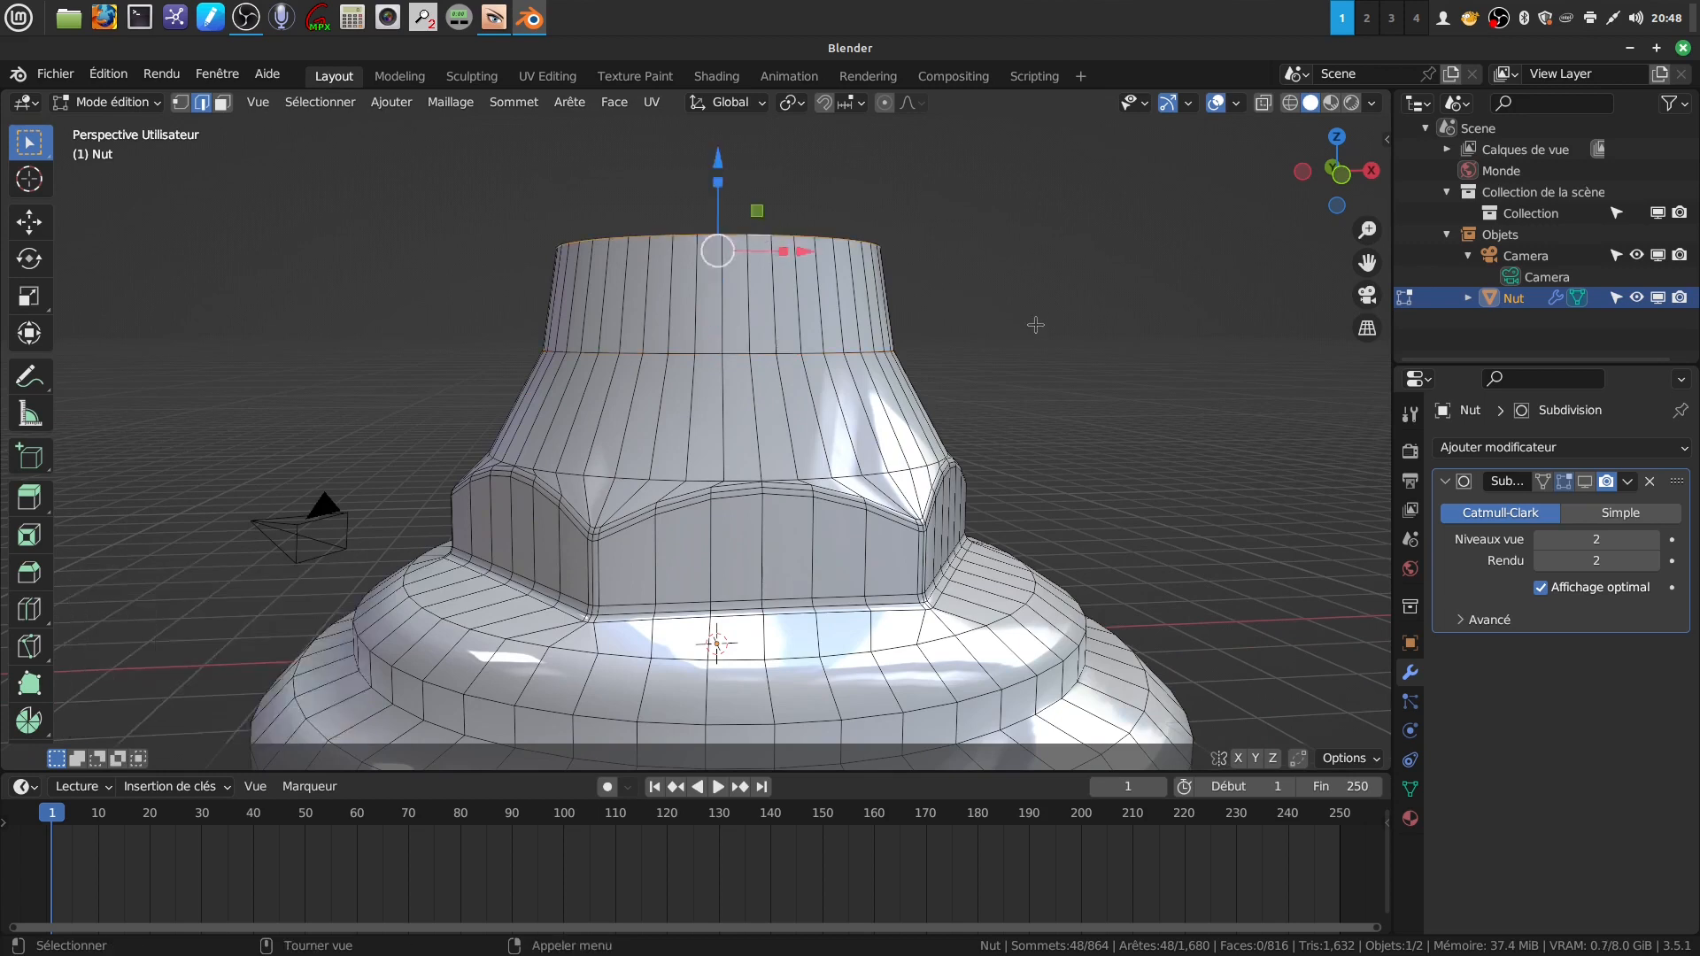
key(s)
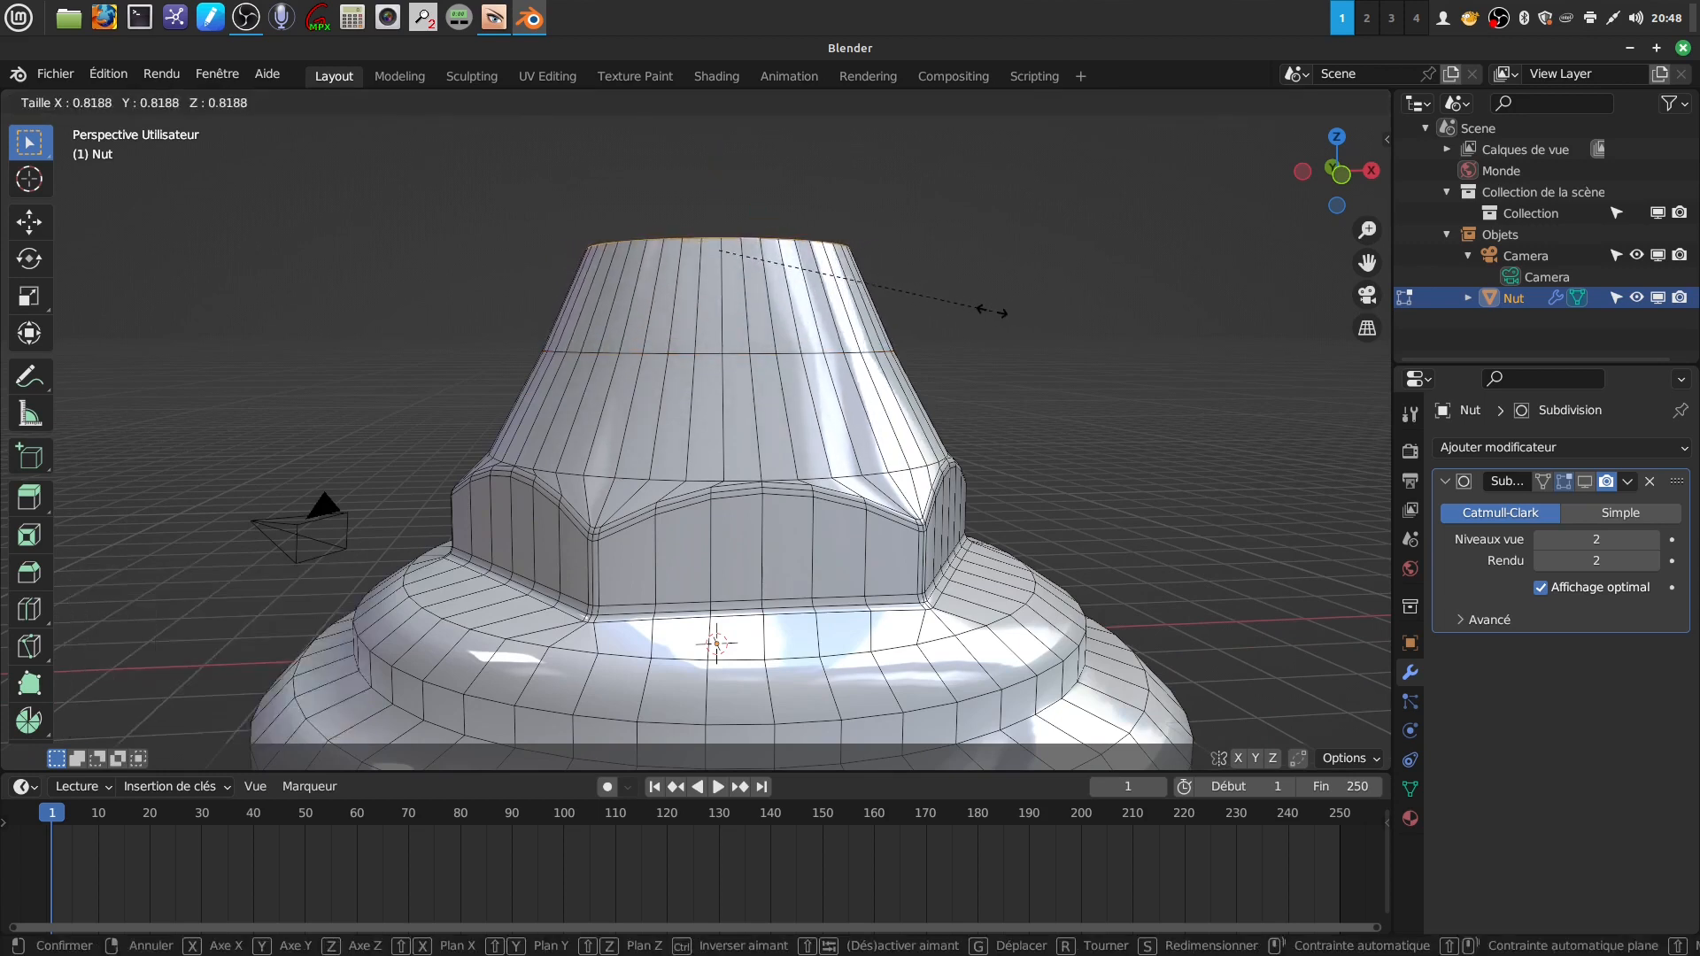
click(979, 306)
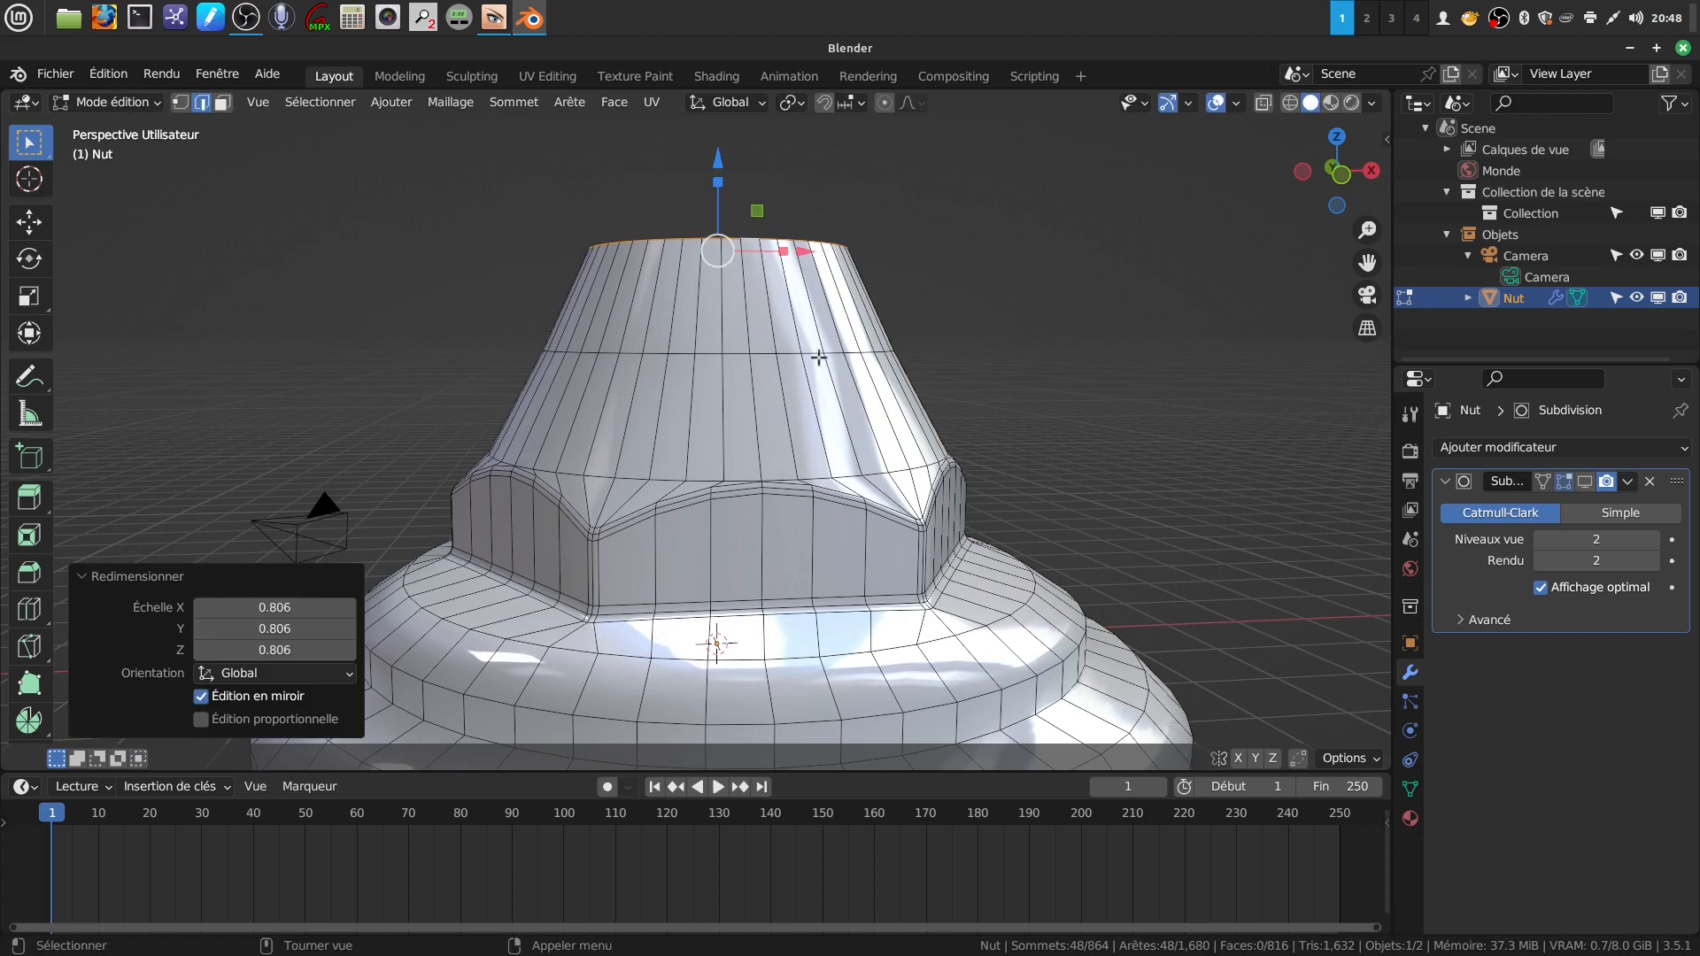
- Scale the neck's middle edge loop down to about 0.9
alt+click(817, 352)
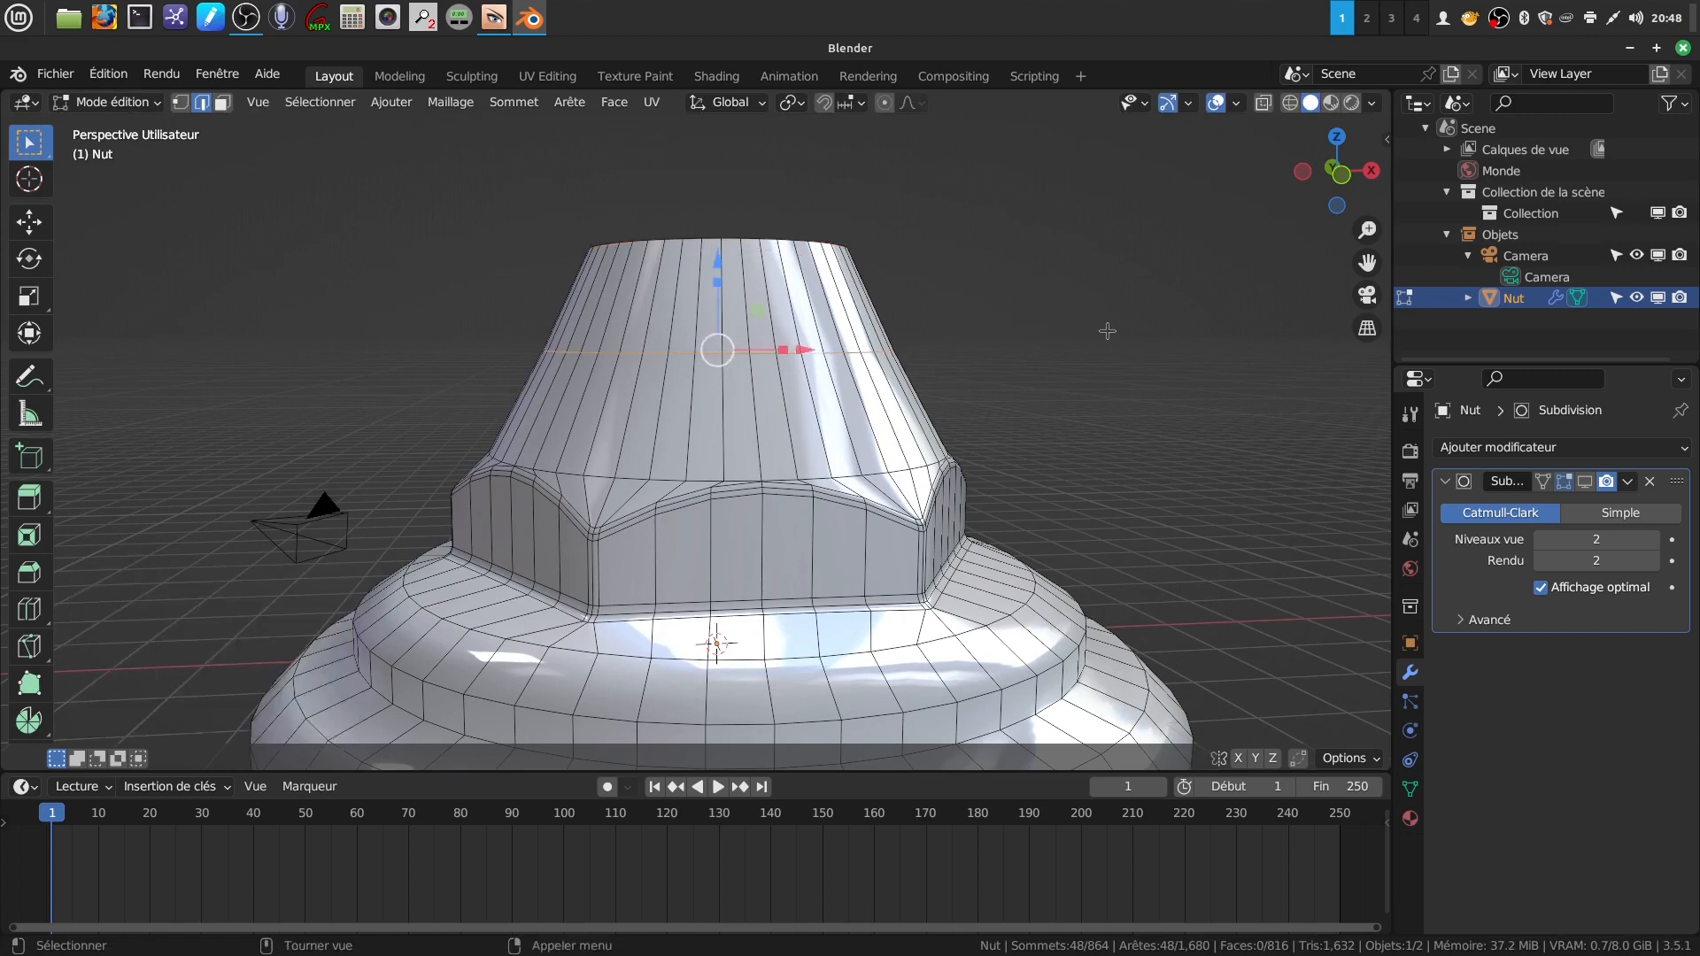
key(s)
click(970, 331)
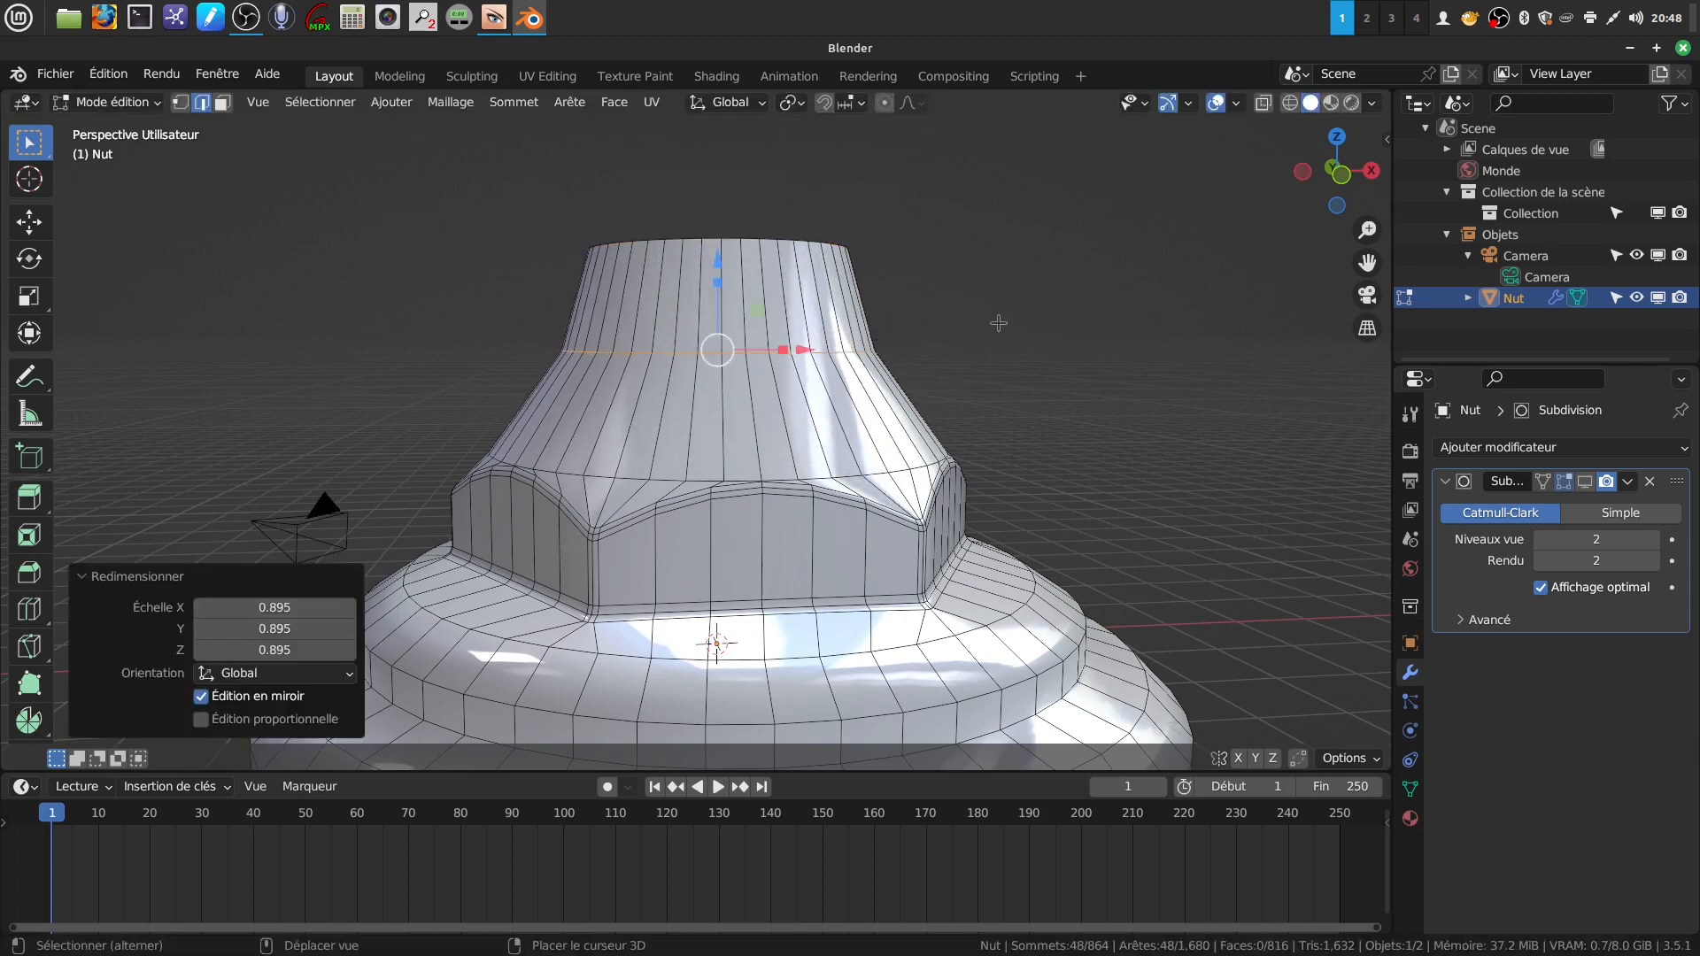
- Undo the scaling of the neck's middle loop and top rim, back to the unscaled centred loop cut
scroll(967, 331, down, 3)
middle_drag(967, 331, 962, 407)
scroll(957, 443, up, 4)
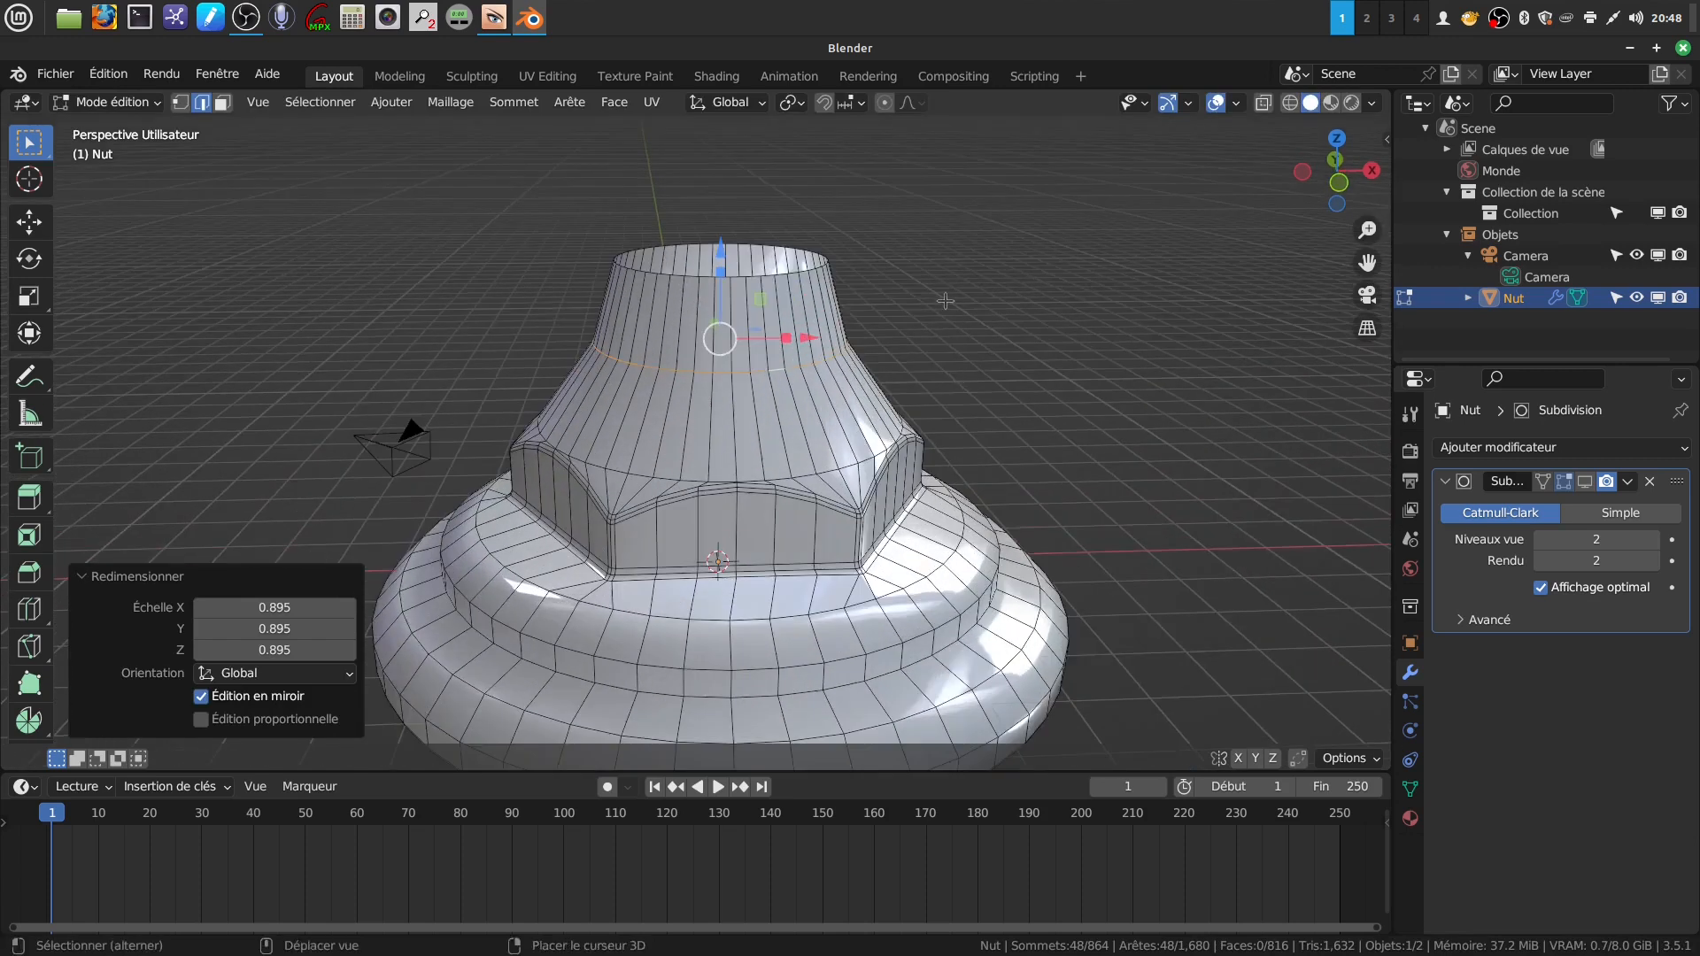
middle_drag(932, 434, 933, 380)
scroll(934, 364, down, 5)
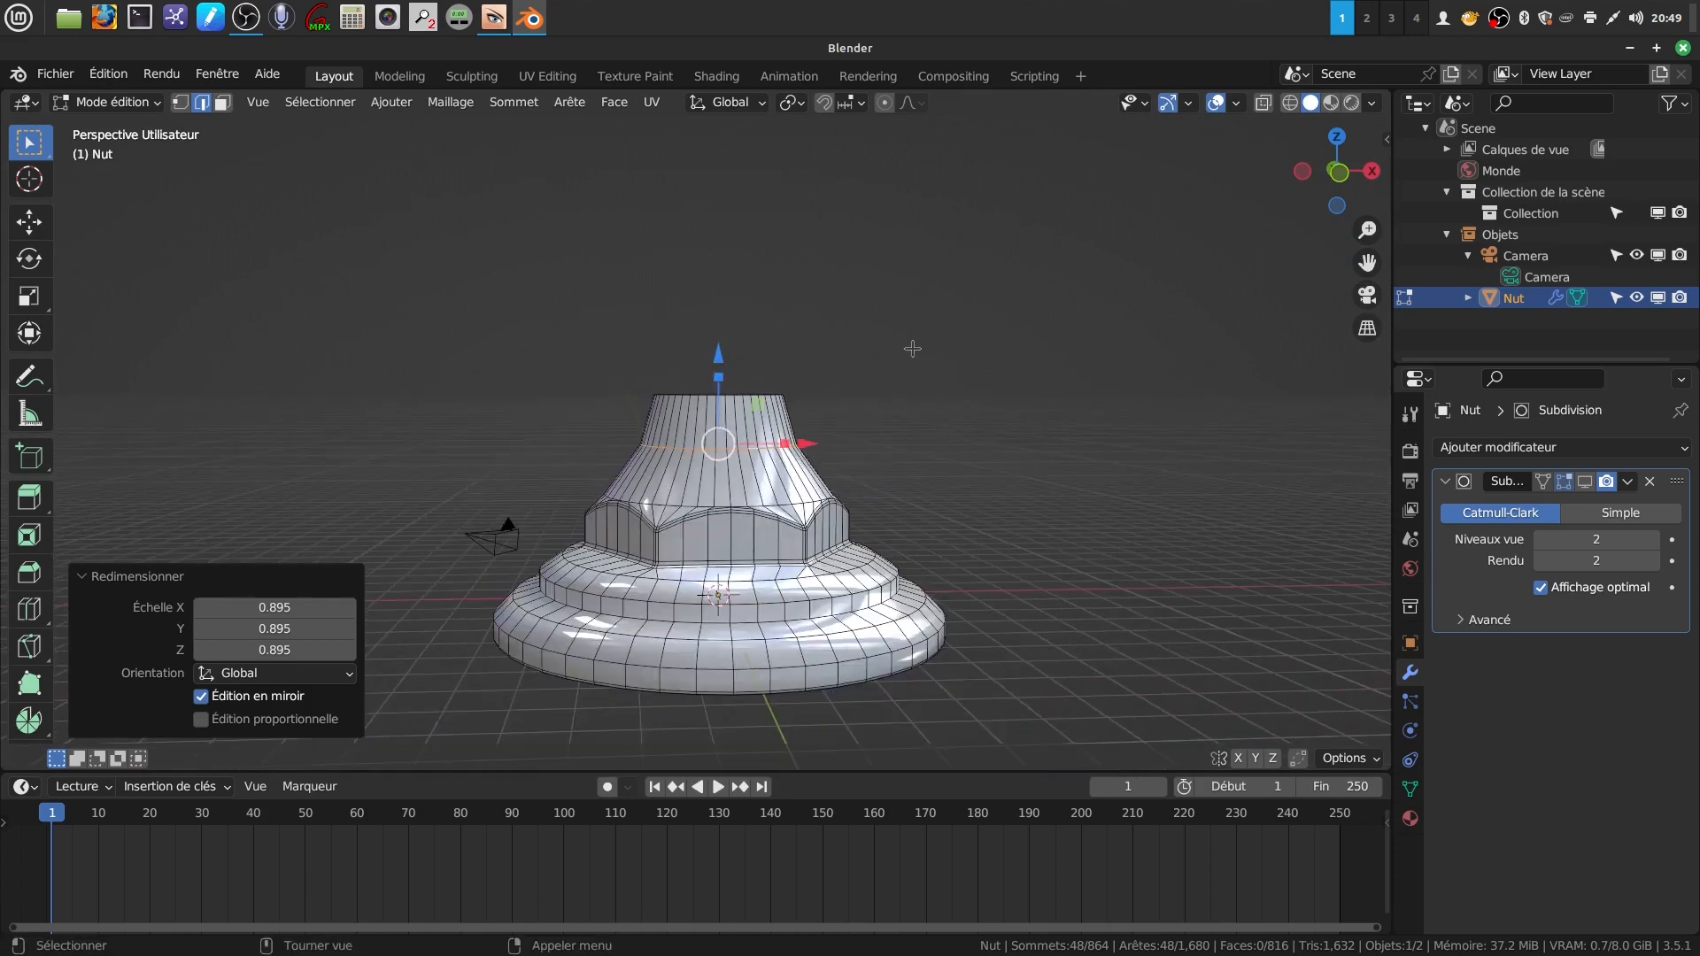
scroll(858, 474, up, 1)
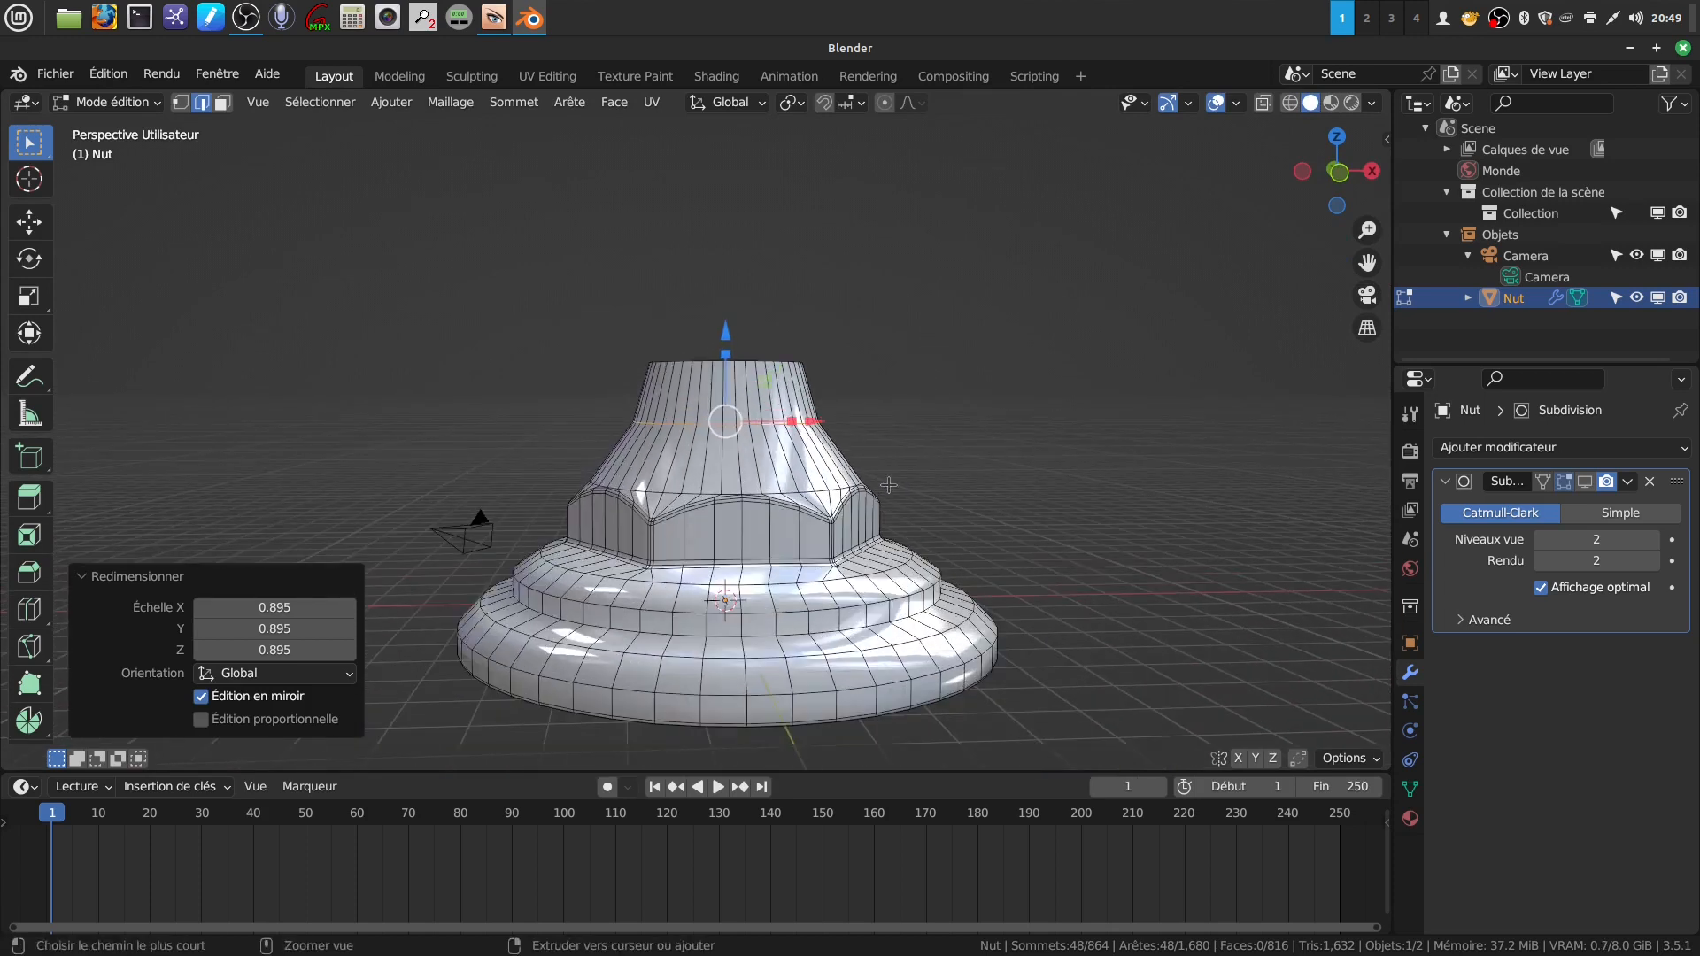
key(ctrl+z)
key(ctrl+z)
key(ctrl+z)
key(ctrl+z)
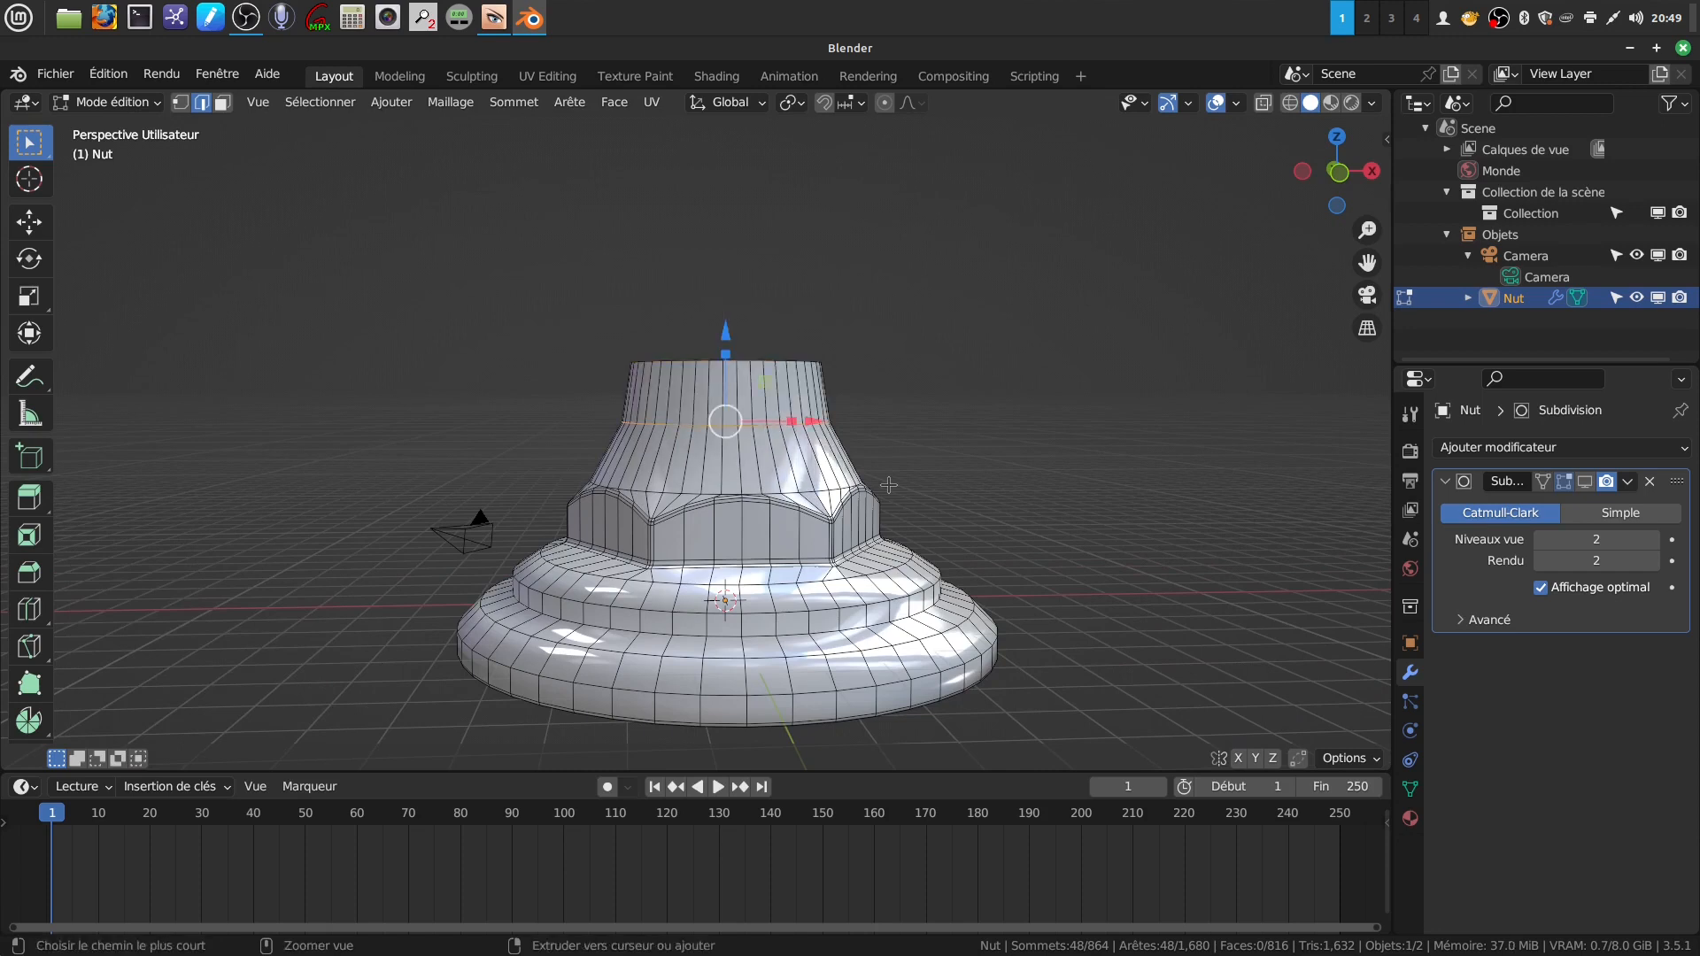
key(ctrl+z)
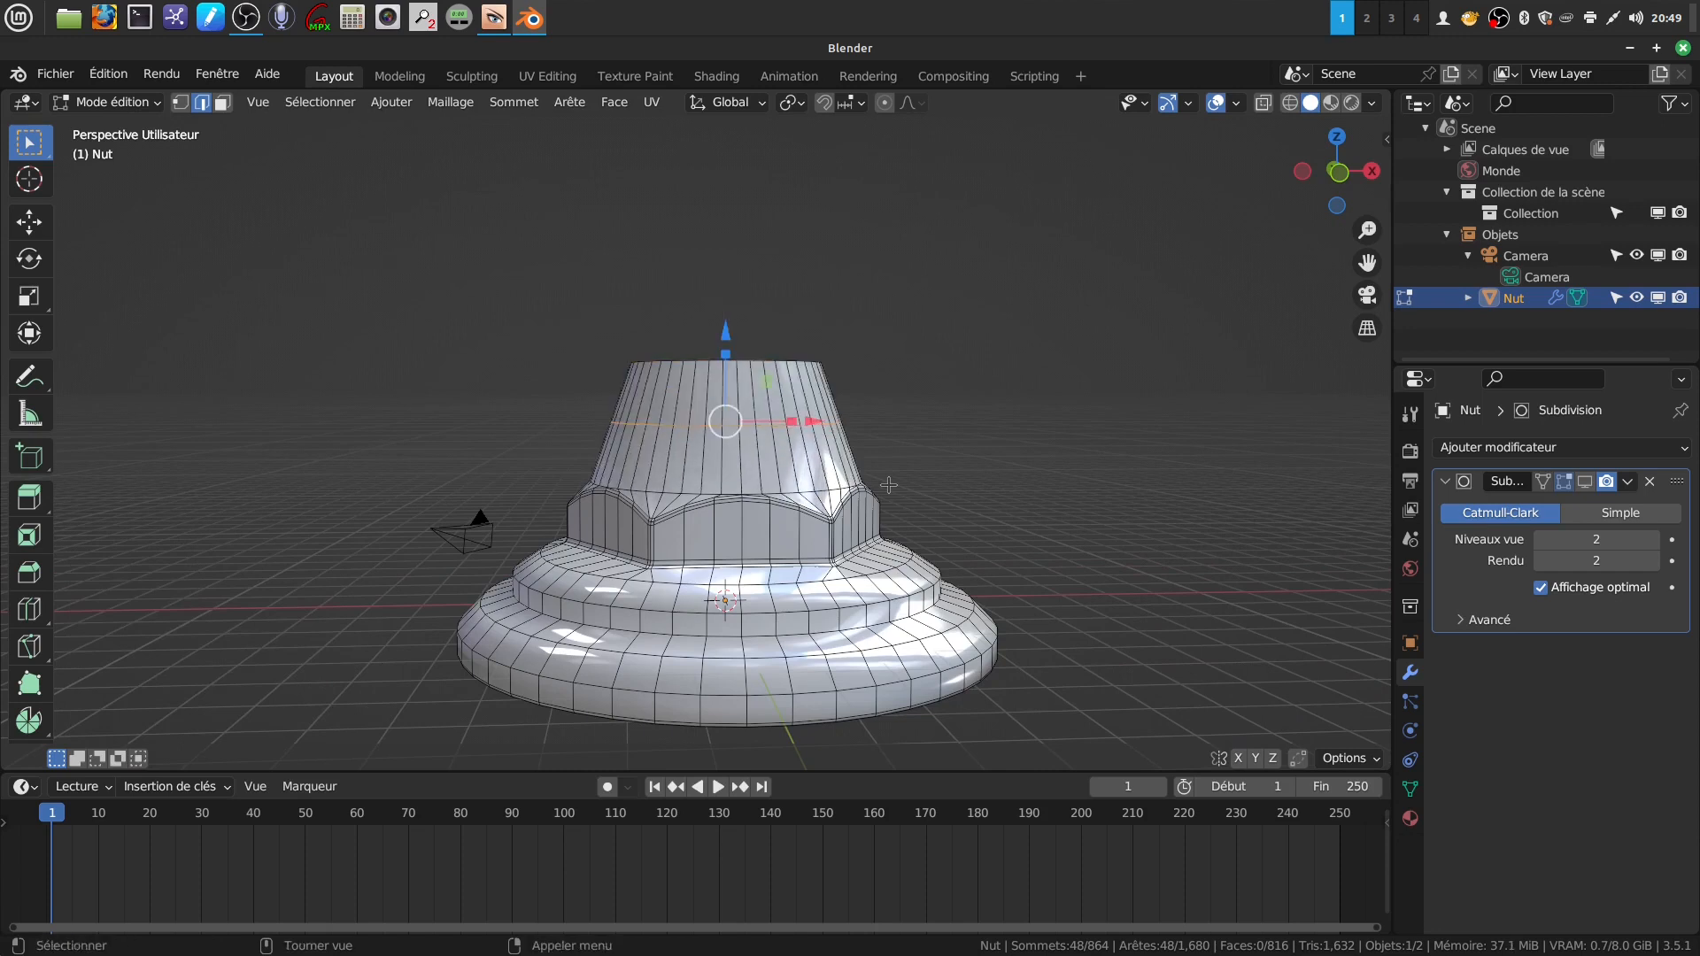
- Delete the vertices of the neck's top rim loop and lower the remaining rim by about 0.48 m
alt+click(772, 360)
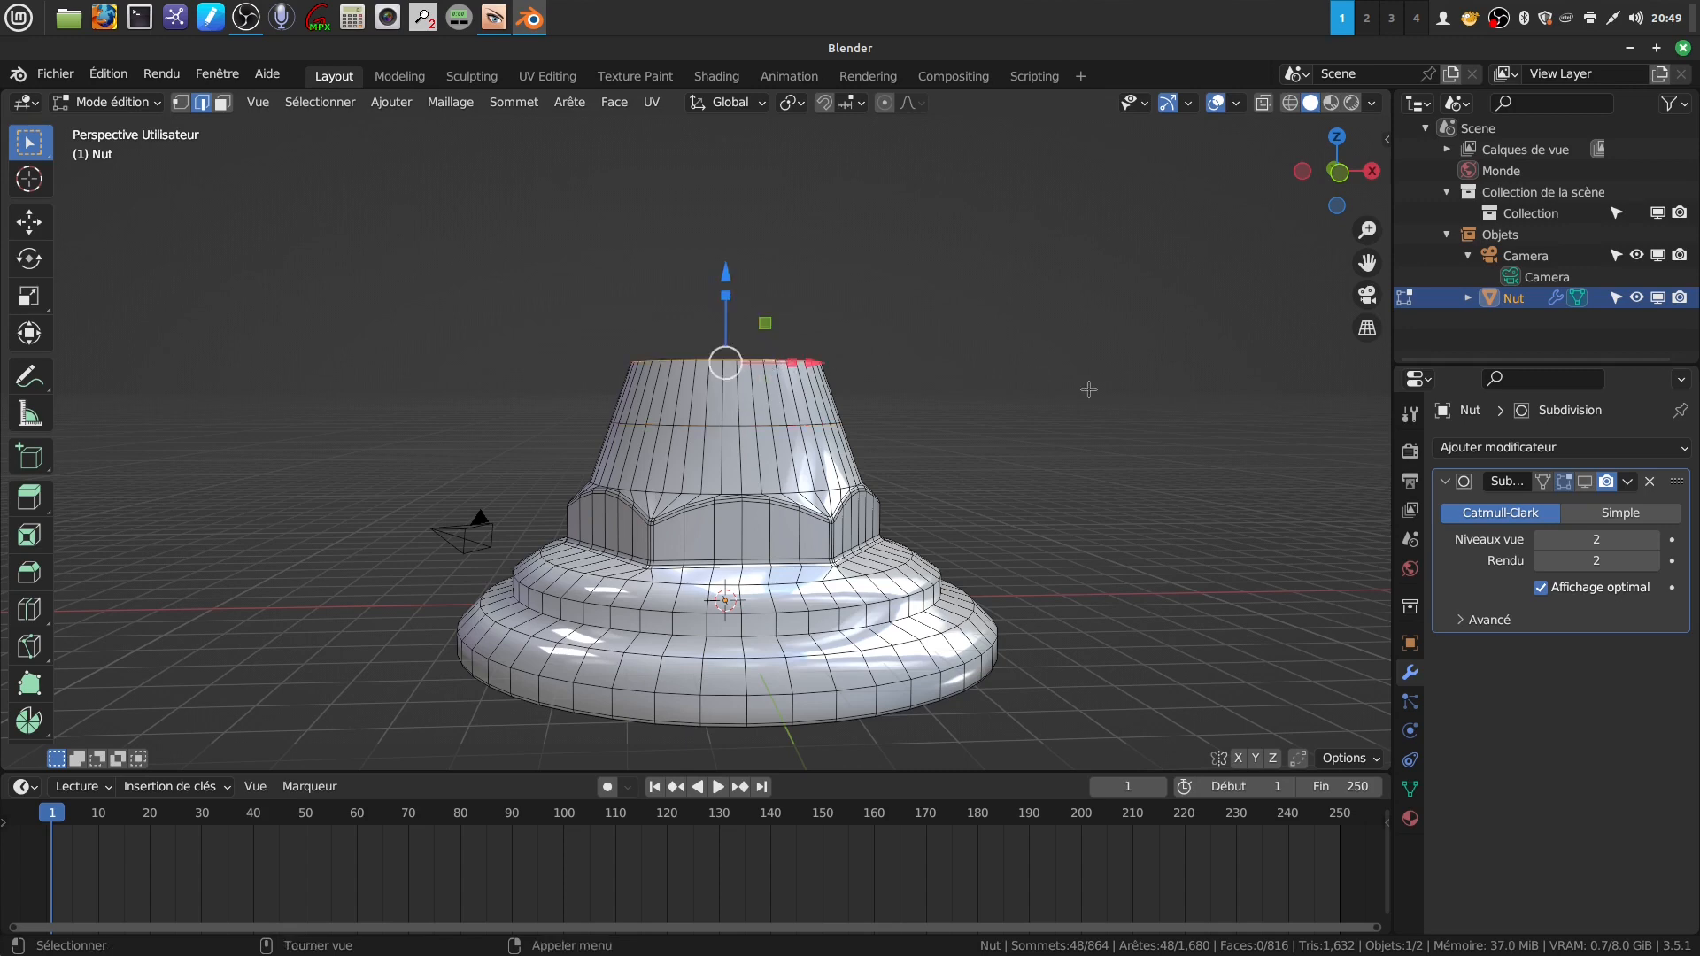
key(x)
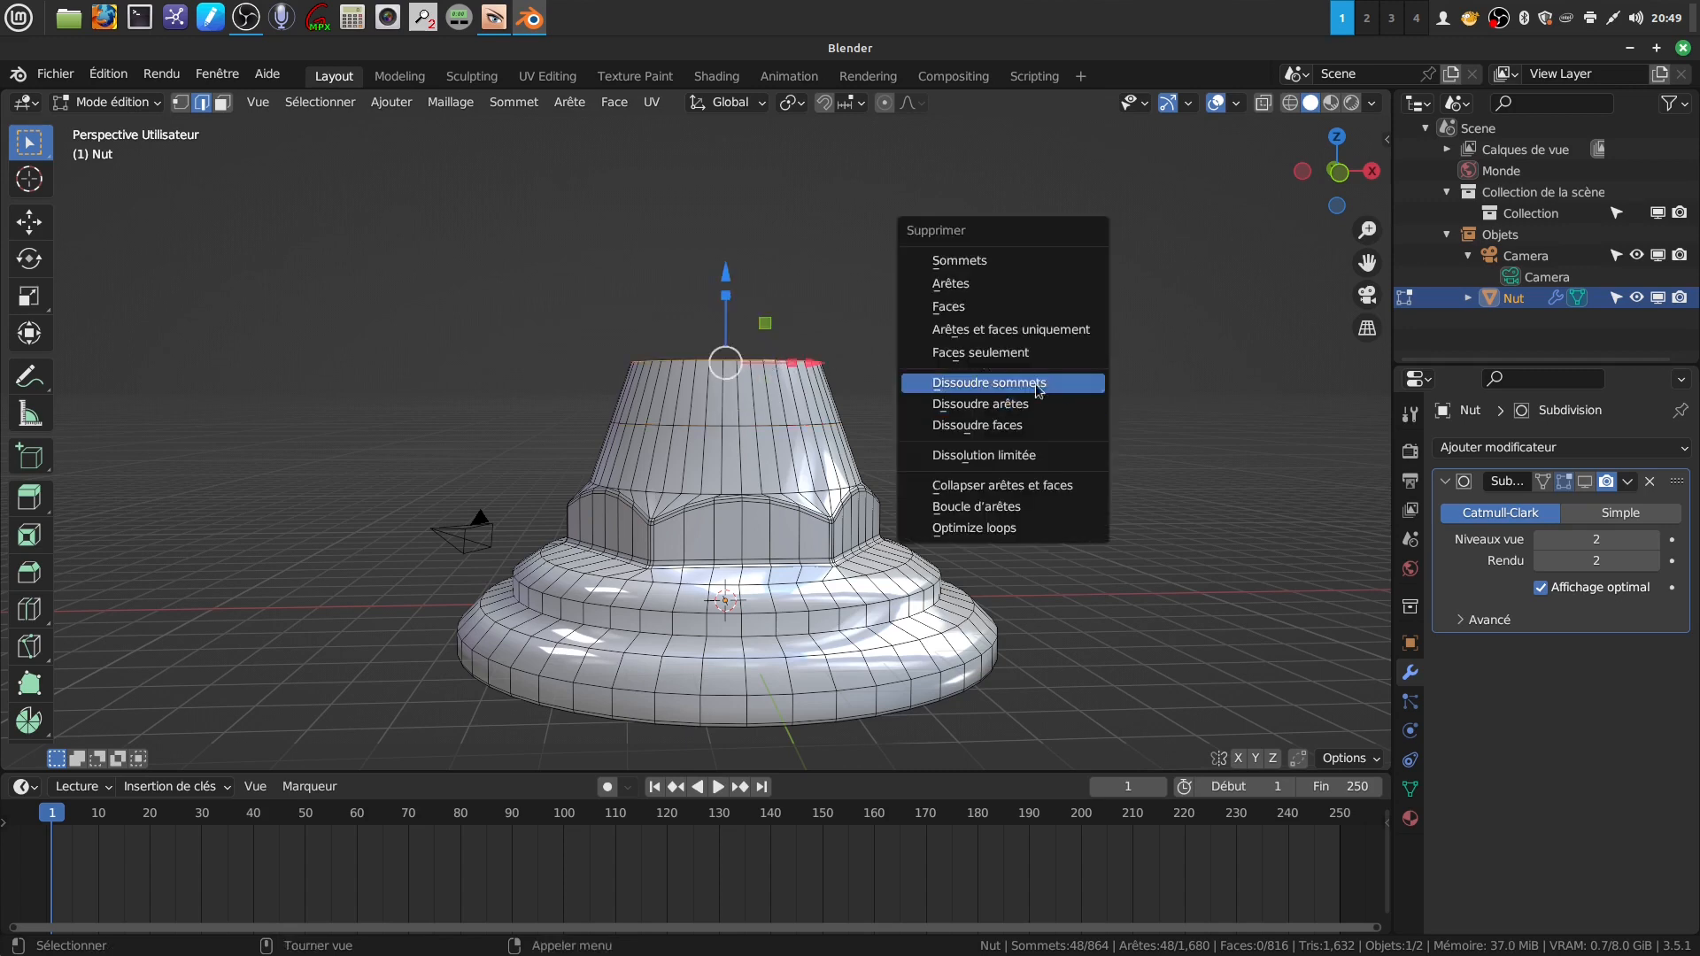
click(977, 262)
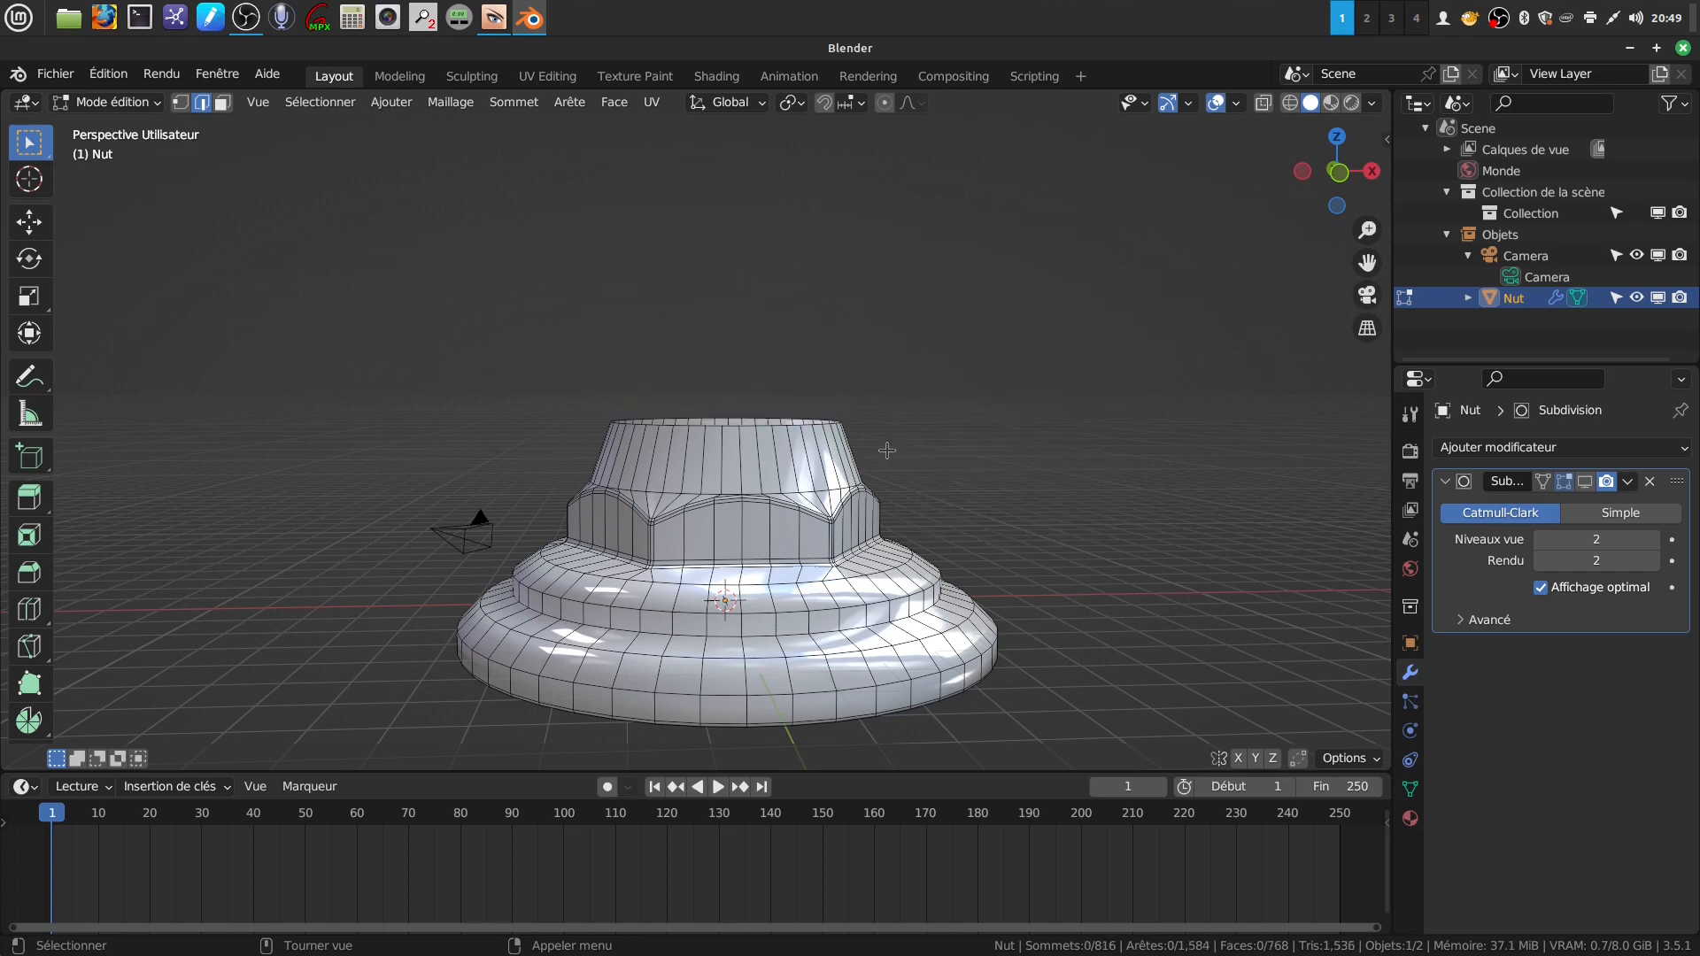
alt+click(783, 423)
drag(725, 330, 724, 350)
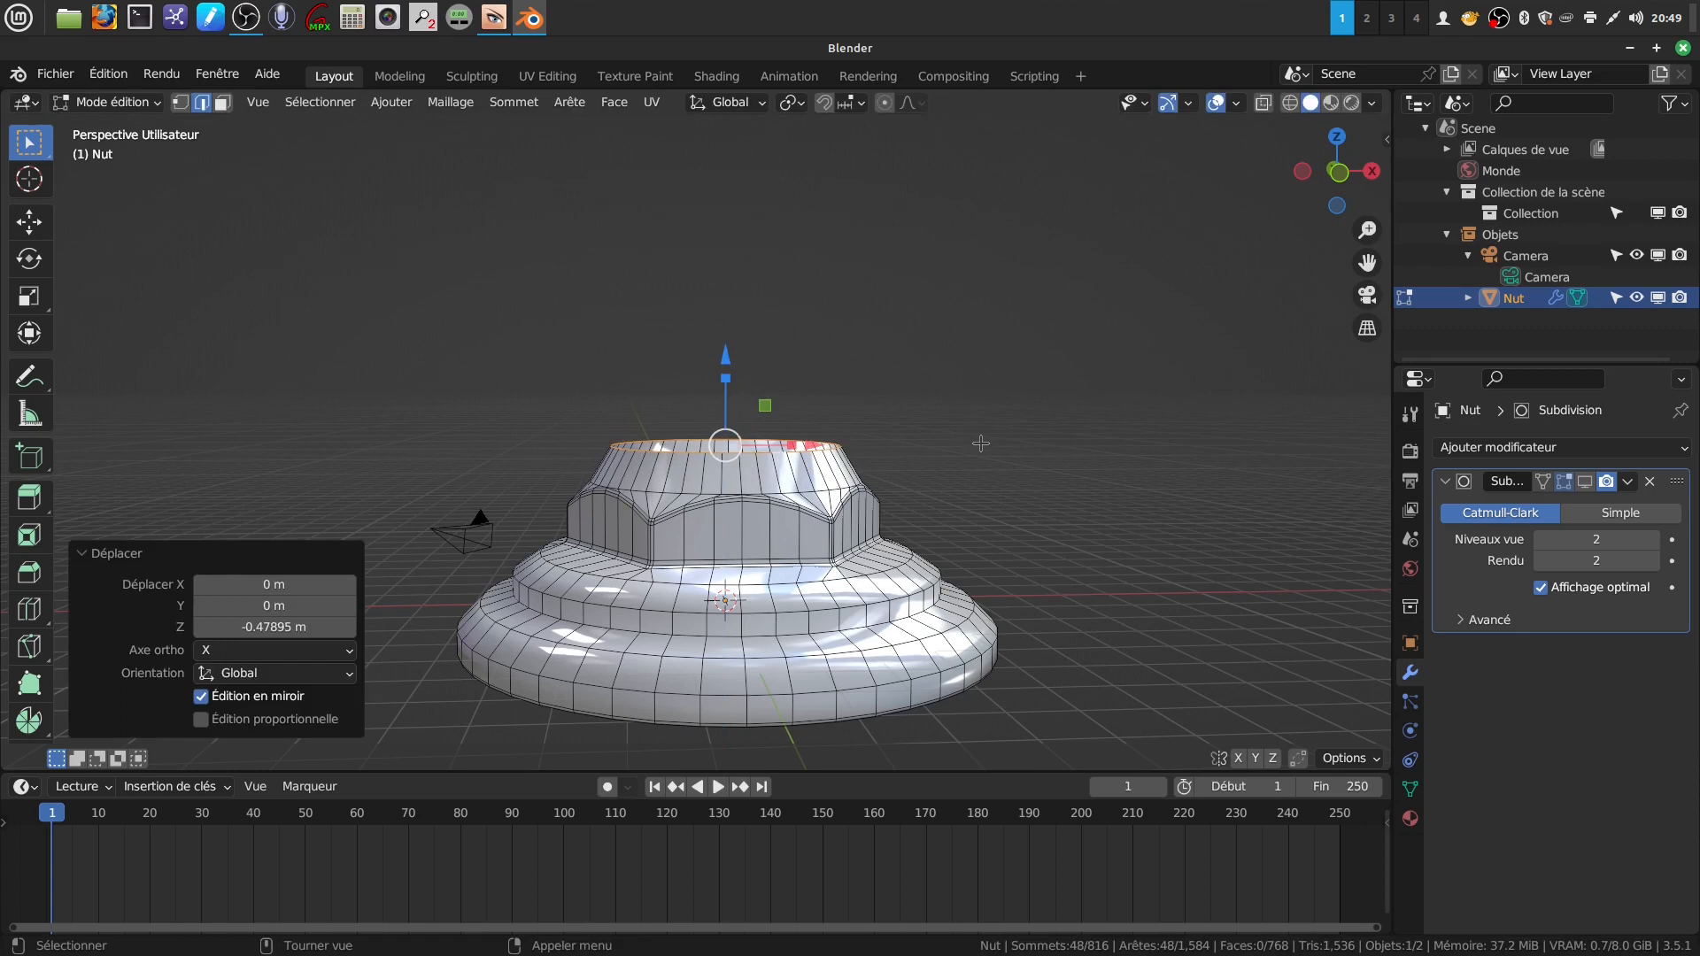
- Extrude the shortened neck's rim straight up about 1.26 m and lower it back by about 0.14 m
key(e)
key(Escape)
drag(730, 356, 744, 292)
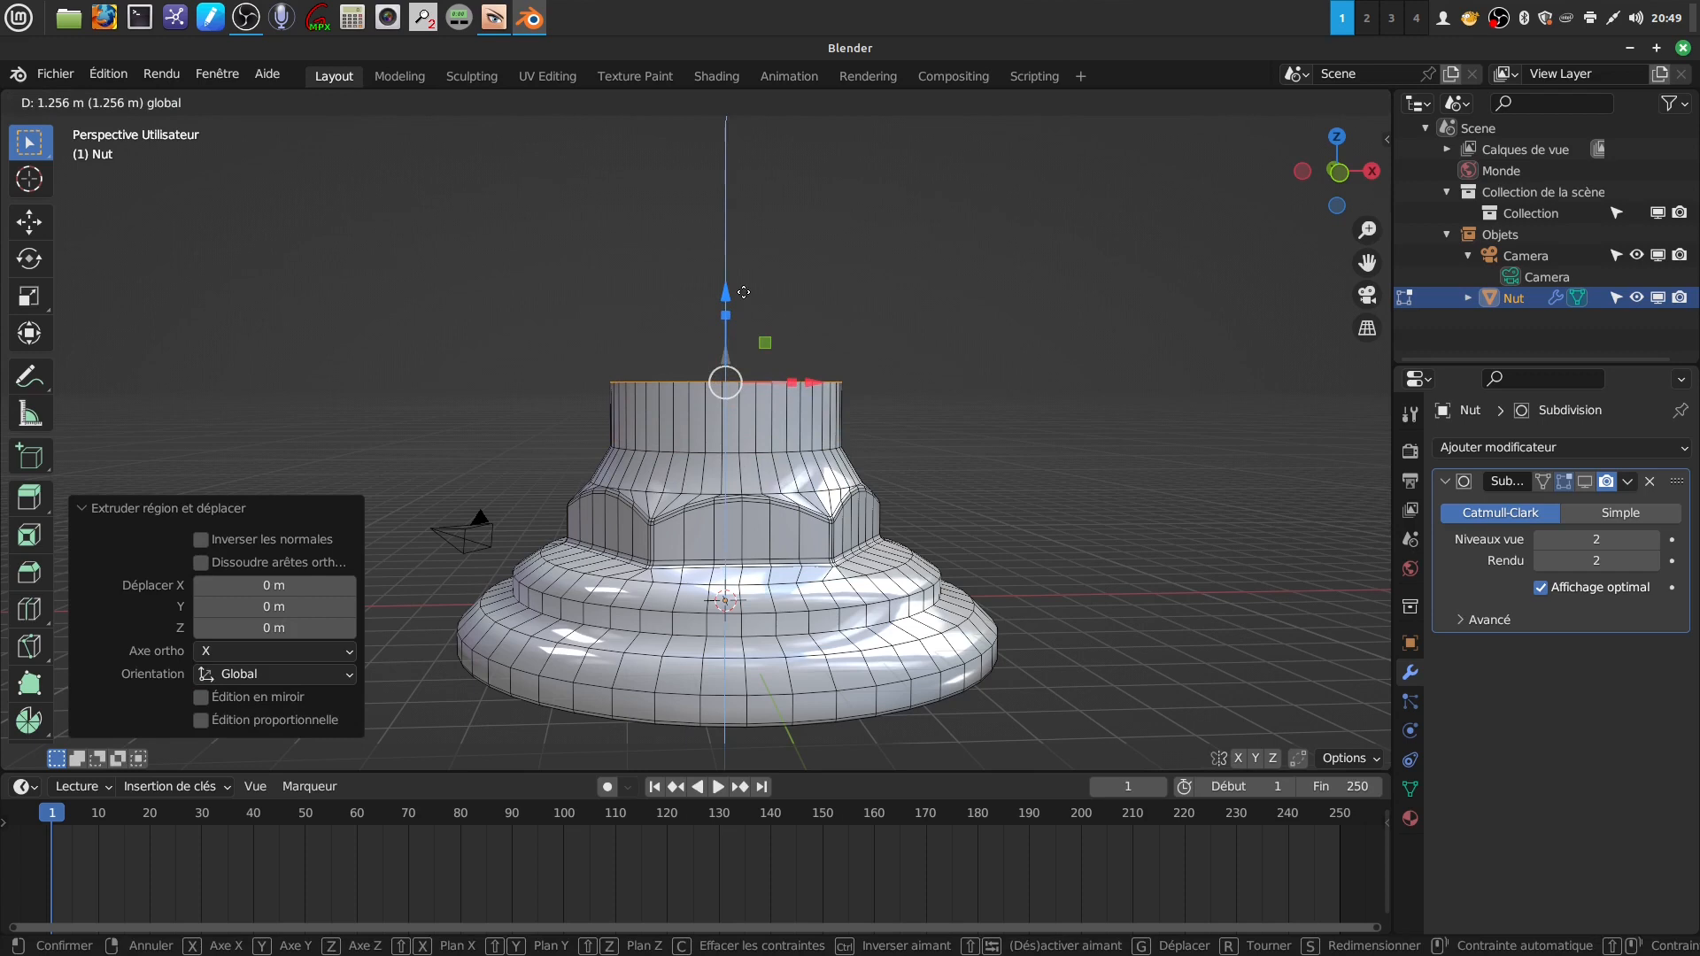
drag(744, 292, 744, 292)
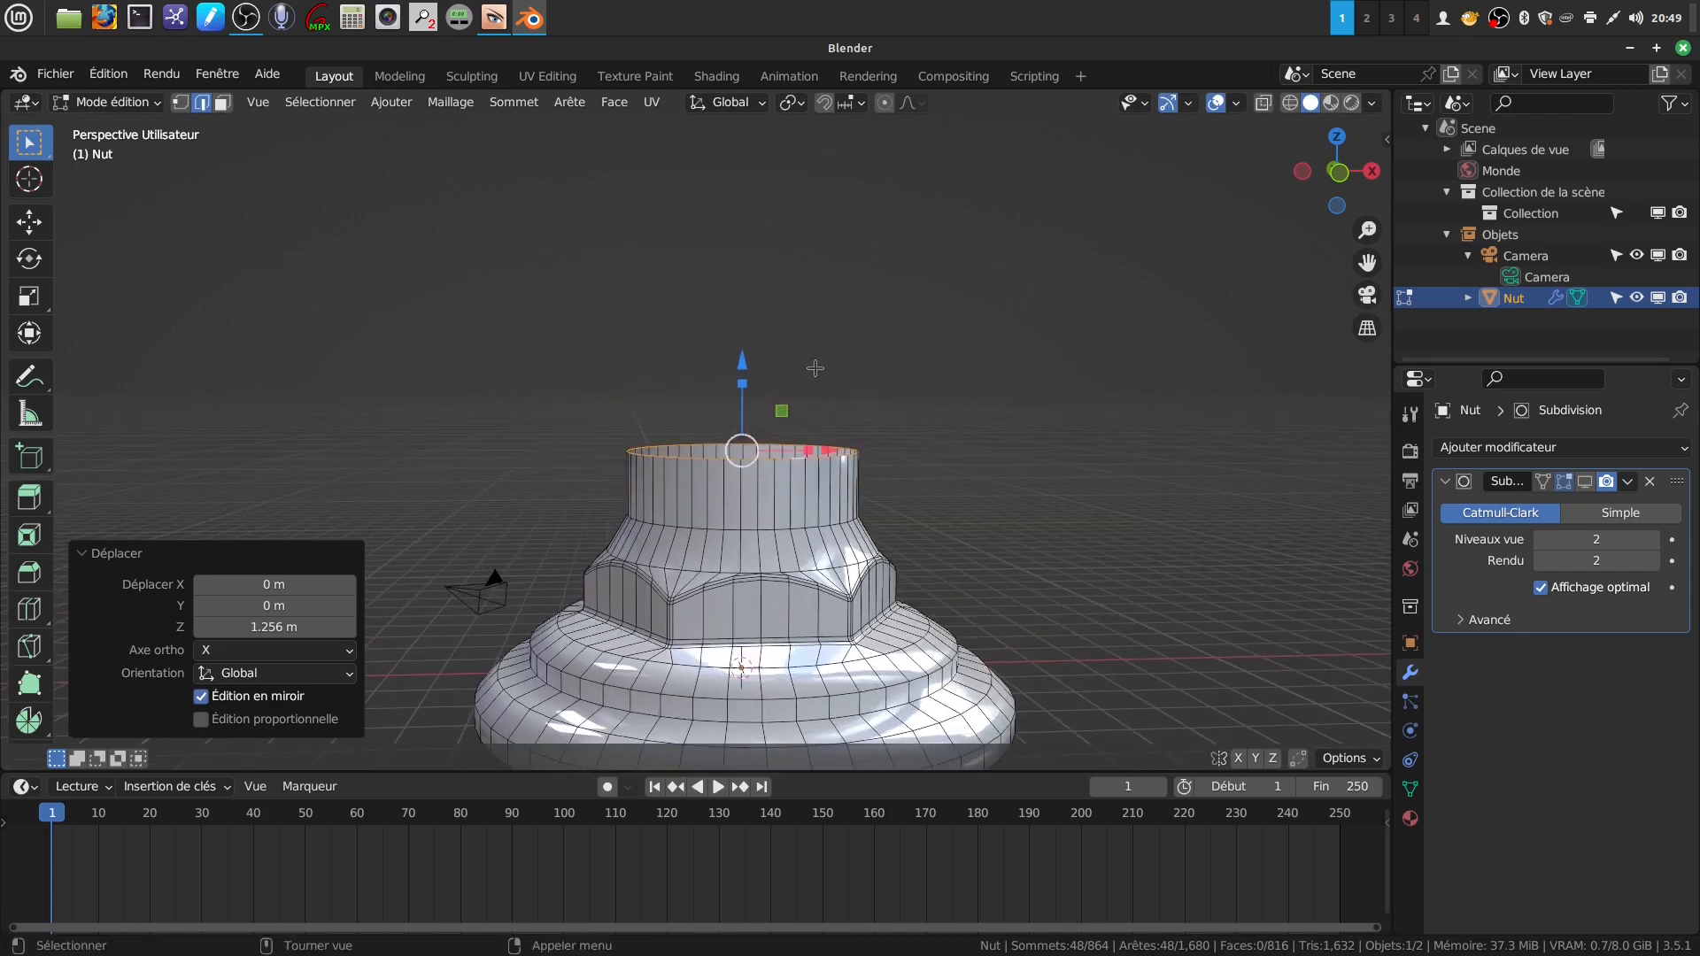
drag(742, 362, 743, 376)
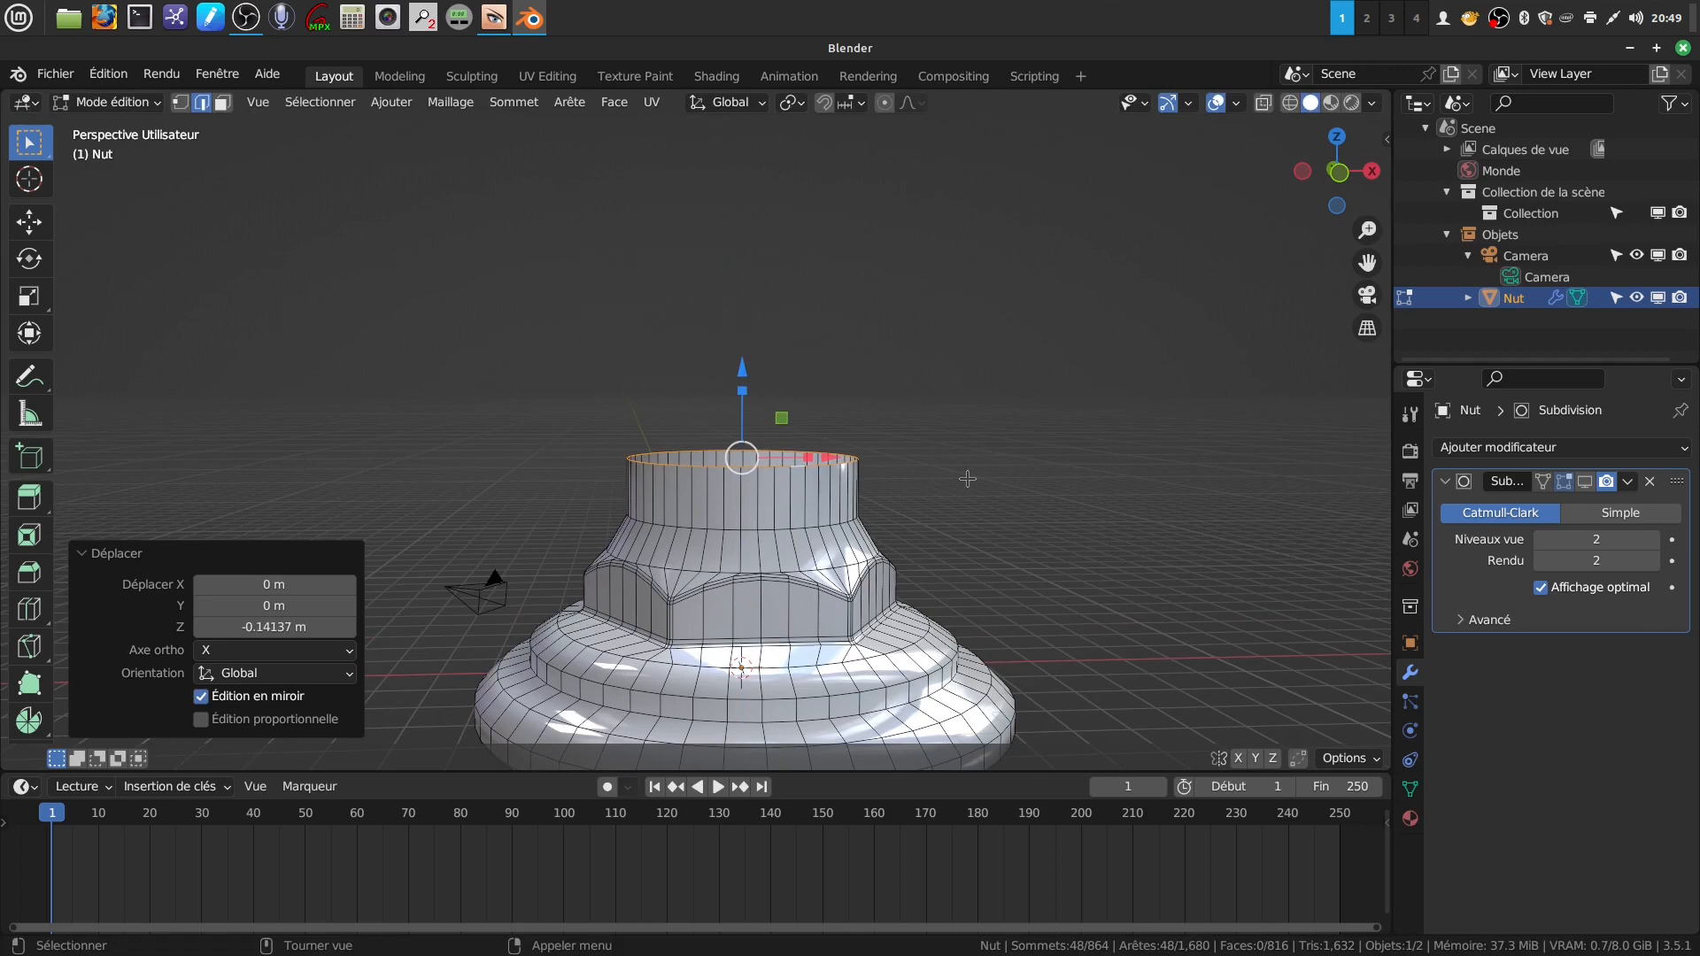
- Extrude the cylindrical collar's top rim upward about 2.48 m and scale the new rim to about 0.55
key(e)
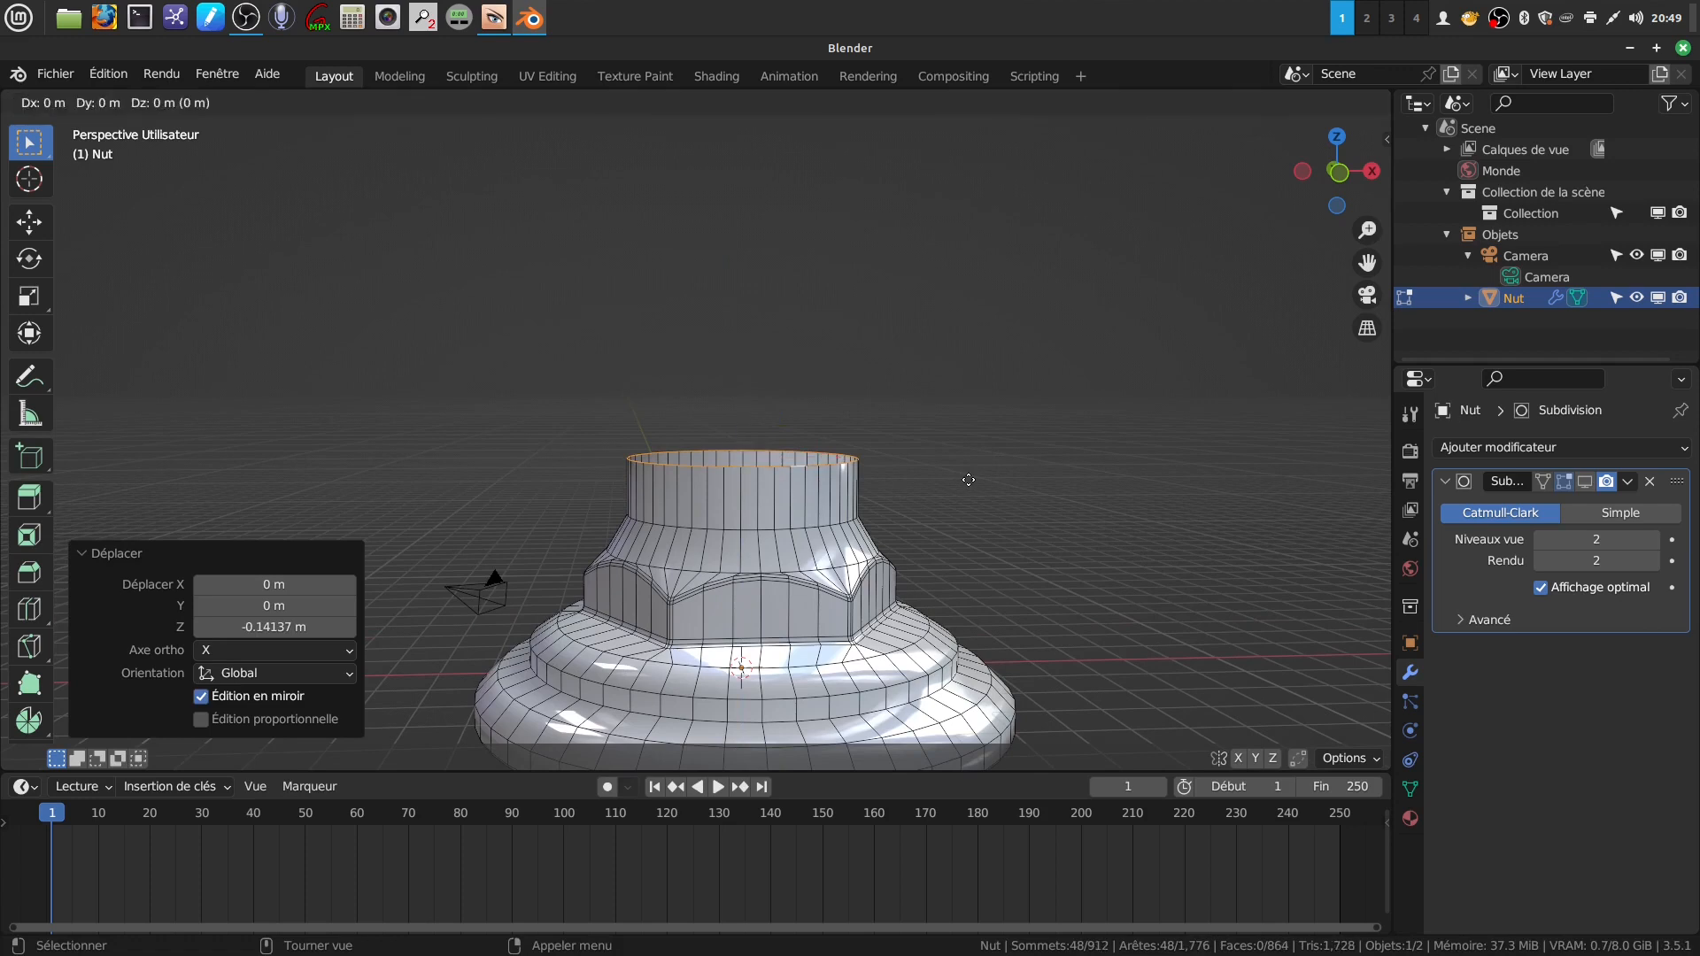
right_click(968, 479)
drag(742, 361, 764, 243)
key(s)
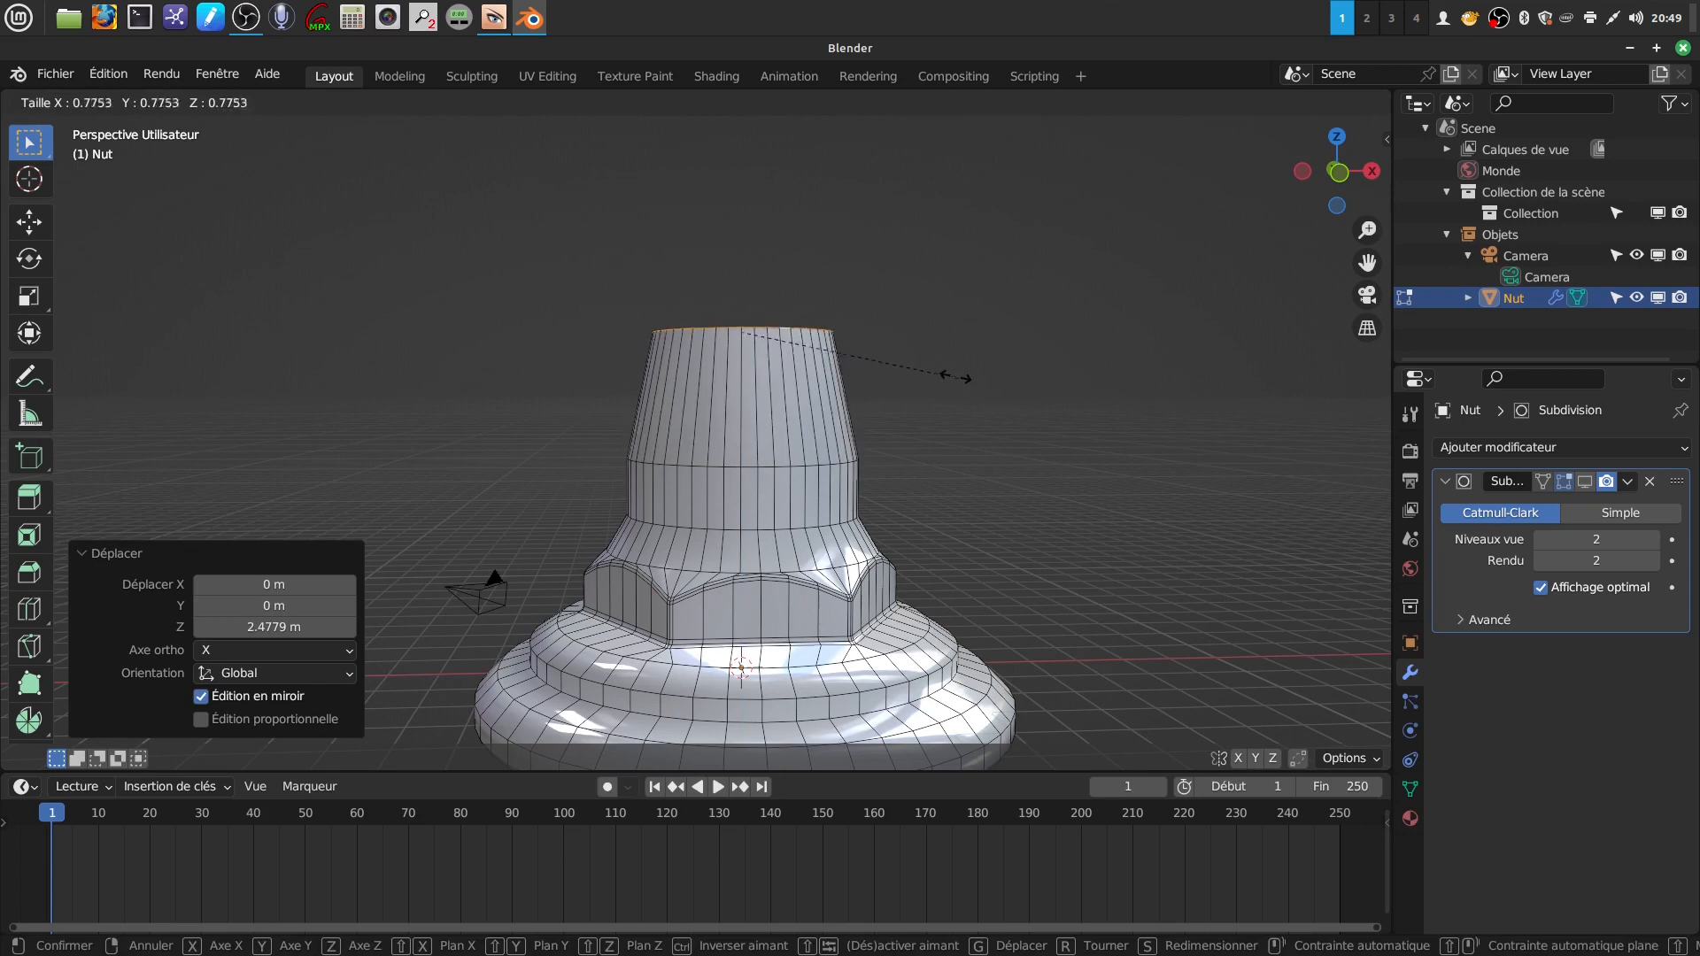
click(897, 368)
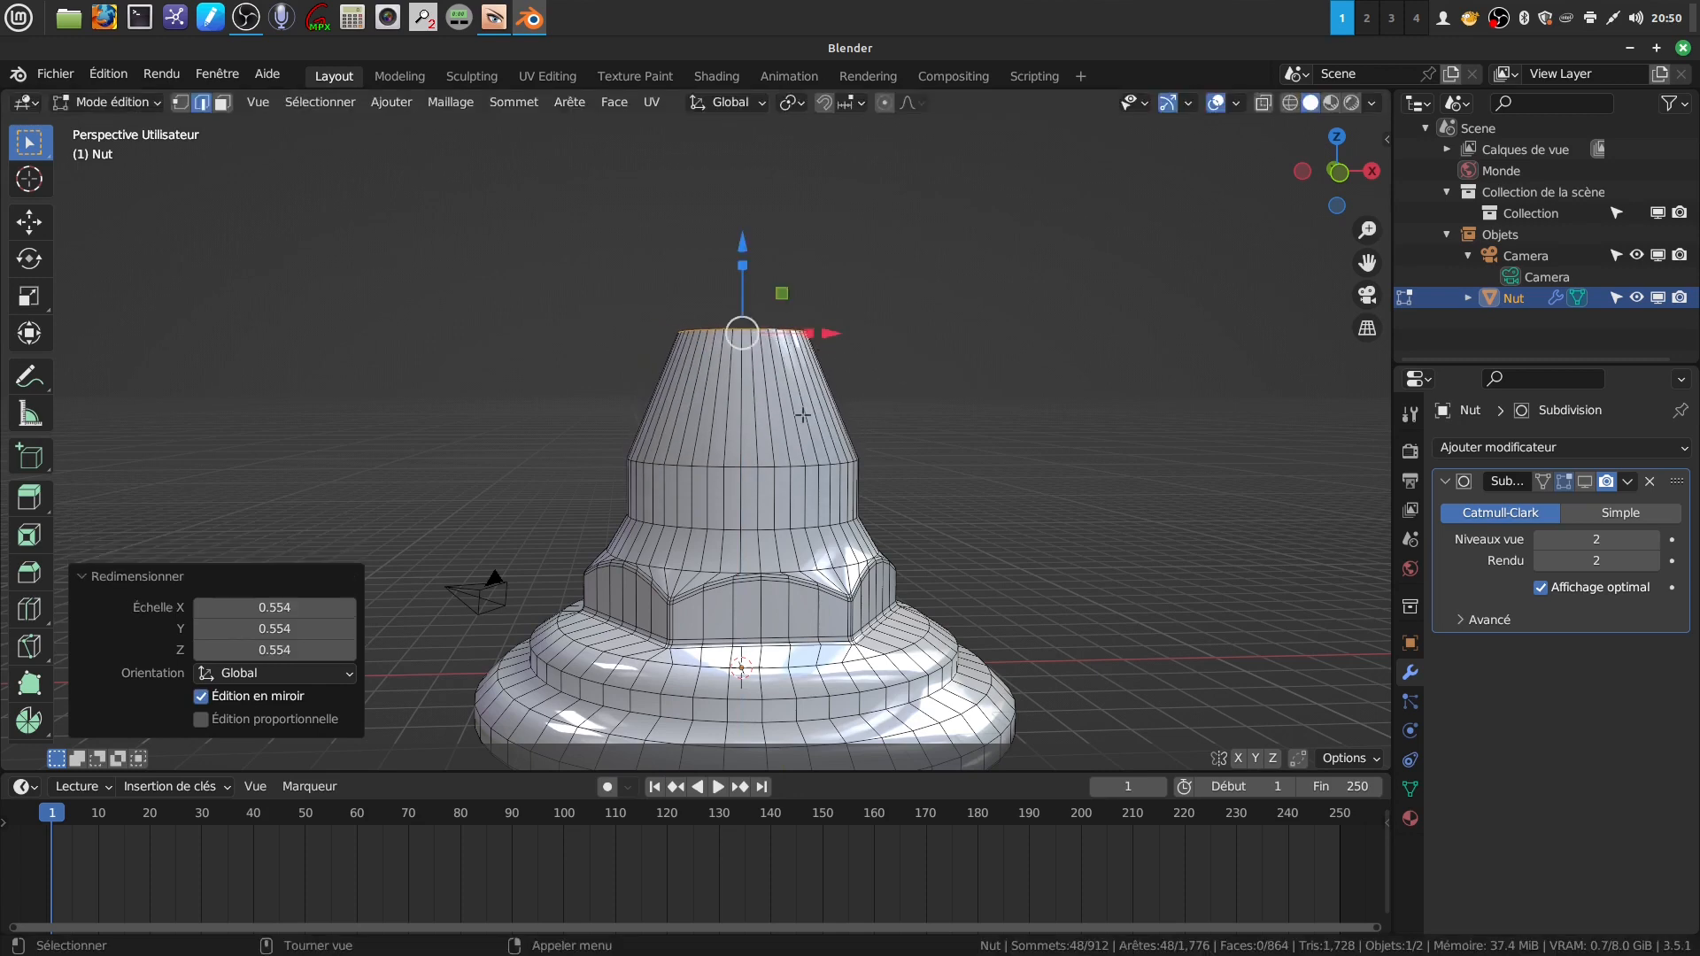
- Add one centred loop cut around the upper tapered section and scale it to about 0.87
key(ctrl+r)
click(802, 416)
right_click(963, 403)
key(s)
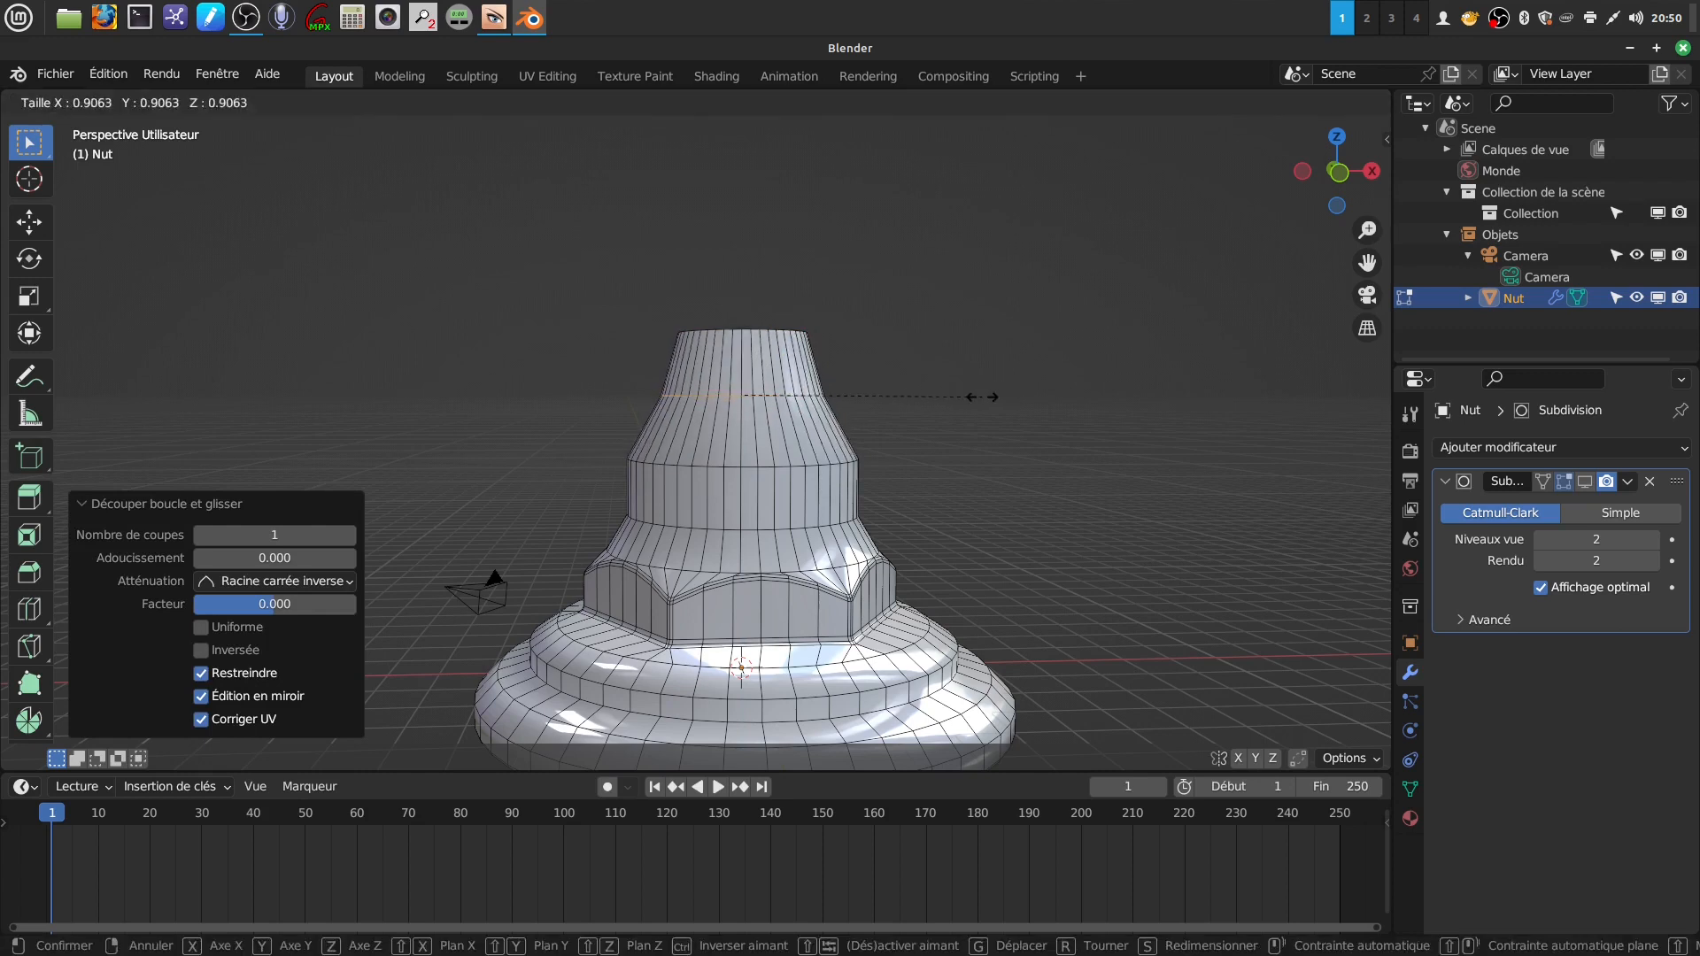
click(970, 393)
- Extrude the neck's top rim loop inward at a scale of about 0.8 to form a flat ledge
shift+middle_drag(888, 412, 889, 497)
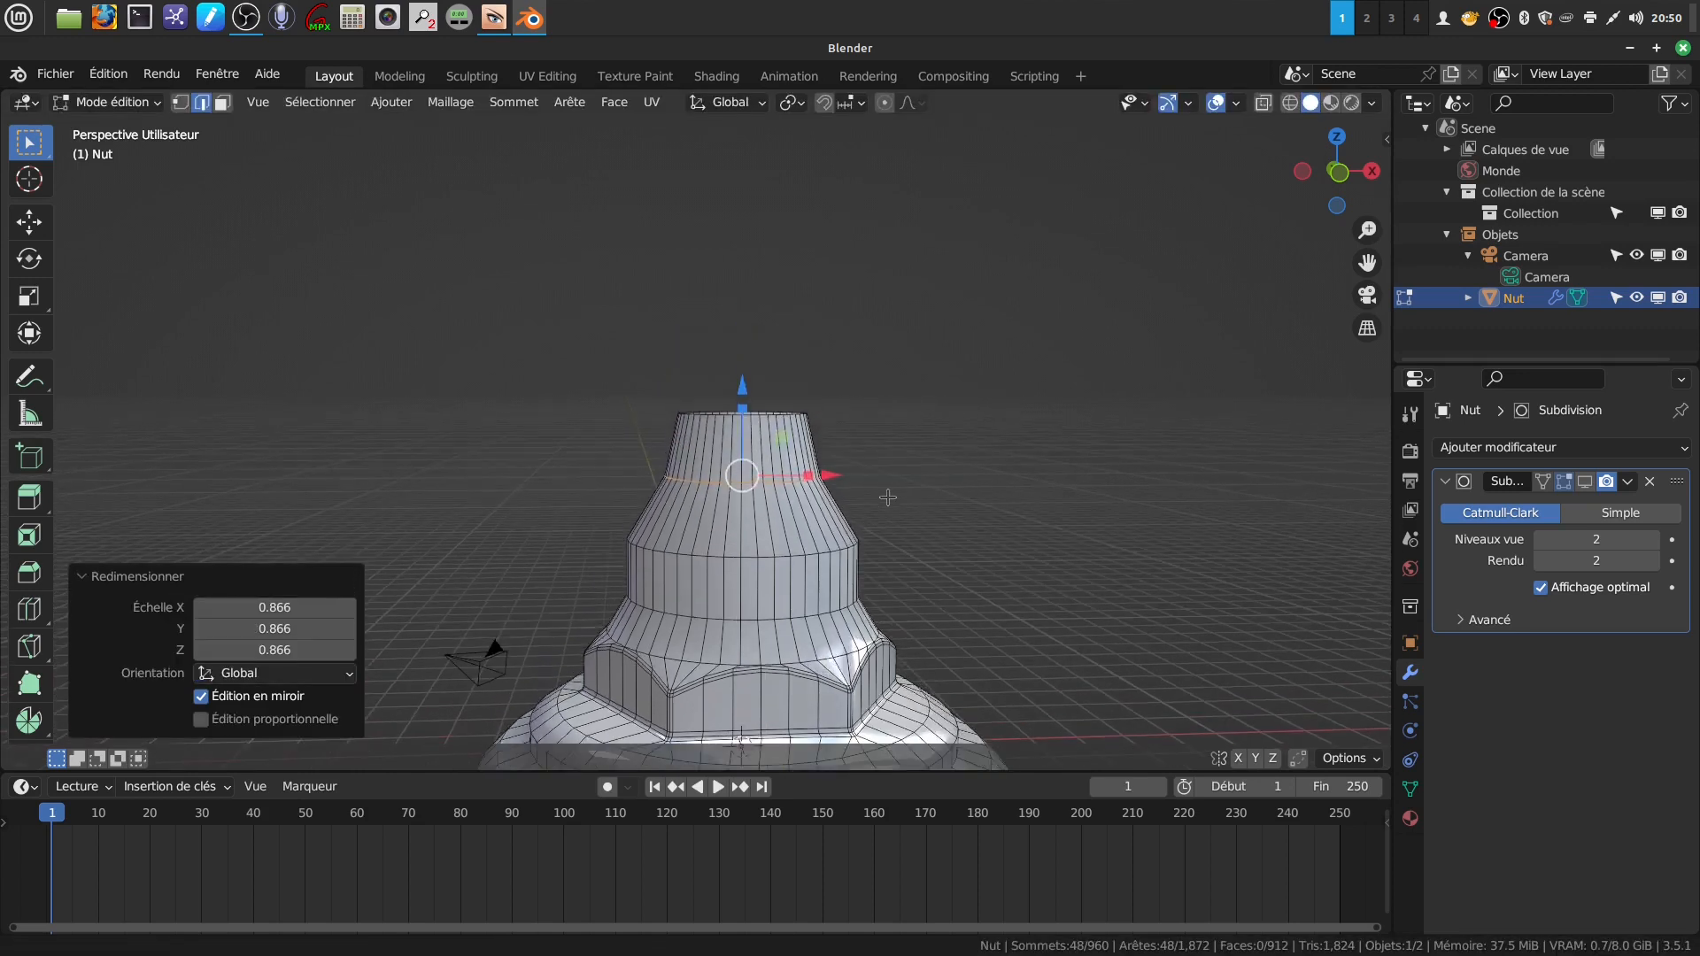
scroll(896, 491, up, 2)
middle_drag(877, 386, 868, 417)
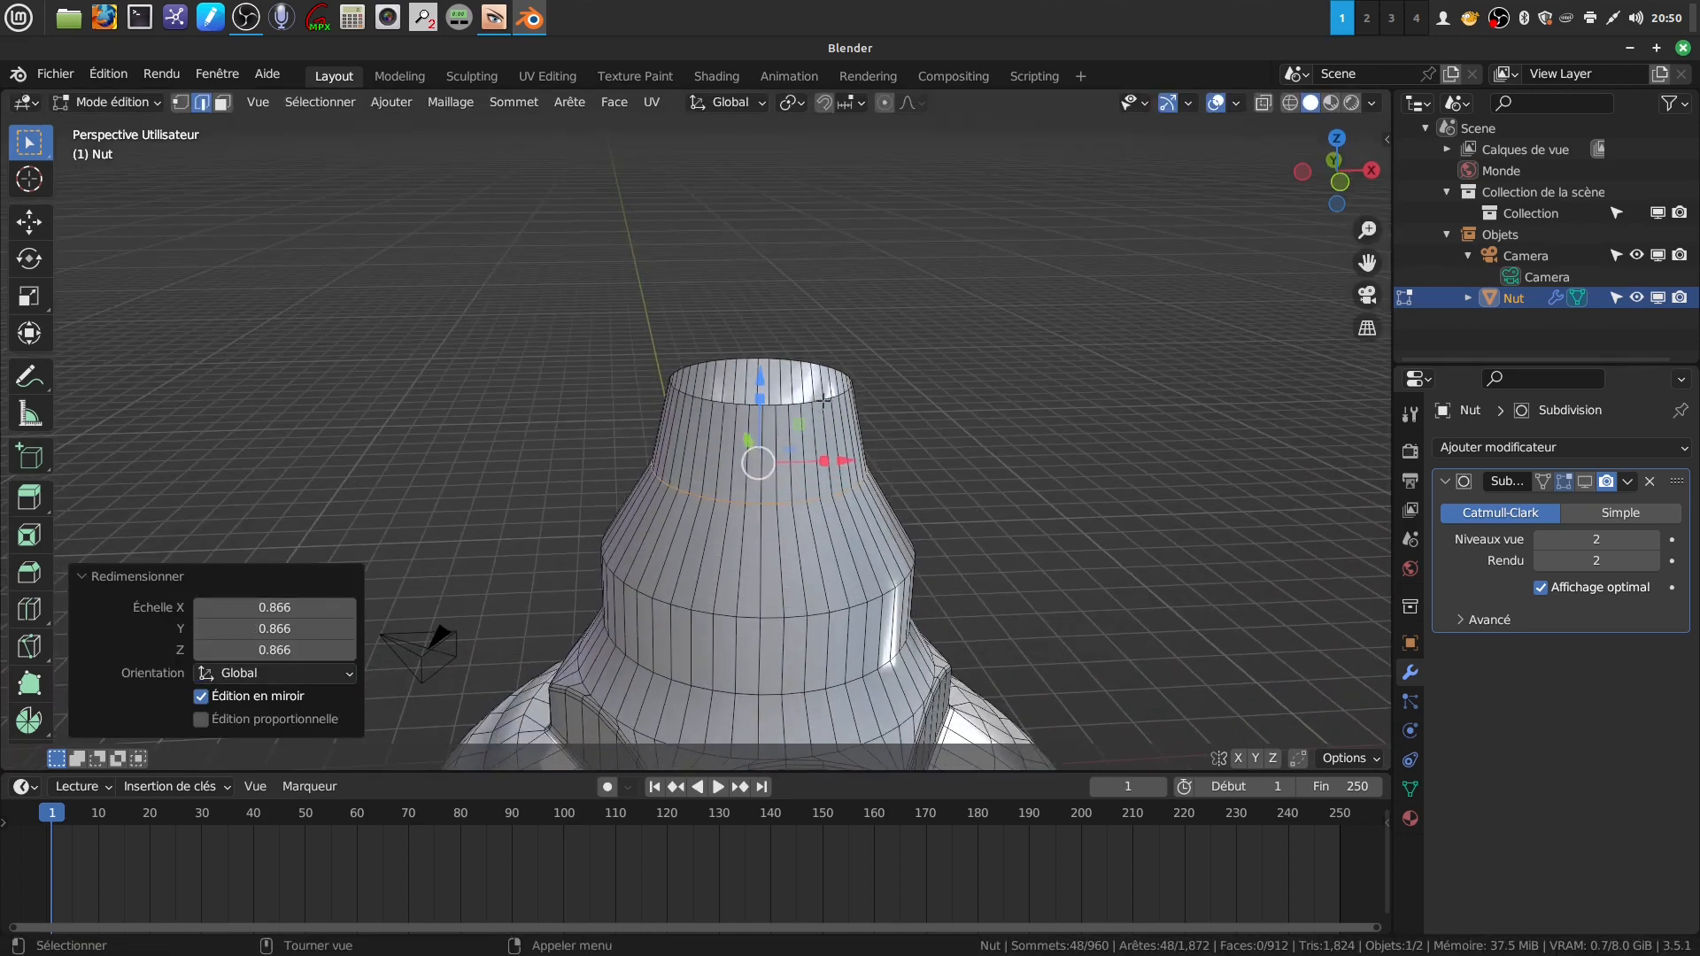
alt+click(826, 400)
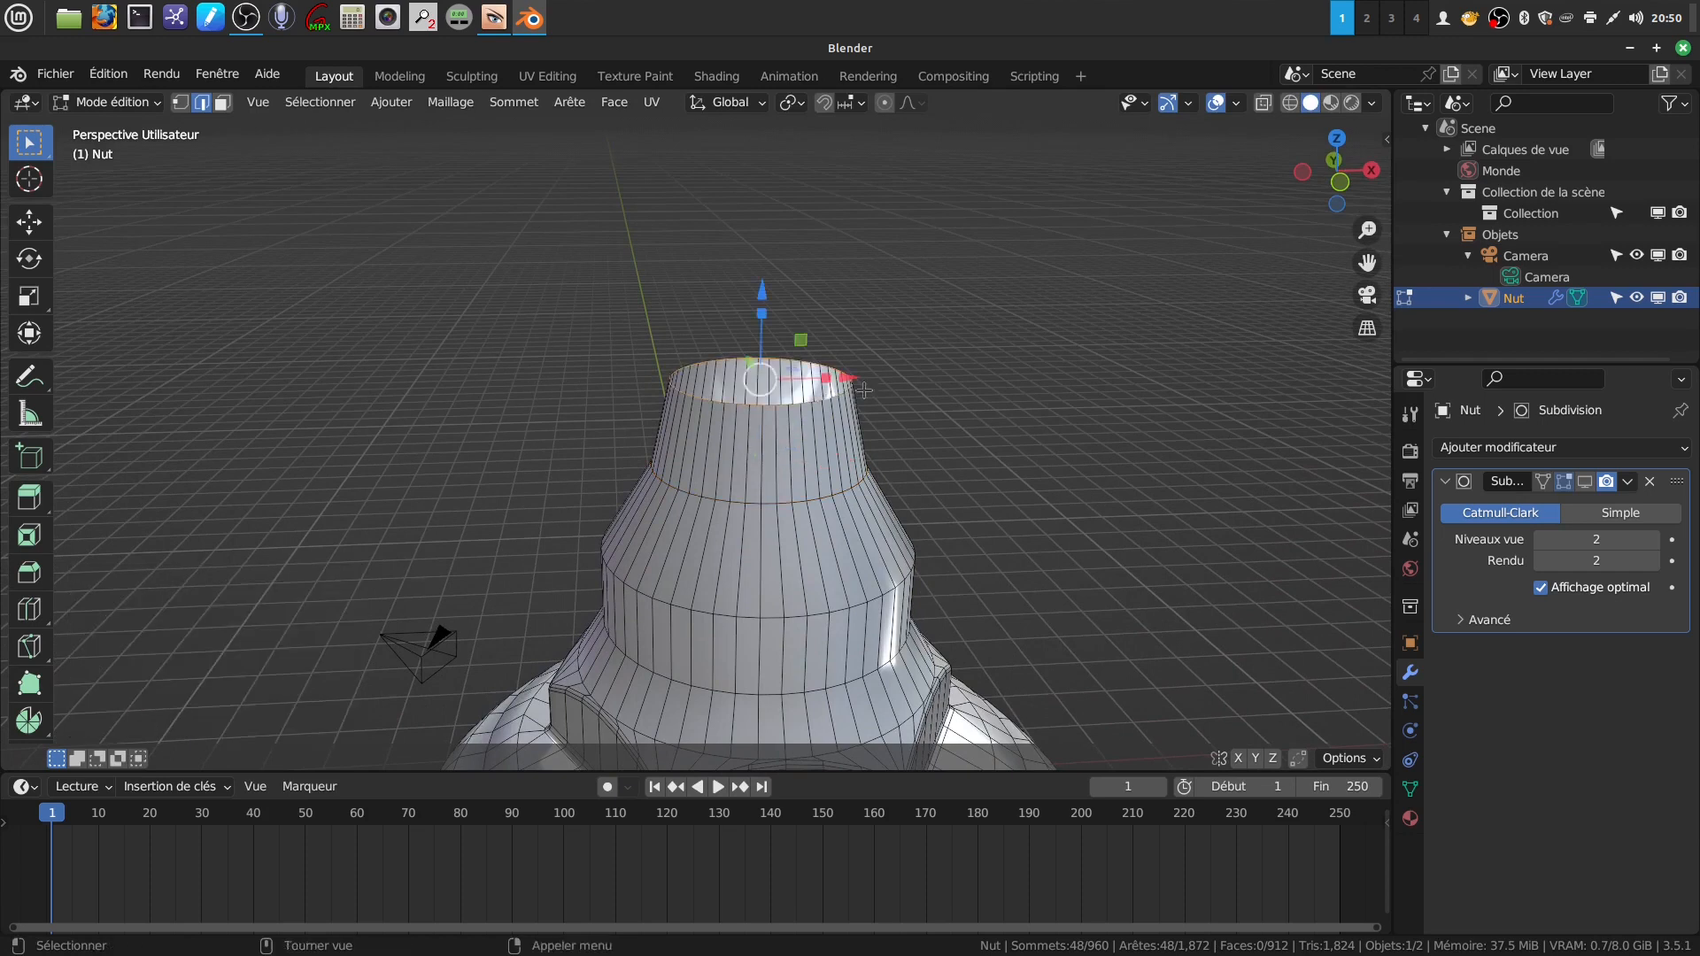
key(e)
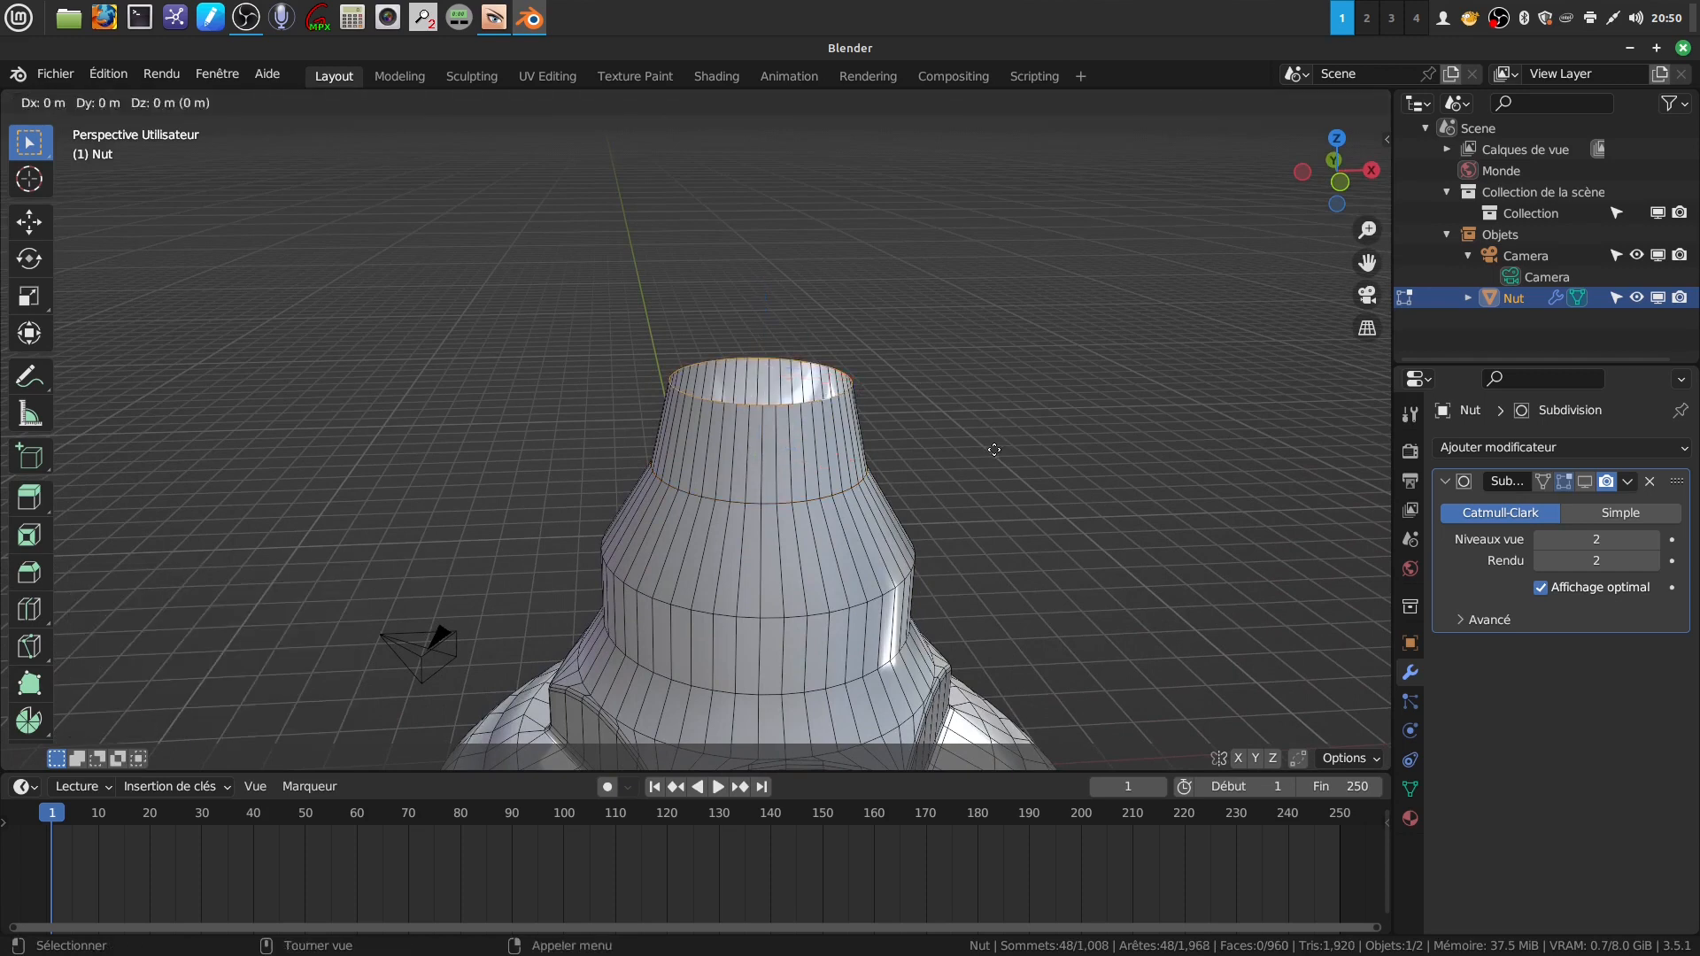
key(s)
click(922, 383)
middle_drag(922, 384, 918, 357)
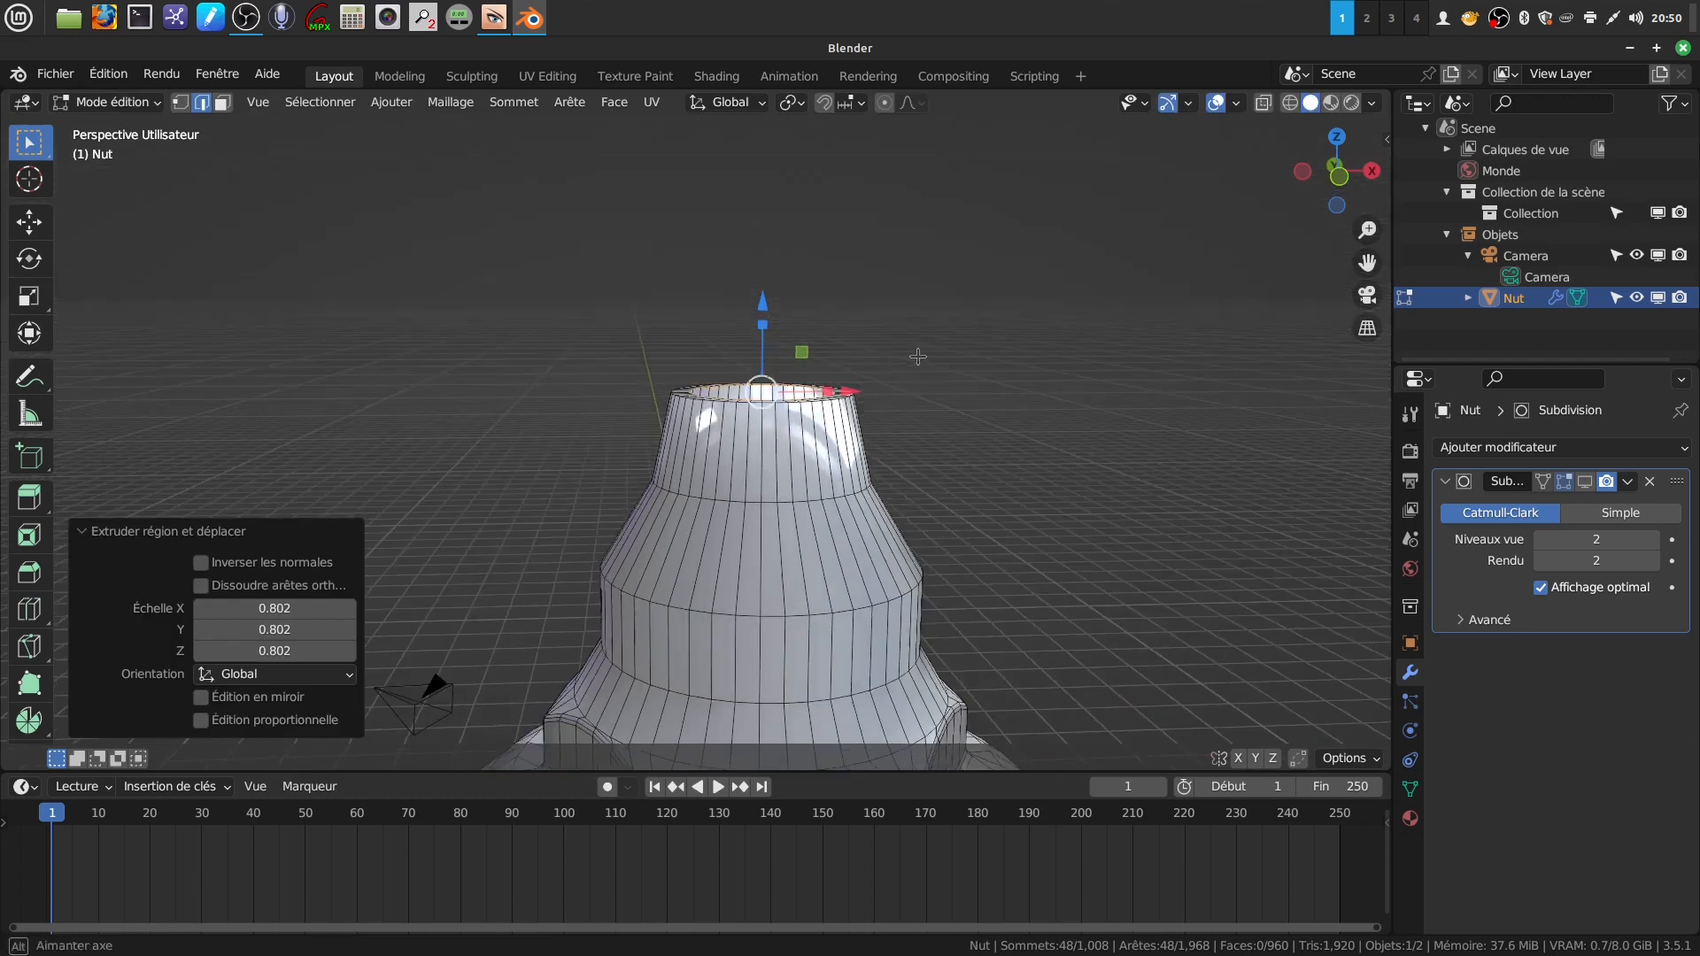
- Extrude the ledge's inner loop down about 0.14 m and extrude it again inward at a scale of about 0.98
scroll(930, 433, up, 3)
middle_drag(930, 433, 917, 463)
key(e)
key(Escape)
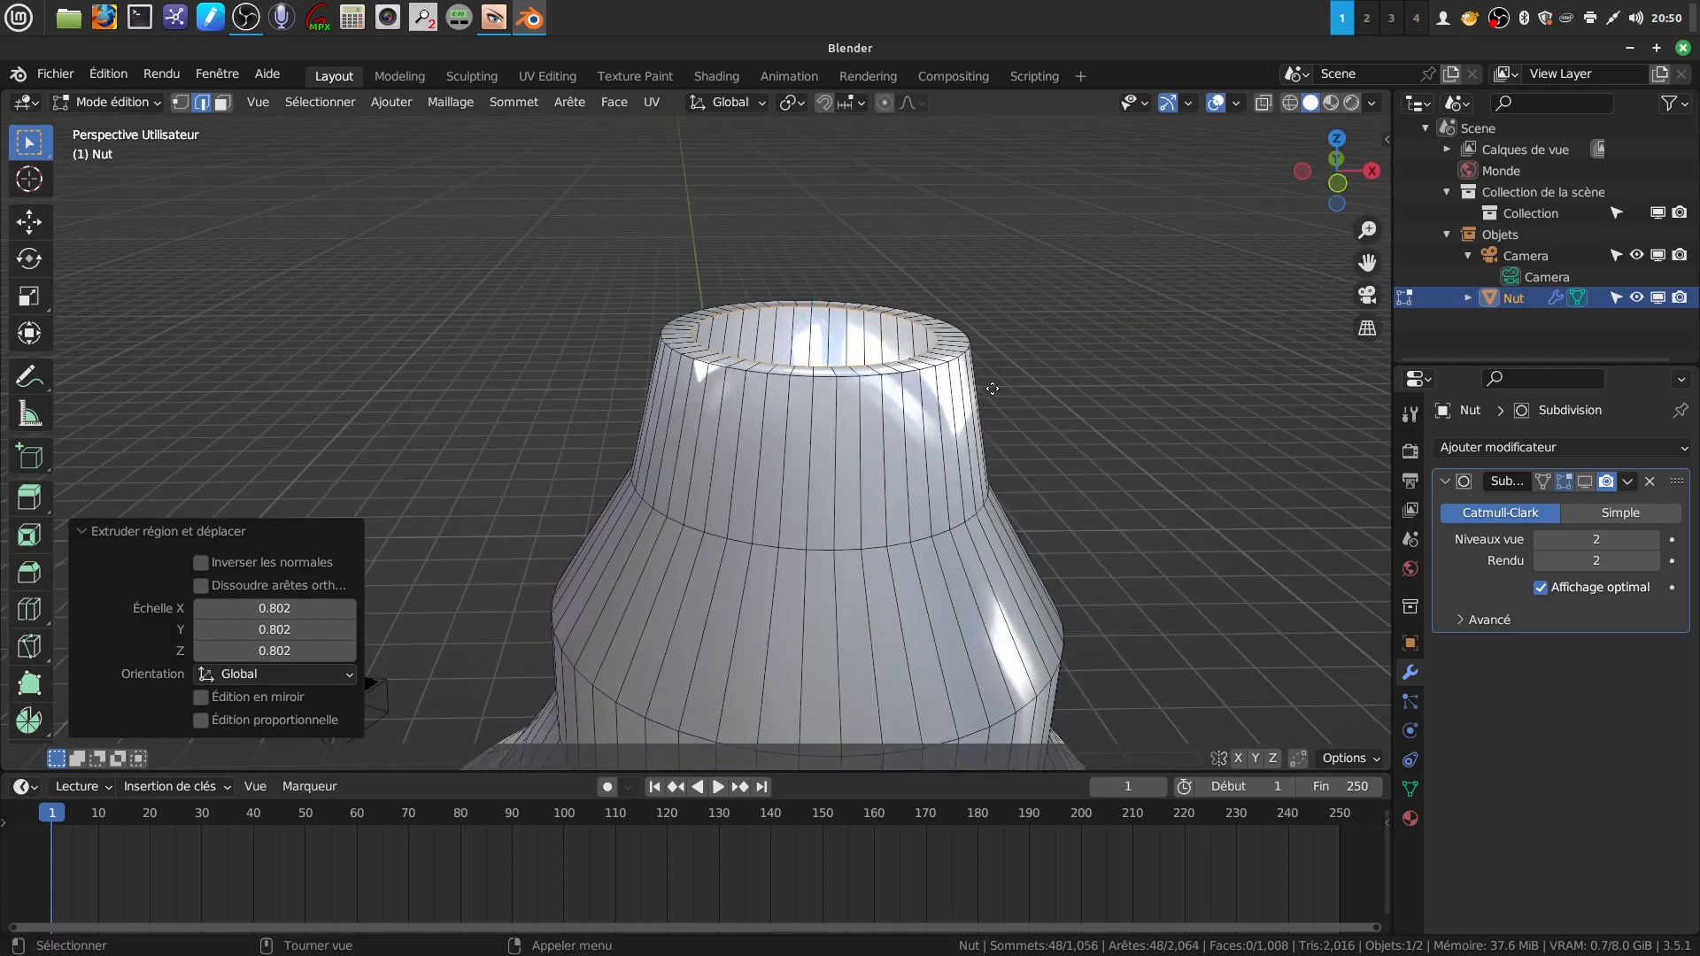
drag(820, 256, 820, 276)
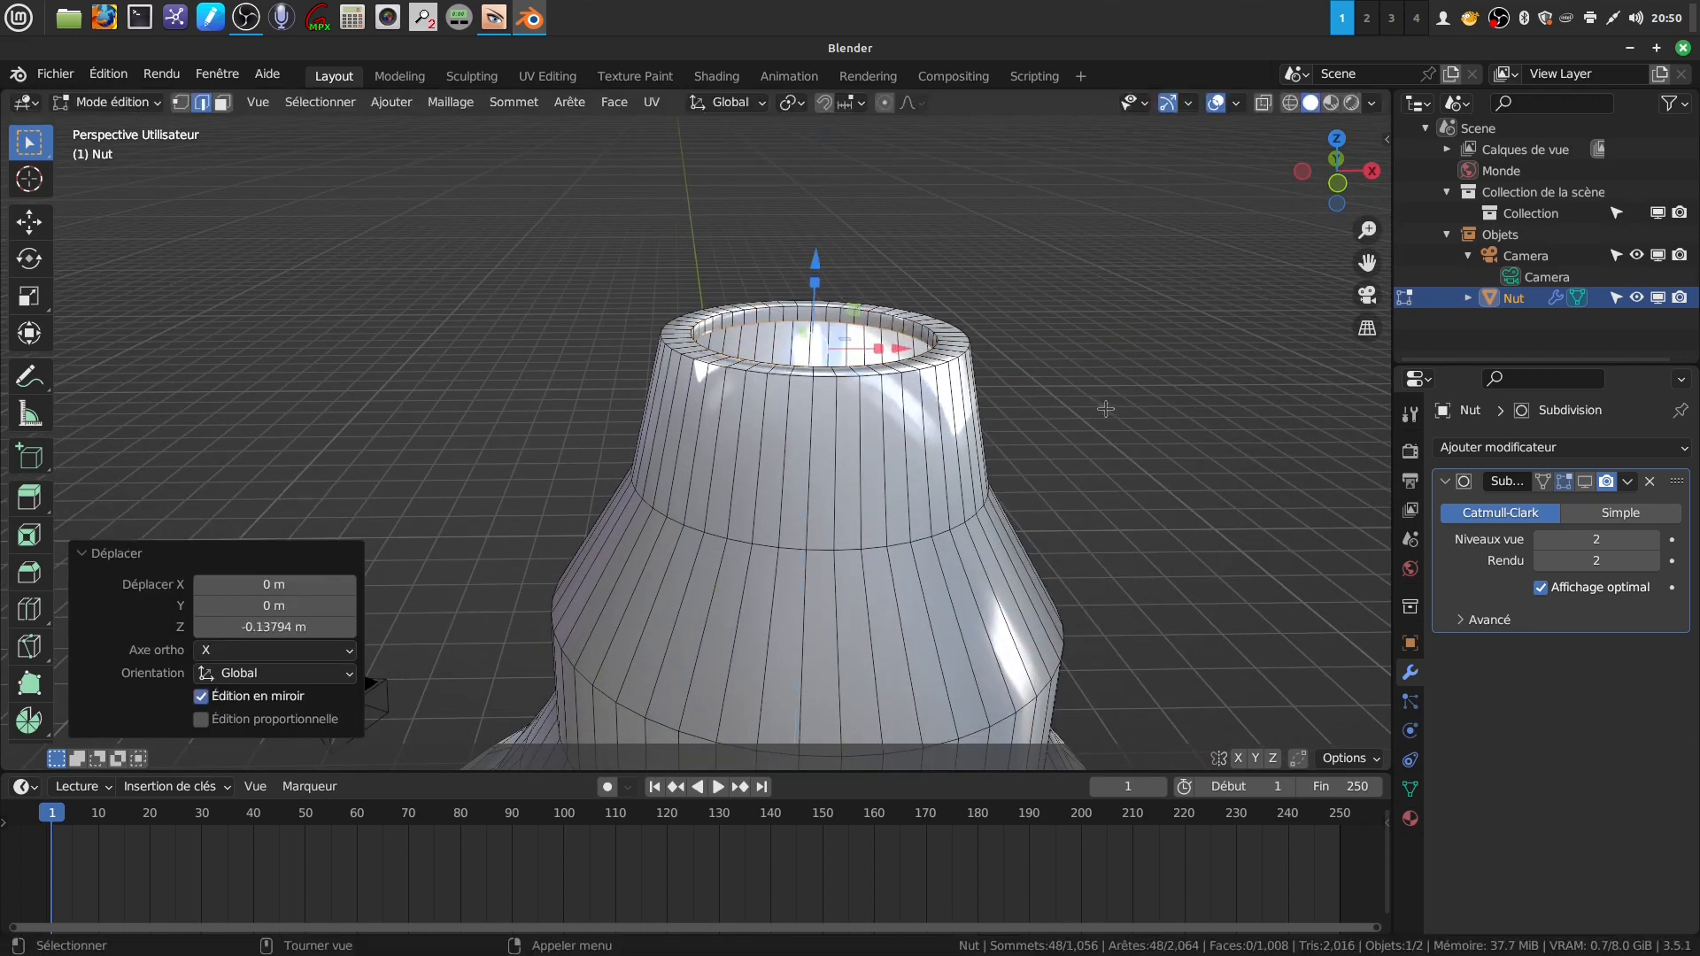
key(s)
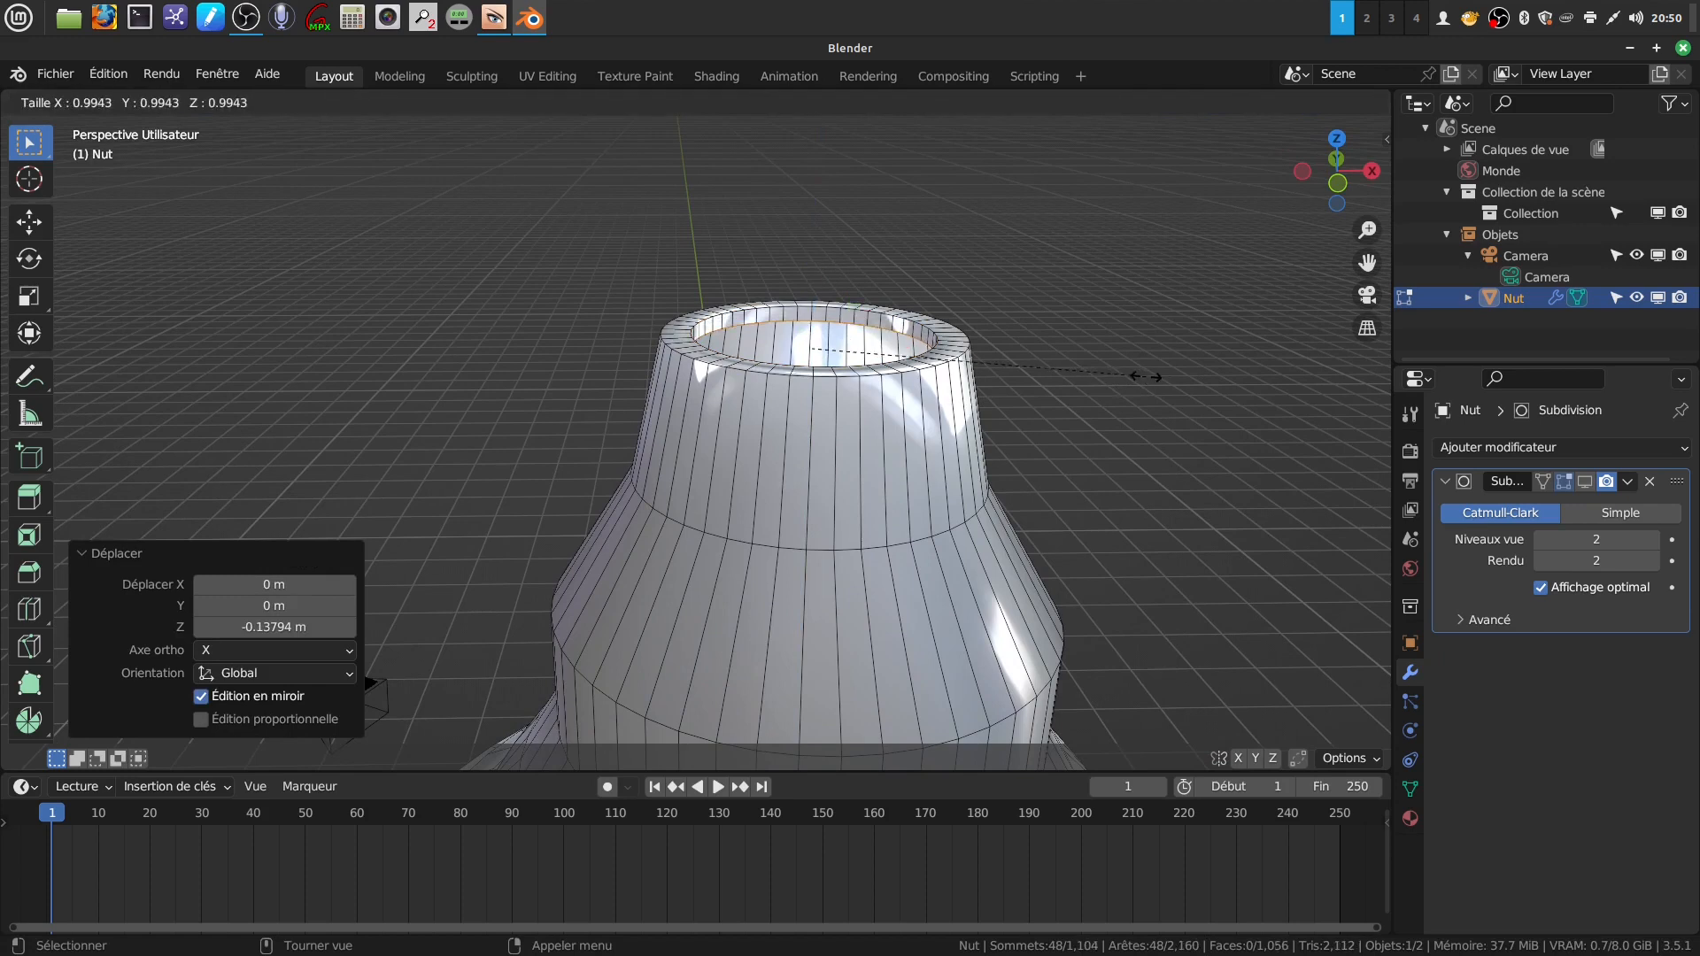
click(1140, 378)
- Extrude the recessed inner loop straight up about 1.43 m to form a narrow stem
scroll(1123, 369, down, 3)
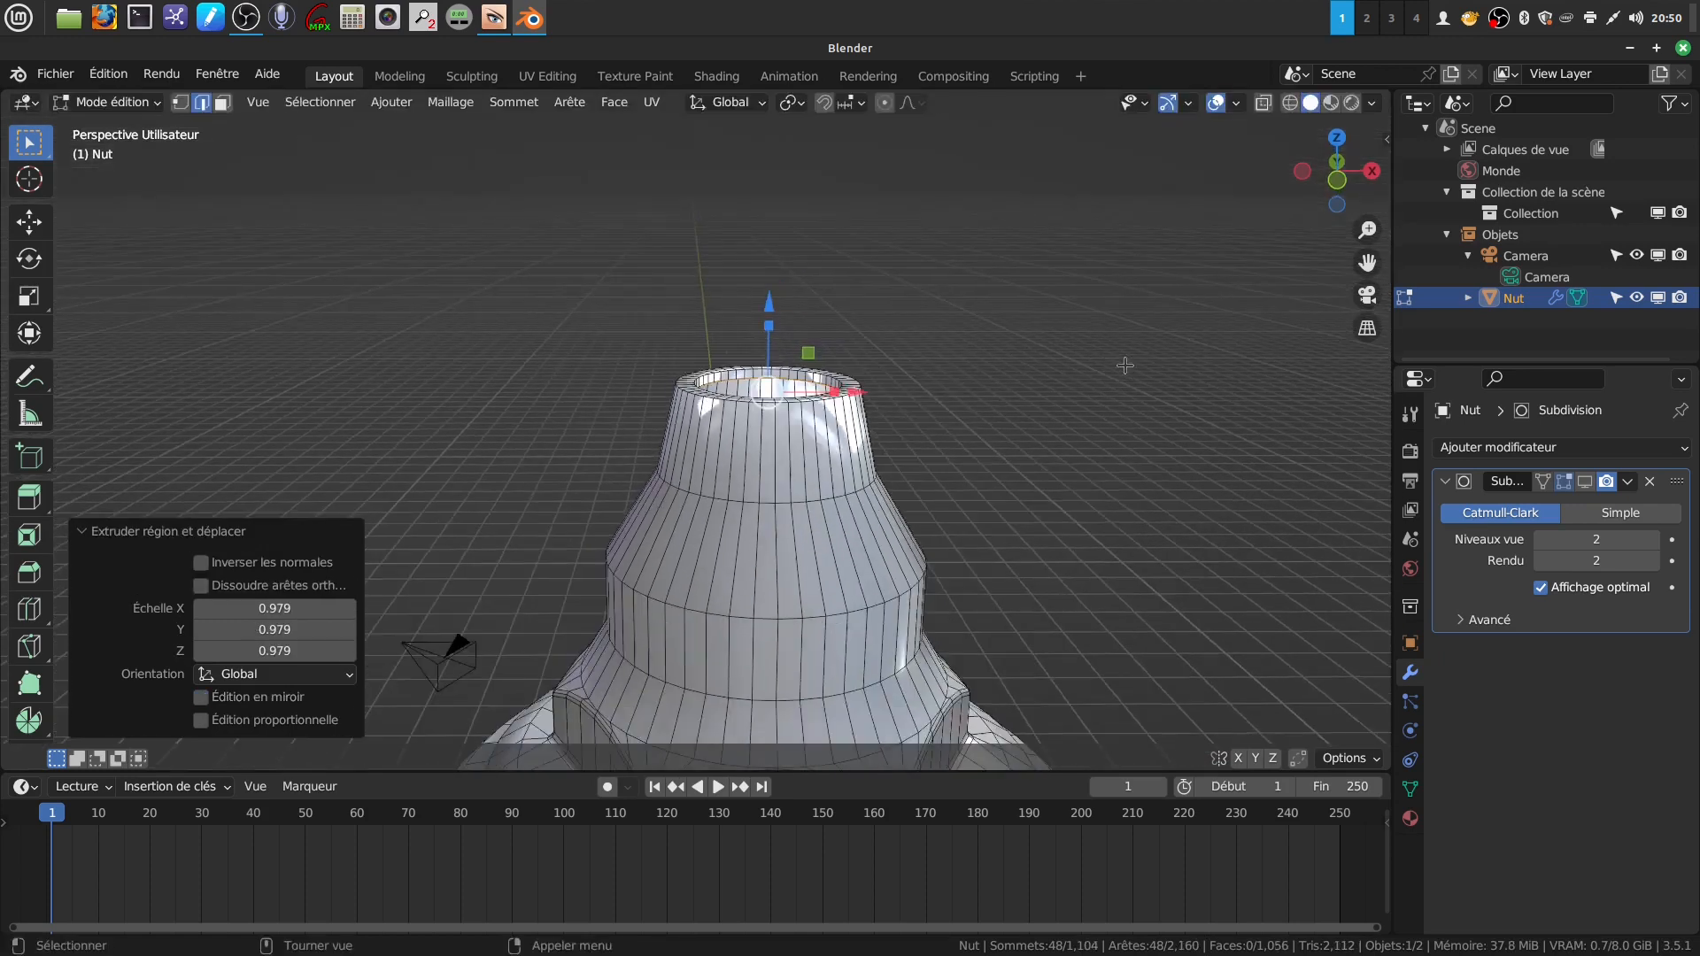
key(e)
right_click(947, 396)
drag(772, 290, 767, 204)
- Bevel the outer edge loop of the ledge around the stem with a width of about 0.028 m and 2 segments
scroll(877, 508, down, 3)
shift+middle_drag(776, 456, 779, 288)
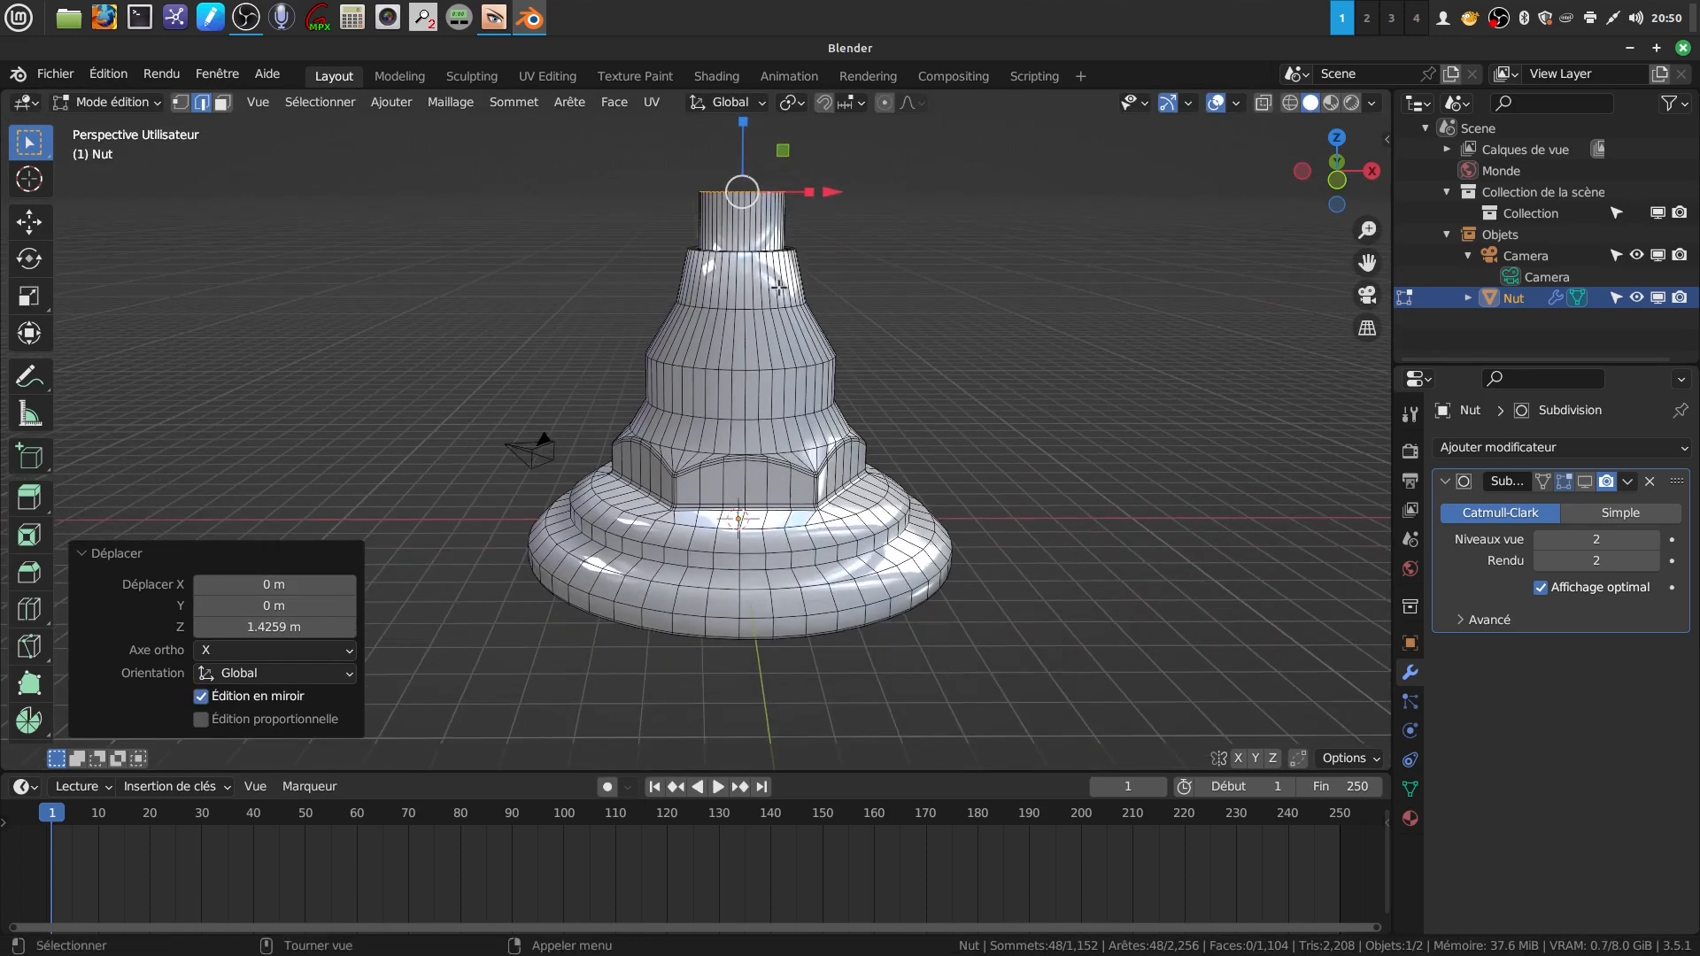
scroll(788, 384, up, 2)
middle_drag(785, 372, 805, 444)
scroll(797, 372, up, 5)
scroll(824, 460, up, 3)
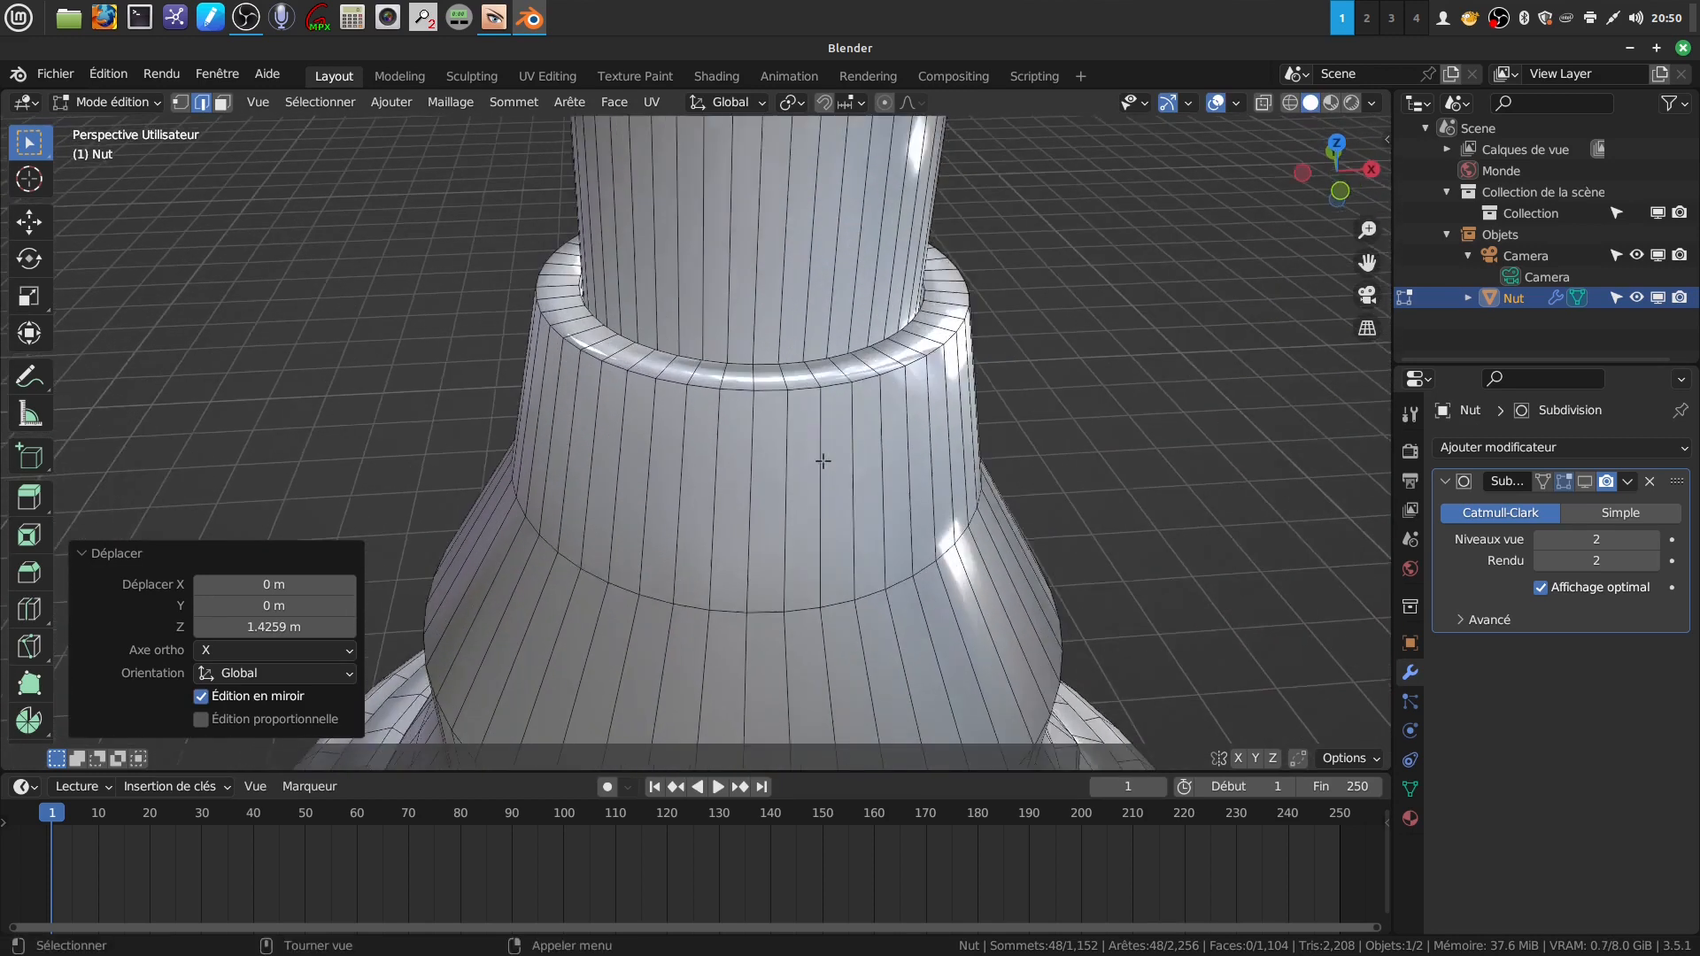
alt+click(833, 378)
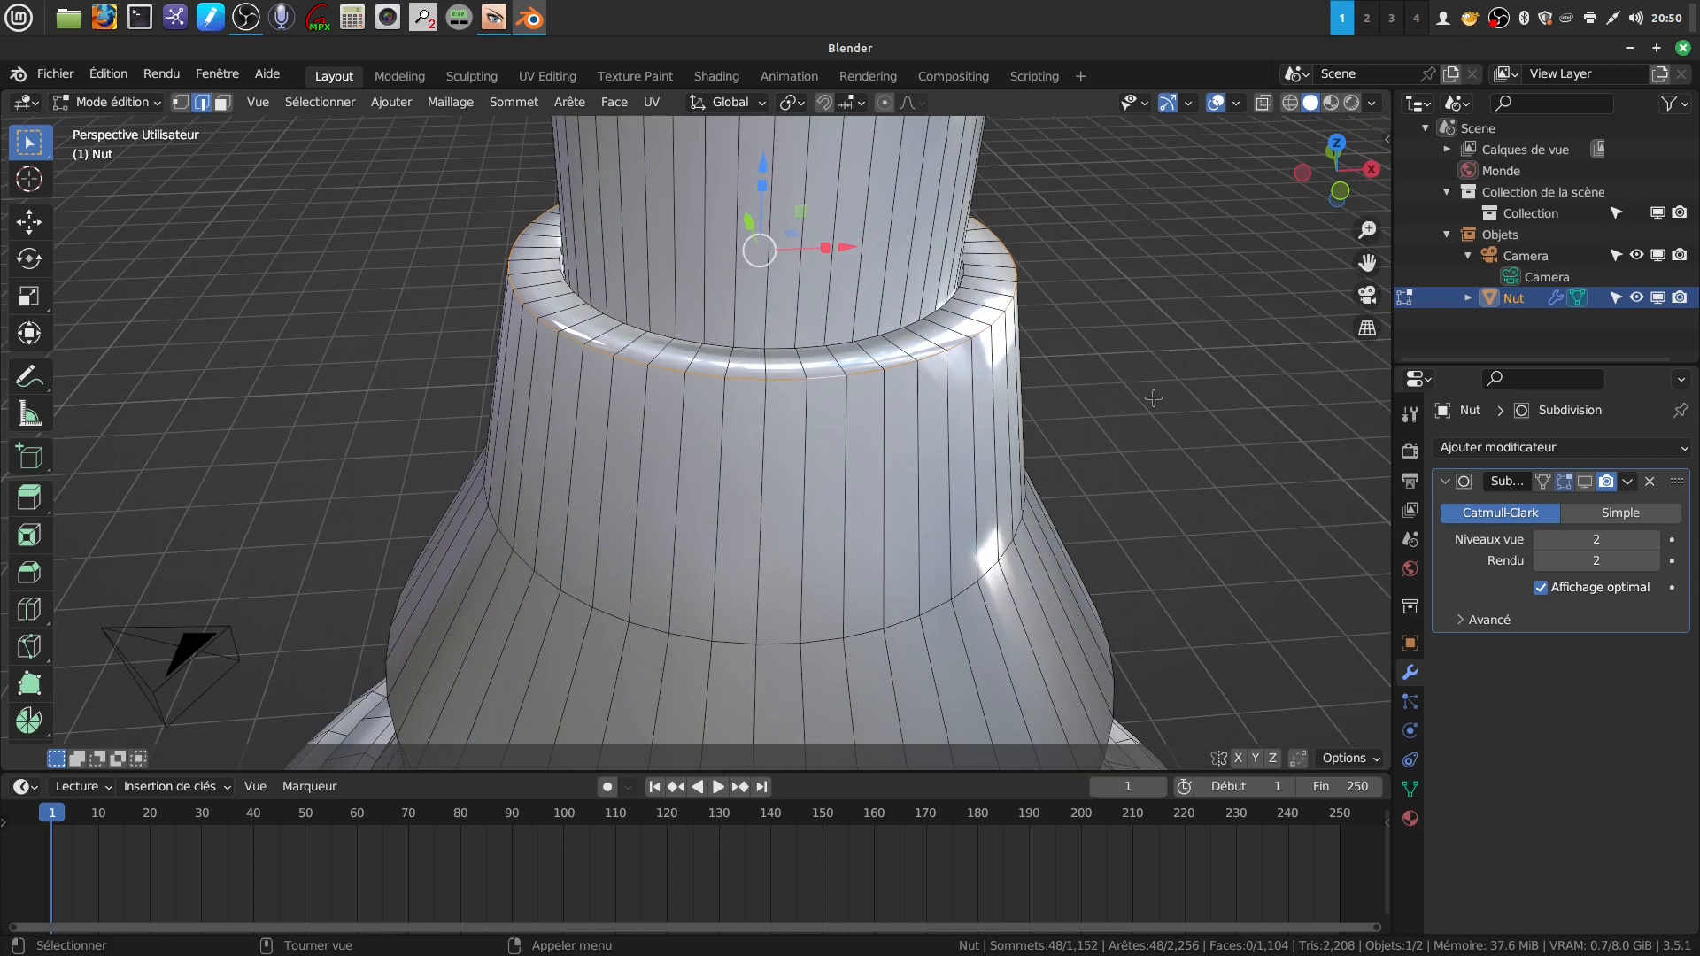
key(ctrl+b)
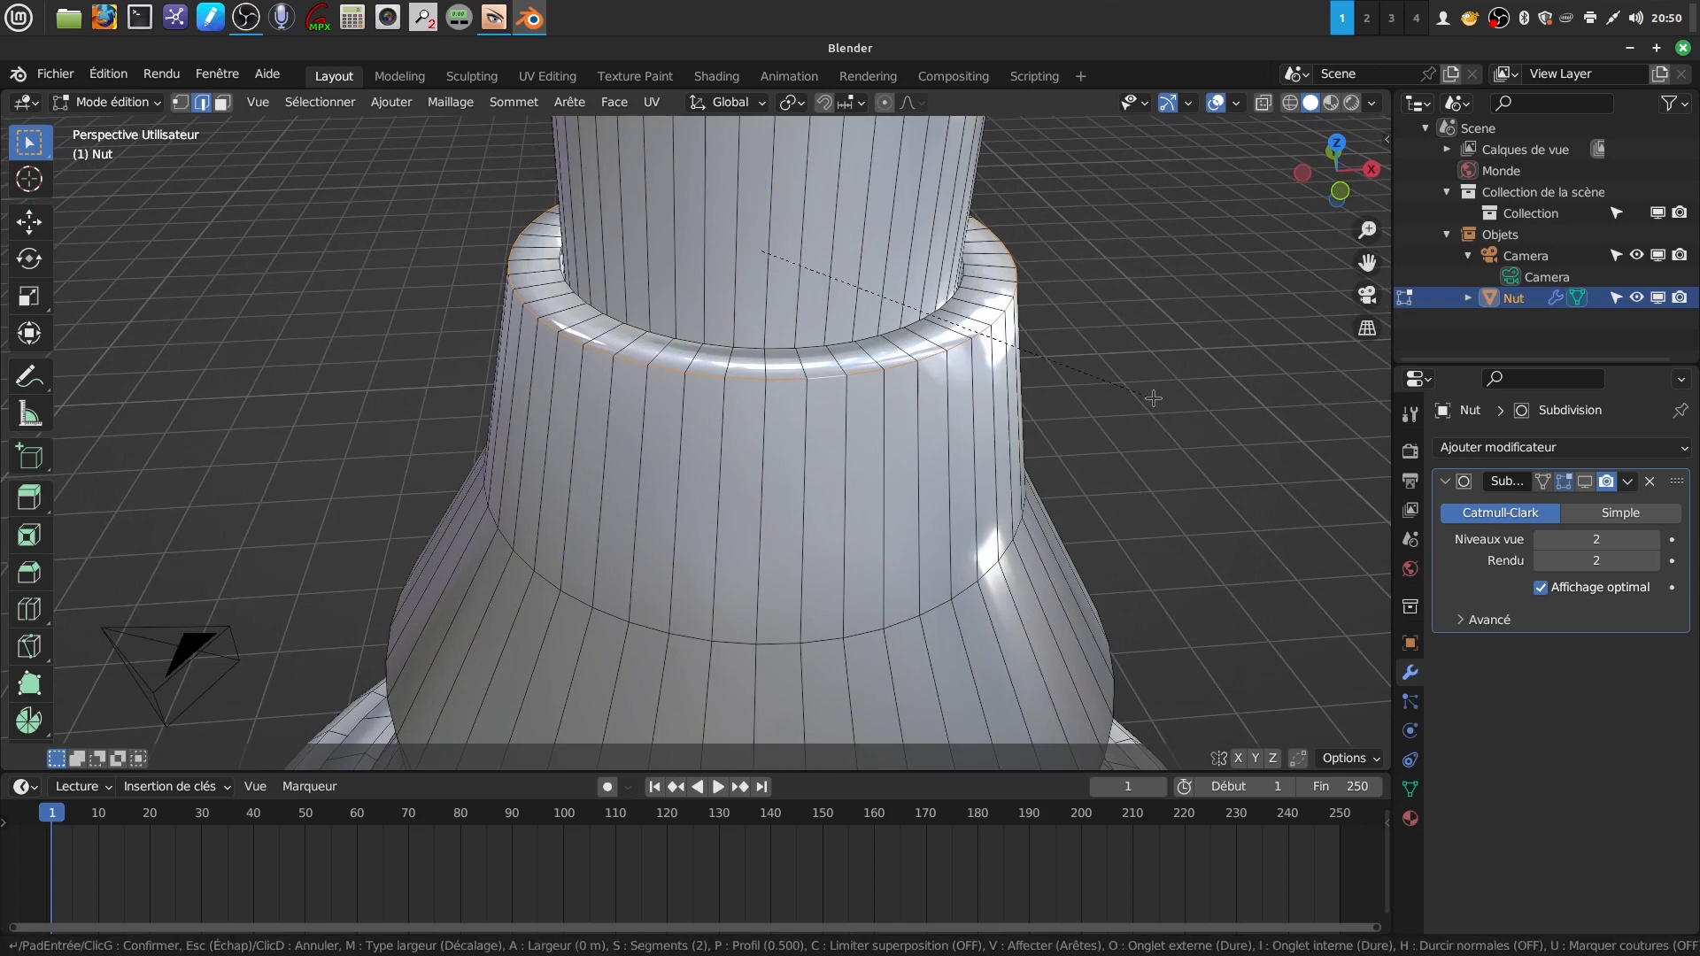
click(770, 414)
- Bevel the inner edge loop of the ledge beside the stem with a width of about 0.02 m and 2 segments
scroll(883, 346, up, 2)
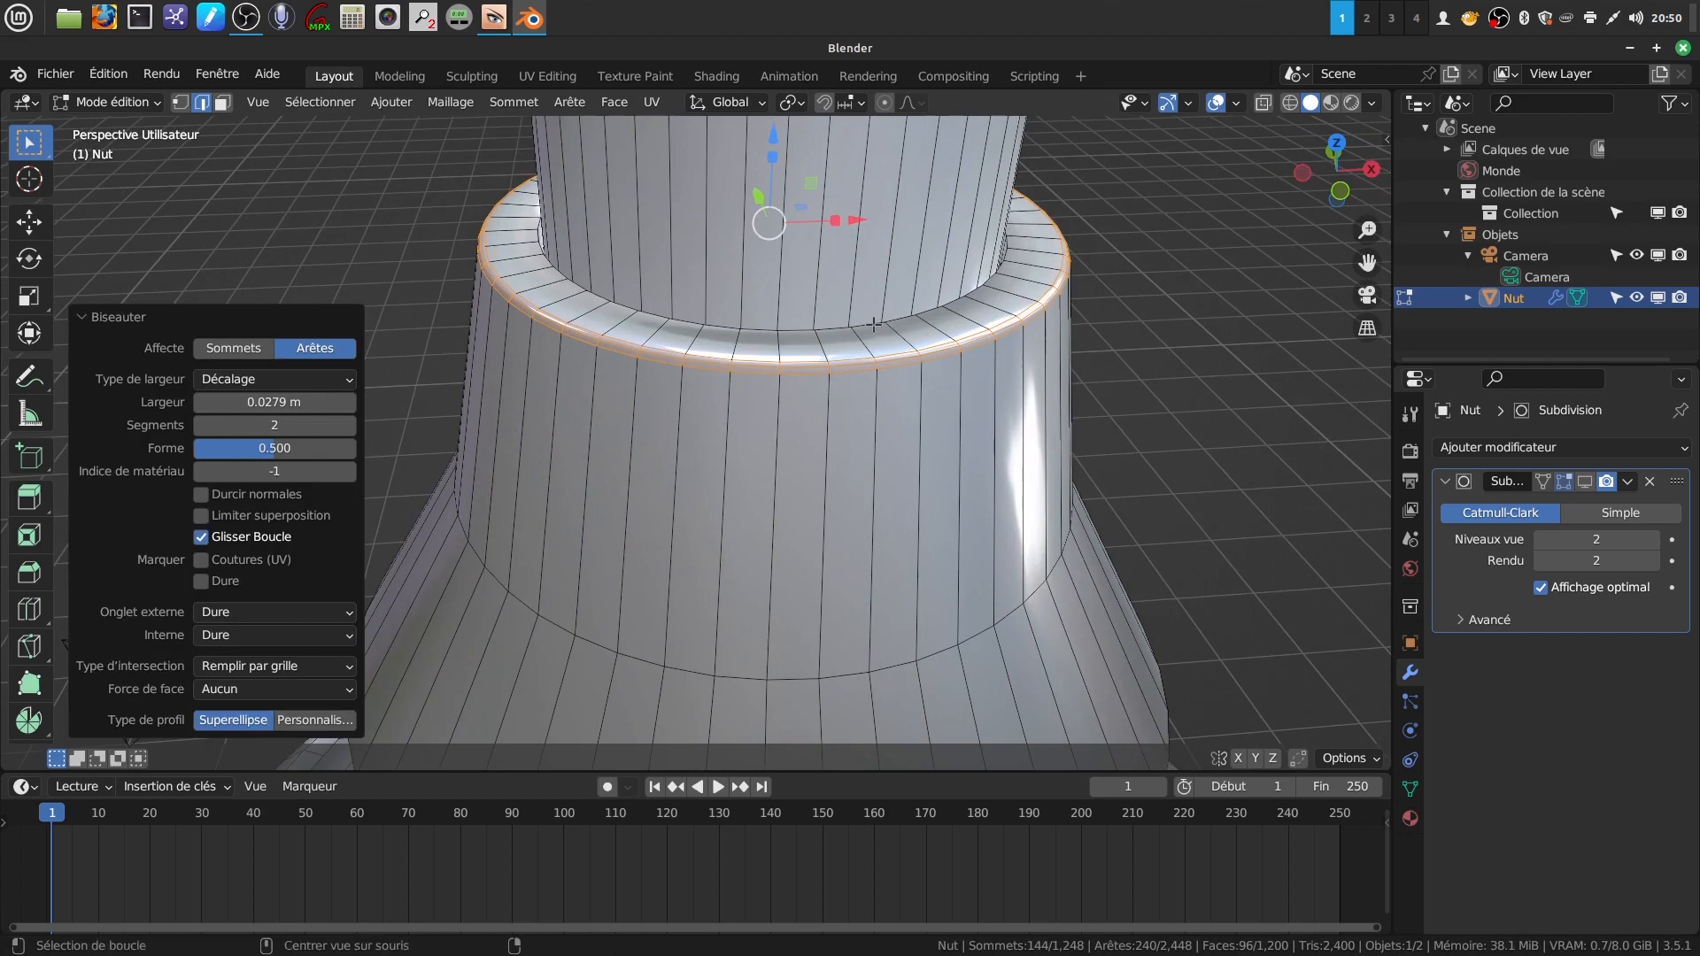
alt+click(874, 327)
key(ctrl+b)
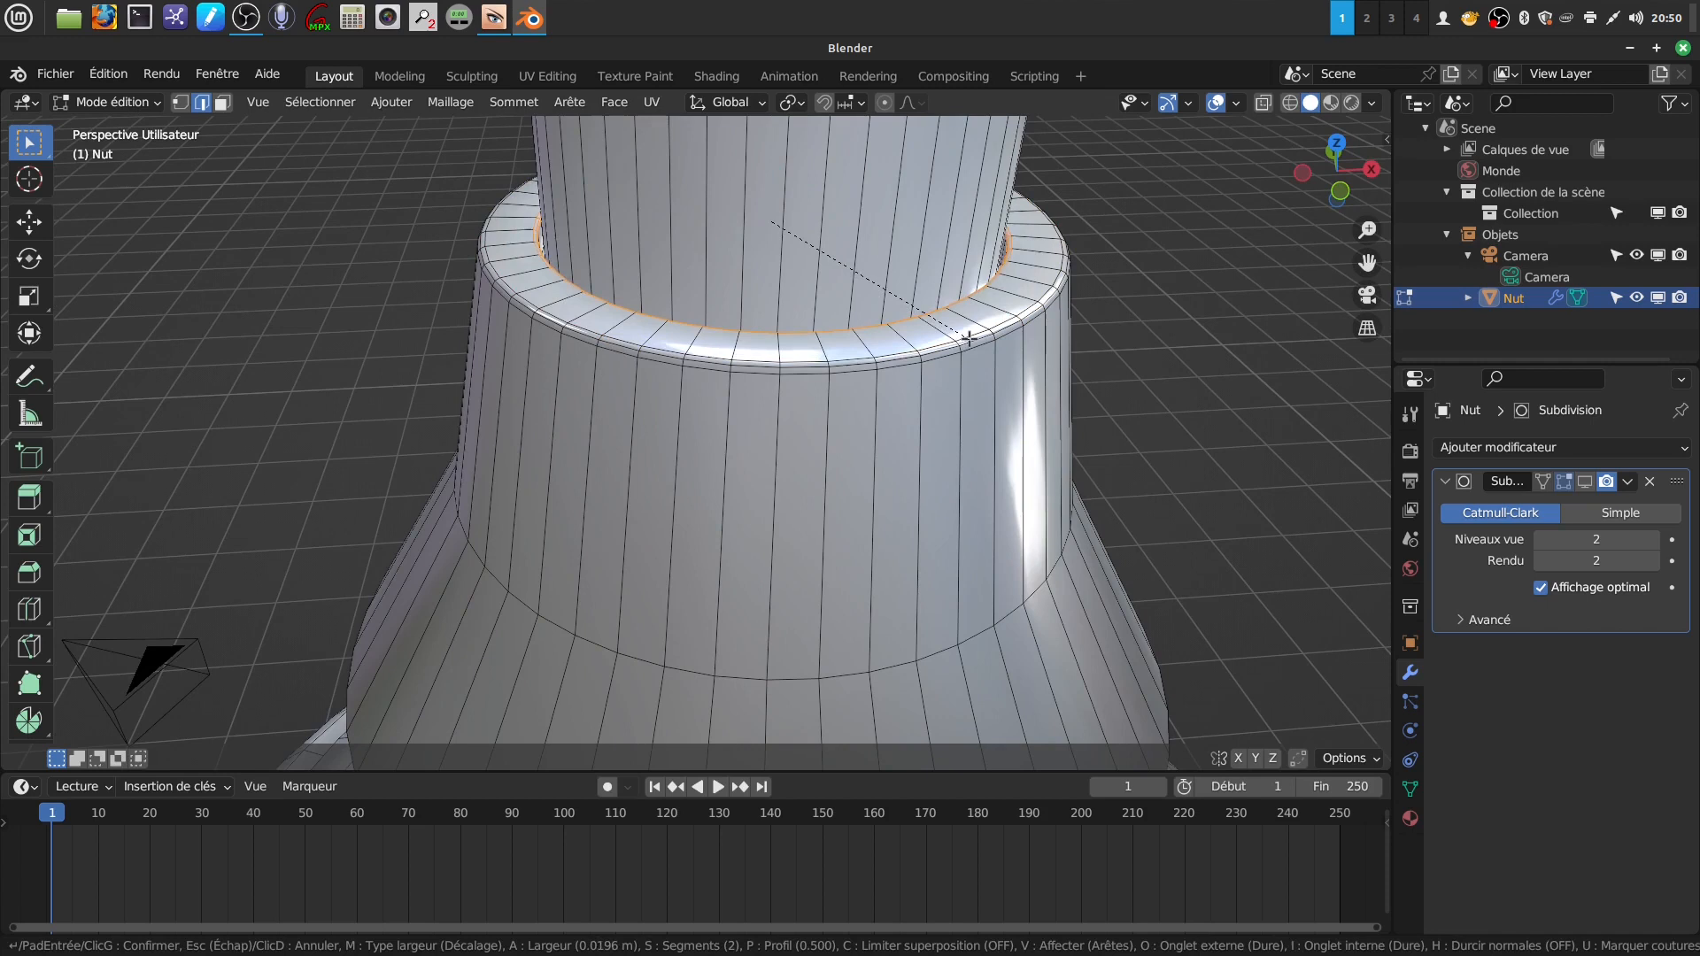
click(970, 339)
- Bevel the edge loop between the cylindrical collar and the upper taper with a width of about 0.36 m and 2 segments
scroll(1003, 589, down, 2)
scroll(1003, 589, down, 2)
middle_drag(1003, 589, 828, 411)
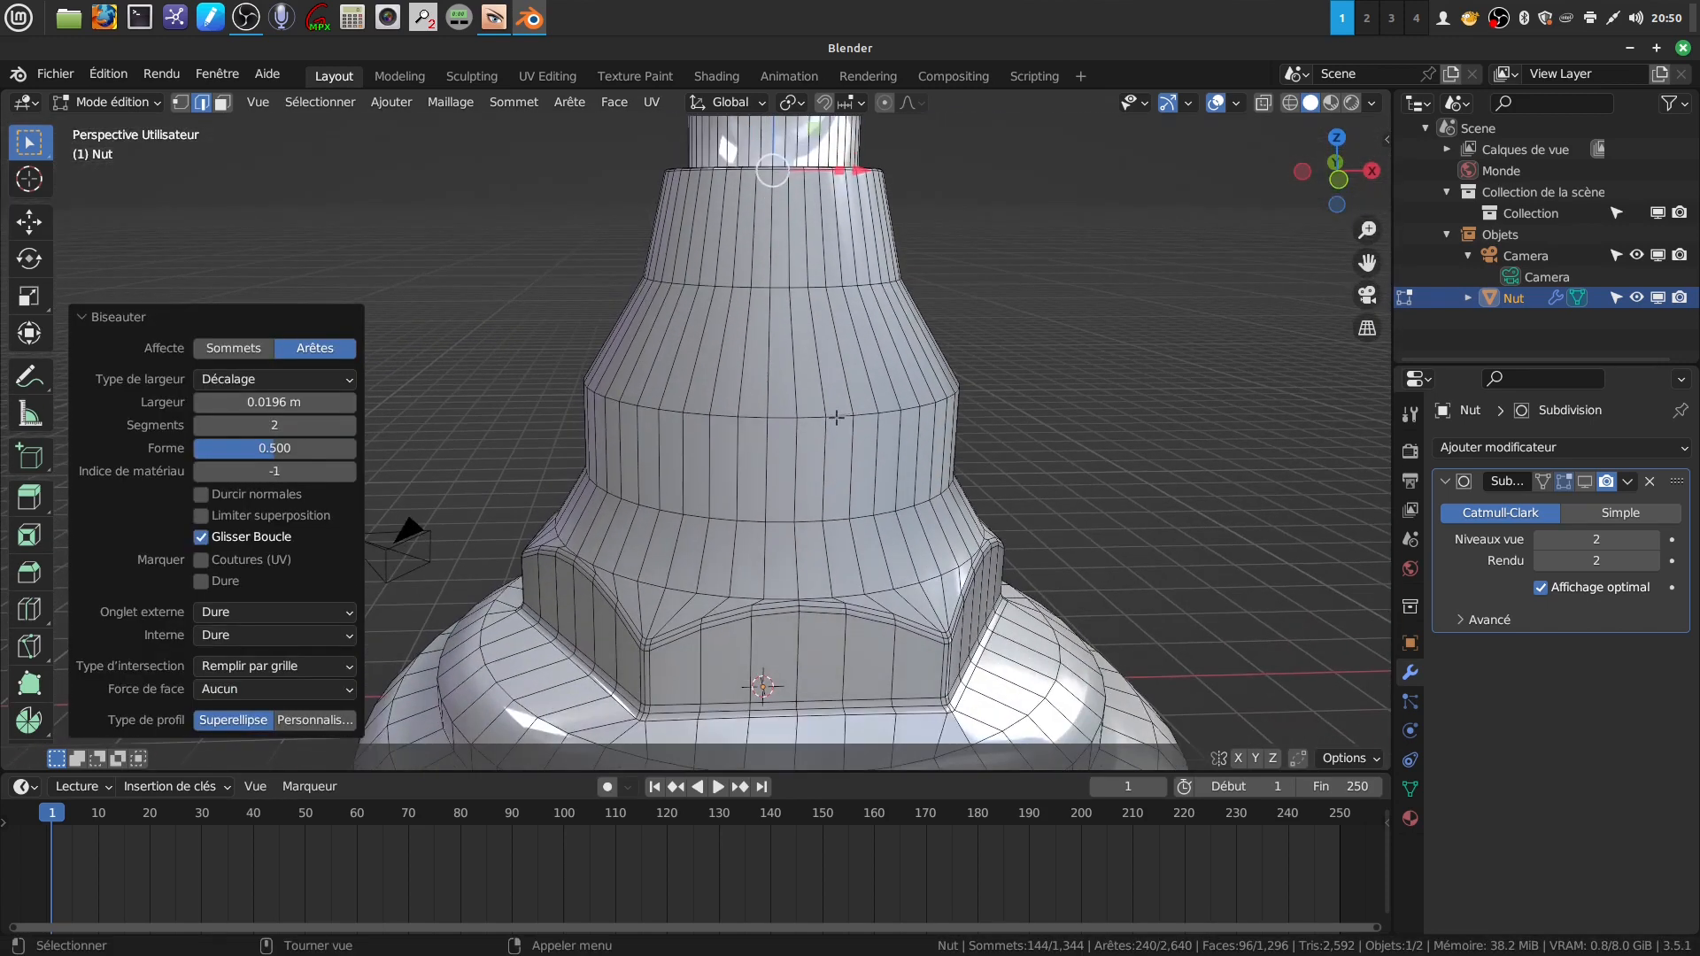
alt+click(839, 412)
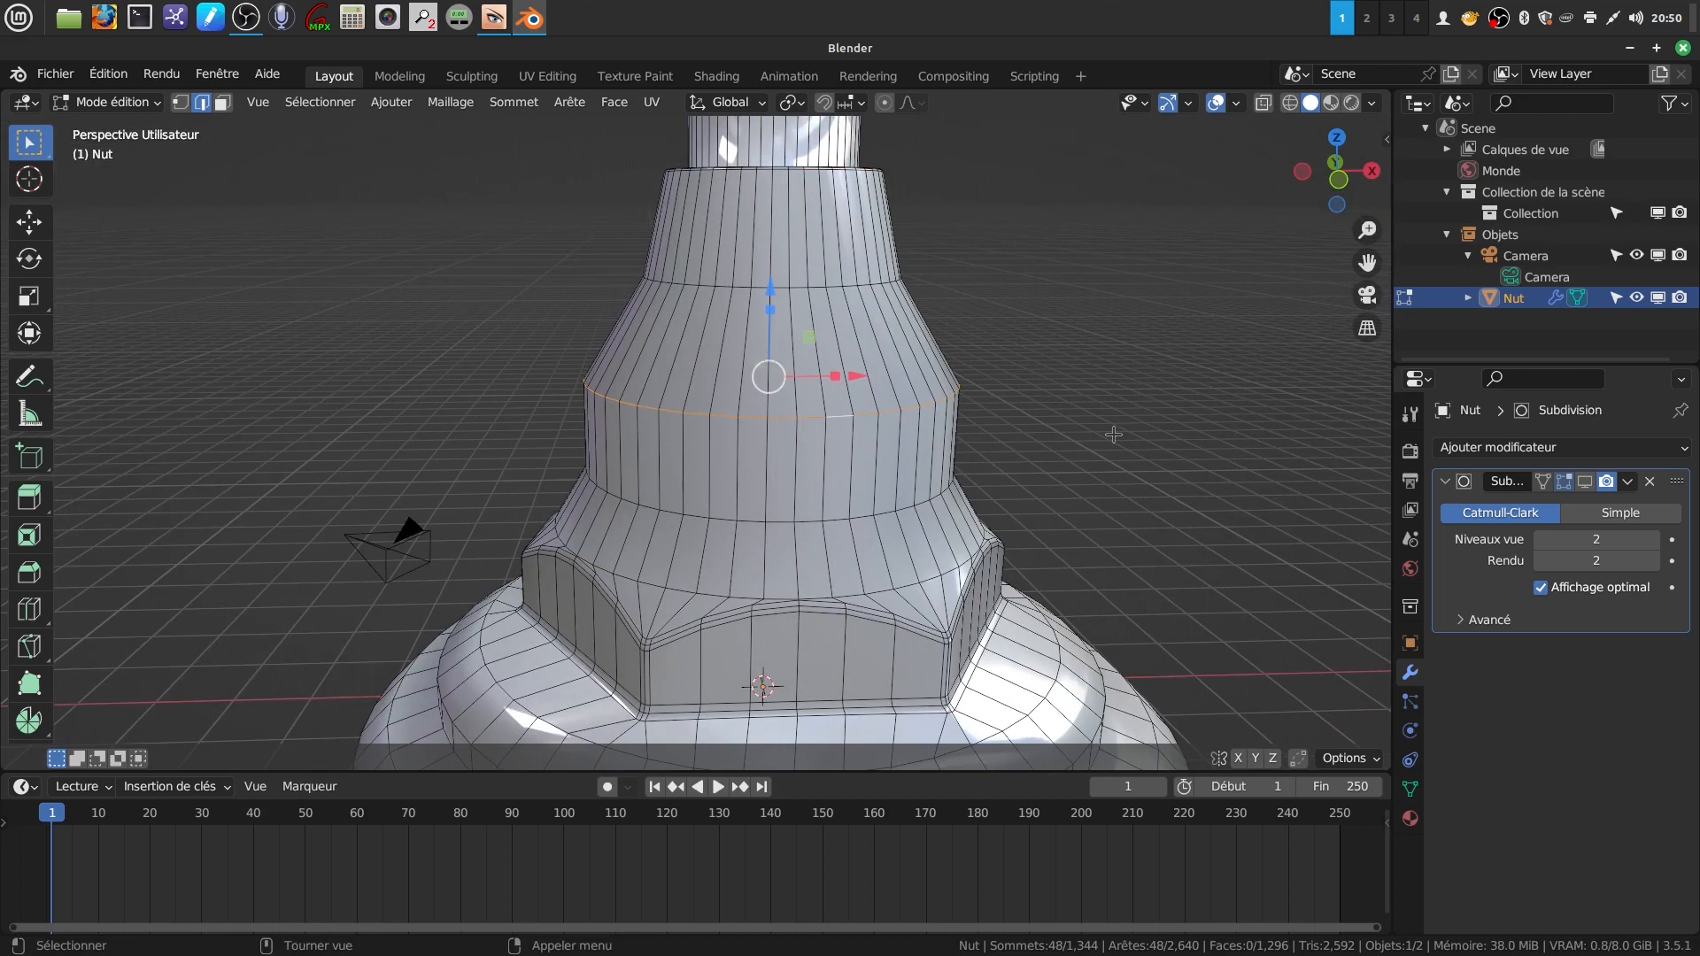
key(ctrl+b)
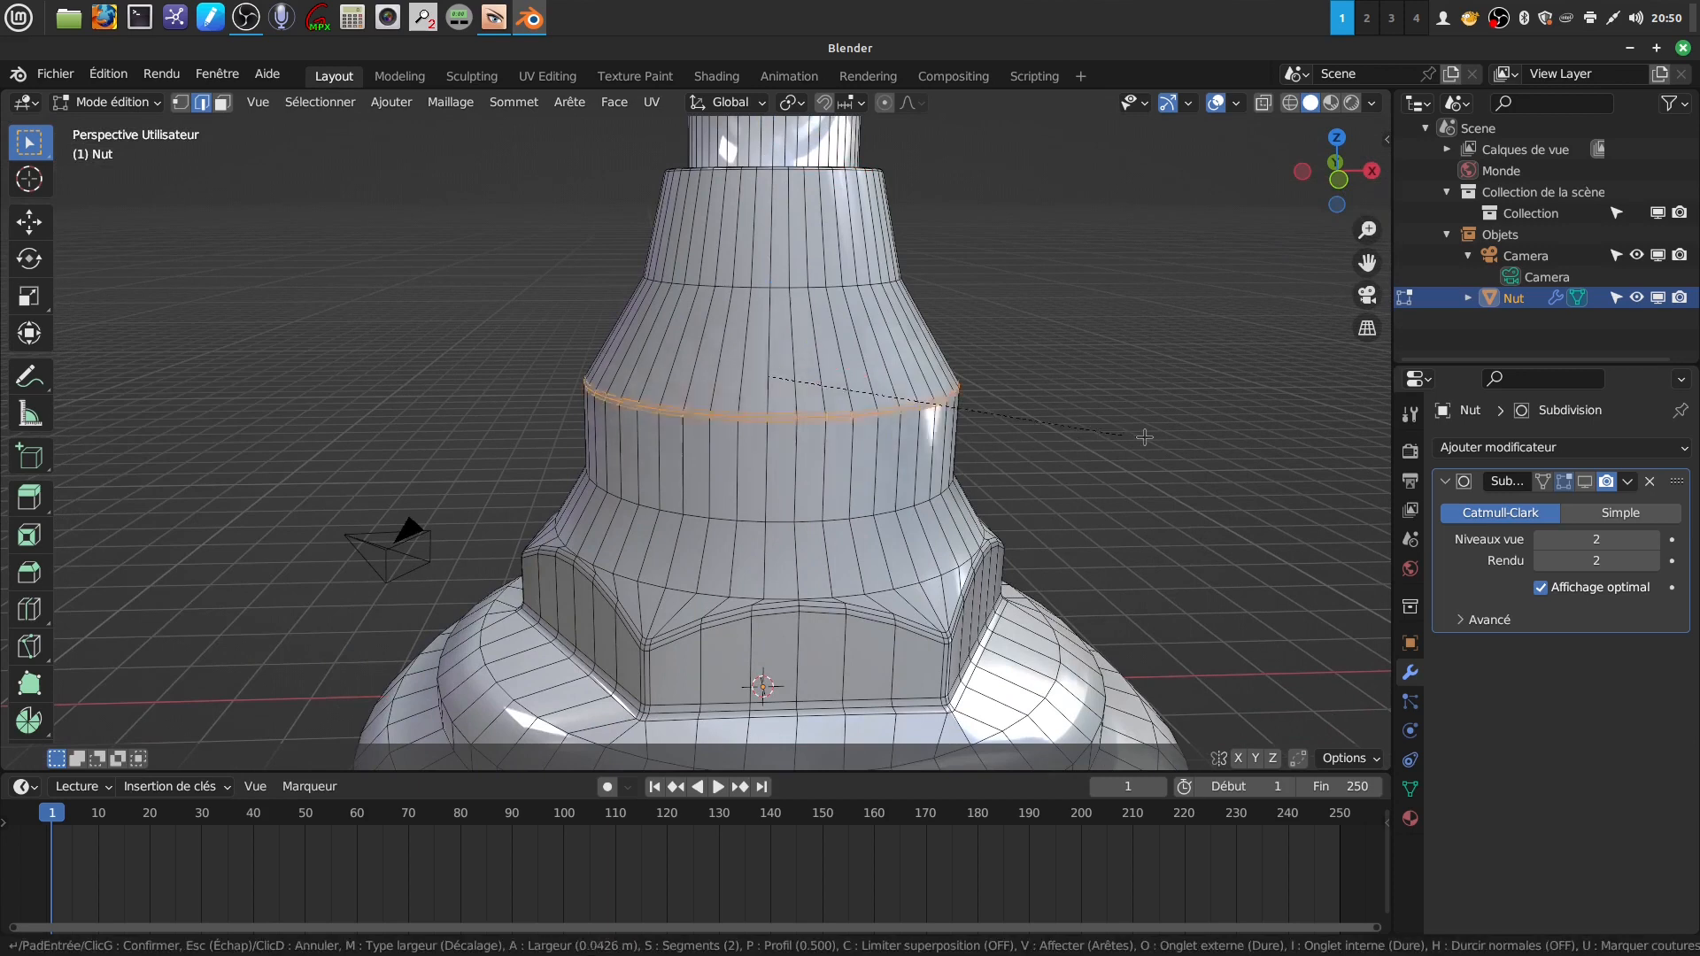
click(1079, 485)
middle_drag(1028, 516, 1082, 425)
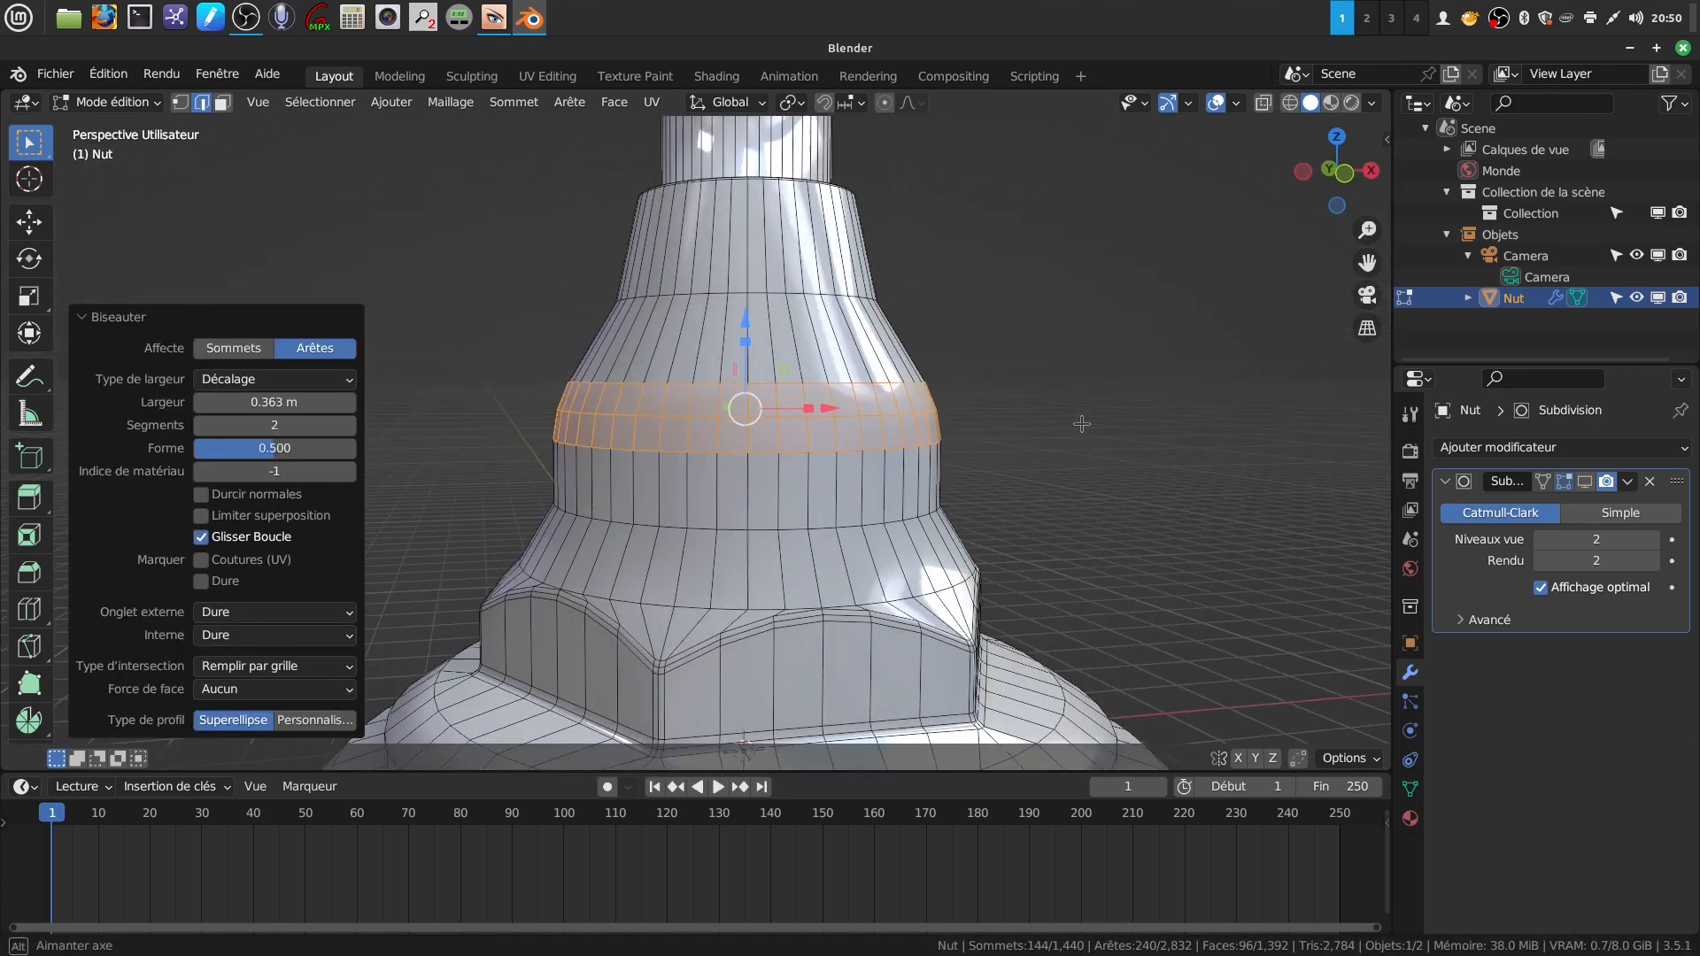
- Leave Edit Mode, show the Subdivision modifier's smoothing in the viewport, and inspect the neck and stem
scroll(1078, 425, down, 3)
shift+middle_drag(921, 568, 921, 478)
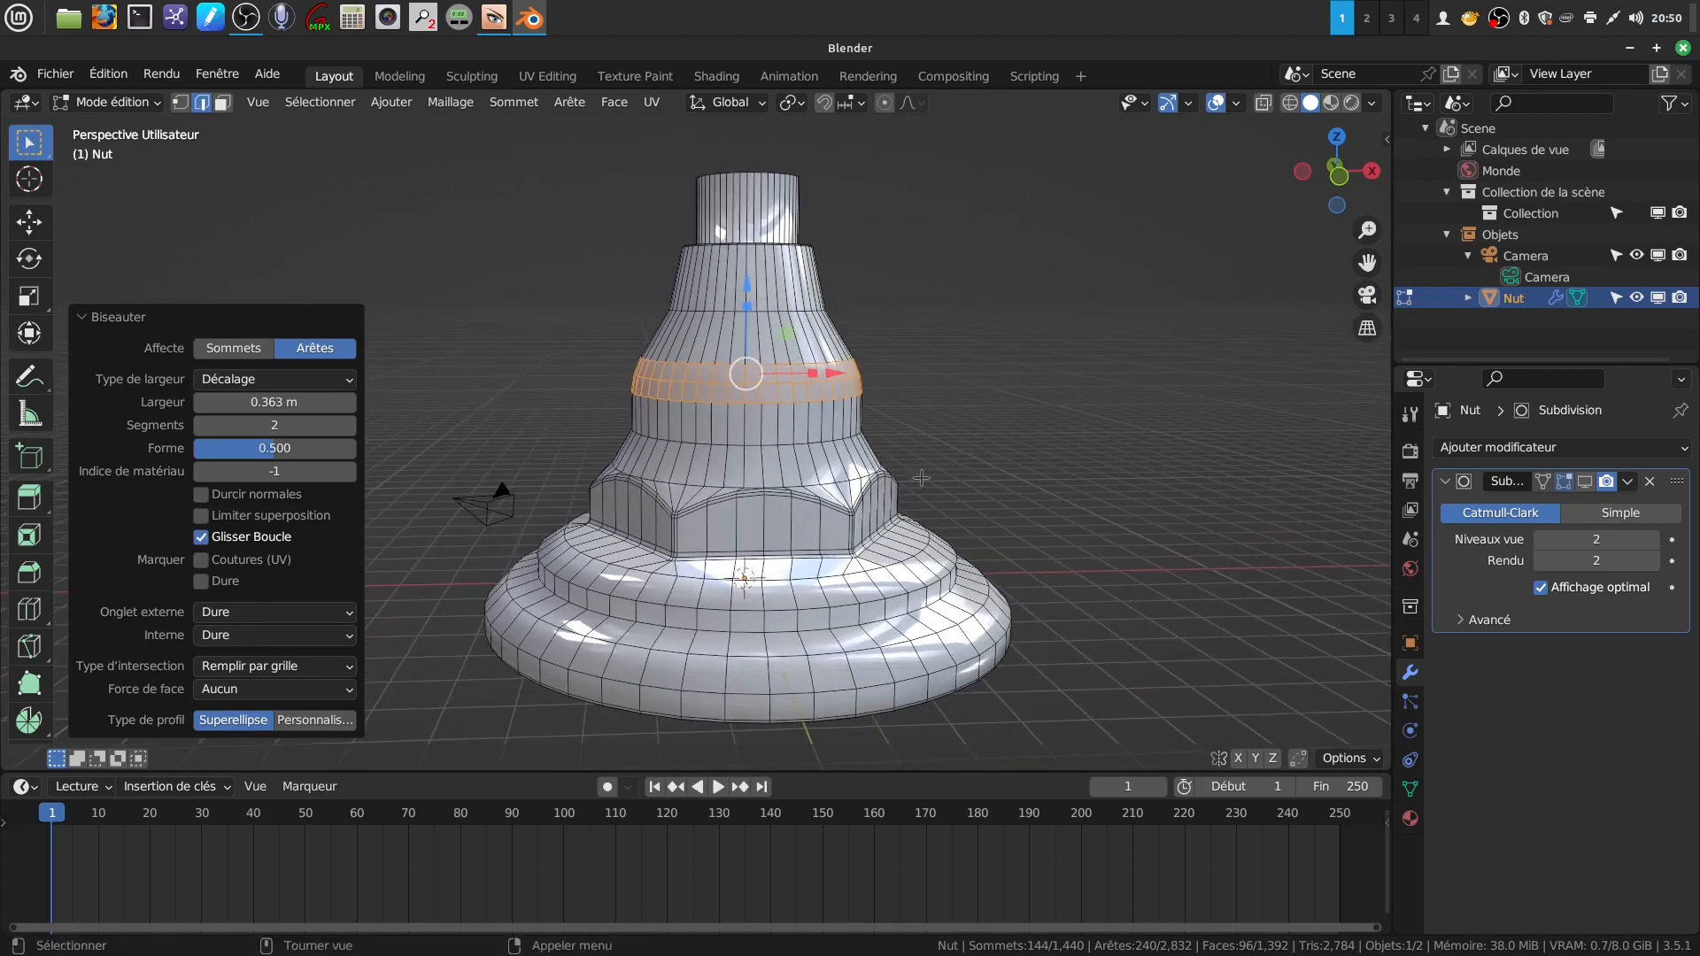
key(Tab)
click(1585, 481)
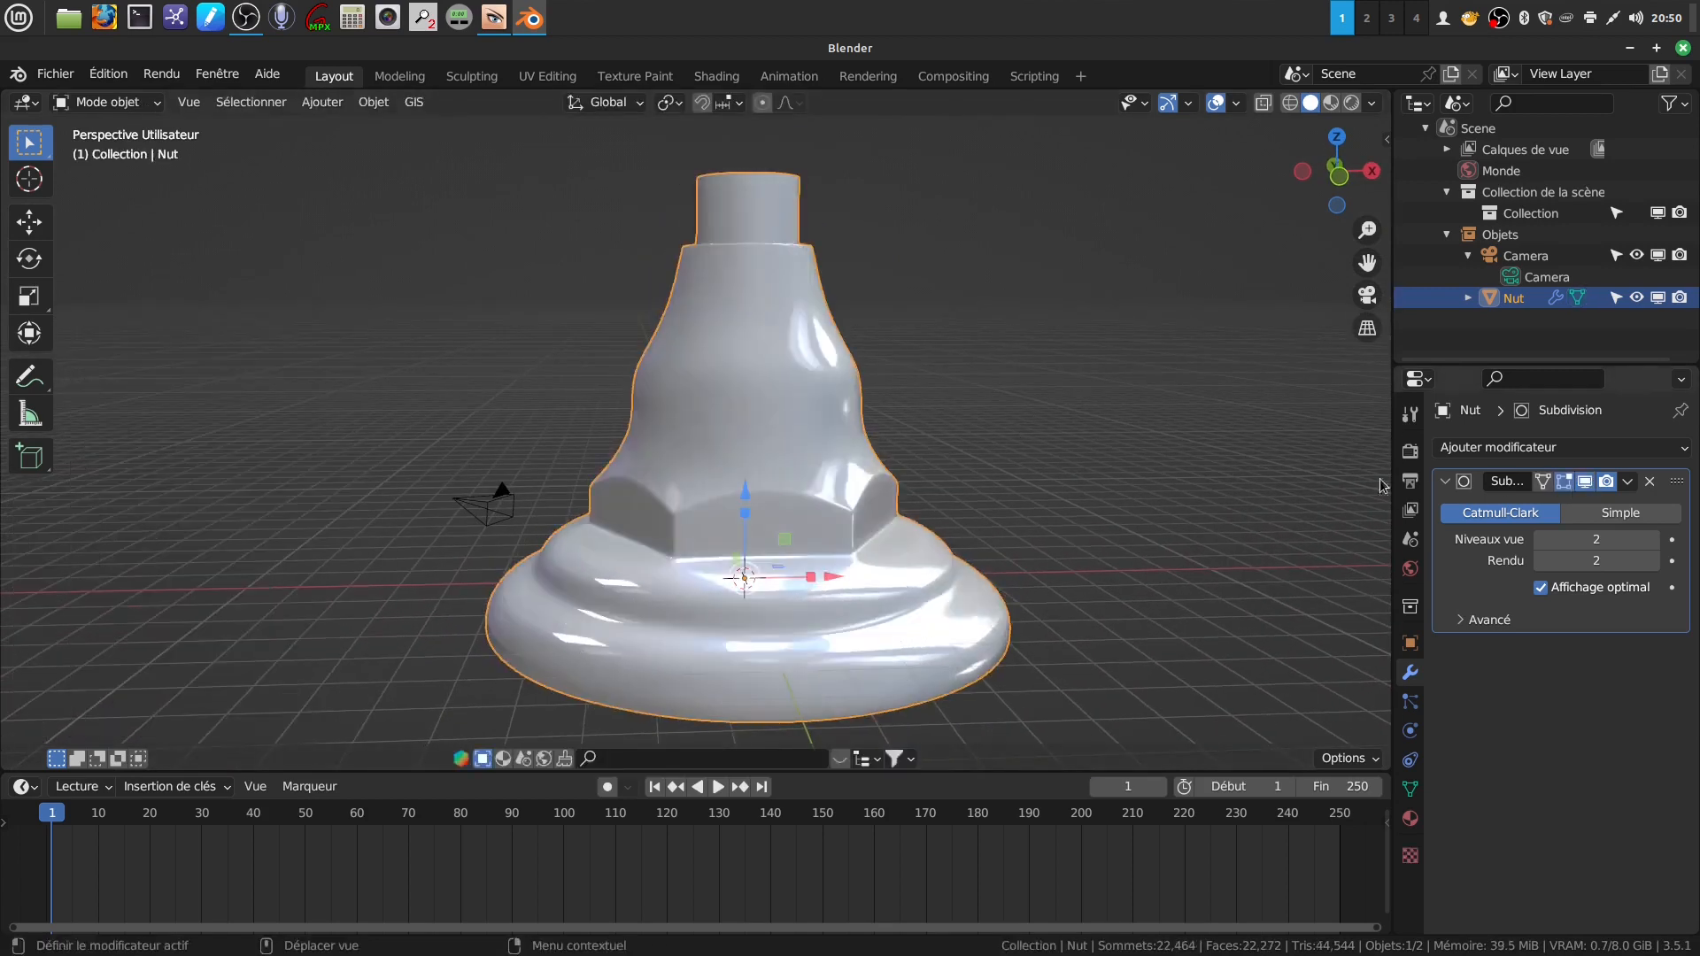
middle_drag(893, 439, 753, 337)
scroll(822, 394, up, 1)
scroll(754, 337, up, 5)
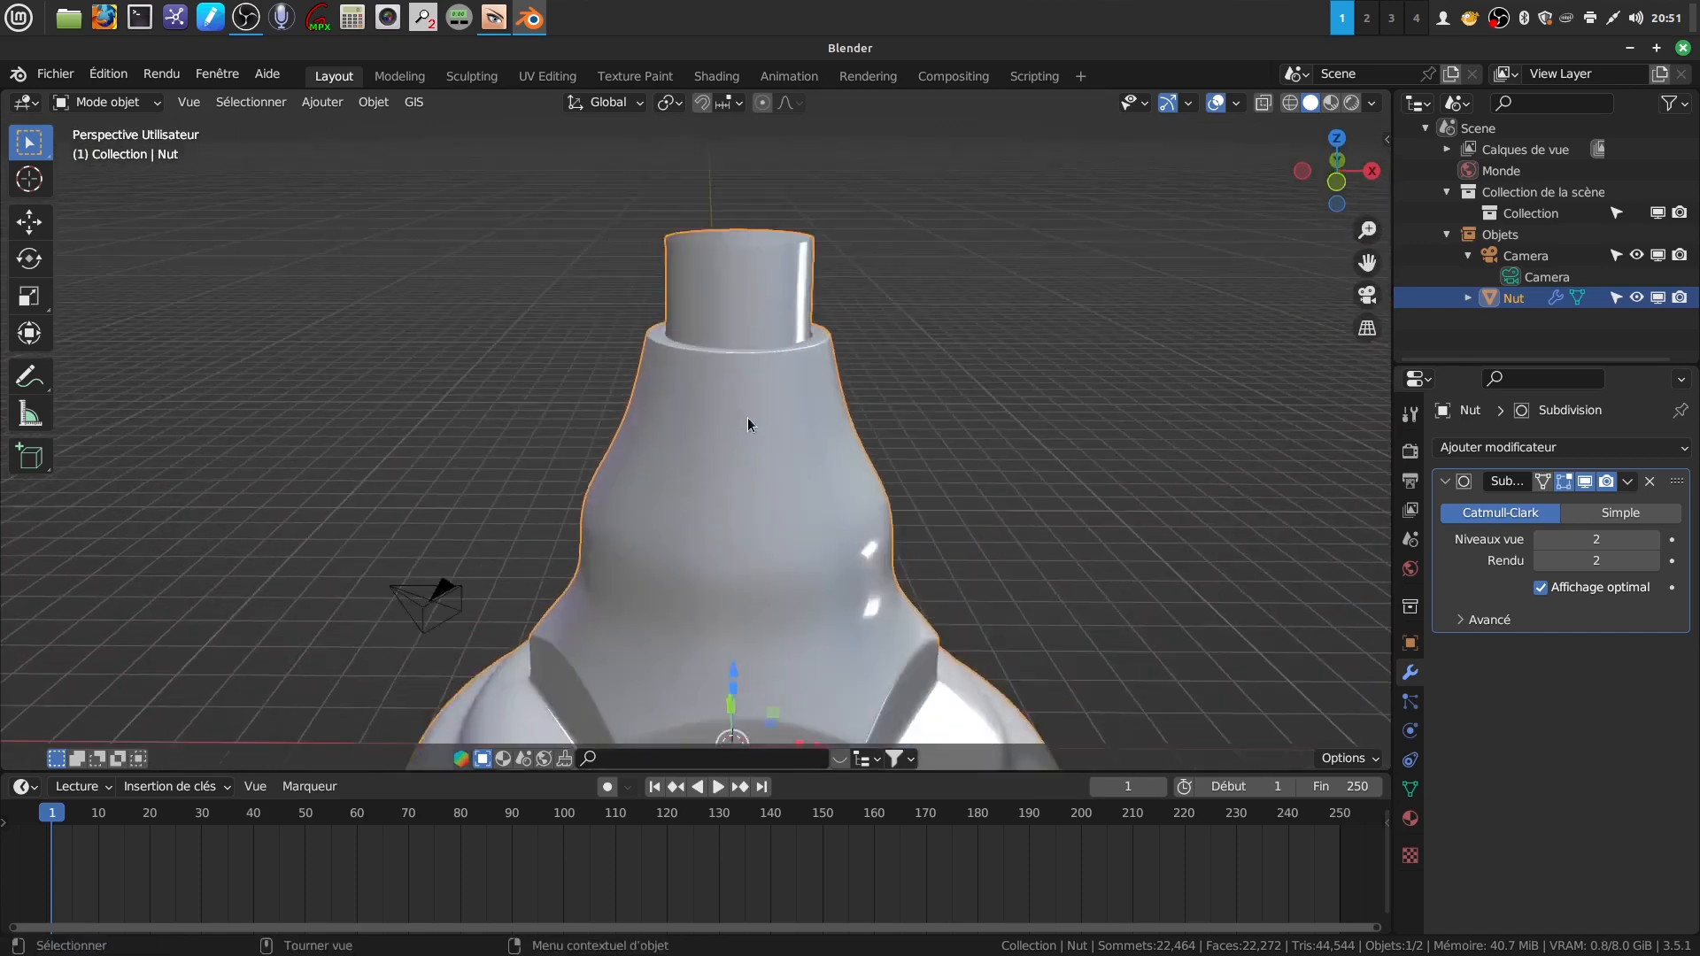
scroll(763, 328, down, 2)
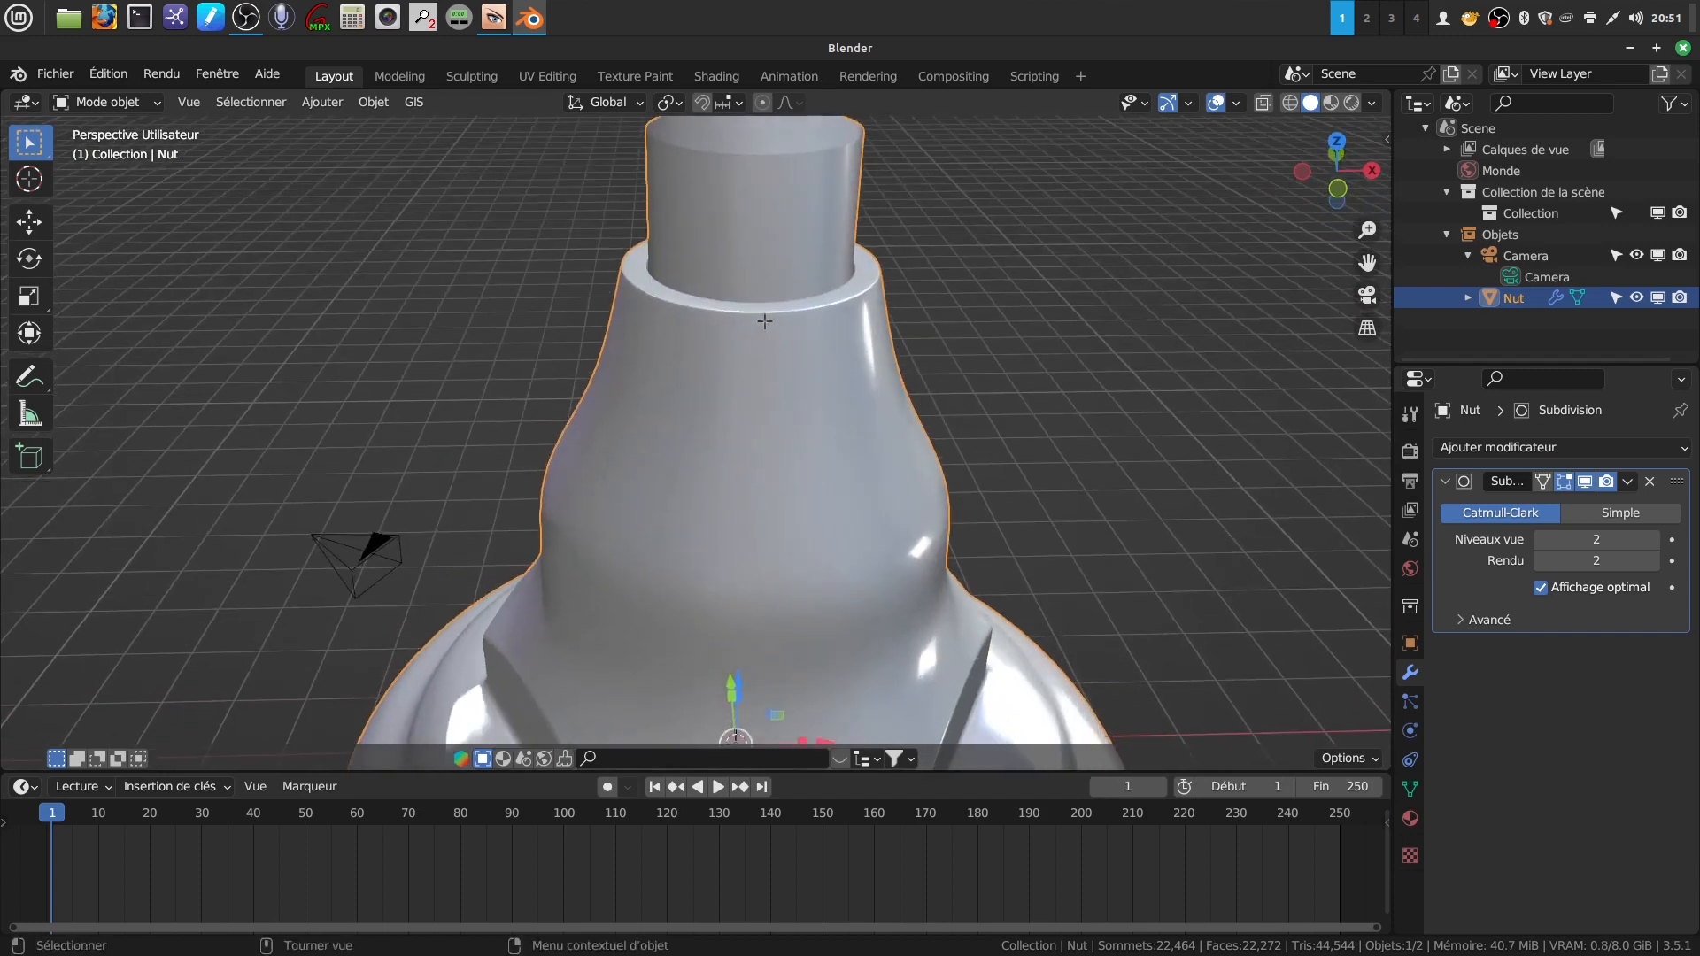
- Add one supporting edge loop around the stem and slide it down near its base with a factor of about 0.912
key(Tab)
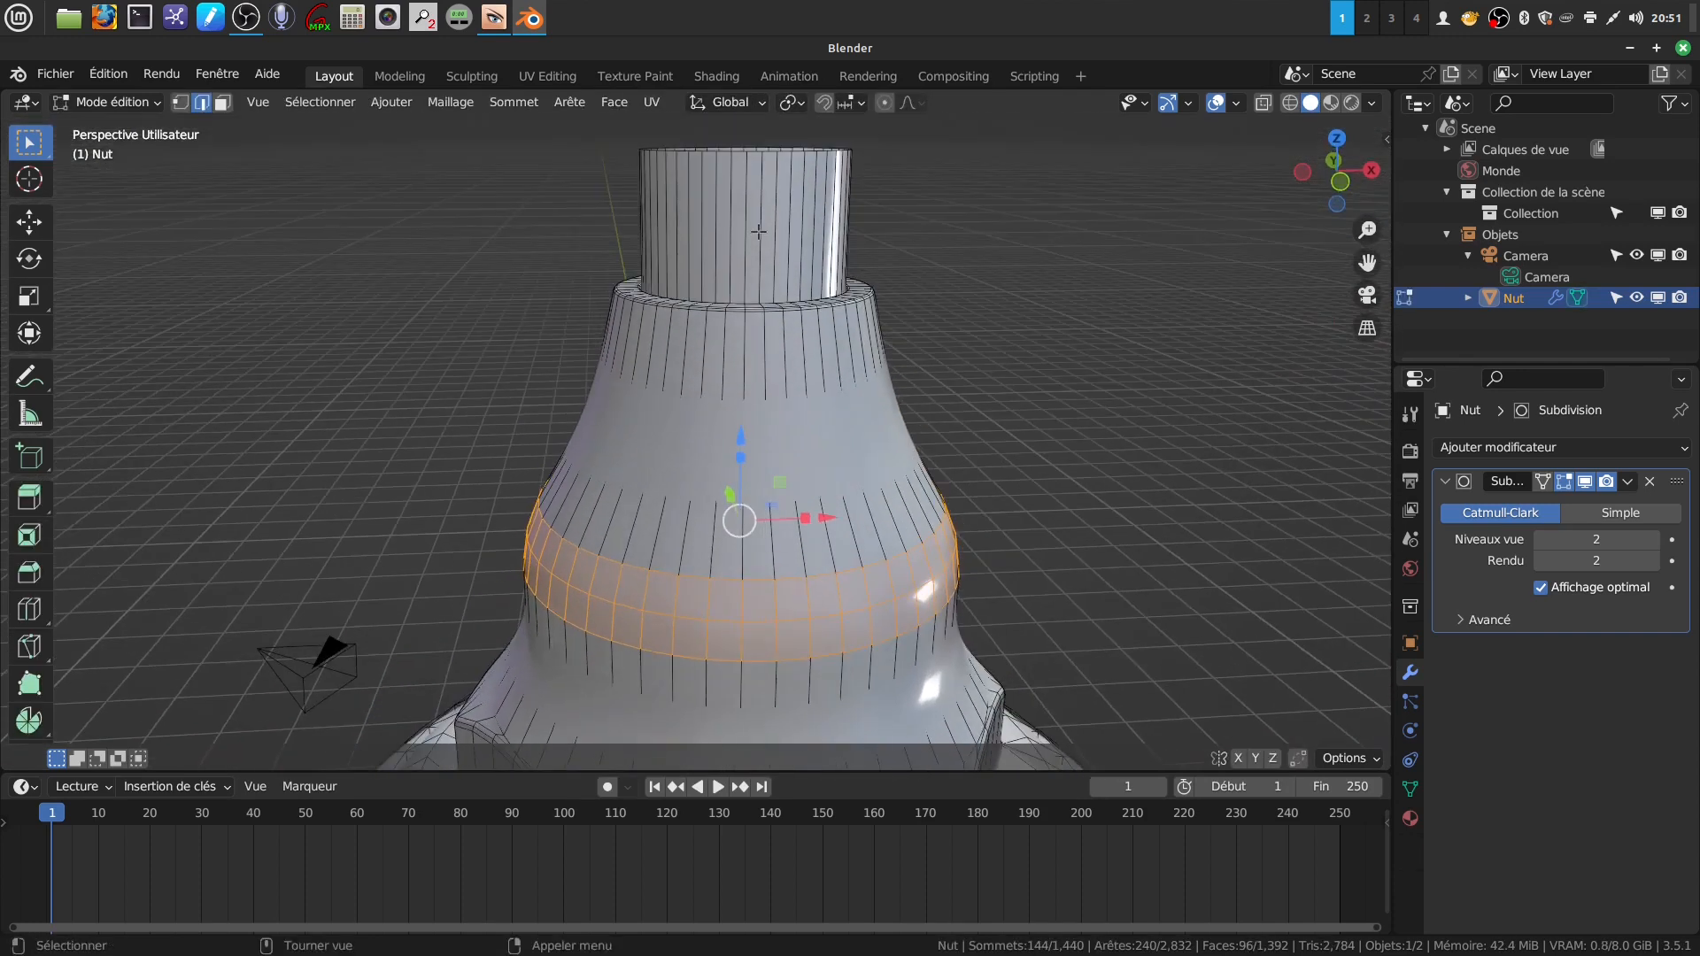
key(alt+a)
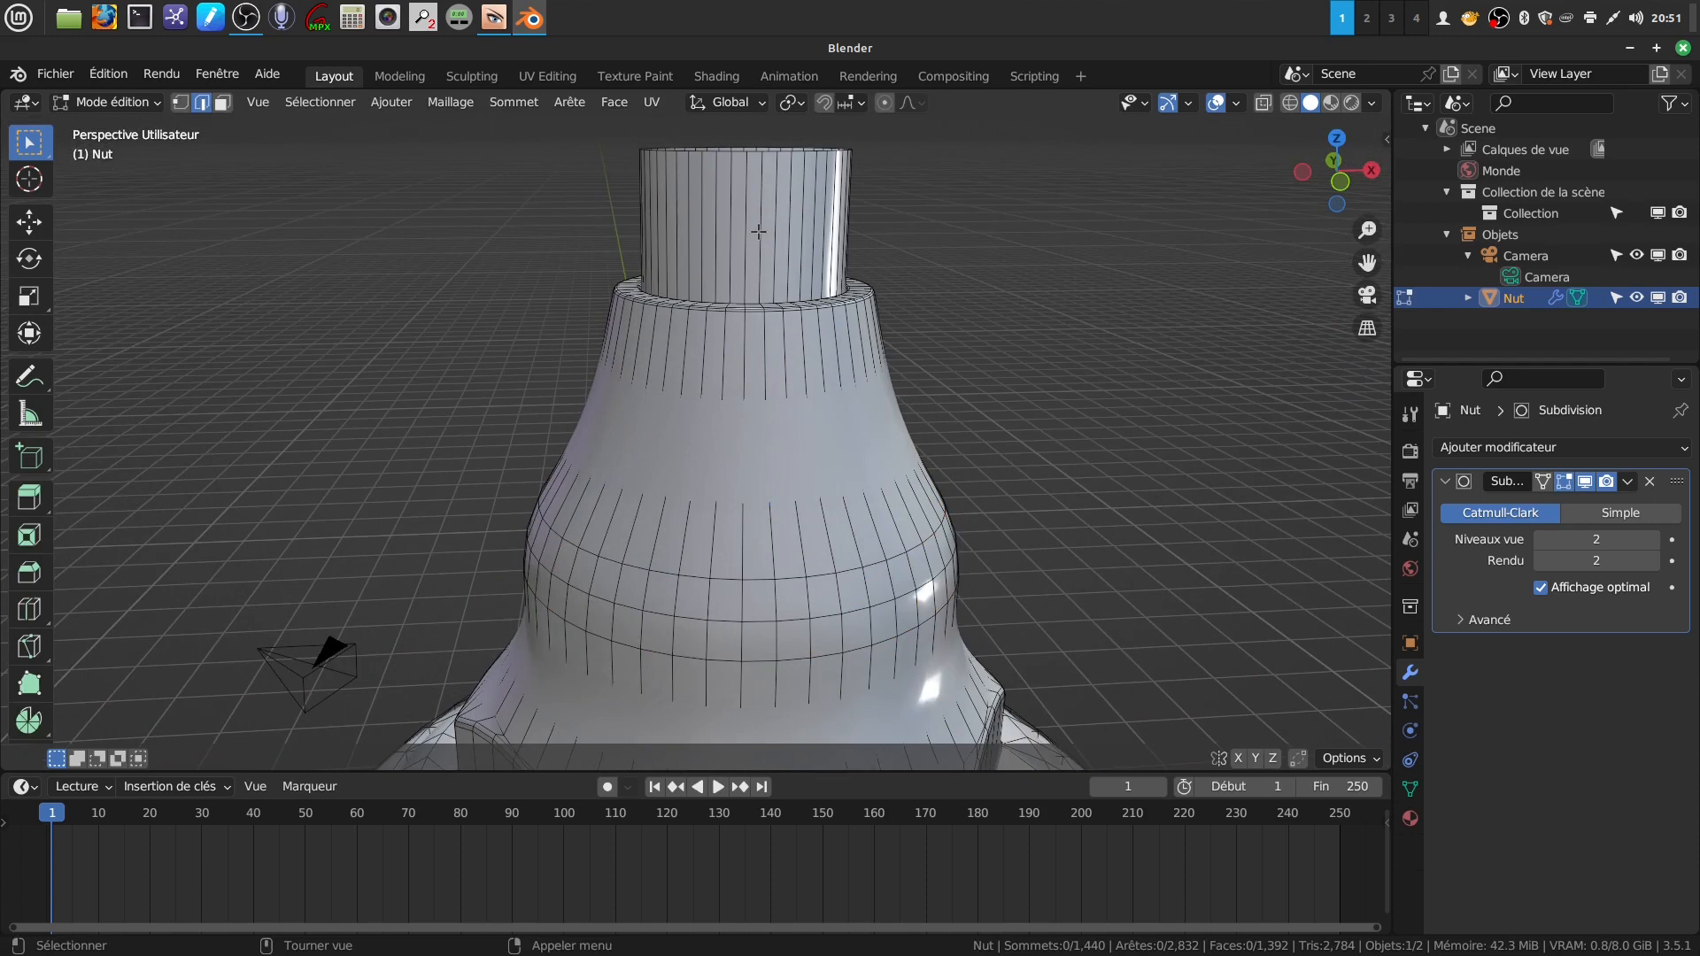
key(KP_1)
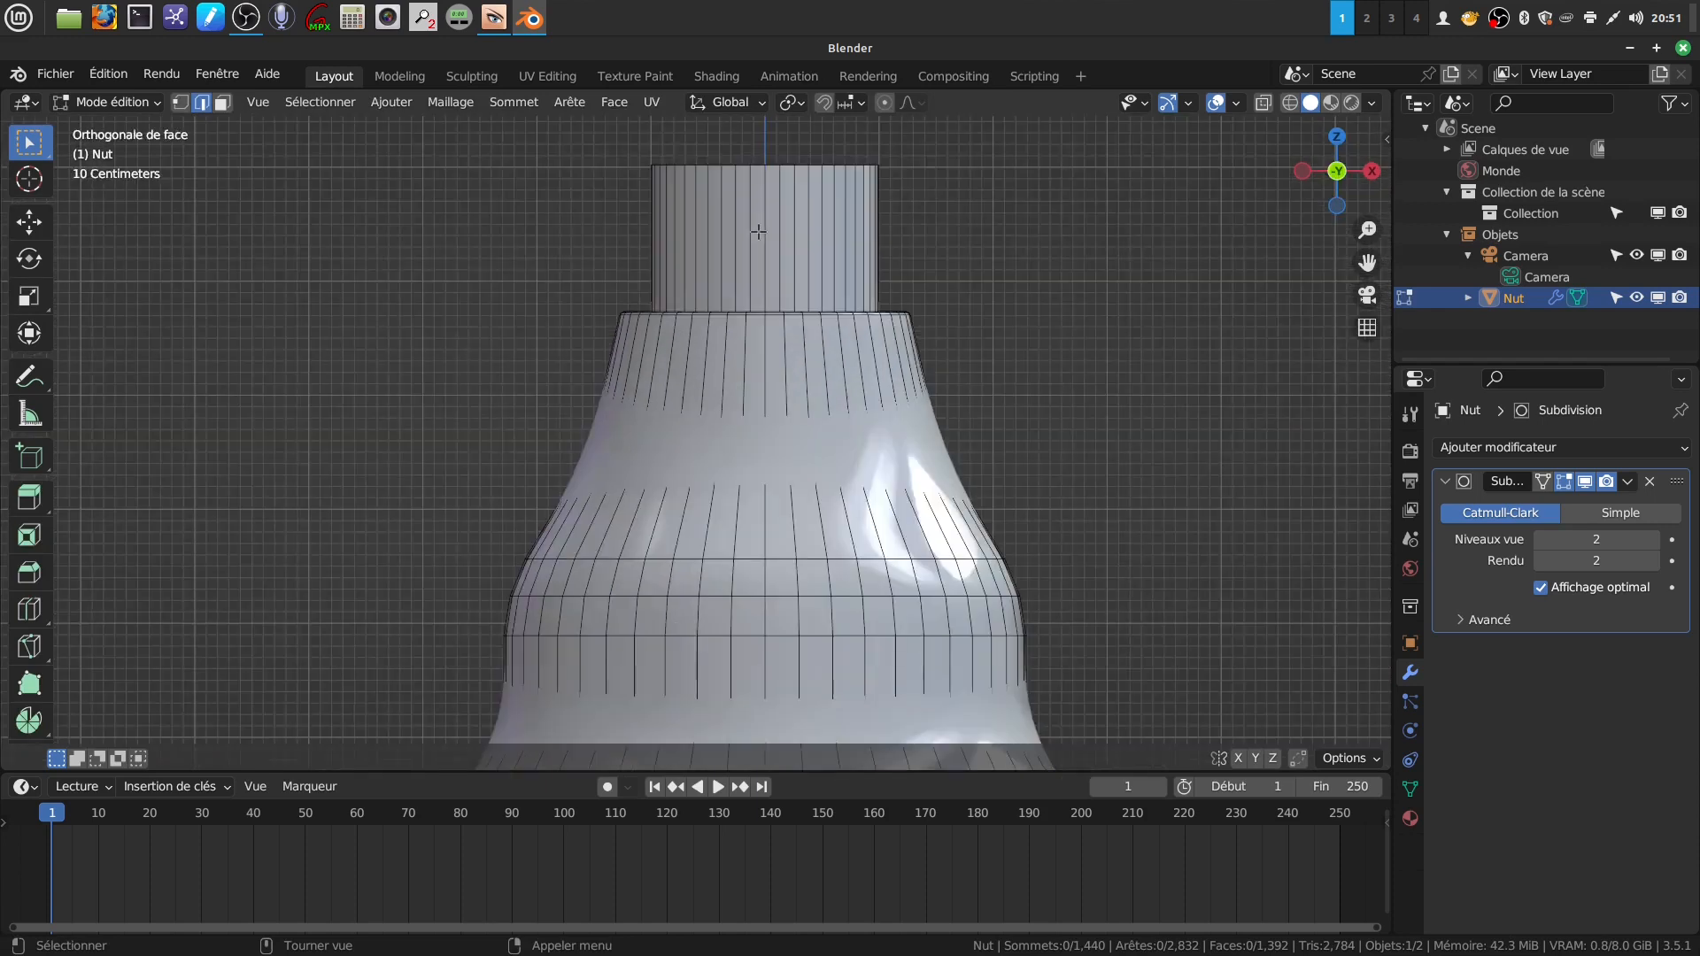
key(alt+z)
key(ctrl)
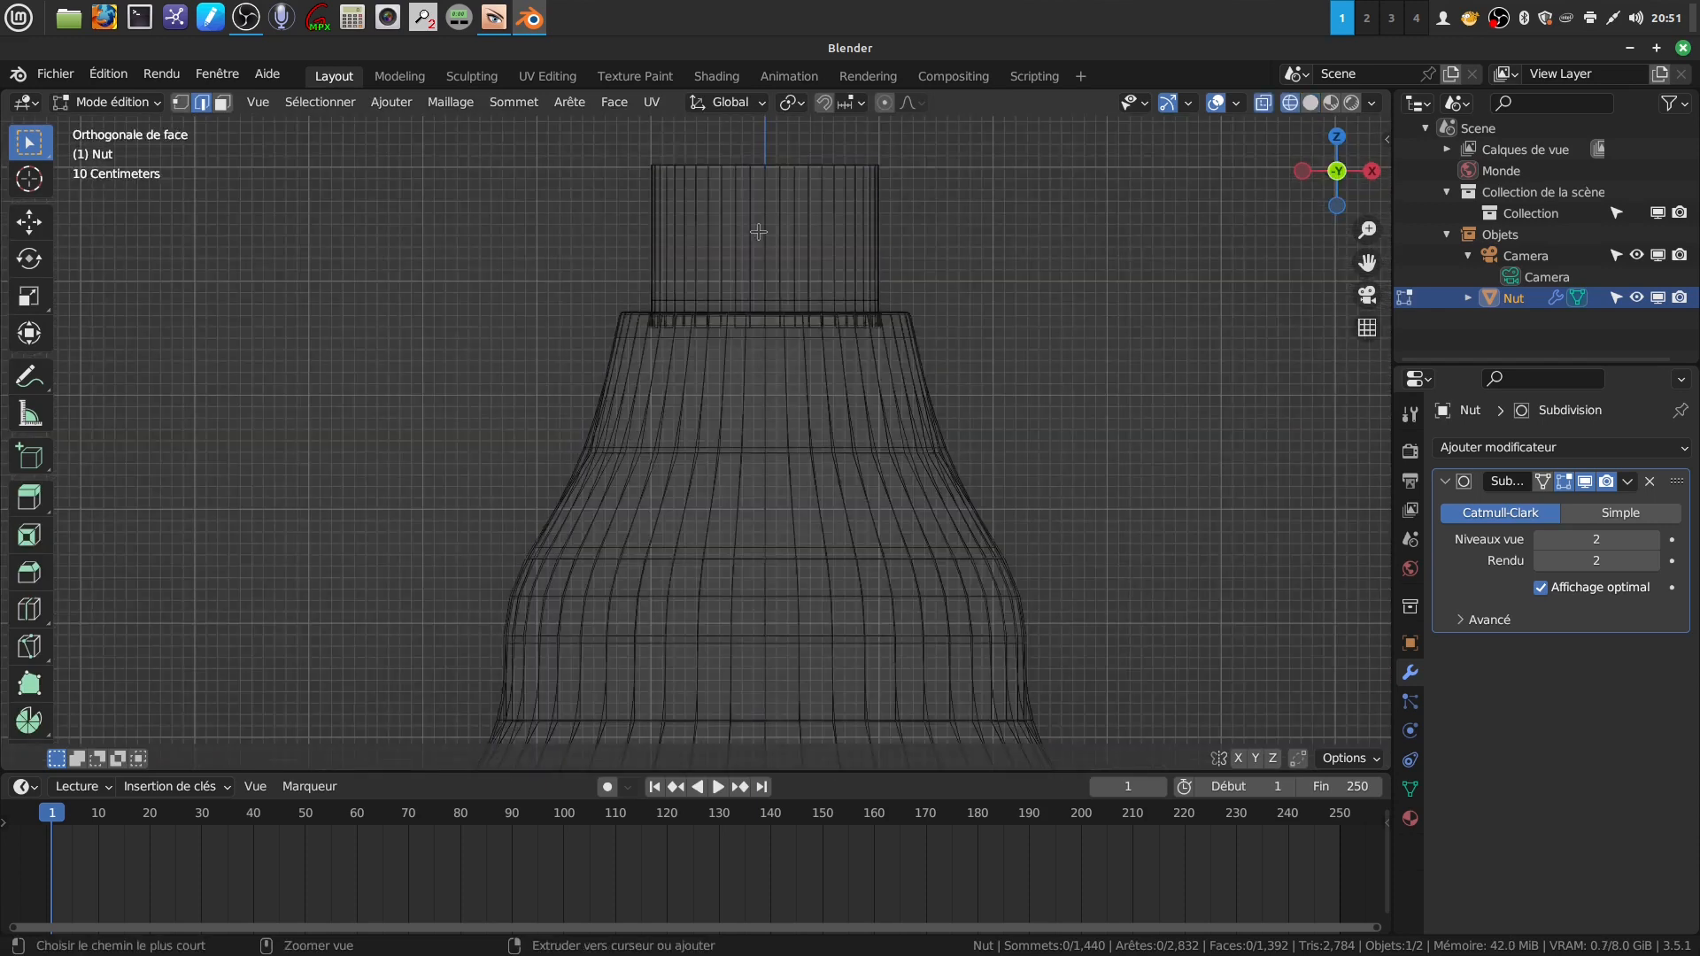
key(ctrl+z)
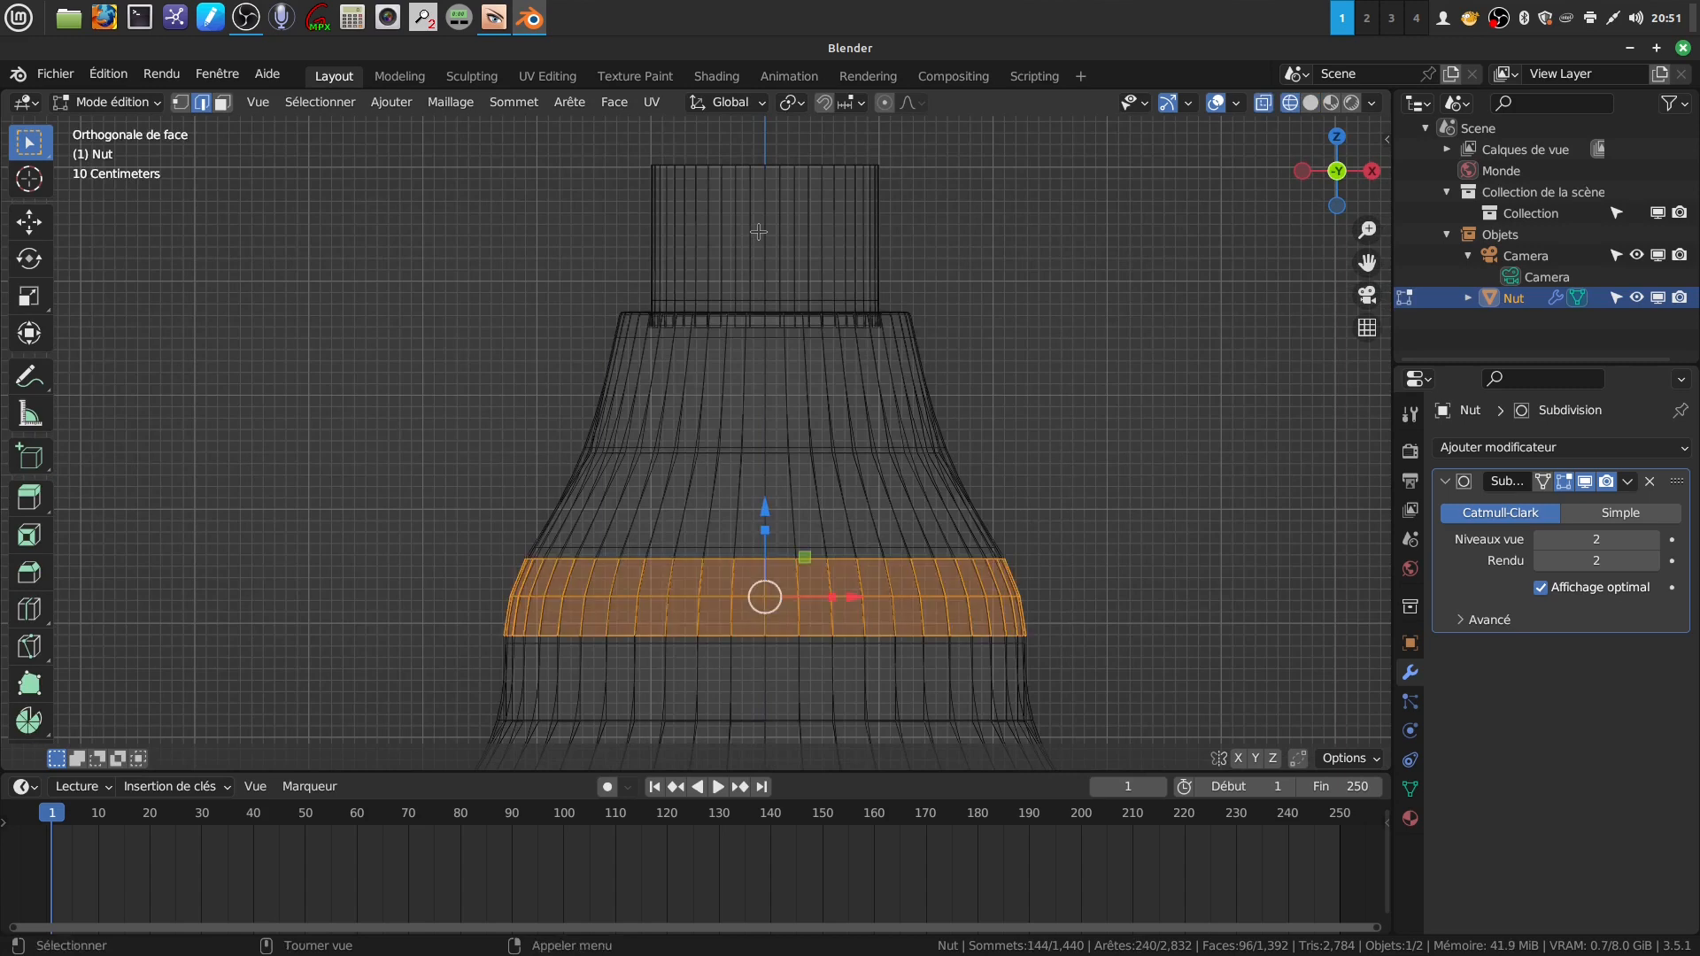
key(alt+z)
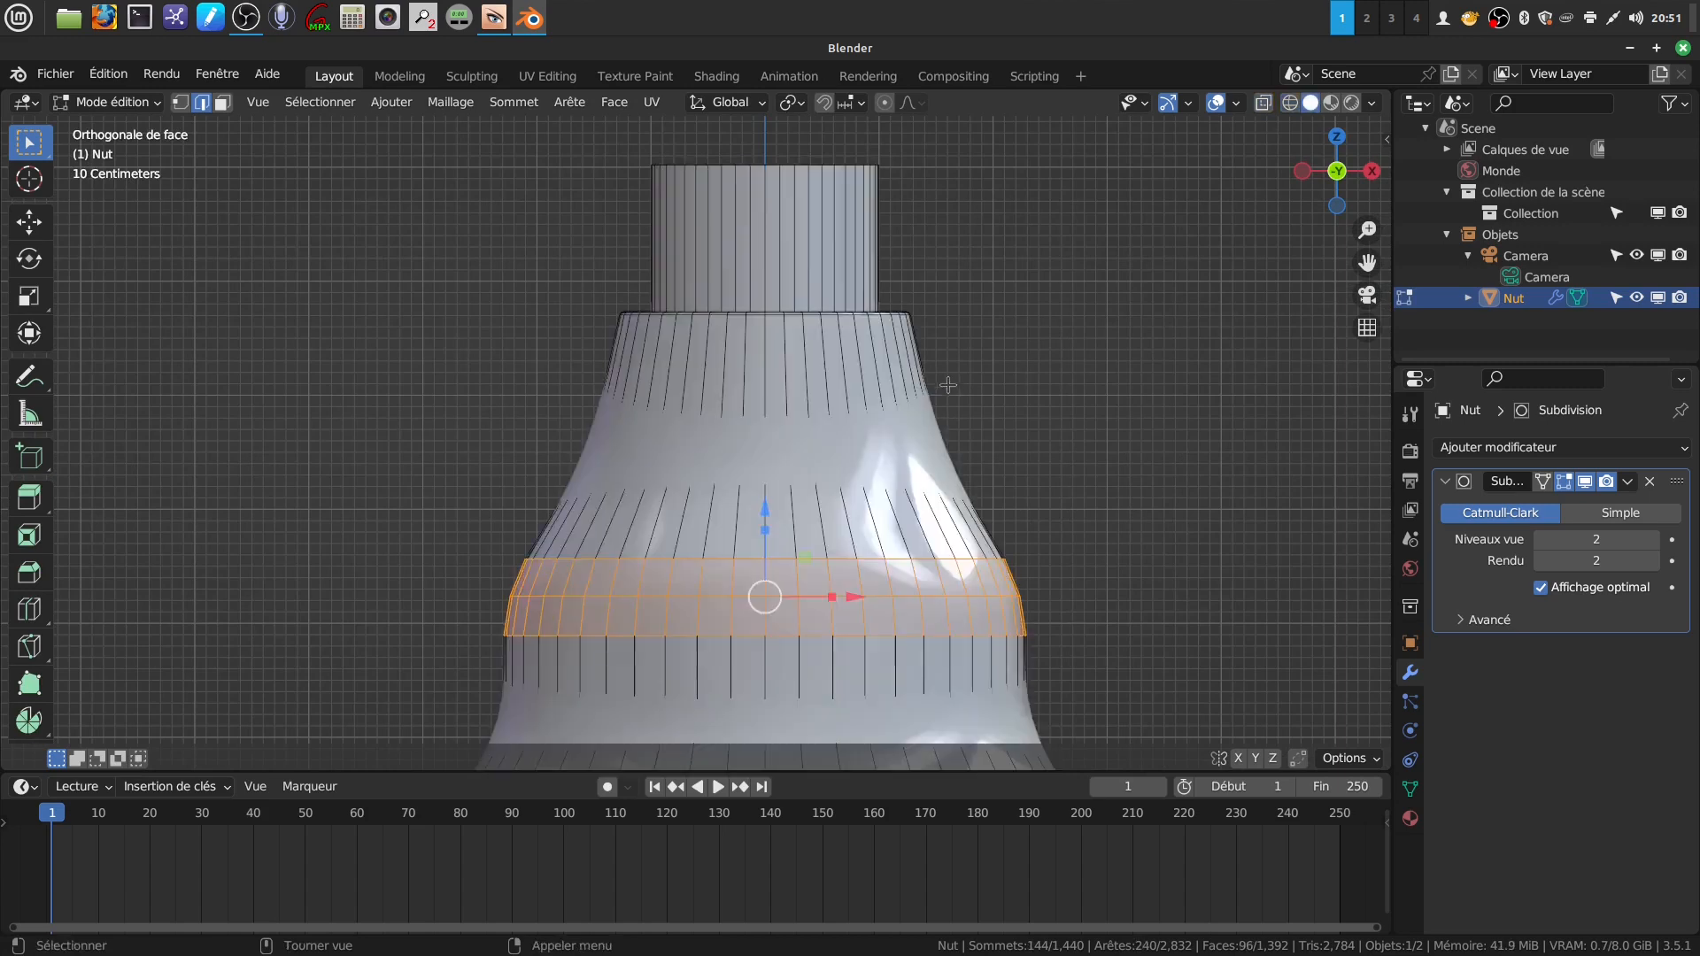
key(shift+z)
key(alt+a)
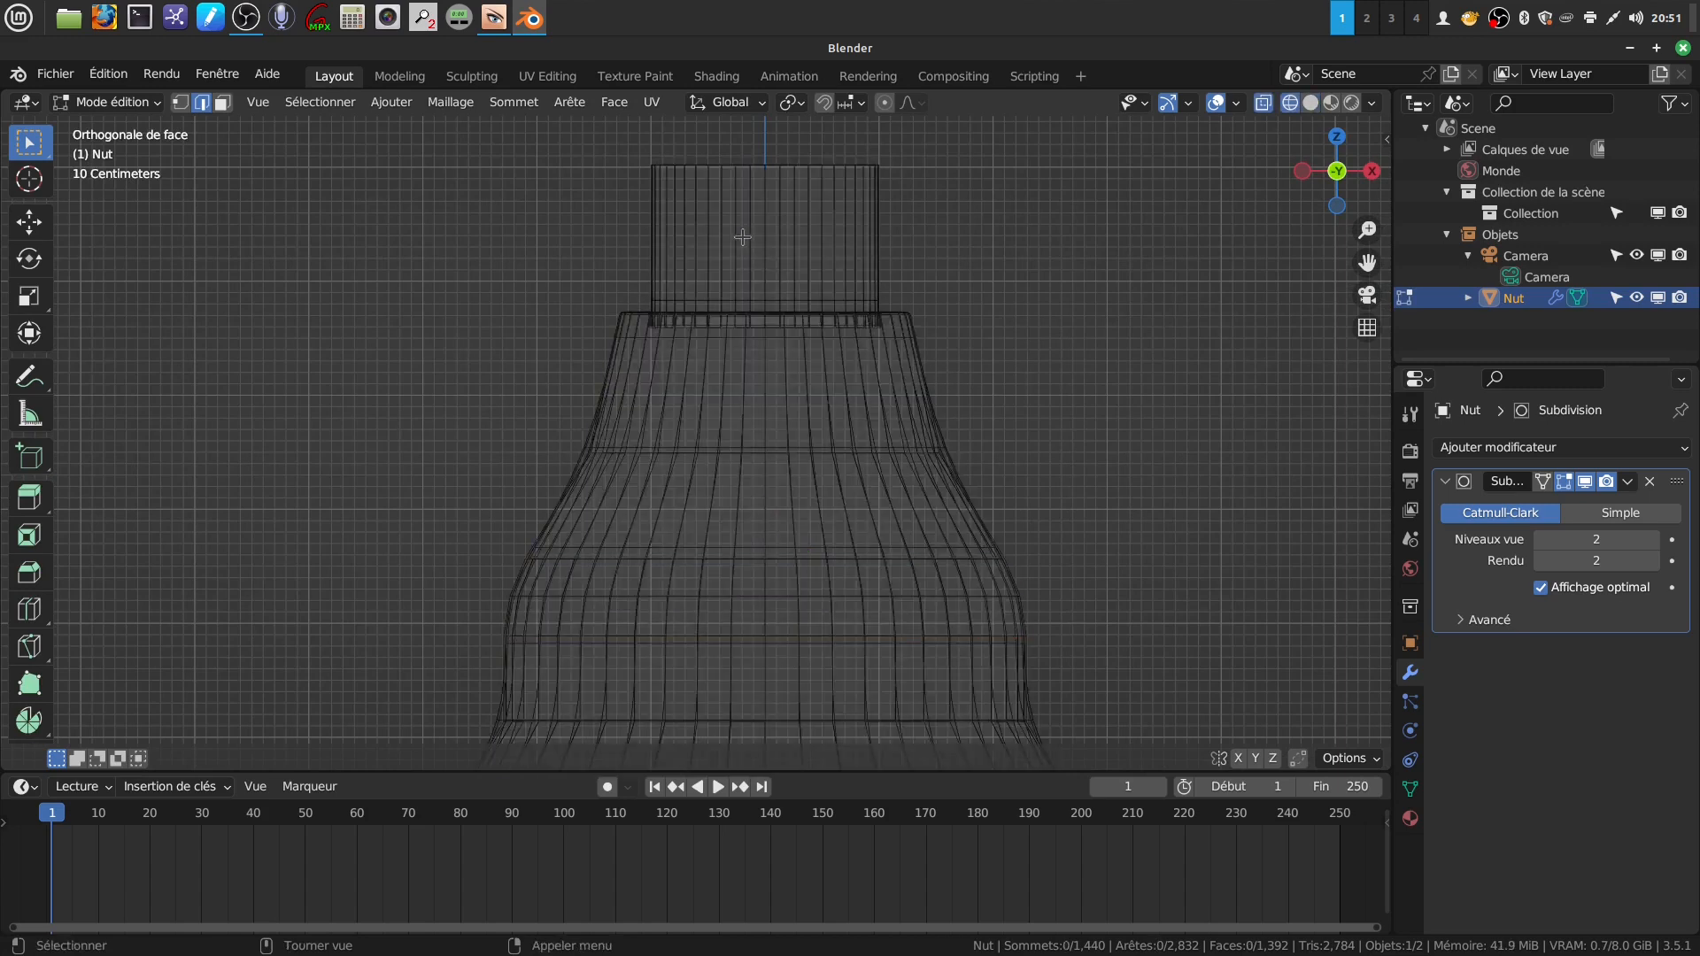
key(ctrl+r)
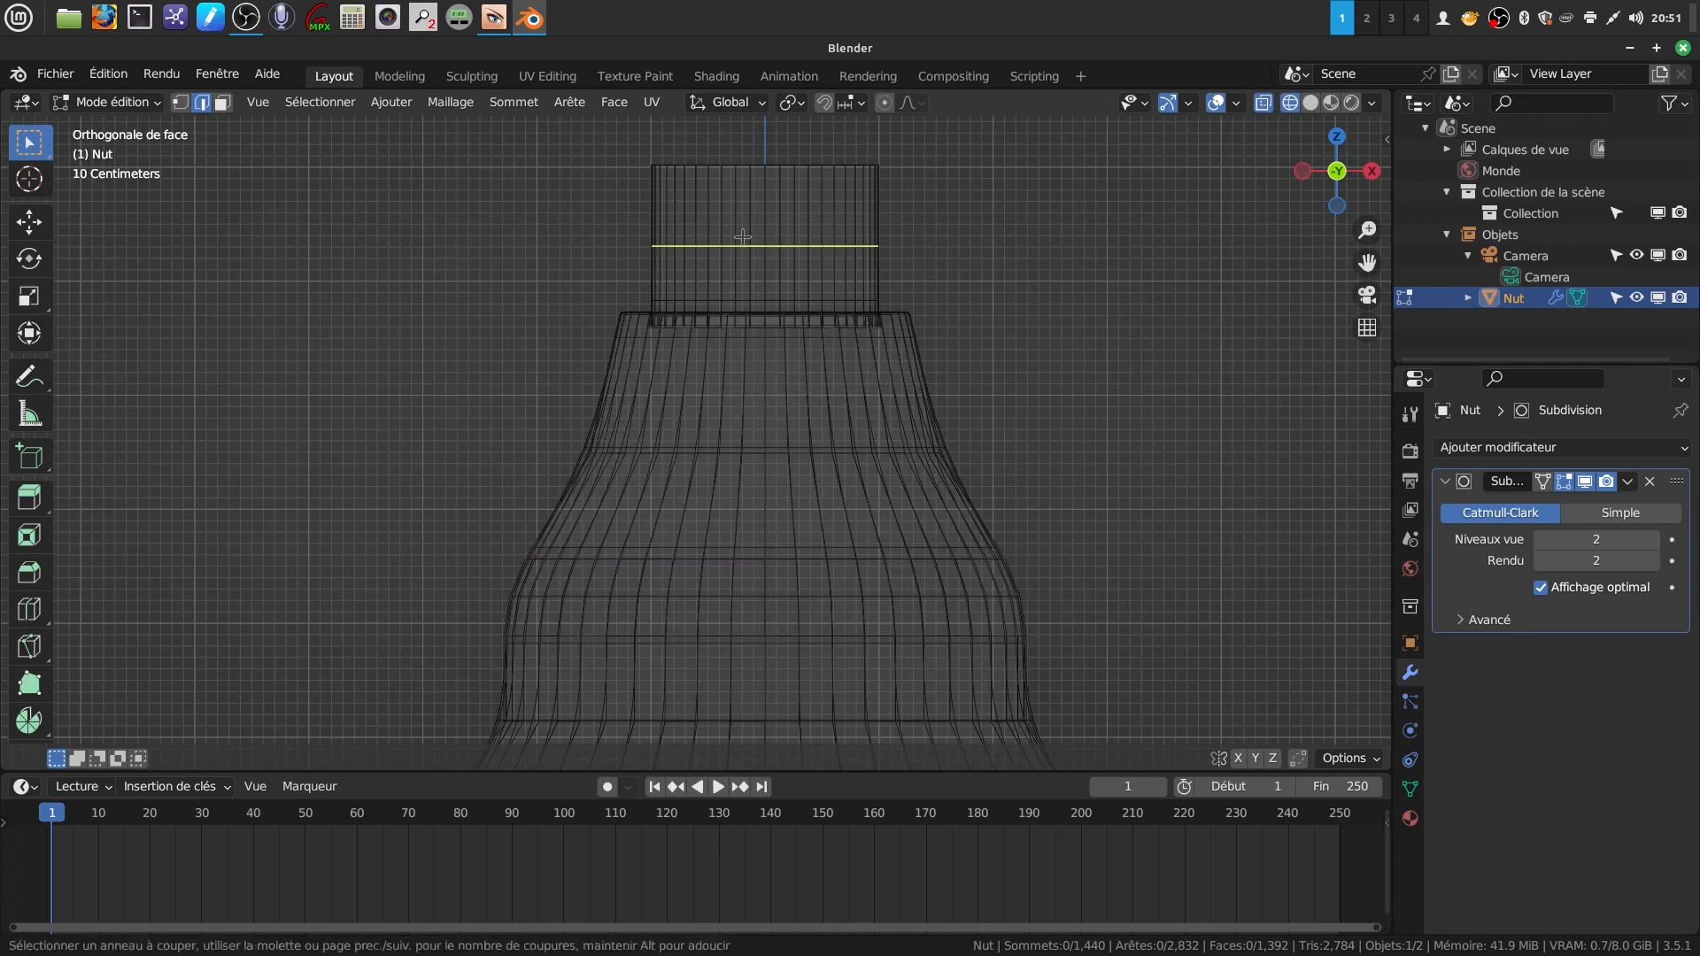
click(742, 237)
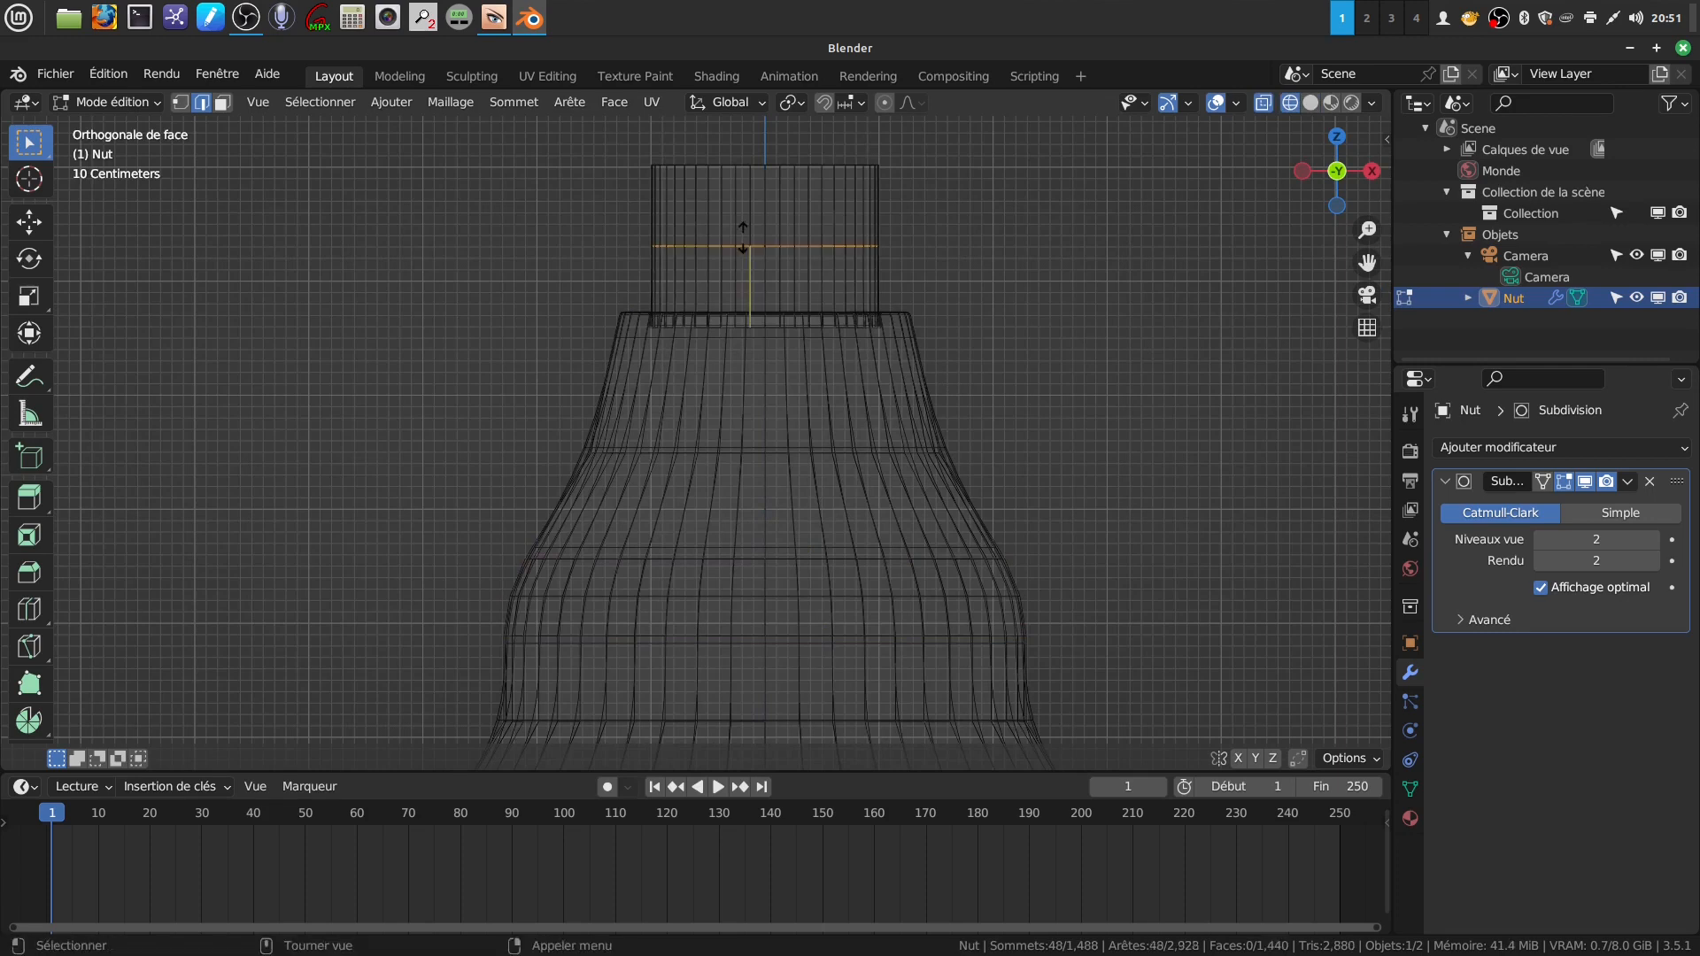
click(752, 310)
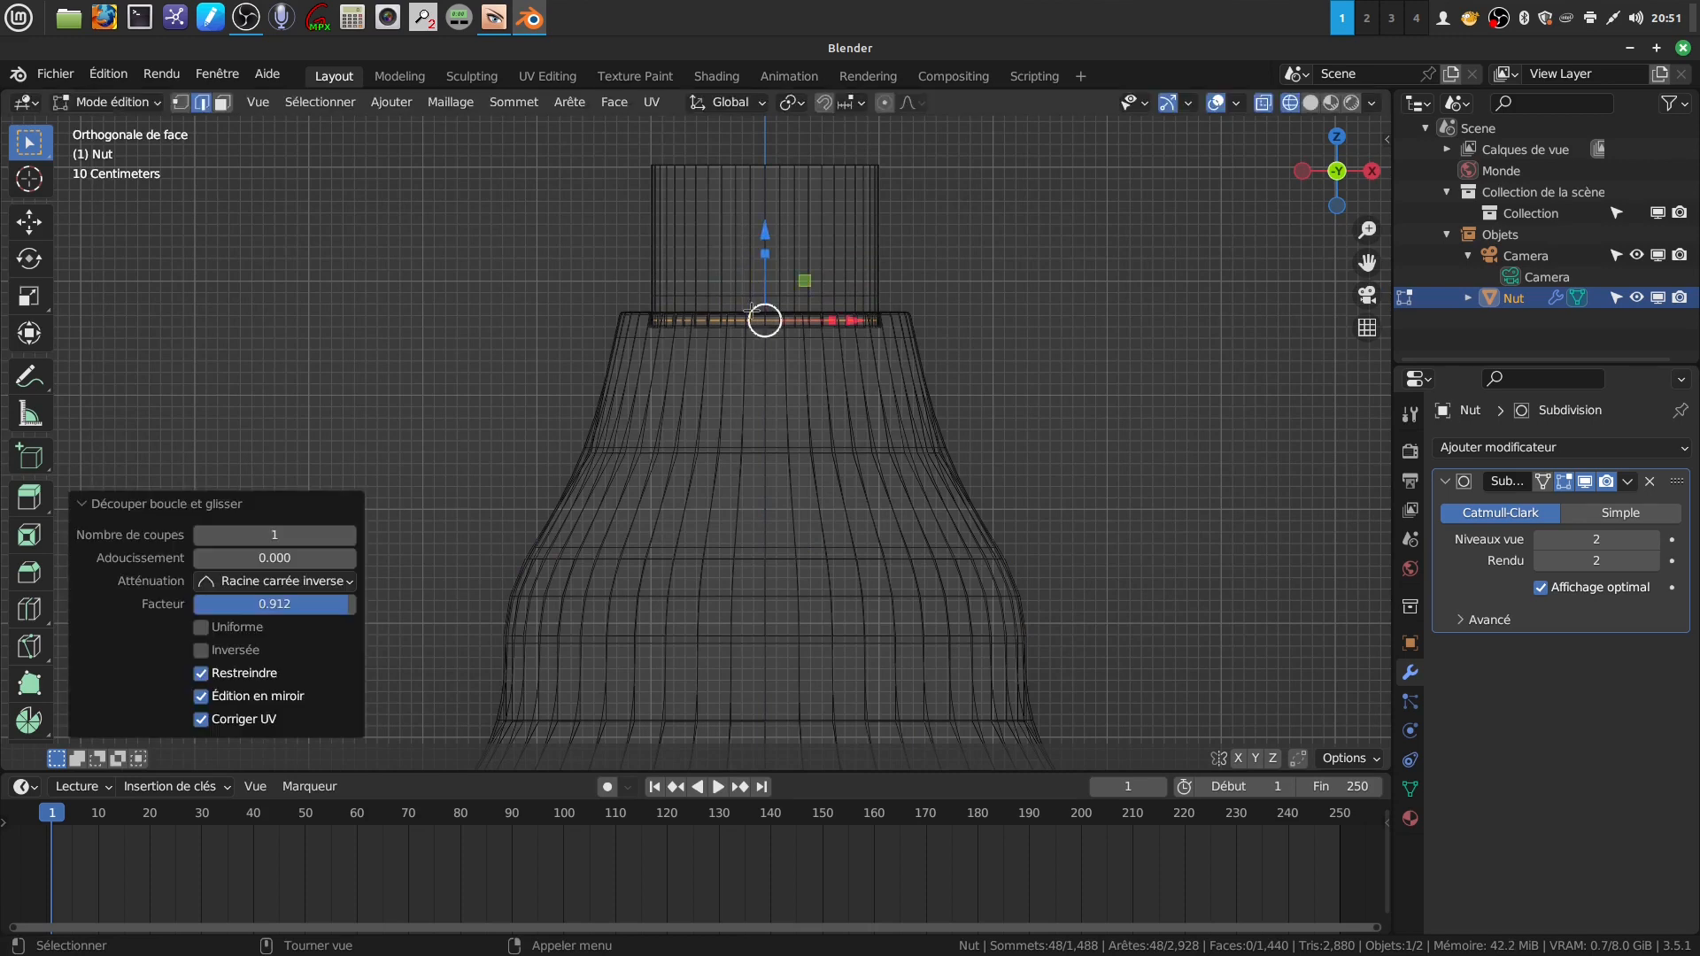
- Return to Object Mode with solid shading and examine the smoothed faucet base from several angles
mouse_move(1018, 295)
middle_down()
mouse_move(953, 536)
mouse_move(976, 460)
middle_up()
key(shift+z)
key(Tab)
scroll(976, 459, down, 5)
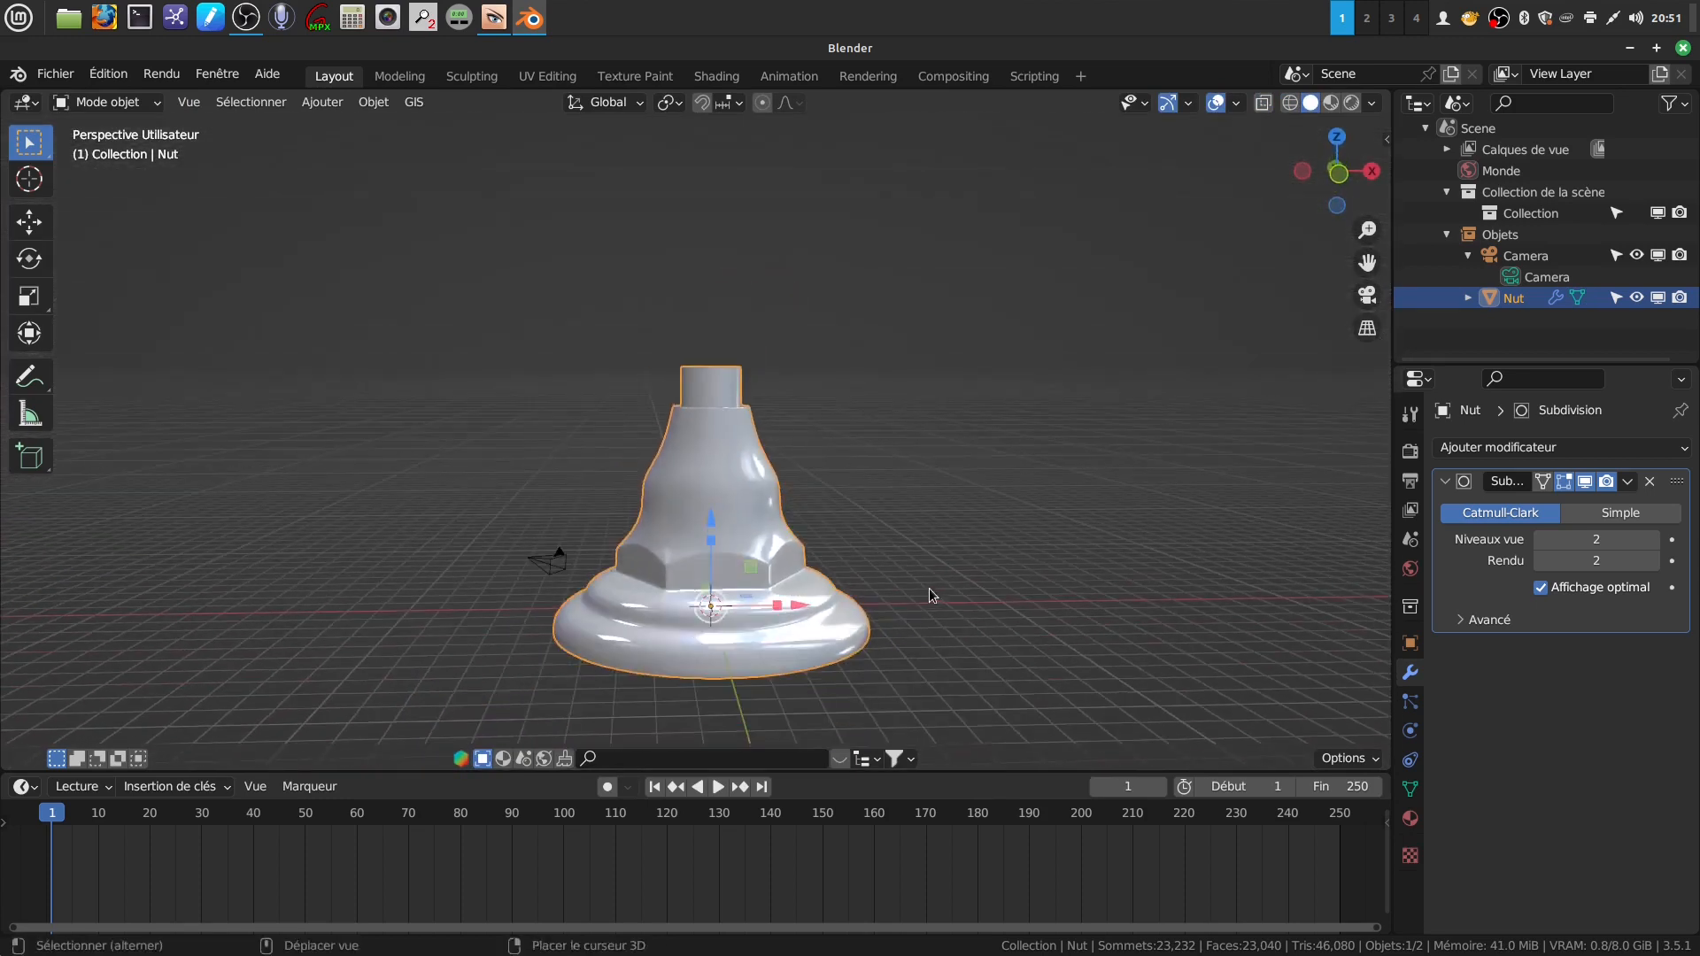
scroll(919, 529, up, 5)
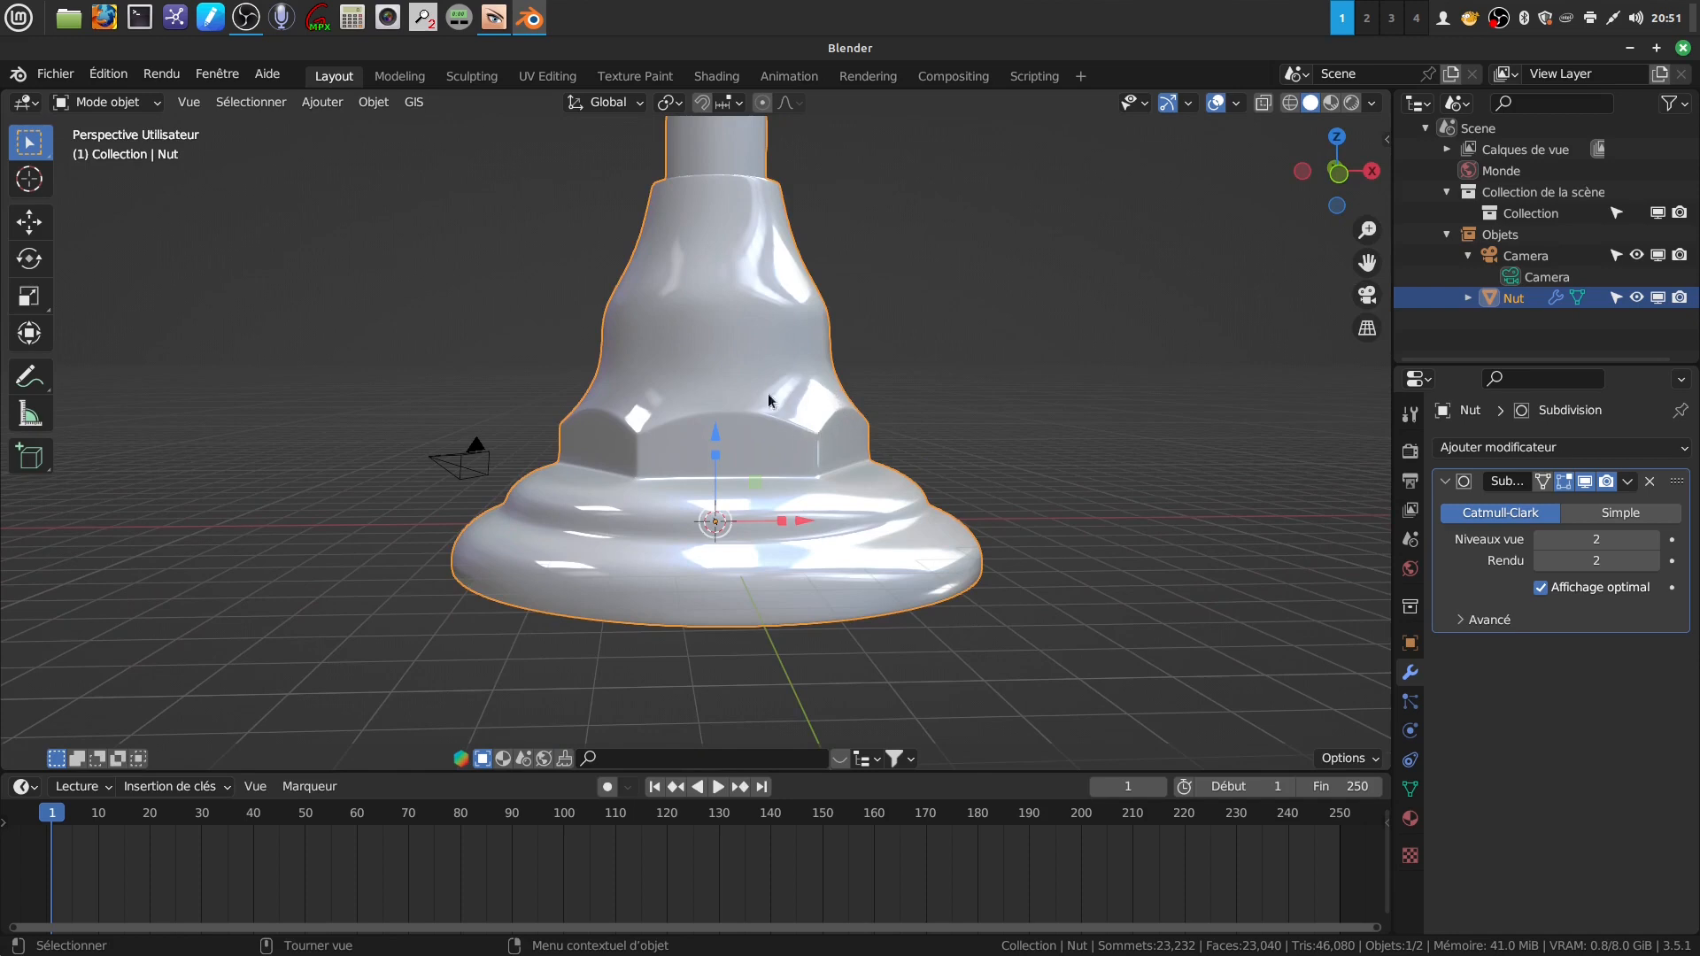
middle_drag(813, 432, 824, 573)
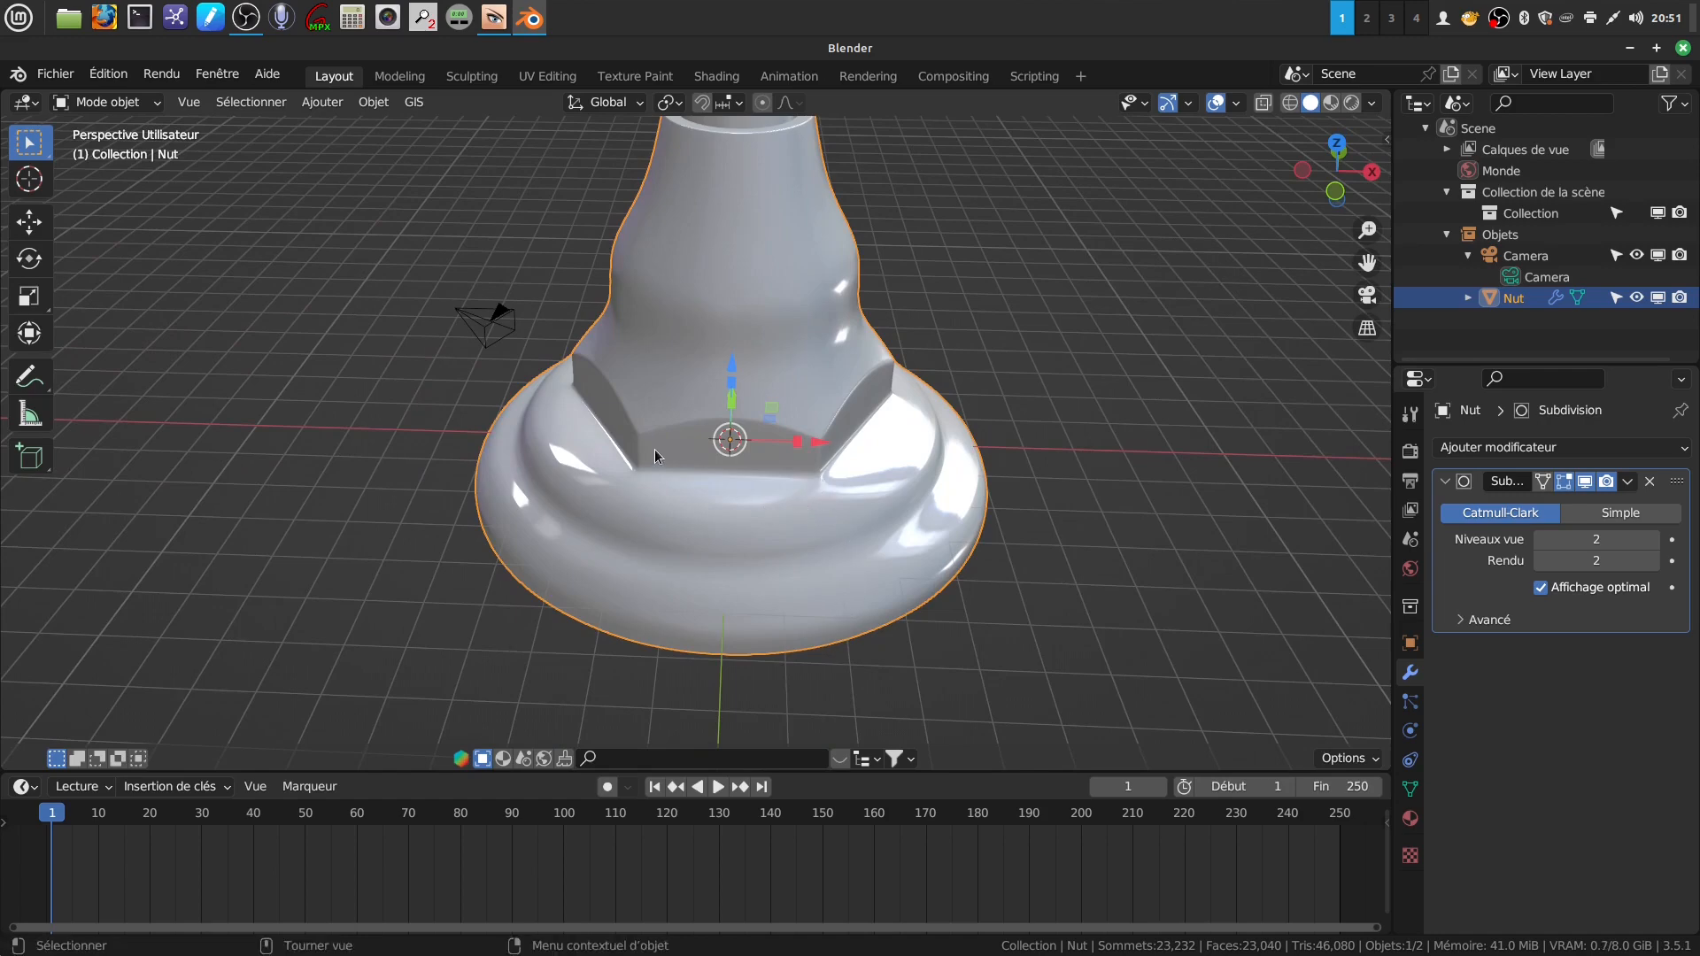
middle_drag(705, 518, 805, 419)
scroll(794, 423, down, 4)
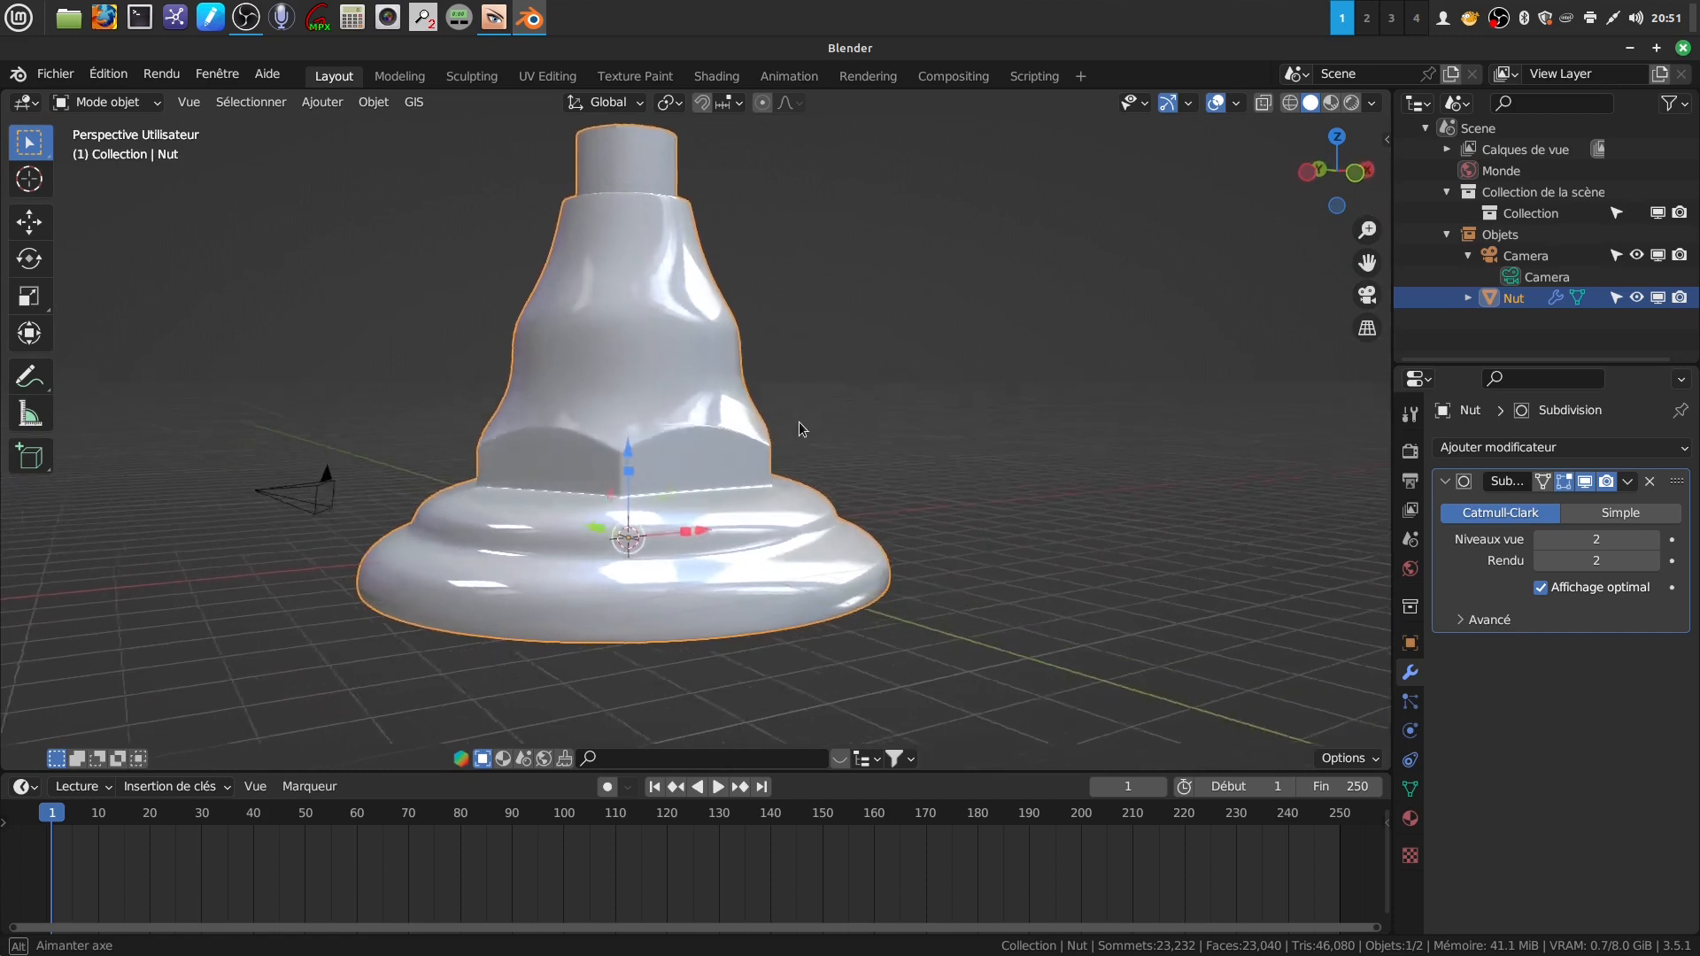
middle_drag(788, 423, 814, 470)
middle_drag(576, 258, 782, 369)
- Select the finished Nut object and hide it in the viewport
click(406, 423)
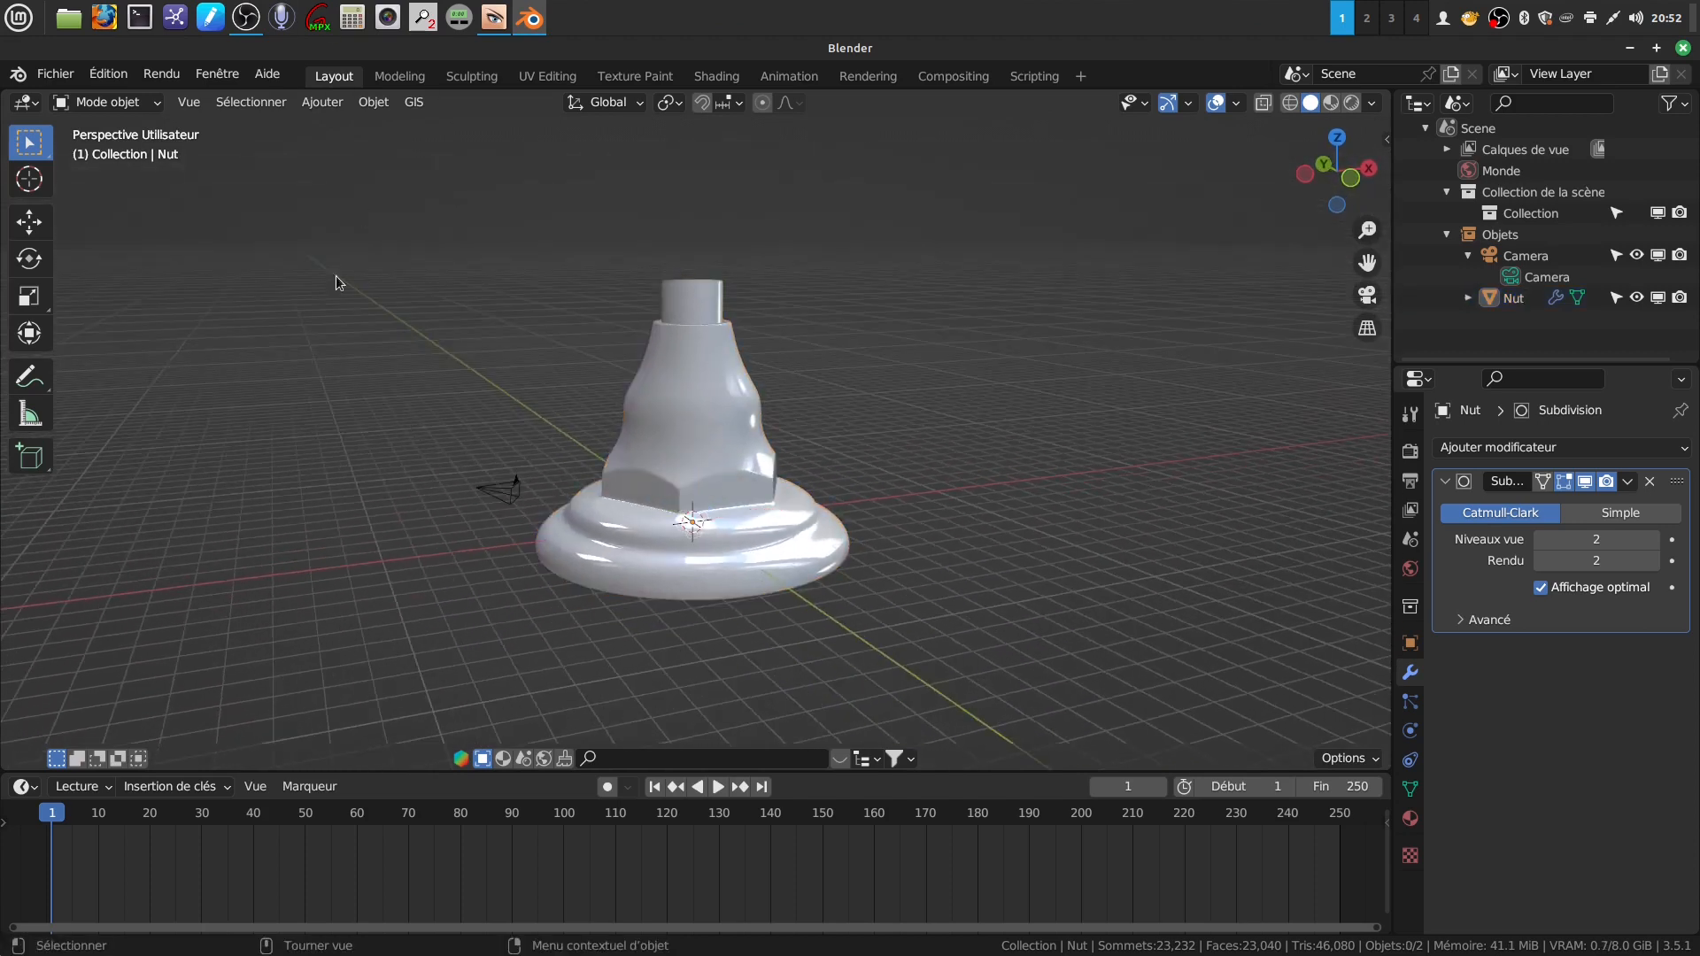
scroll(737, 433, down, 2)
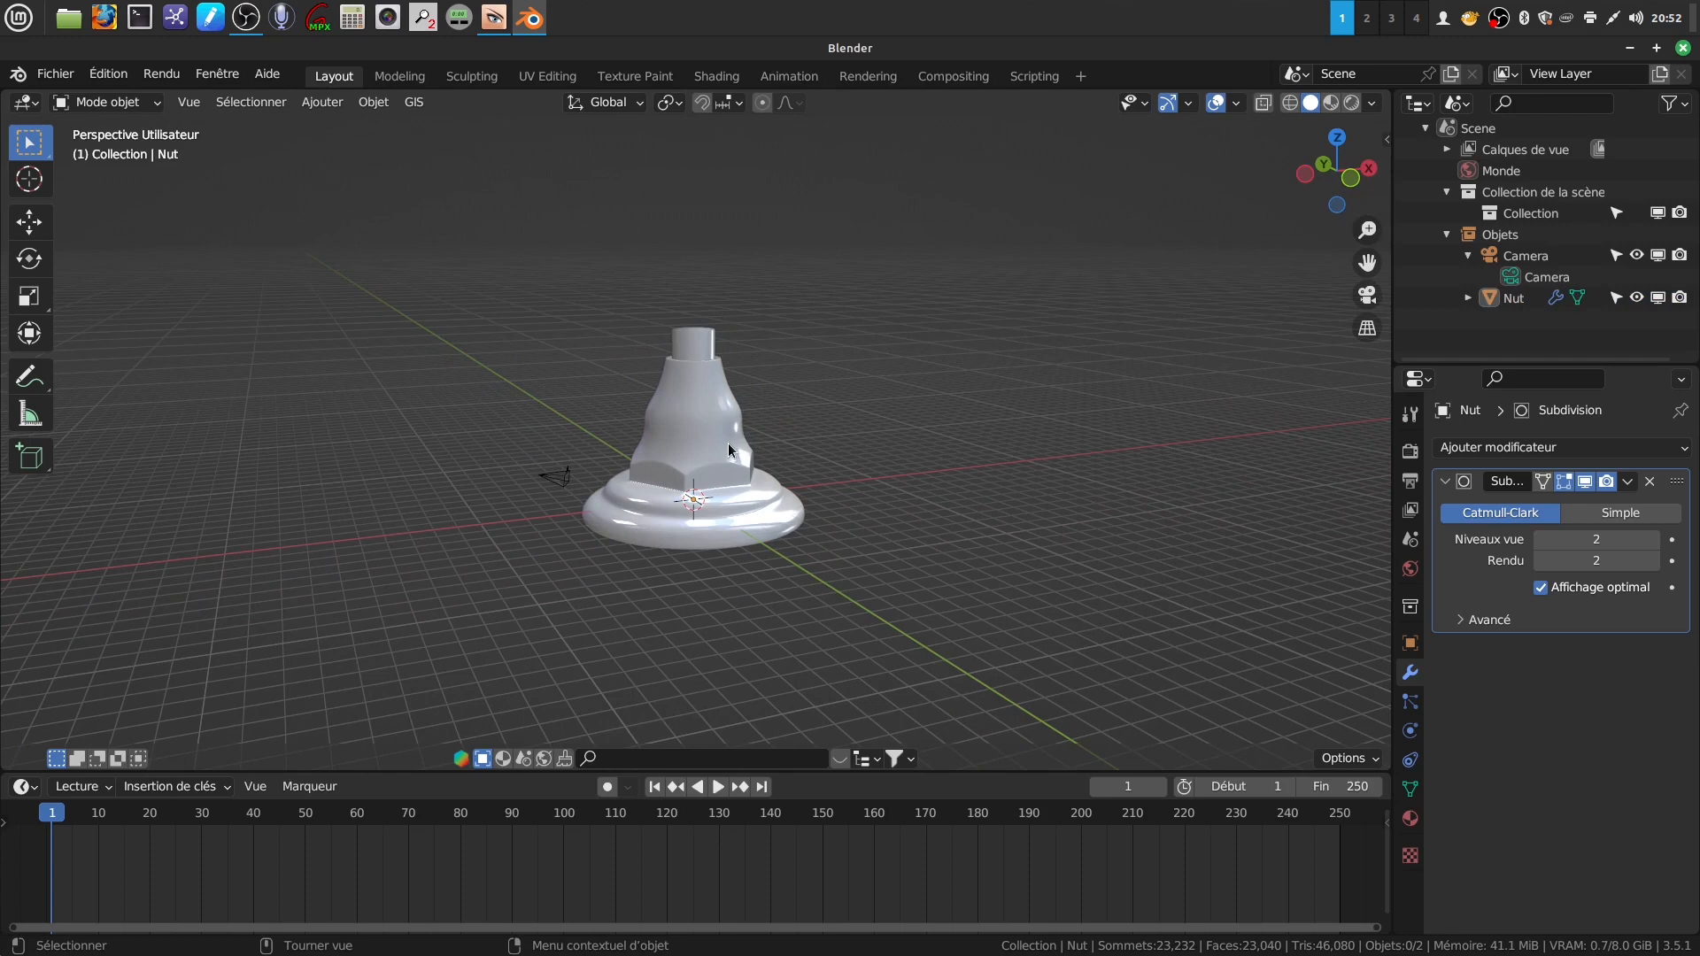
click(728, 443)
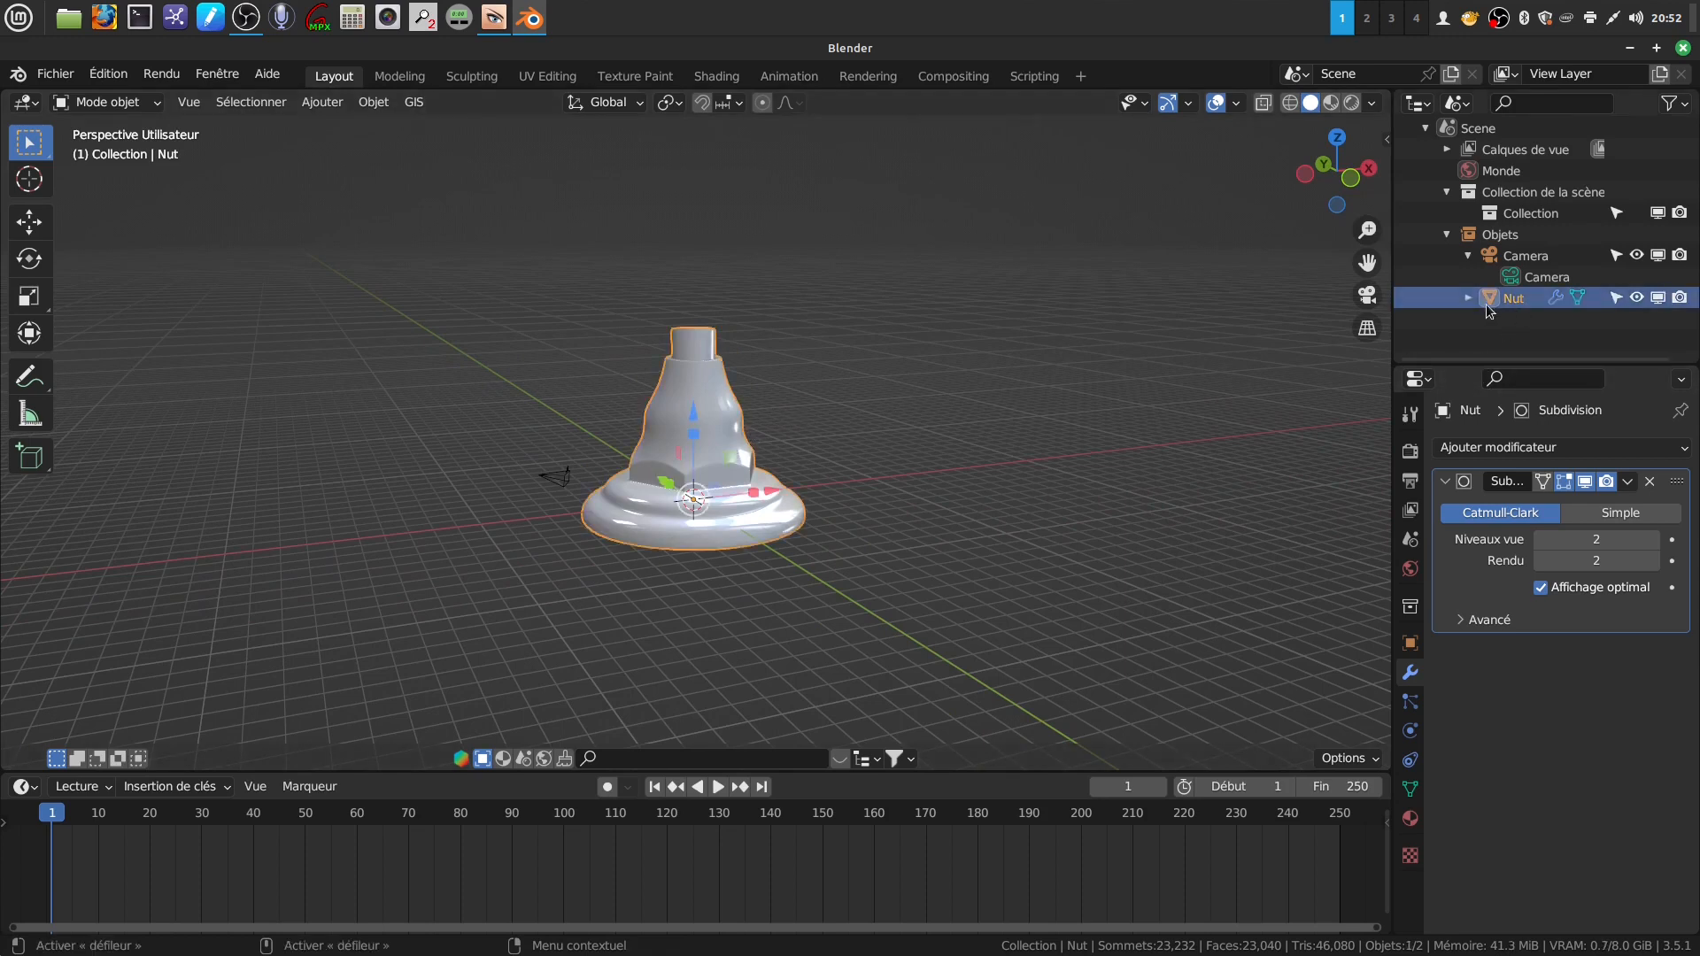
click(1637, 298)
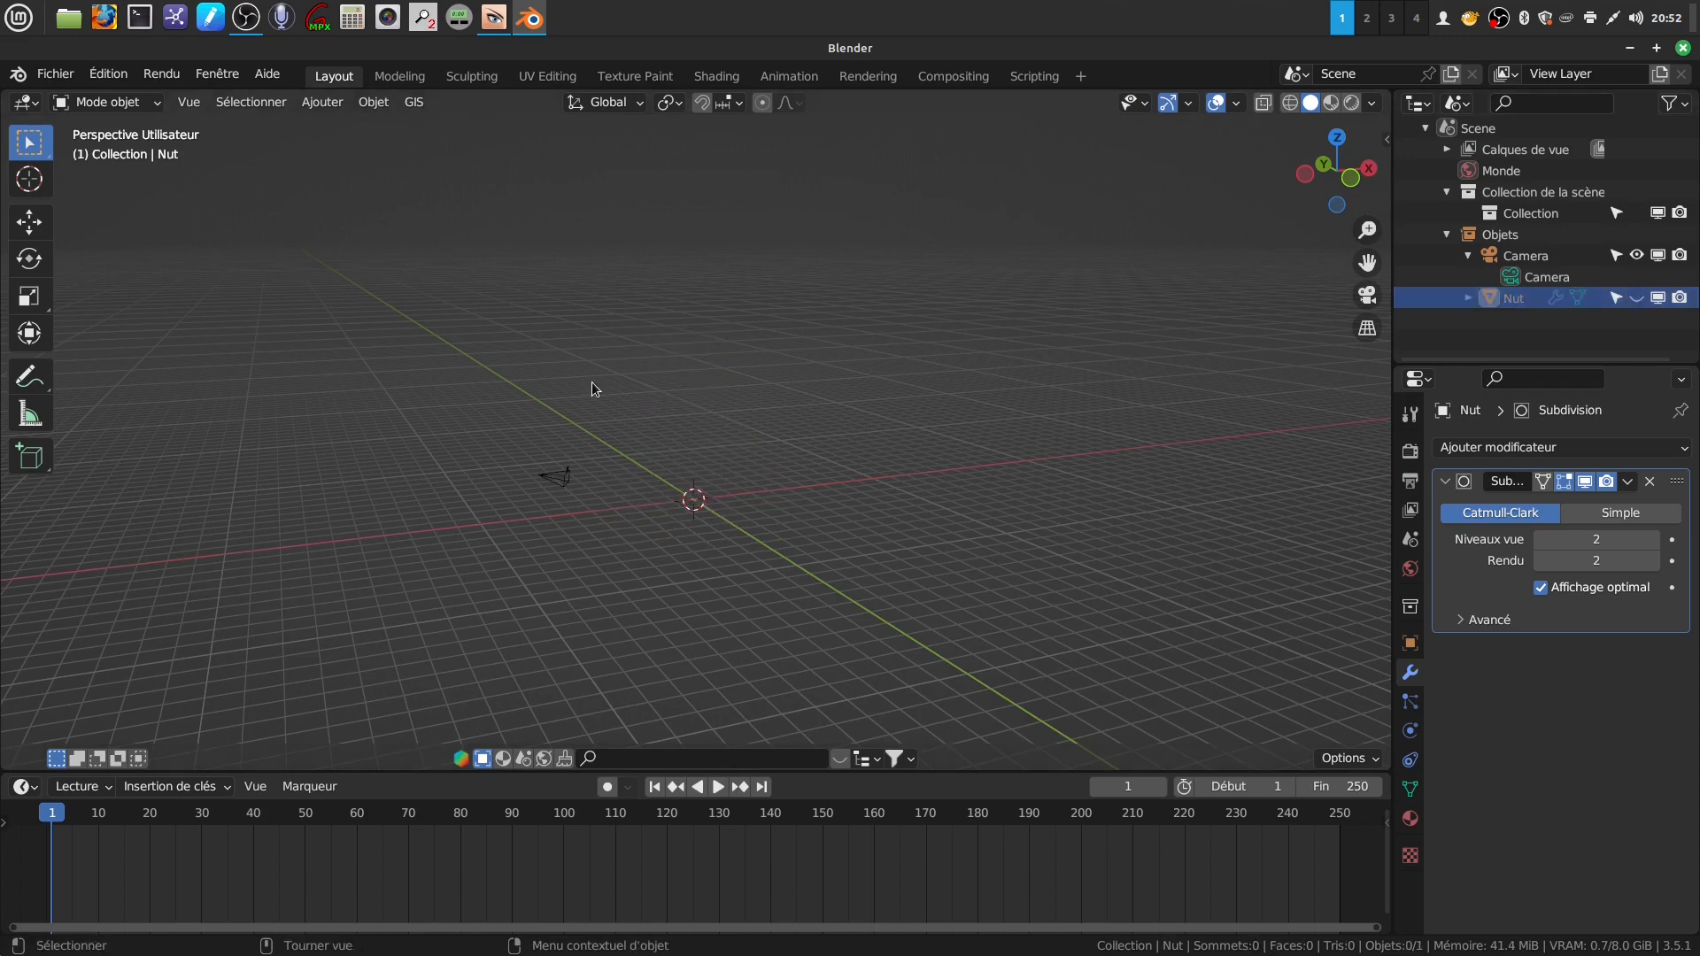
- Add a mesh circle with 32 vertices and a 1 m radius at the world origin
middle_drag(790, 443, 761, 420)
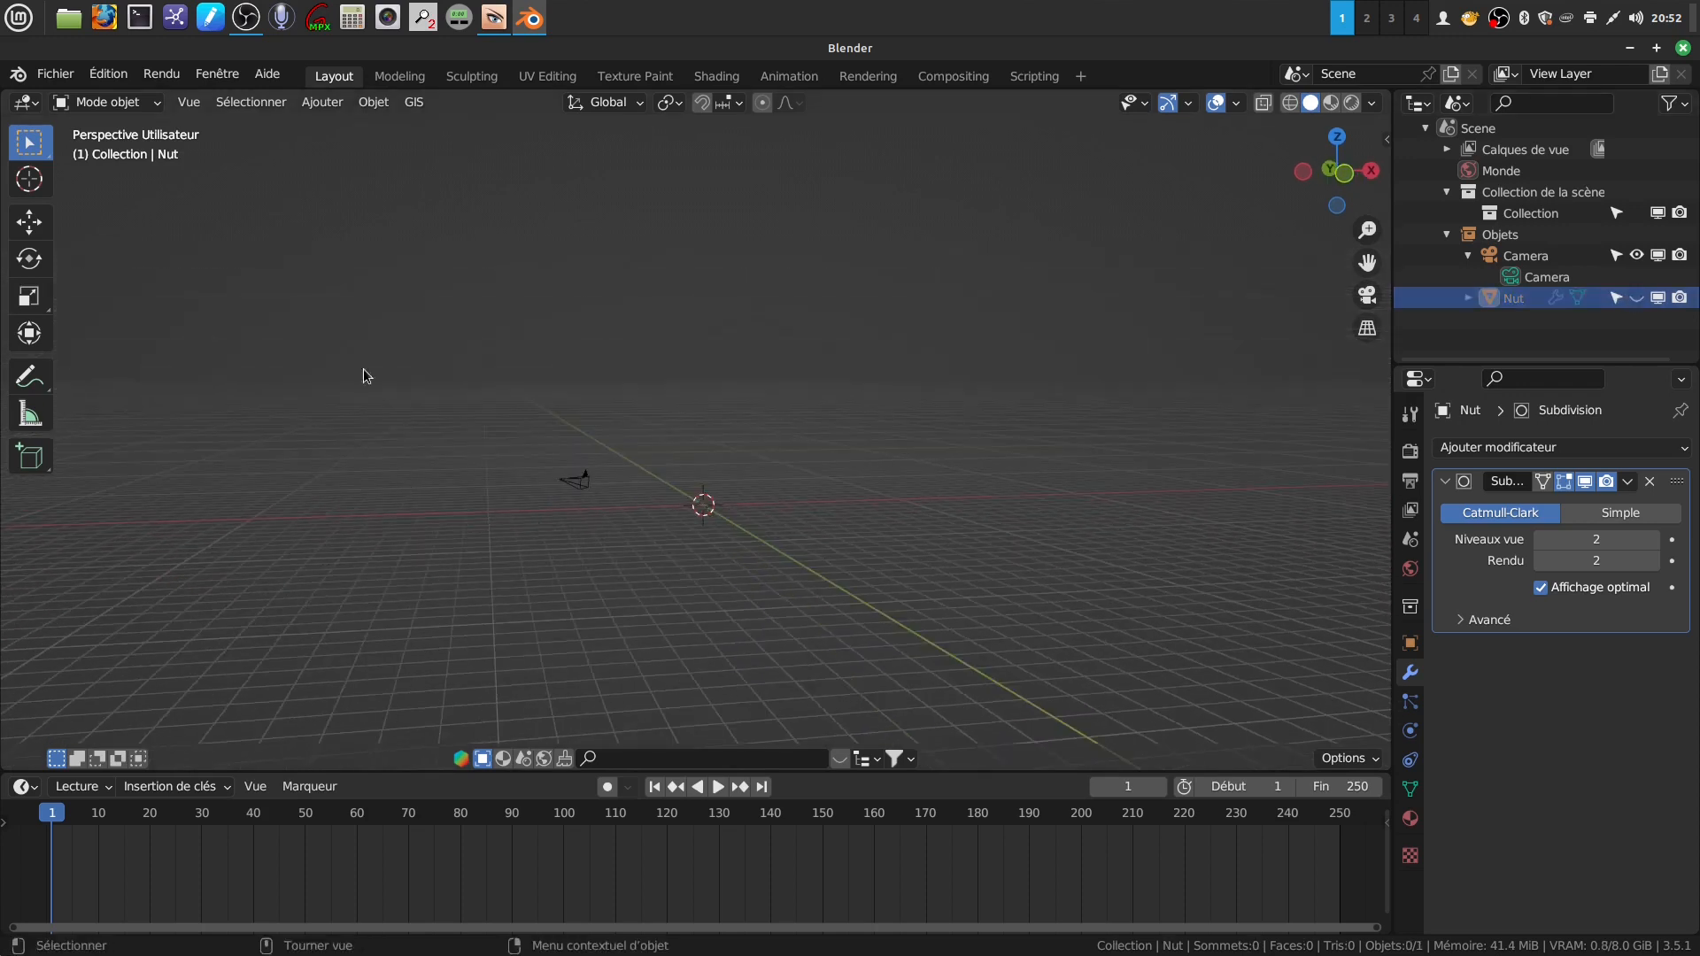
click(322, 103)
mouse_move(347, 127)
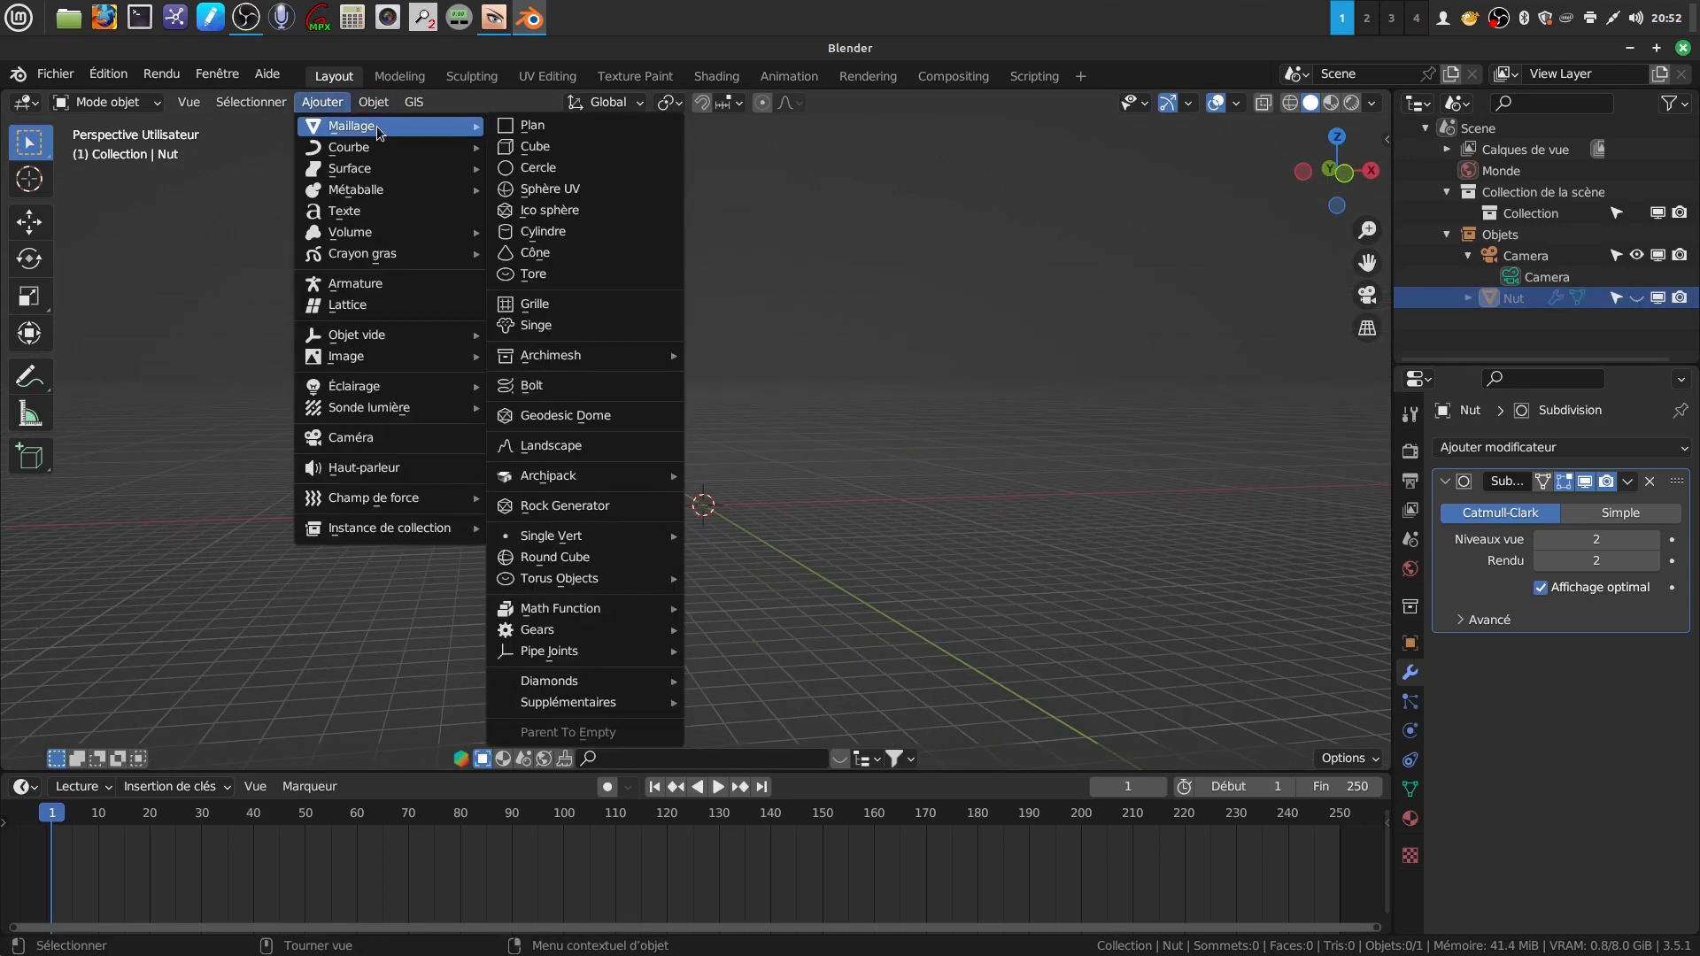
click(543, 169)
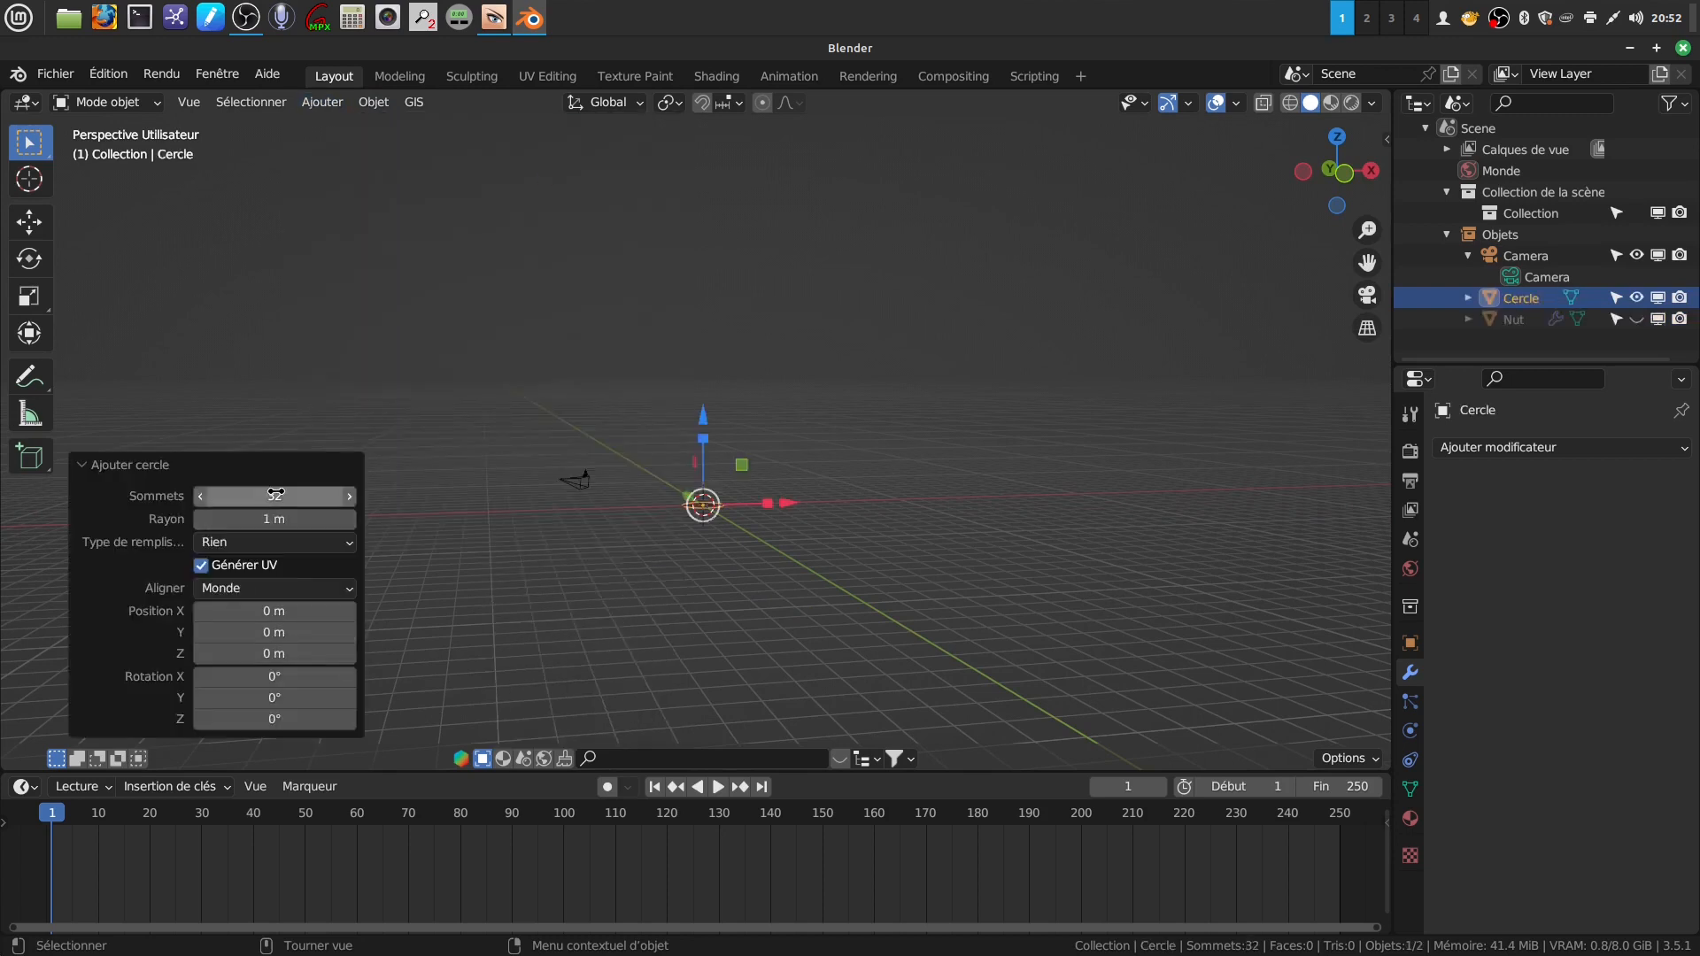
middle_drag(694, 625, 731, 571)
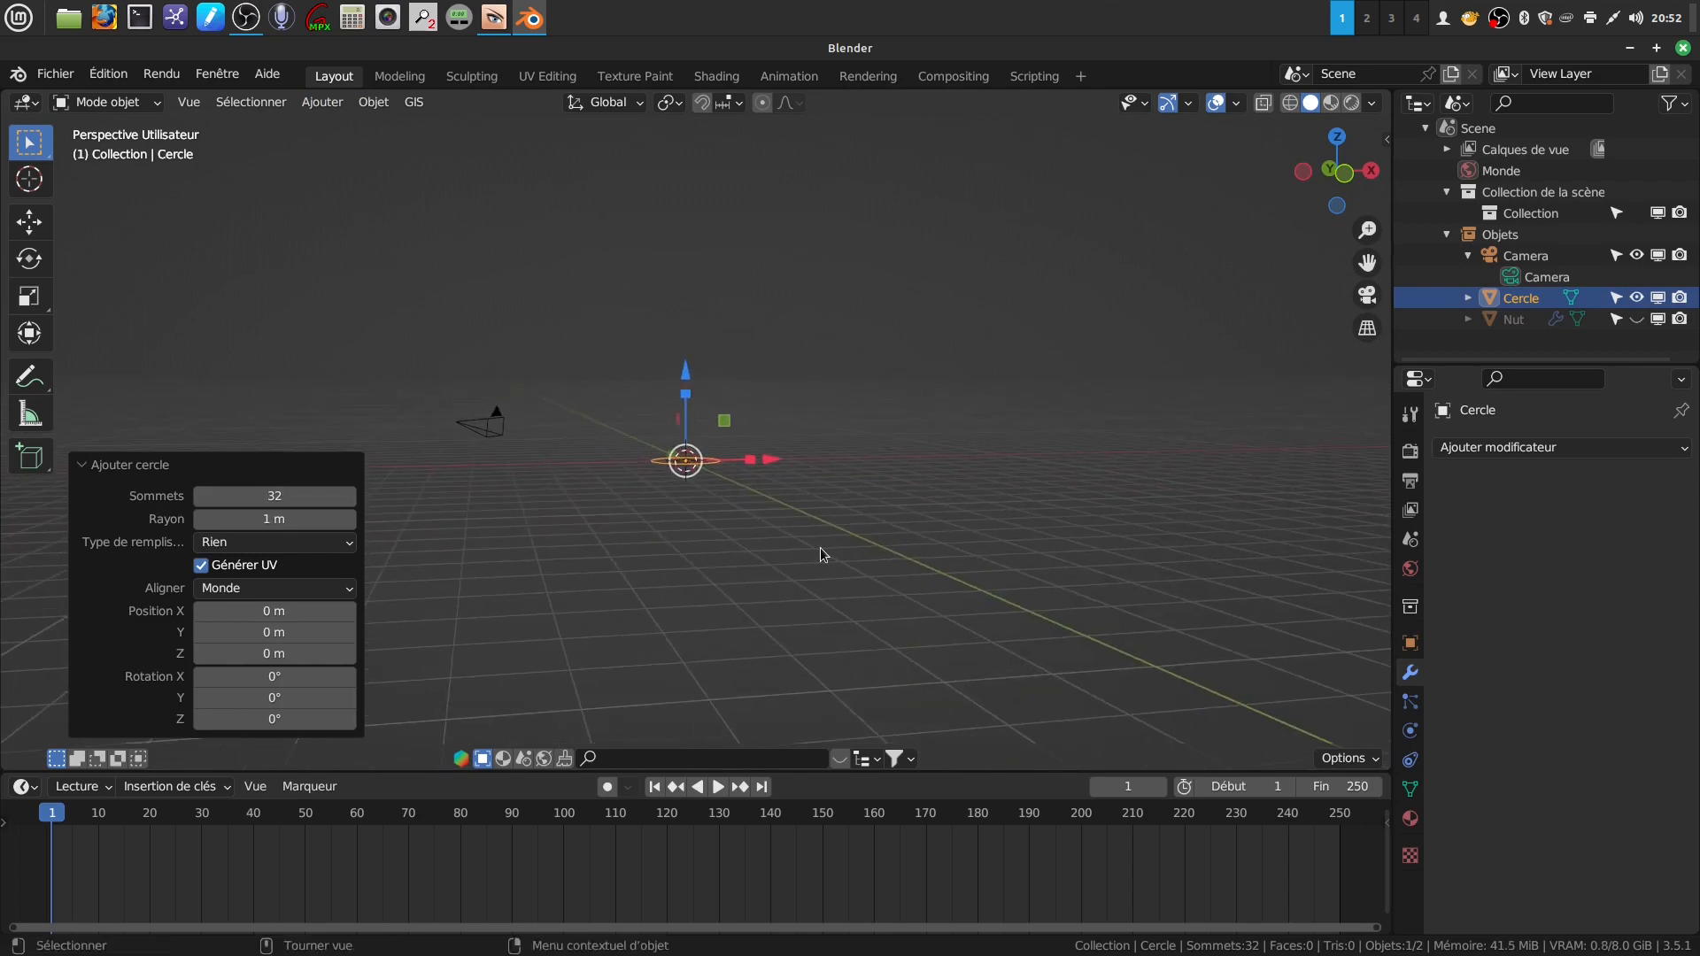
- Enter Edit Mode on the circle and scale its outline up by a factor of about 1.55
key(Tab)
key(s)
click(917, 556)
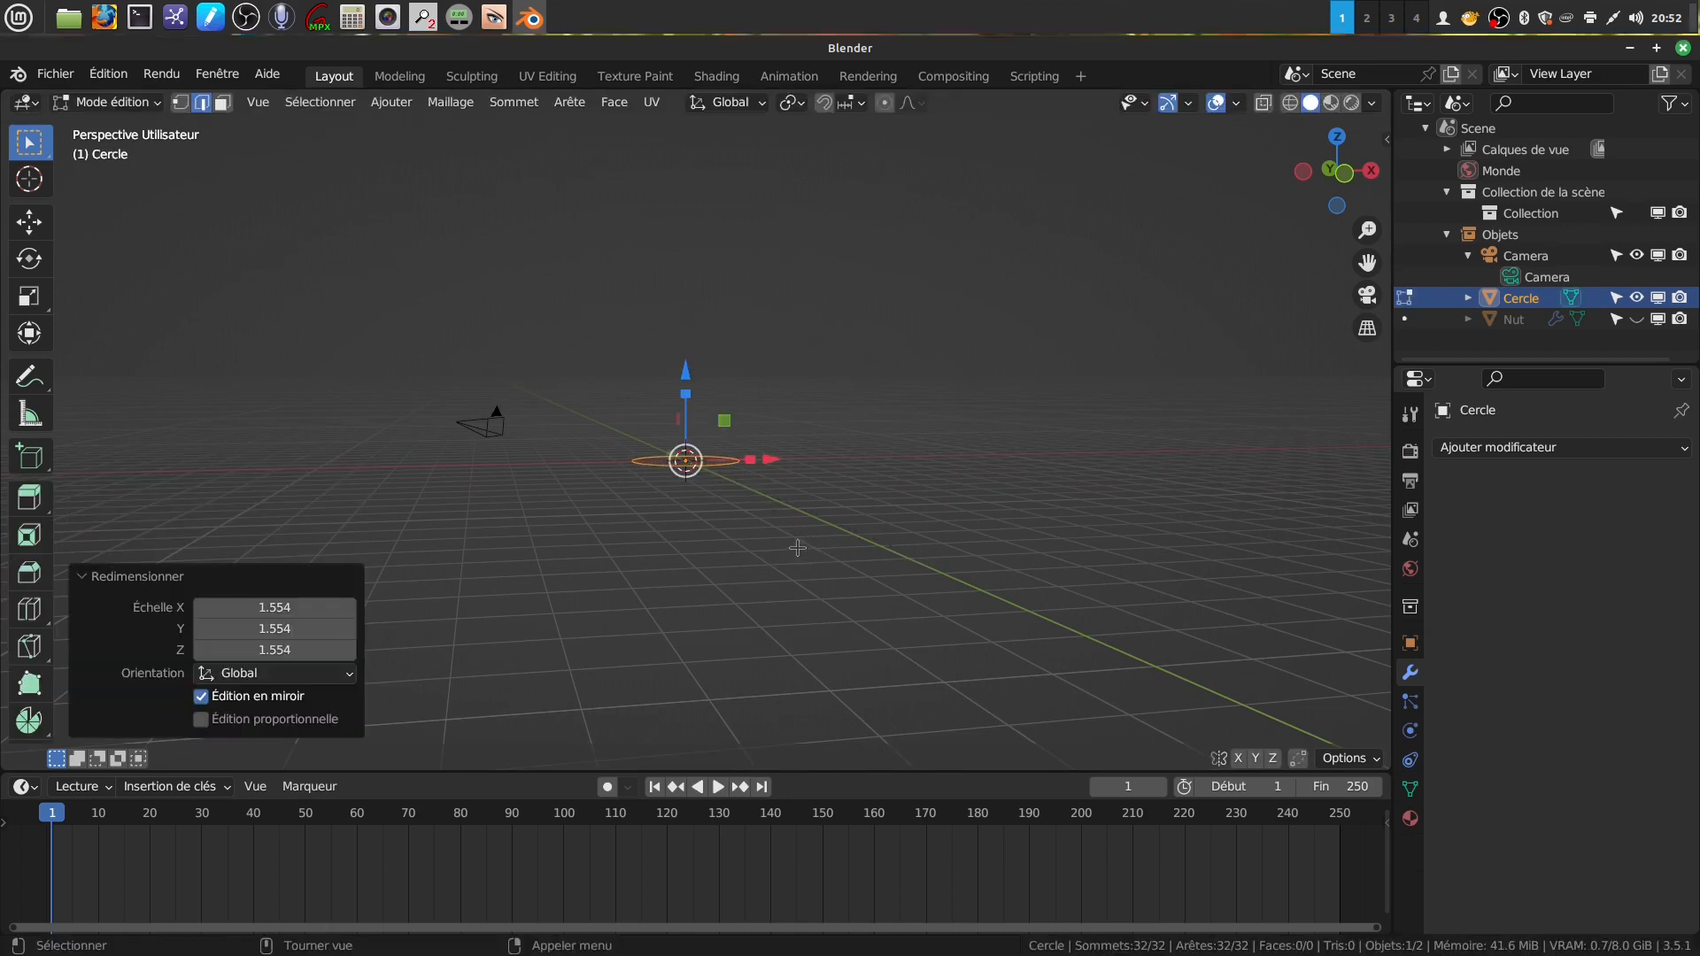
- Switch to vertex selection and front view, and extrude the ring straight up about 2.06 m to form an open cylinder
click(180, 102)
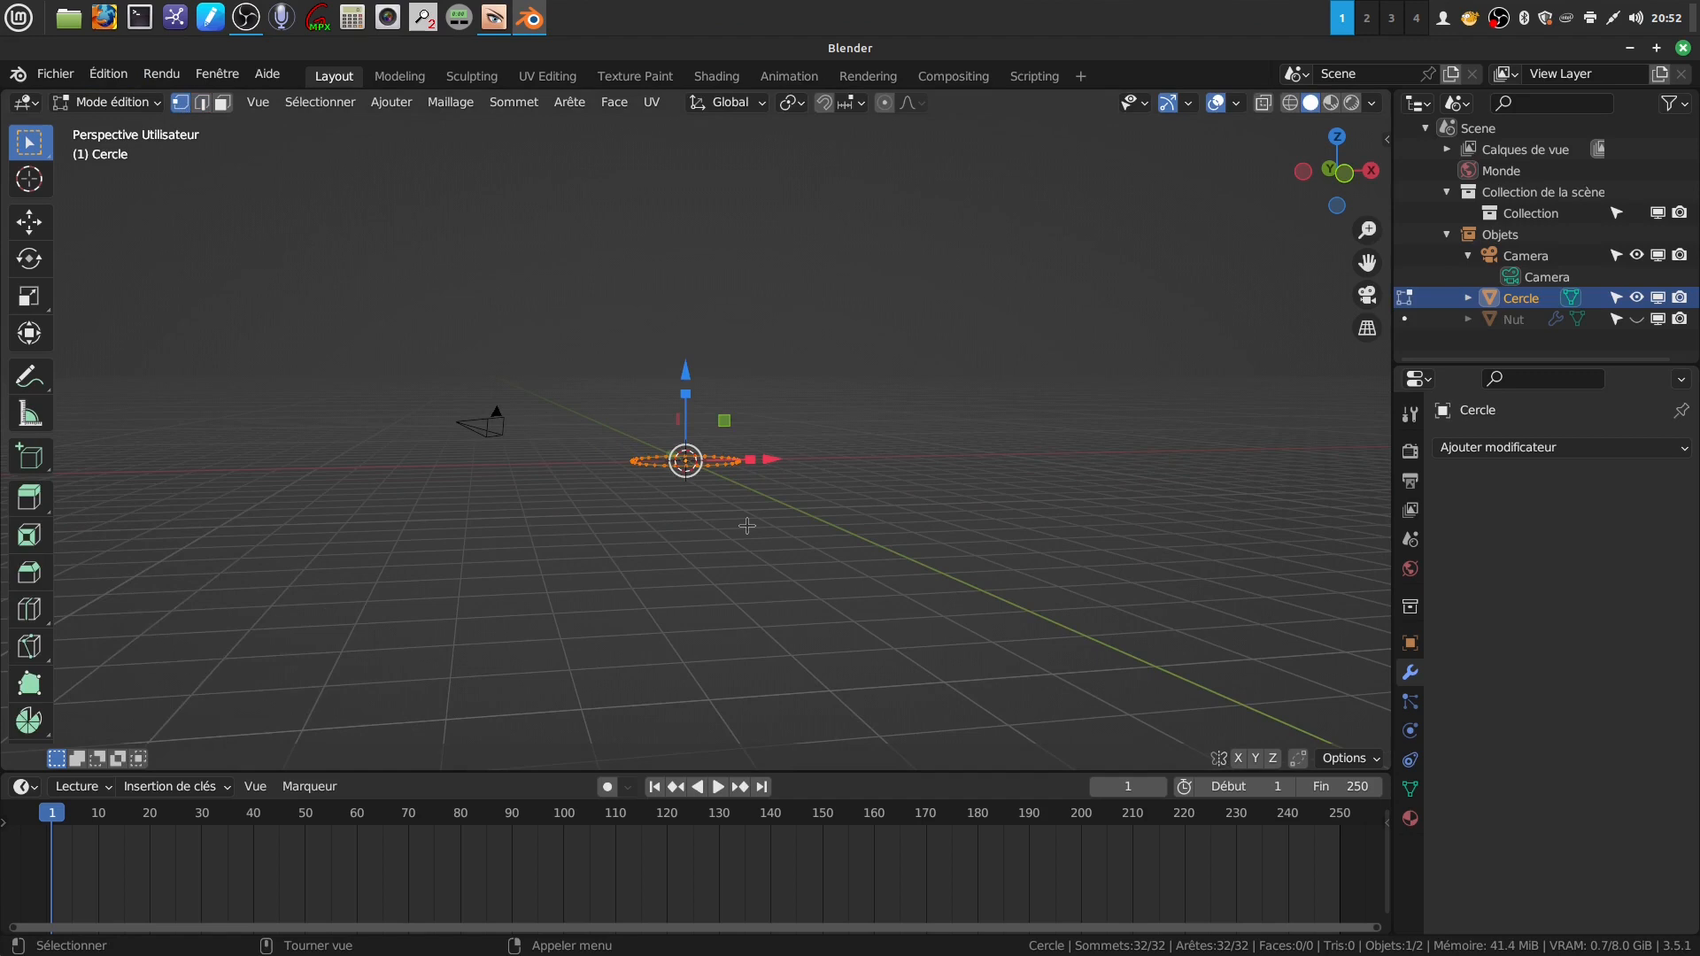
key(KP_1)
scroll(747, 526, up, 3)
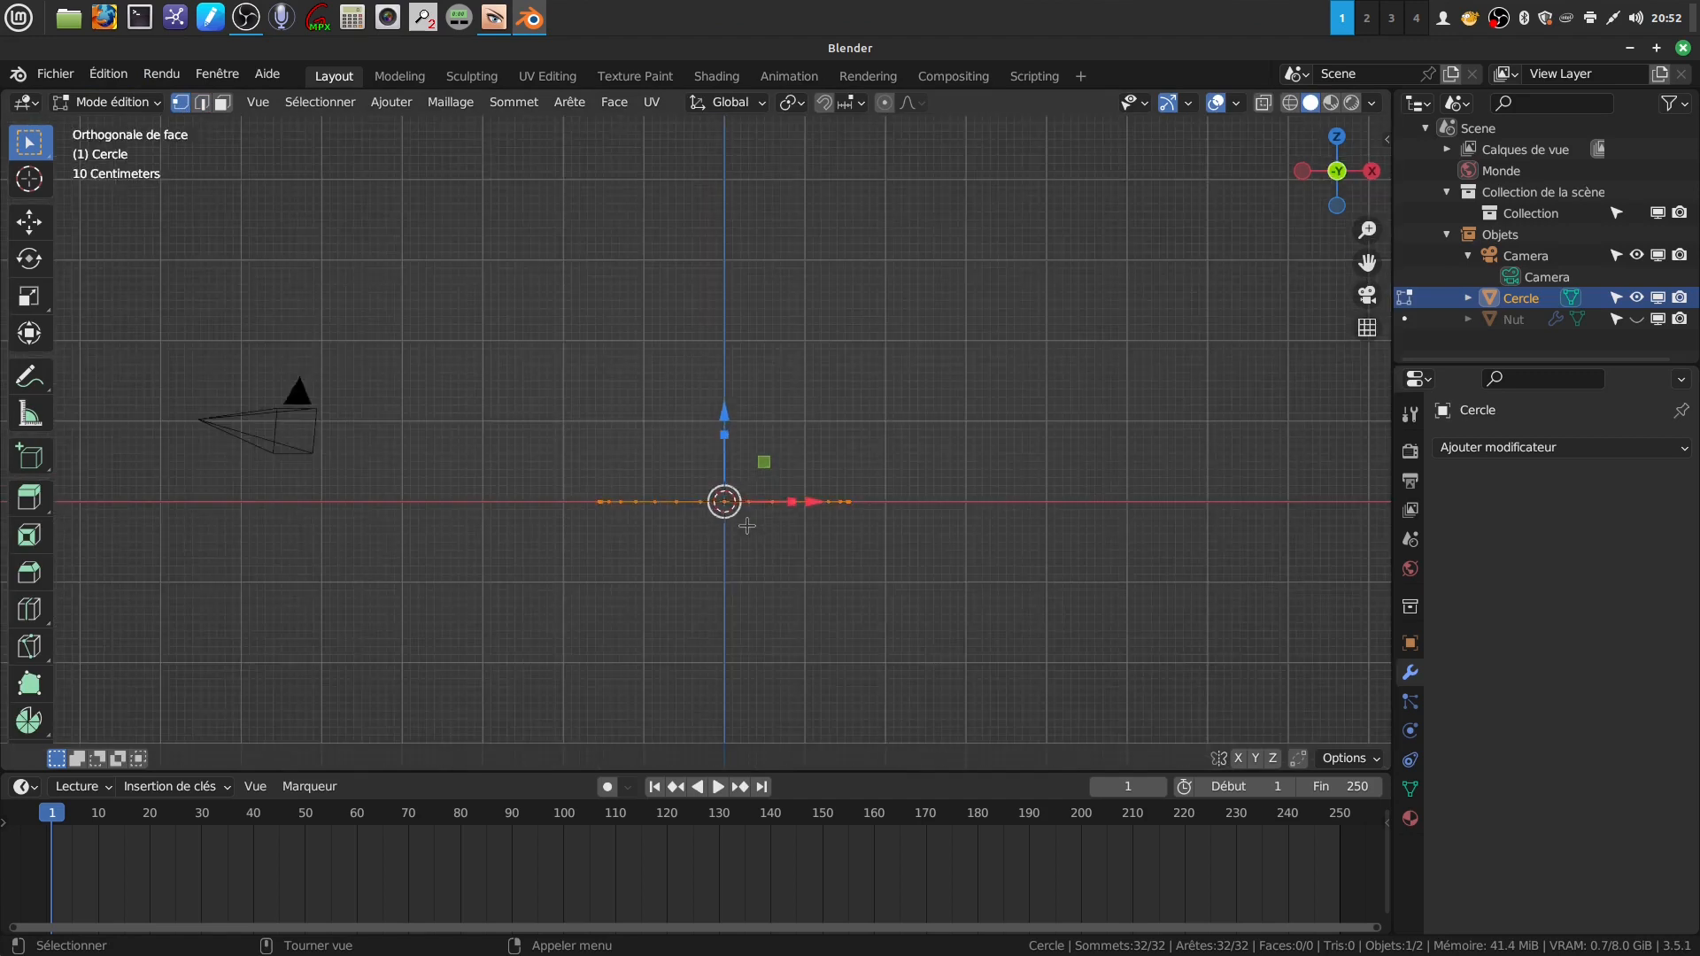
key(e)
right_click(739, 525)
drag(722, 404, 725, 240)
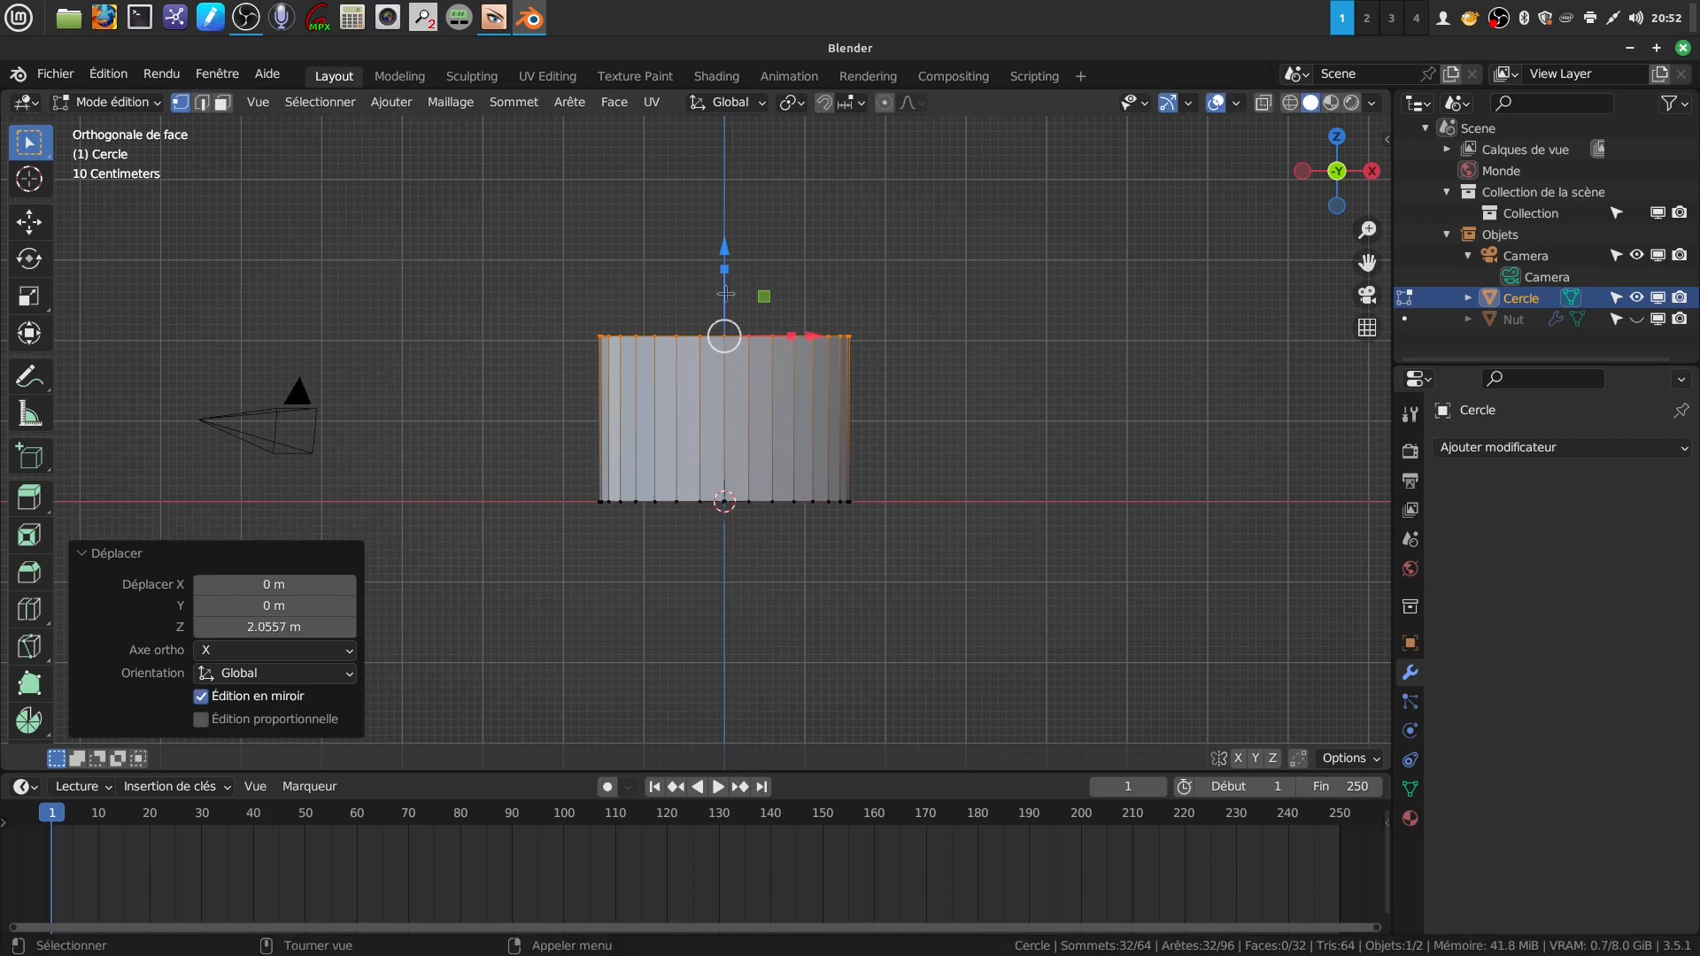
- Show the open cylinder from above in wireframe and deselect all its vertices
key(ctrl)
key(KP_7)
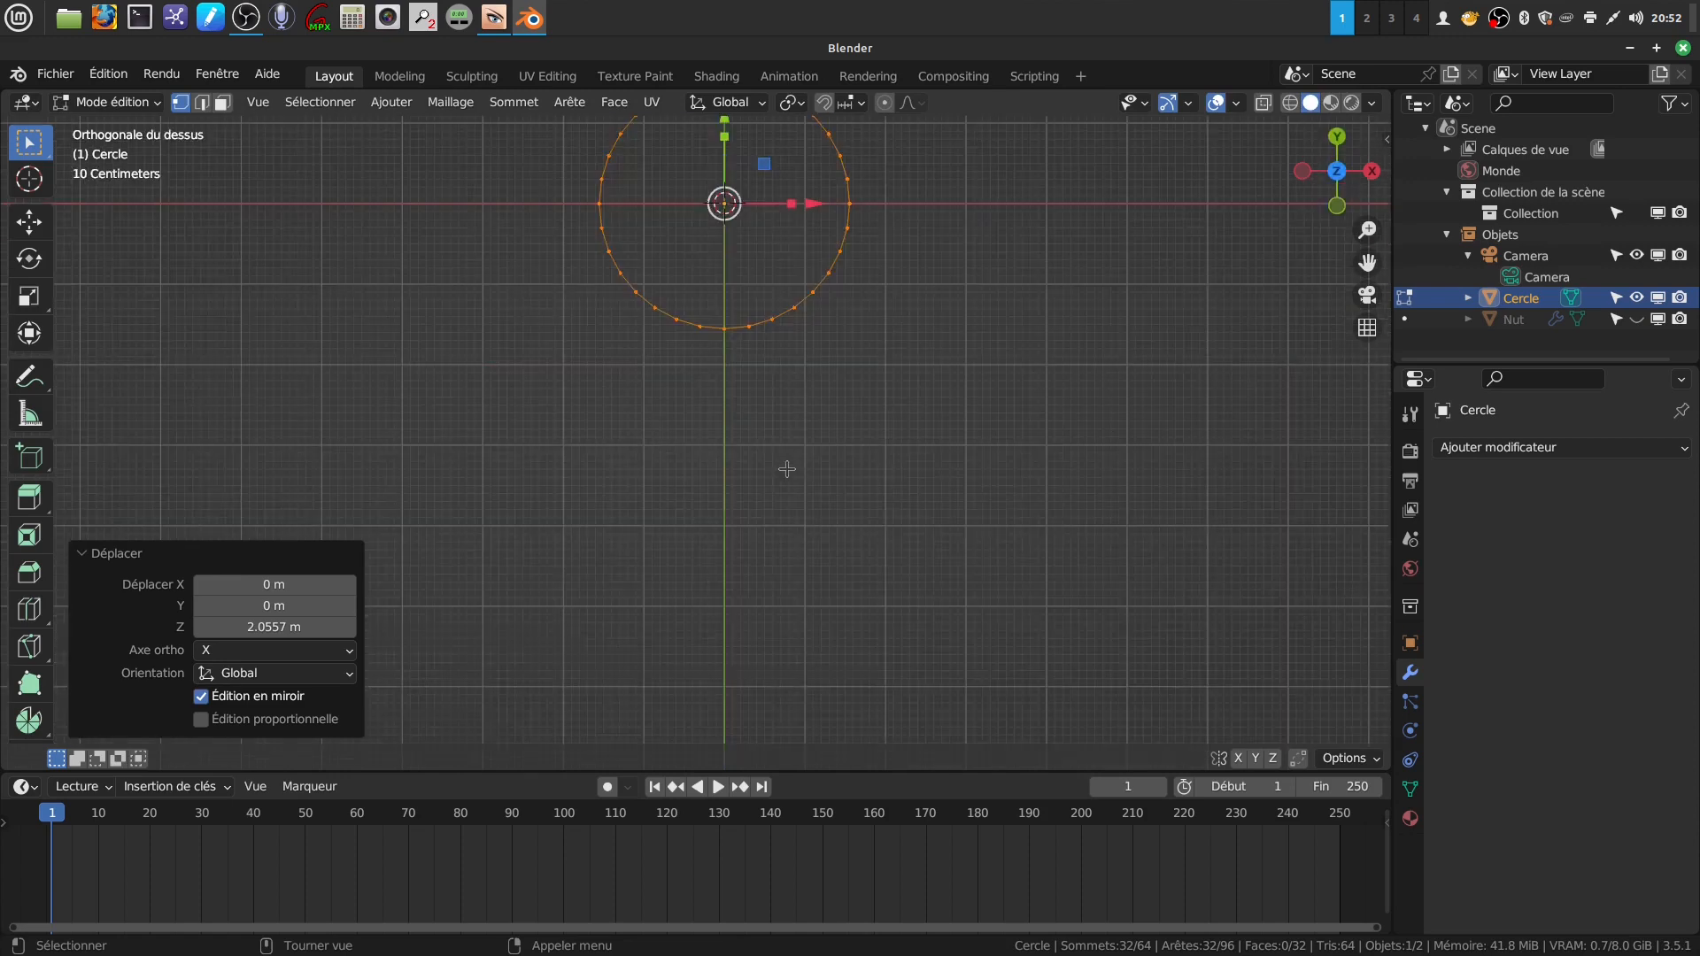
shift+middle_drag(778, 451, 737, 628)
scroll(814, 595, up, 1)
shift+middle_drag(811, 562, 787, 556)
key(alt+z)
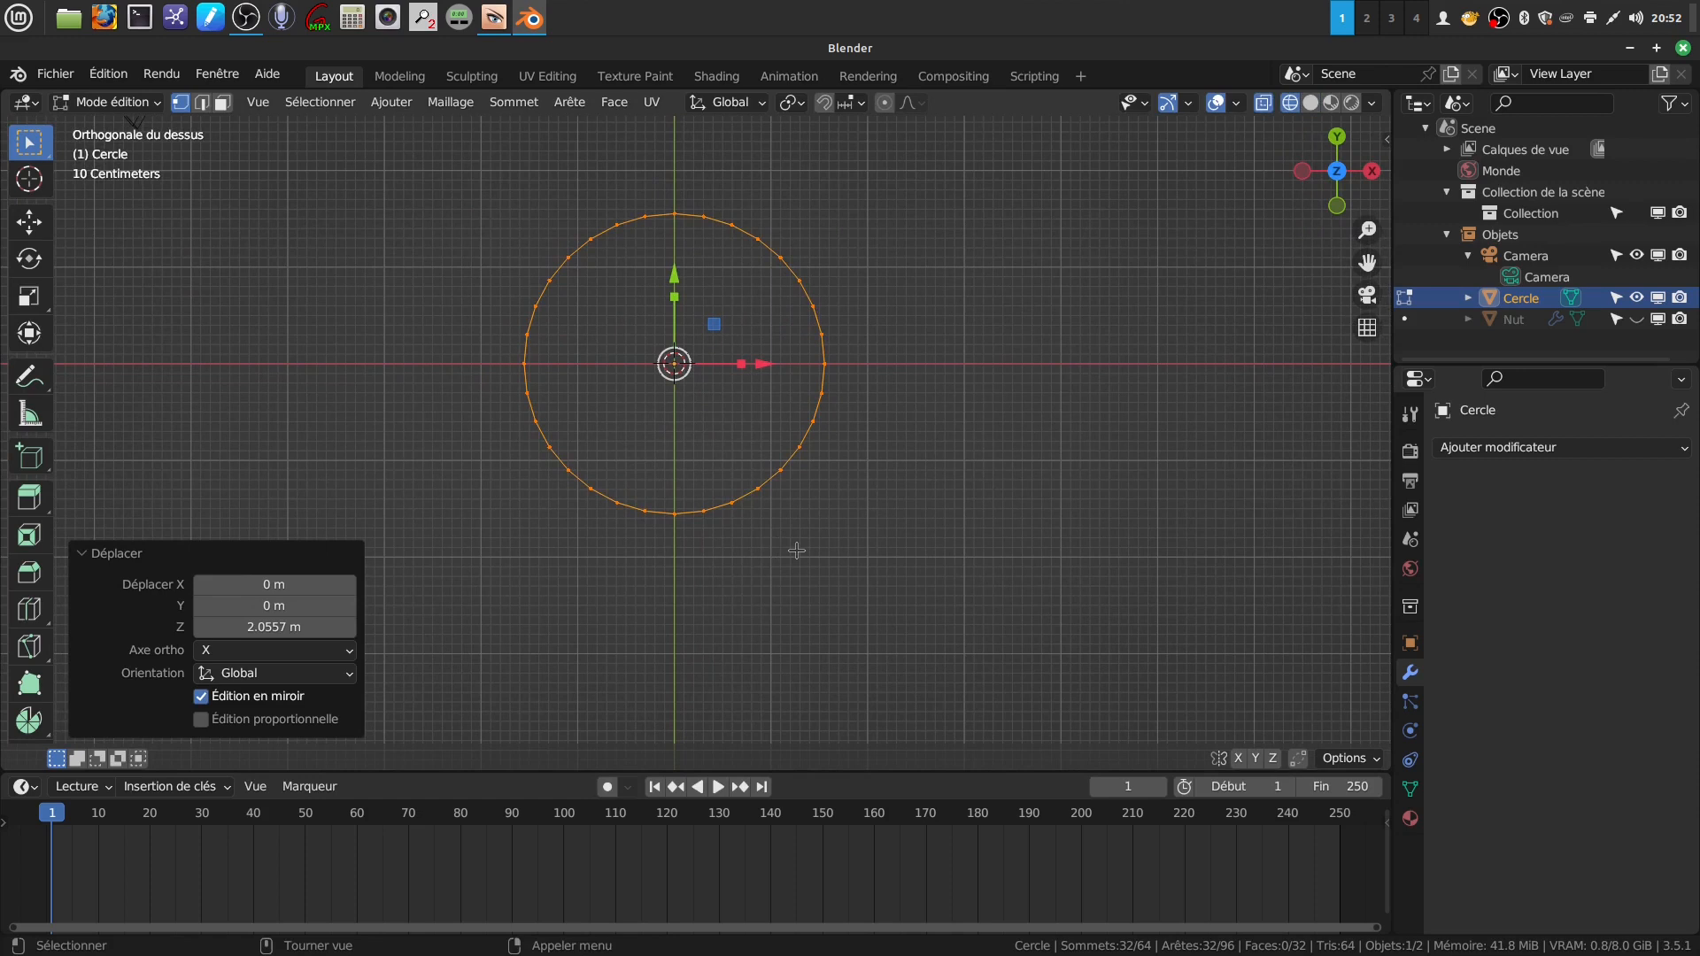
click(808, 511)
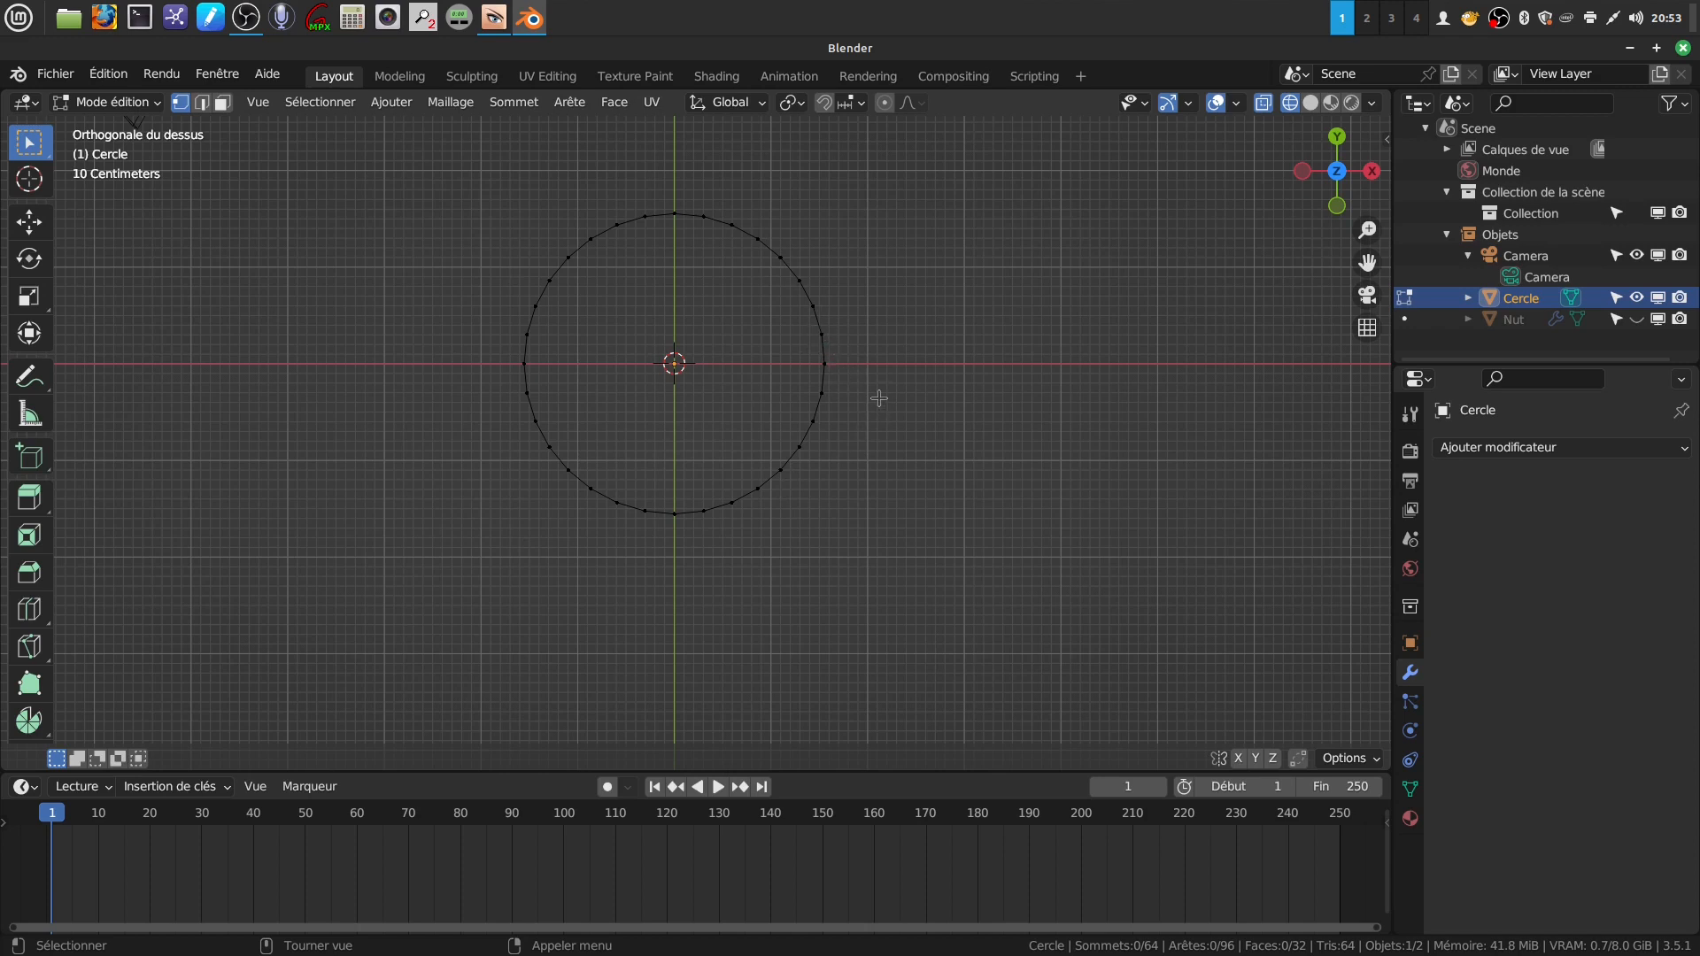
- Circle-select the vertices of both rings along the arc facing positive X, about 45° either side of the X axis
key(c)
scroll(980, 429, up, 10)
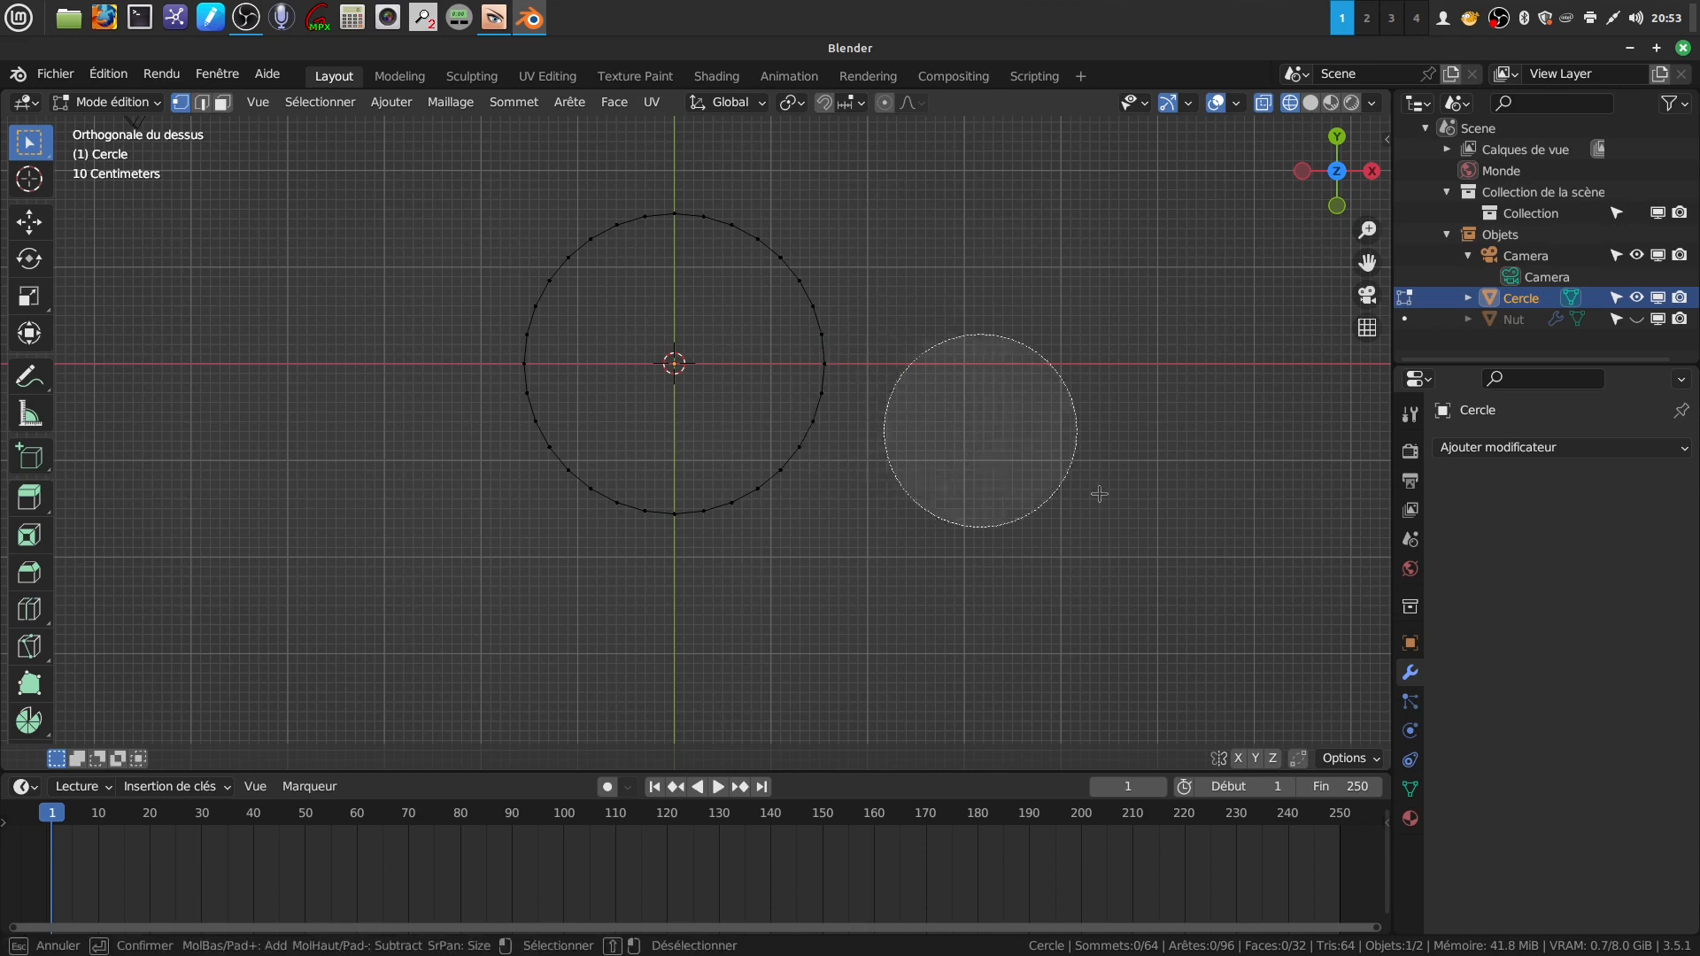
scroll(1089, 493, up, 3)
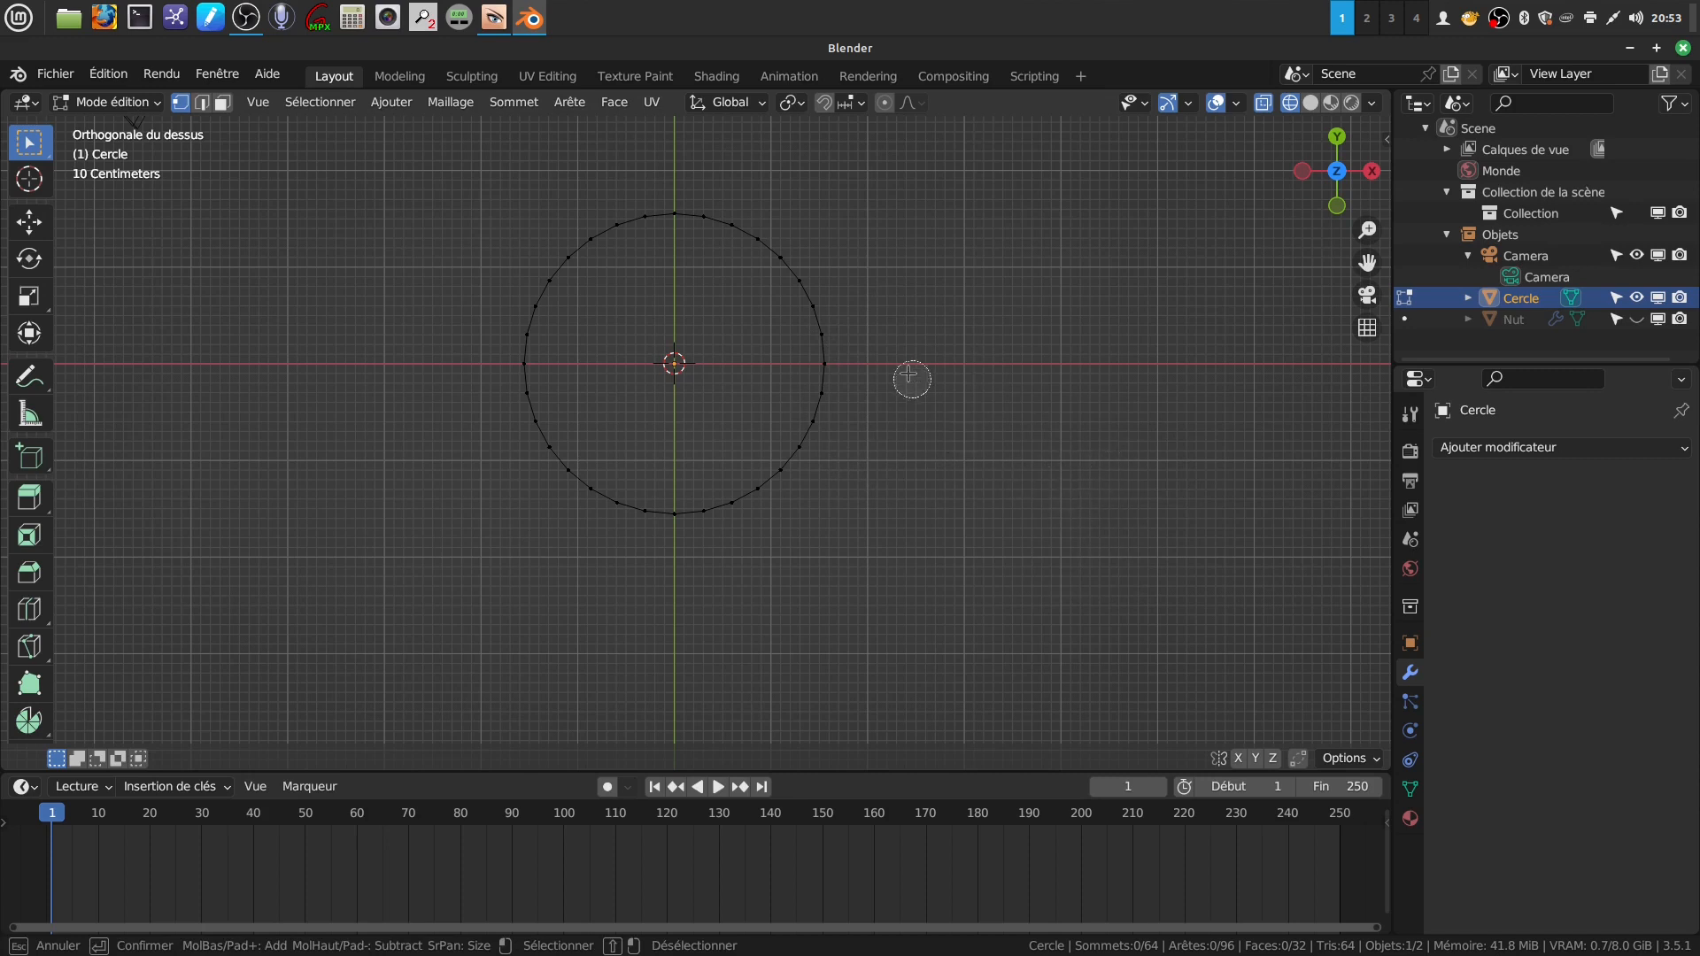
drag(816, 328, 794, 276)
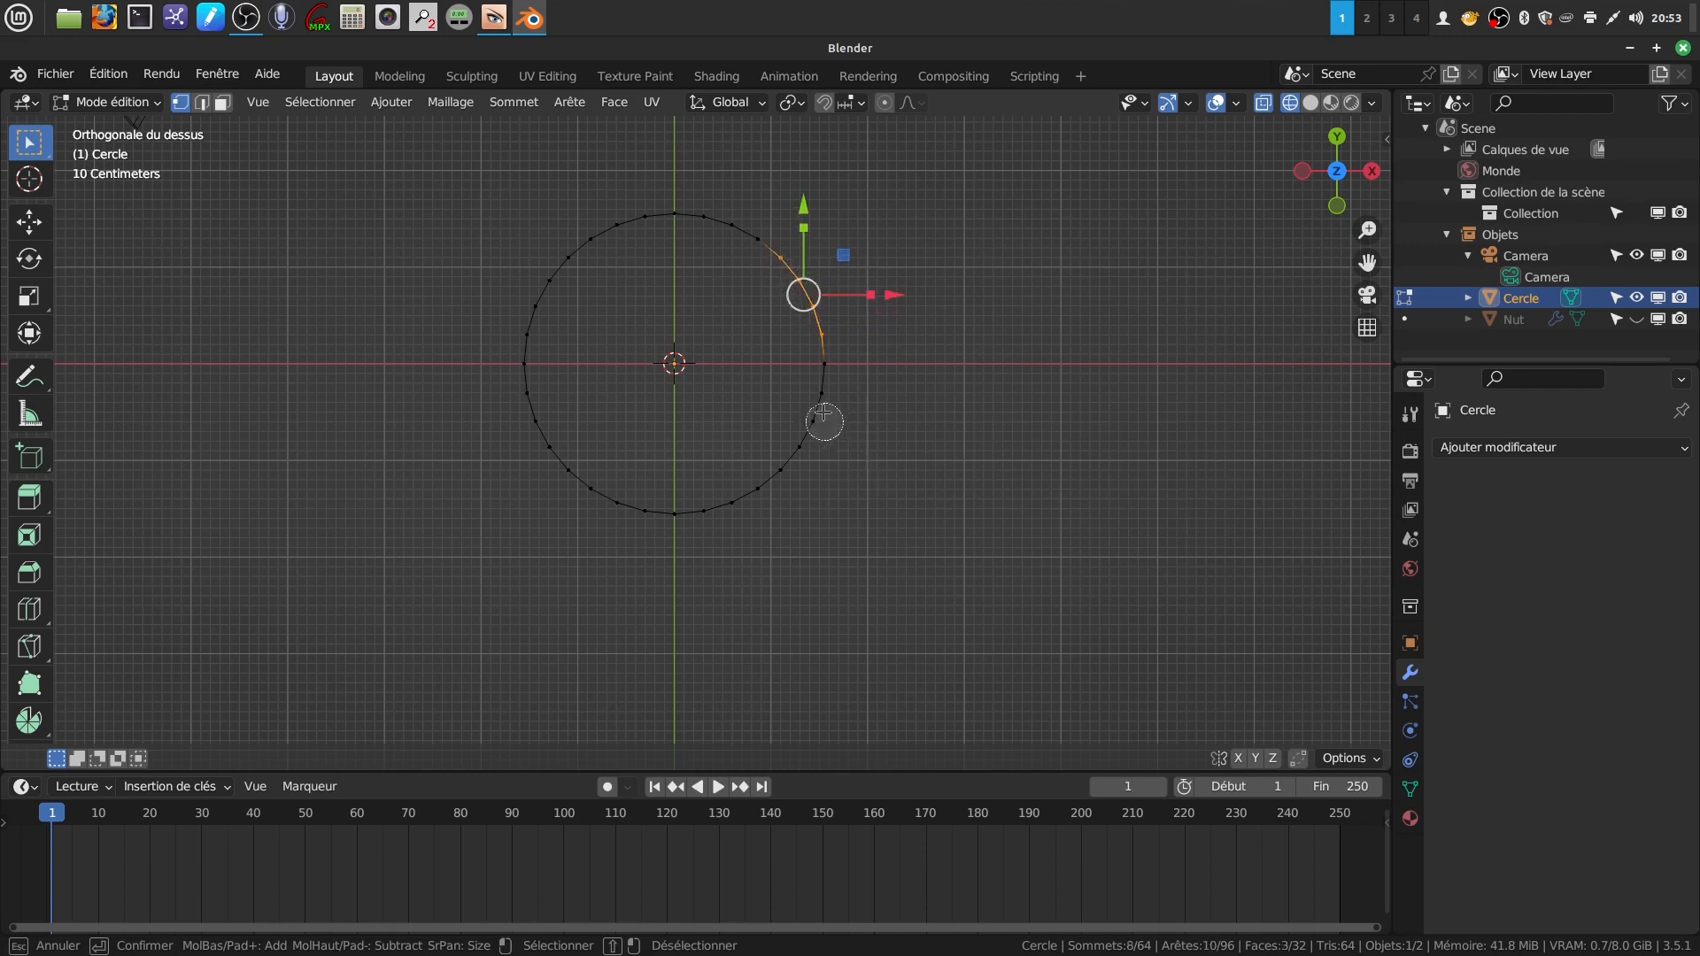
drag(818, 406, 794, 457)
click(836, 363)
key(Escape)
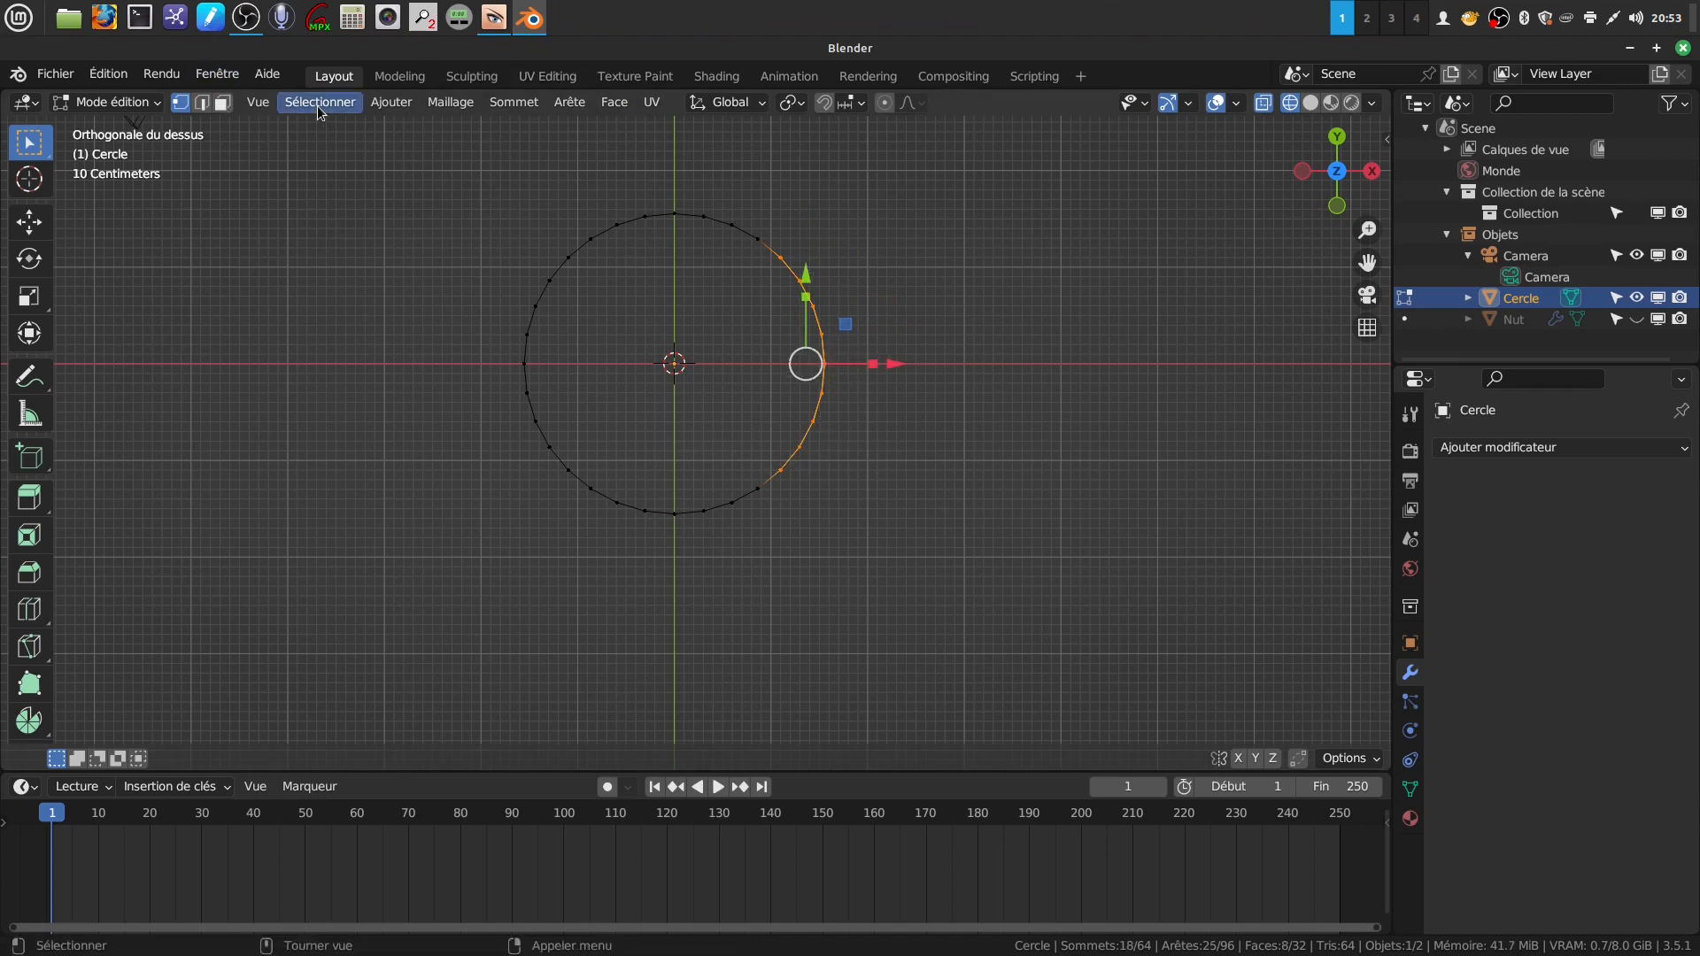
- Invert the selection and delete the remaining vertices so only the curved panel on the positive X side is kept
click(320, 101)
click(348, 170)
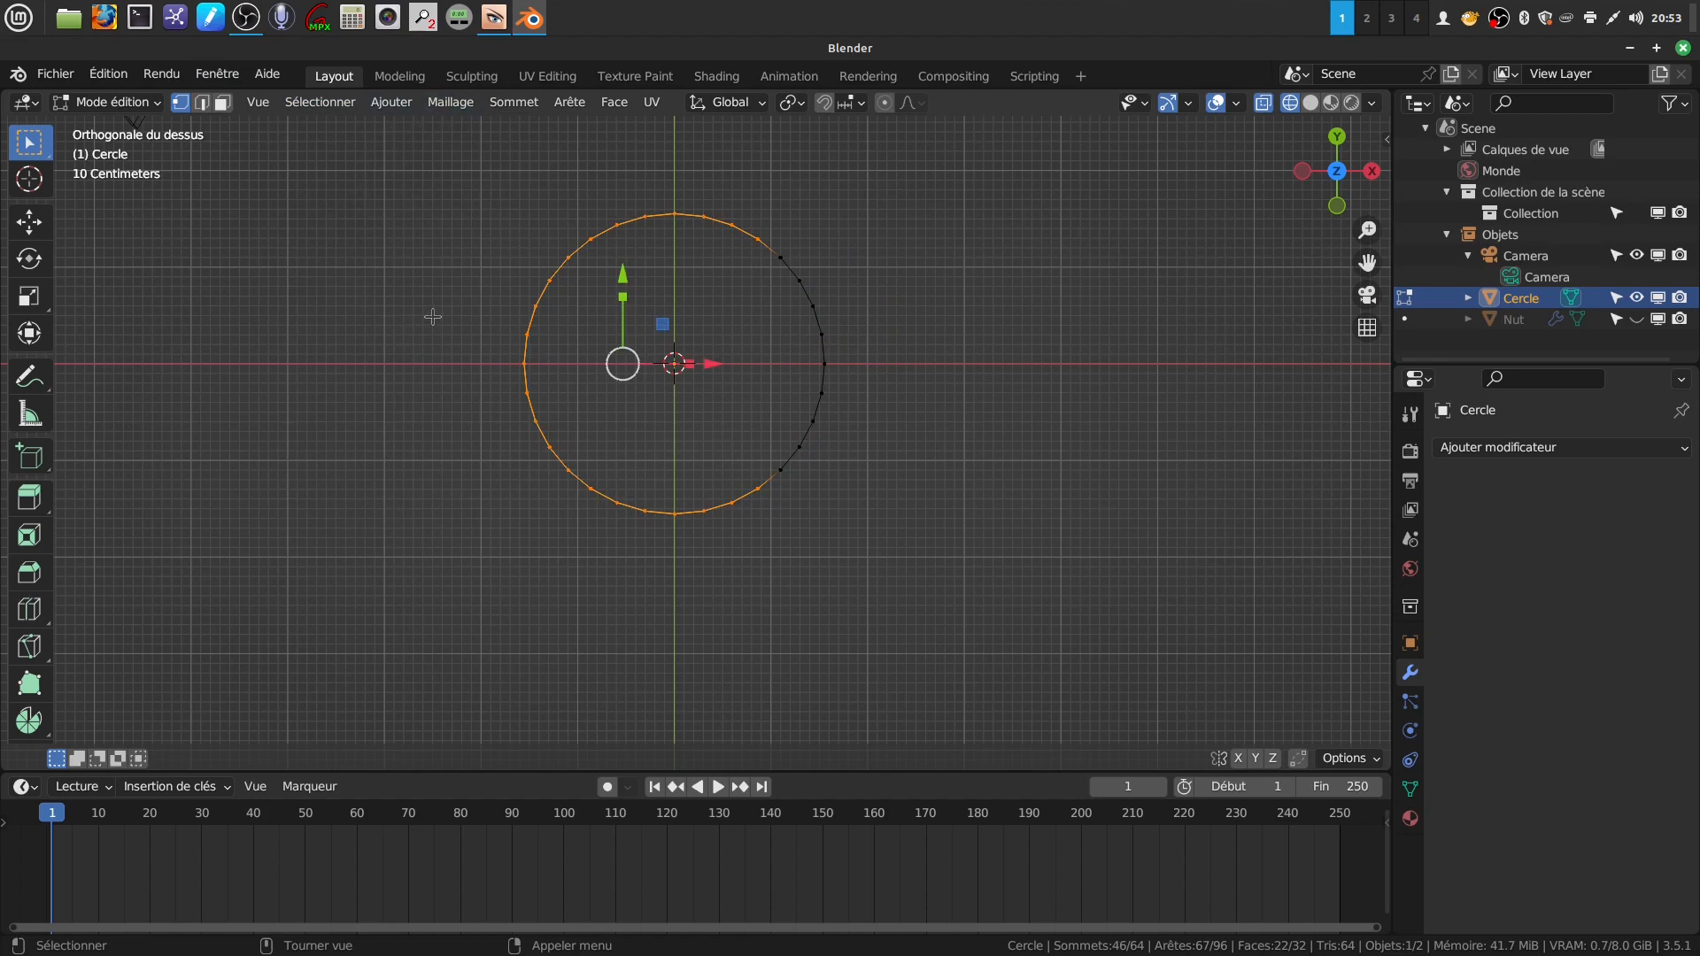
key(x)
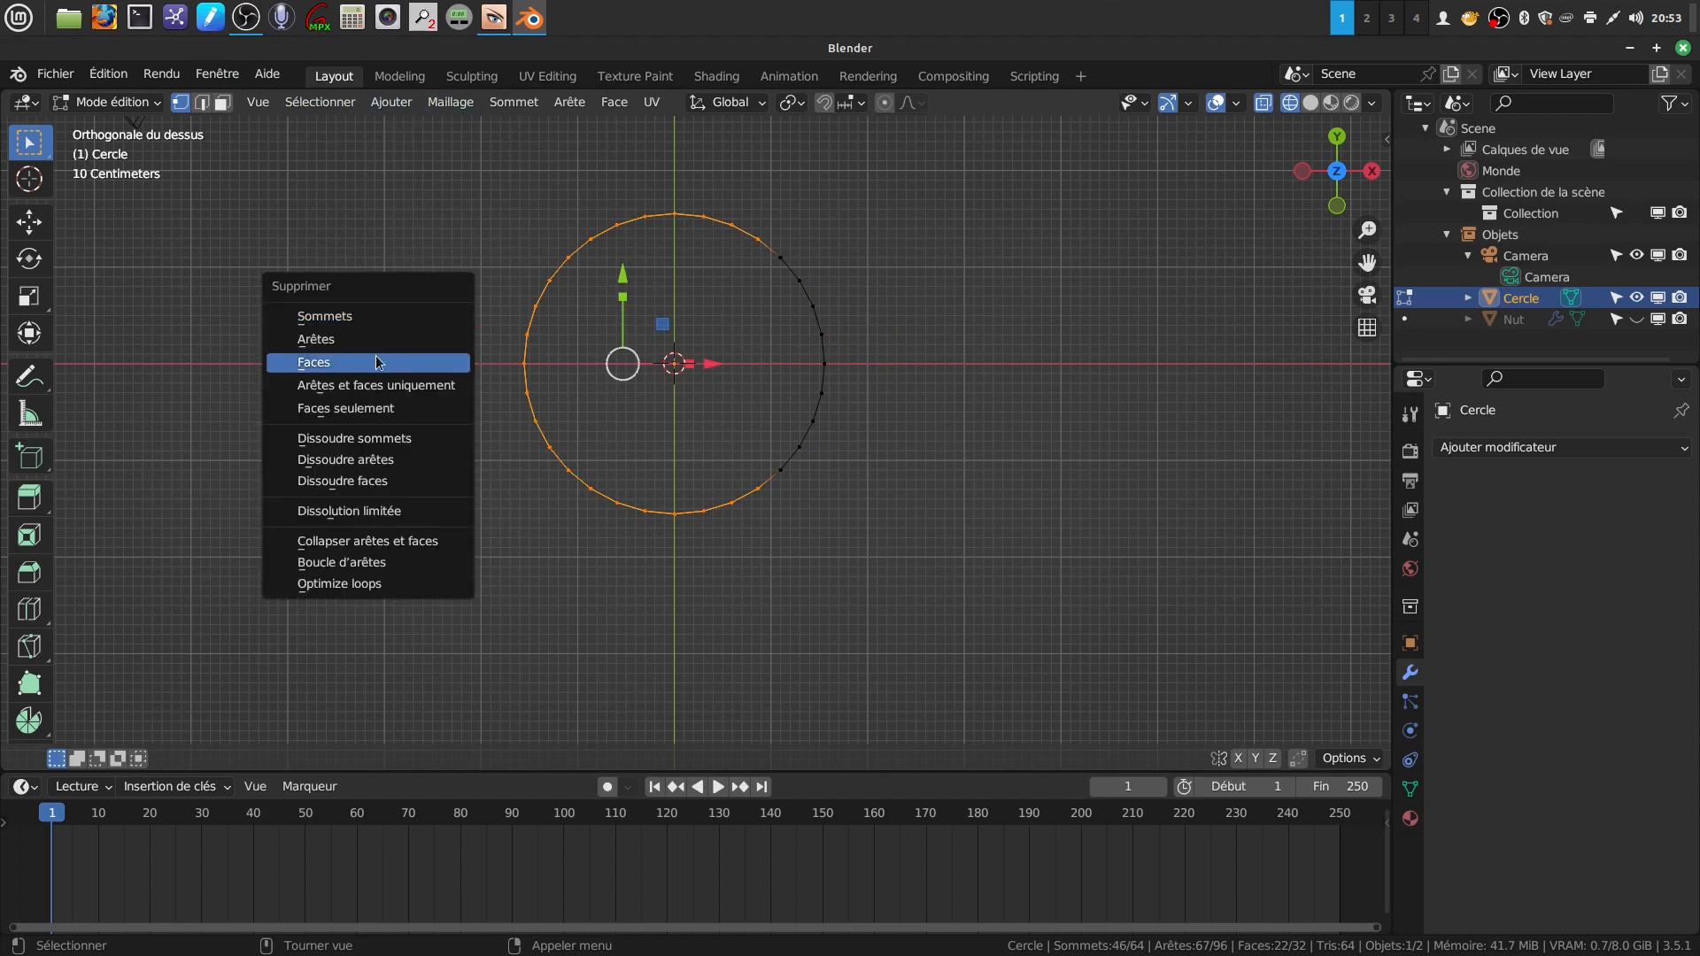
click(376, 317)
middle_drag(561, 402, 752, 448)
- Show the curved panel in solid shading and add two evenly spaced horizontal loop cuts across it in Edit Mode
key(Tab)
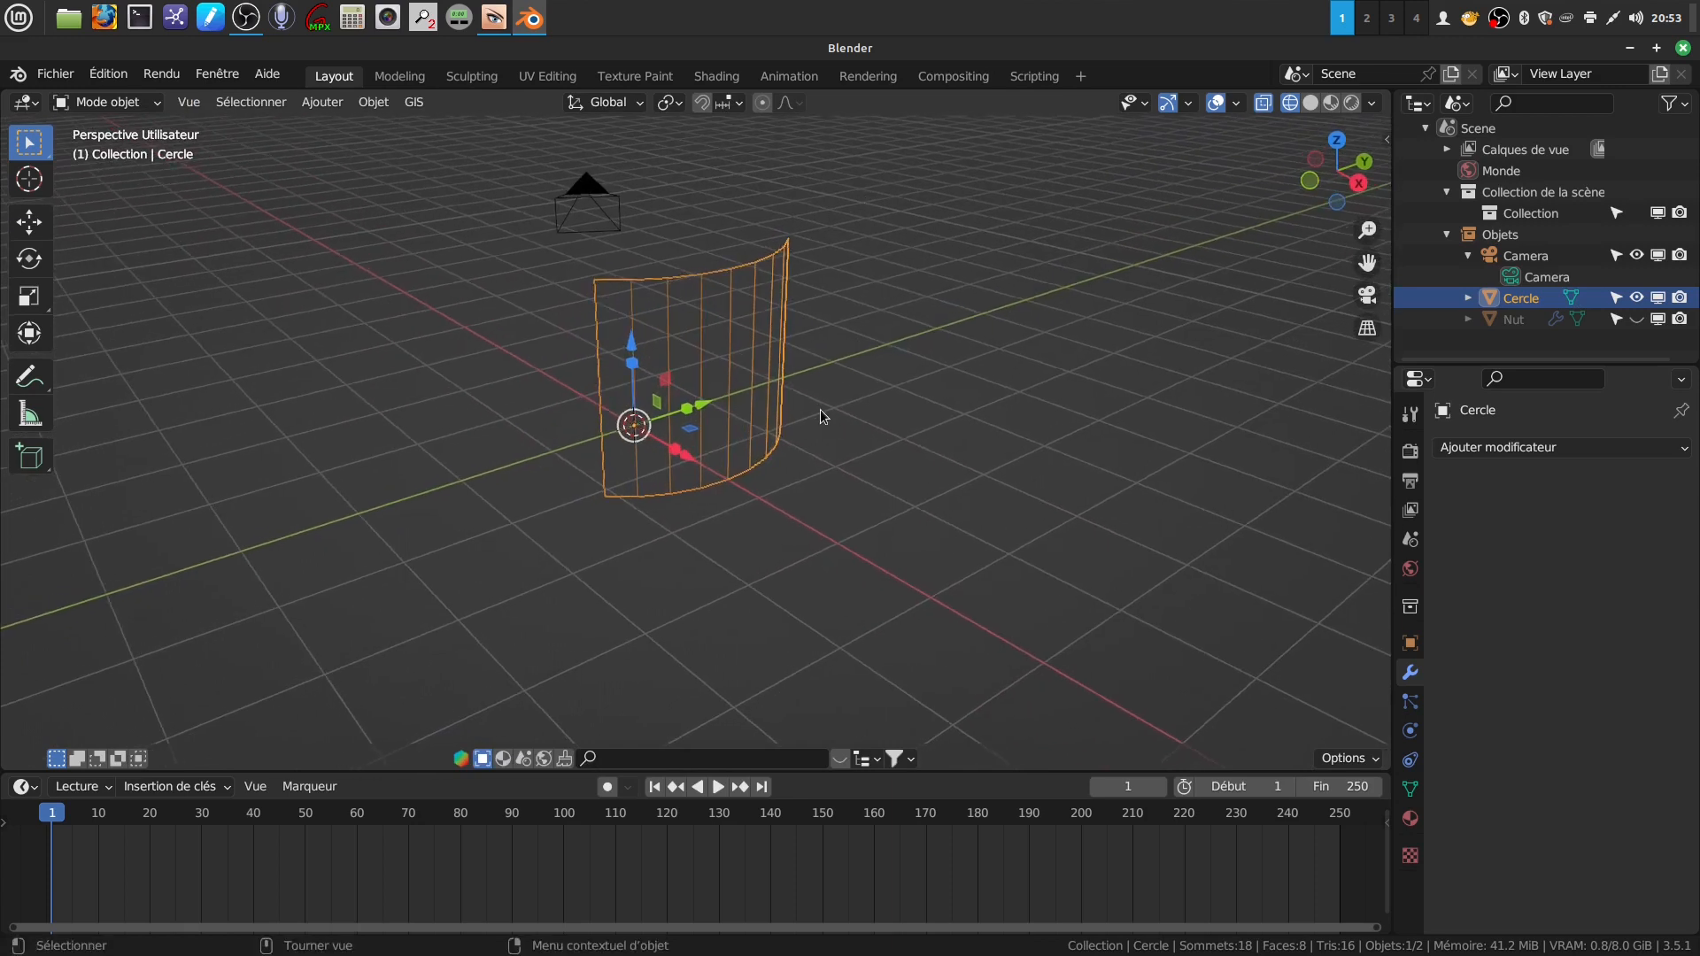
key(shift+z)
middle_drag(760, 524, 687, 377)
key(Tab)
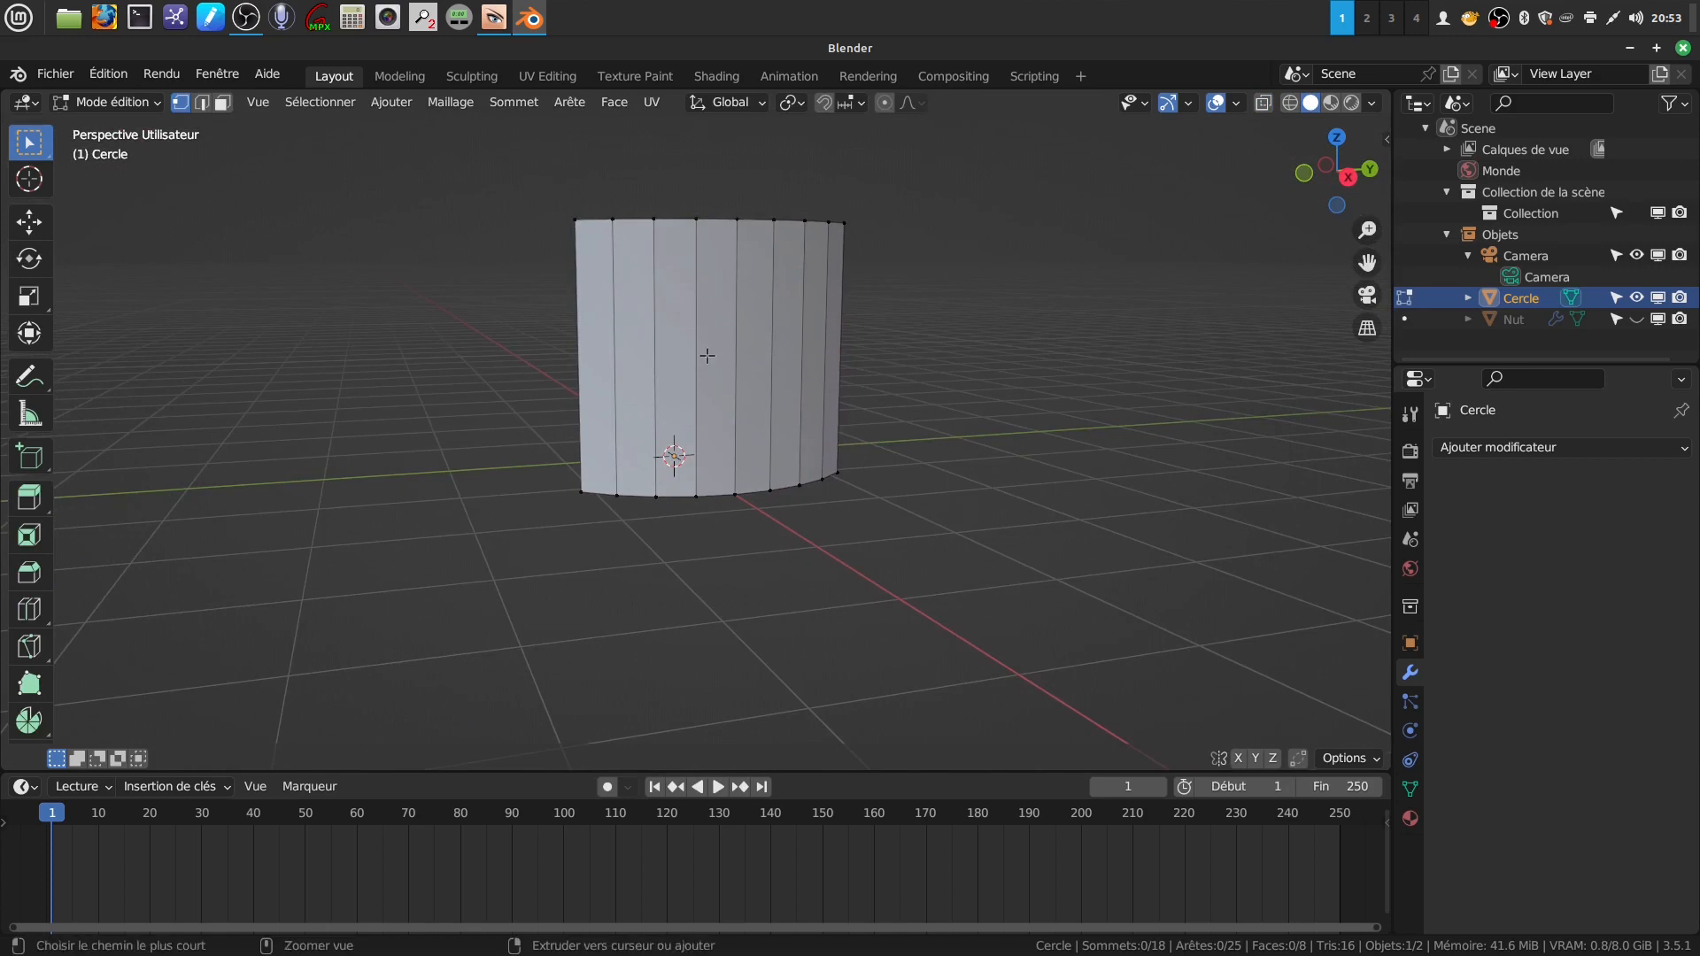
key(ctrl+r)
scroll(707, 356, up, 1)
click(707, 356)
right_click(709, 356)
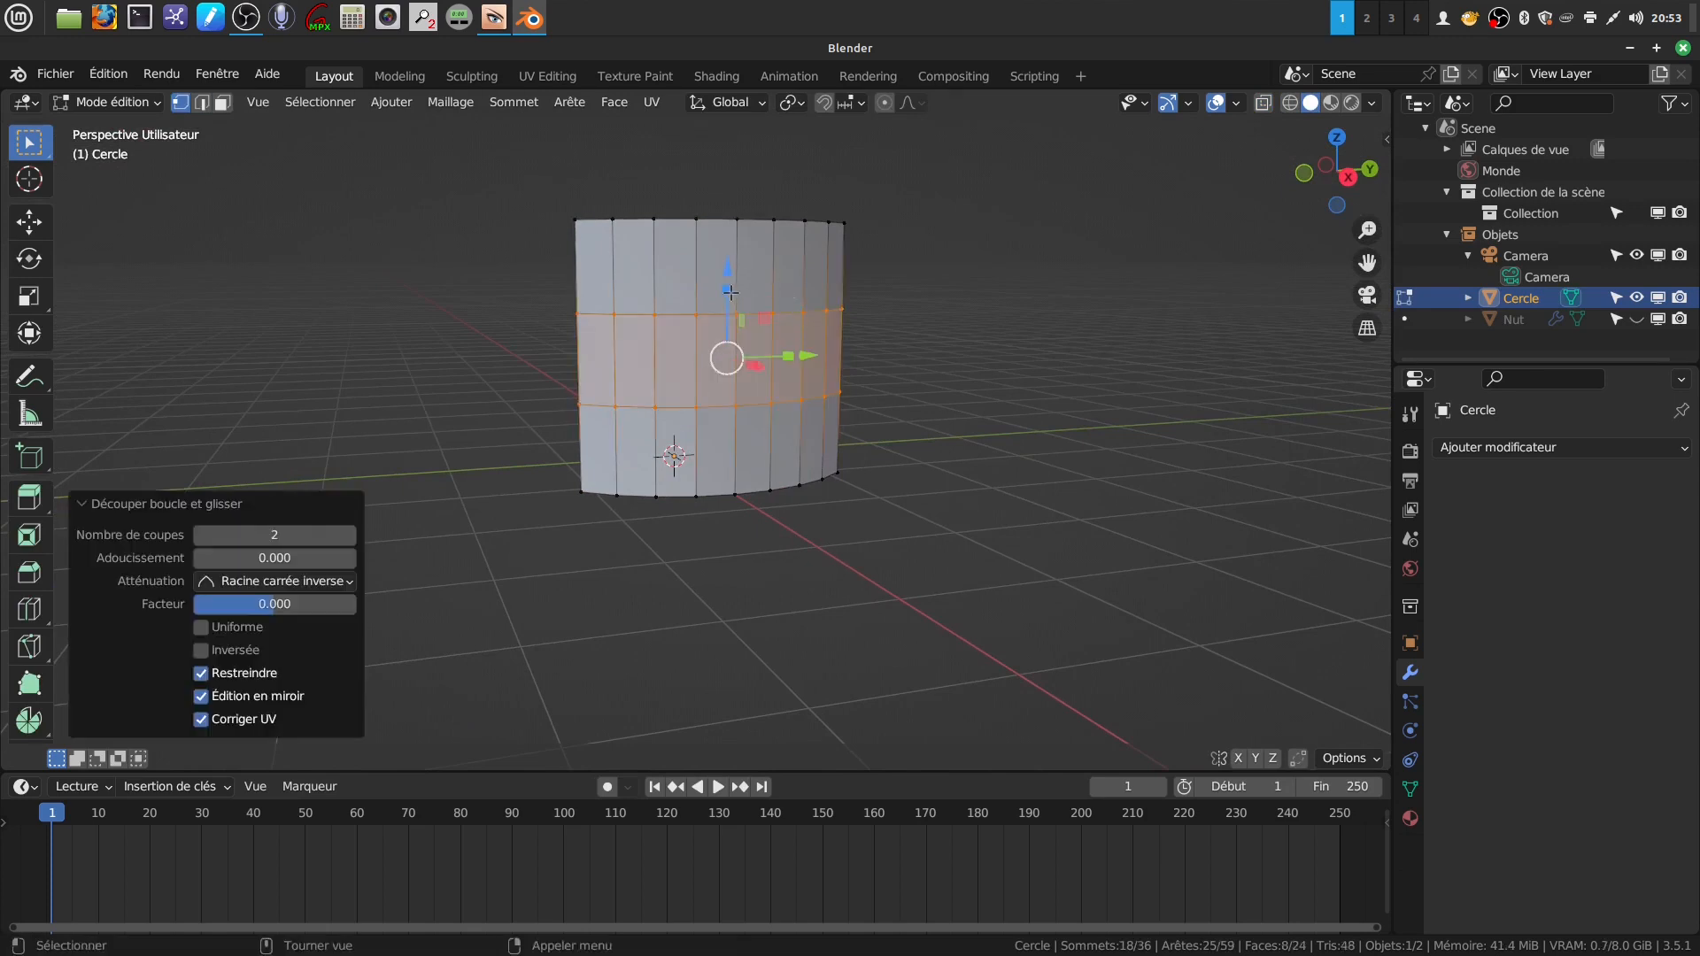
- Scale the two new edge loops apart along Z by about 2.35, towards the panel's upper and lower edges
key(s)
key(z)
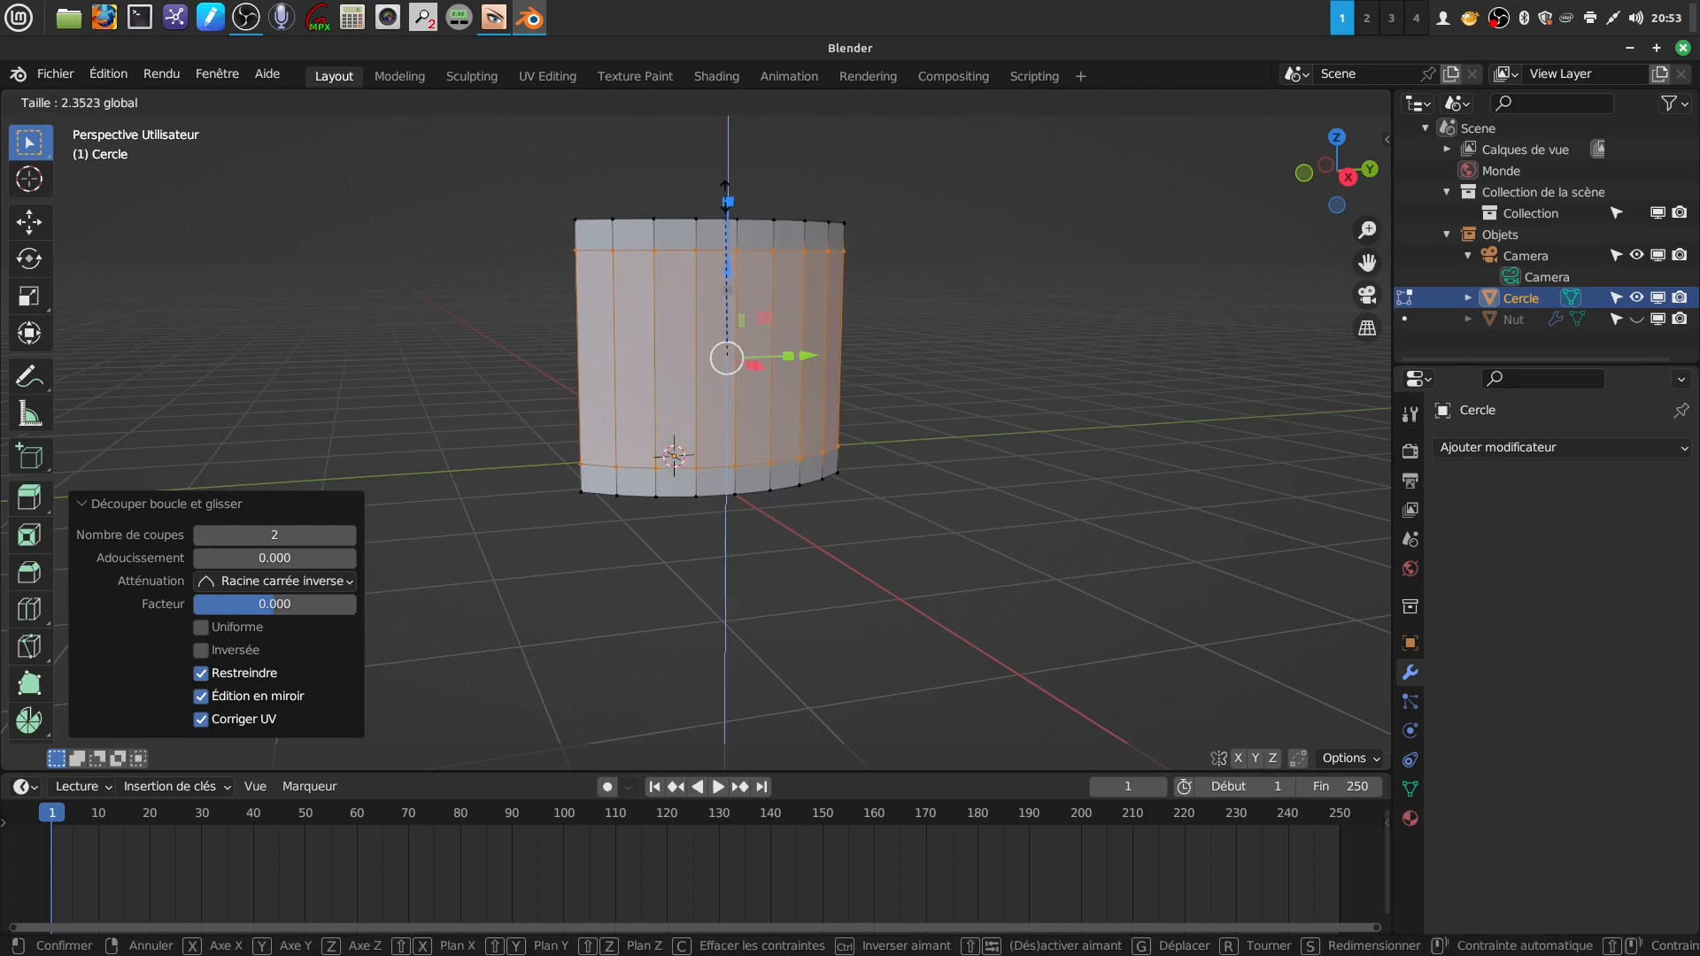
- Spread the two horizontal edge loops apart by scaling about 2.35 along Z, and add five evenly spaced loop cuts between them
click(724, 186)
middle_drag(861, 317, 705, 360)
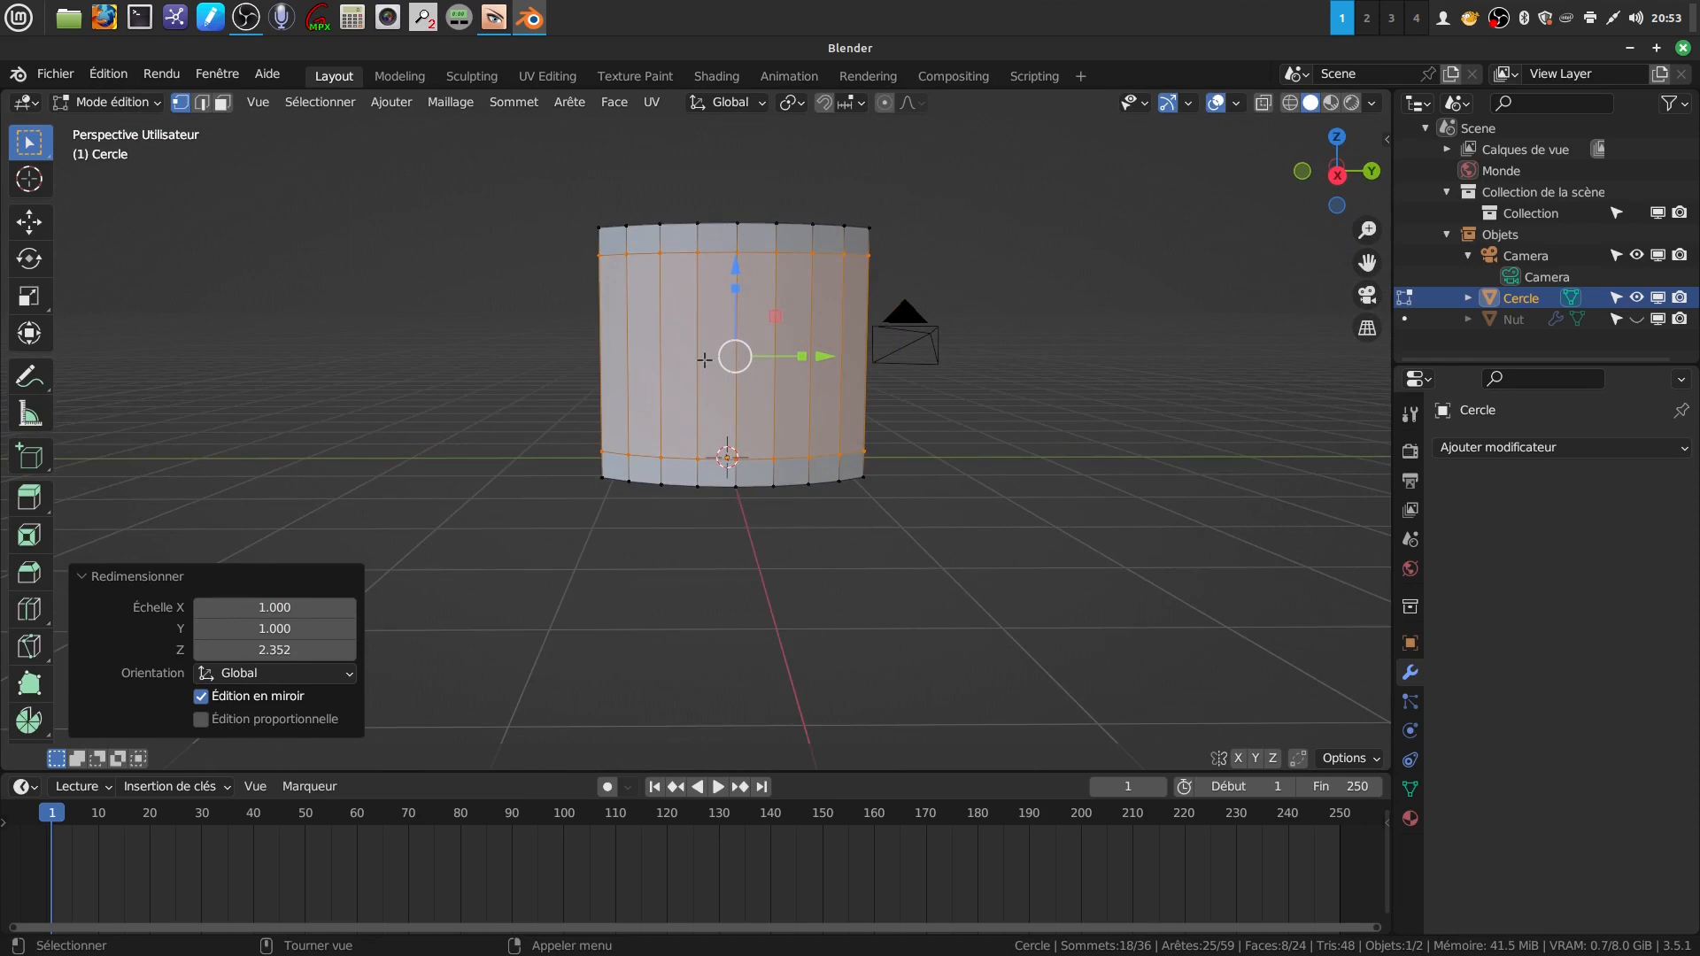
key(ctrl+r)
scroll(704, 359, up, 4)
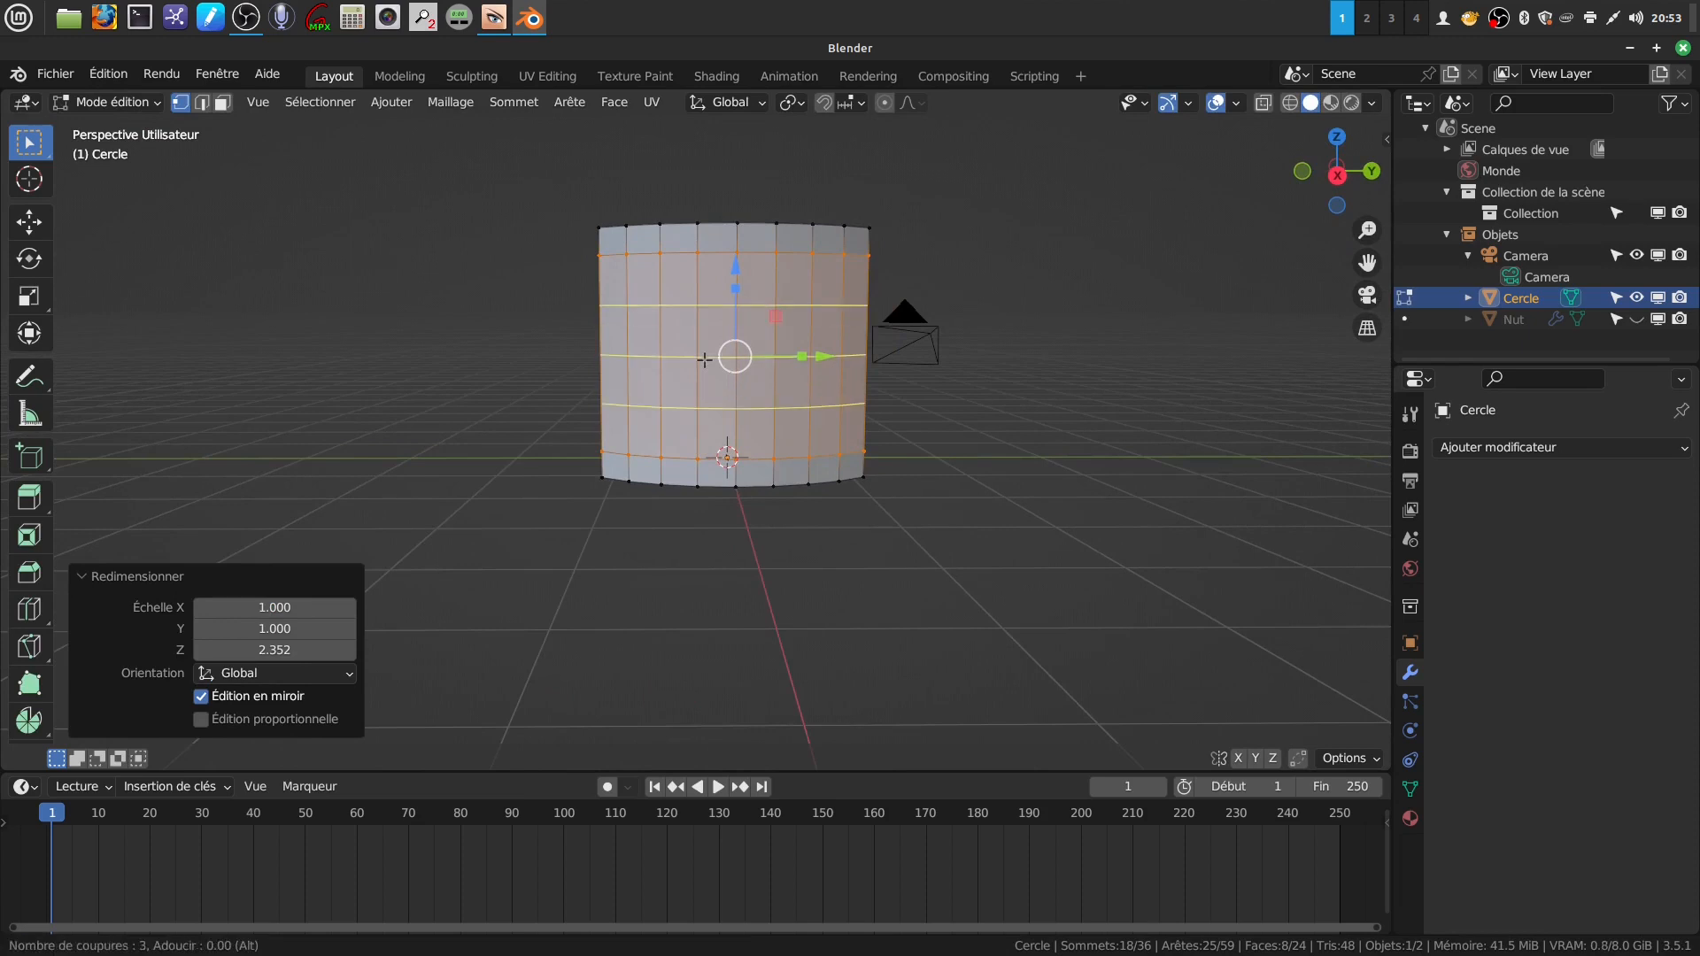
scroll(705, 359, down, 1)
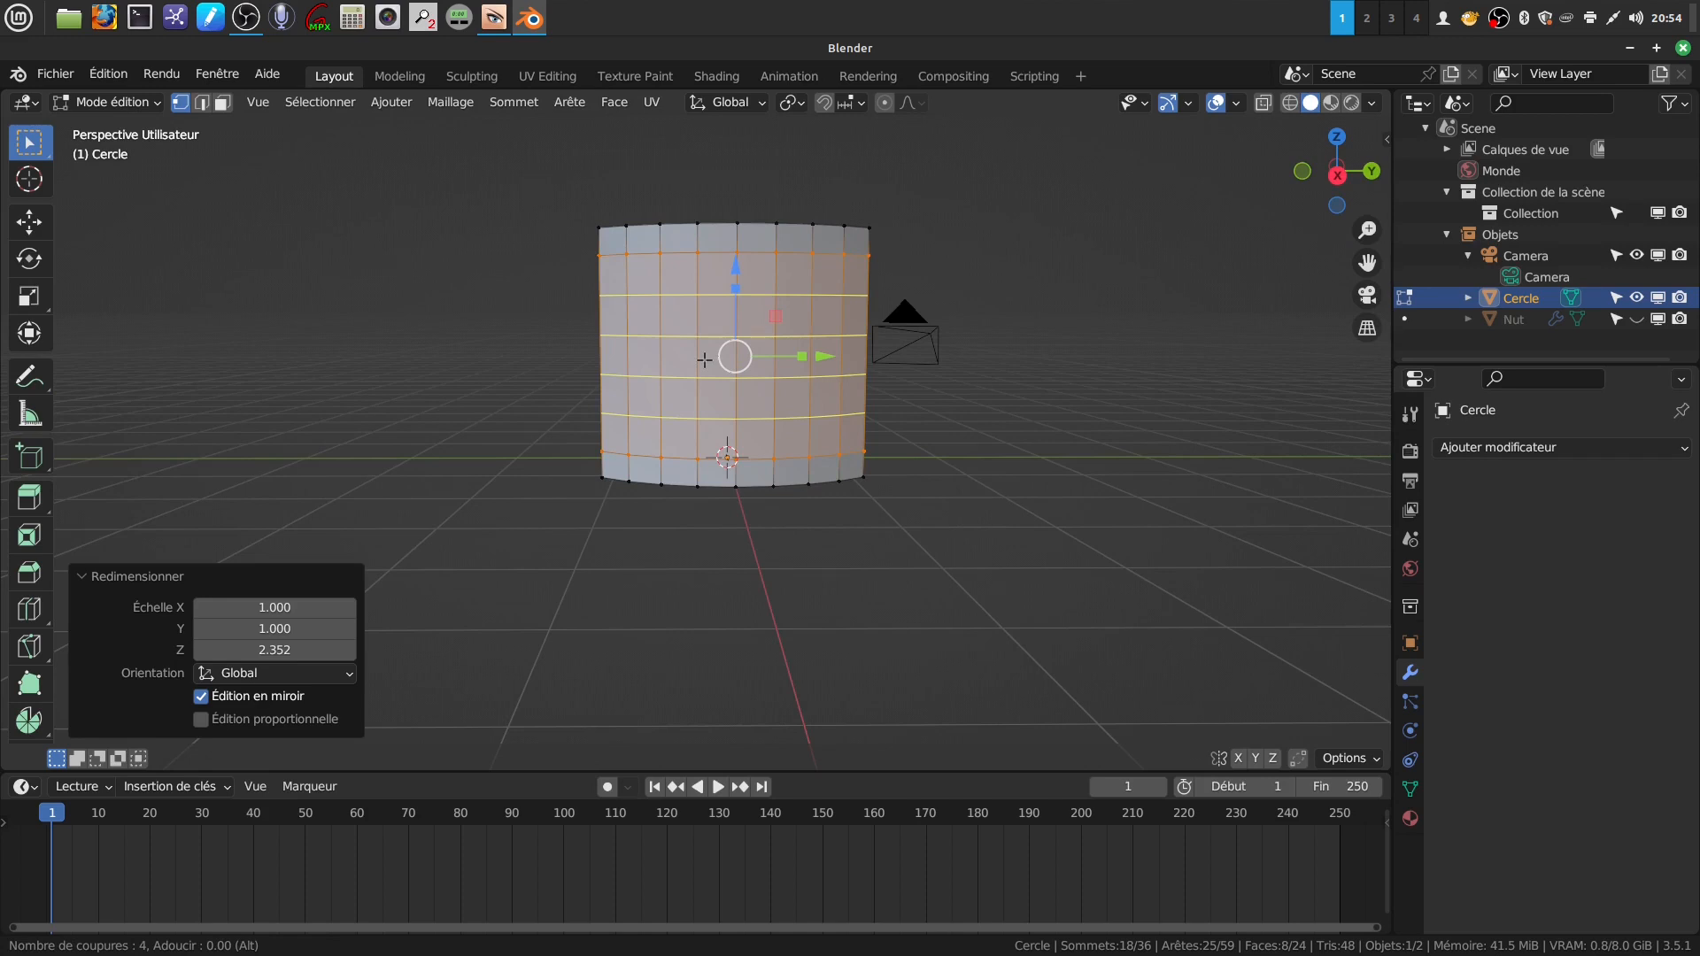
scroll(704, 360, up, 1)
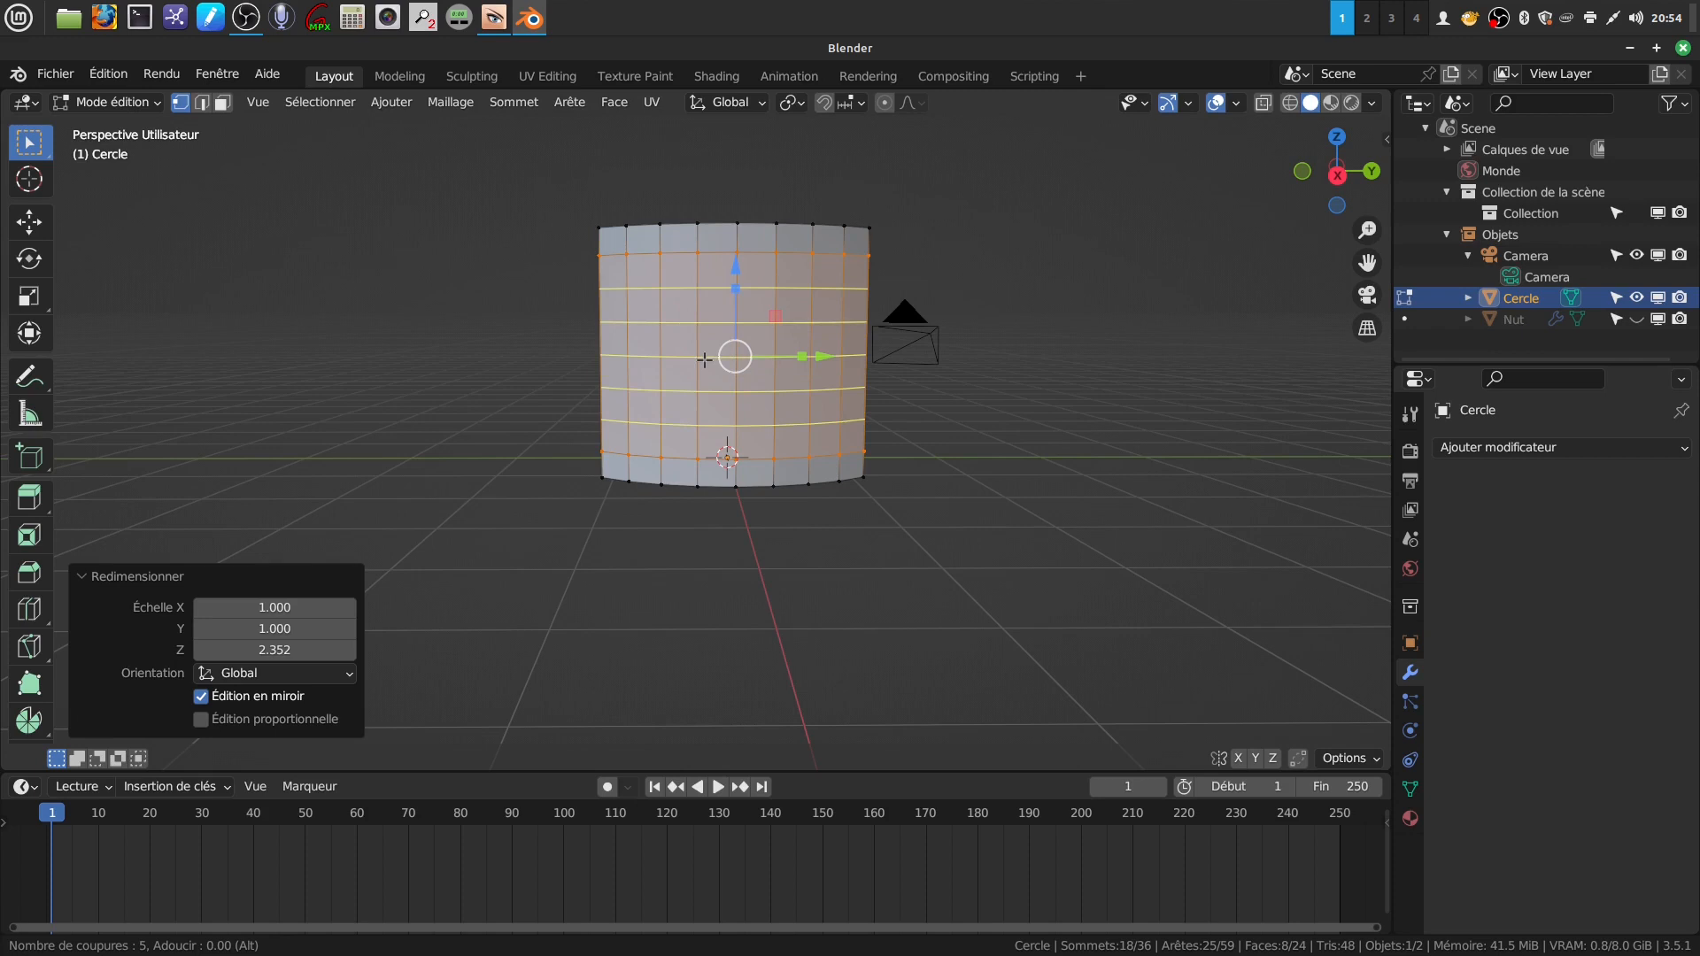
click(704, 359)
key(alt+a)
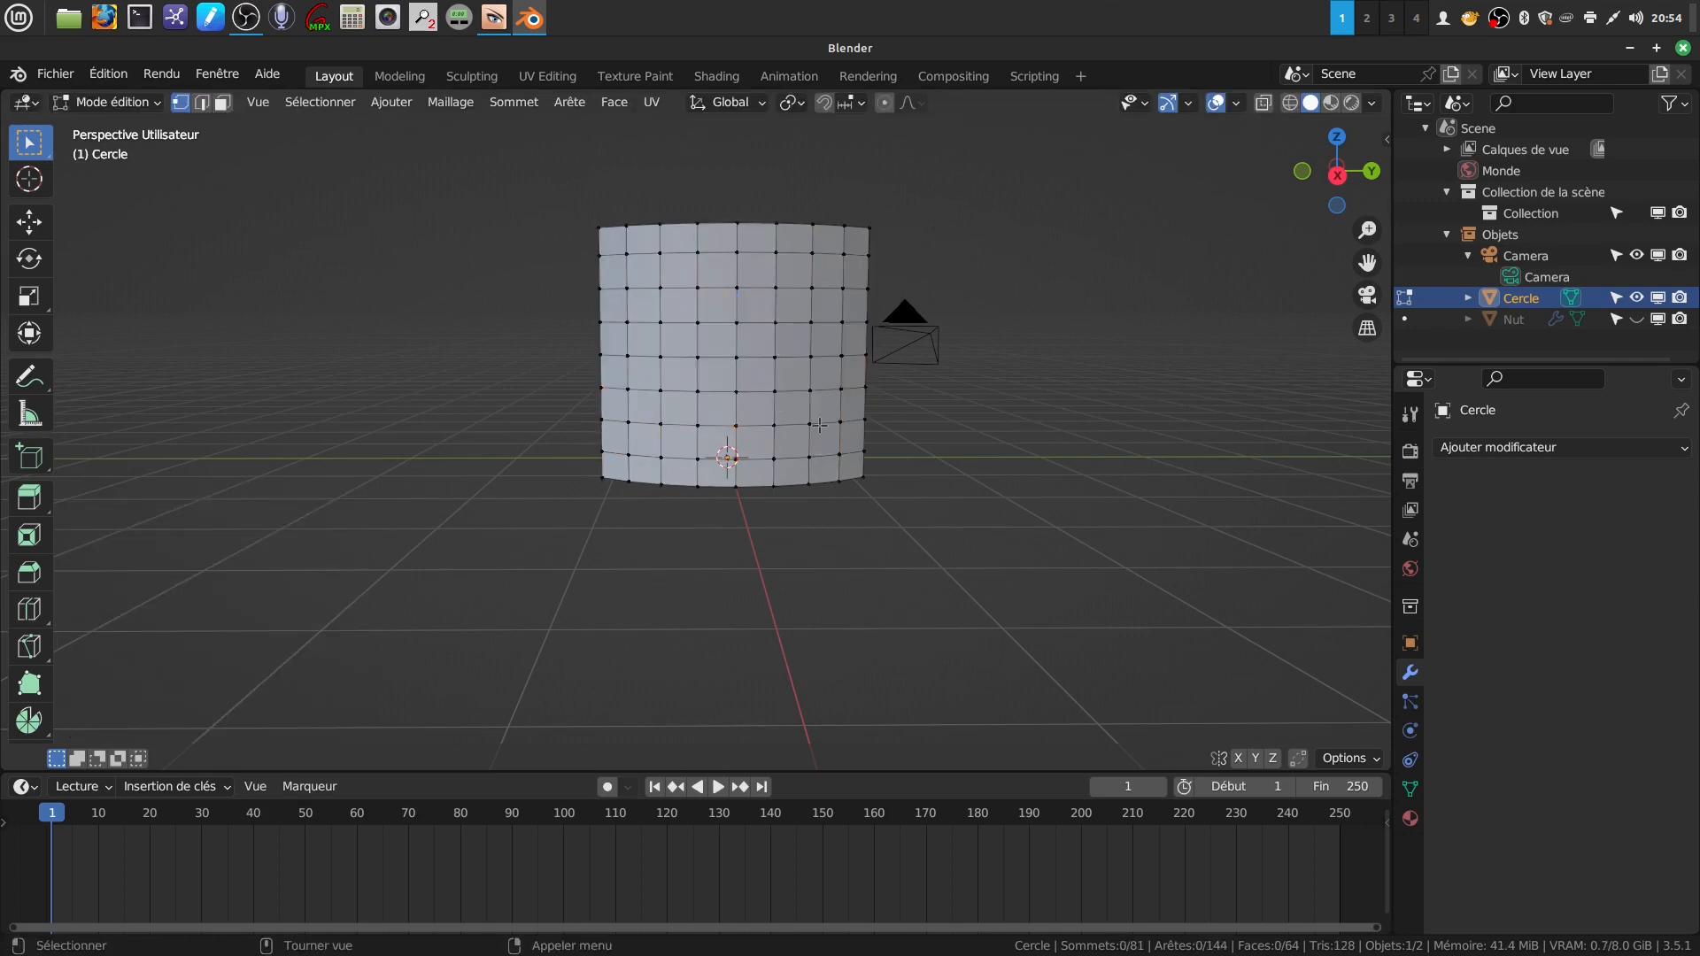
- In face selection mode, select the central block of 4 by 4 faces on the curved panel
key(KP_3)
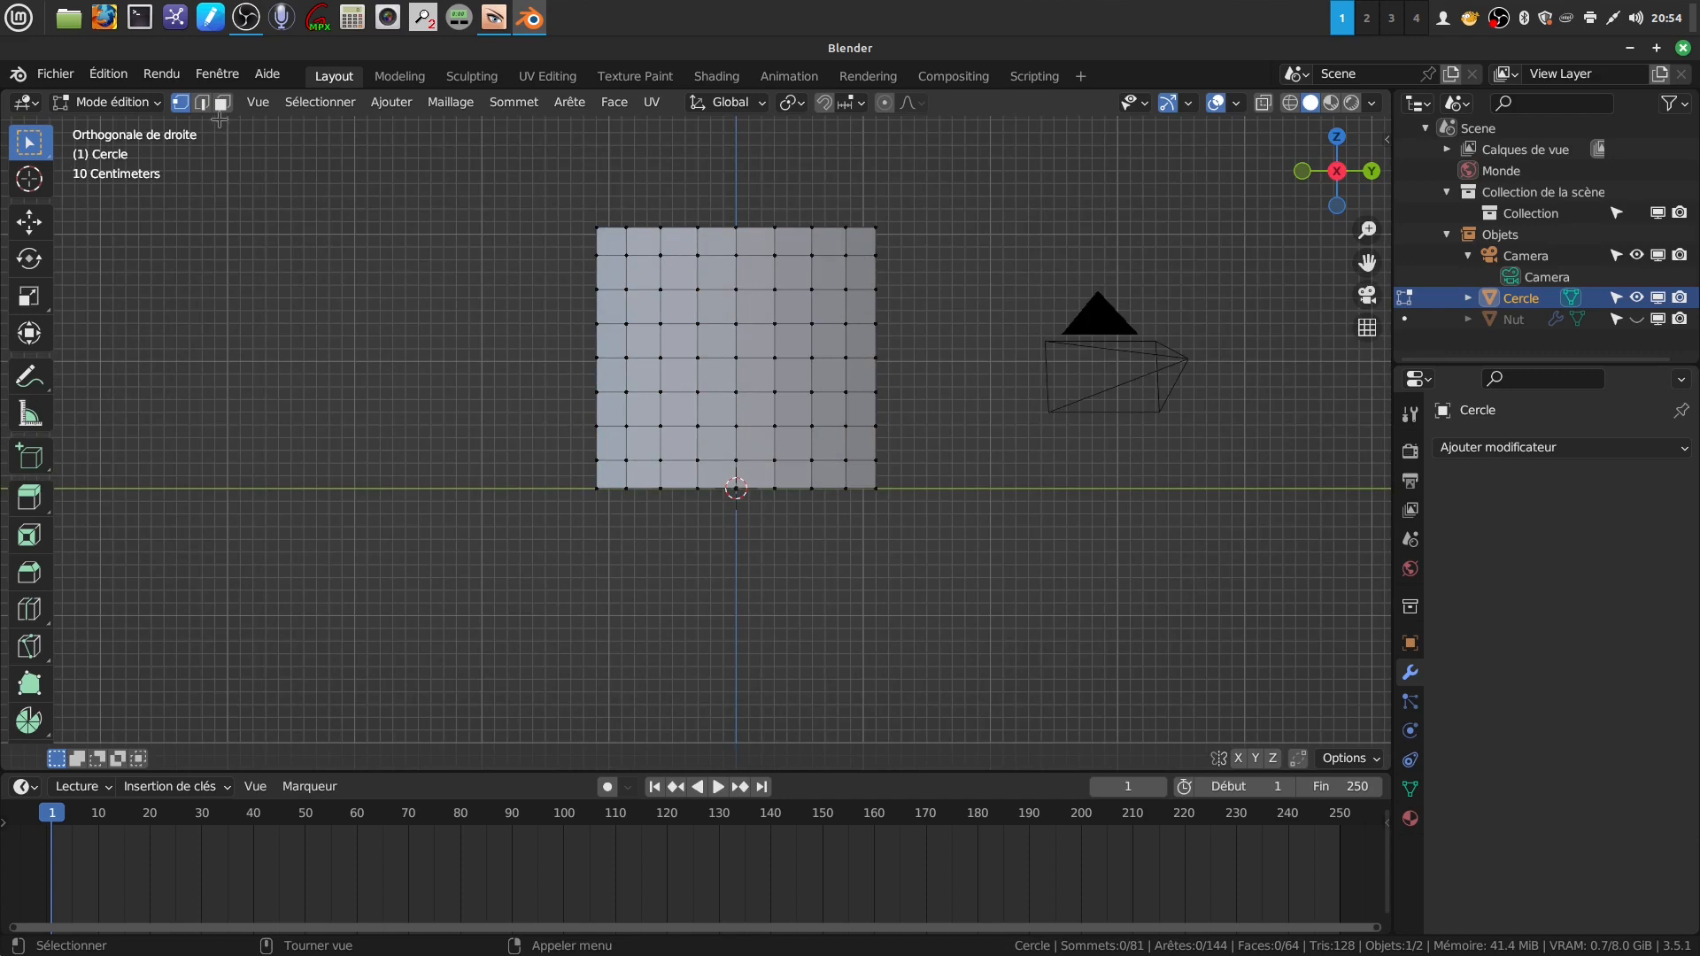
click(222, 102)
key(c)
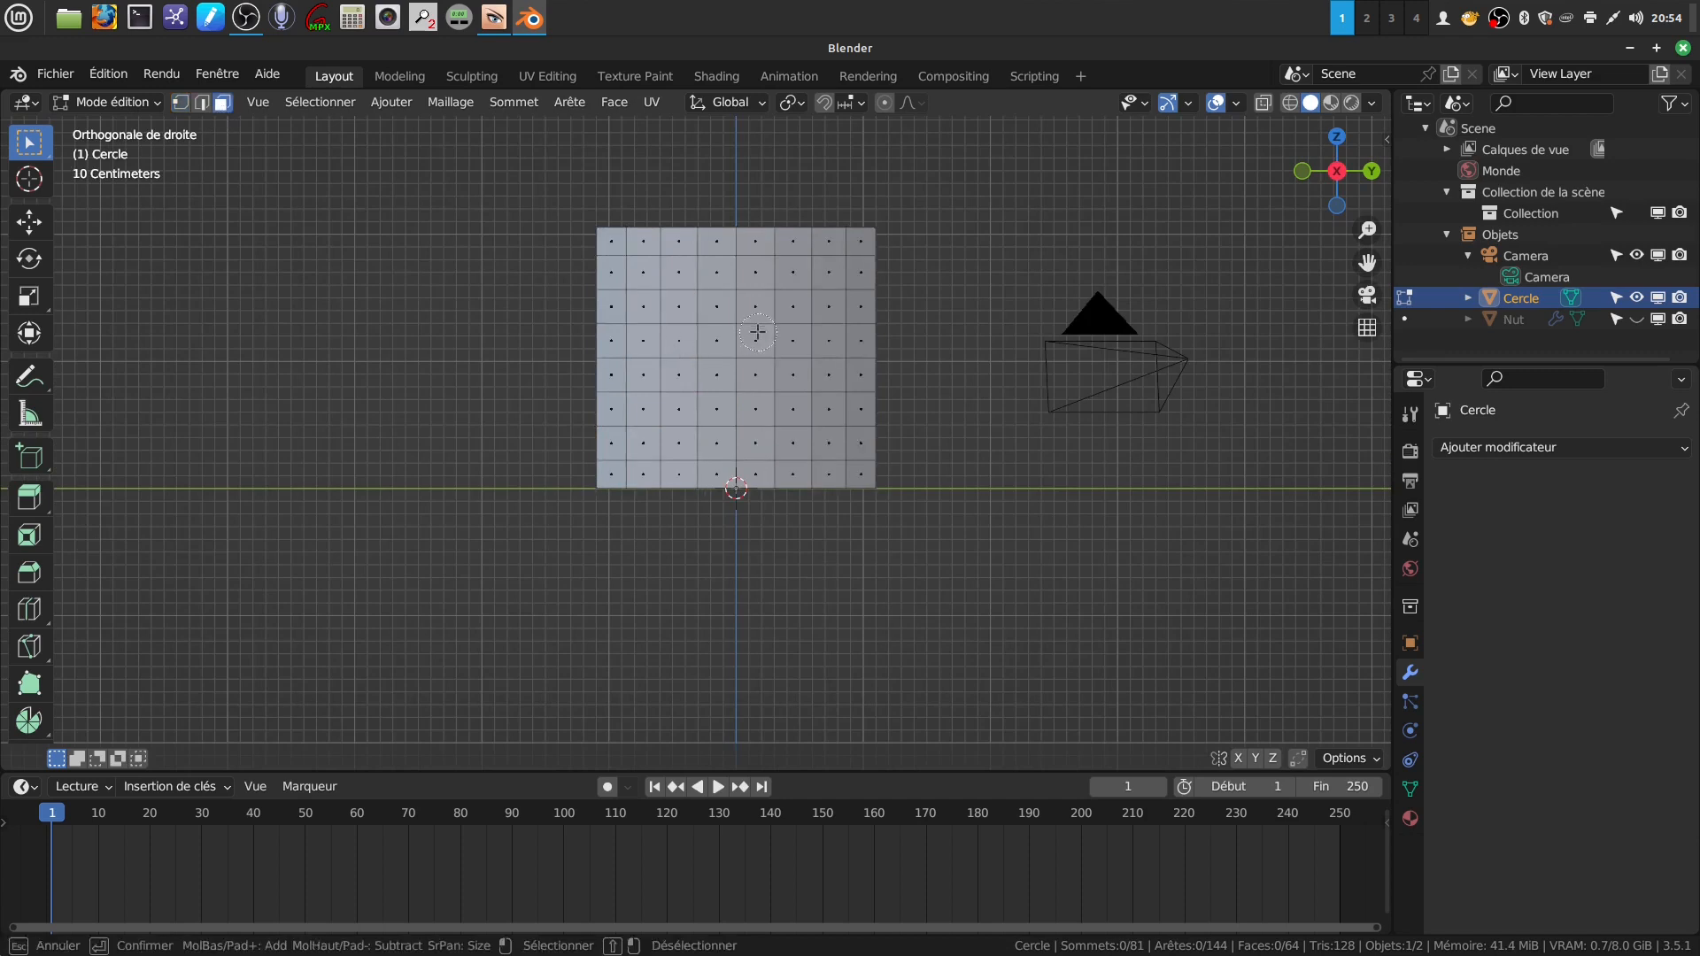
mouse_move(697, 297)
mouse_down()
mouse_move(793, 285)
mouse_move(765, 396)
mouse_move(691, 375)
mouse_move(692, 331)
mouse_up()
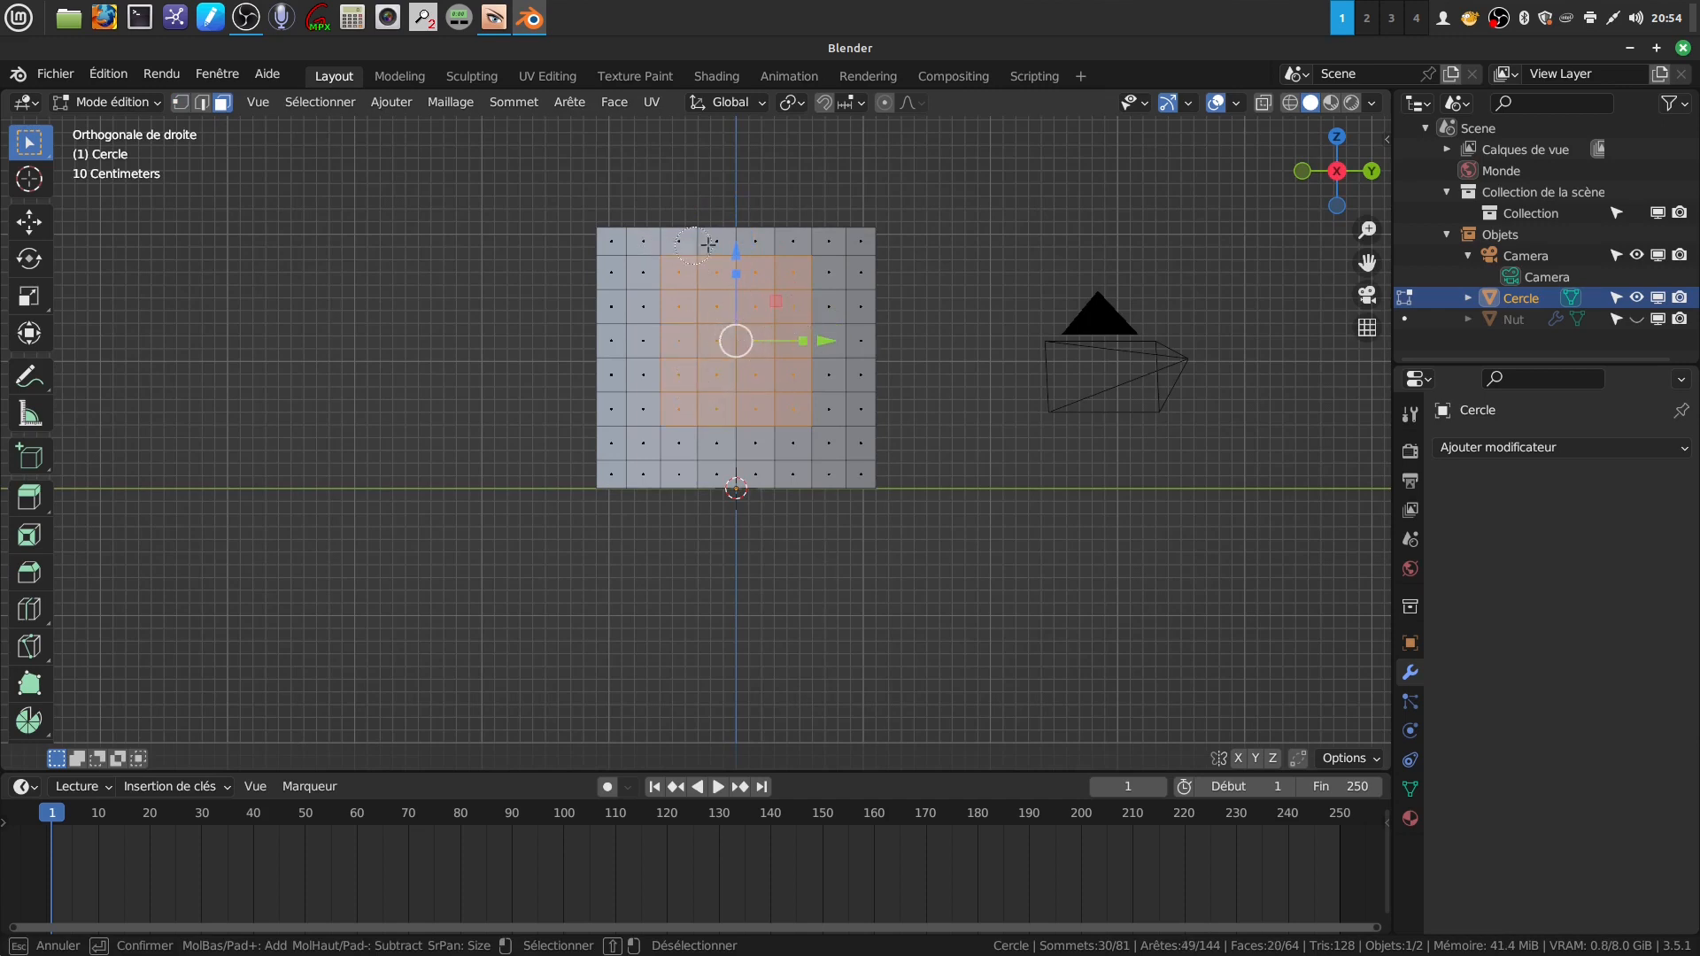
shift+drag(696, 258, 778, 258)
key(Escape)
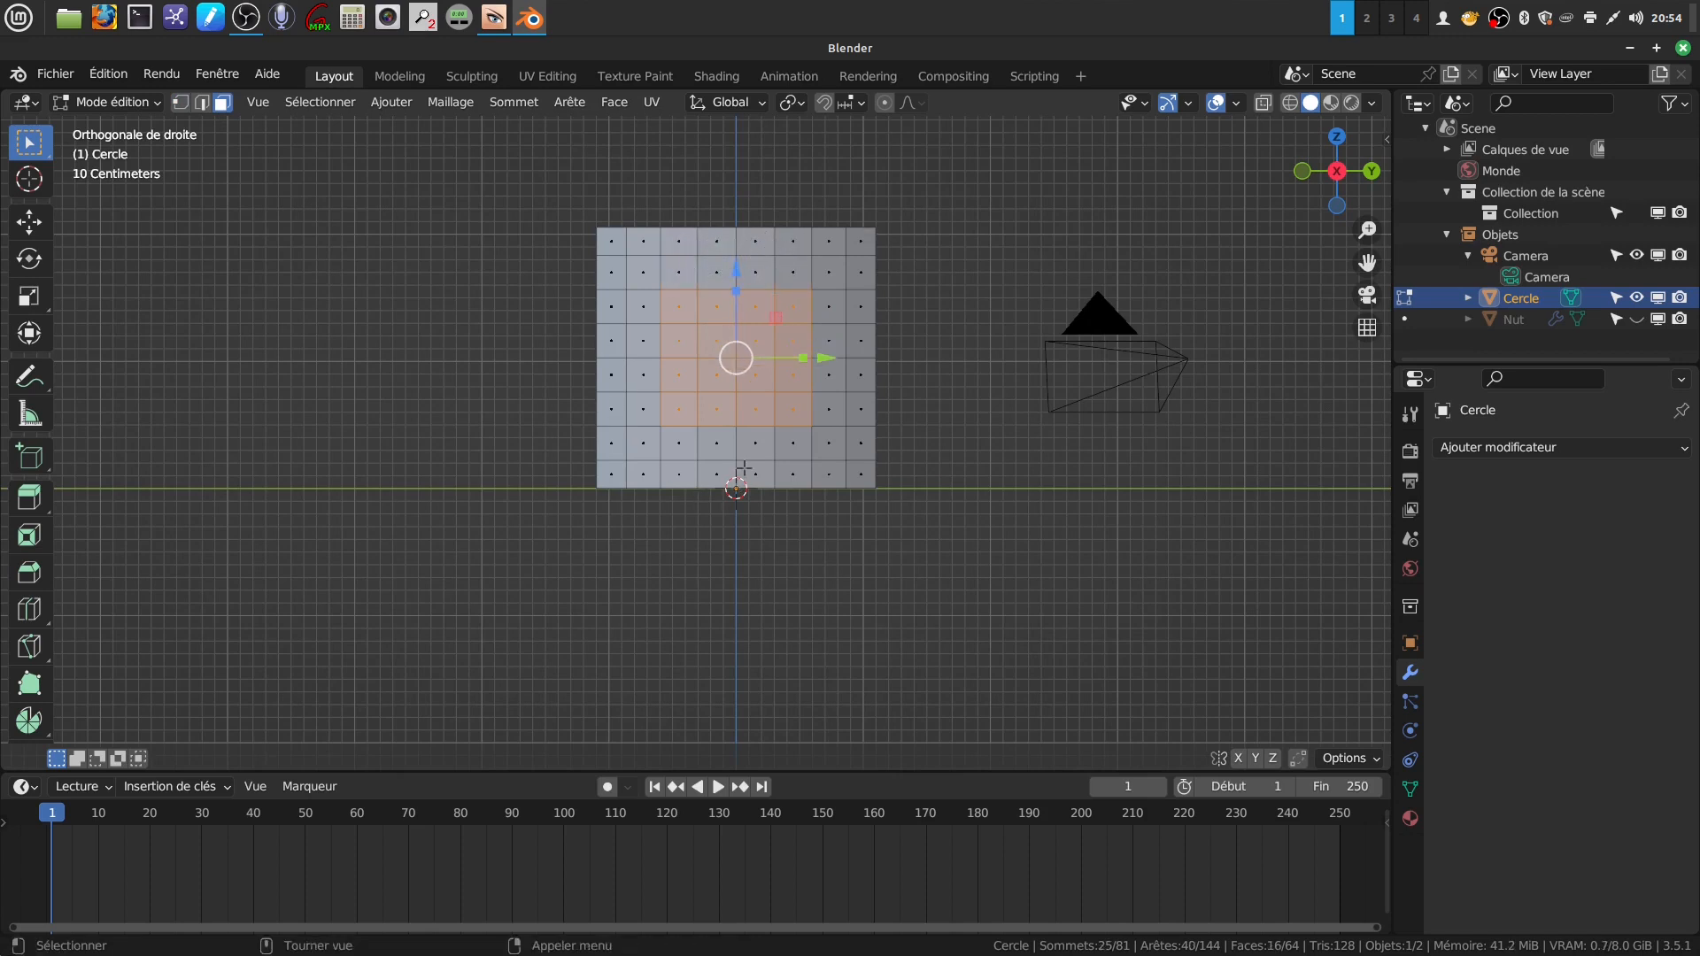
- Inset the selected faces by about 0.06 m and reshape them into a circle with LoopTools
middle_drag(757, 440, 875, 490)
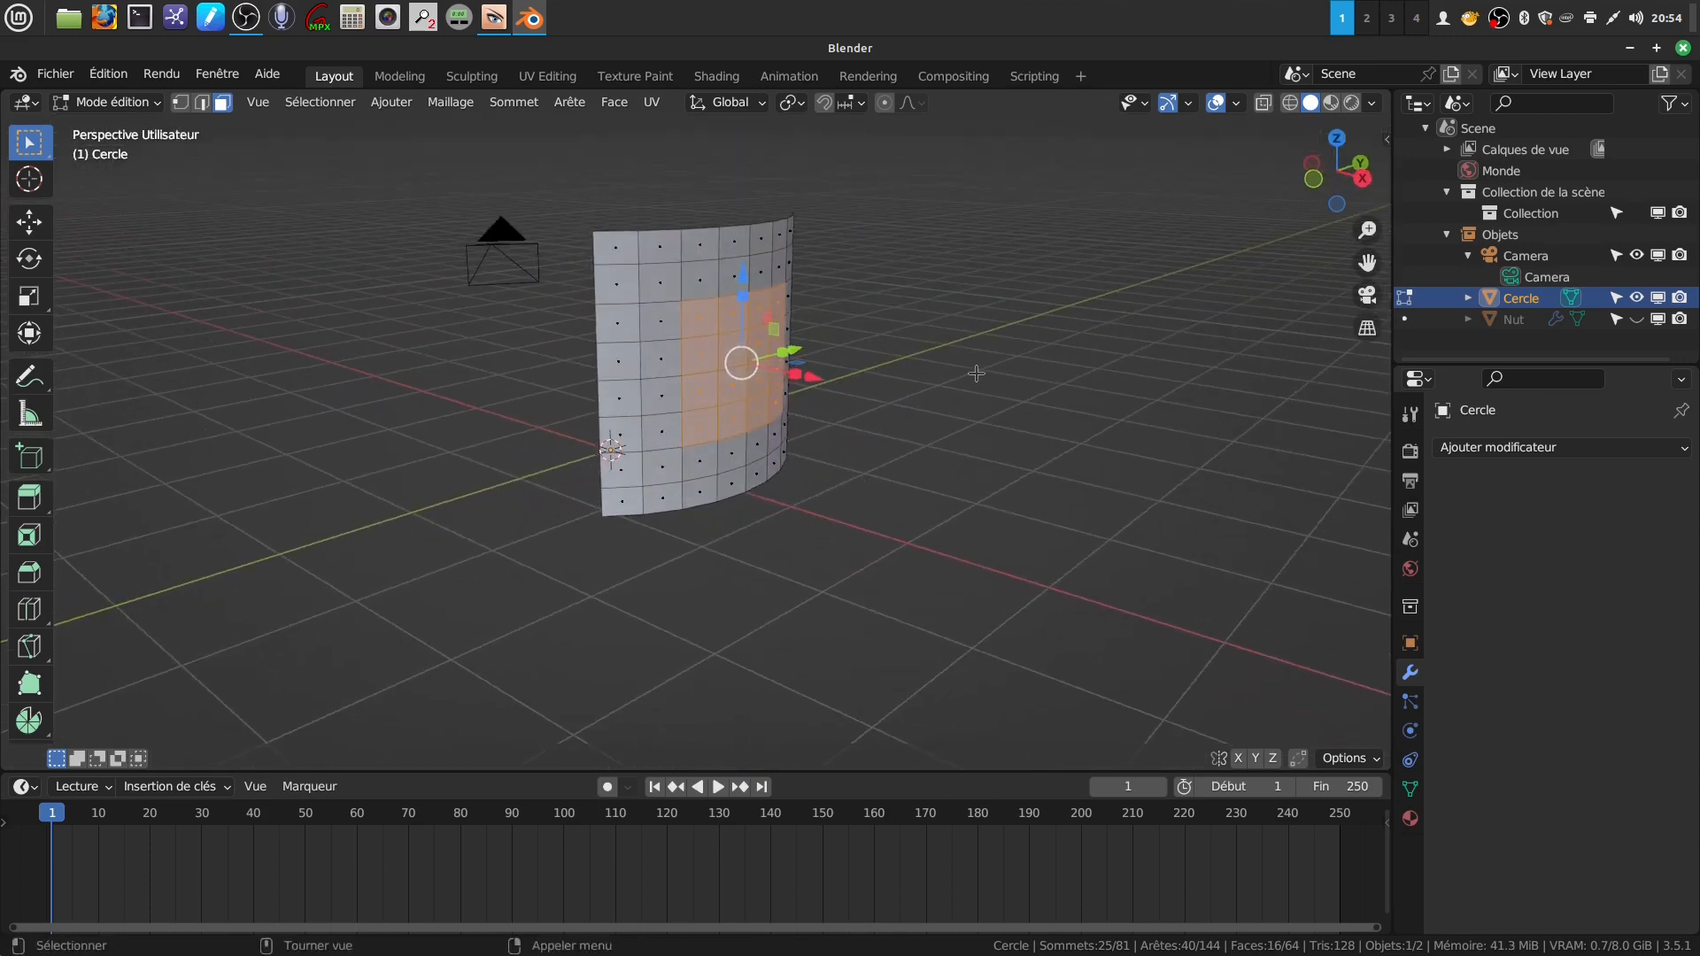
middle_drag(974, 376, 909, 400)
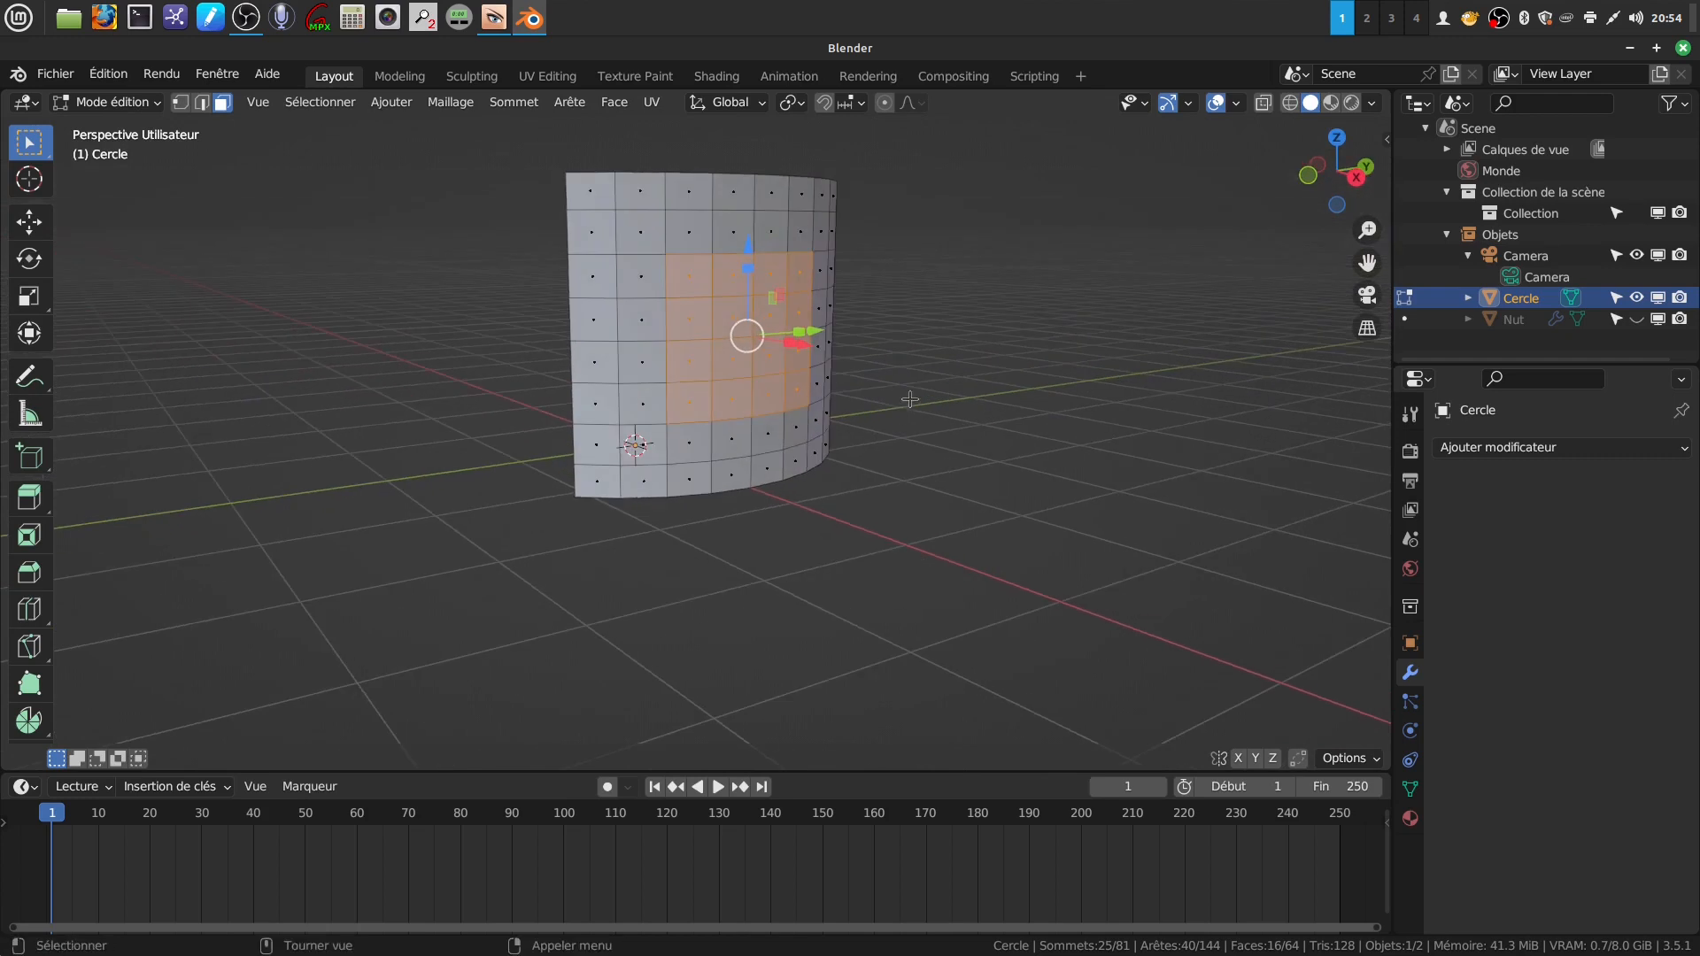
key(i)
click(1018, 381)
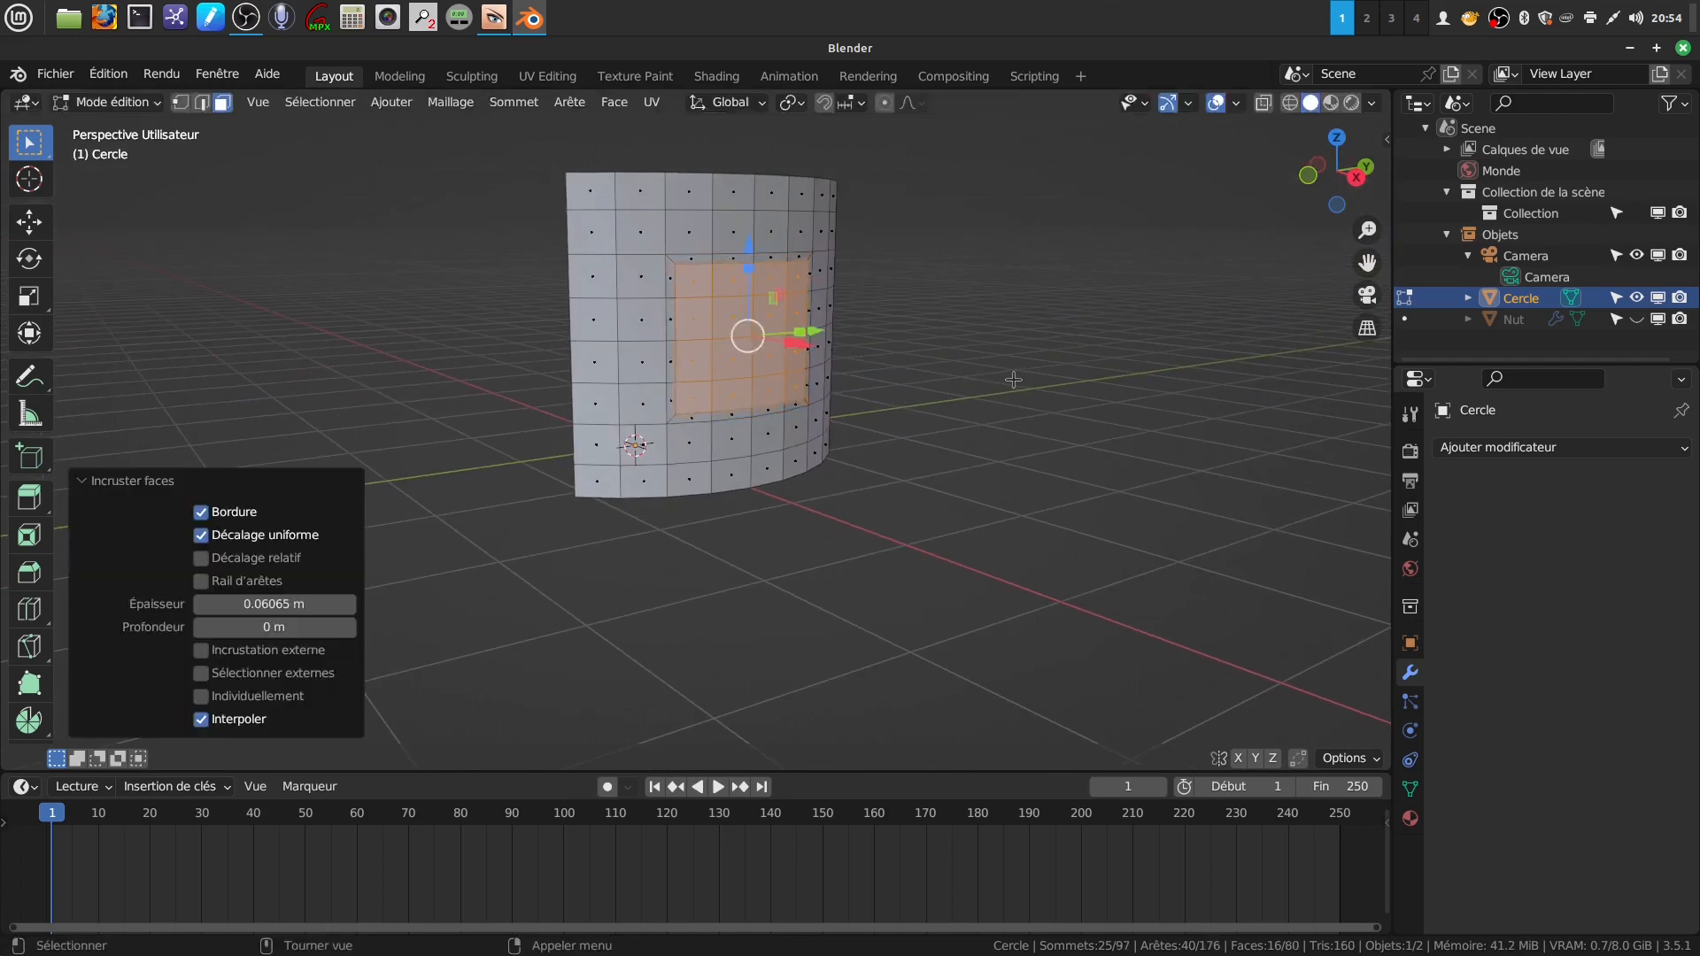
right_click(954, 292)
mouse_move(908, 315)
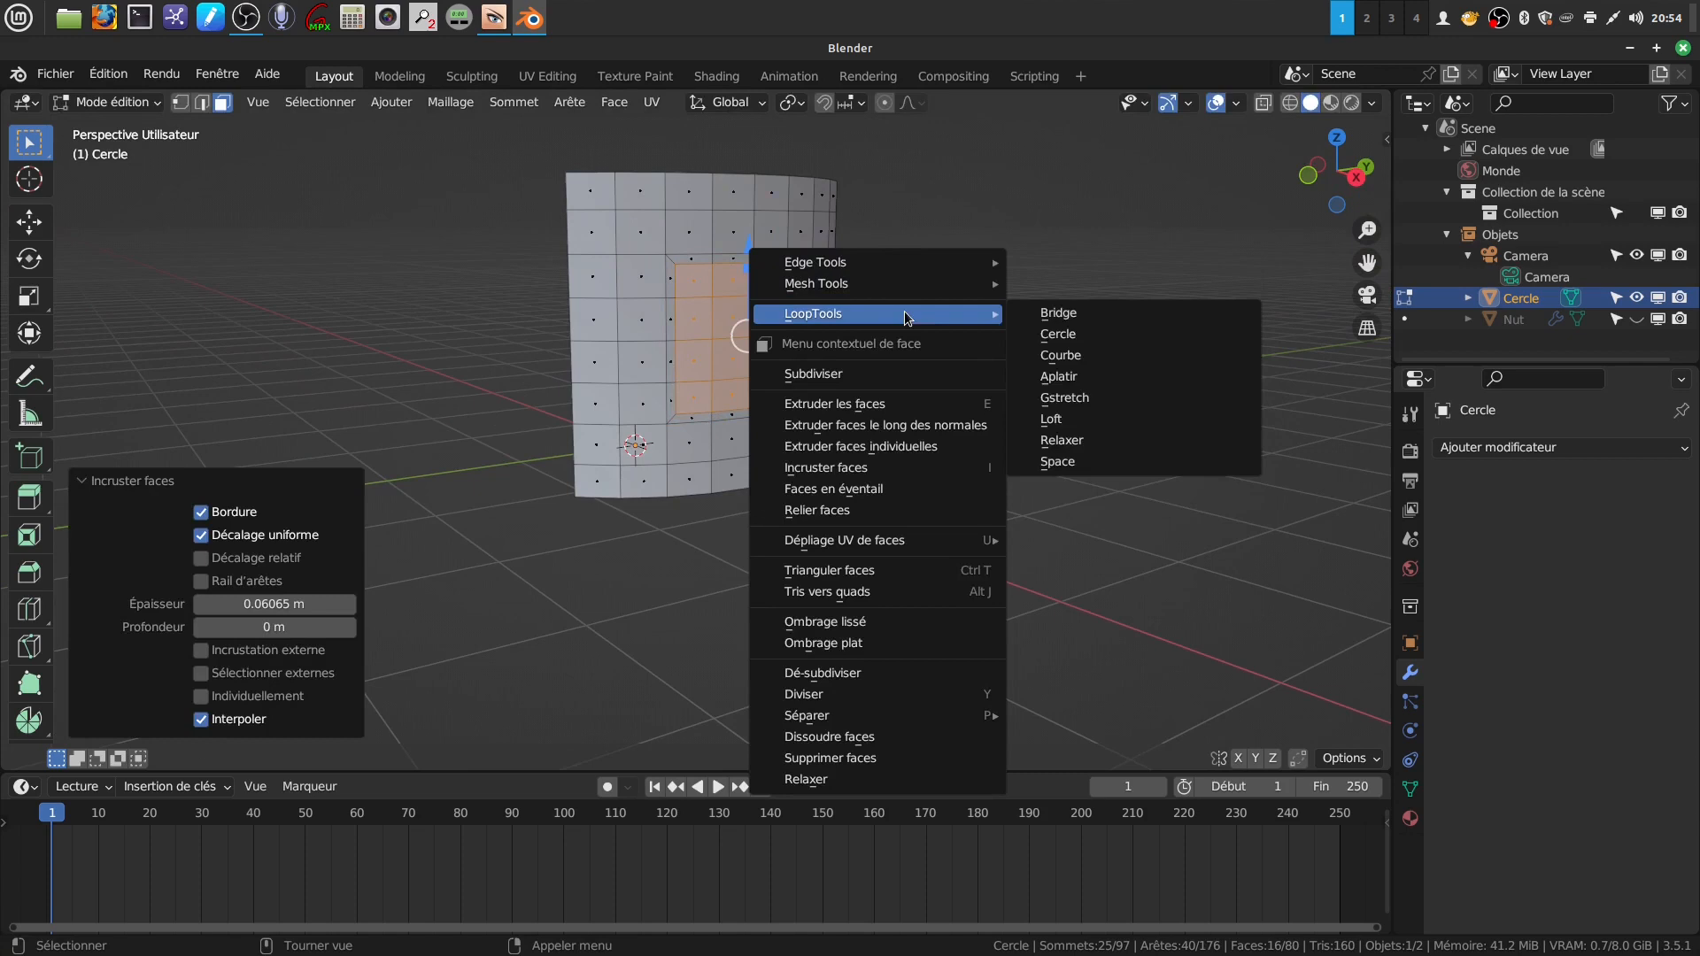
click(1067, 334)
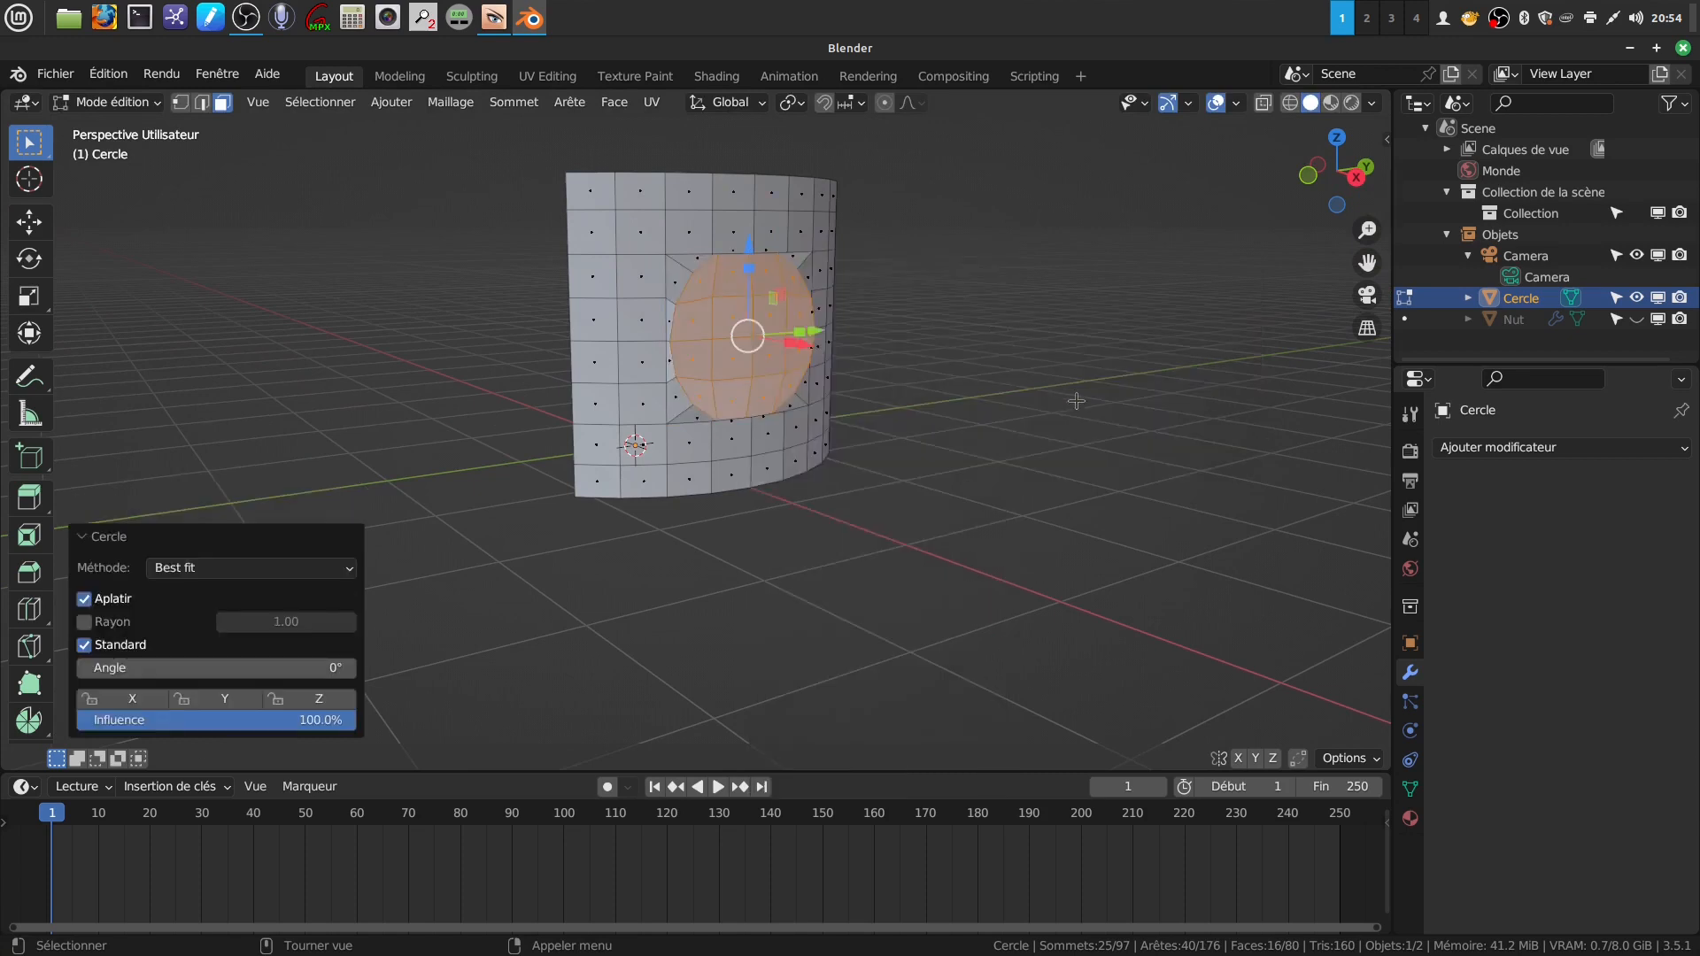
- Scale the circular face area to about 0.85 and move it outward about 0.067 m along X
key(s)
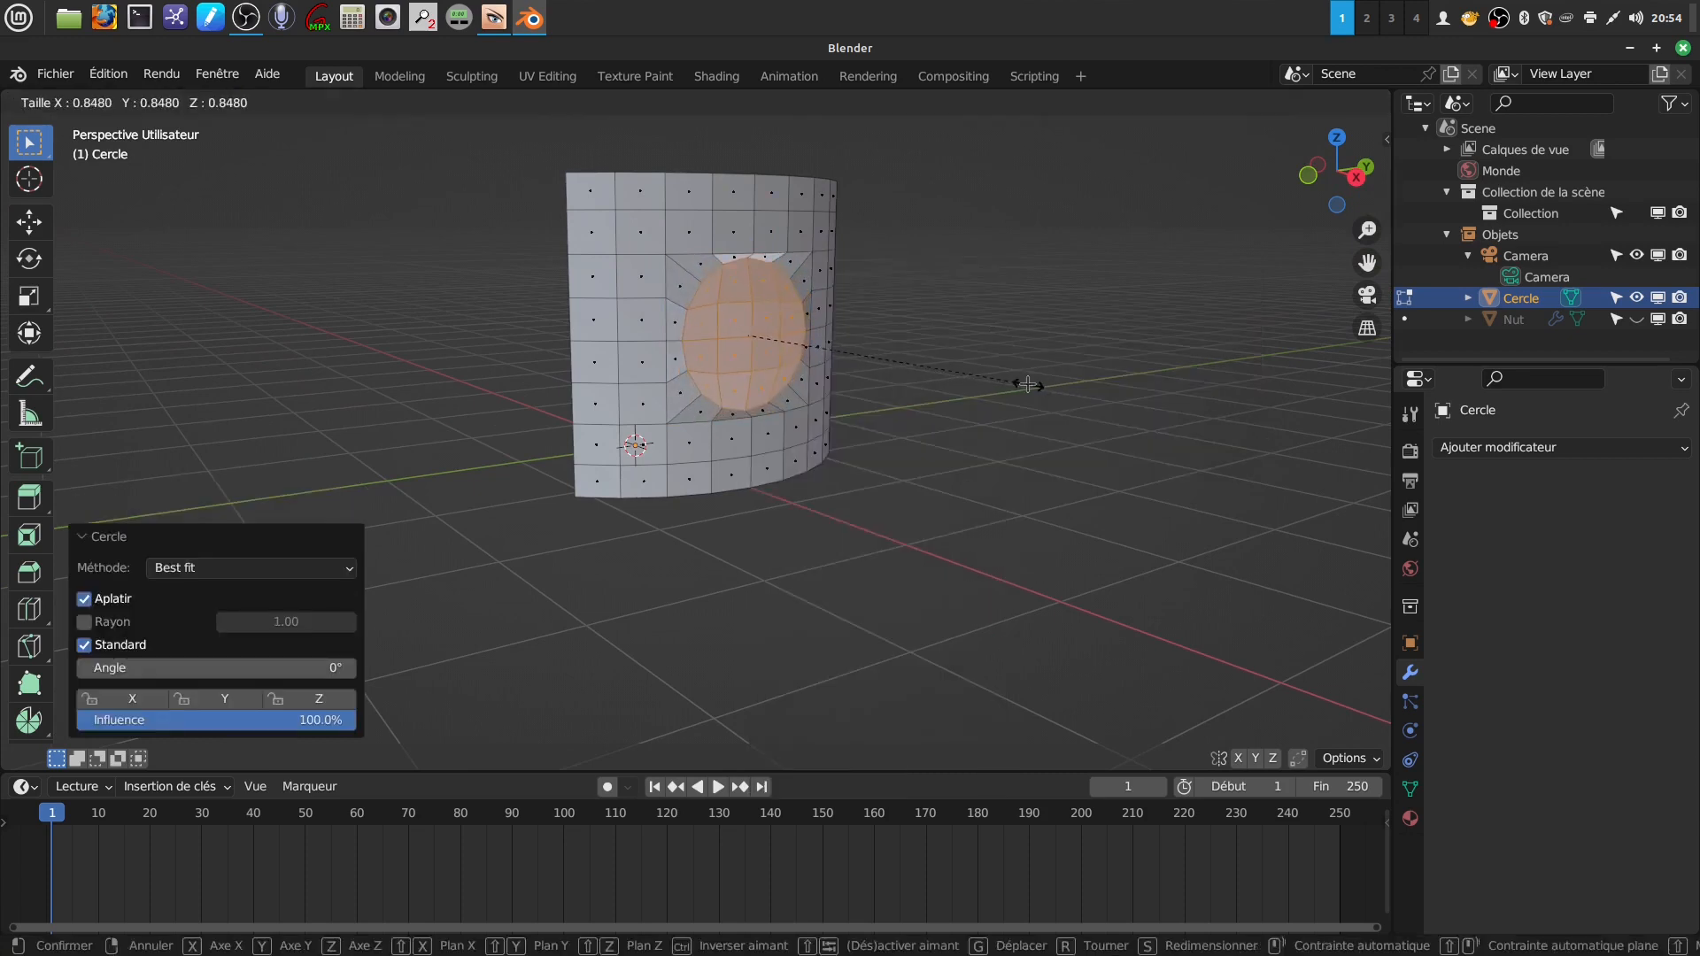
click(1028, 385)
middle_drag(761, 313, 837, 308)
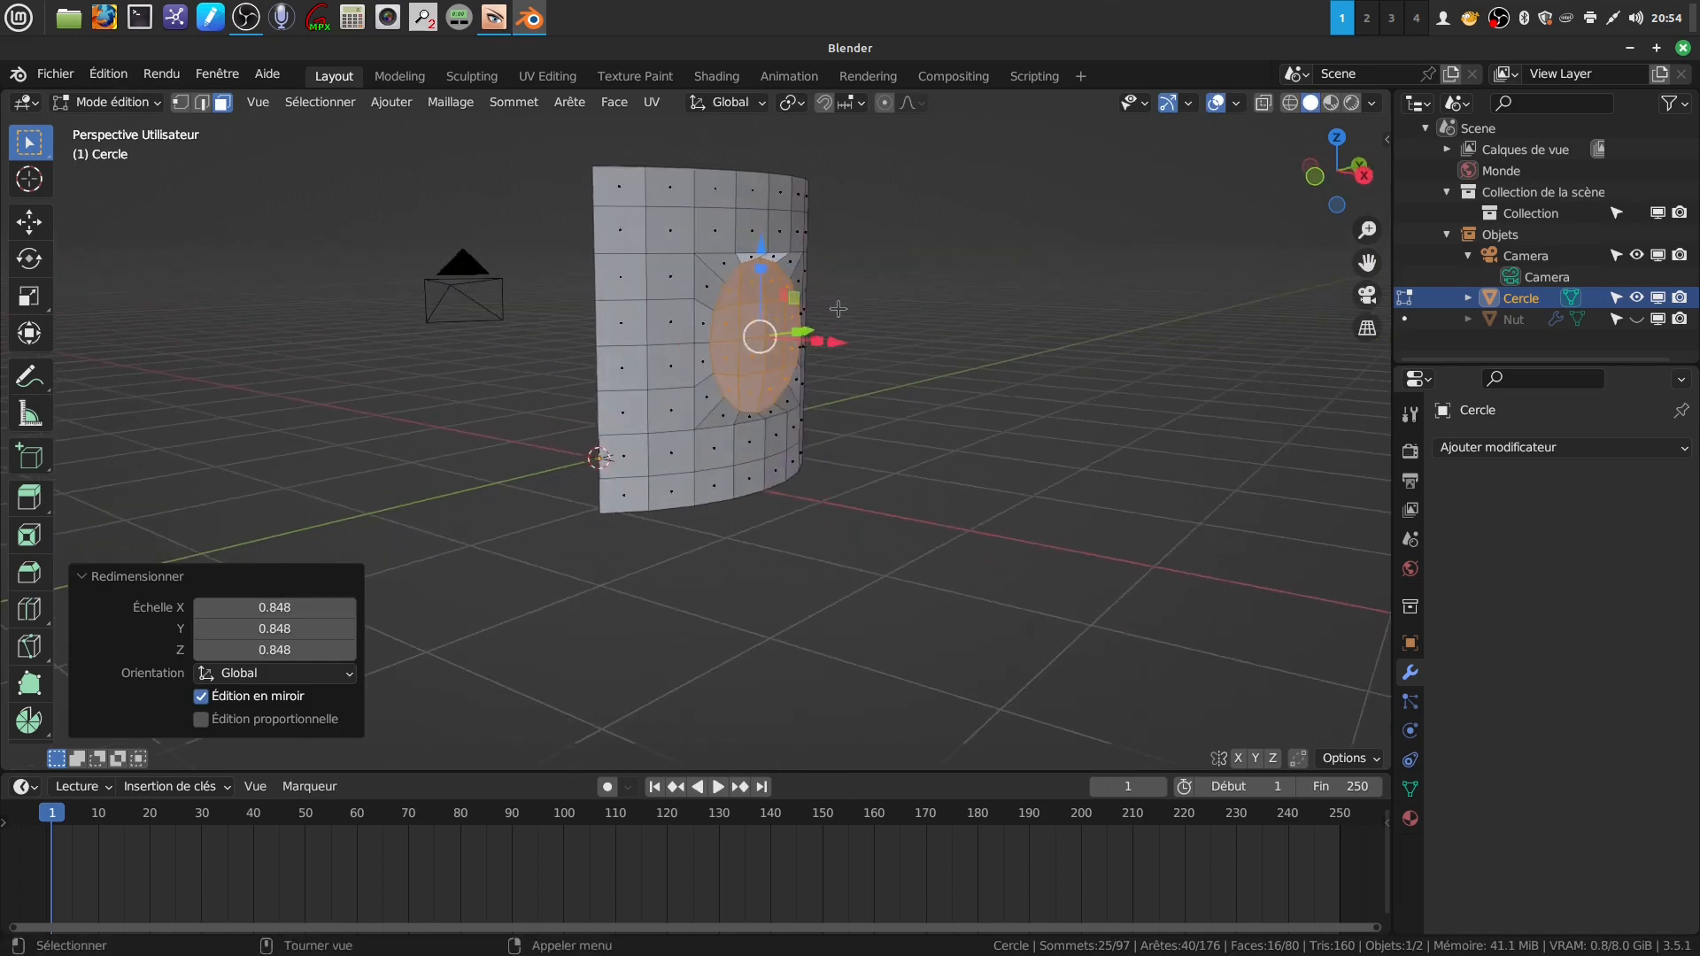
key(KP_1)
scroll(839, 284, up, 2)
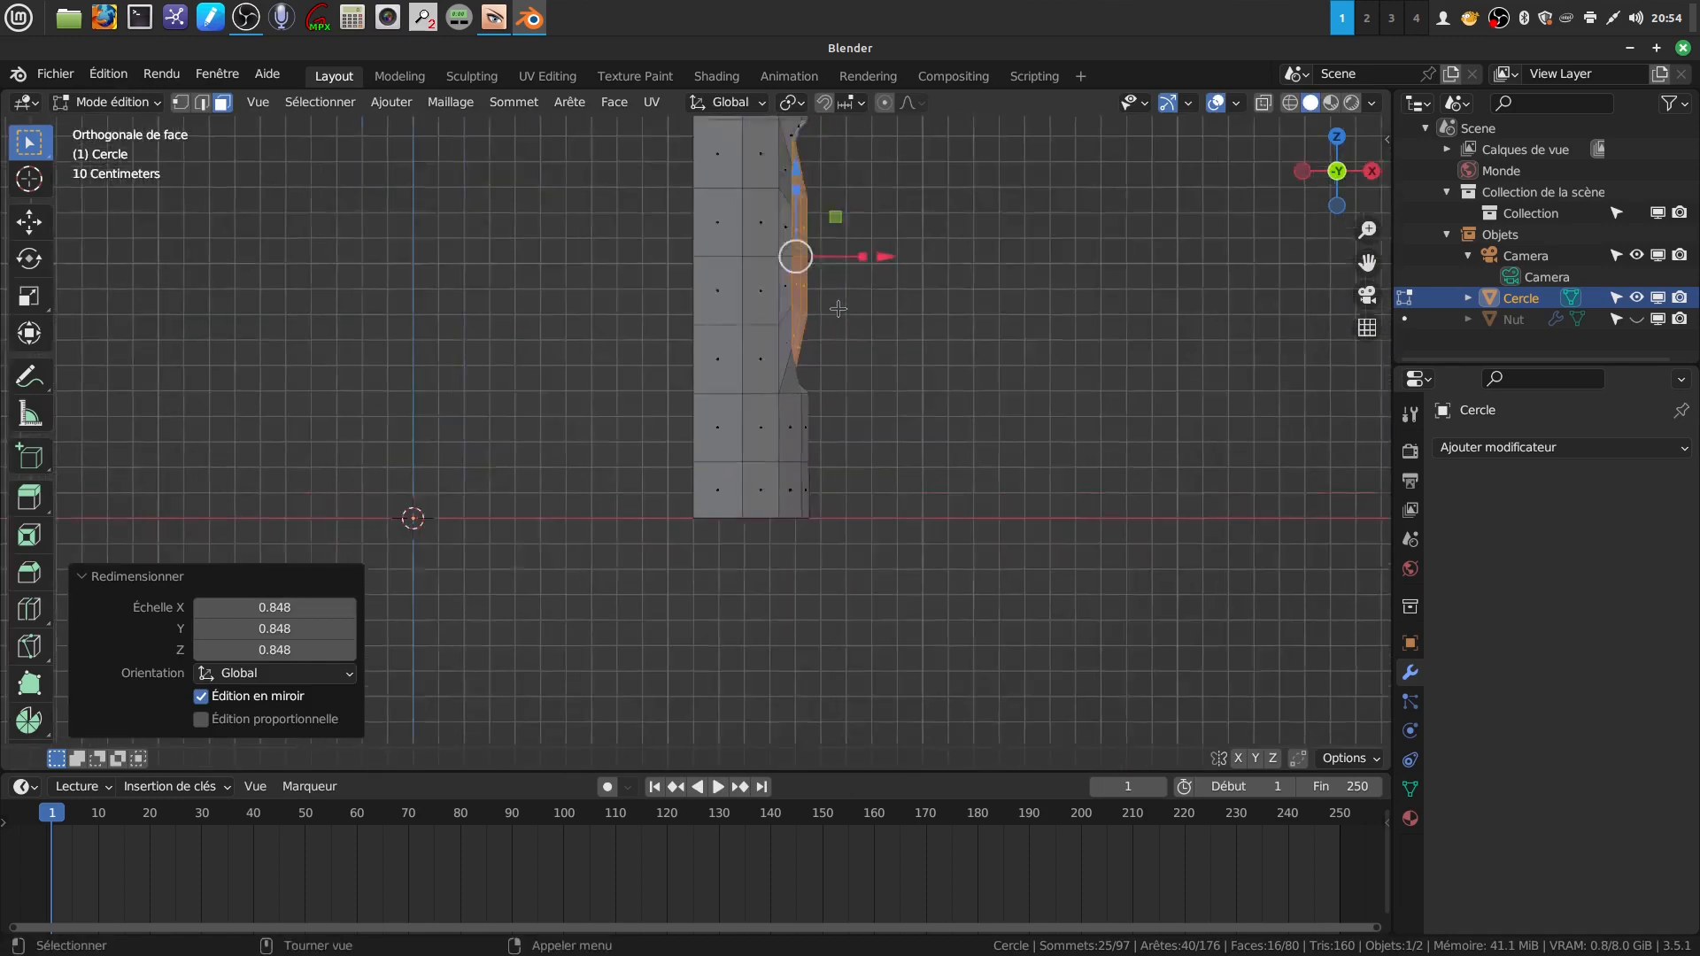
drag(870, 288, 886, 285)
shift+middle_drag(862, 364, 683, 497)
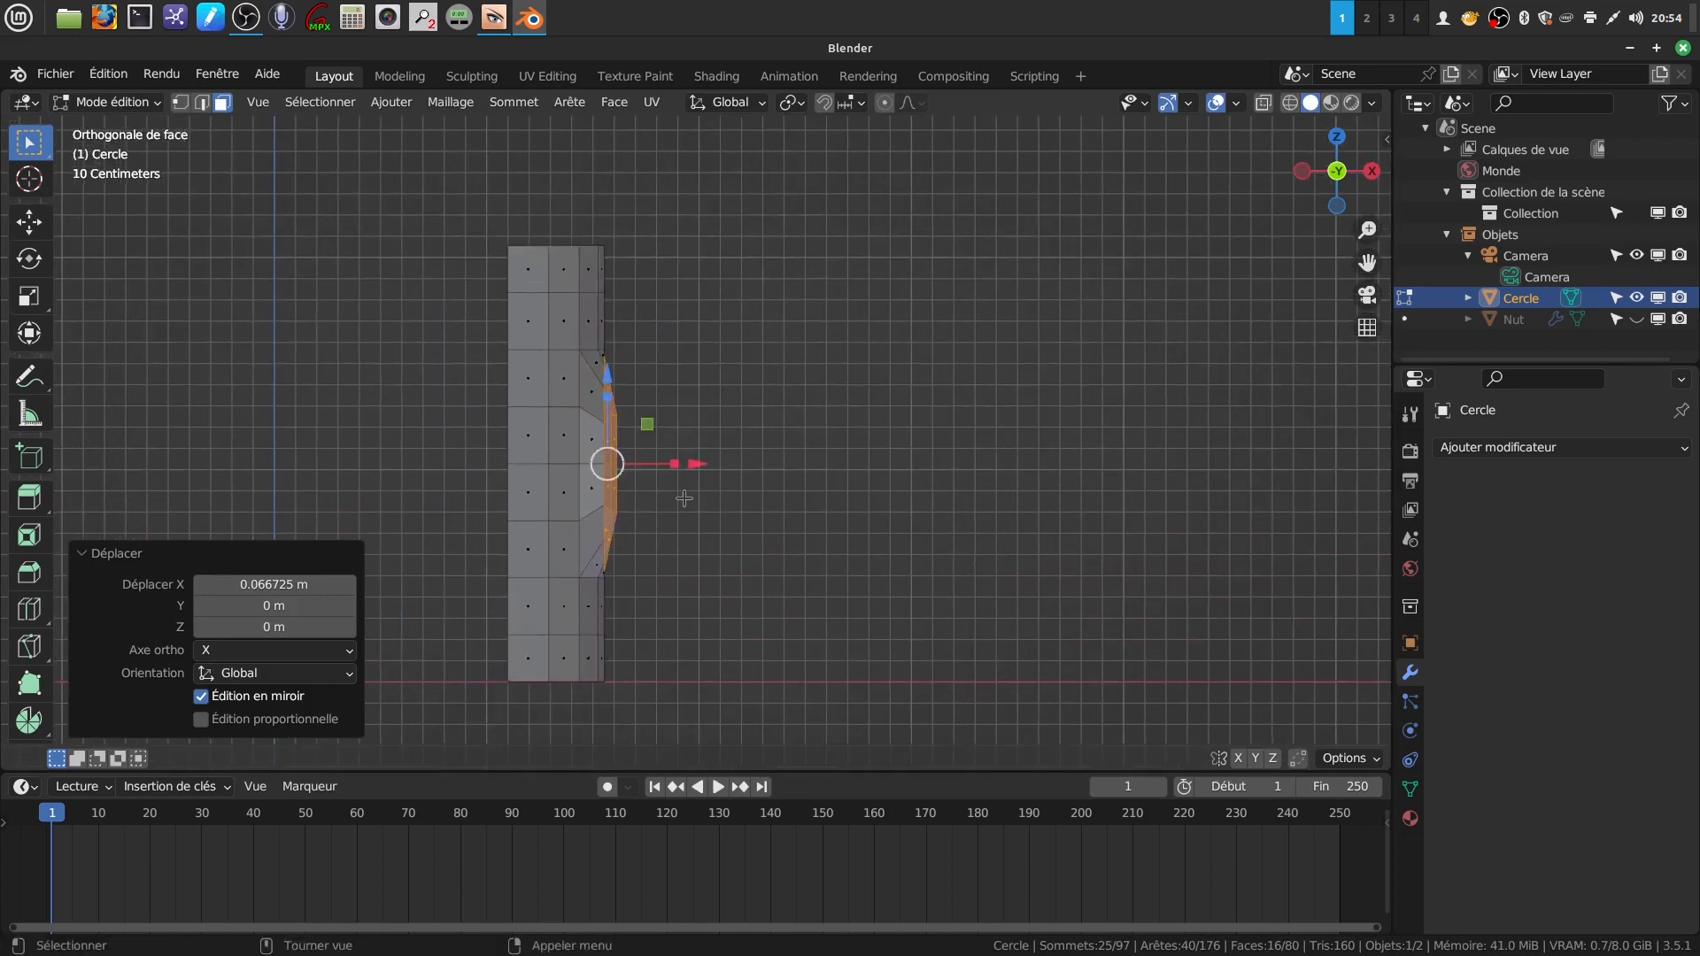
- Extrude the circular faces outward along X into a short collar about 0.09 m deep
key(e)
right_click(722, 521)
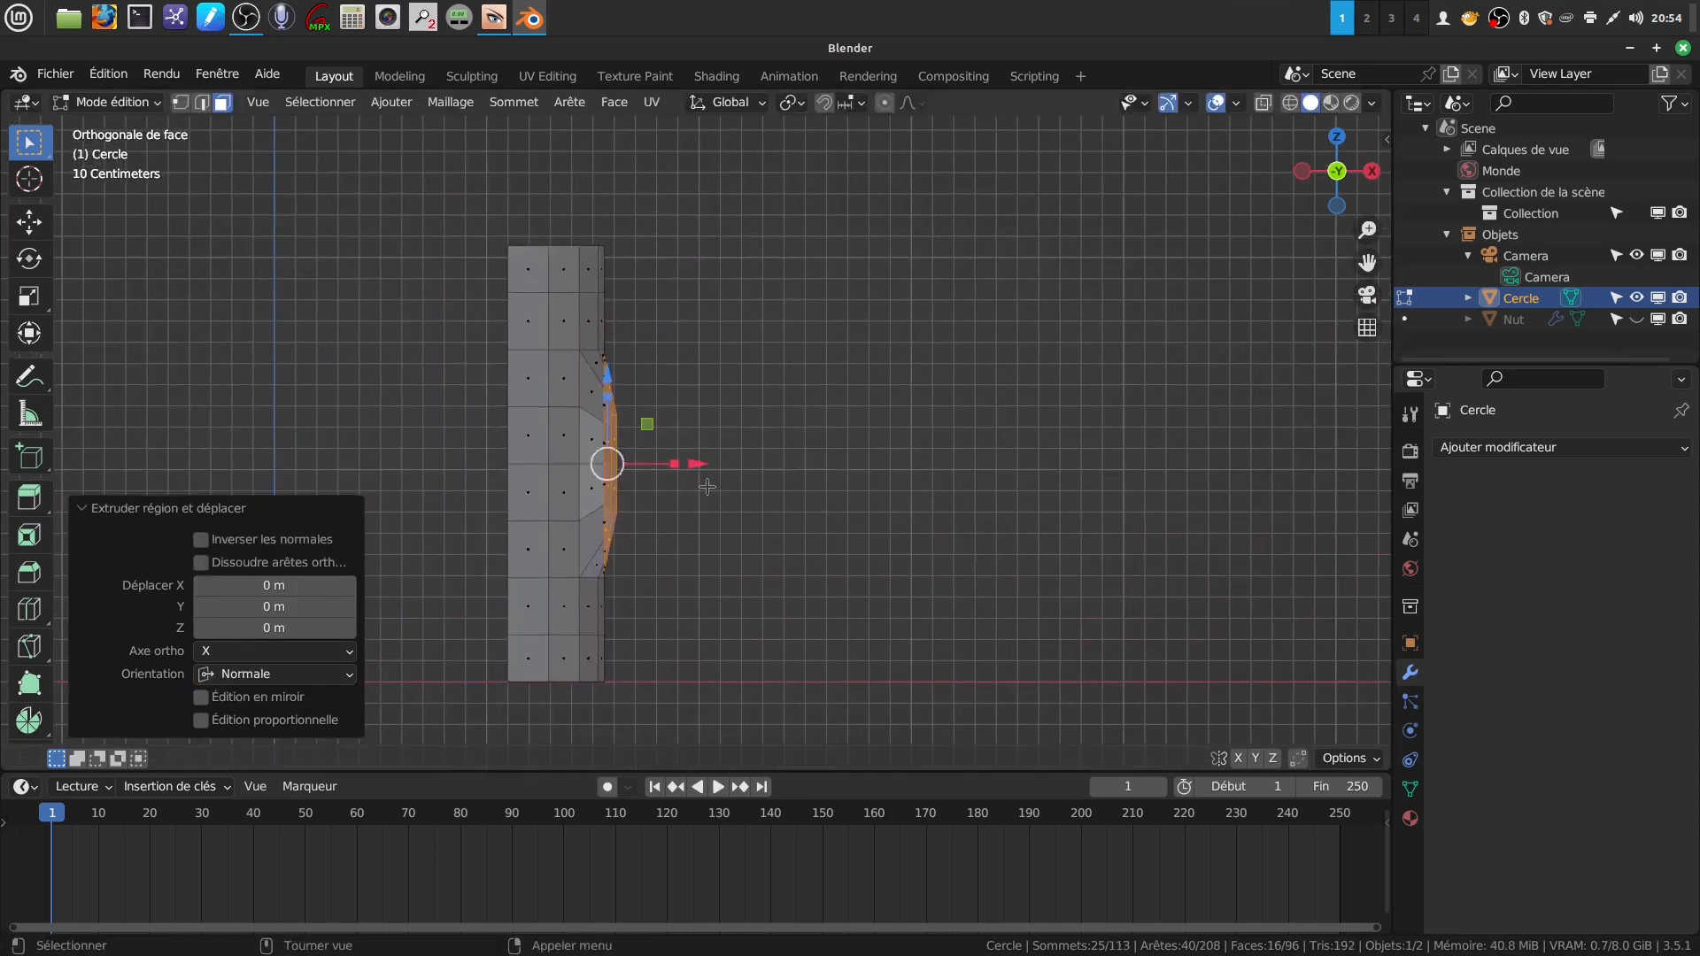
drag(696, 465, 1075, 464)
scroll(1037, 522, down, 4)
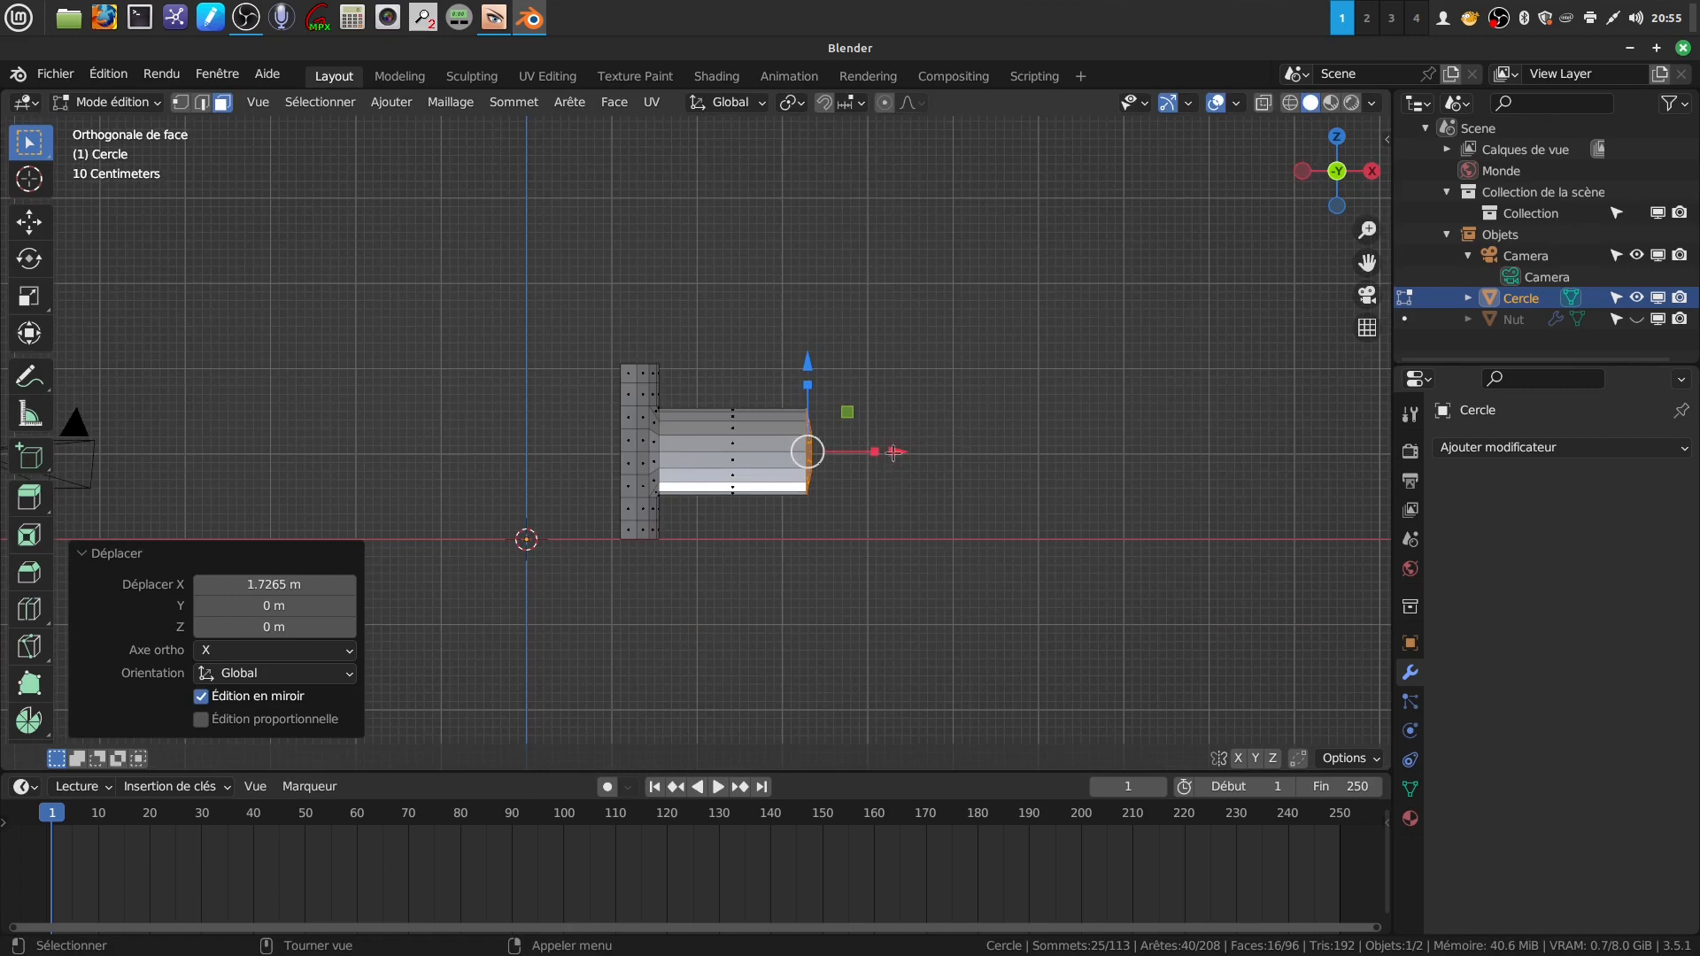
drag(895, 454, 755, 442)
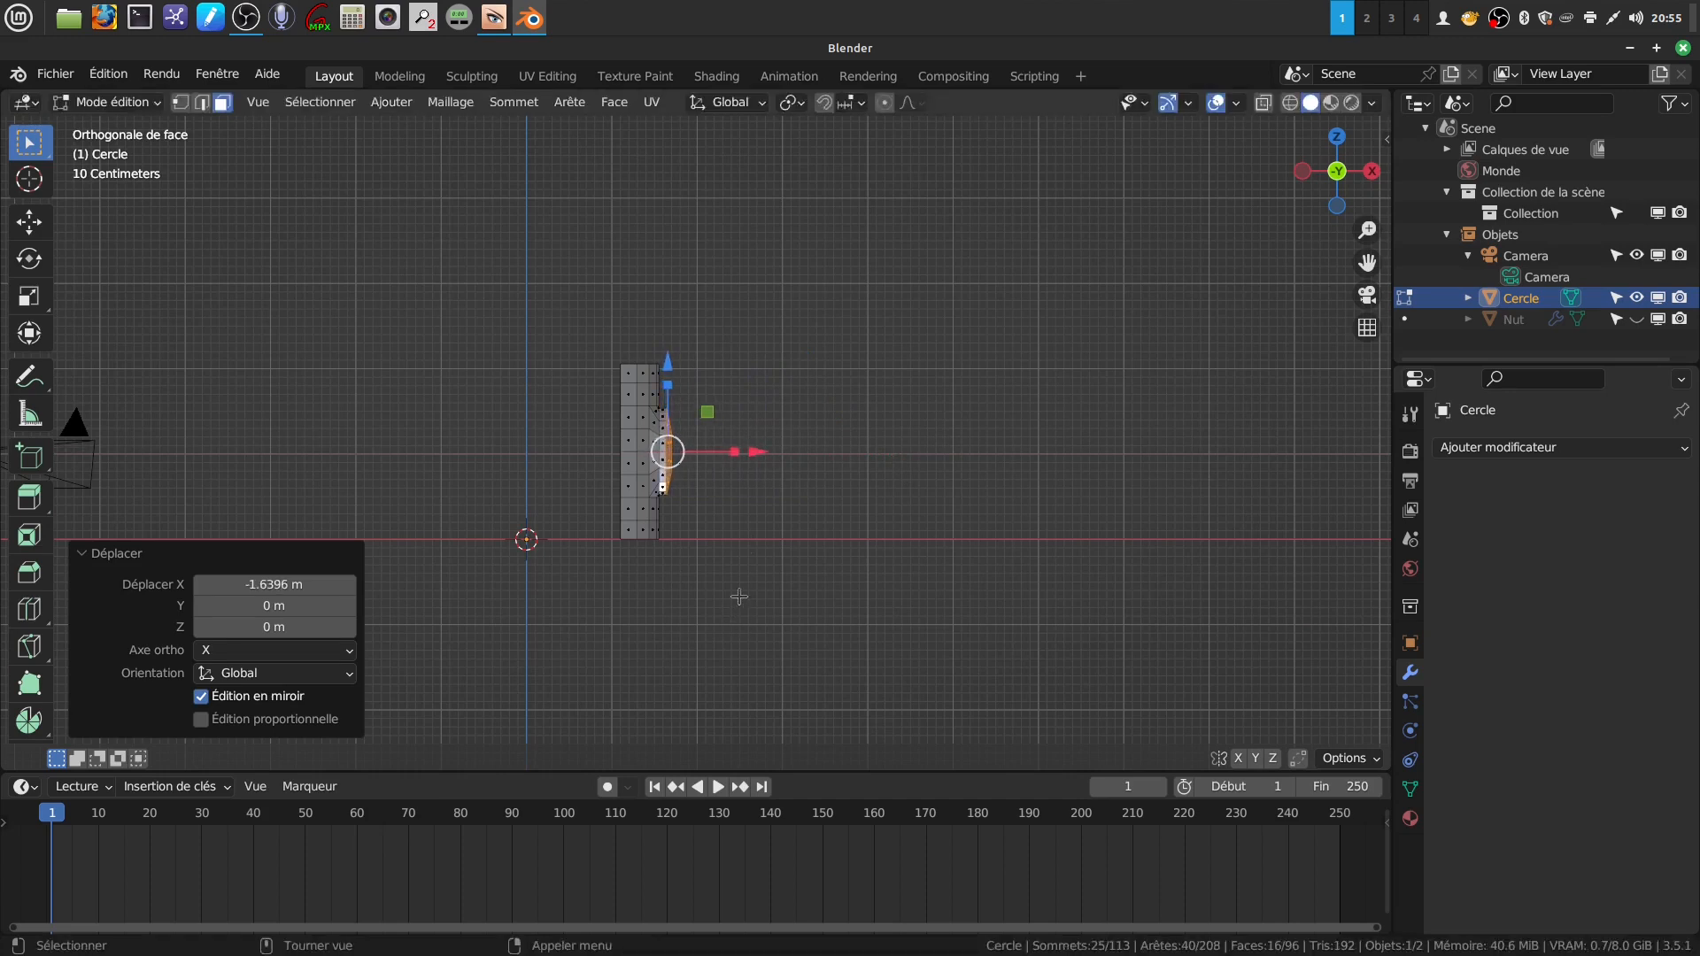
scroll(727, 531, up, 3)
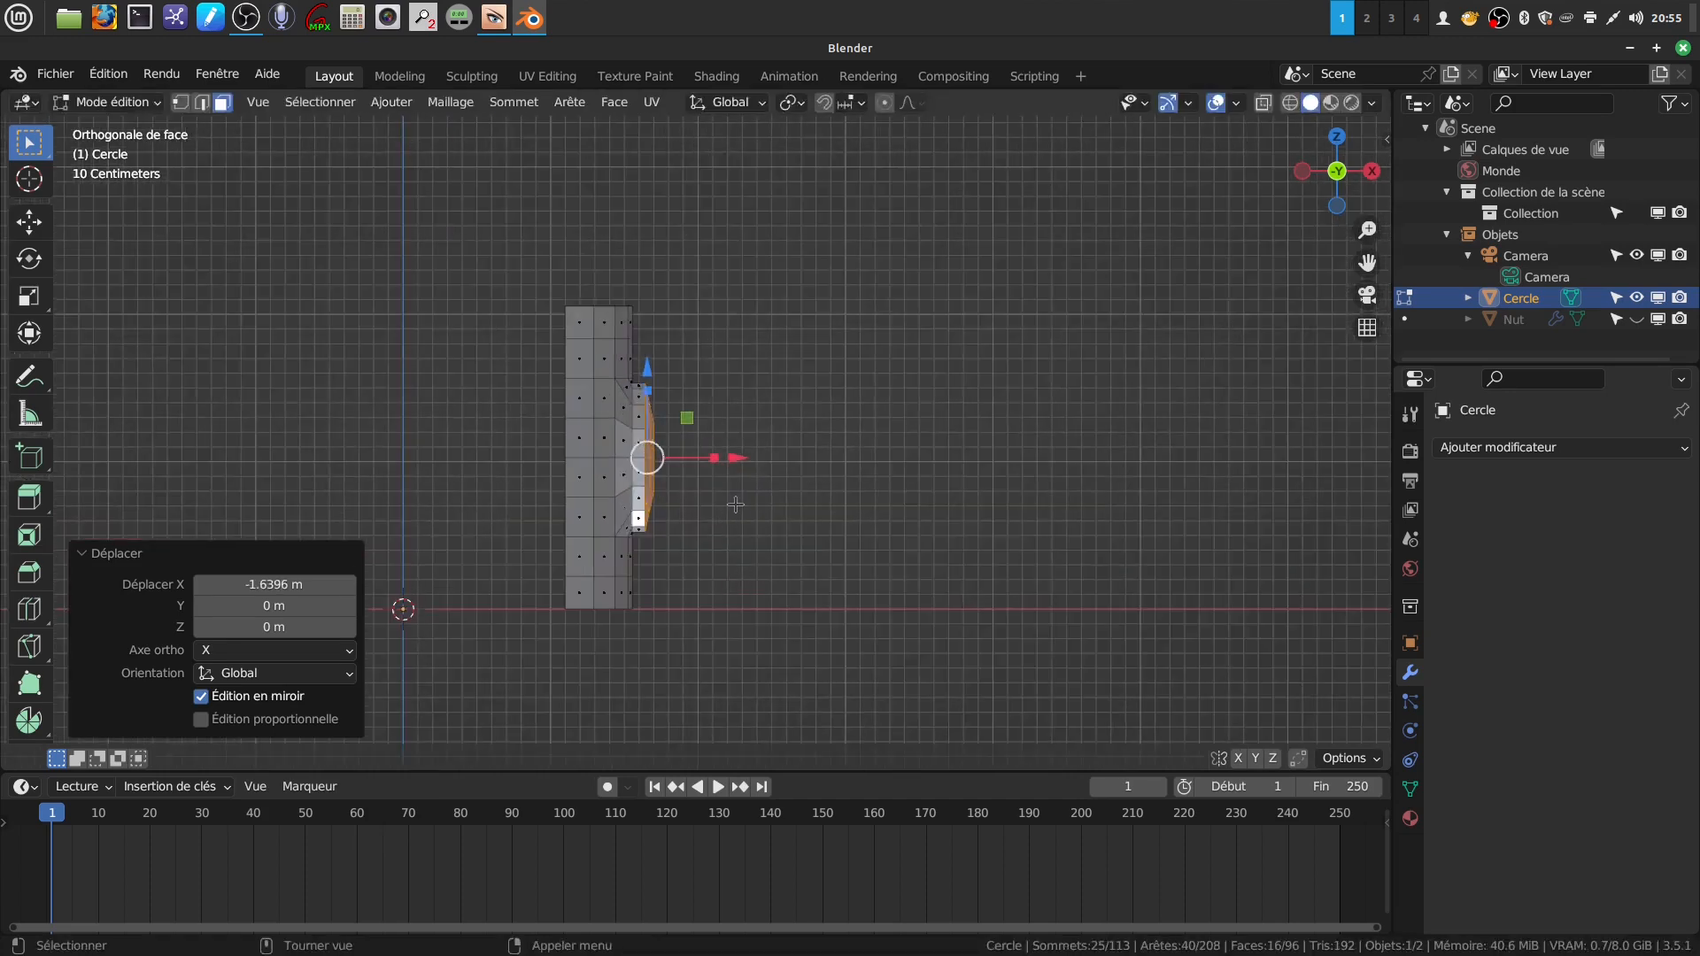
- Flatten the collar's front faces with a scale of 0 along X and dissolve them into a single face
key(s)
key(x)
key(0)
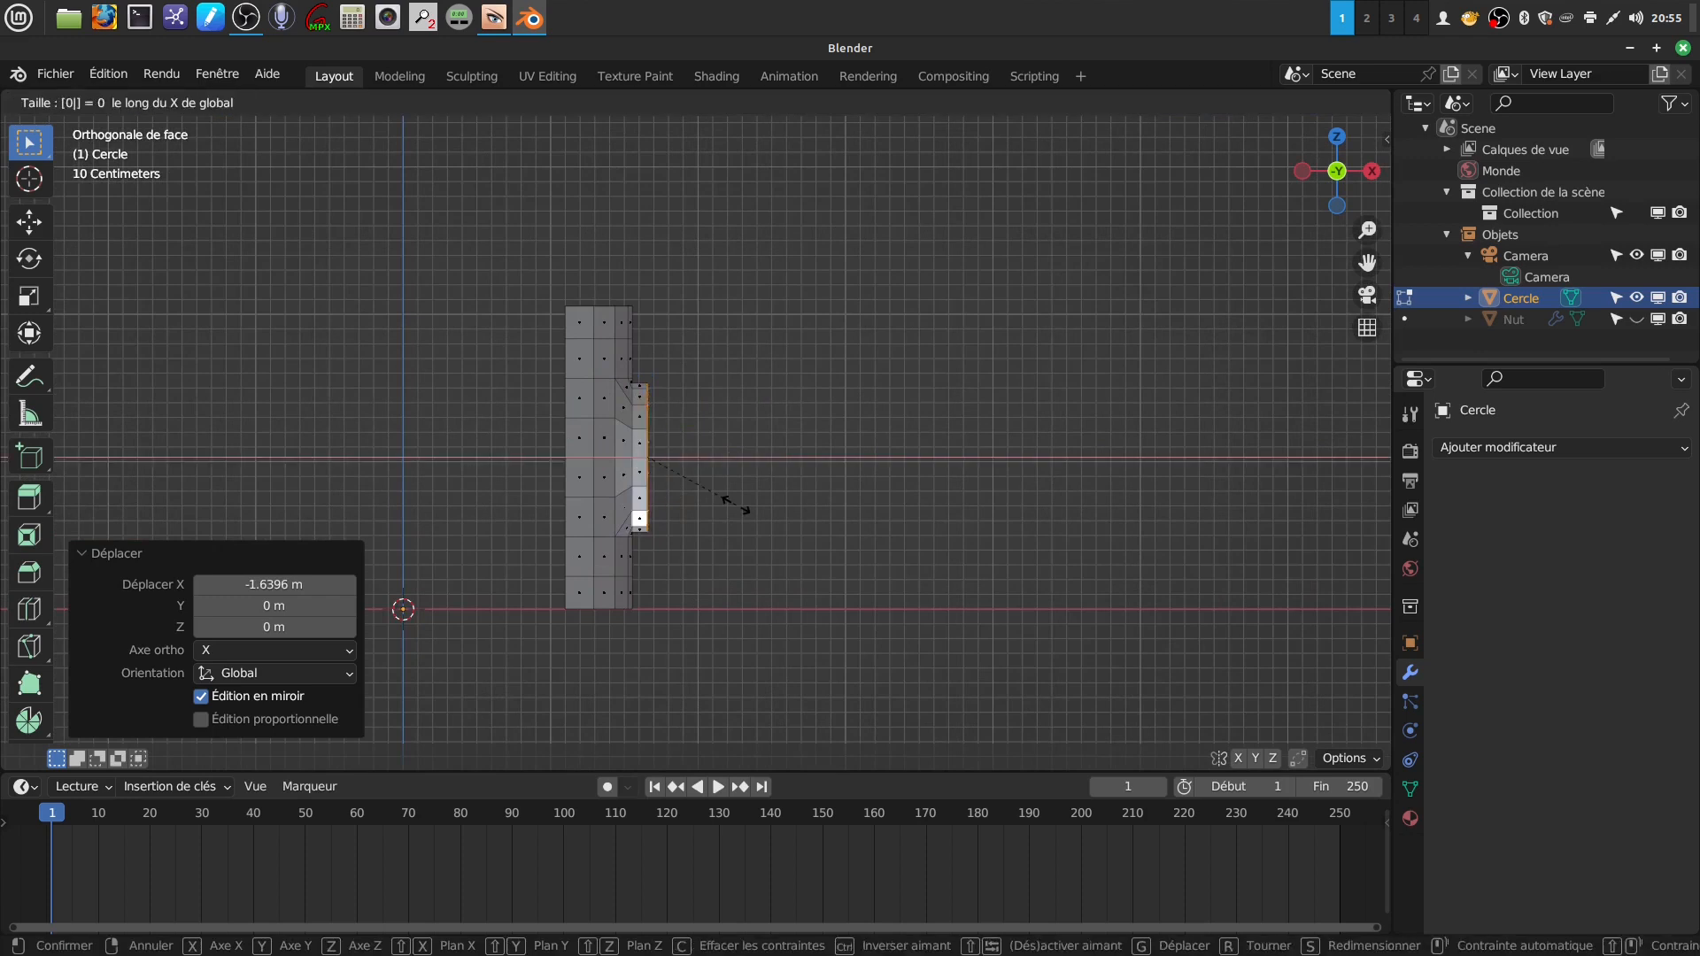
key(Return)
middle_drag(729, 443, 705, 546)
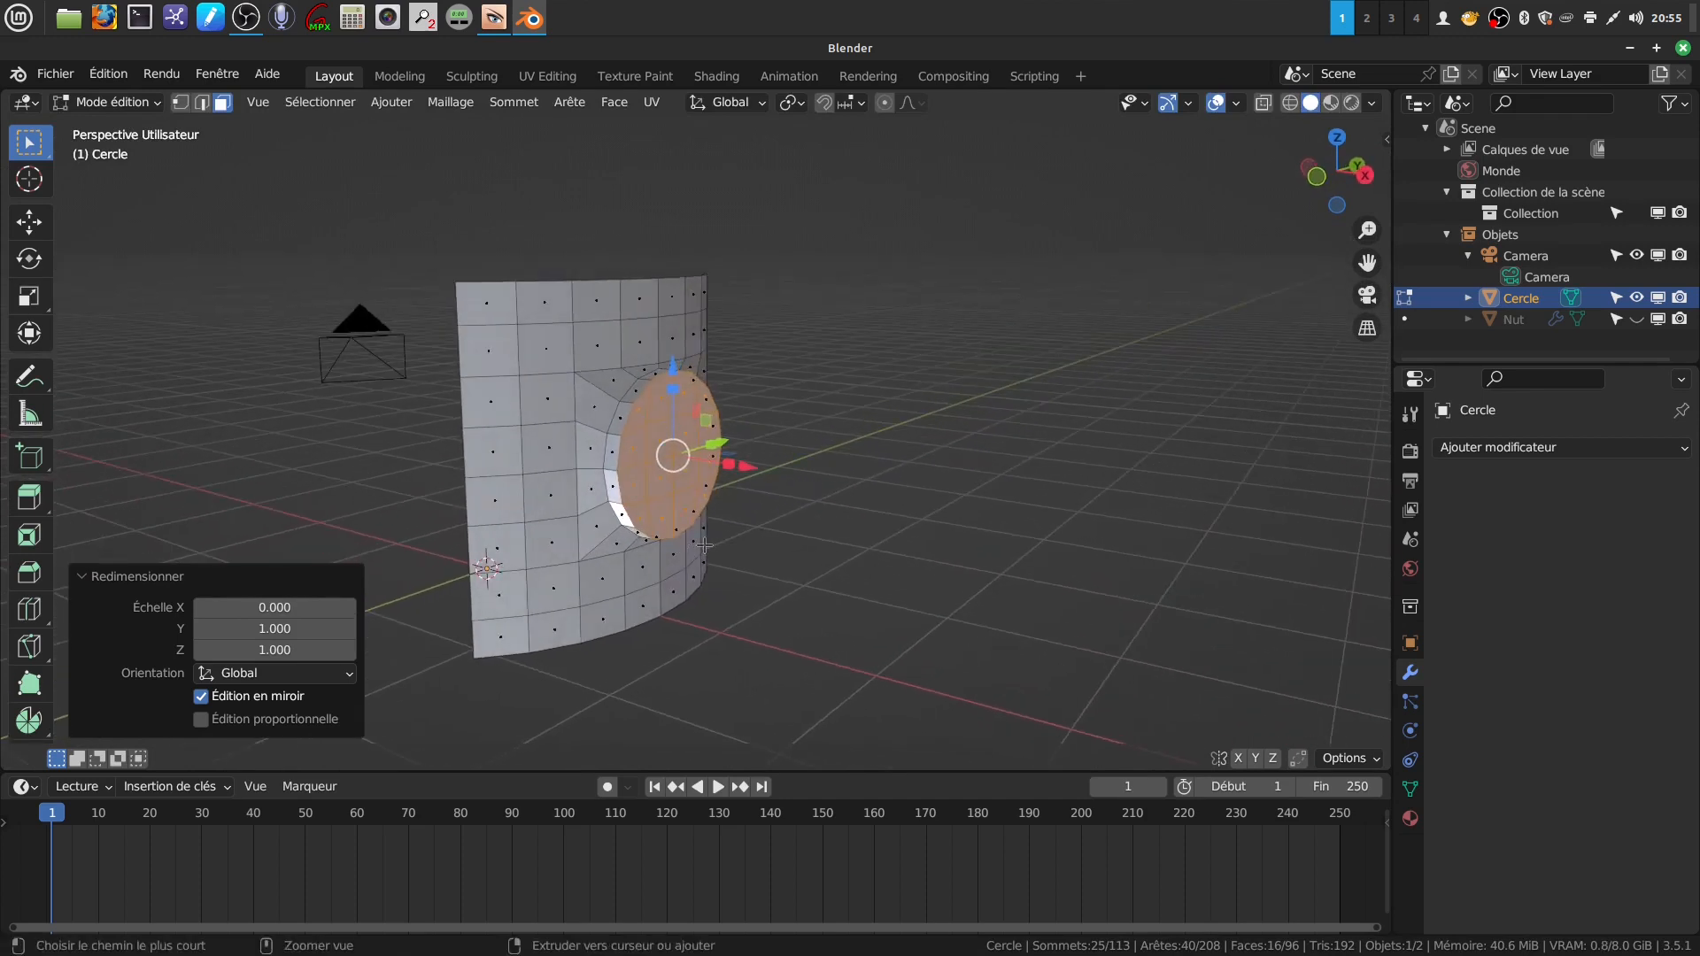
key(ctrl+x)
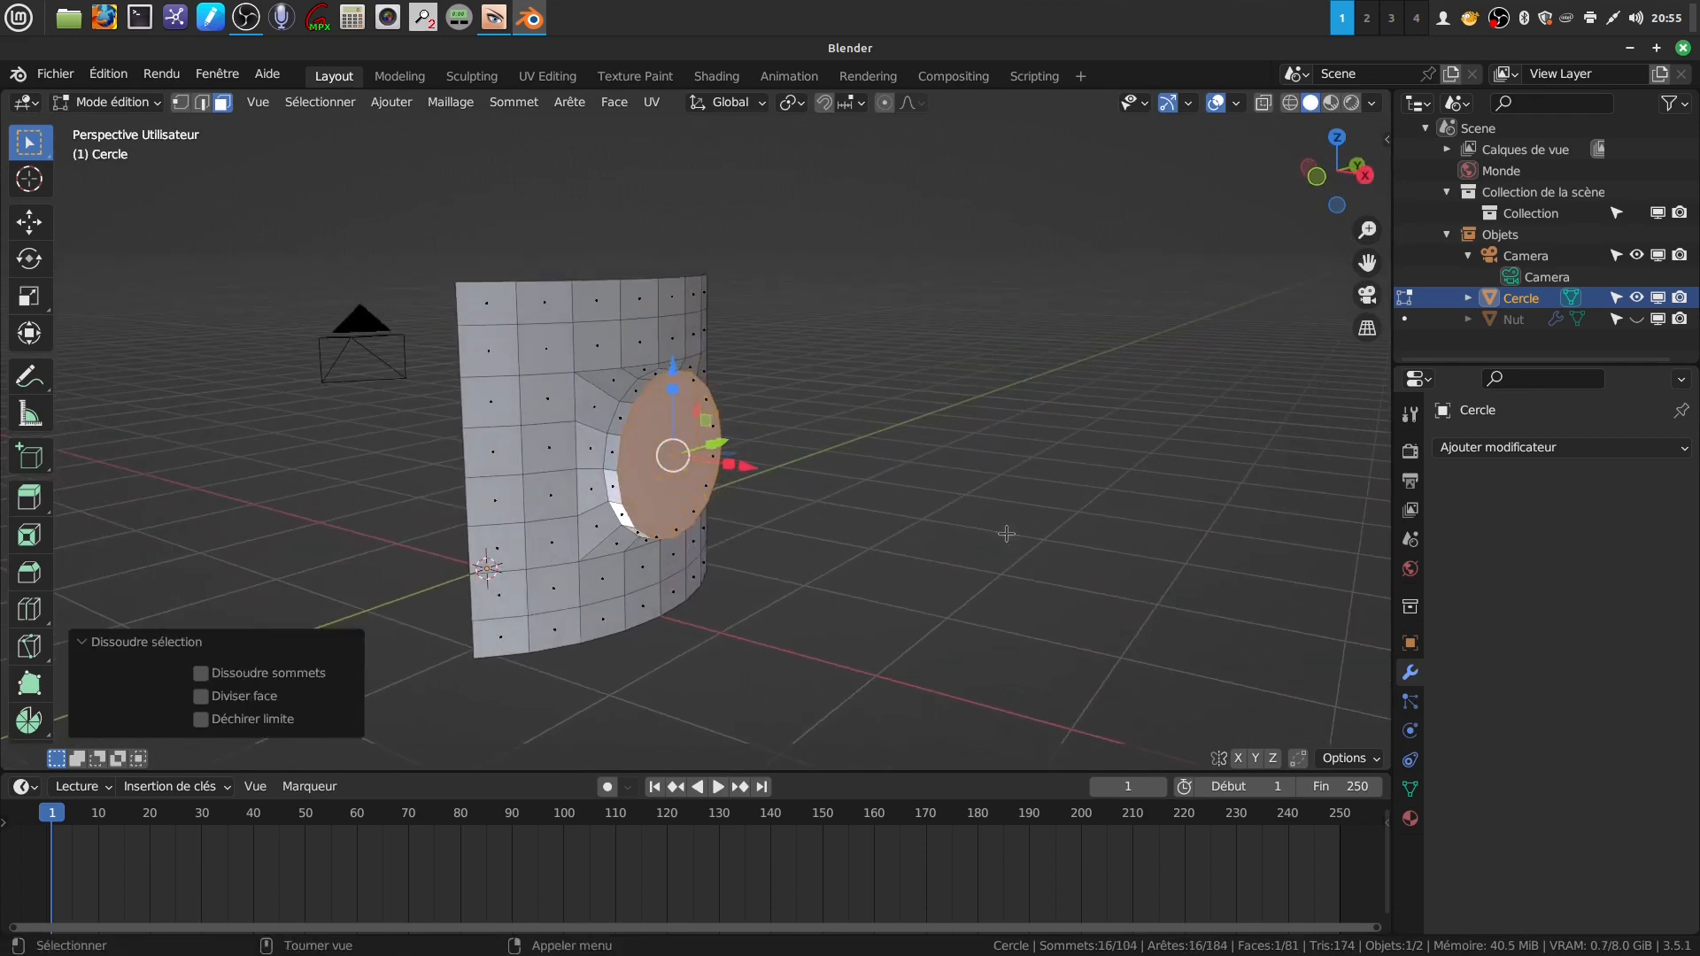
middle_drag(1005, 533, 837, 512)
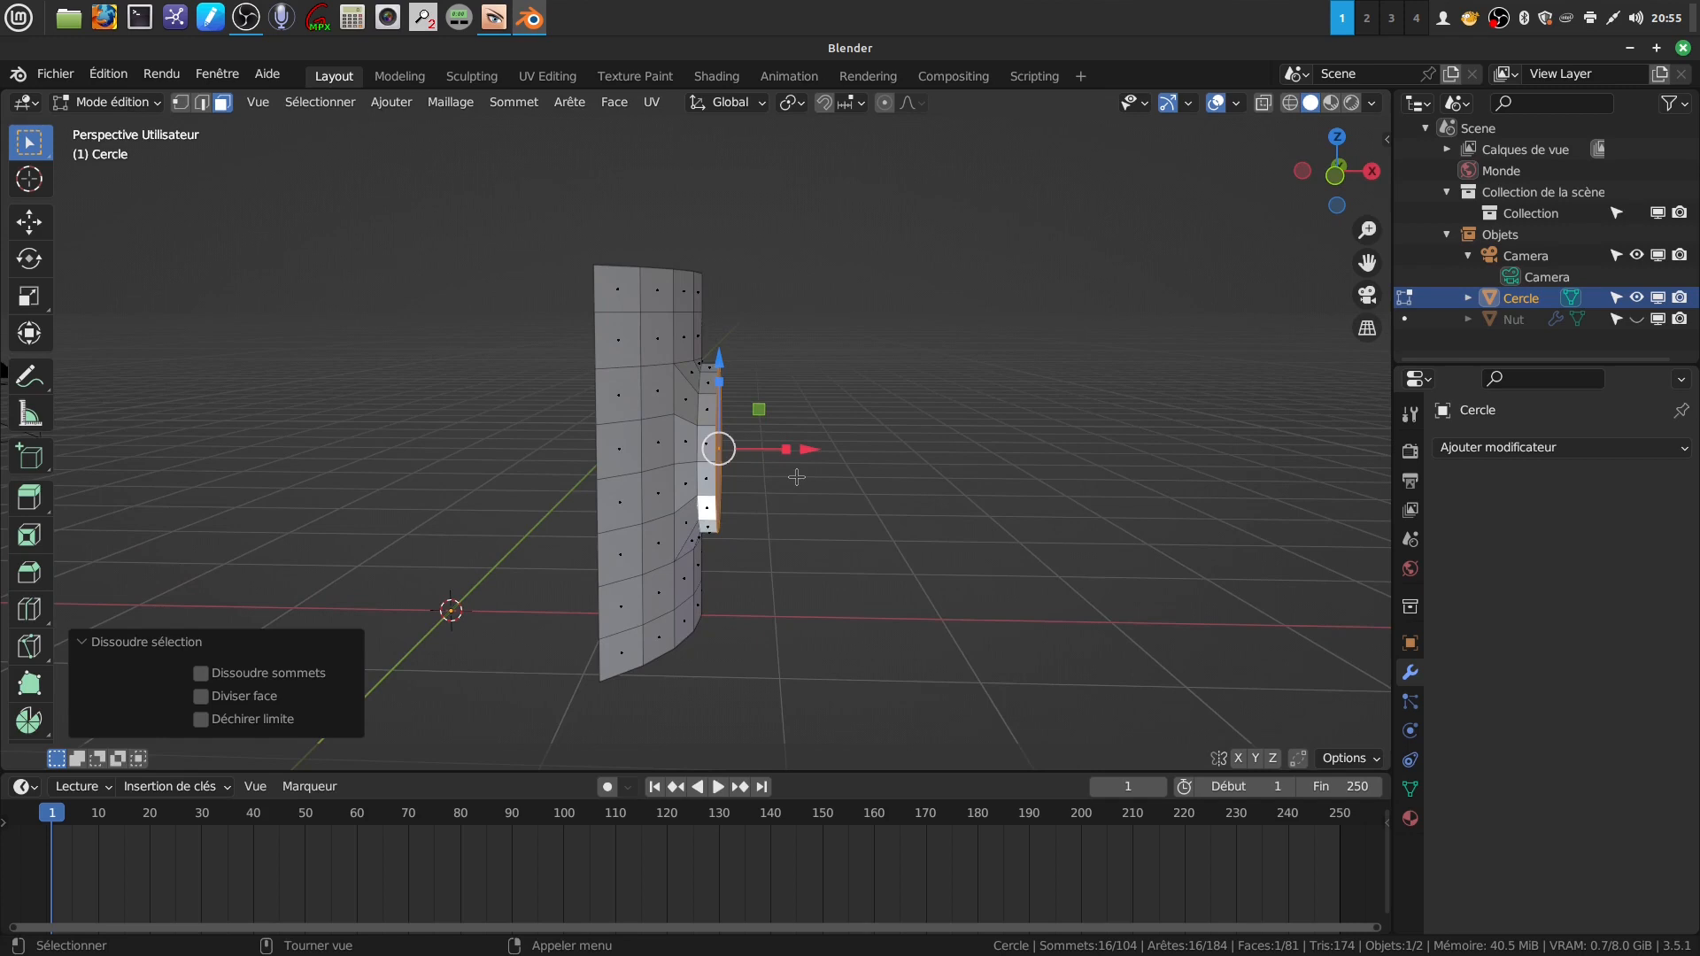
middle_drag(793, 477, 772, 537)
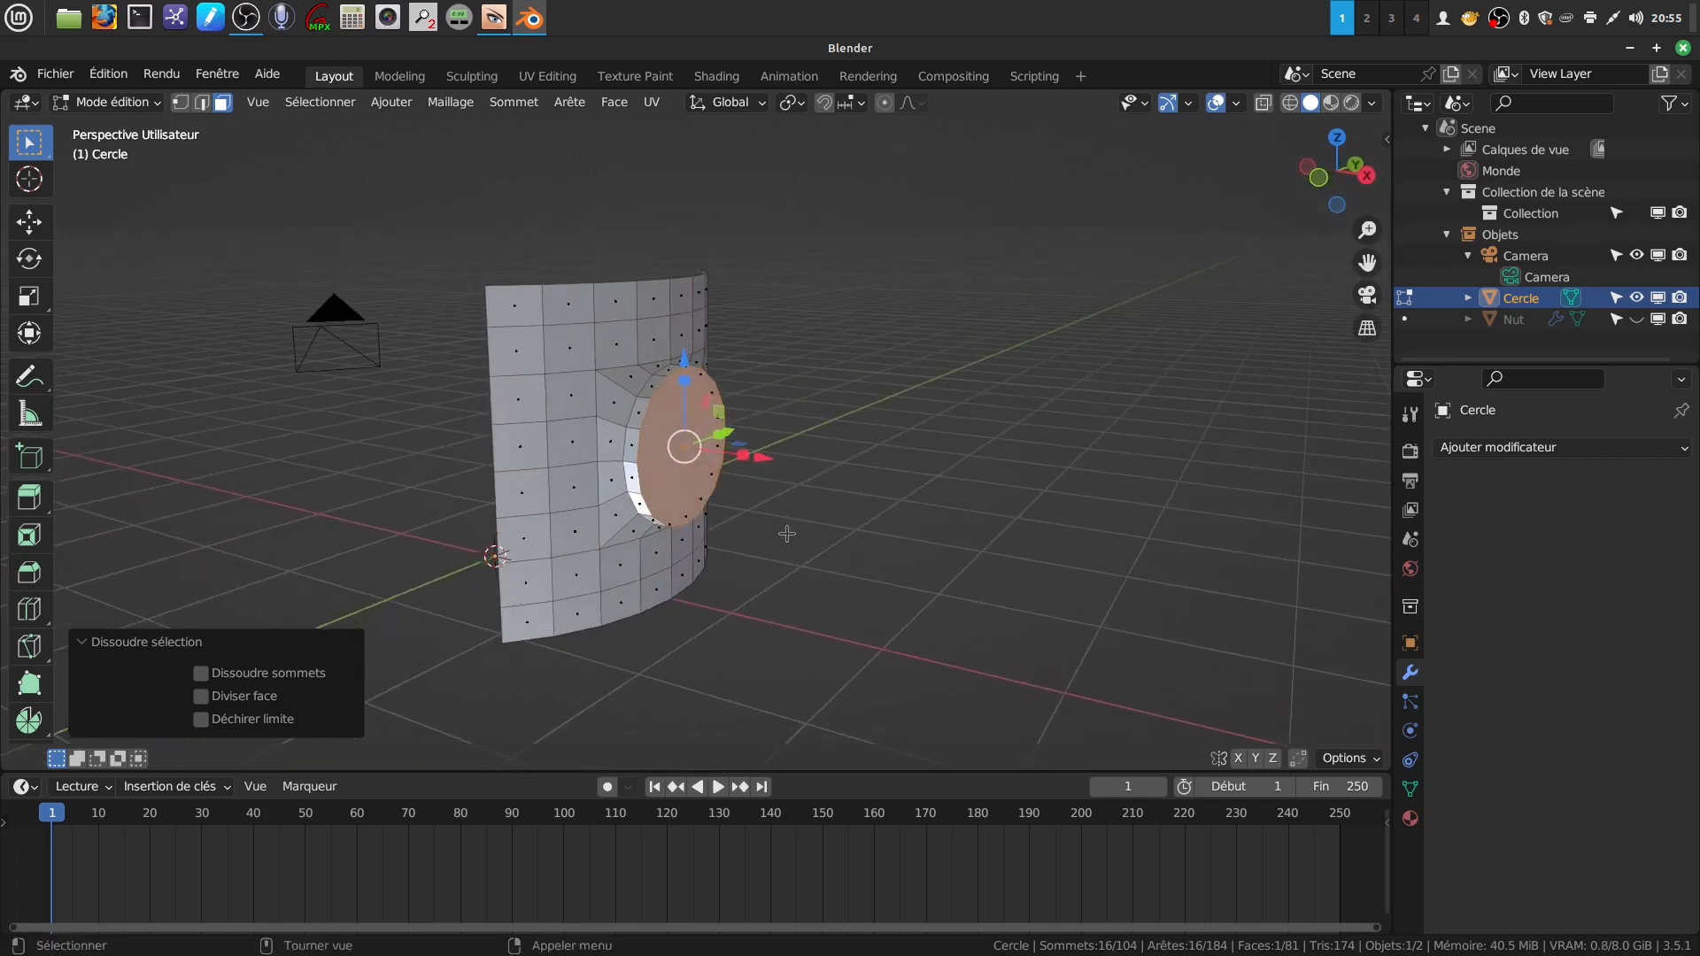
- Extrude the round front face inward at a scale of about 0.59 and pull it out about 0.51 m along X as a tapered neck
key(e)
key(s)
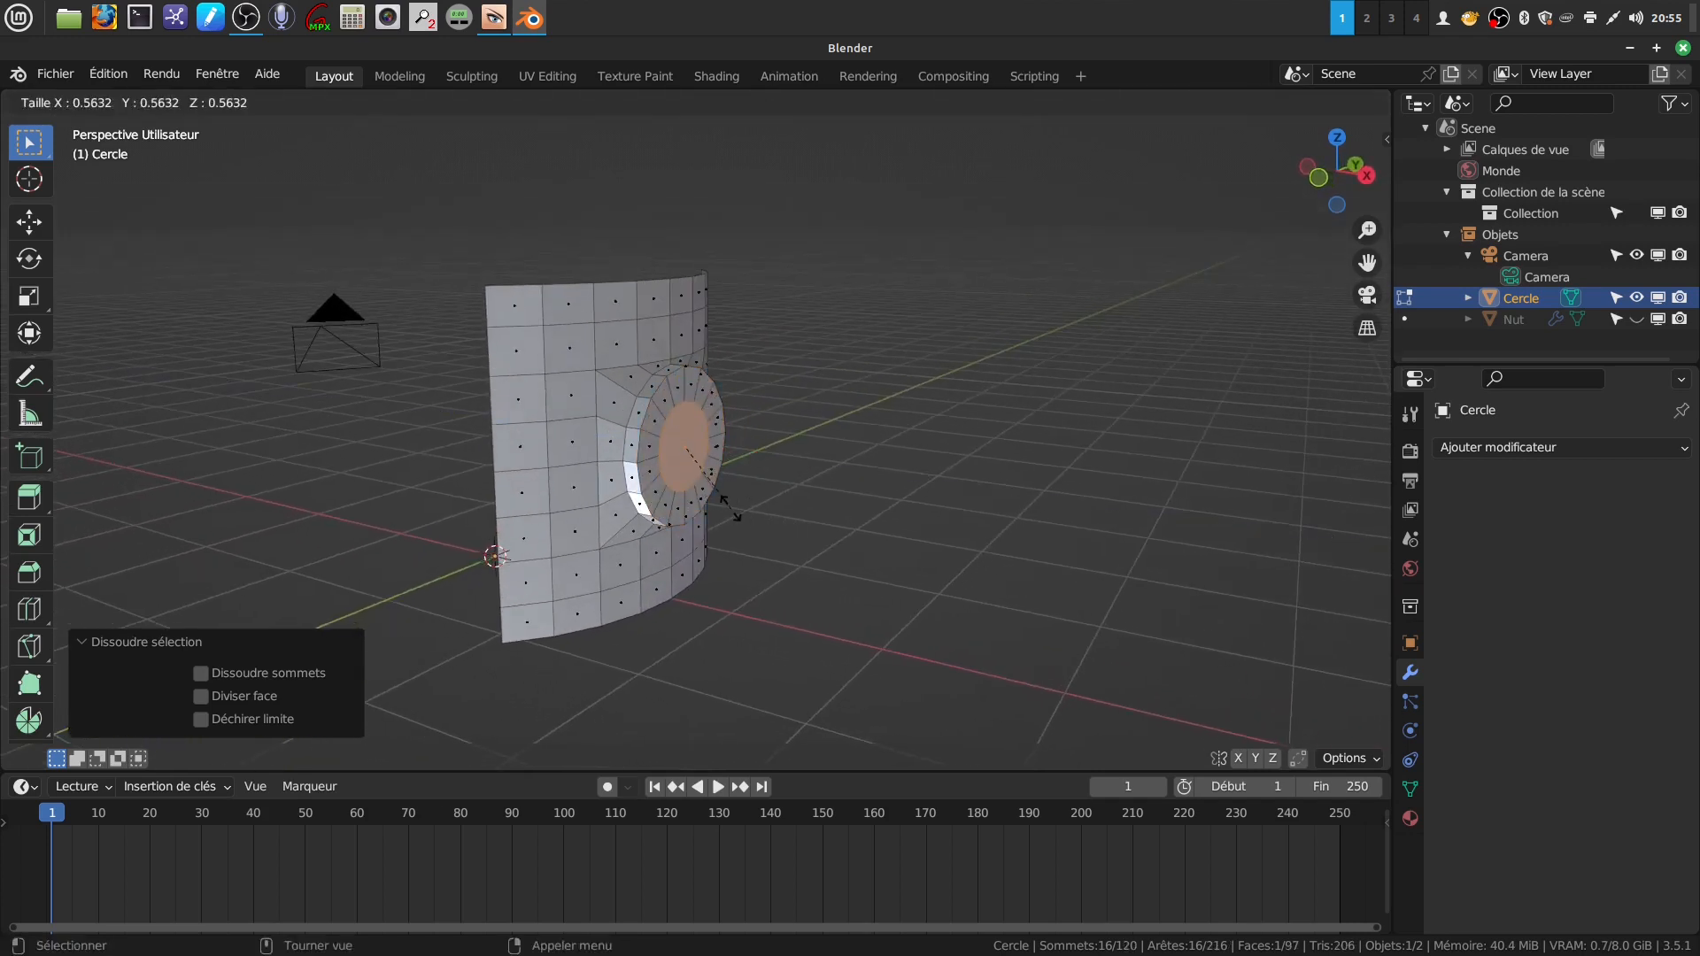
click(735, 513)
key(e)
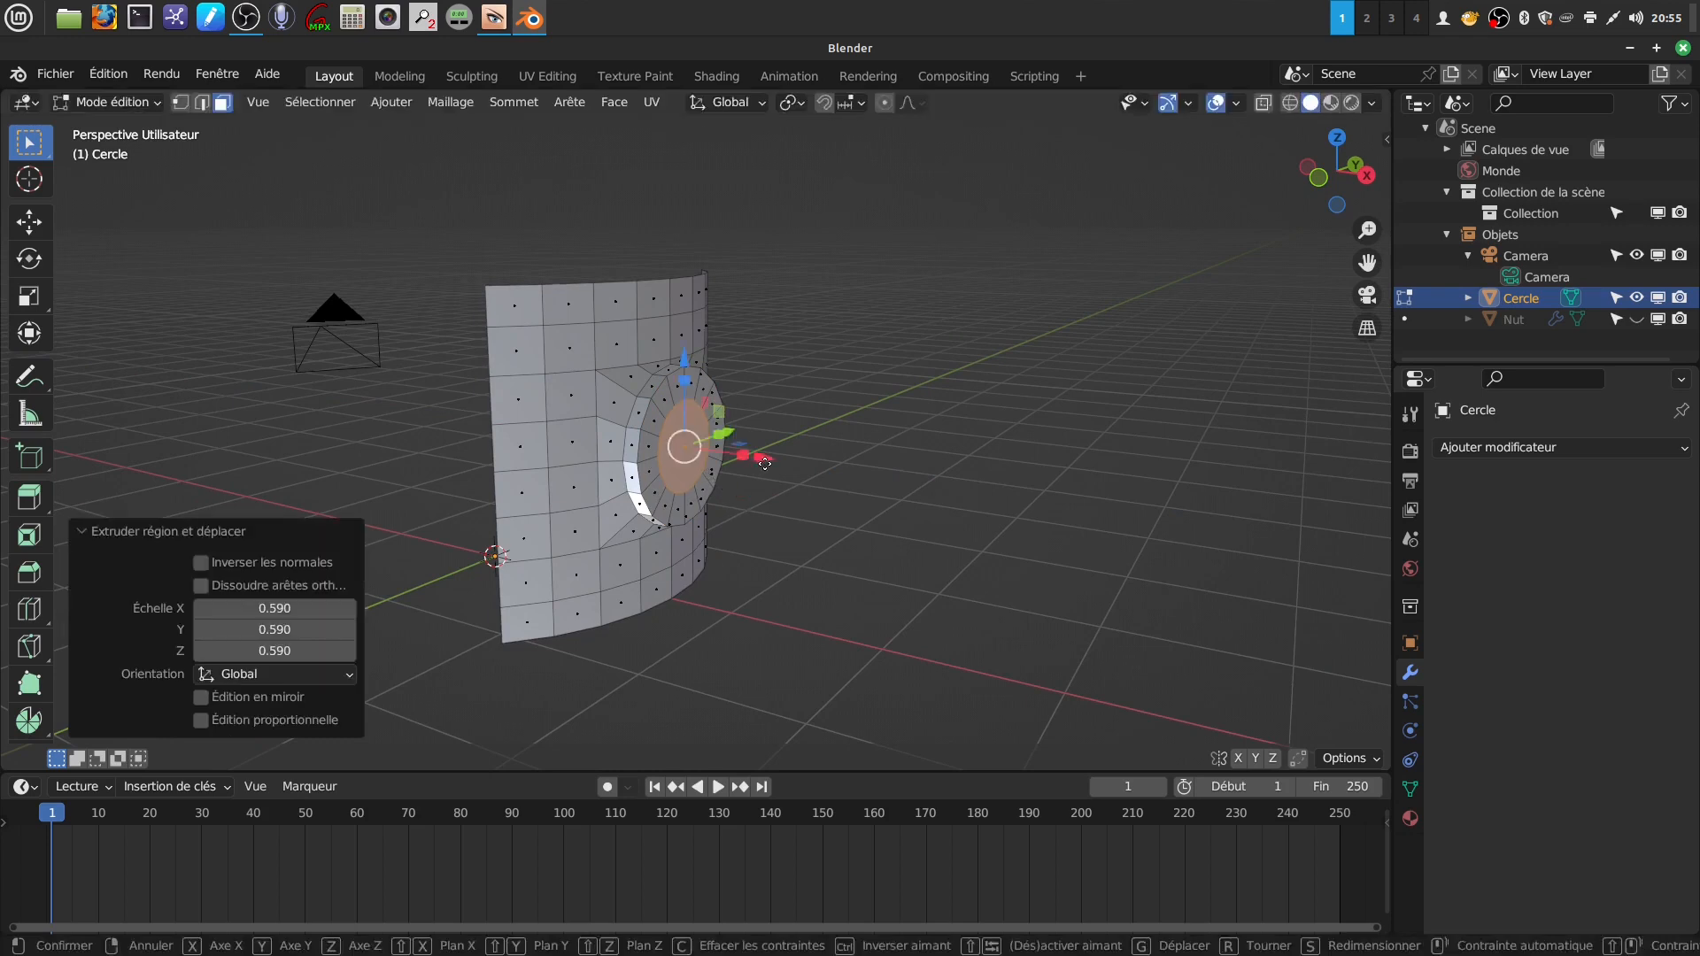
click(834, 465)
middle_drag(834, 465, 828, 513)
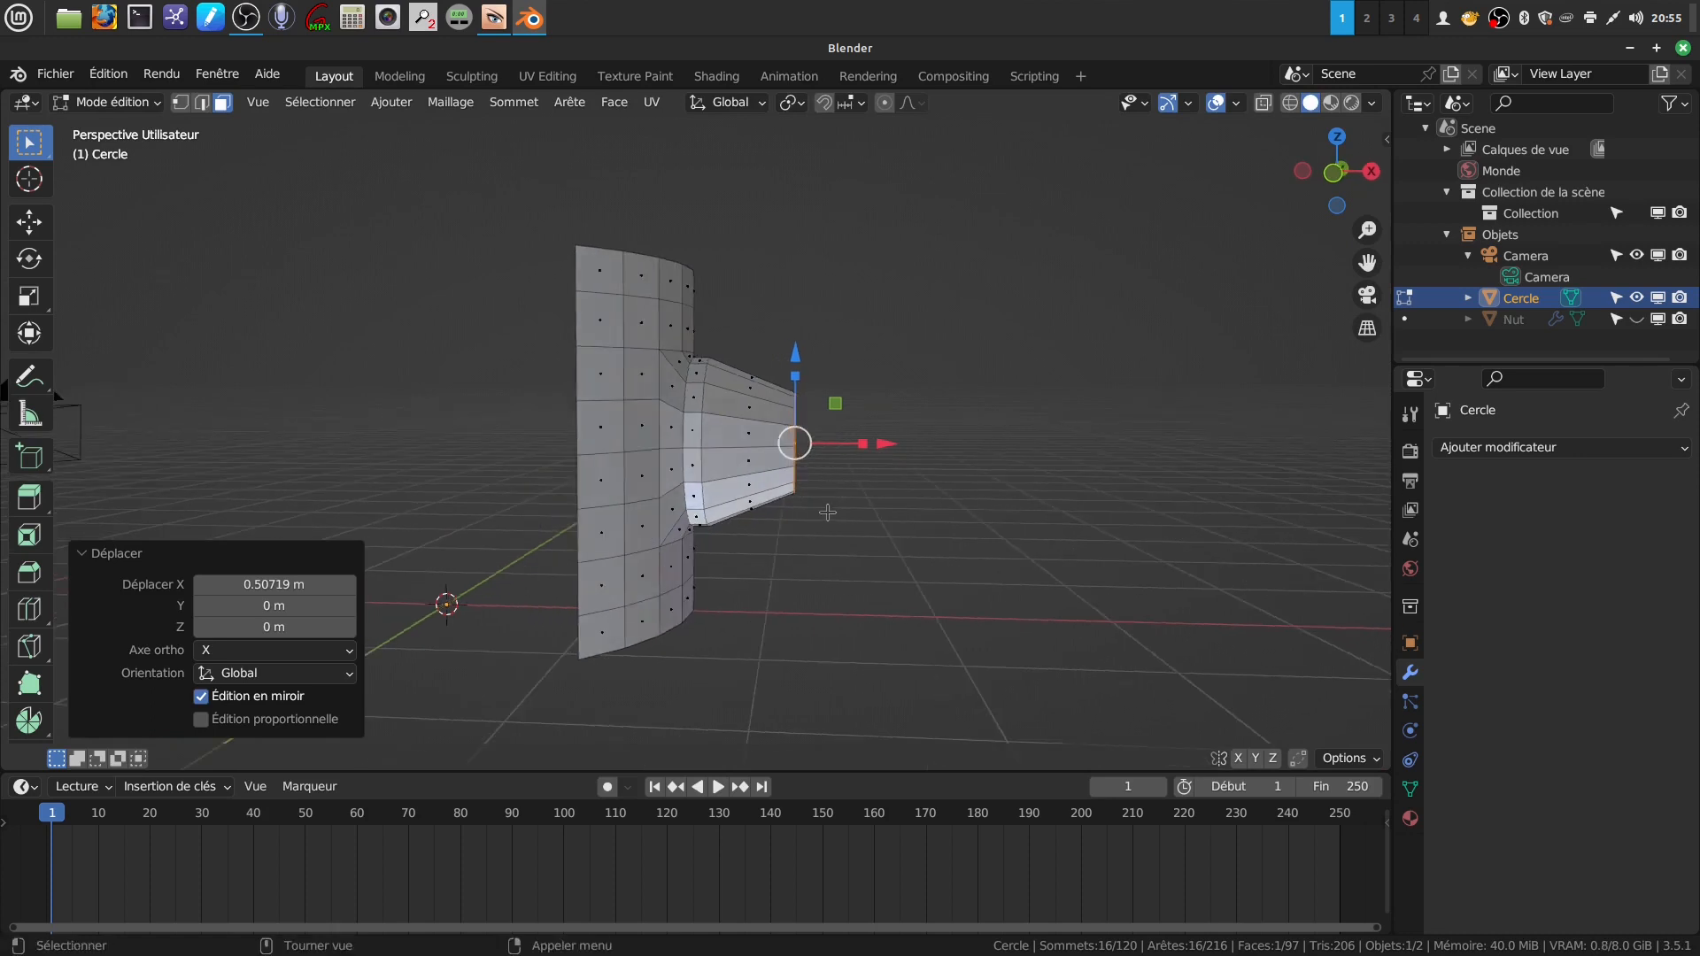
- Extrude the neck's end face about 0.67 m along X and flare it by scaling to about 1.51
key(e)
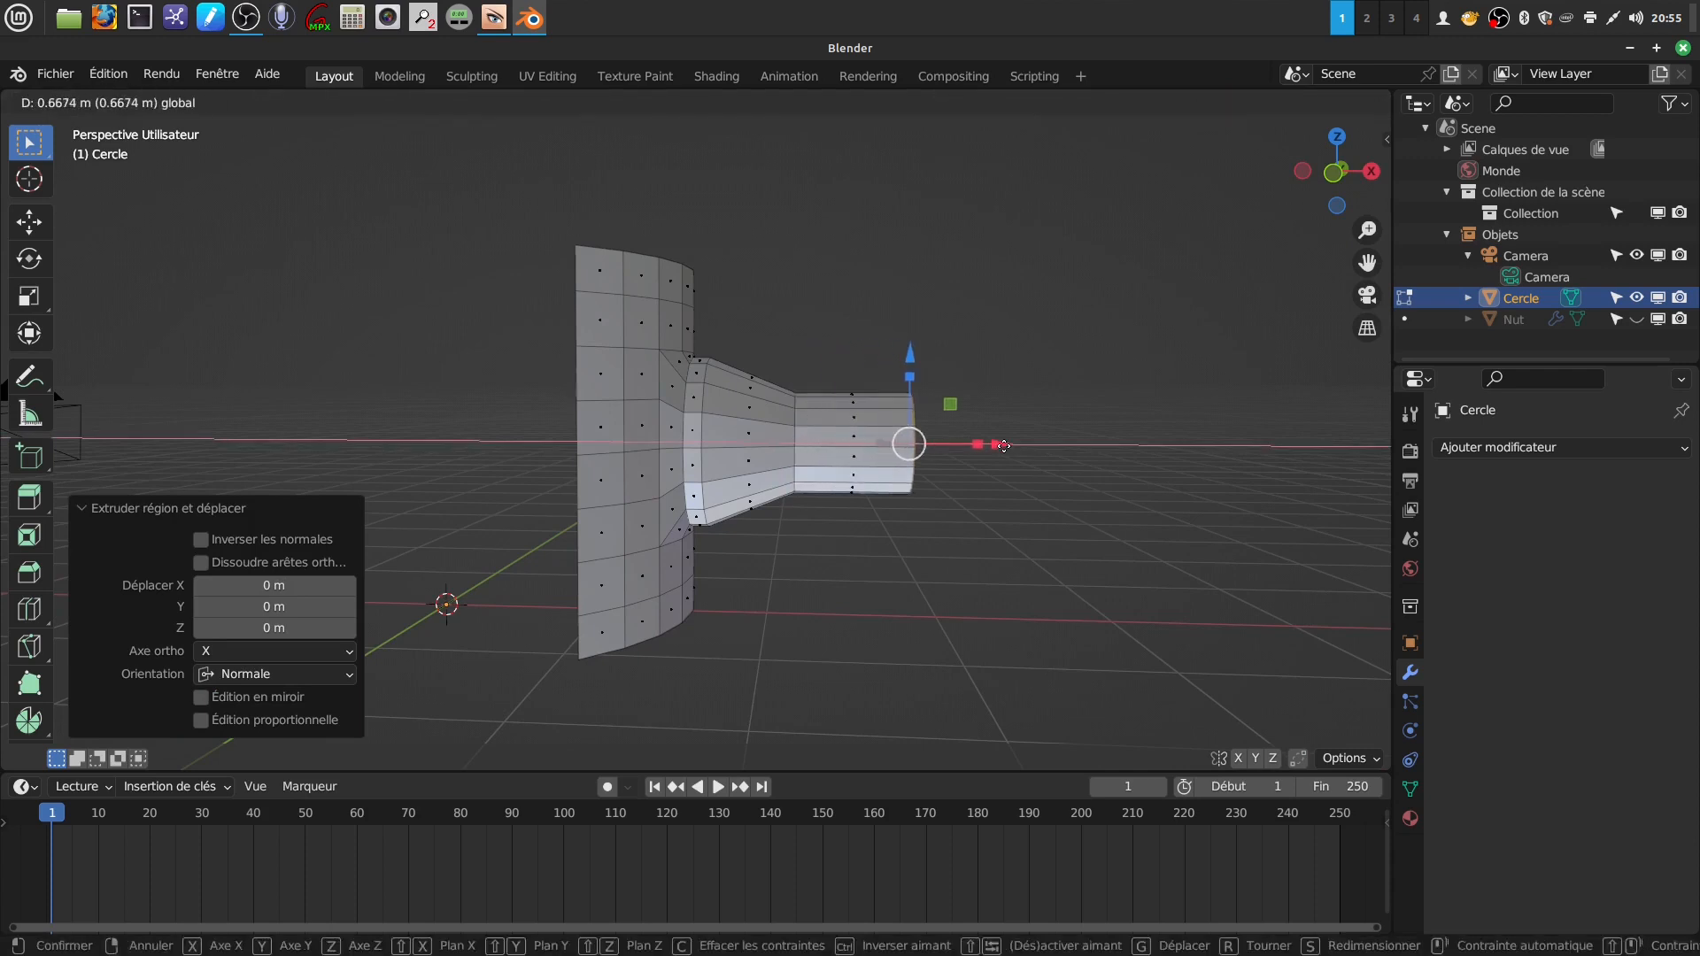
click(1004, 445)
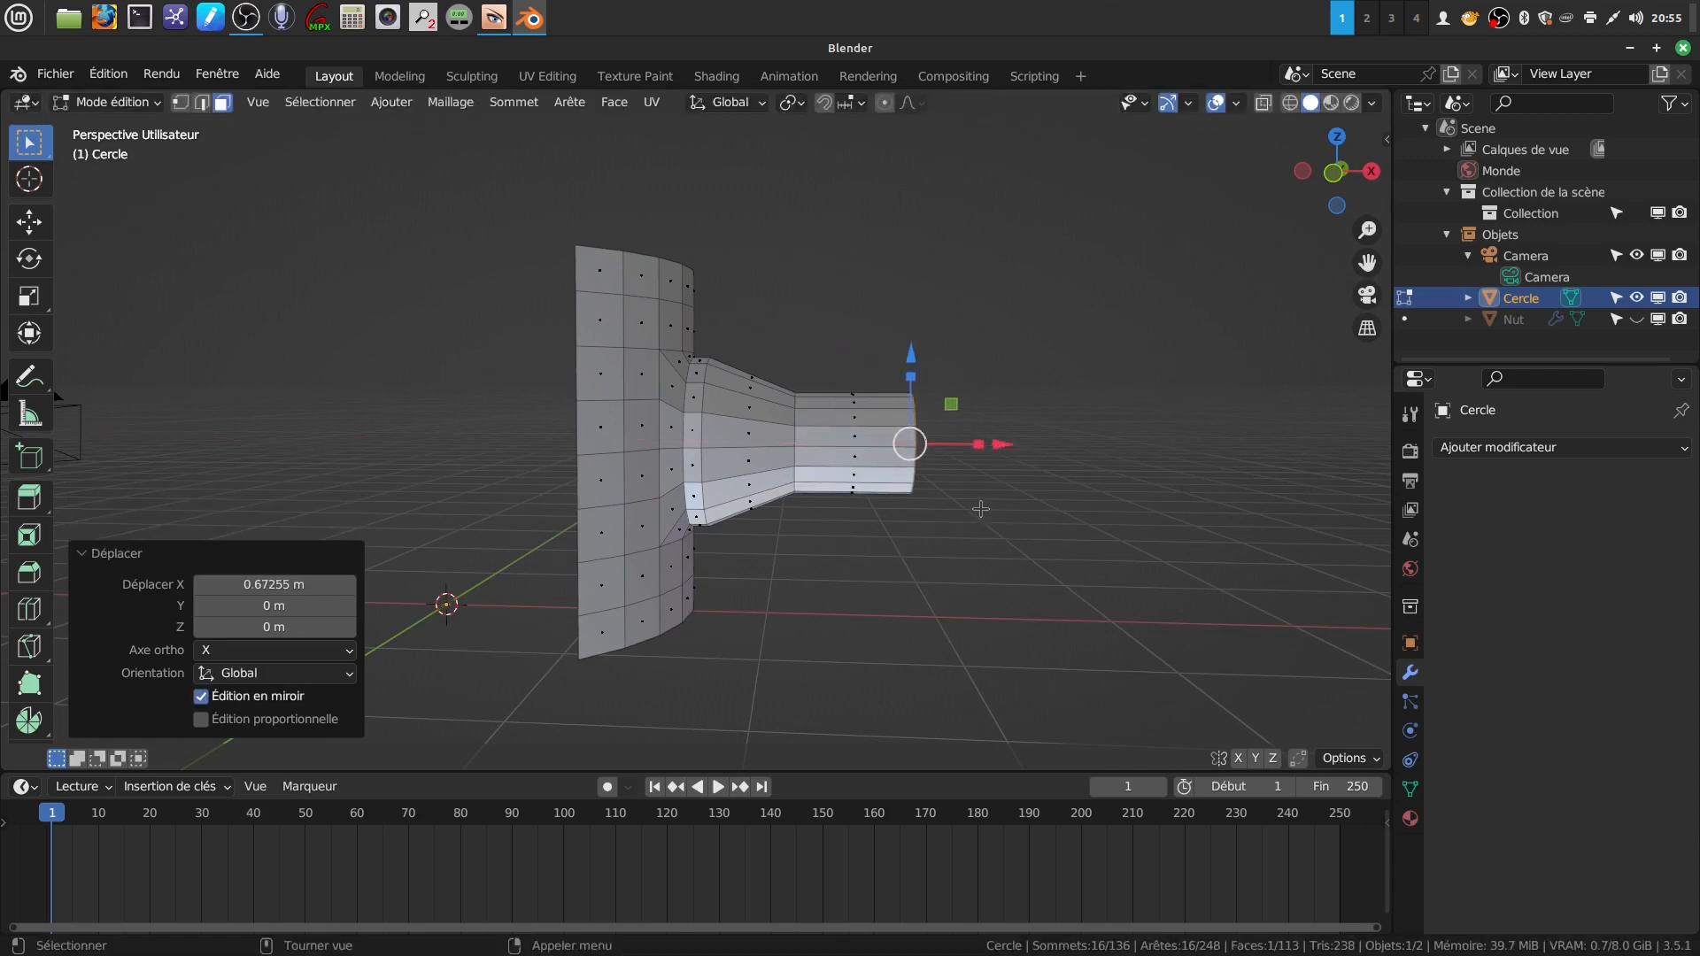
key(s)
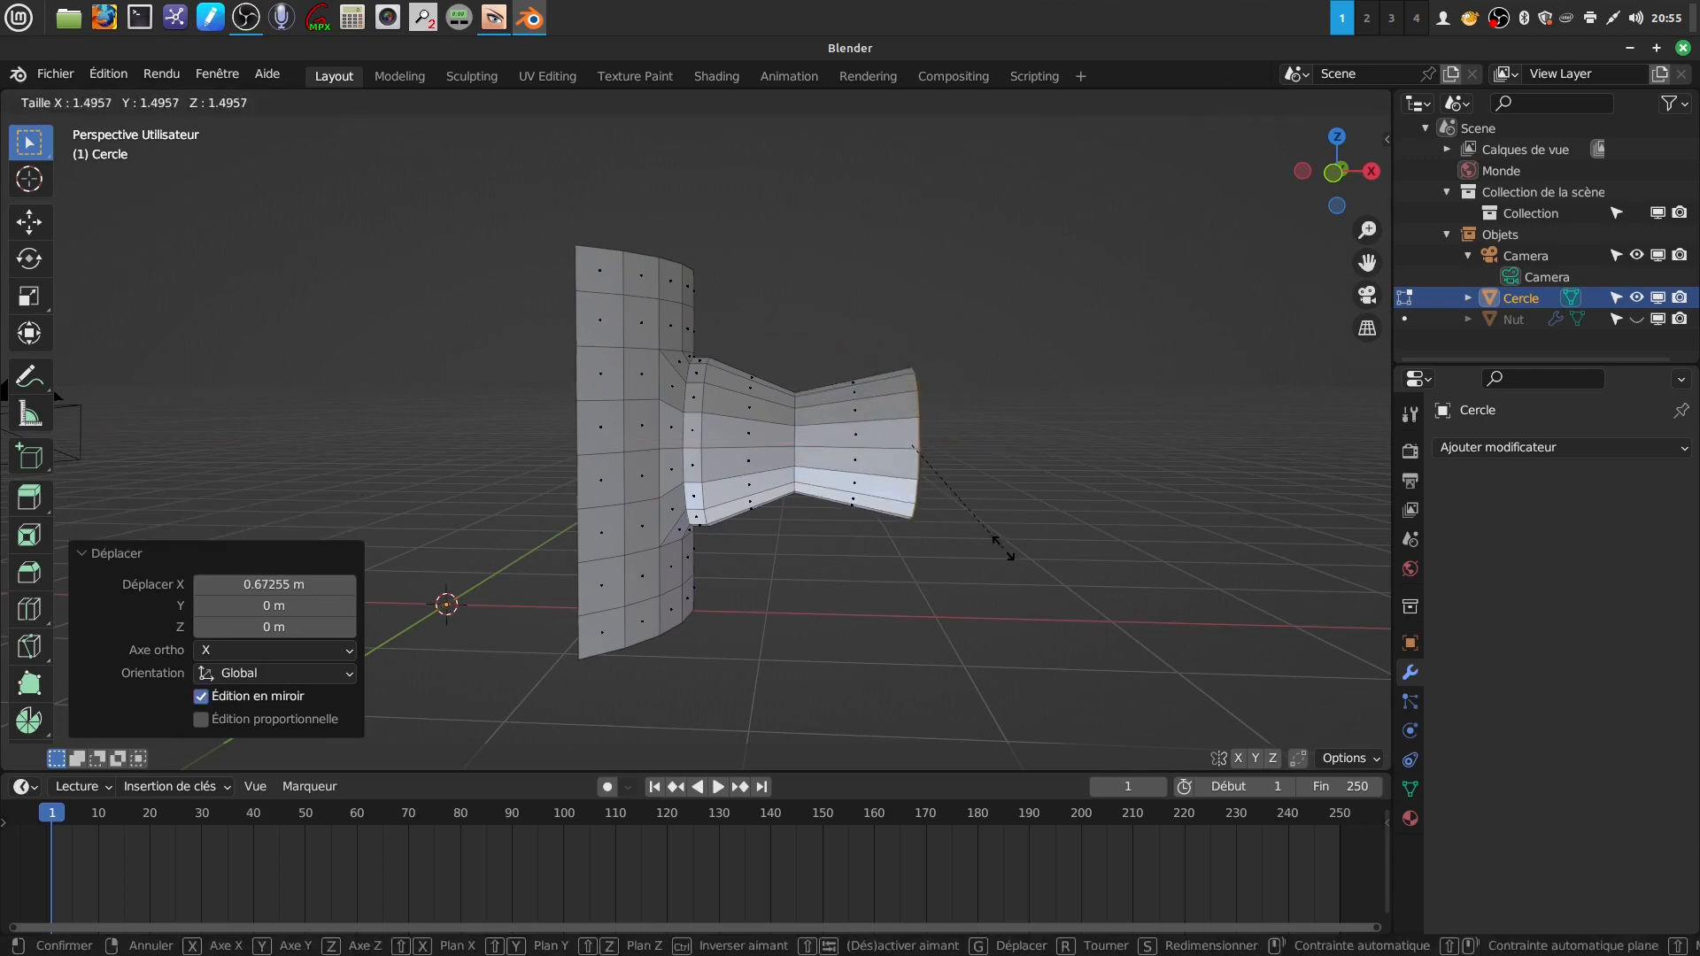
click(1010, 549)
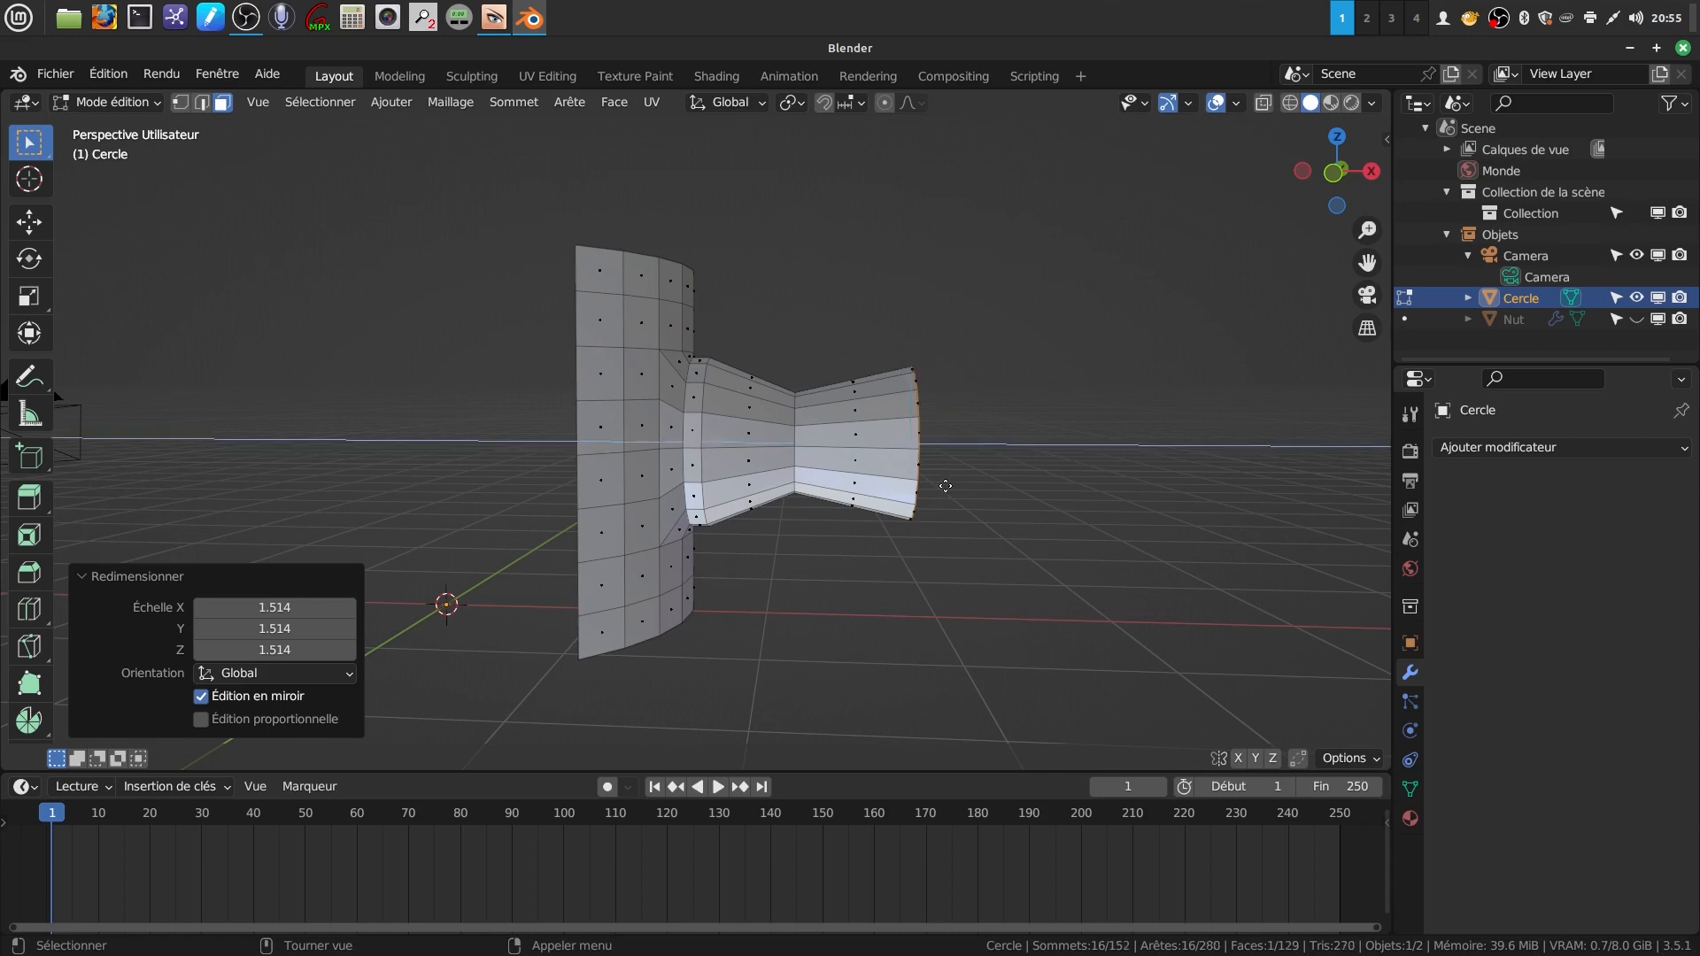
- Extrude the flared end face about 0.09 m along X and delete the end face to open the connector
key(e)
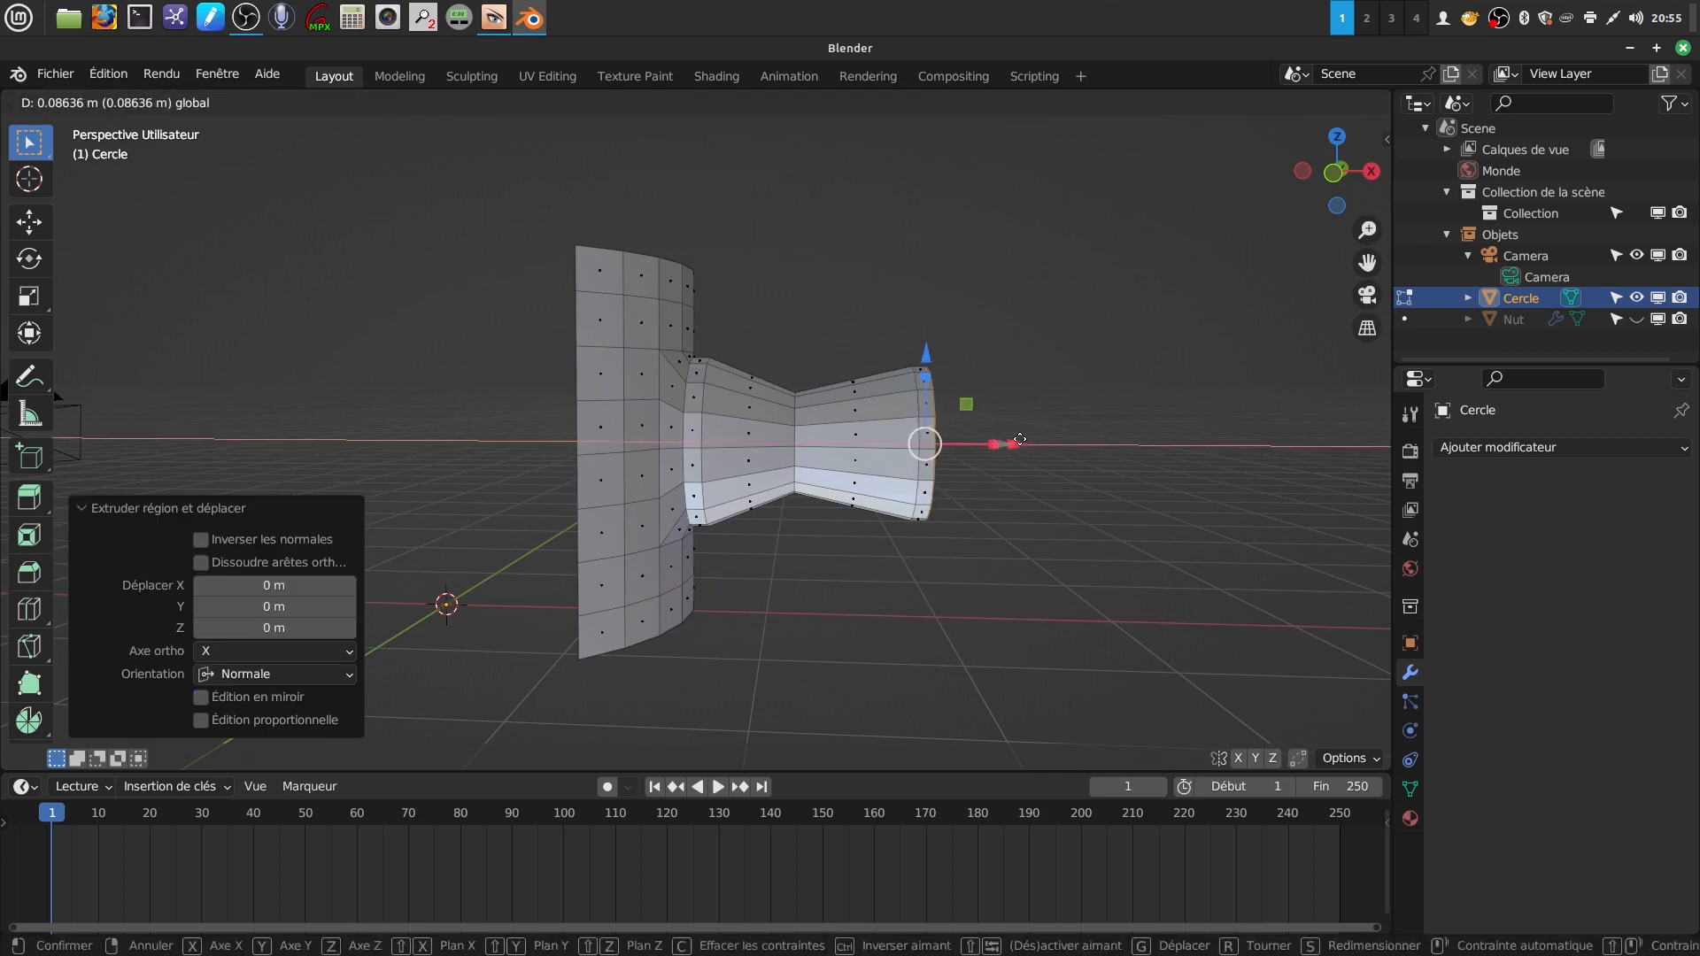
click(1008, 445)
middle_drag(1008, 444, 927, 468)
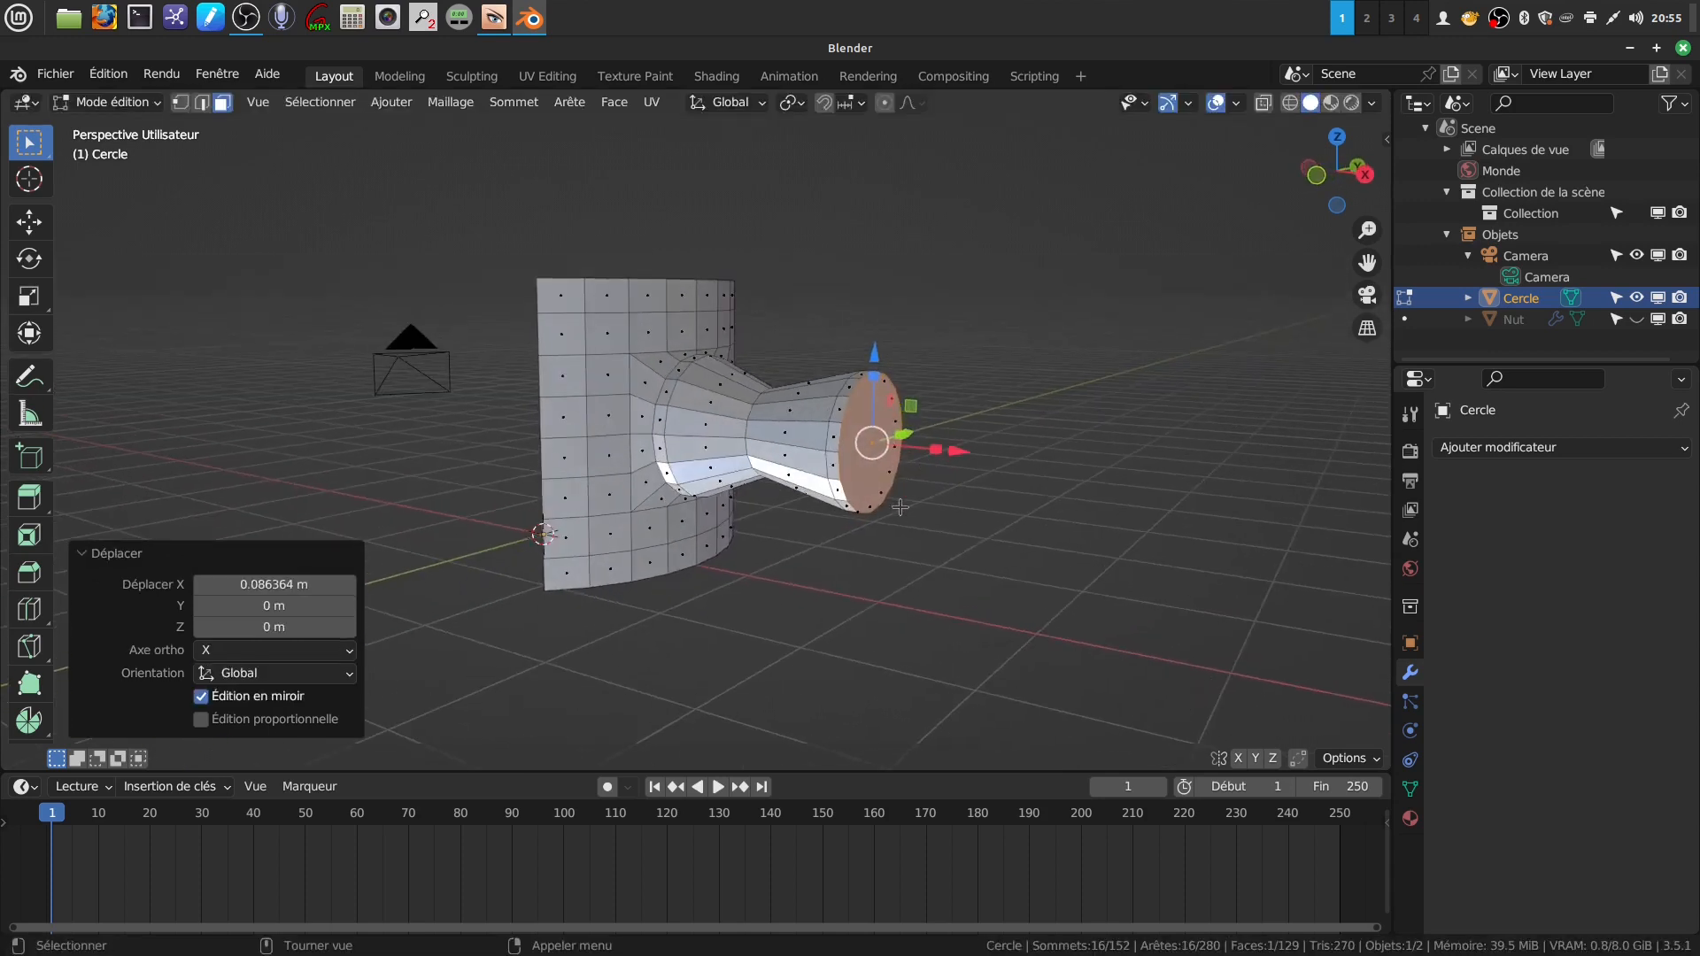
shift+middle_drag(939, 535, 845, 479)
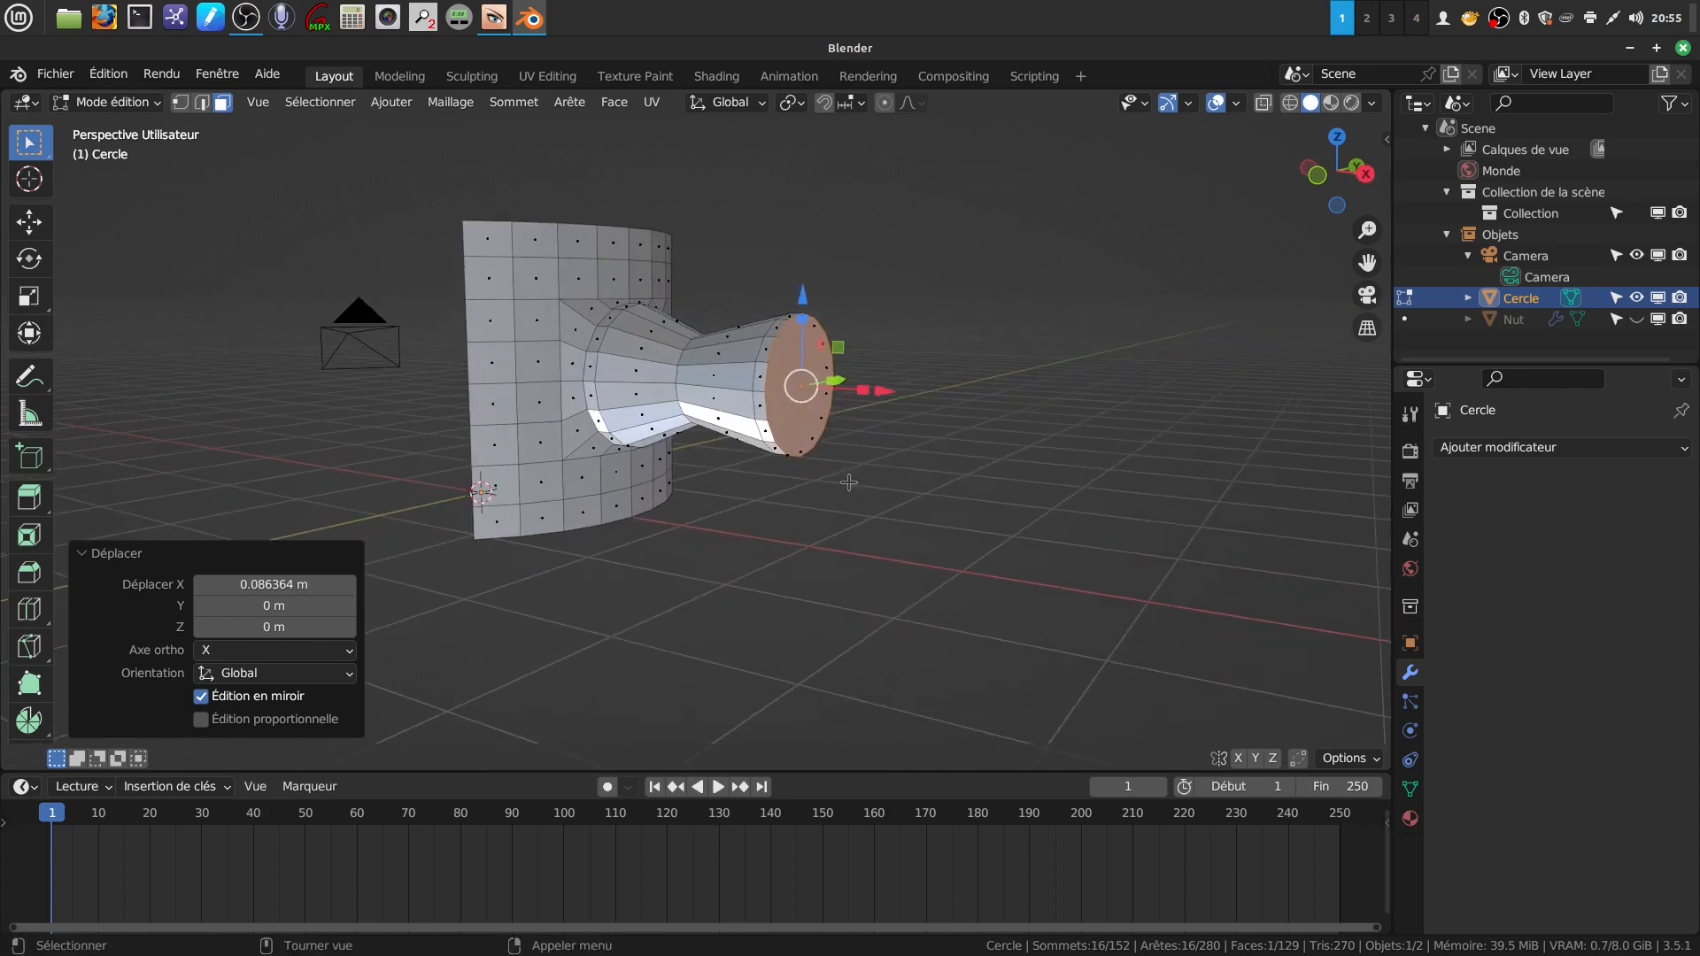
key(x)
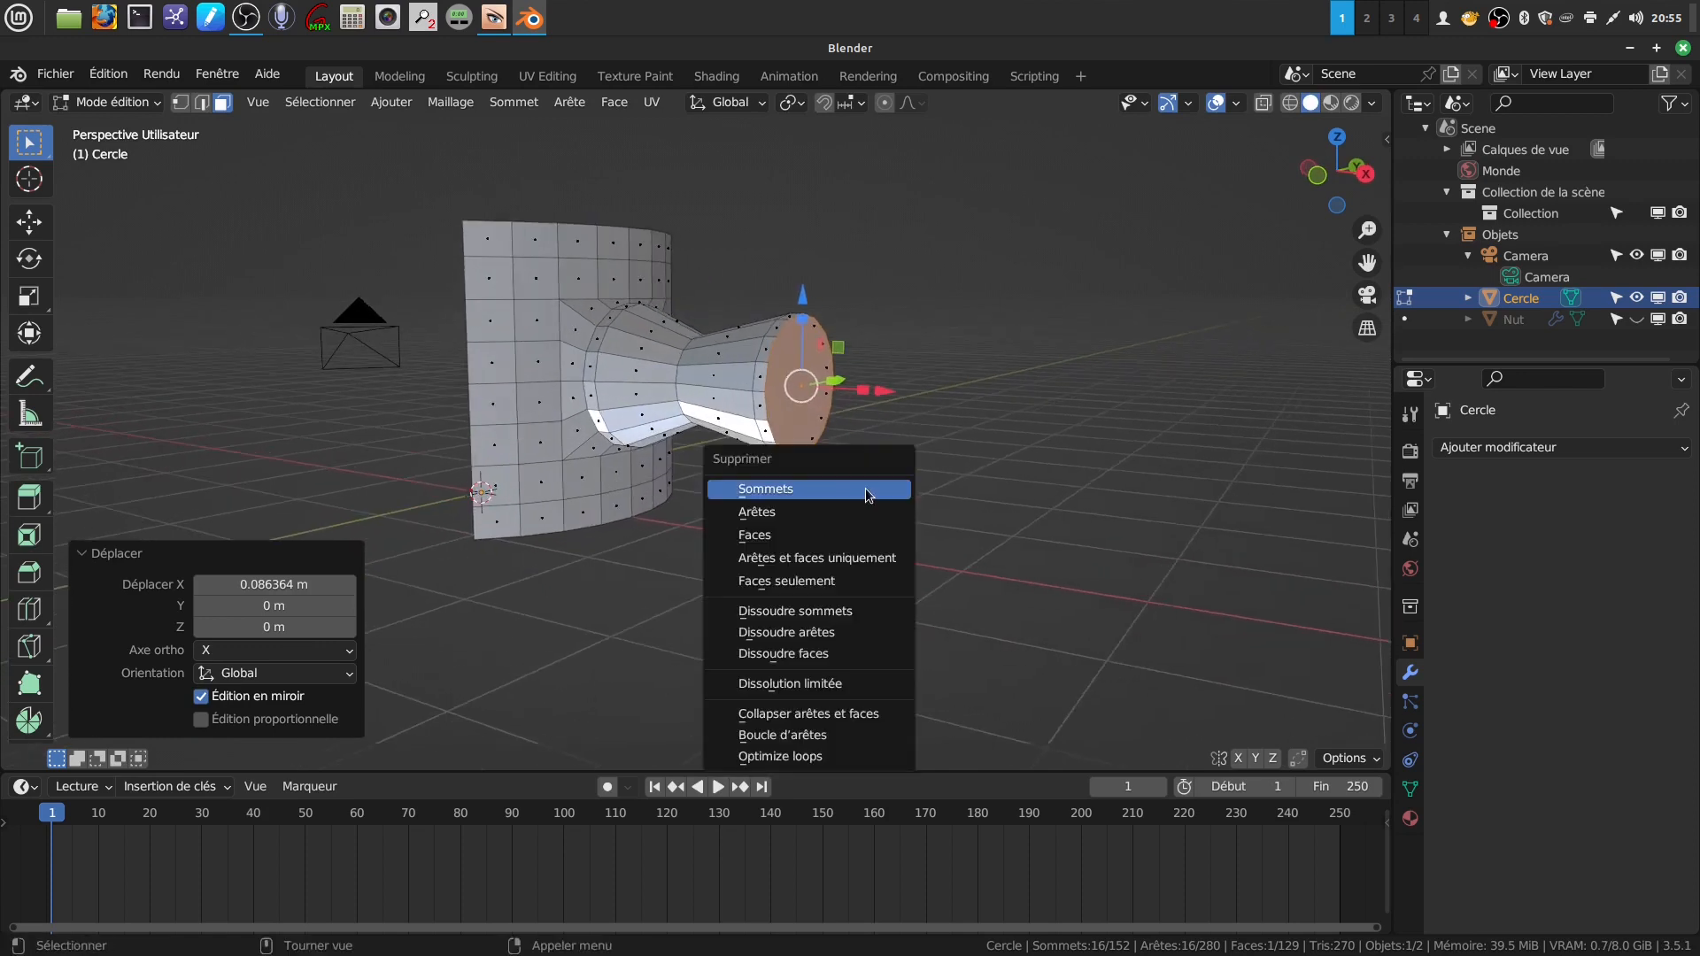
click(816, 535)
- Select the edge loop around the connector's open rim and snap the 3D cursor to its centre
click(180, 102)
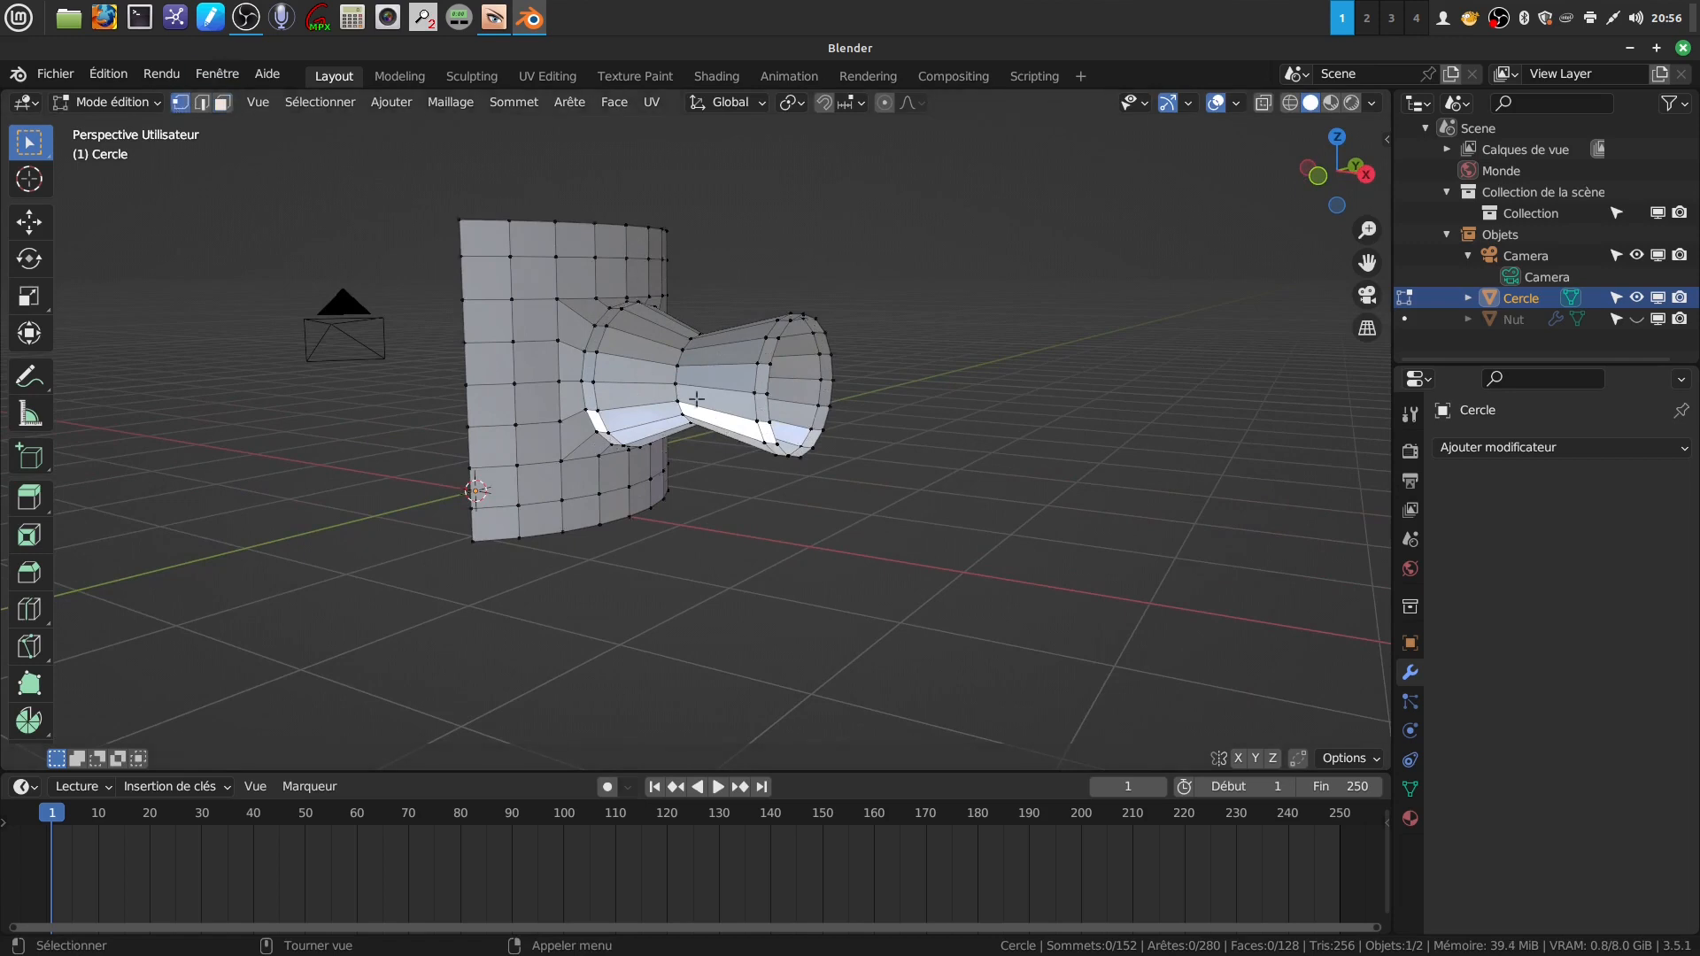
alt+click(765, 388)
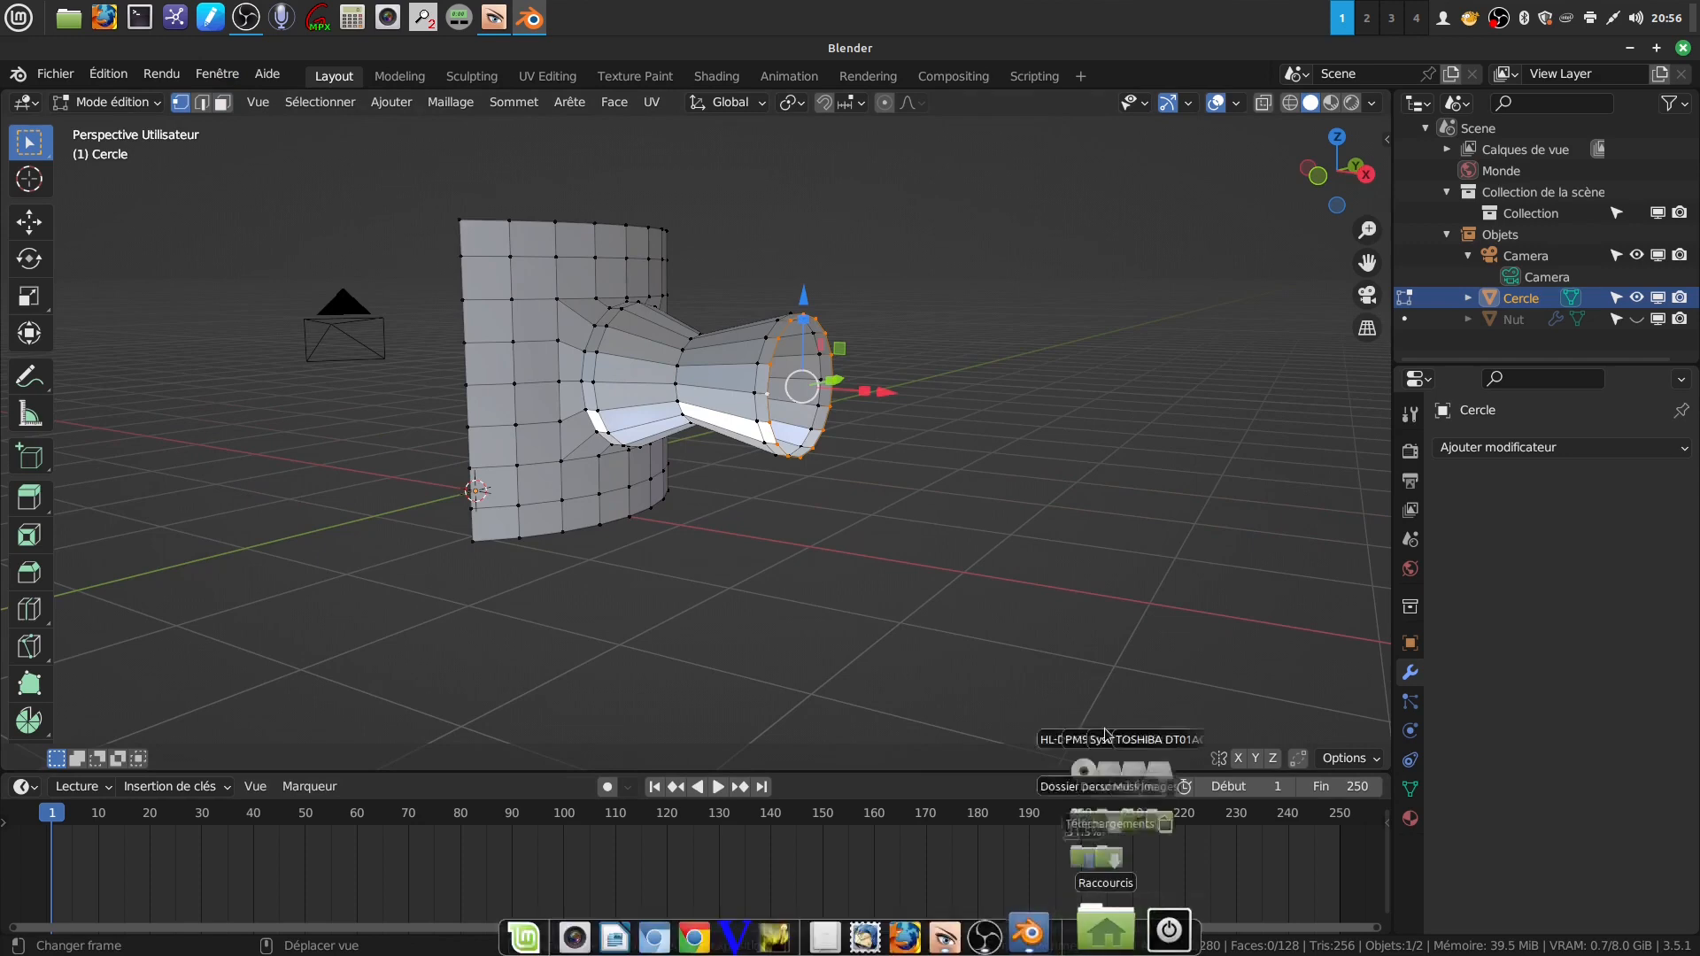
middle_drag(937, 345, 929, 399)
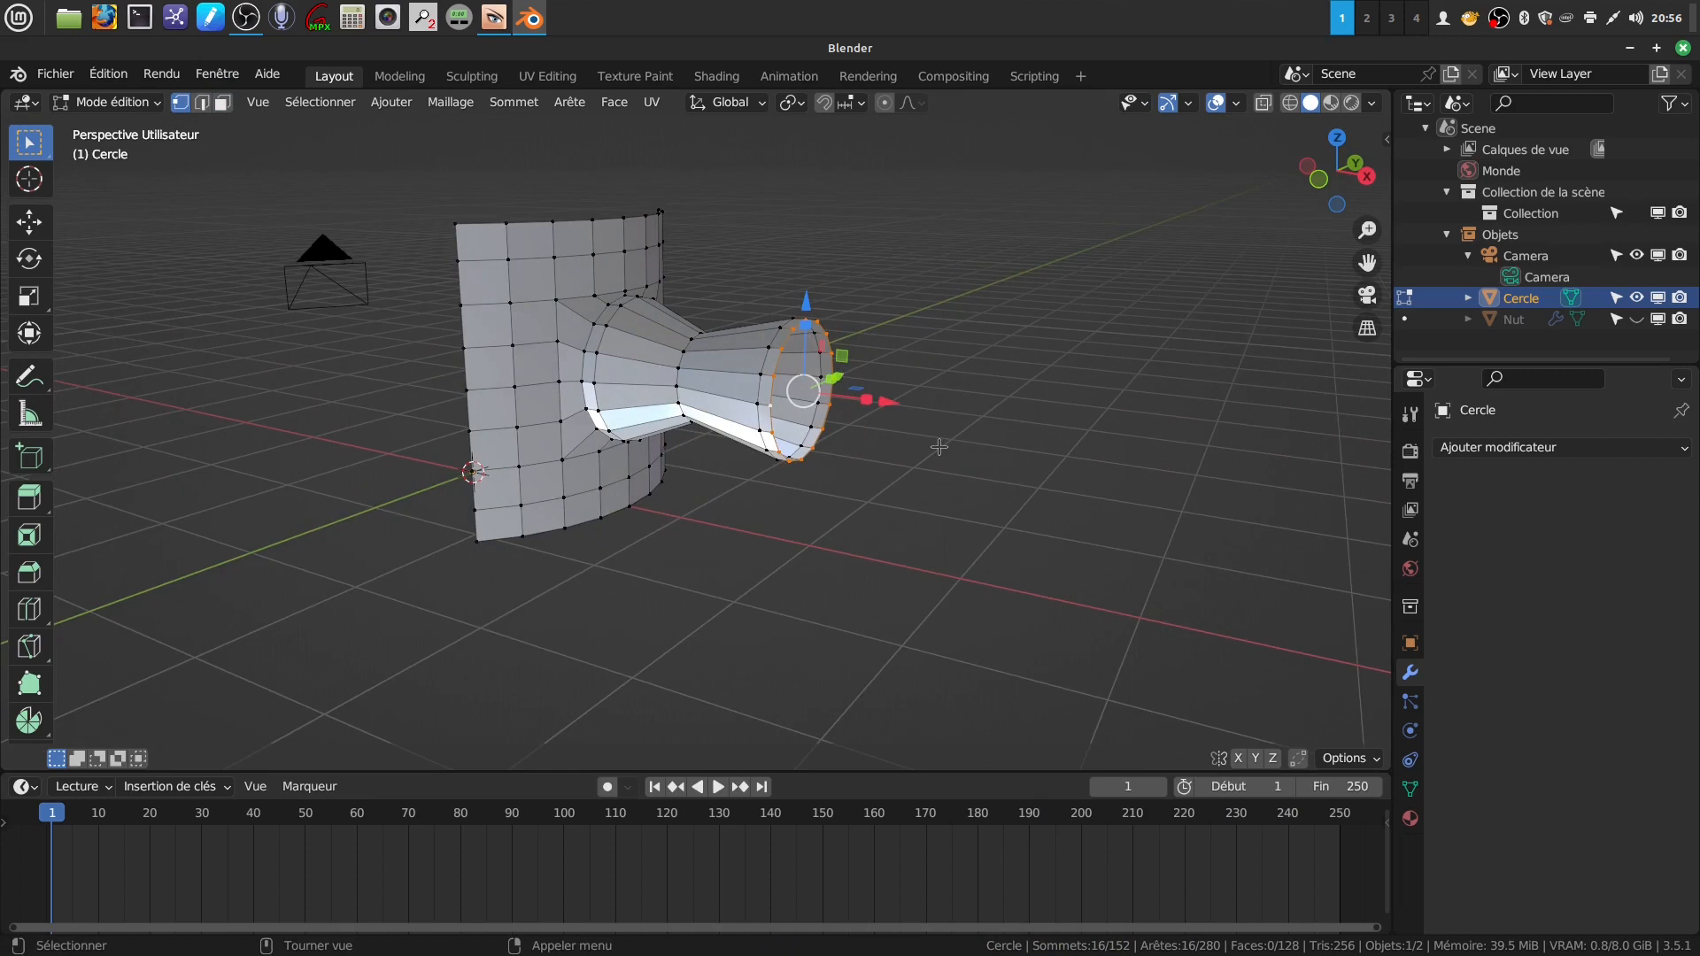
key(shift+s)
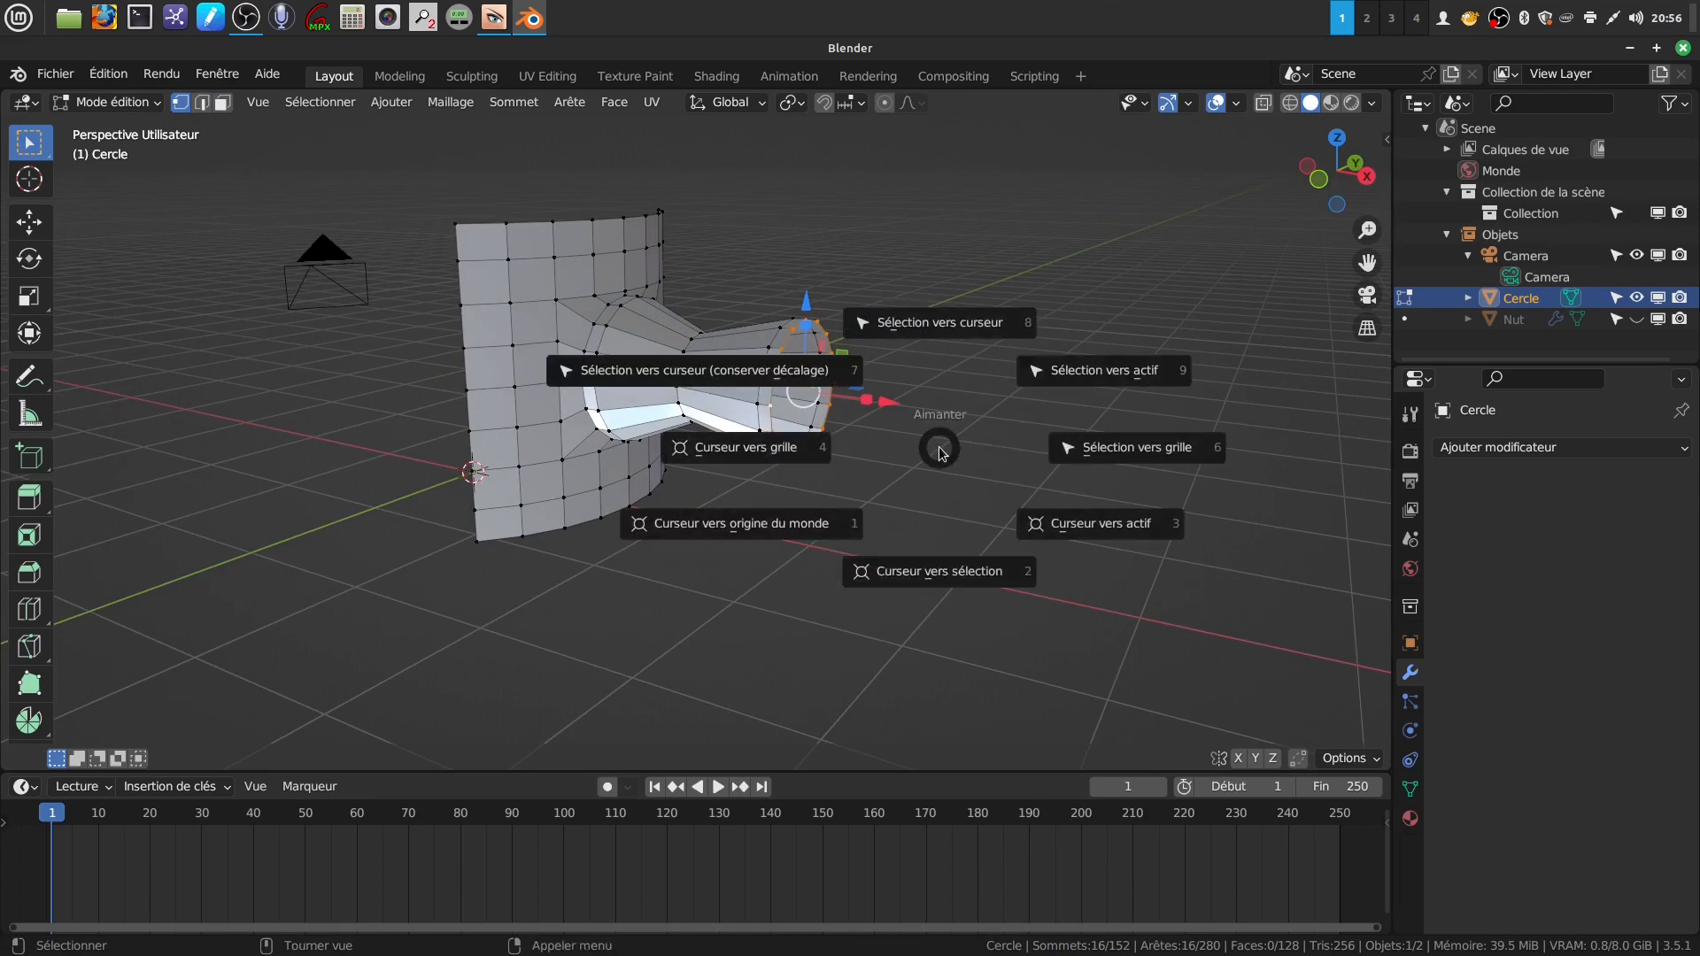
click(969, 572)
- Return to Object Mode and add a UV sphere at the 3D cursor
middle_drag(918, 494, 823, 490)
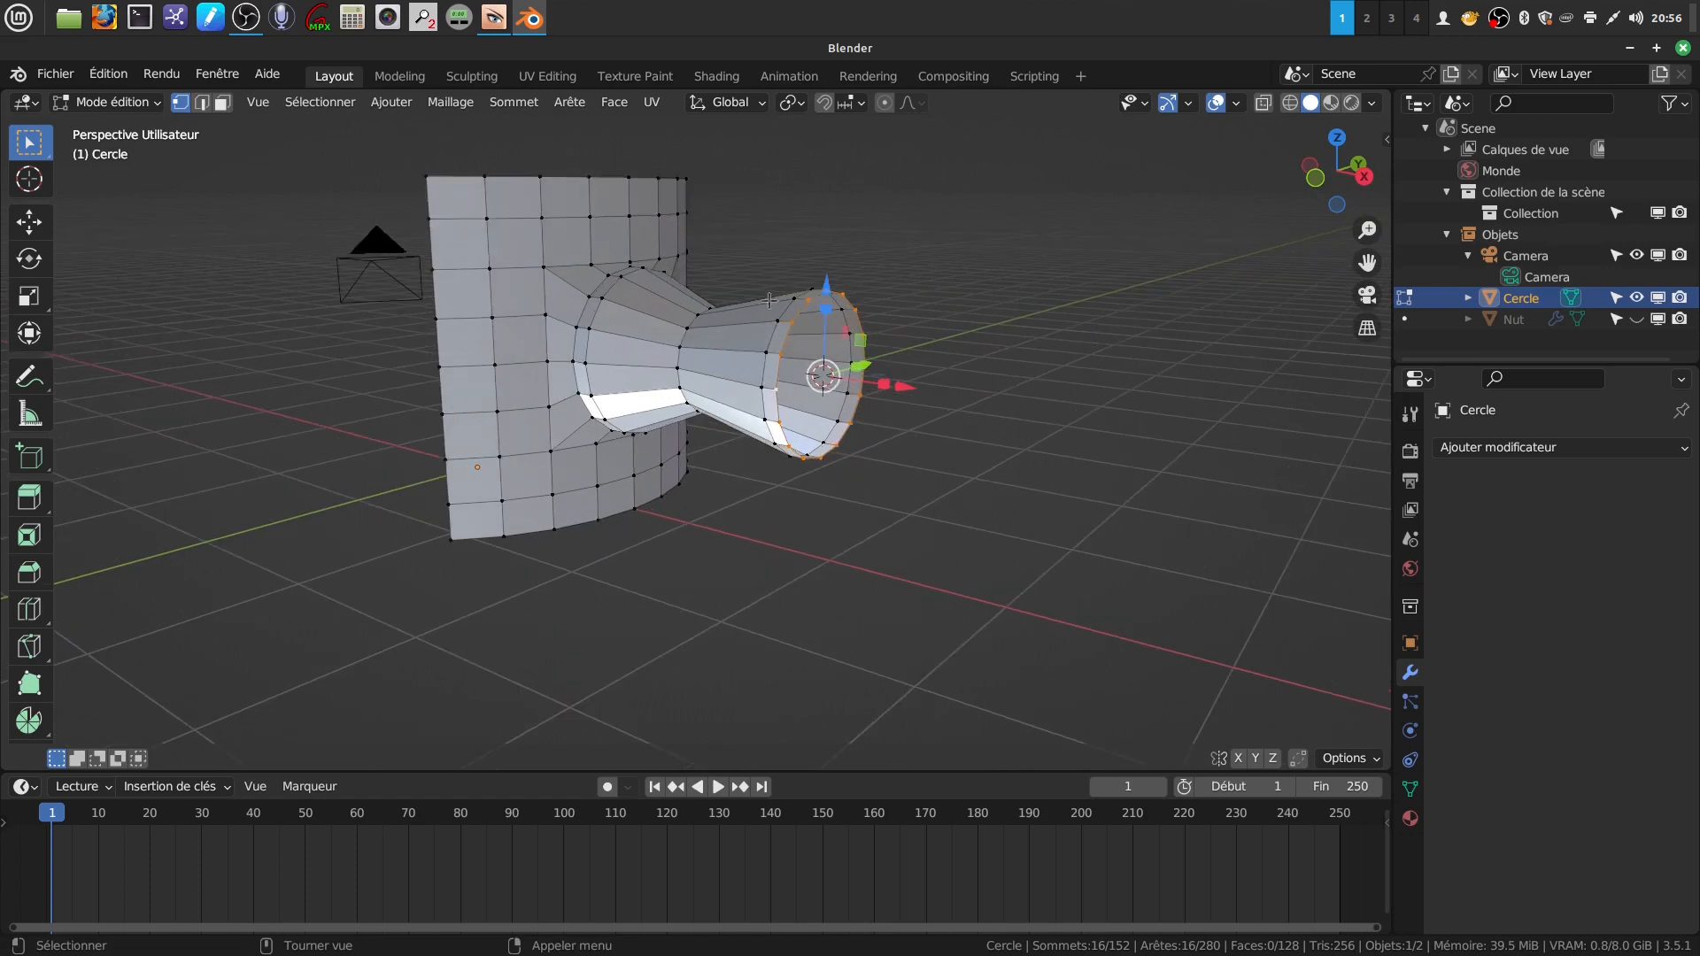
key(Tab)
scroll(900, 451, down, 2)
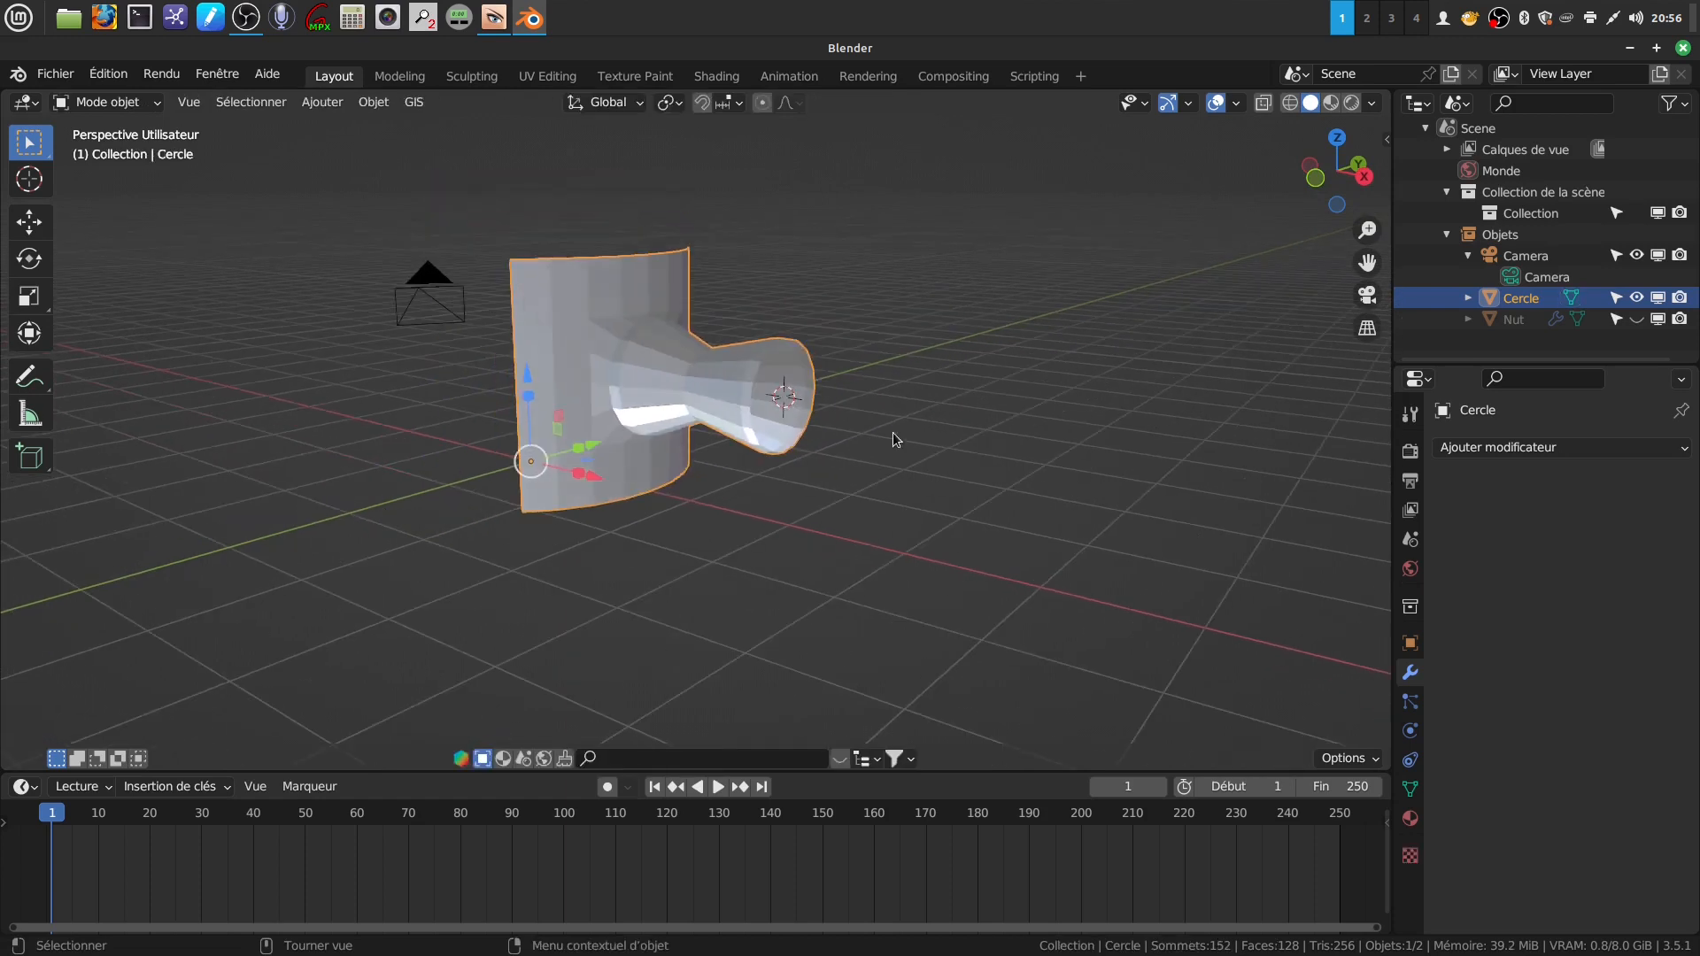
click(342, 123)
click(322, 102)
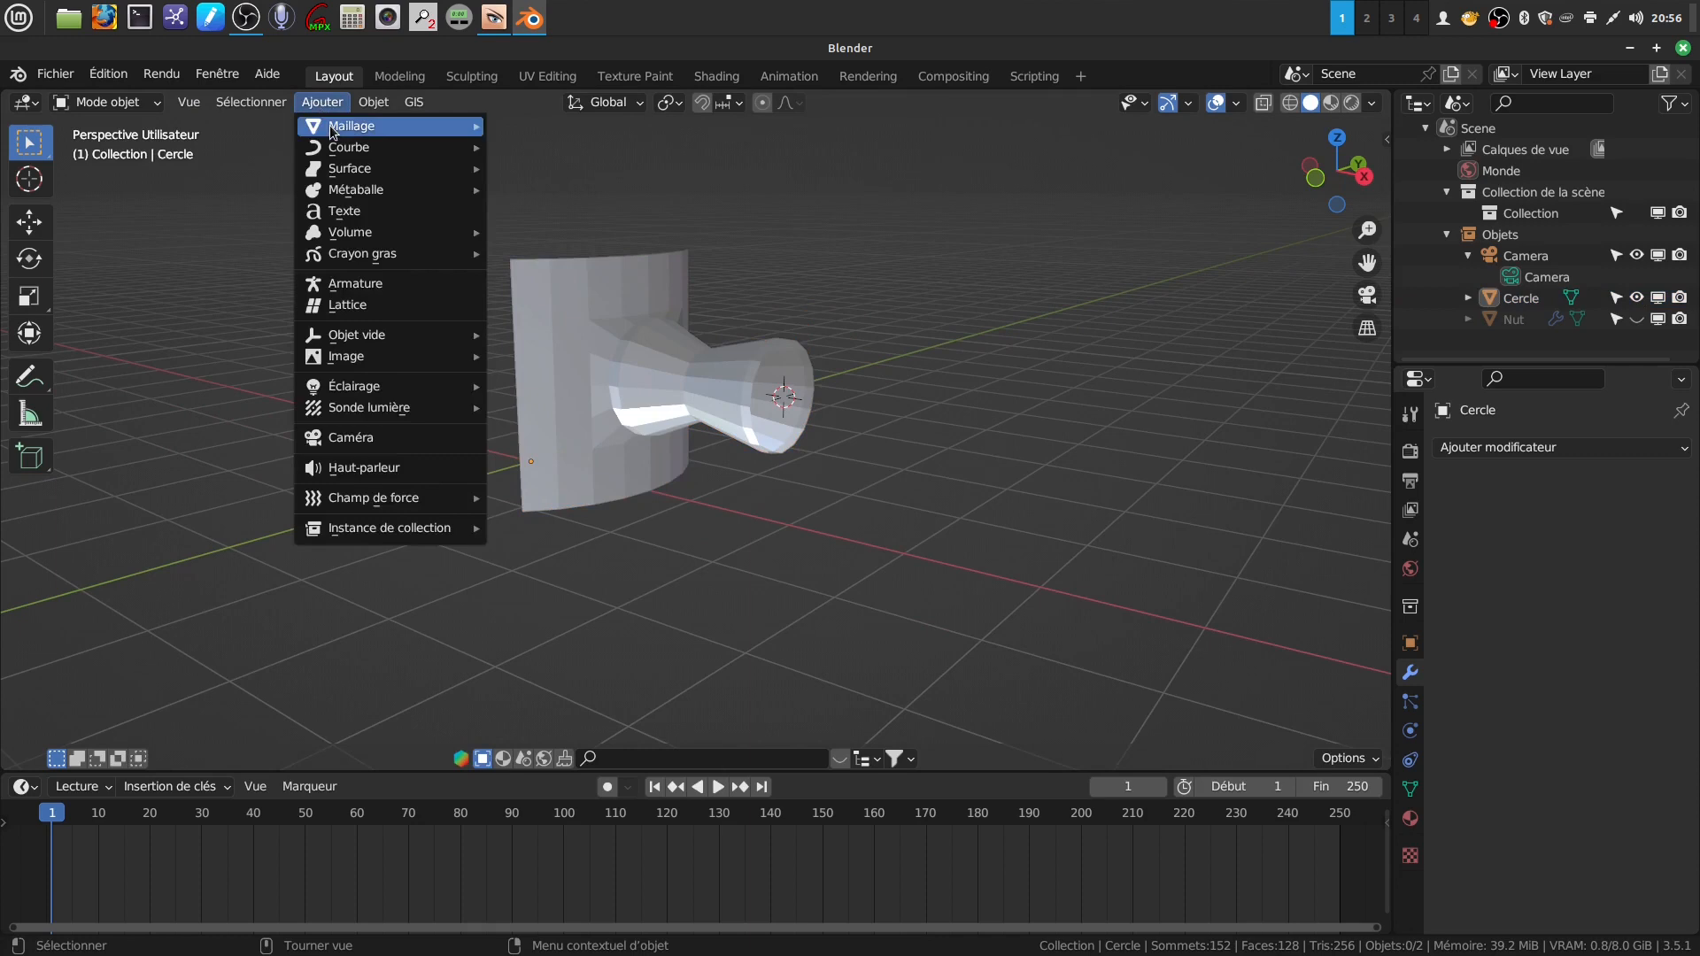
mouse_move(338, 131)
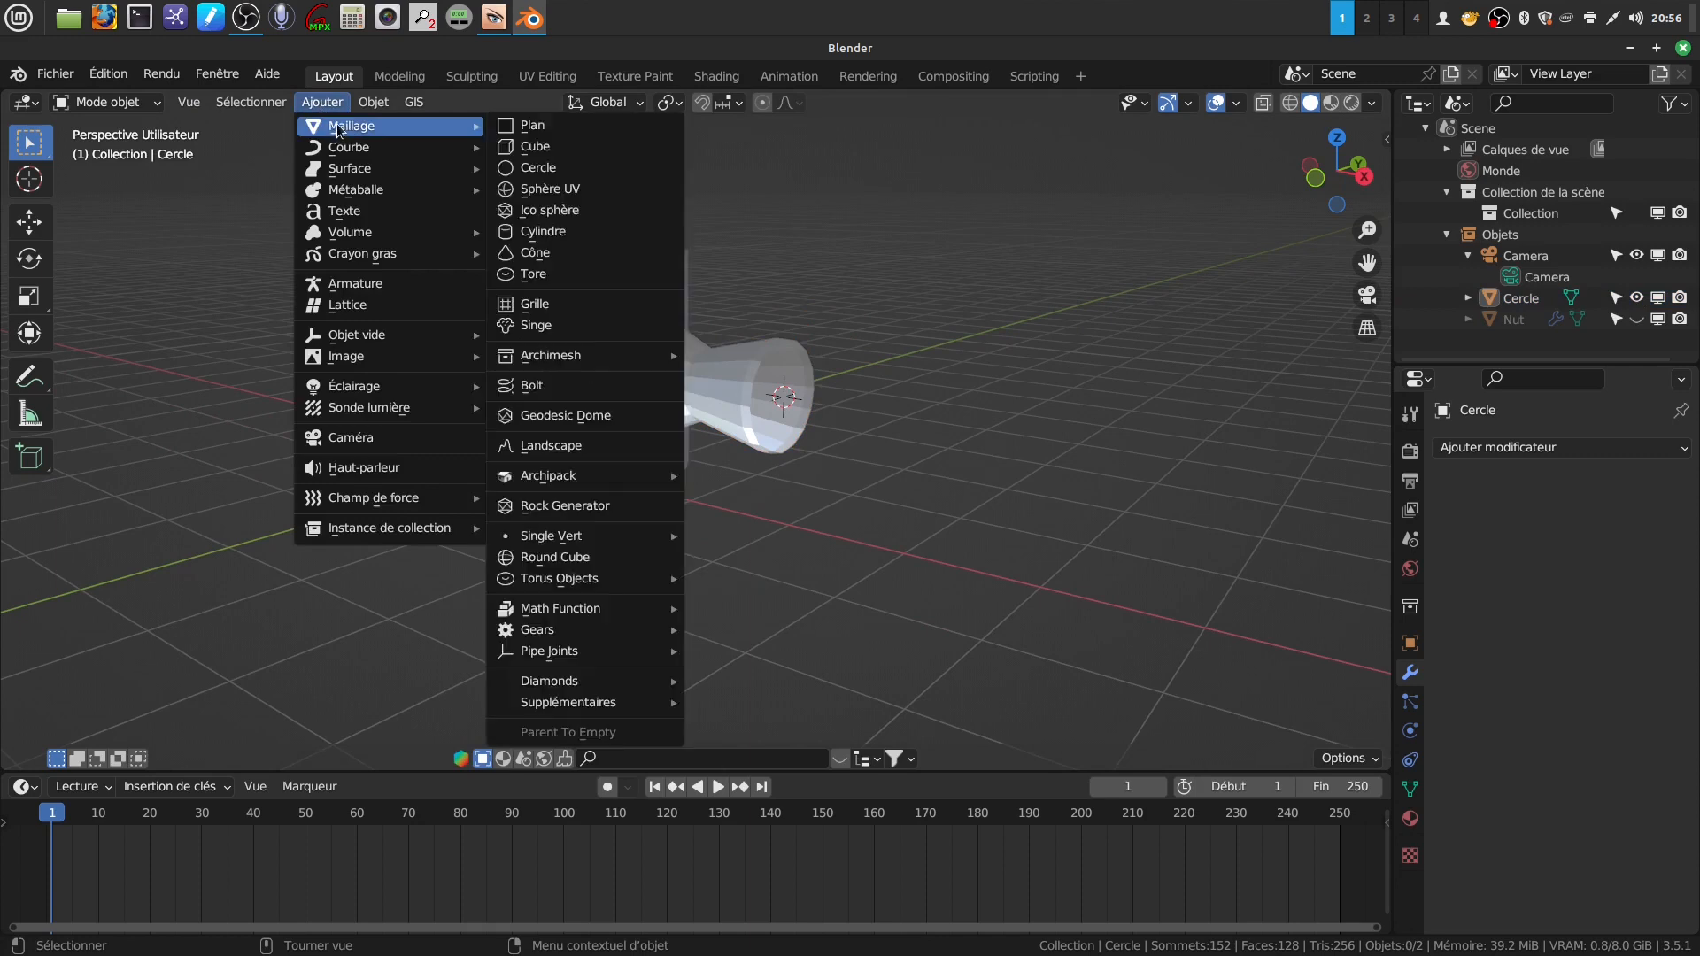
click(567, 189)
- Set the new UV sphere to 16 segments and 8 rings
click(266, 495)
key(BackSpace)
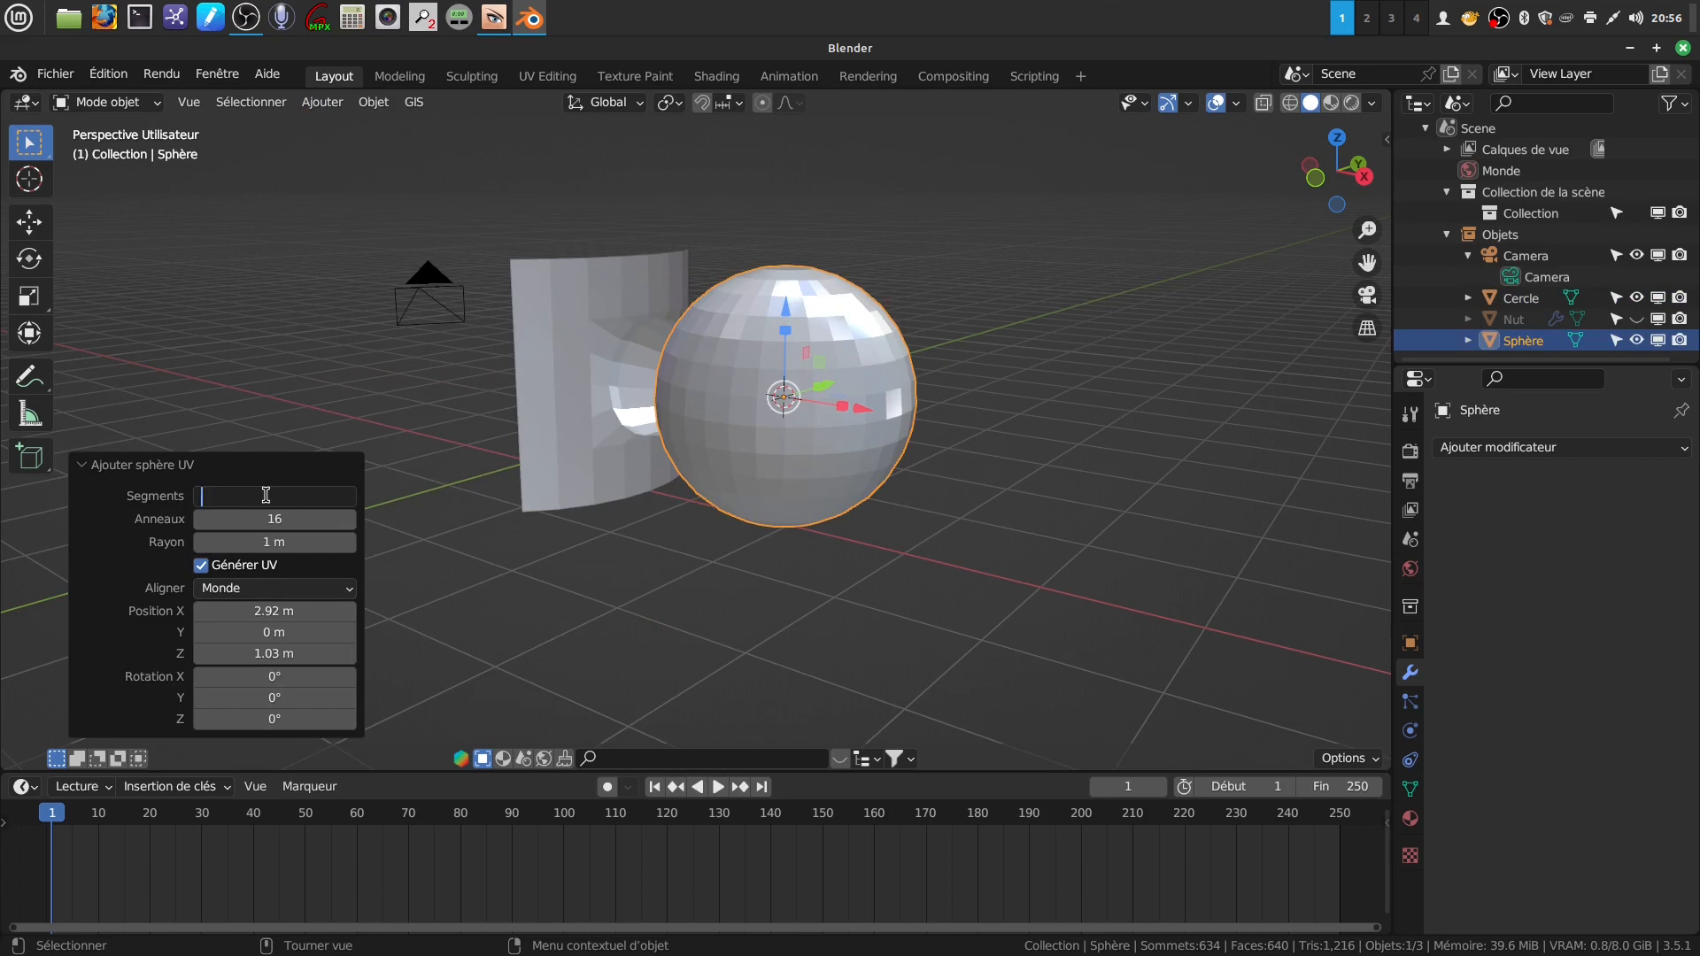
text(16)
key(Return)
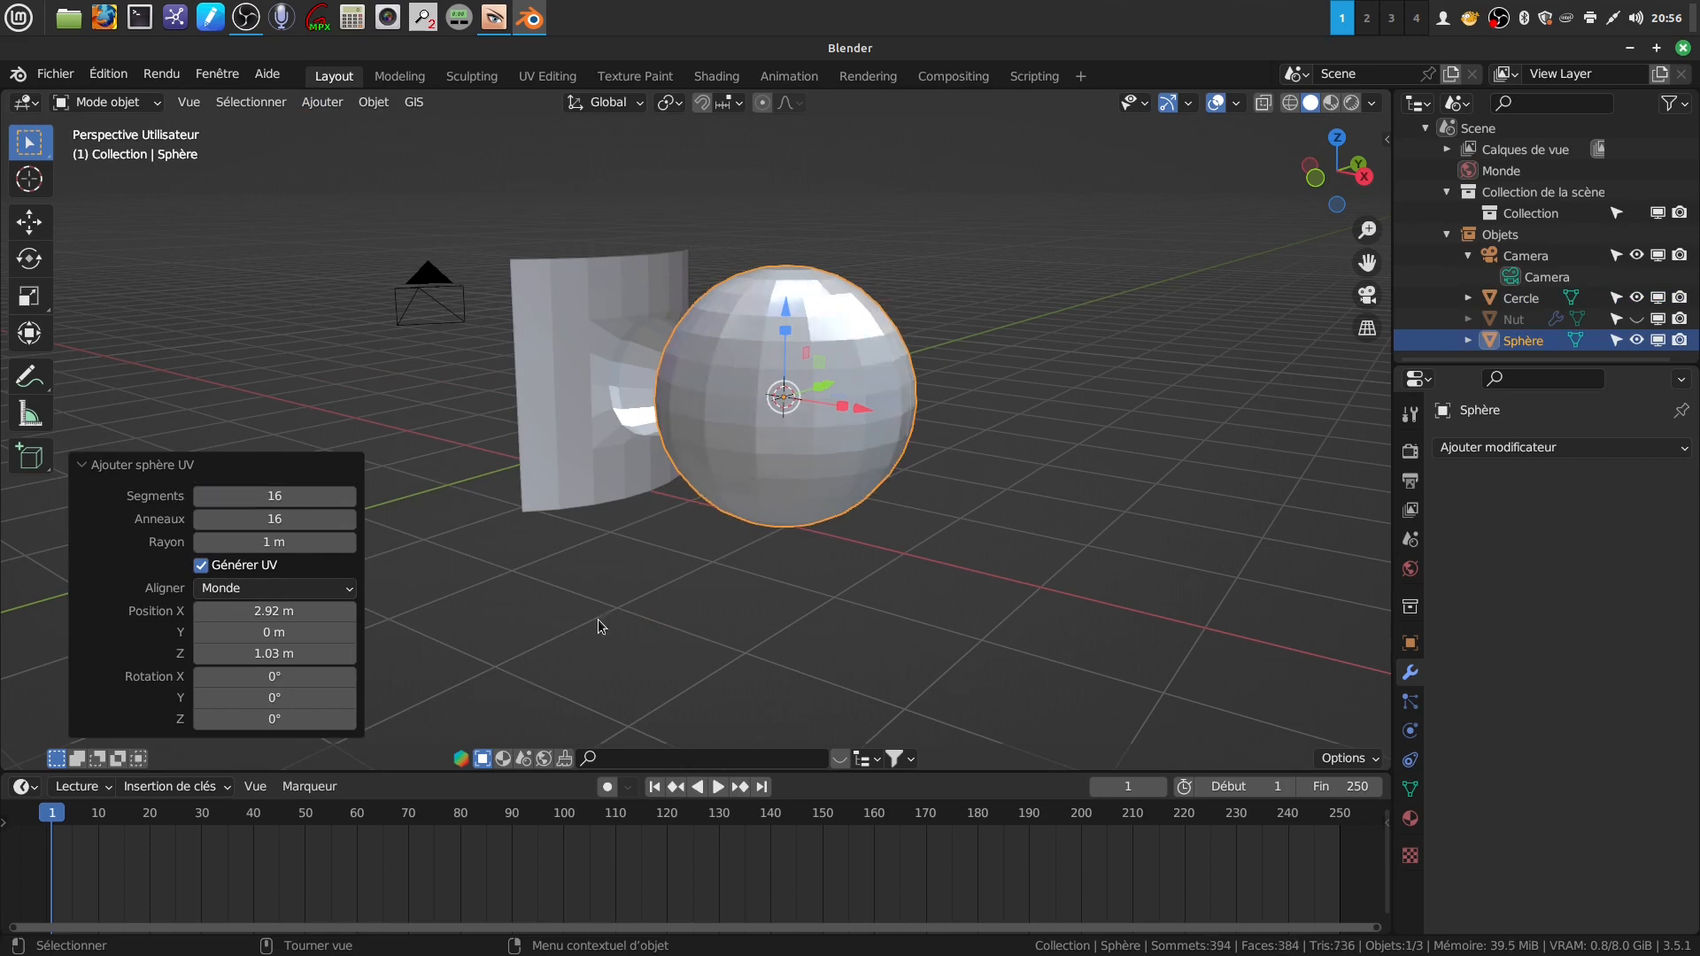
click(274, 519)
key(BackSpace)
text(8)
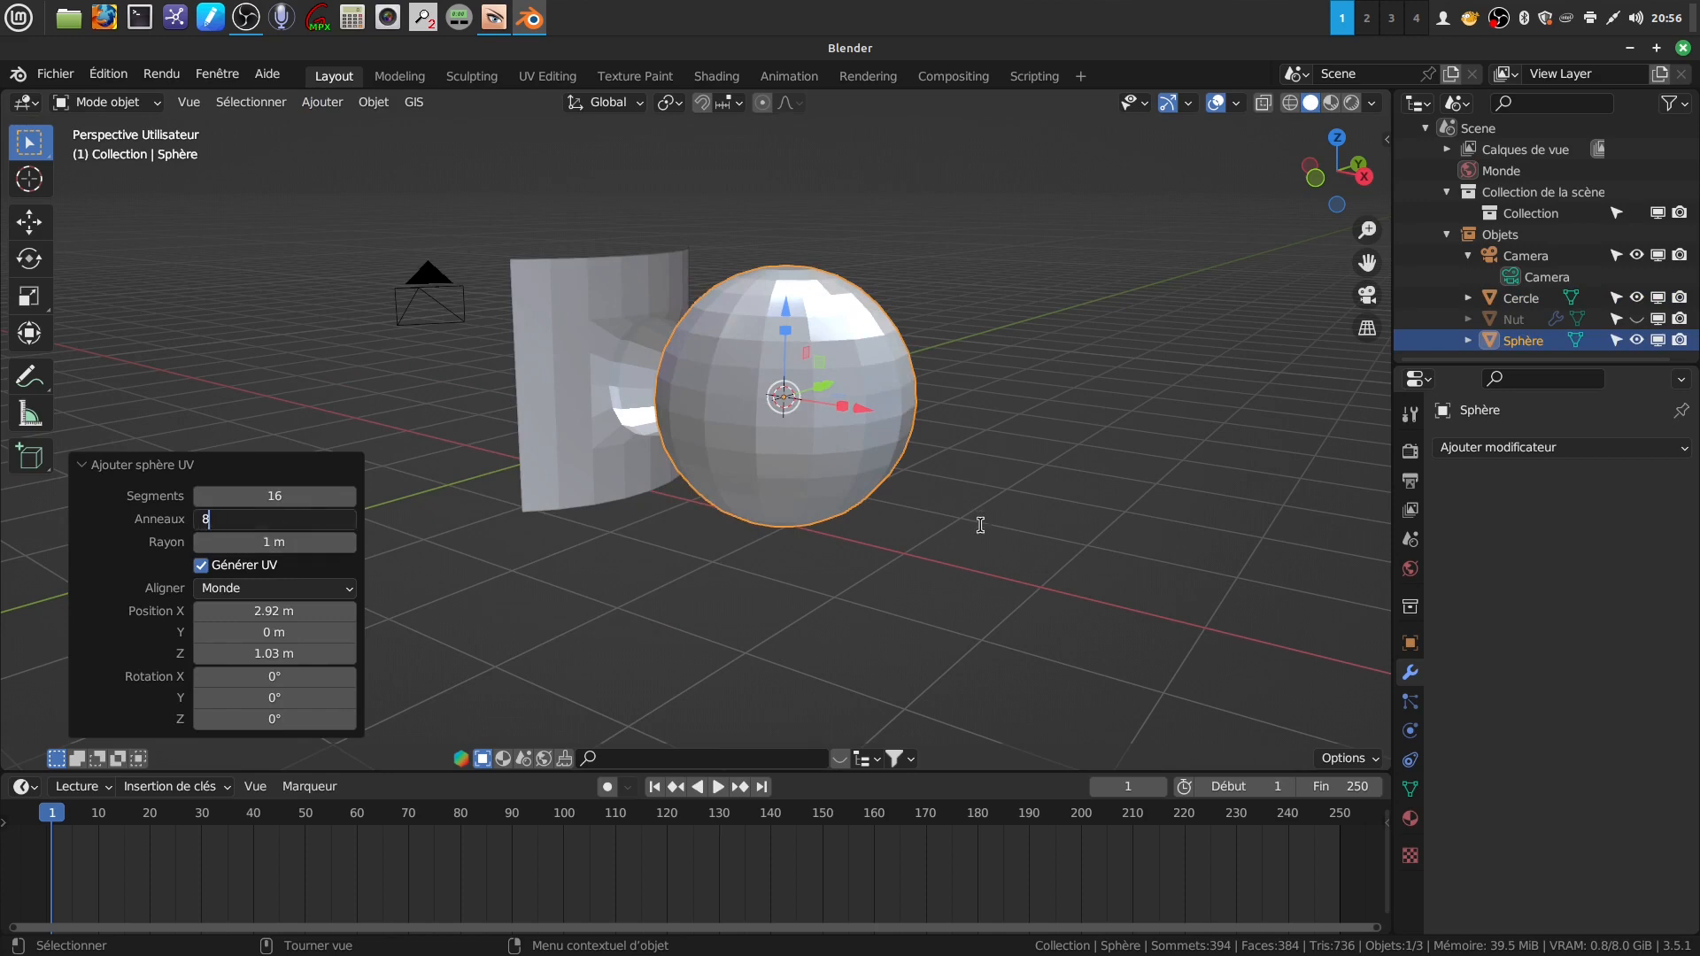
key(Return)
- Rotate the sphere 90° about Y and move it outward along X, clear of the connector
middle_drag(824, 429, 899, 409)
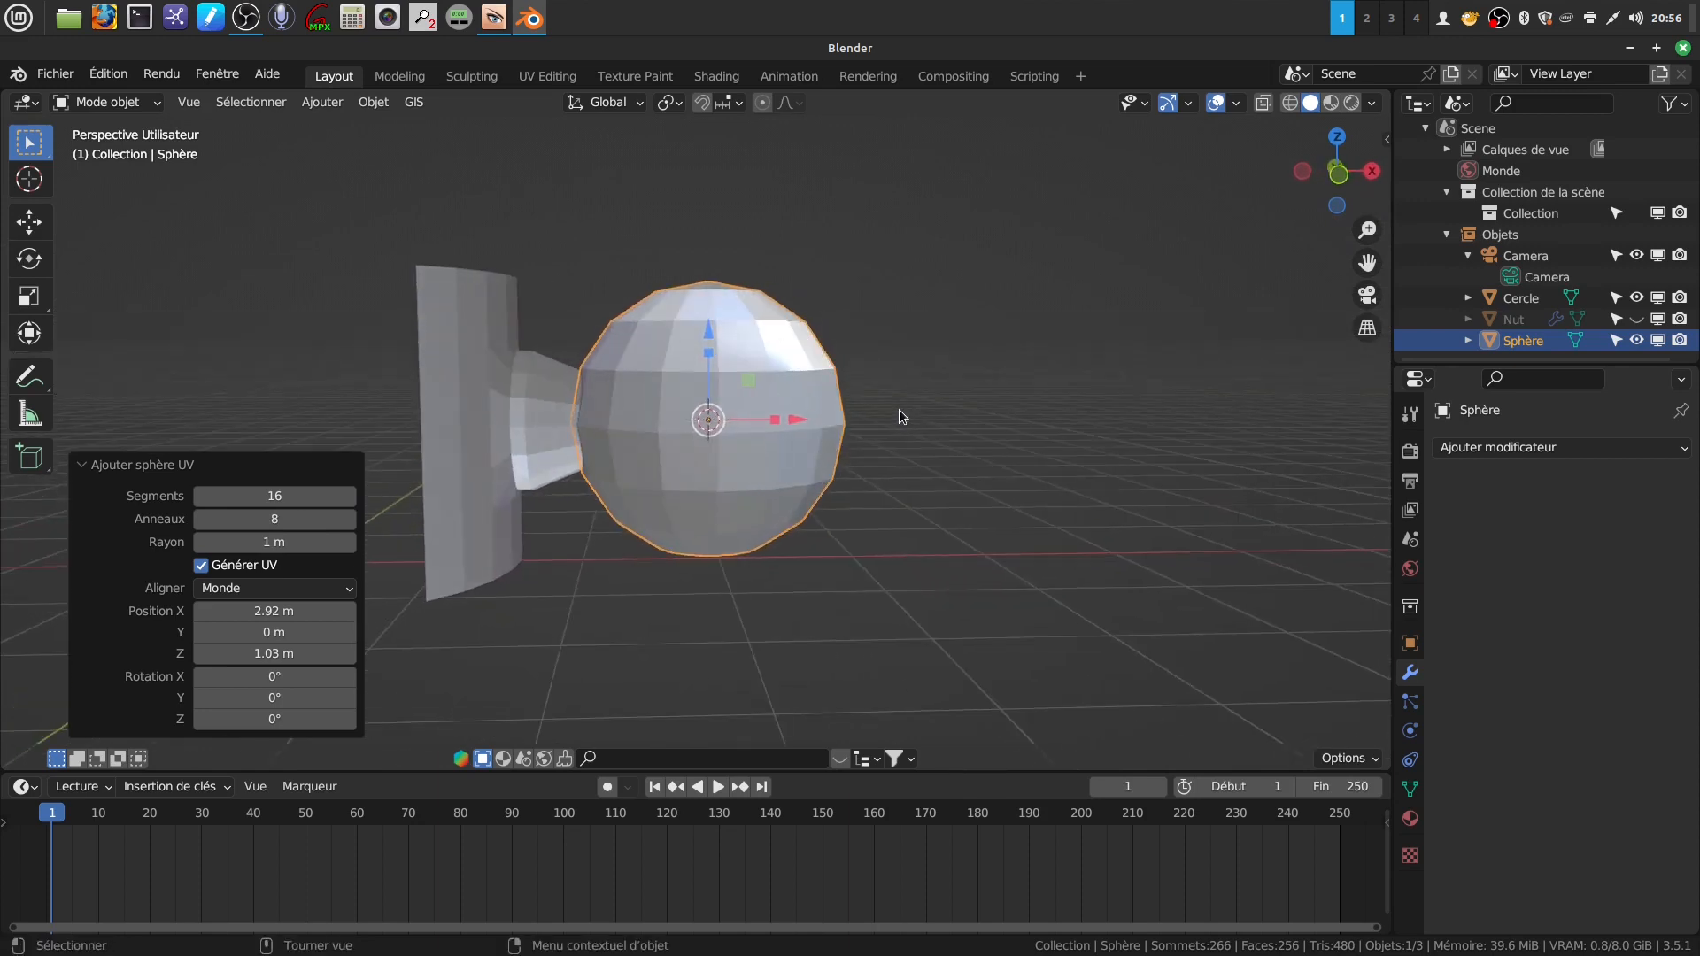
key(r)
text(y90)
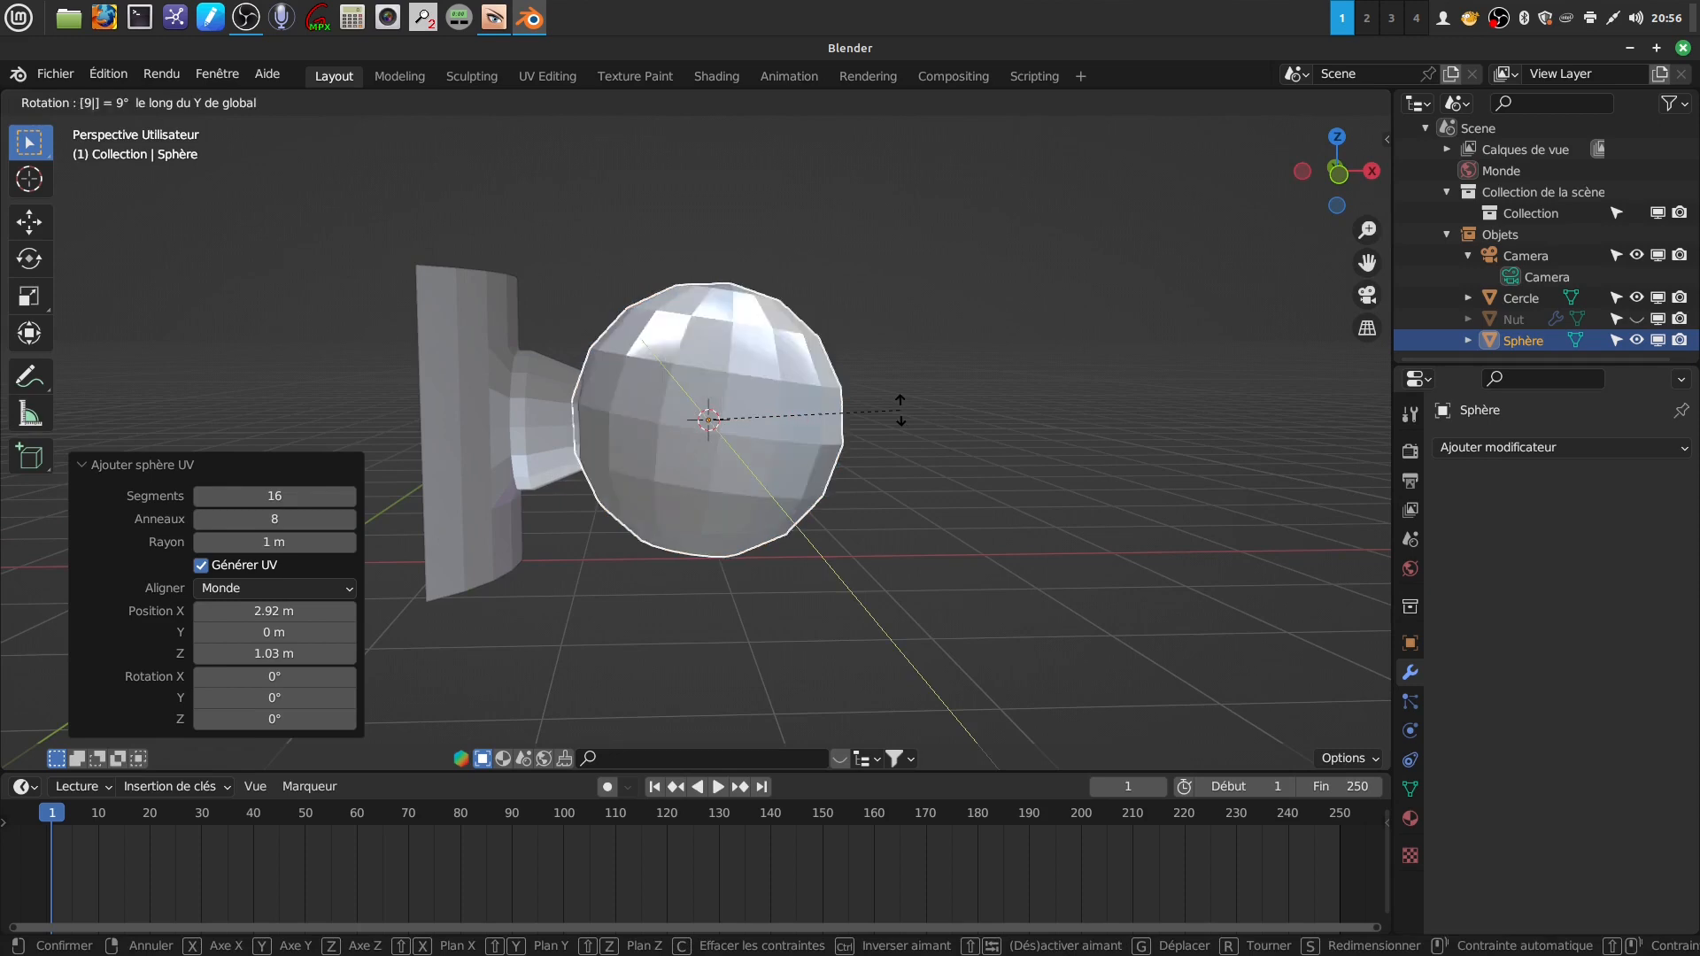
key(Return)
drag(795, 420, 963, 420)
- Delete the ring of faces surrounding the polar cap on the sphere's side facing the connector
middle_drag(937, 437, 878, 487)
key(Tab)
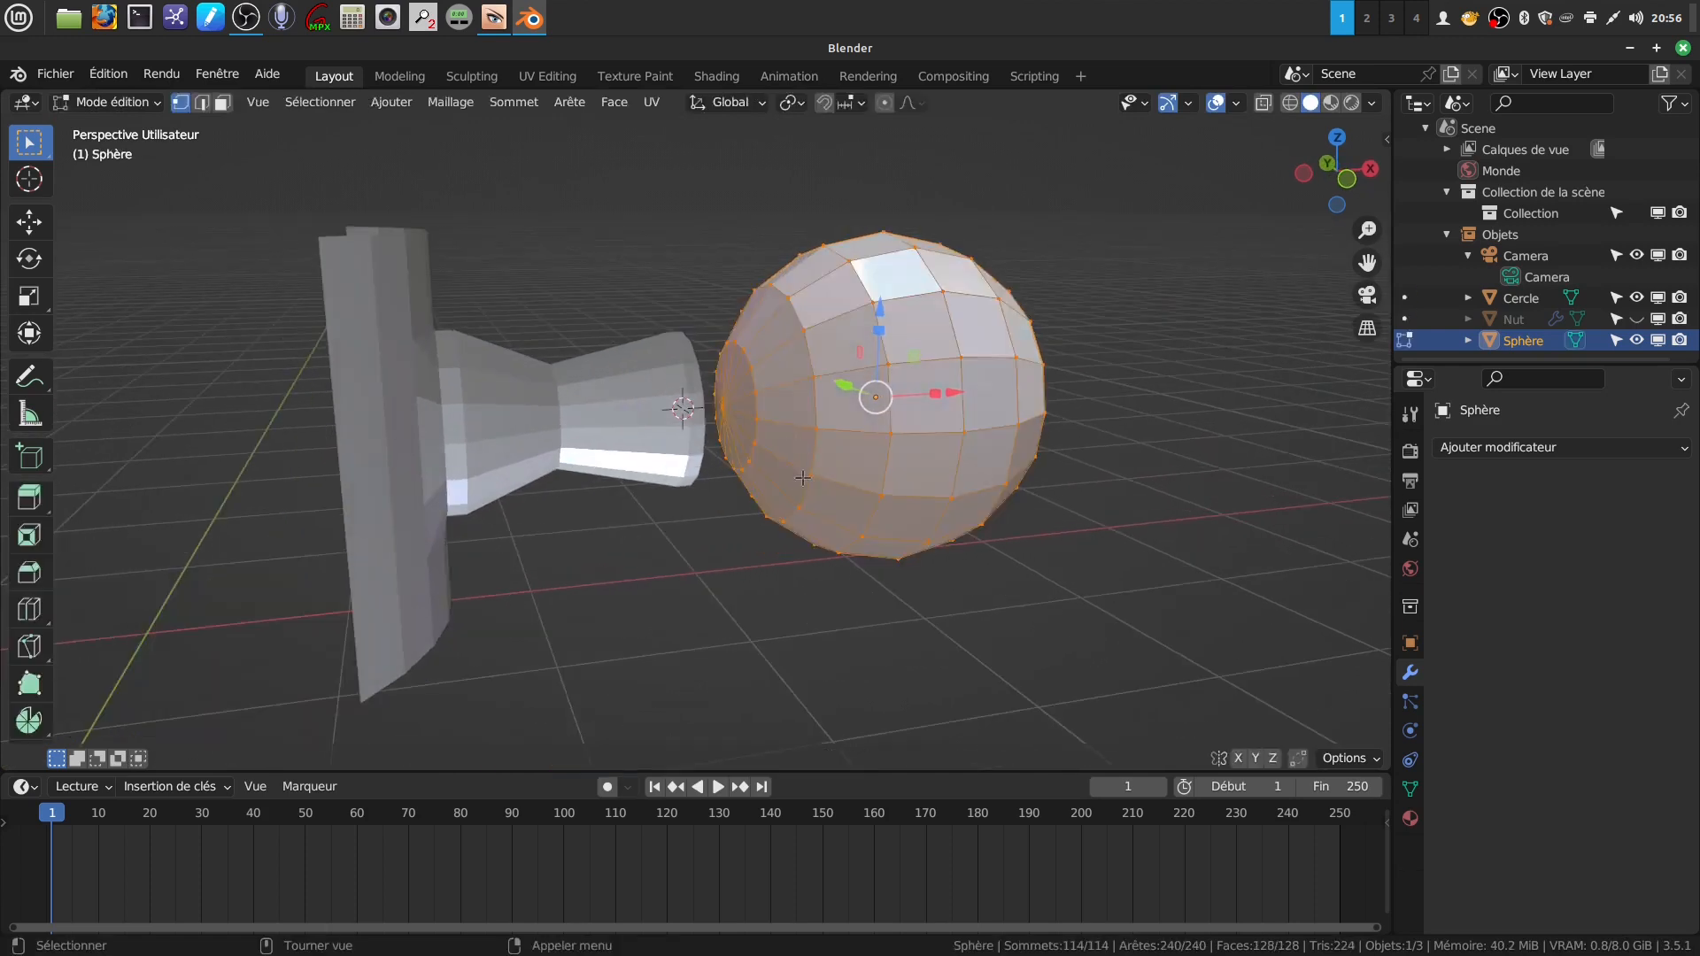
scroll(779, 414, up, 2)
click(223, 102)
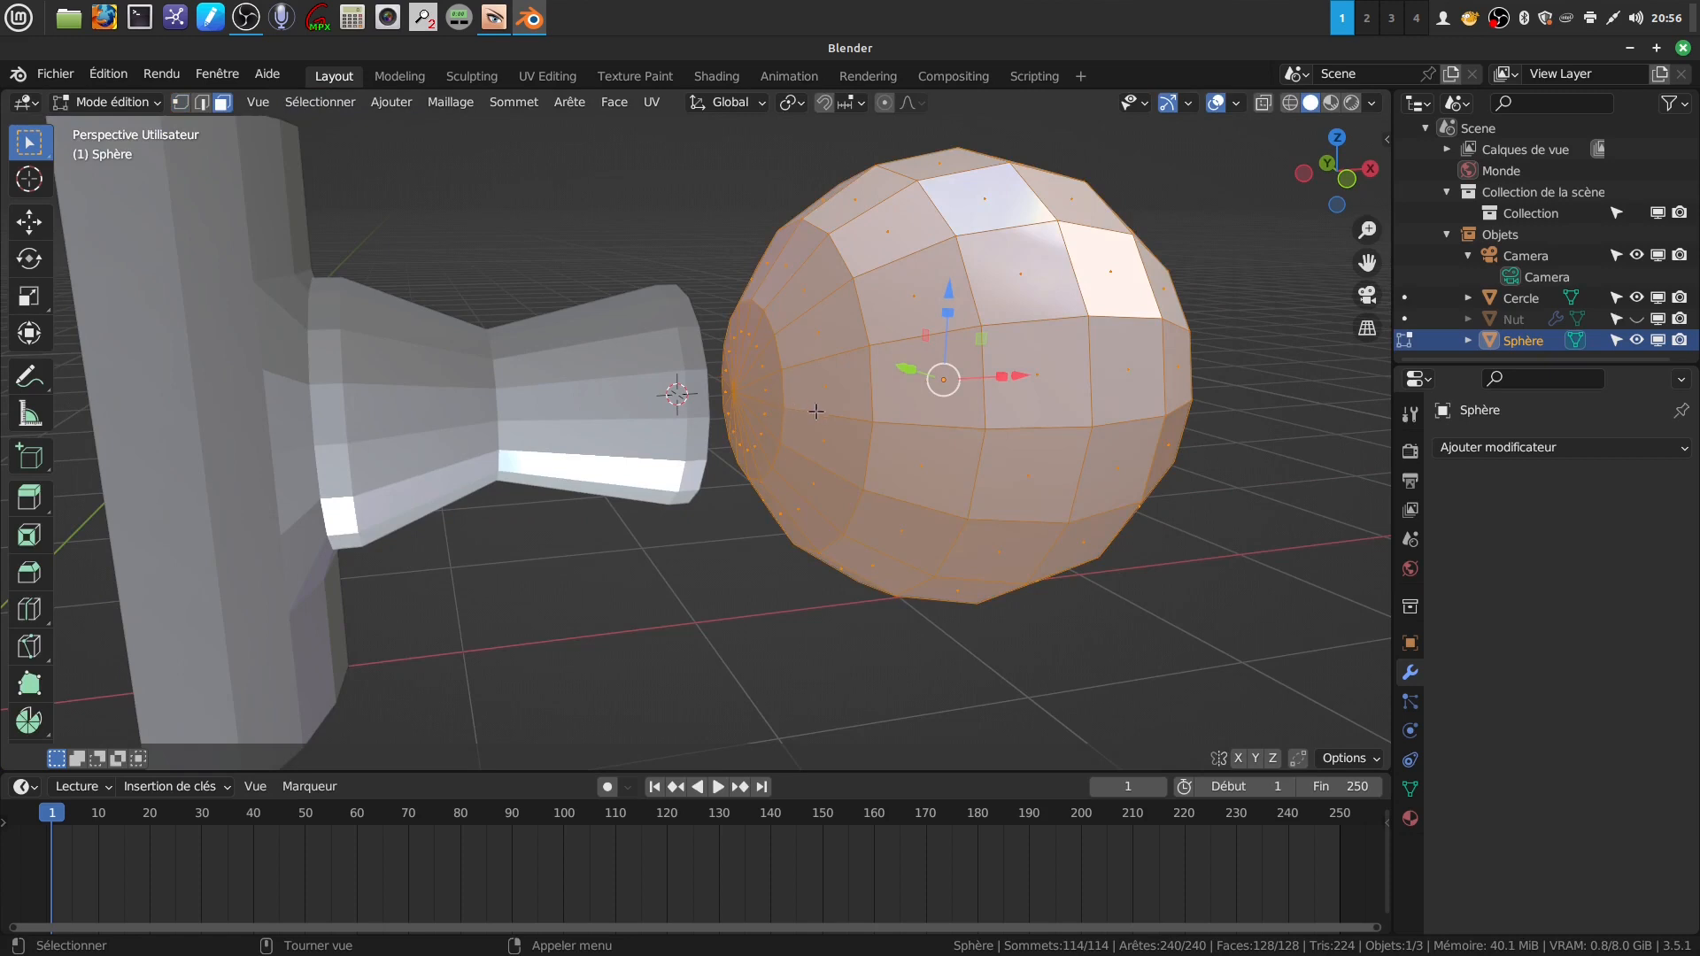
alt+click(816, 411)
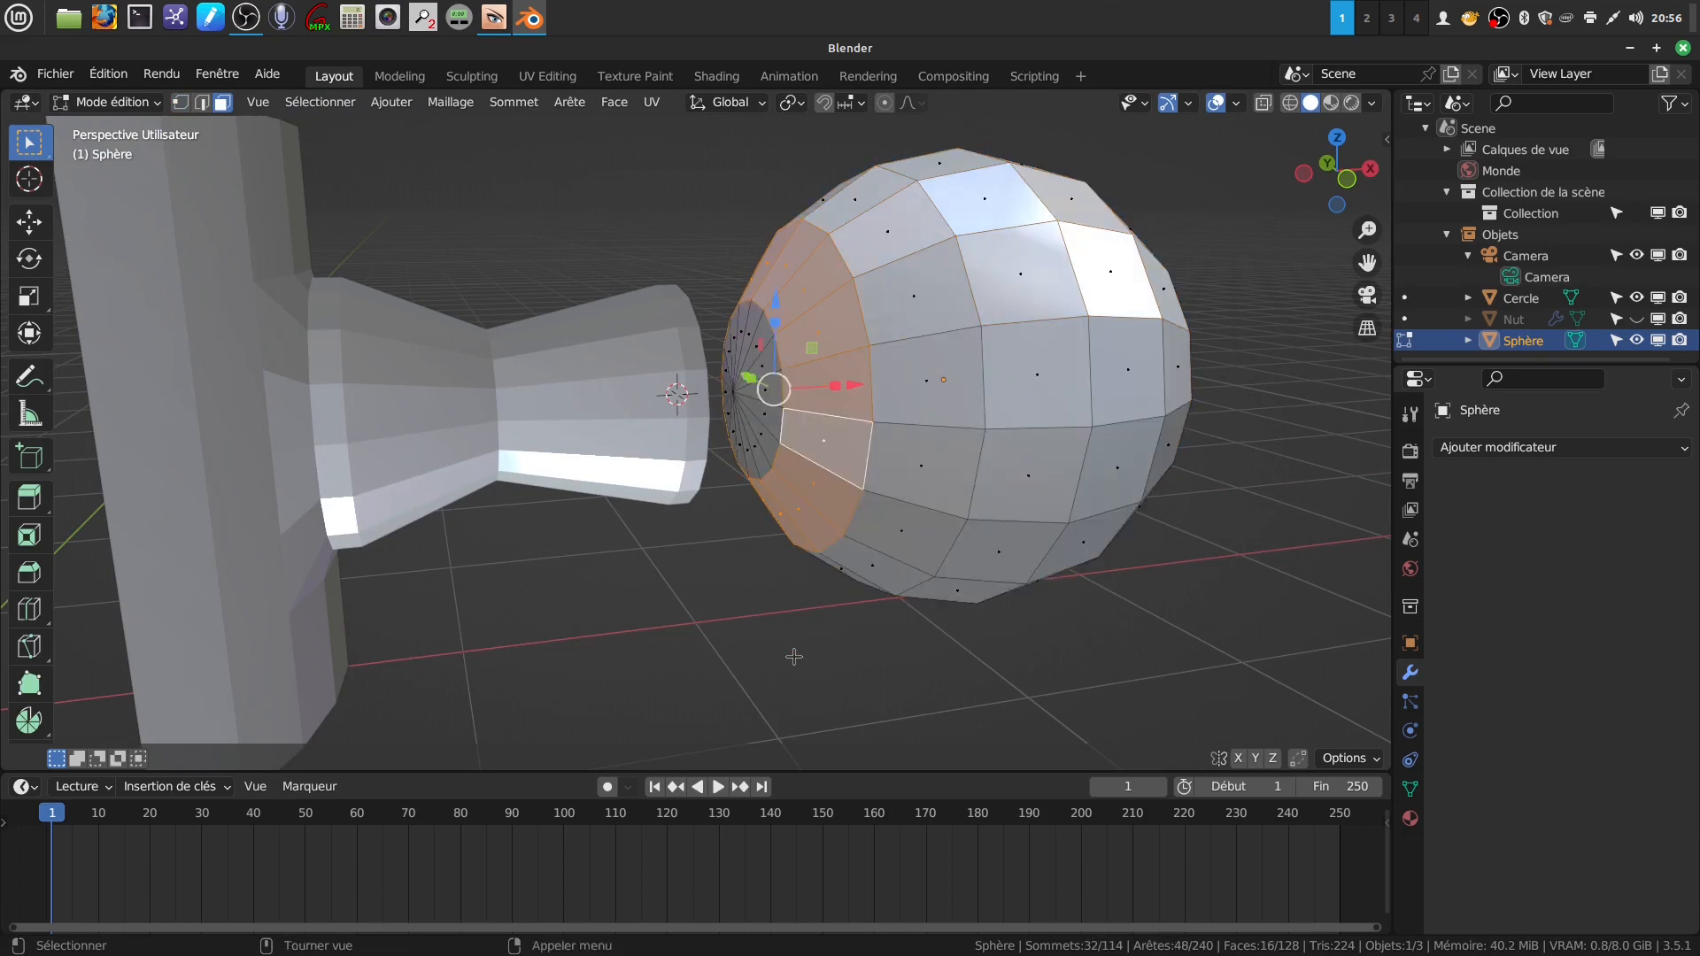
key(x)
click(730, 657)
- Select all linked faces of the detached polar cap and delete them
click(738, 479)
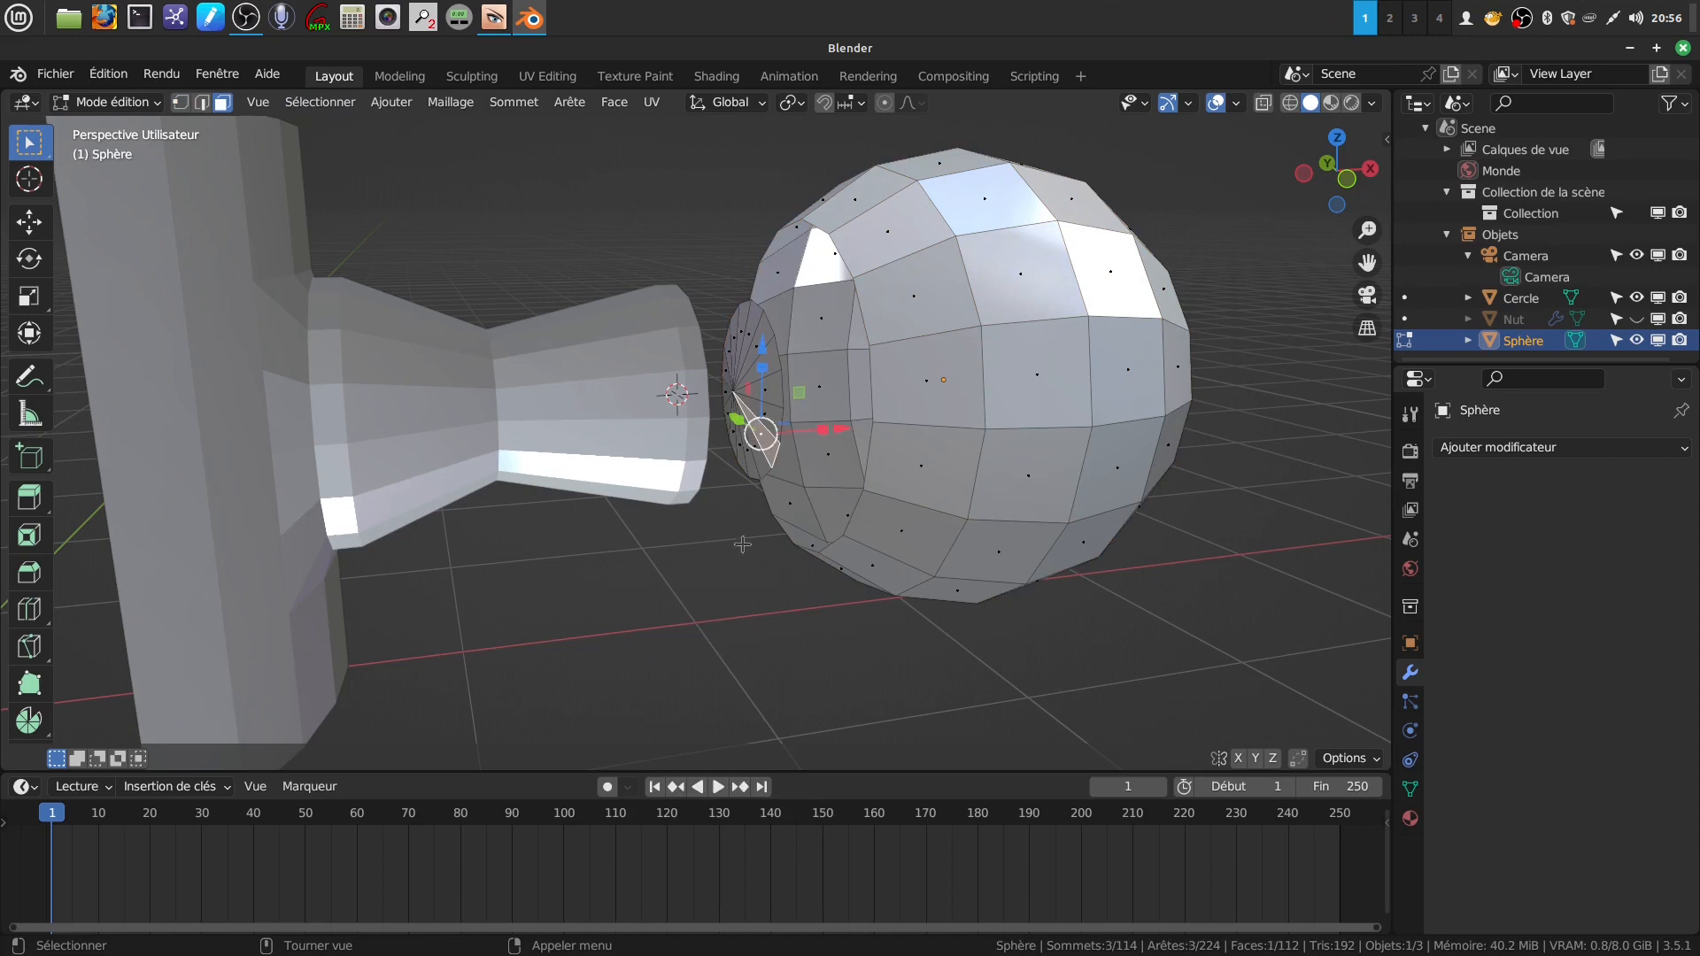
key(ctrl+l)
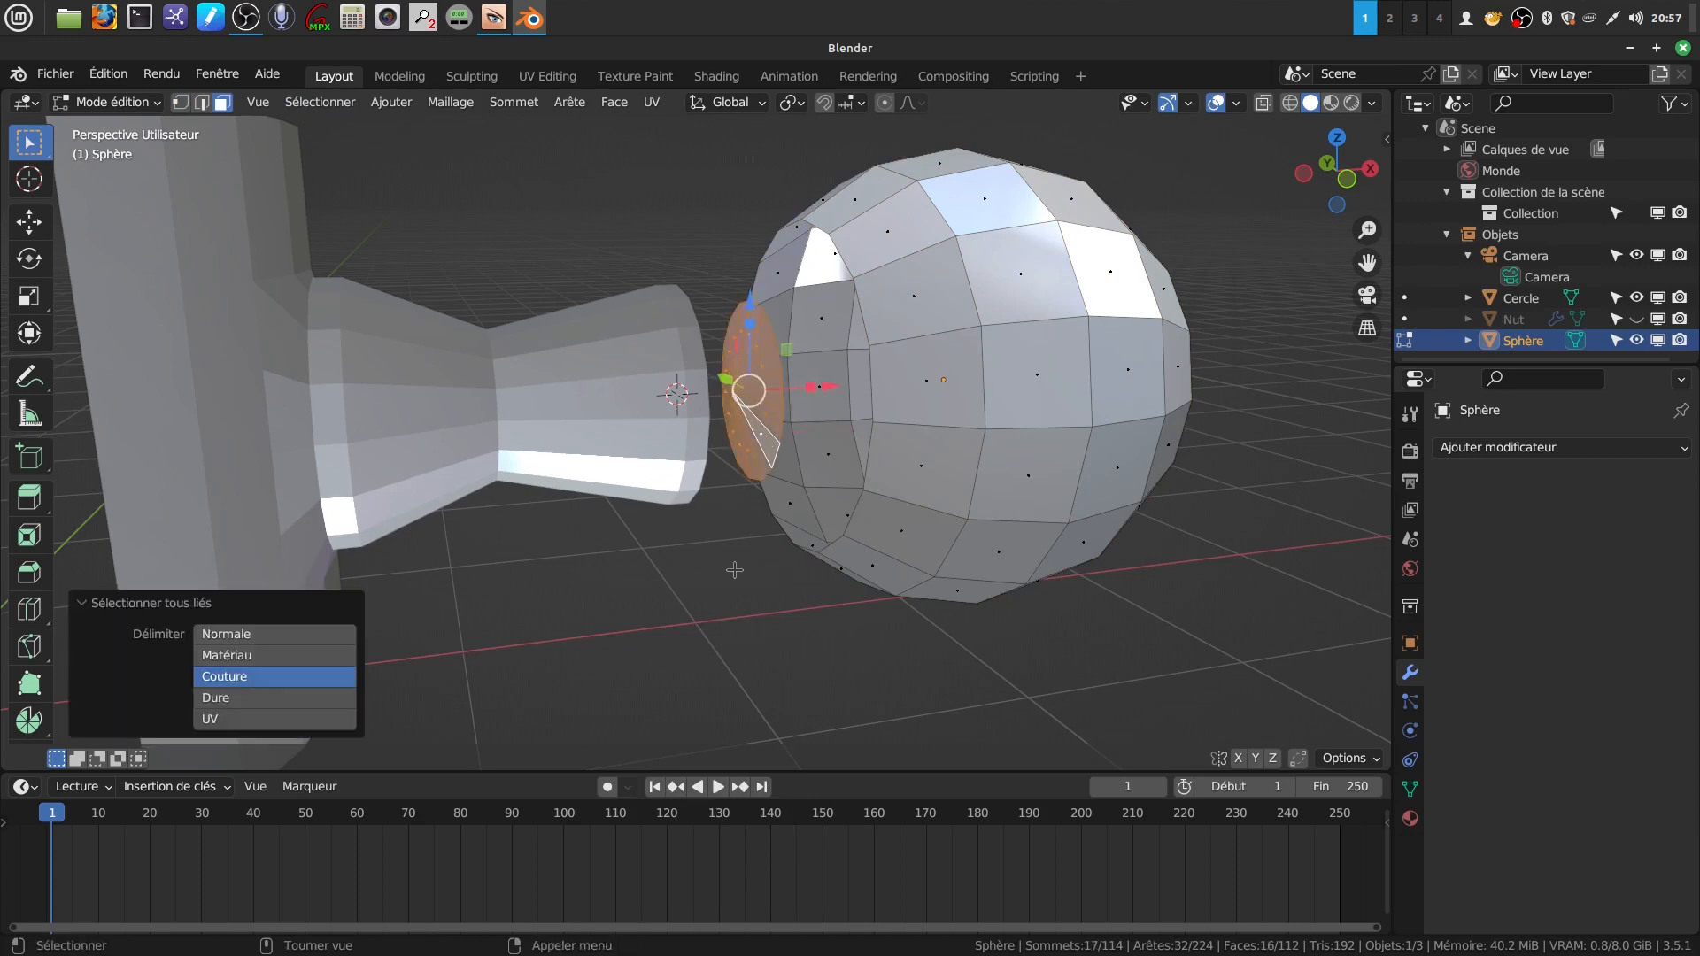
key(x)
click(711, 585)
- Scale the whole cut sphere mesh down to about 0.66
middle_drag(711, 584, 821, 428)
scroll(783, 433, down, 2)
key(a)
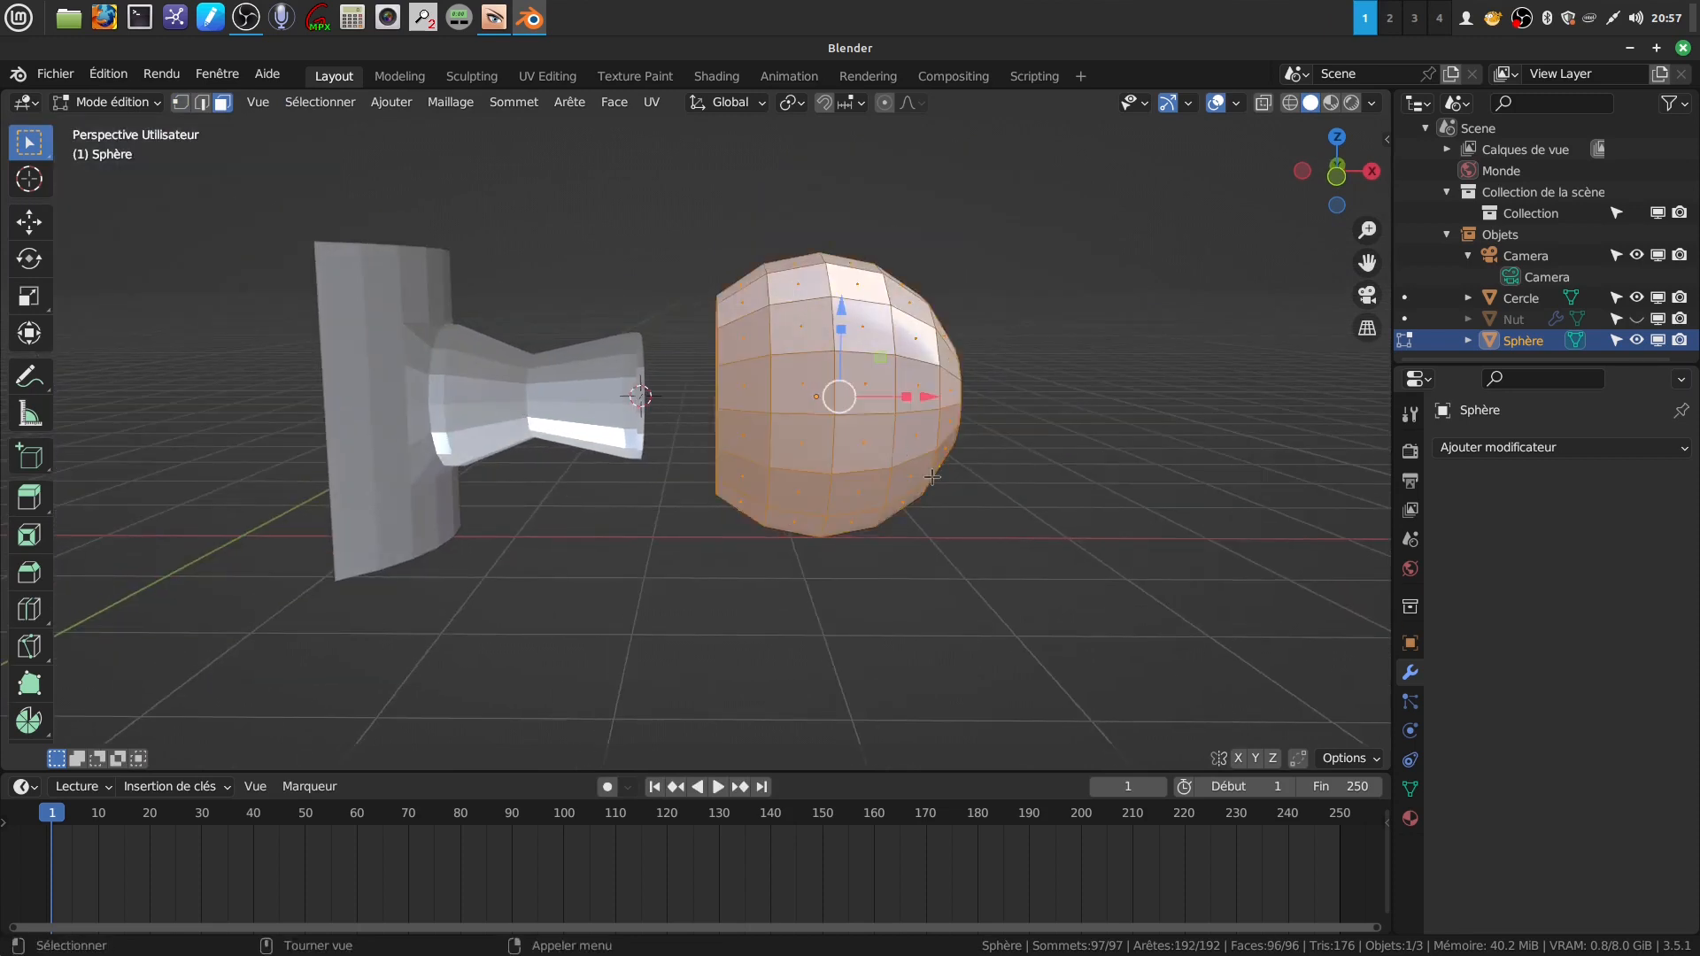
key(s)
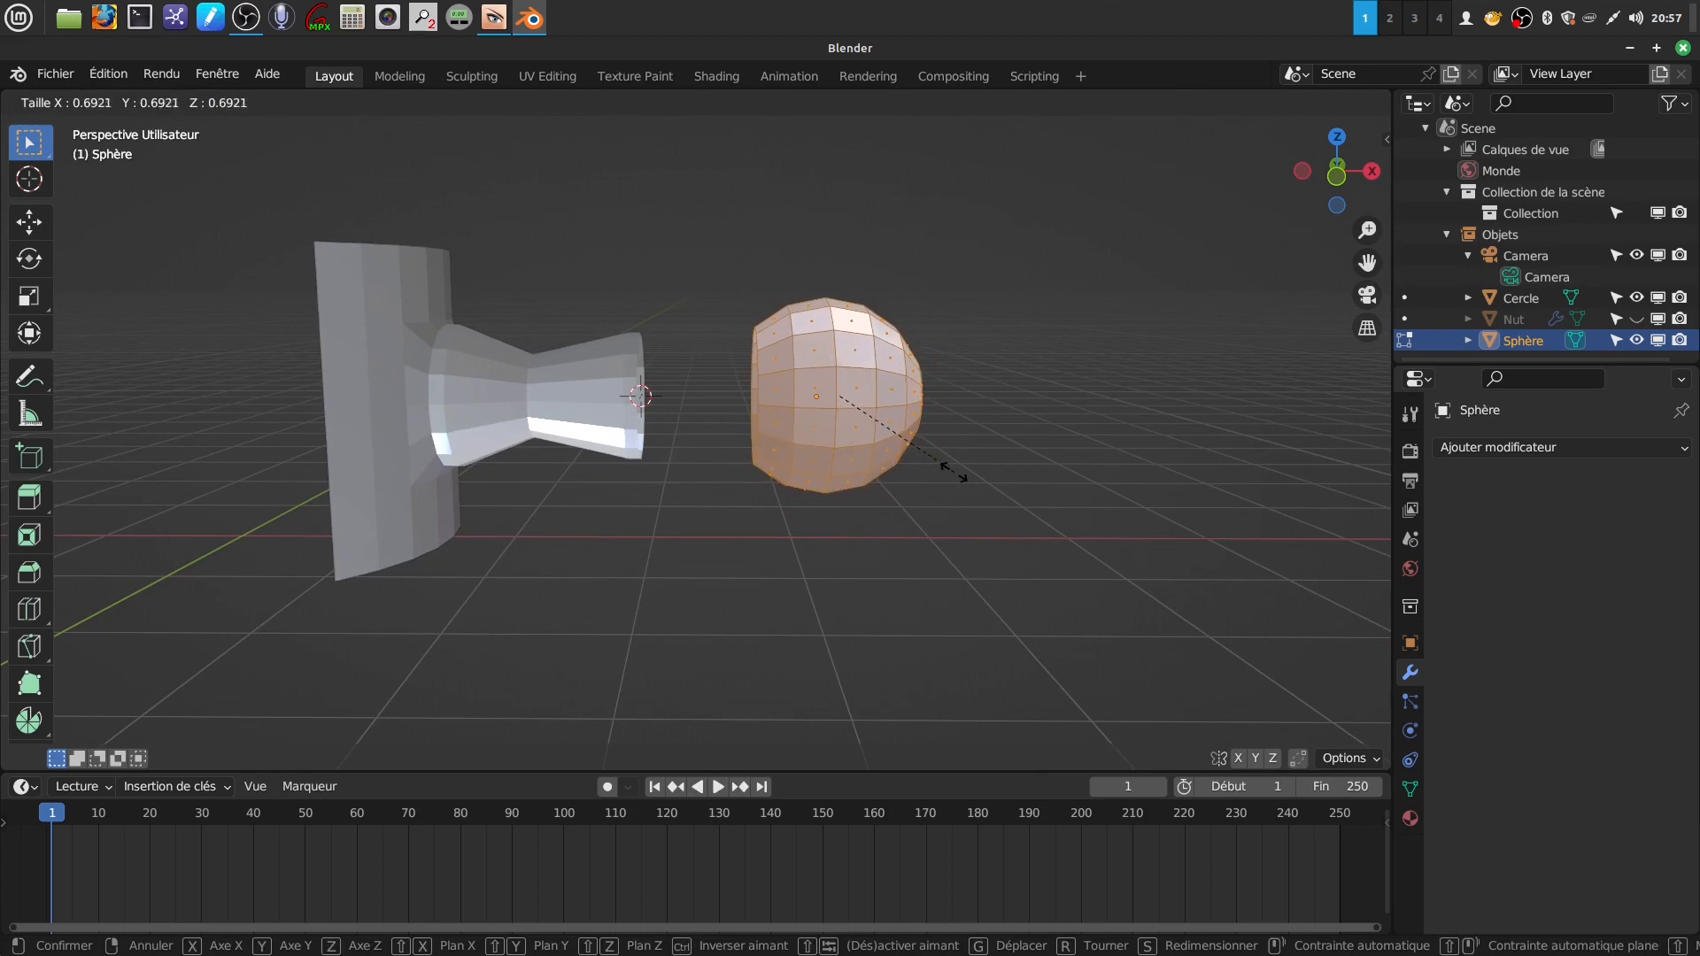
click(948, 468)
- Move the cut sphere about -0.81 m along X up to the connector's rim and scale it to about 0.98
key(KP_1)
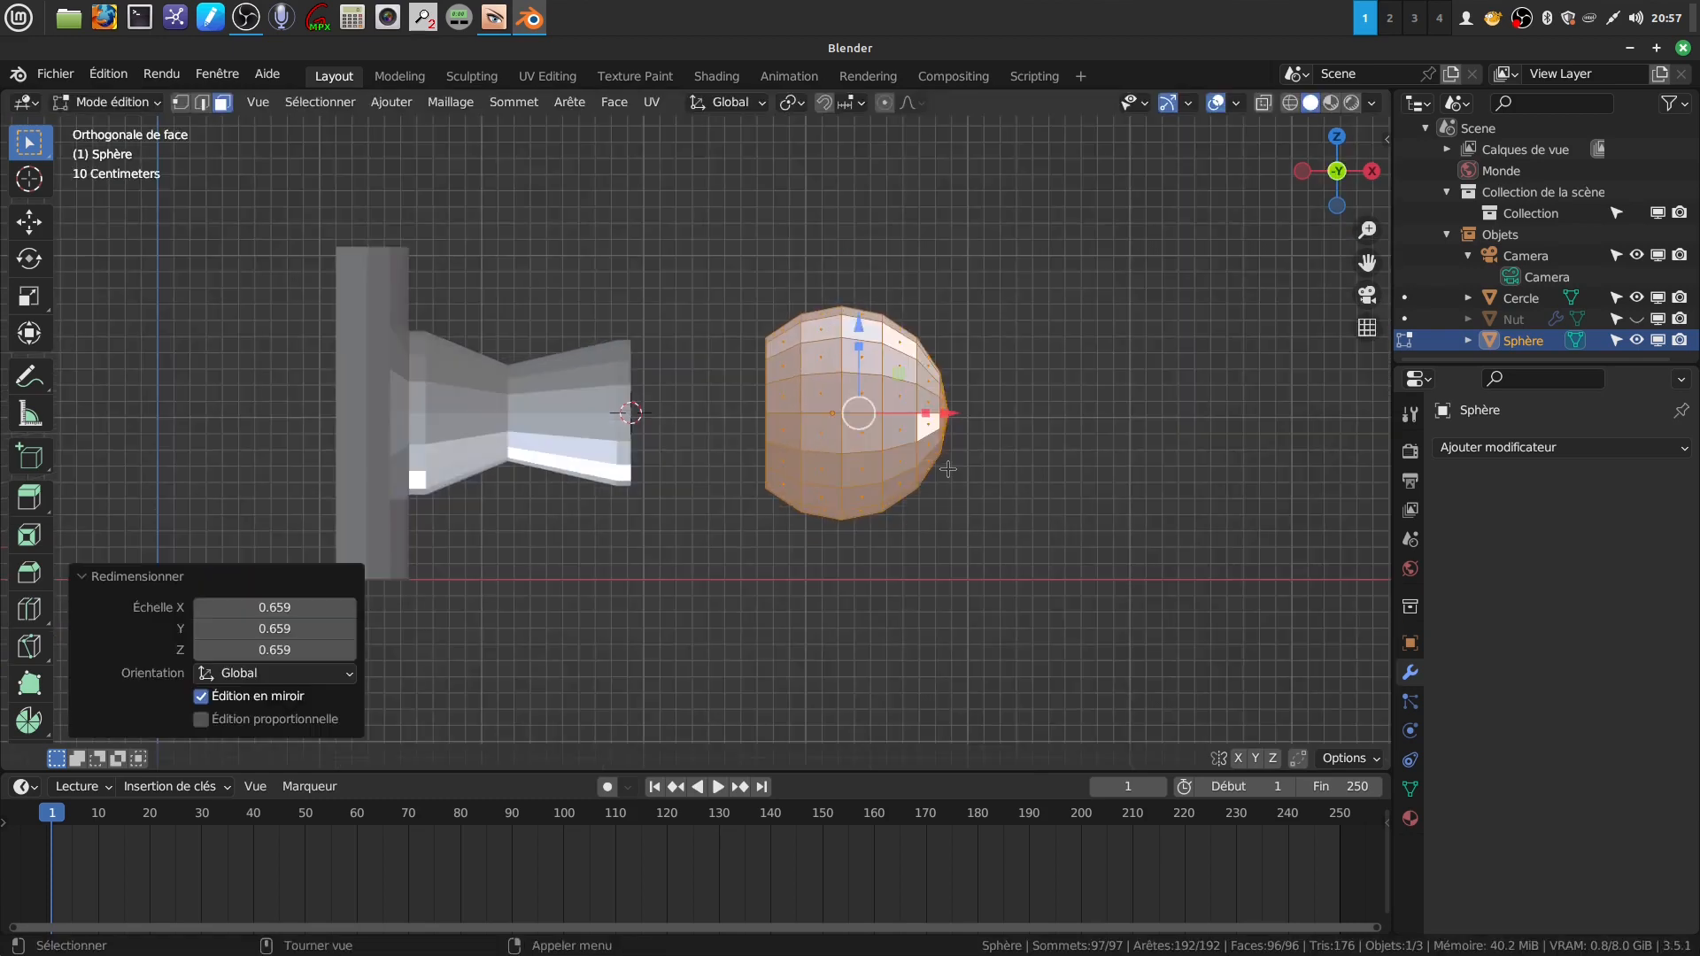
scroll(948, 469, up, 1)
drag(1003, 414, 823, 379)
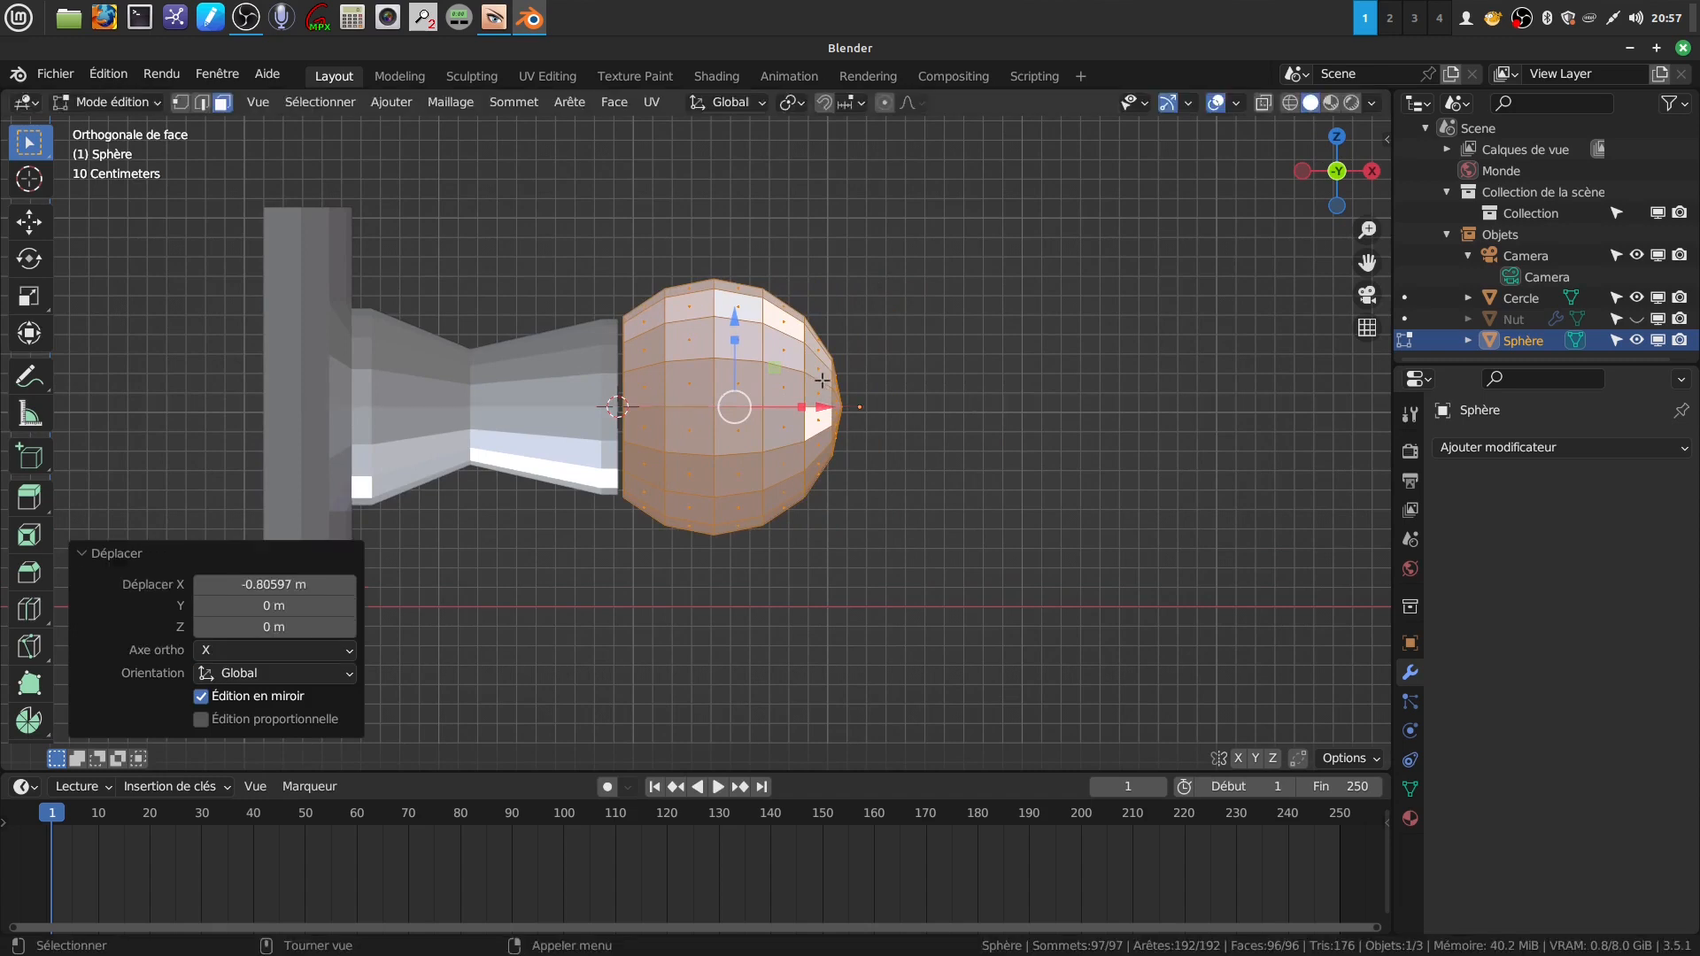
scroll(697, 499, up, 1)
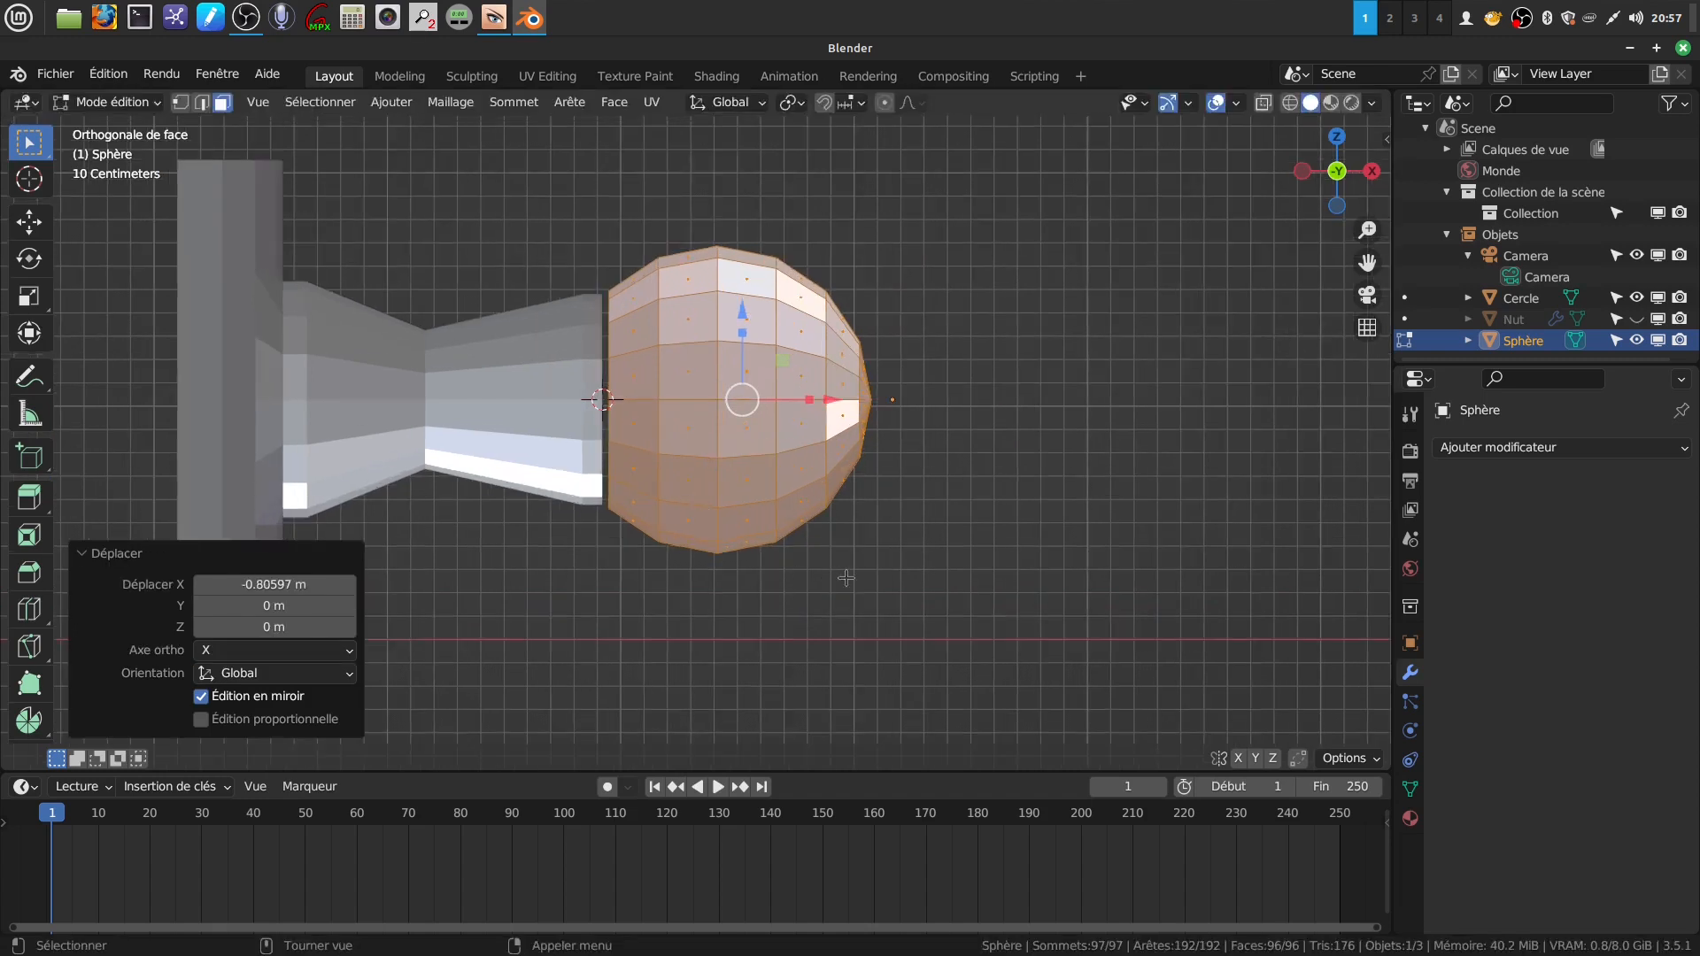
key(s)
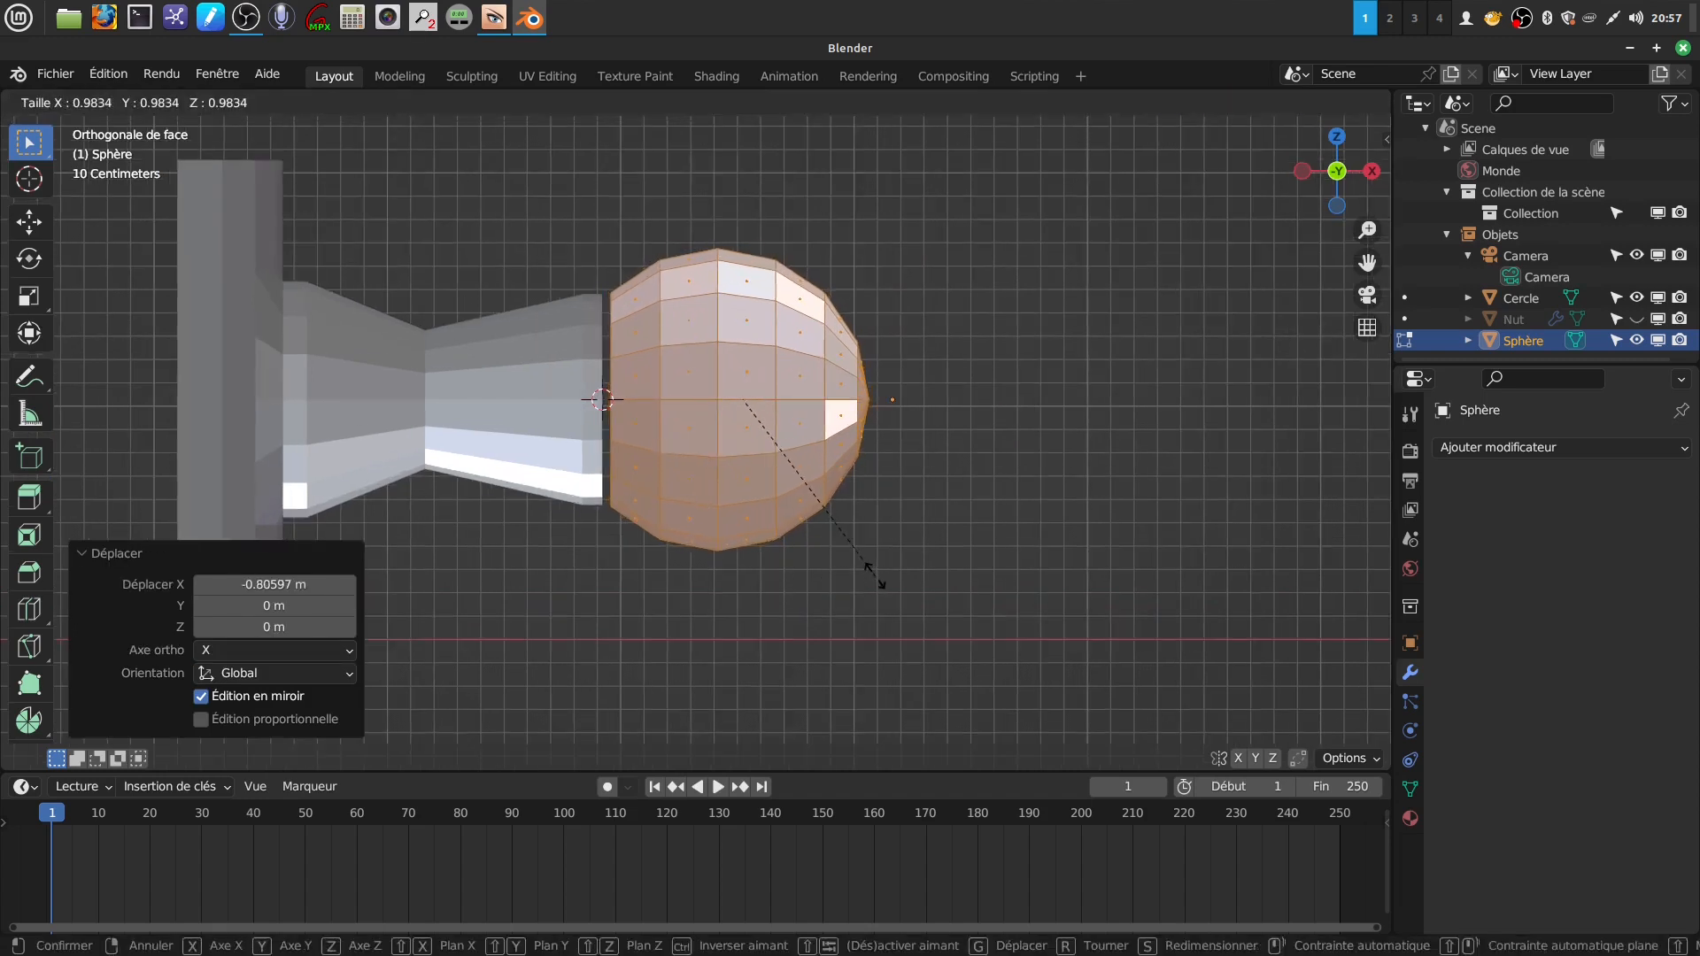
click(880, 580)
- Join the sphere into the connector object in Object Mode
key(Tab)
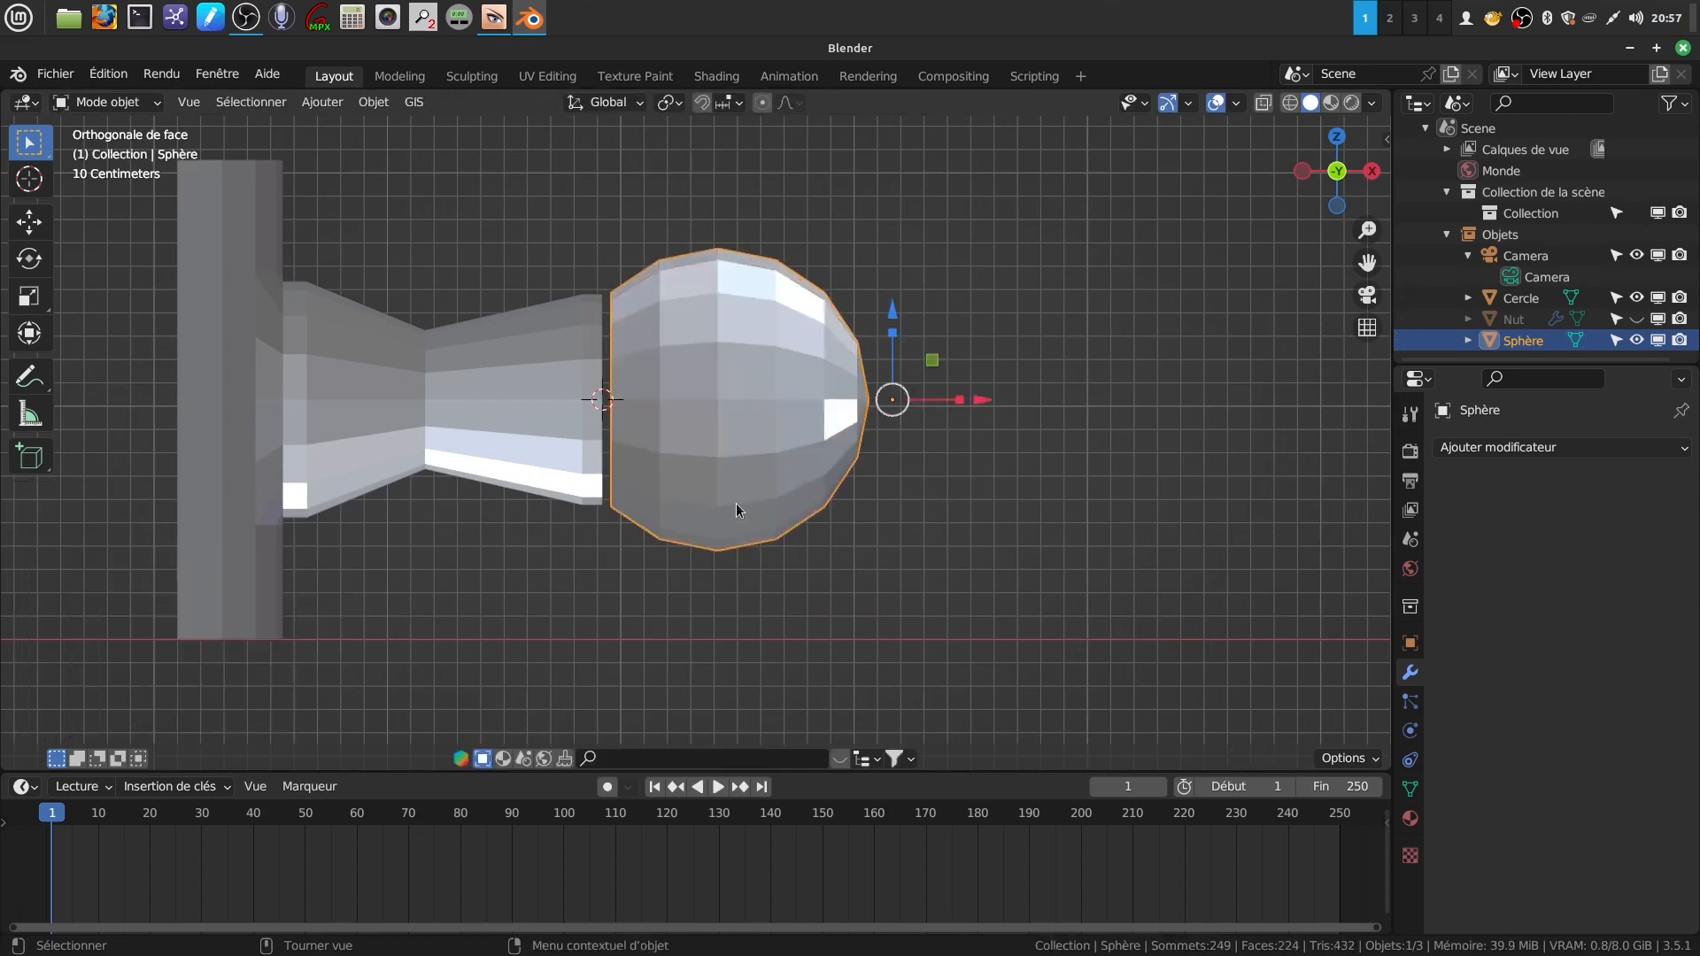
shift+click(501, 379)
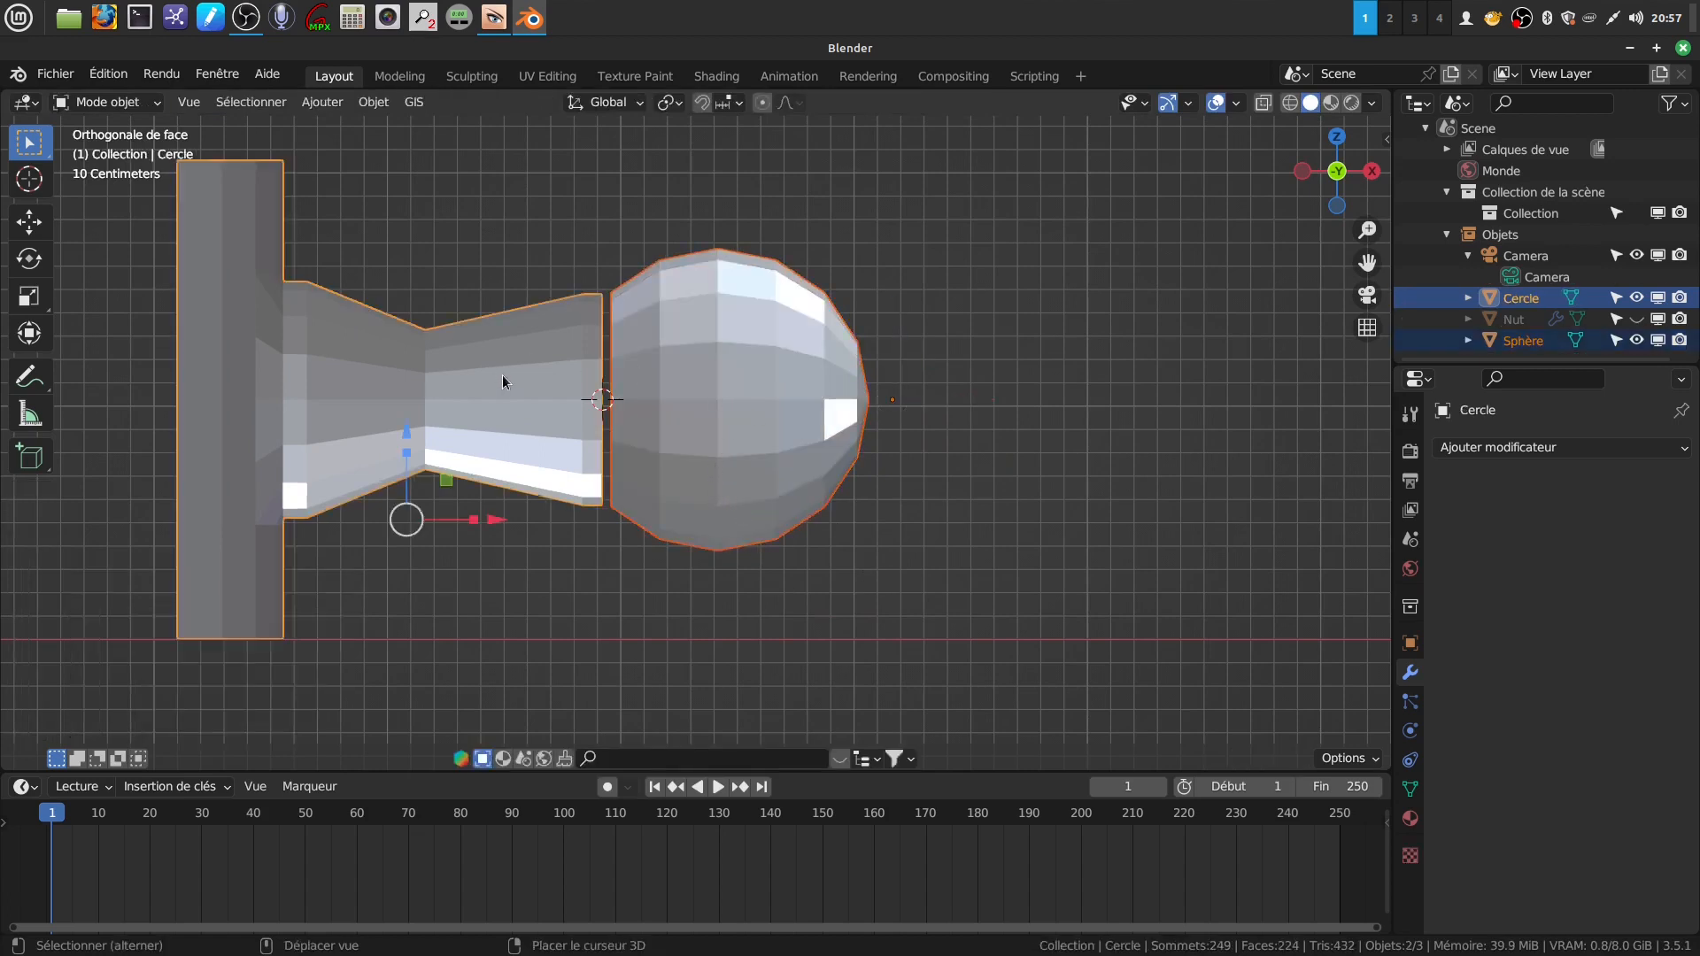
right_click(974, 563)
click(921, 559)
- In Edit Mode, clear the selection and select the open edge loop of the sphere facing the connector
scroll(729, 571, up, 4)
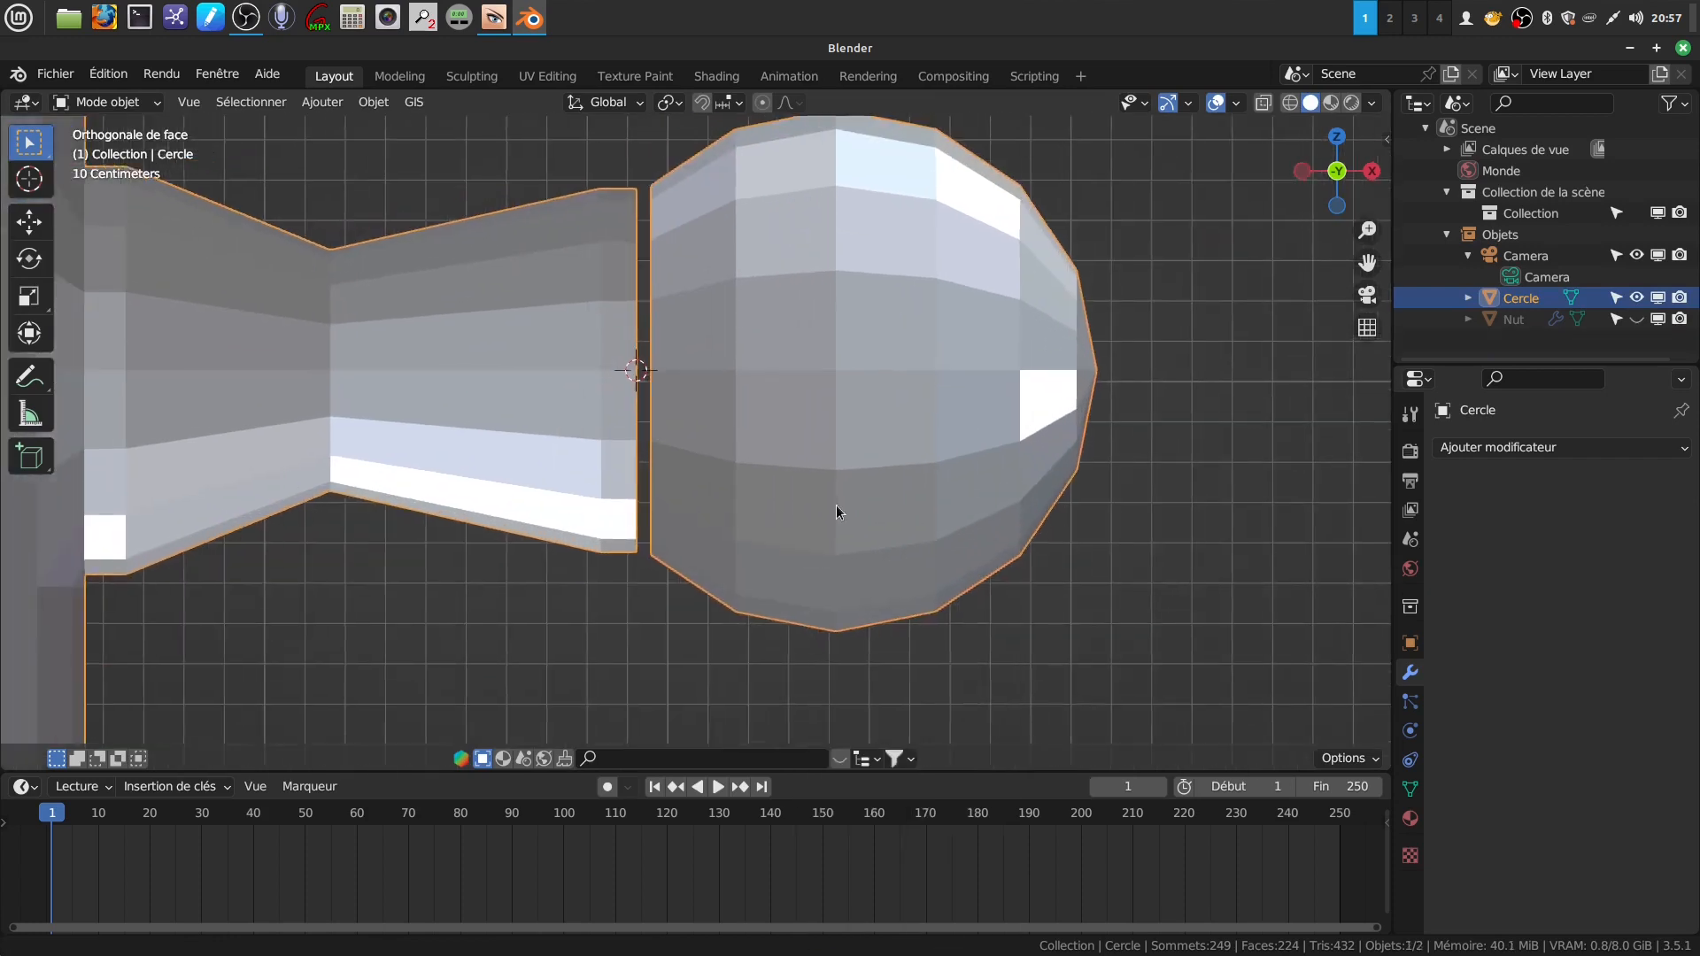
scroll(785, 649, up, 2)
key(Tab)
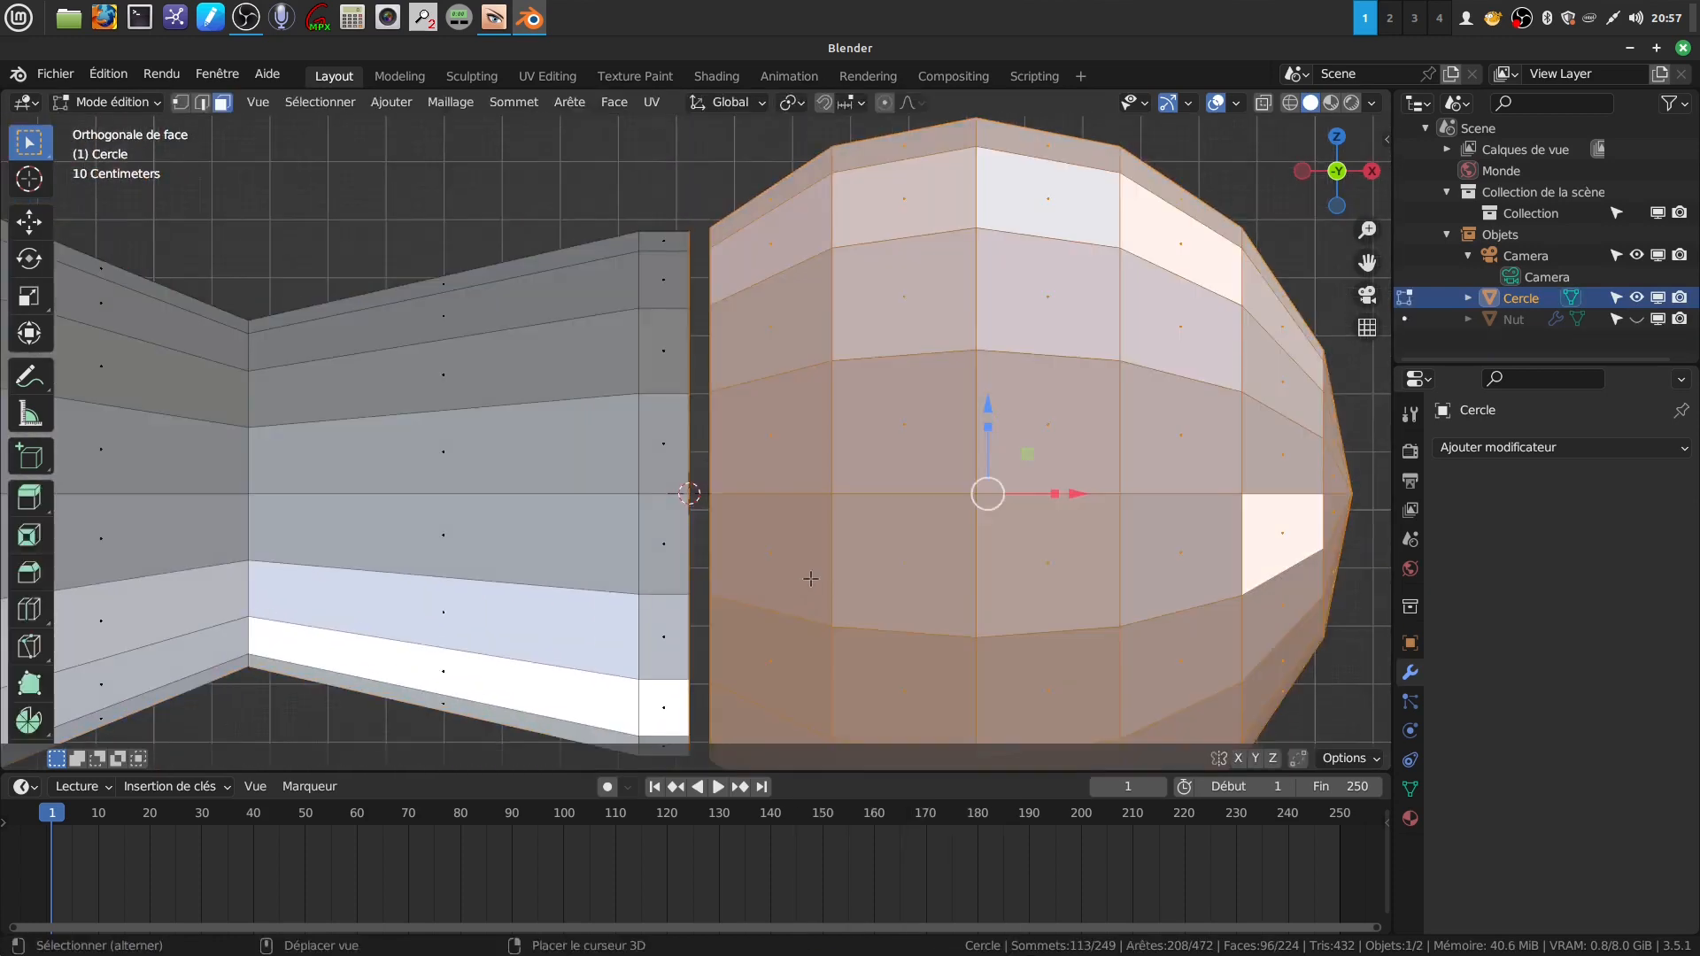
scroll(788, 485, up, 2)
key(alt+a)
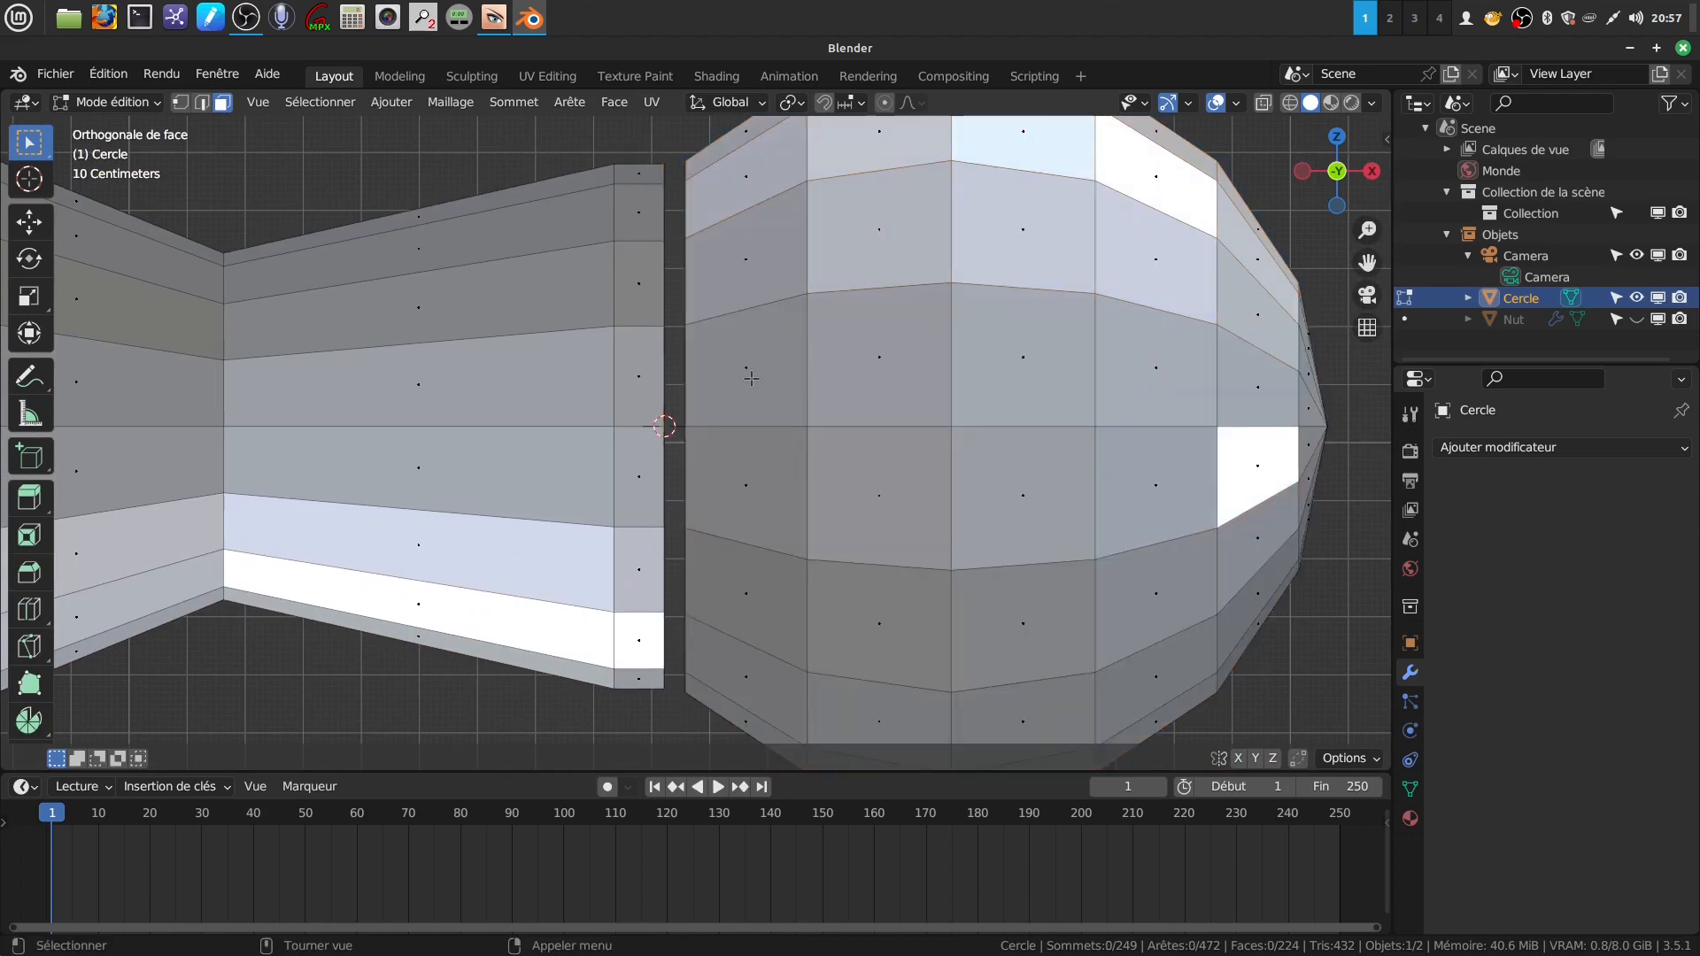
click(181, 103)
alt+click(686, 383)
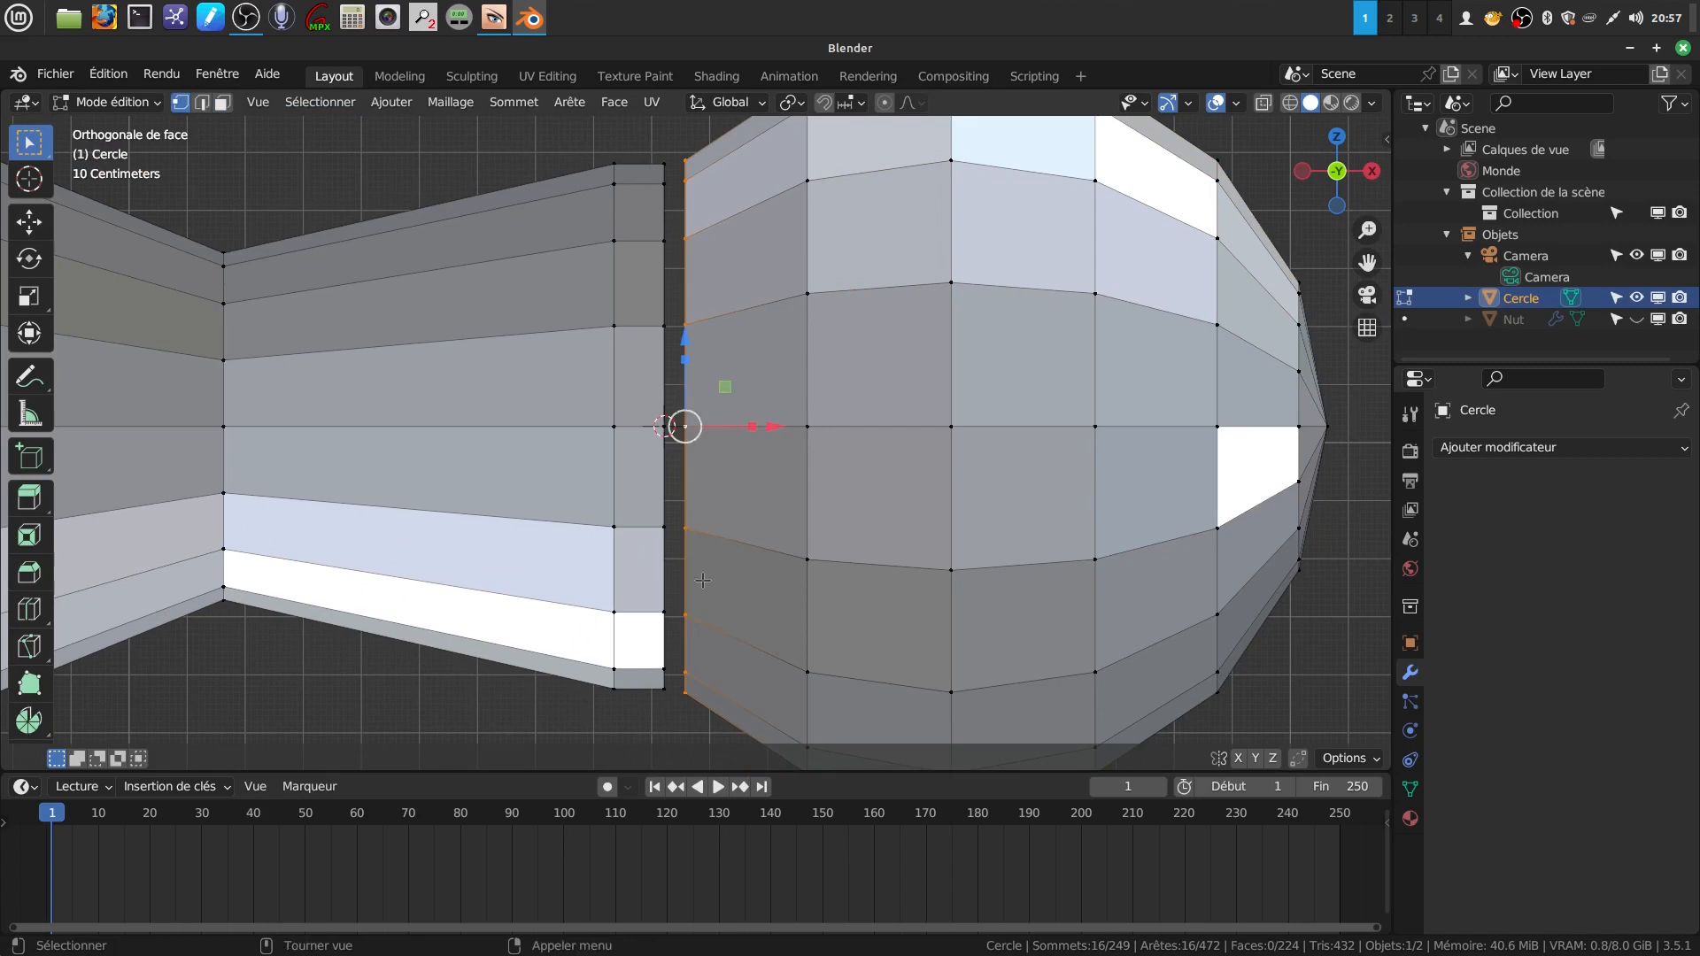
scroll(785, 494, down, 4)
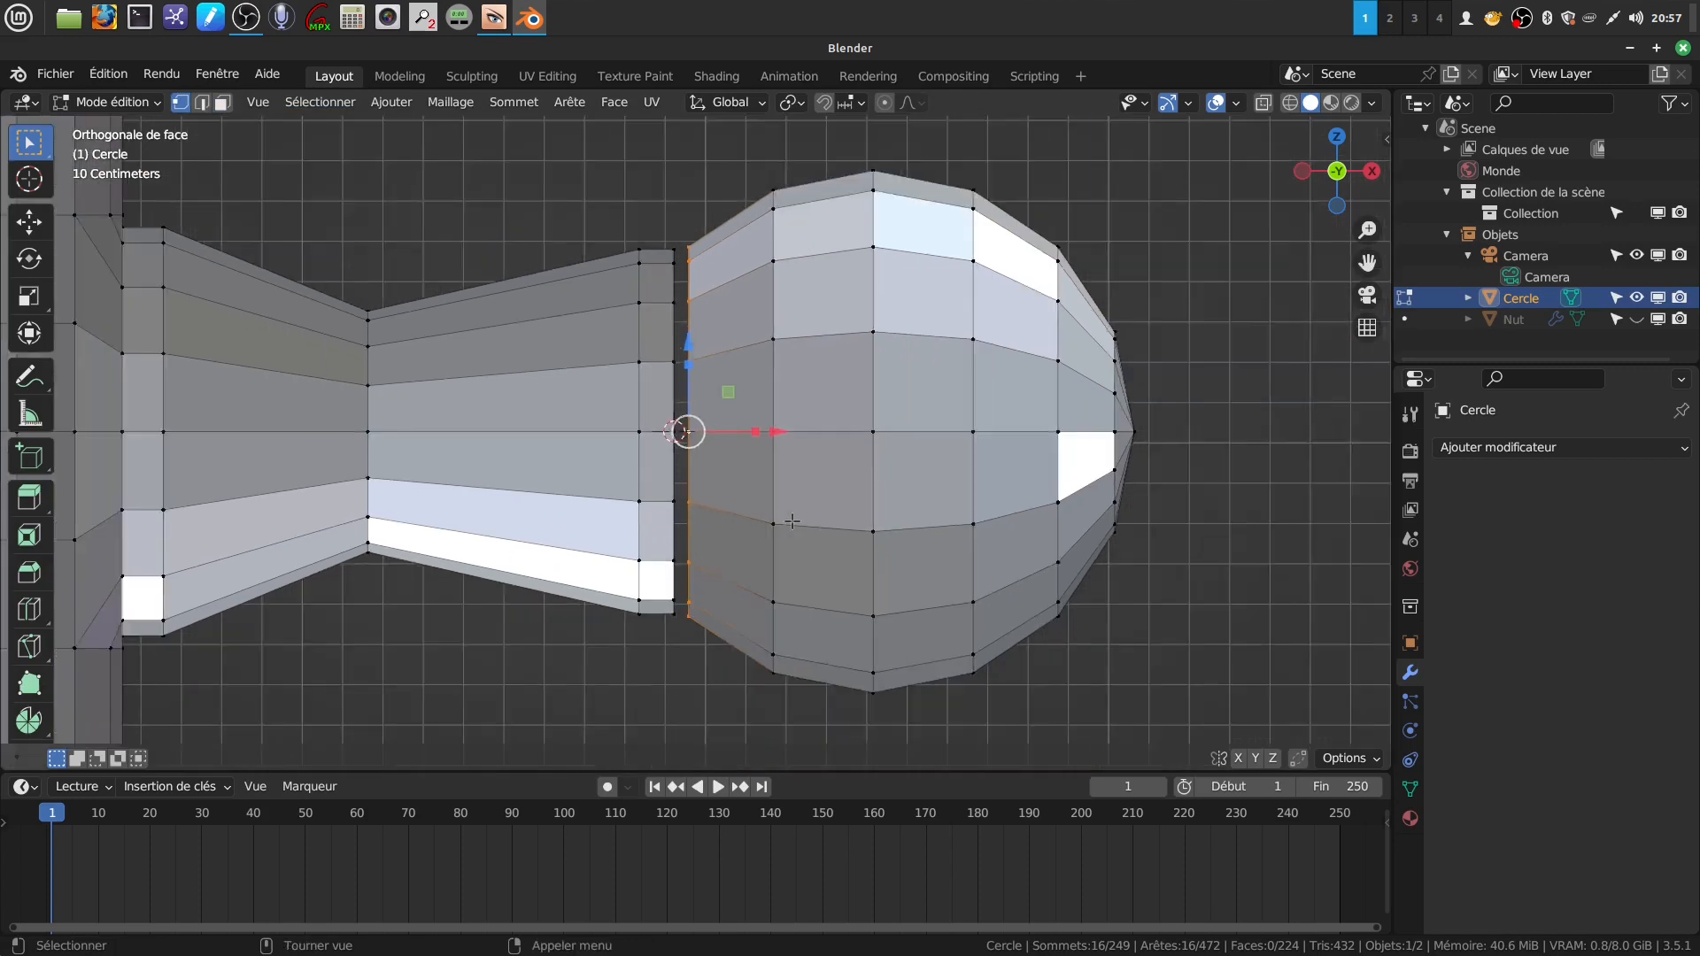
- Select all geometry linked to the sphere's rim and move it about -0.016 m along X toward the connector
scroll(792, 521, up, 3)
key(Tab)
key(Tab)
key(Tab)
key(Tab)
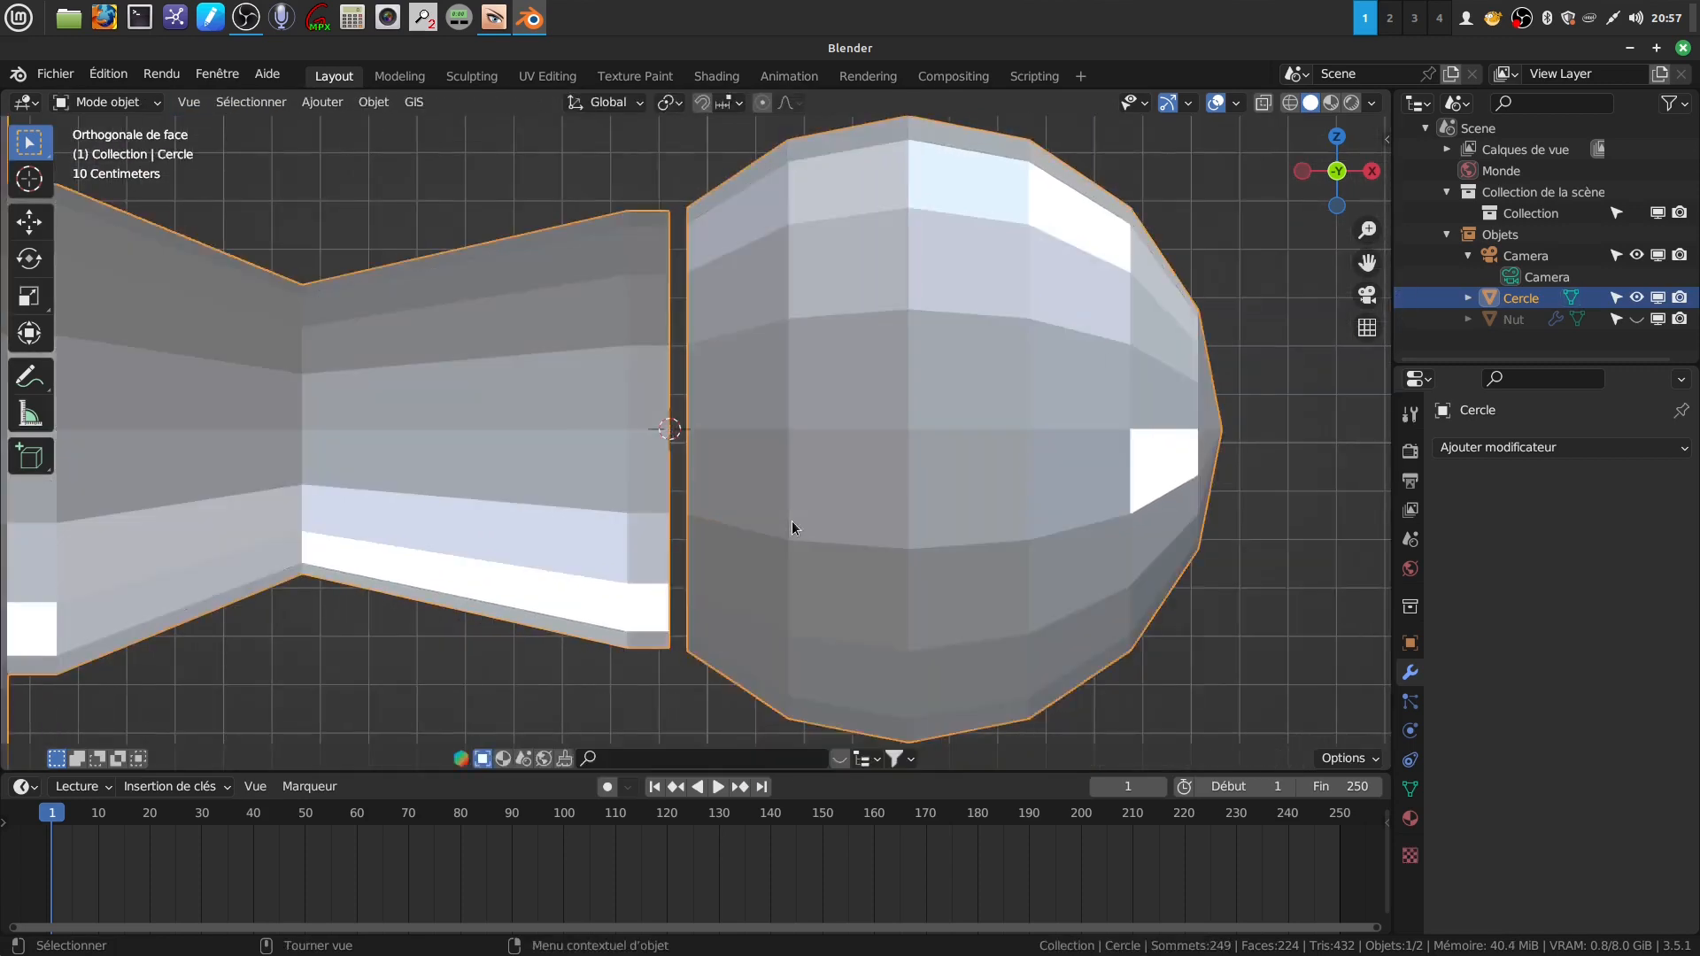
key(ctrl+l)
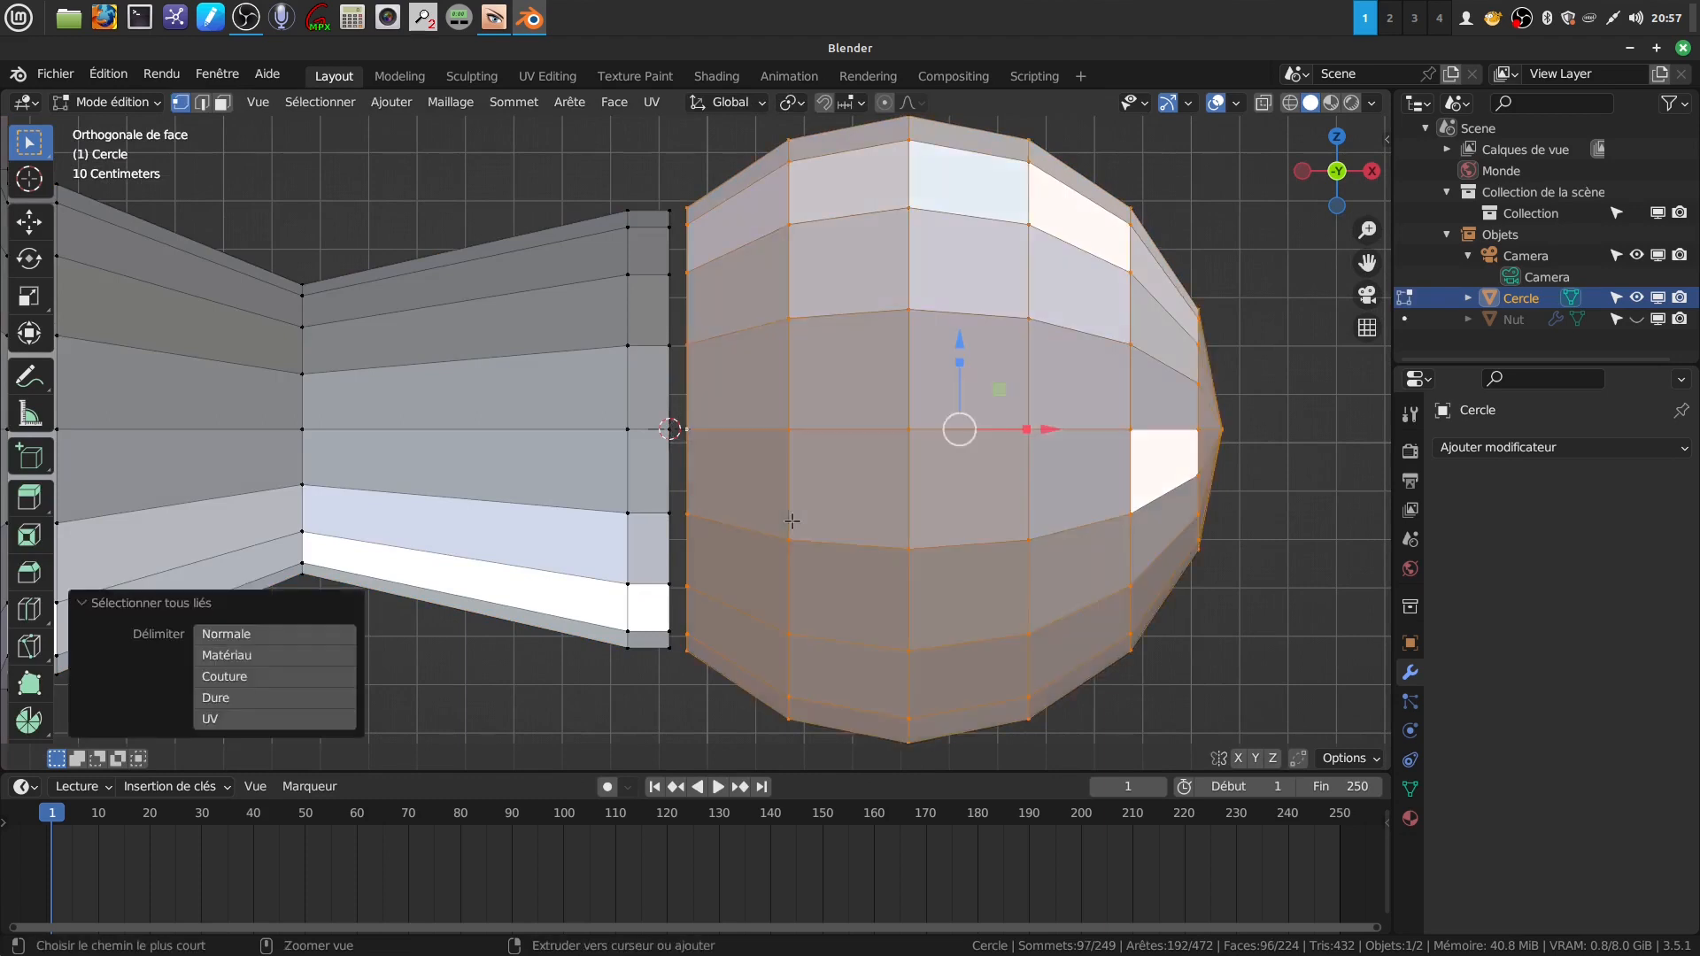
drag(1049, 431, 1042, 433)
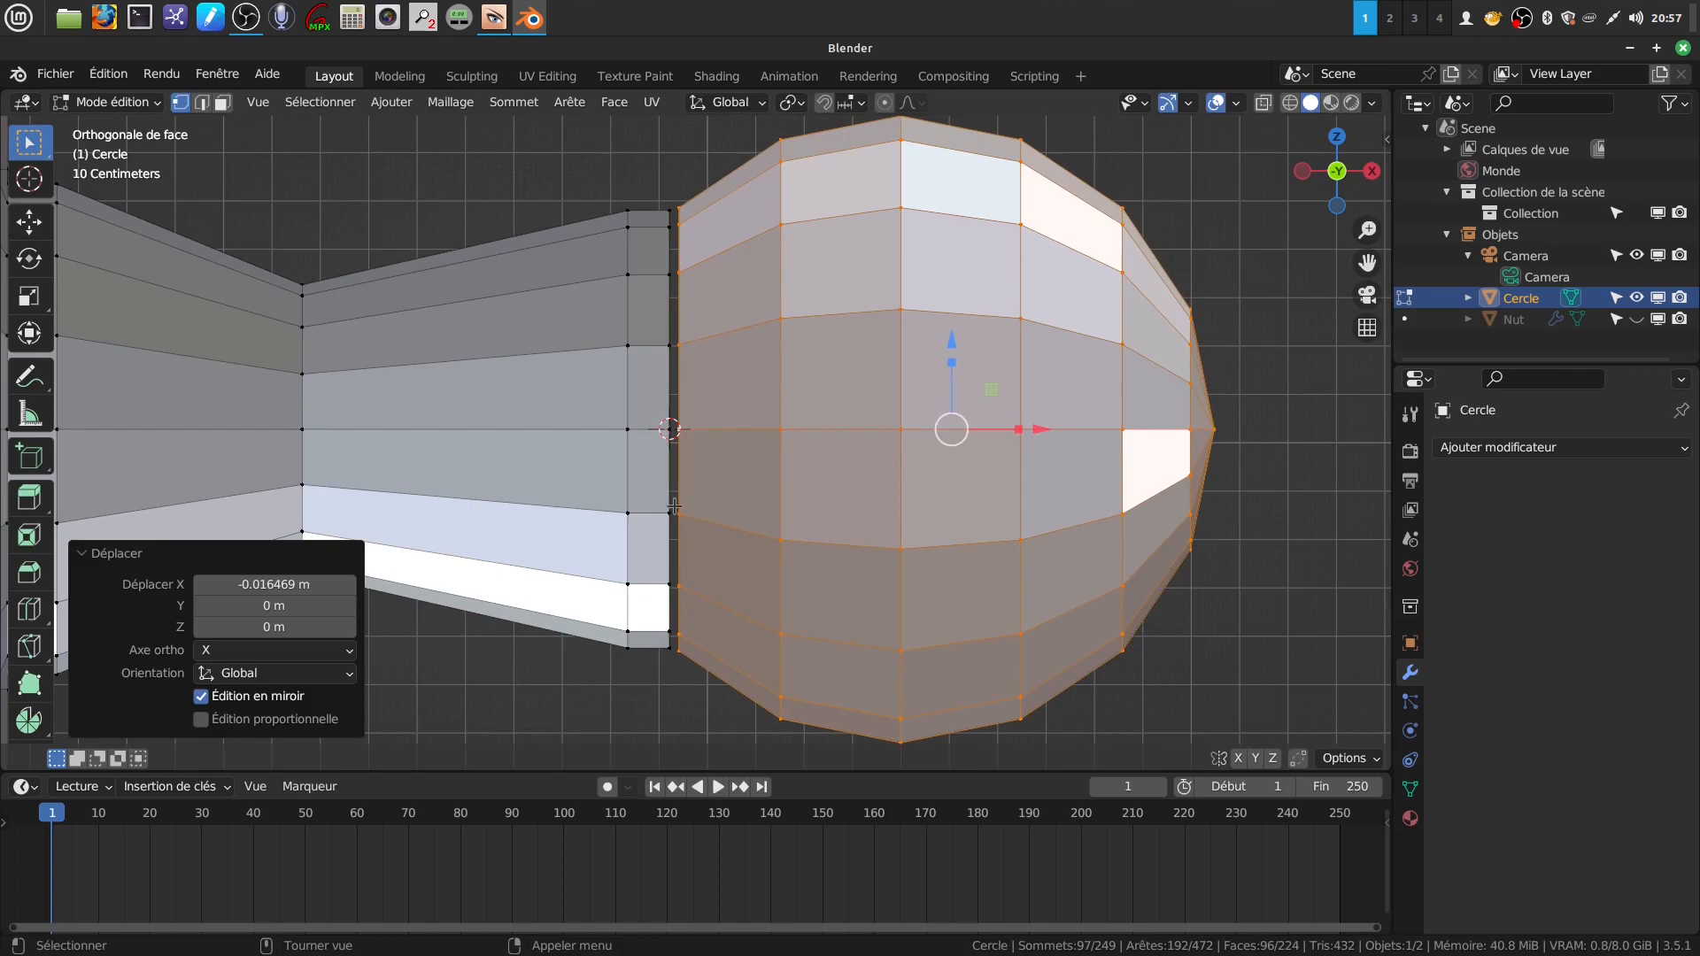
- Select the facing open edge loops of the connector and sphere and bridge them
key(alt+a)
alt+click(698, 492)
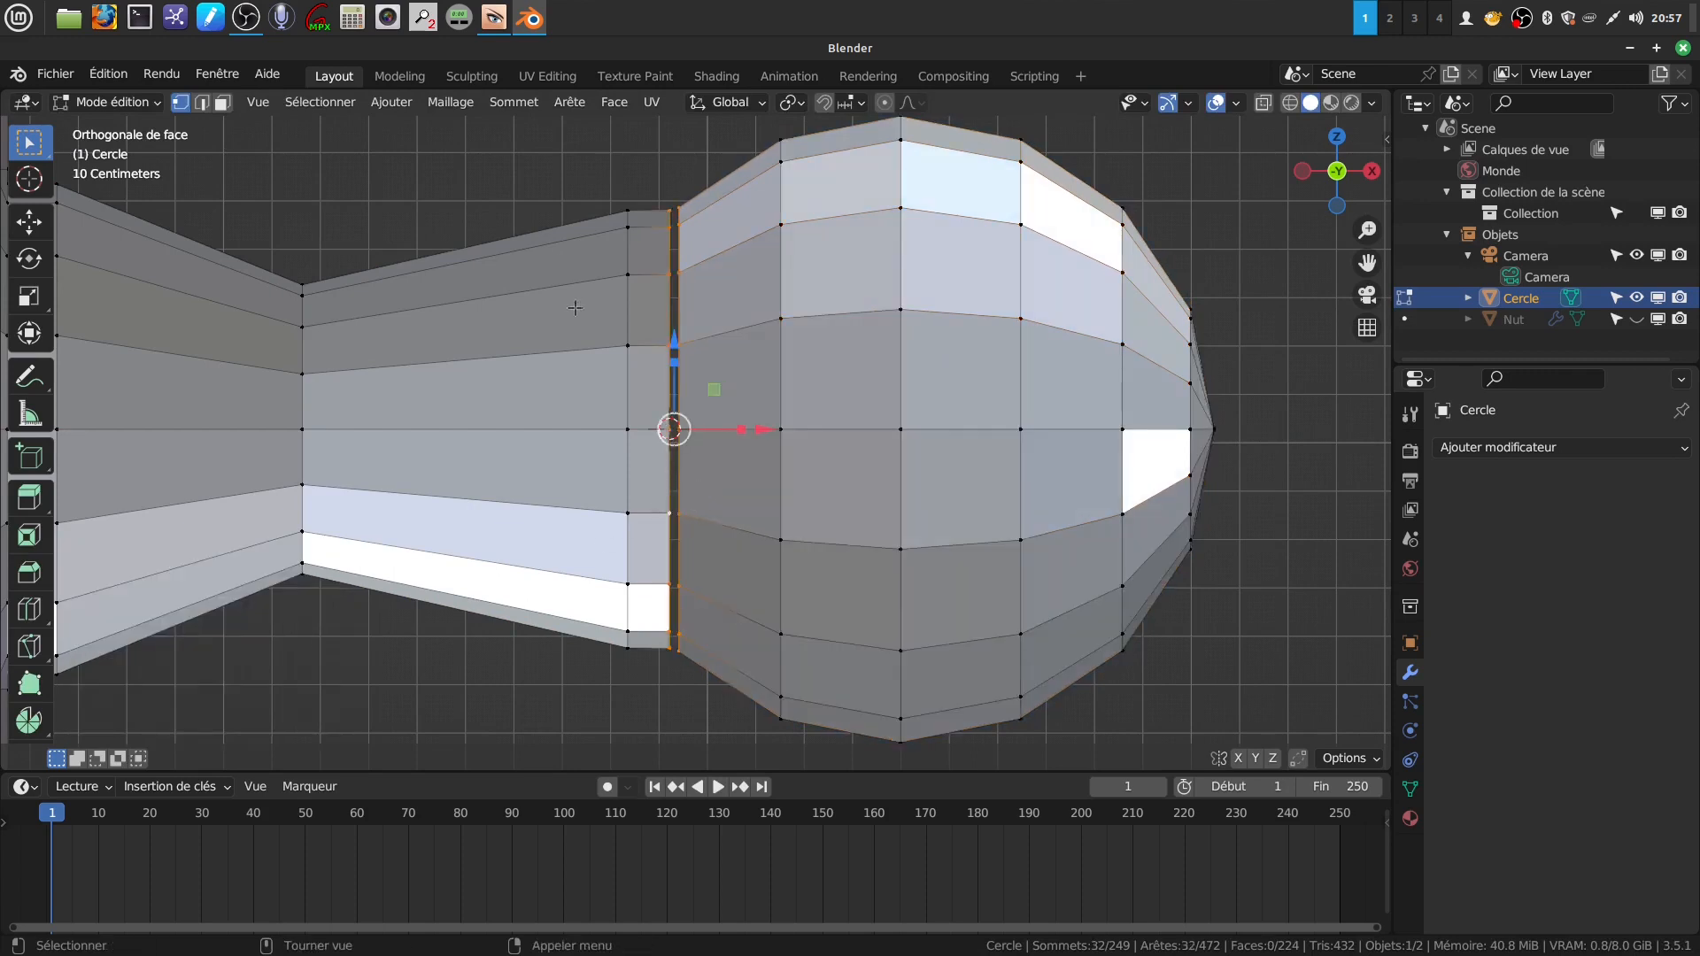
click(571, 103)
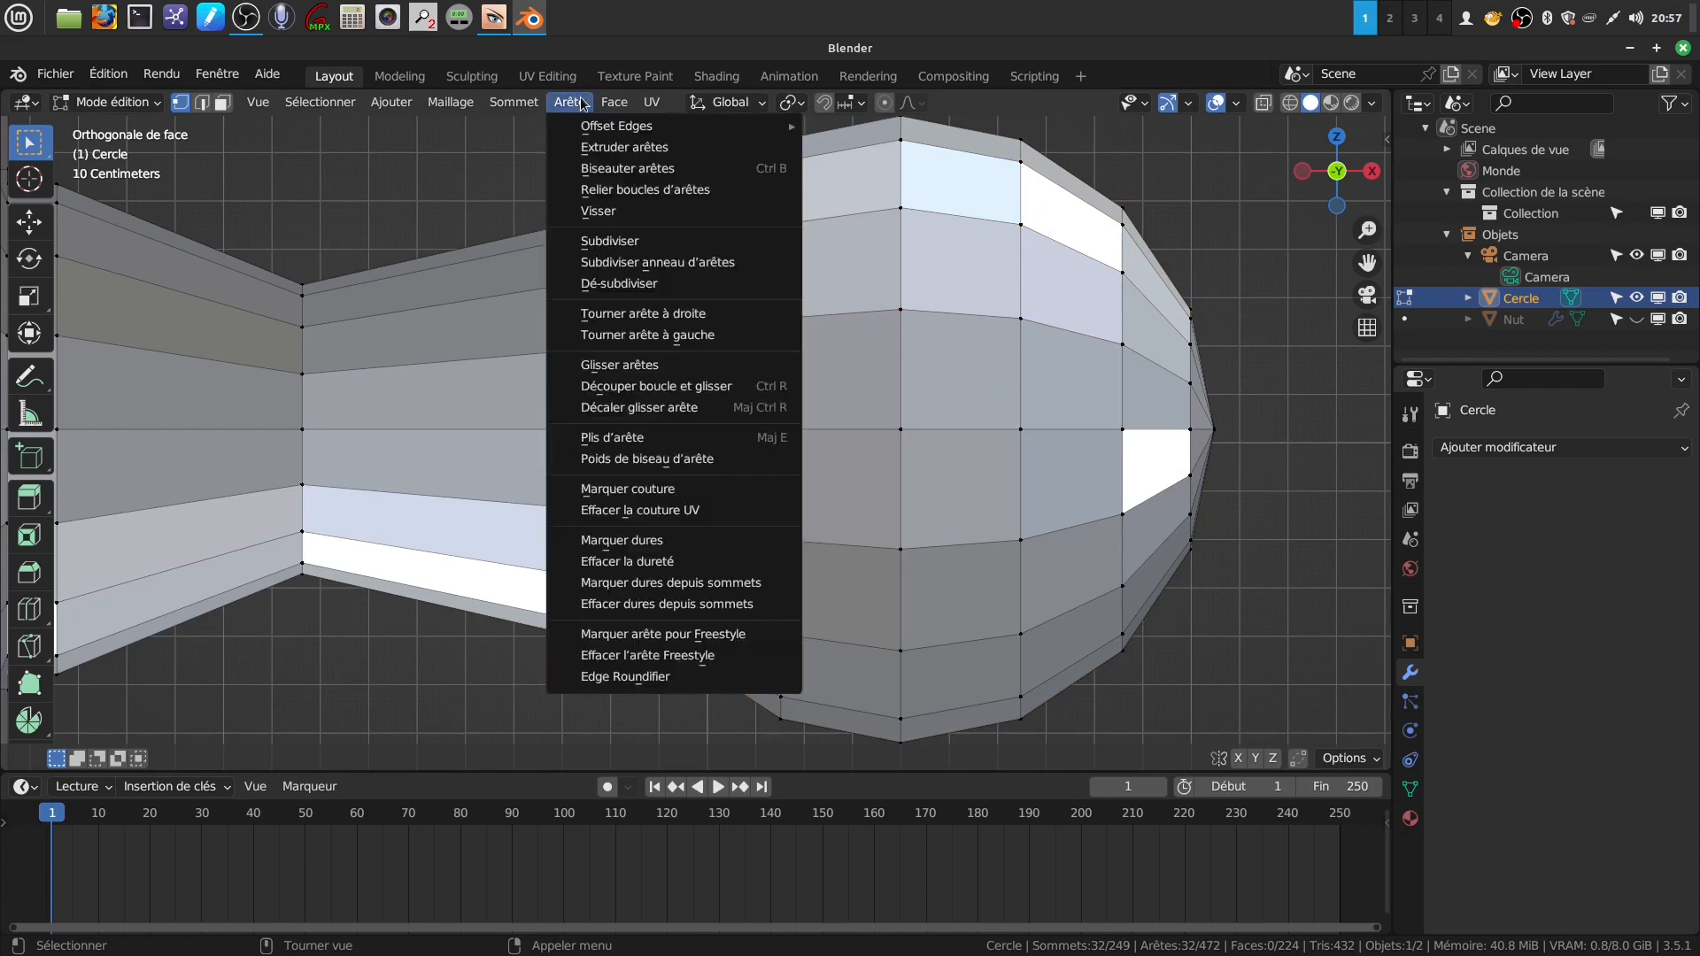
click(672, 192)
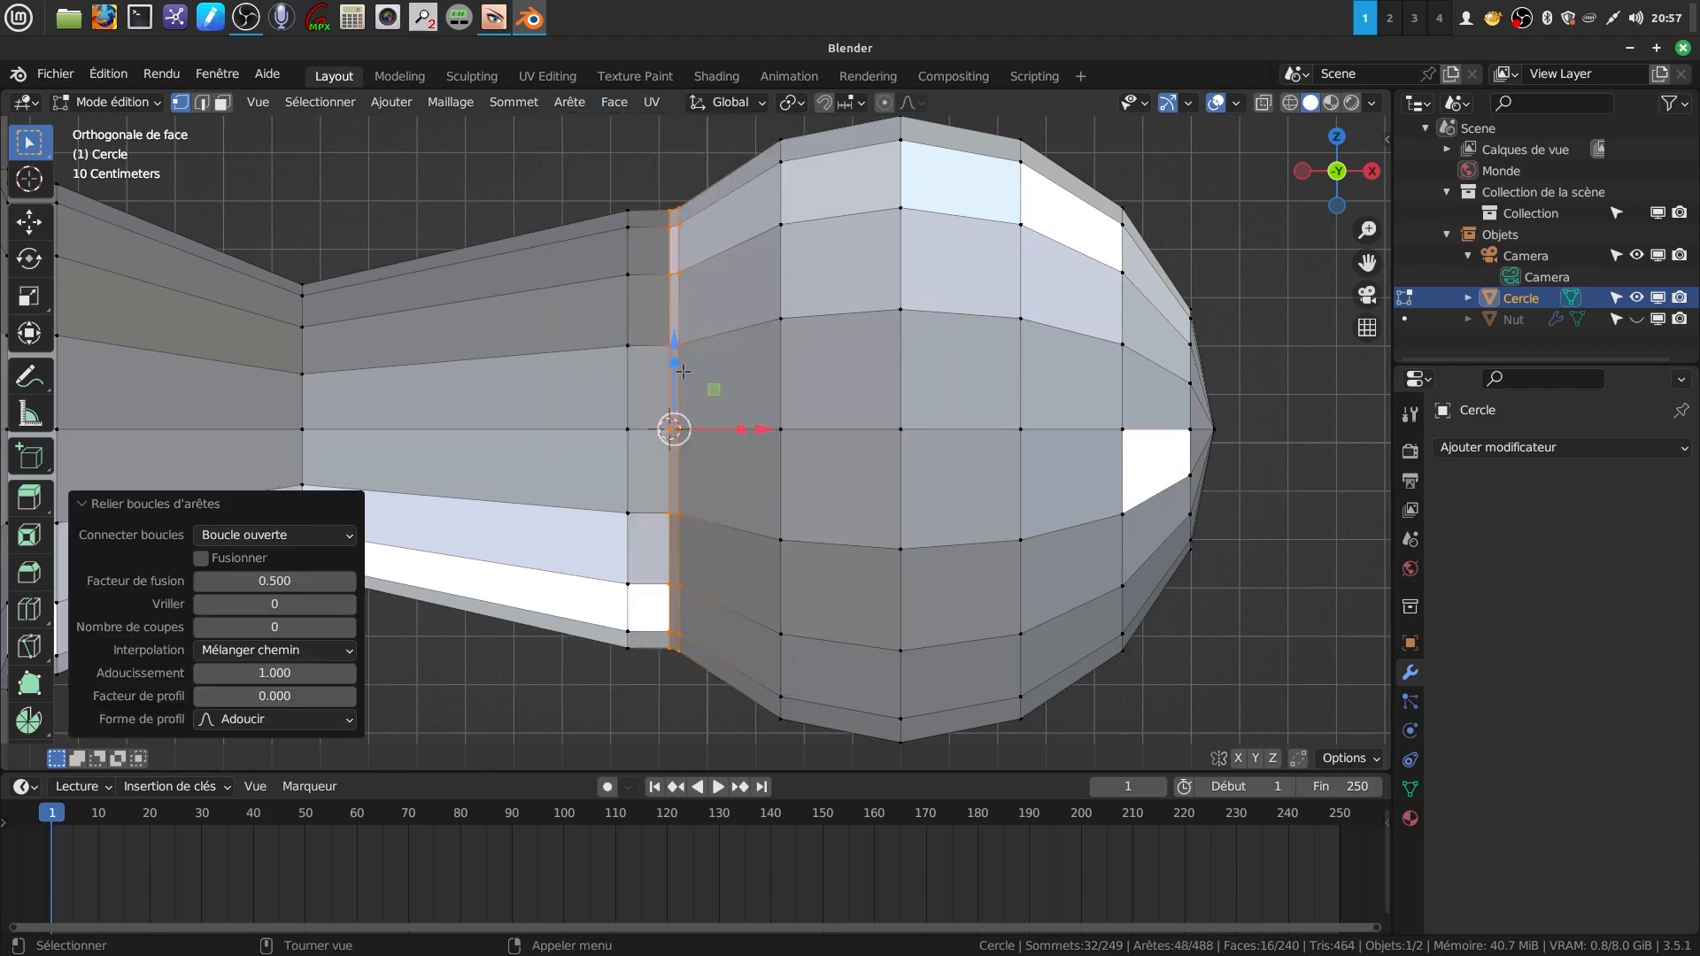
- Select the sphere-side edge loop of the new bridge, dissolve its edges and check the shape in Object Mode
alt+click(677, 253)
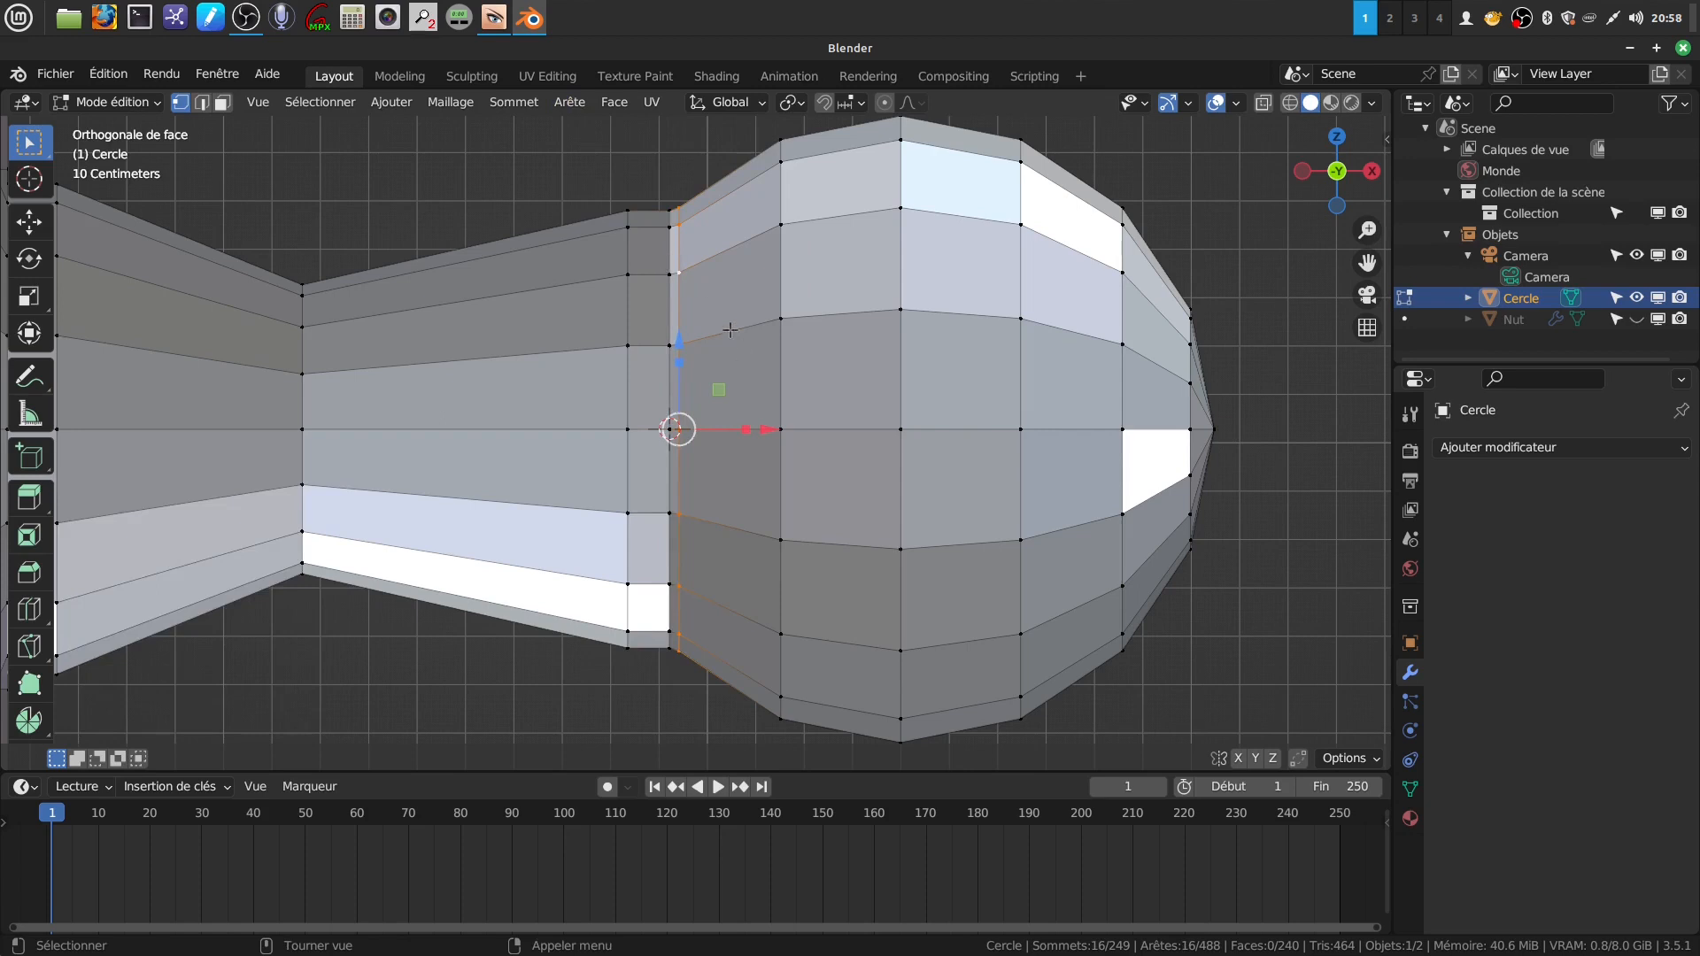
key(x)
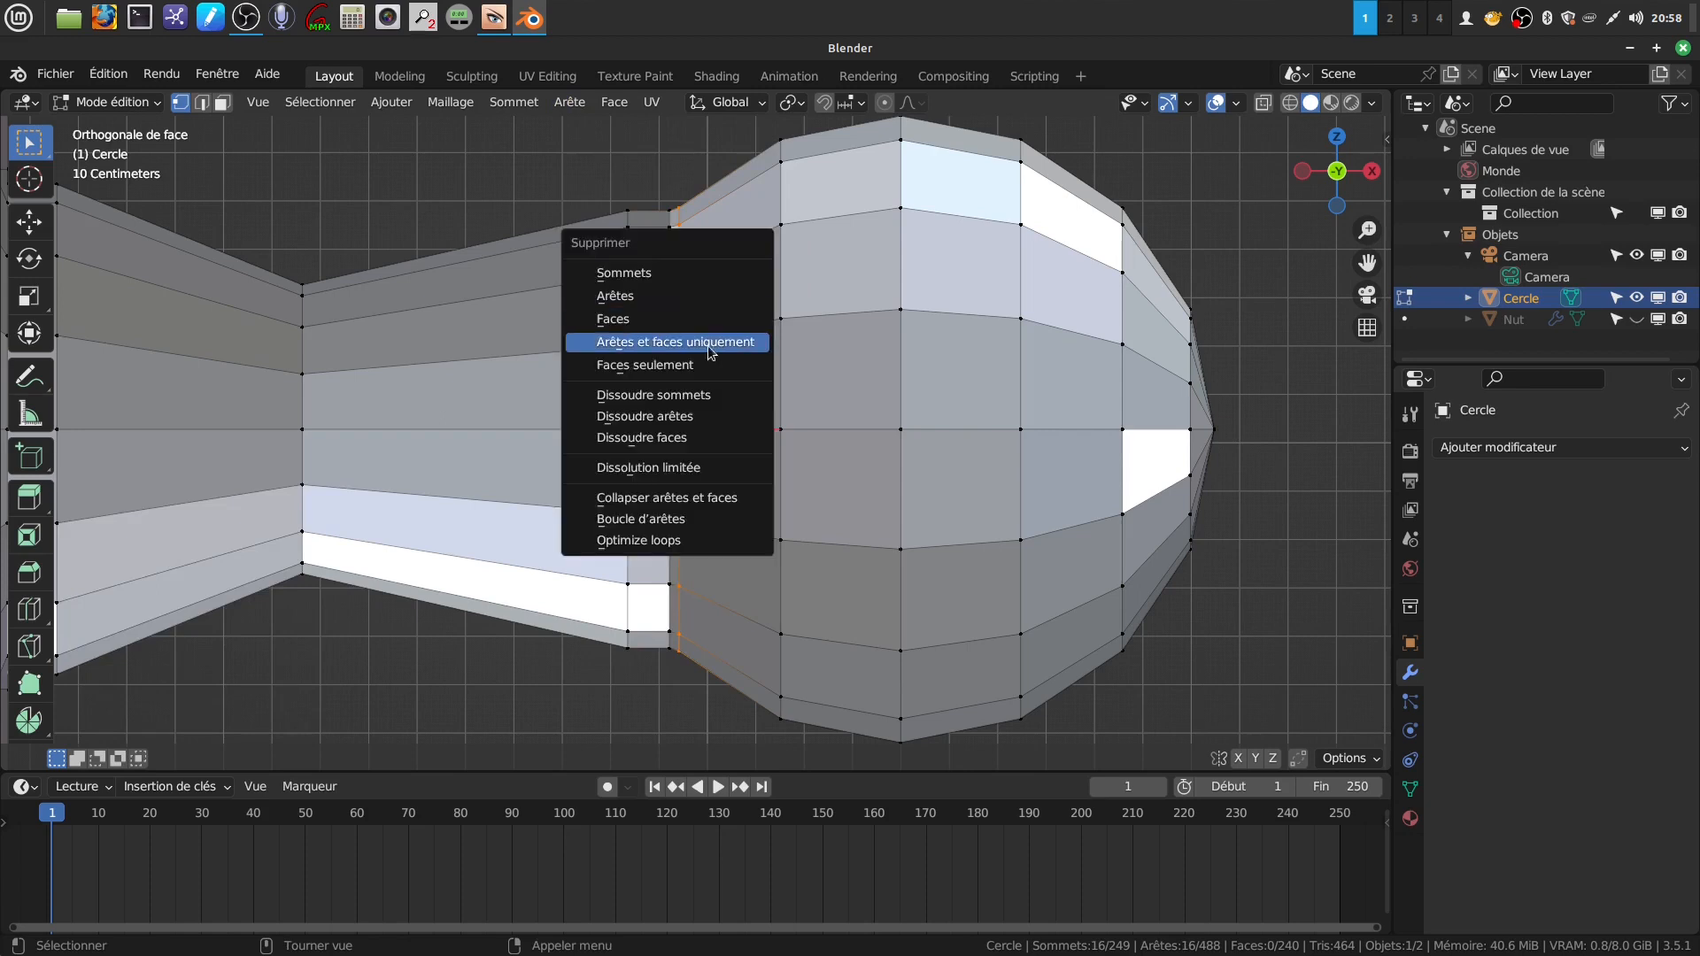
click(698, 418)
scroll(699, 418, down, 3)
middle_drag(698, 418, 605, 379)
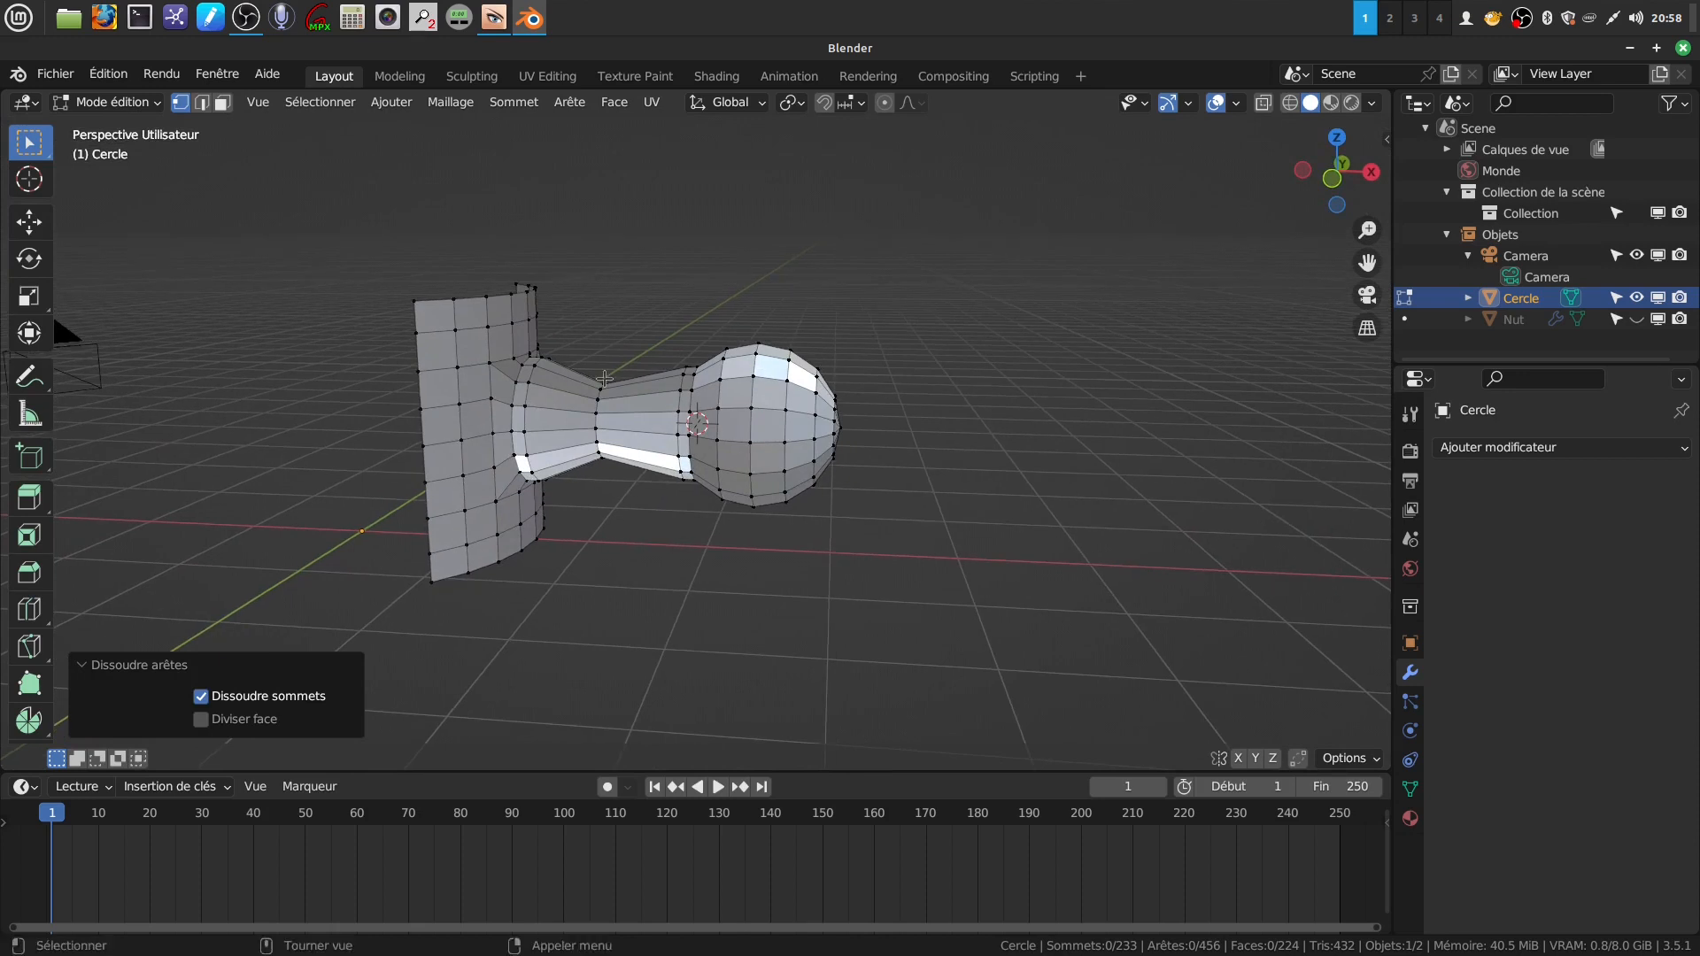
key(Tab)
middle_drag(621, 356, 735, 363)
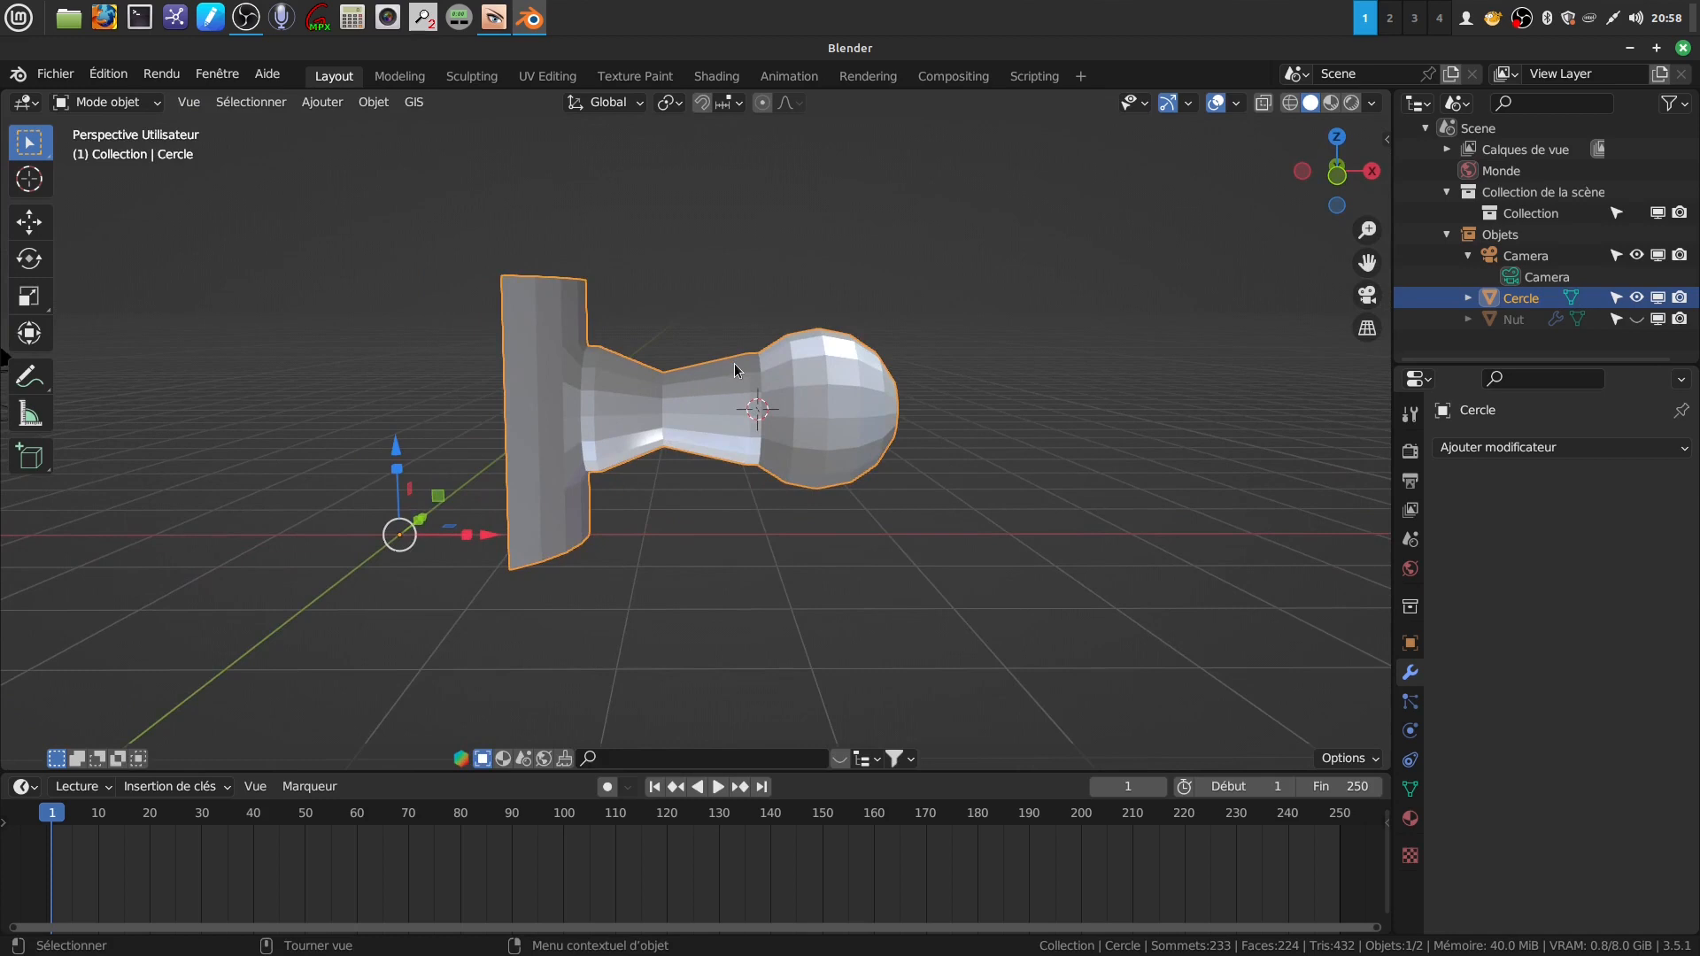
scroll(735, 369, up, 3)
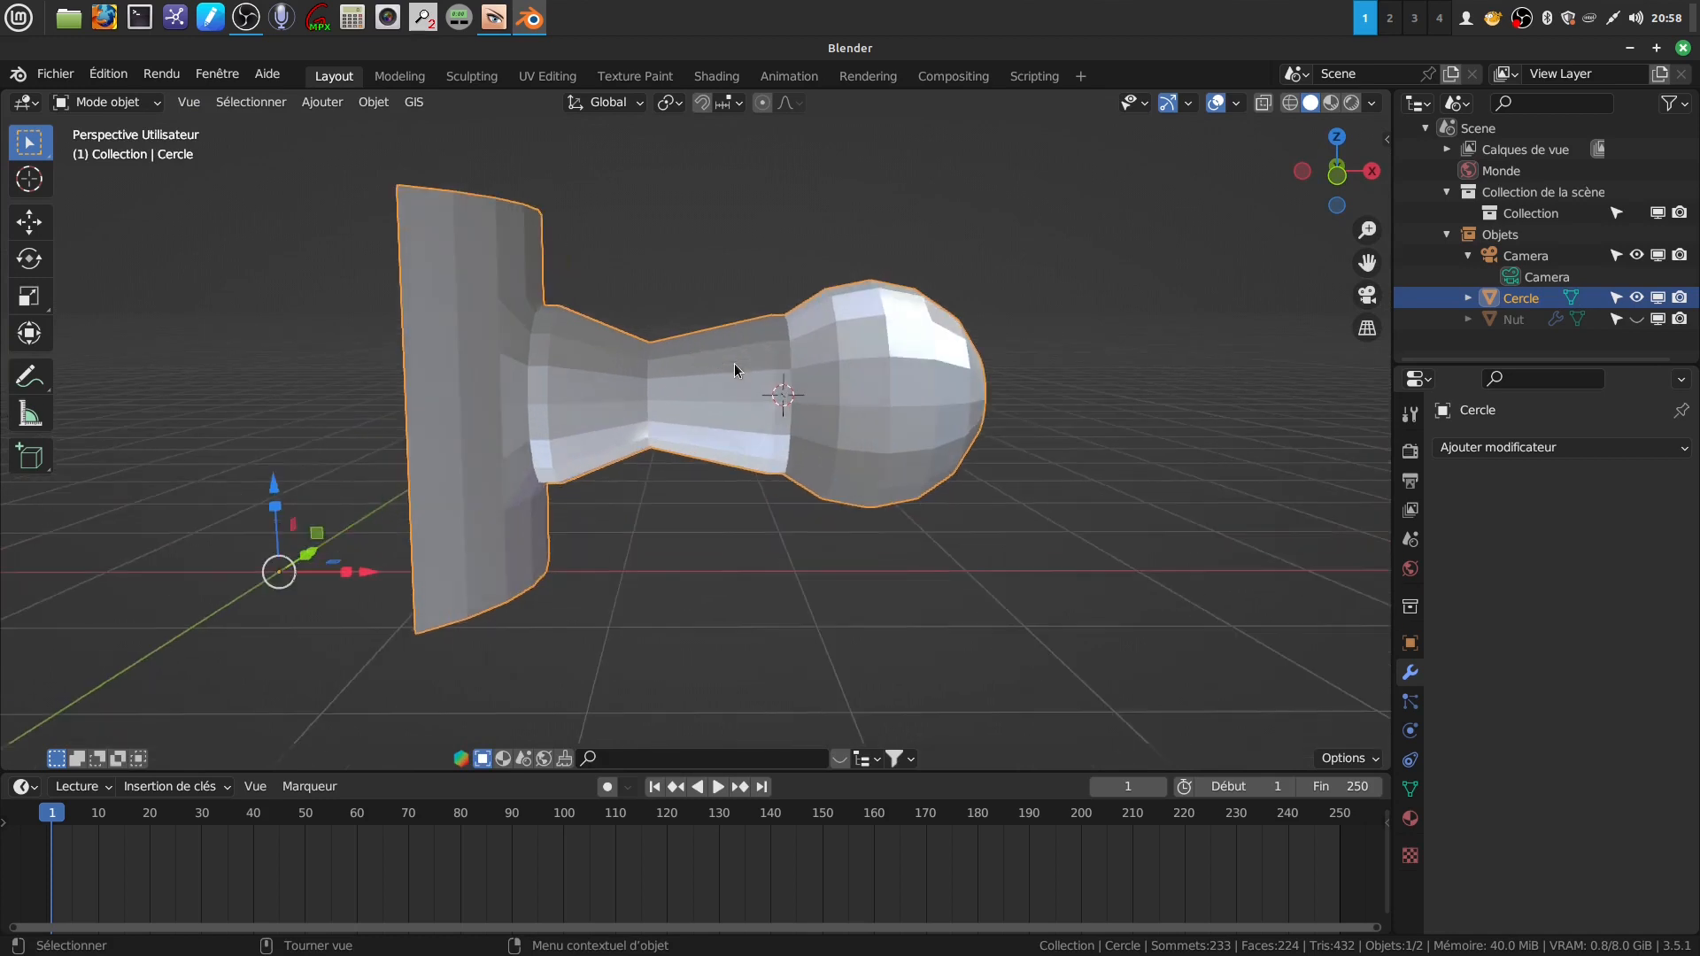
- Add one loop cut around the connector's flared section, slid close to its sphere-side end with a factor of about -0.918
key(Tab)
middle_drag(757, 418, 719, 416)
key(ctrl+r)
click(719, 413)
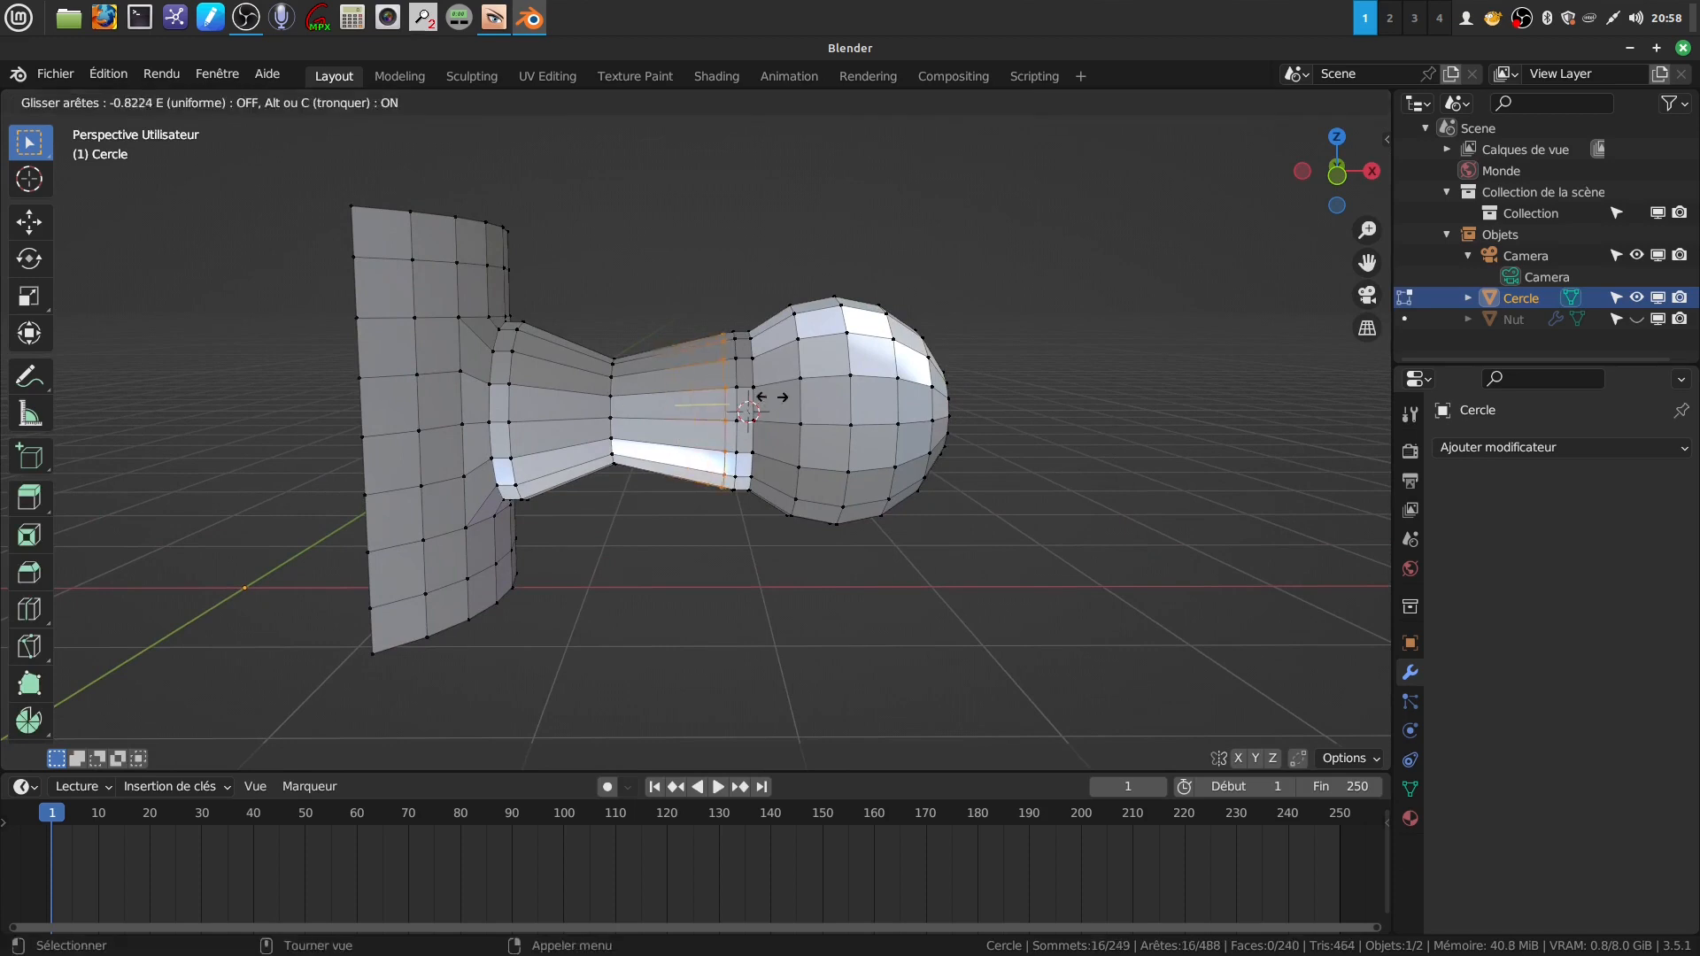
click(778, 389)
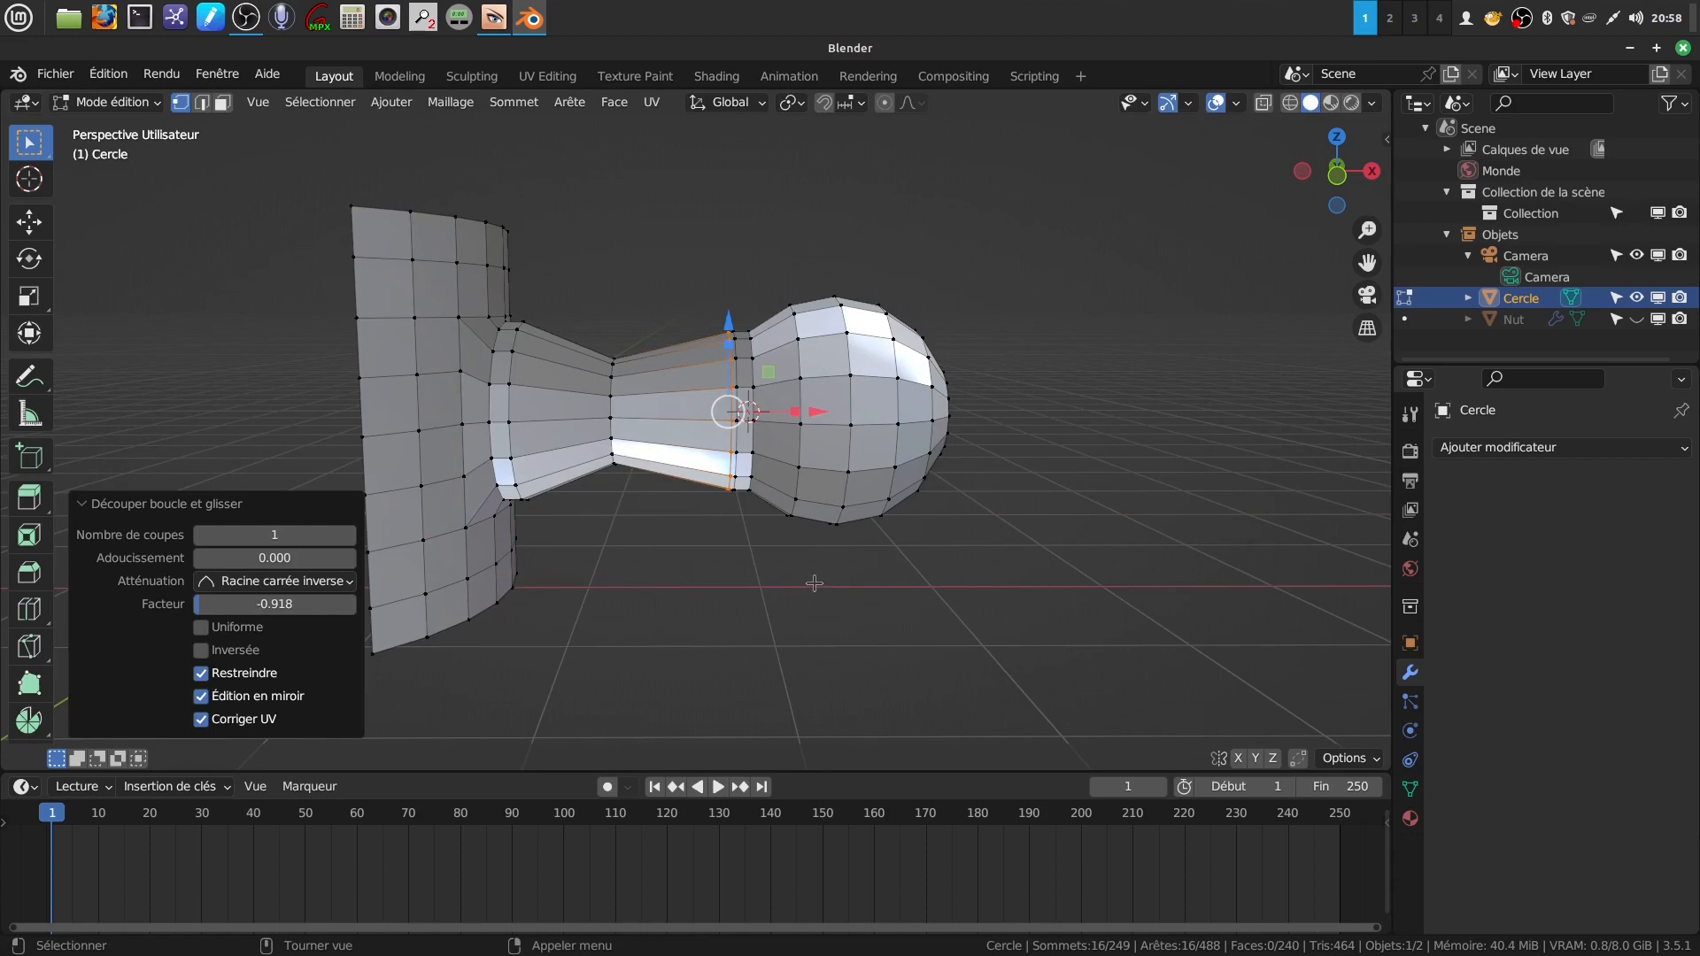
- Scale the new loop to about 0.885, nudge it slightly along X toward the sphere and check the result in Object Mode
key(s)
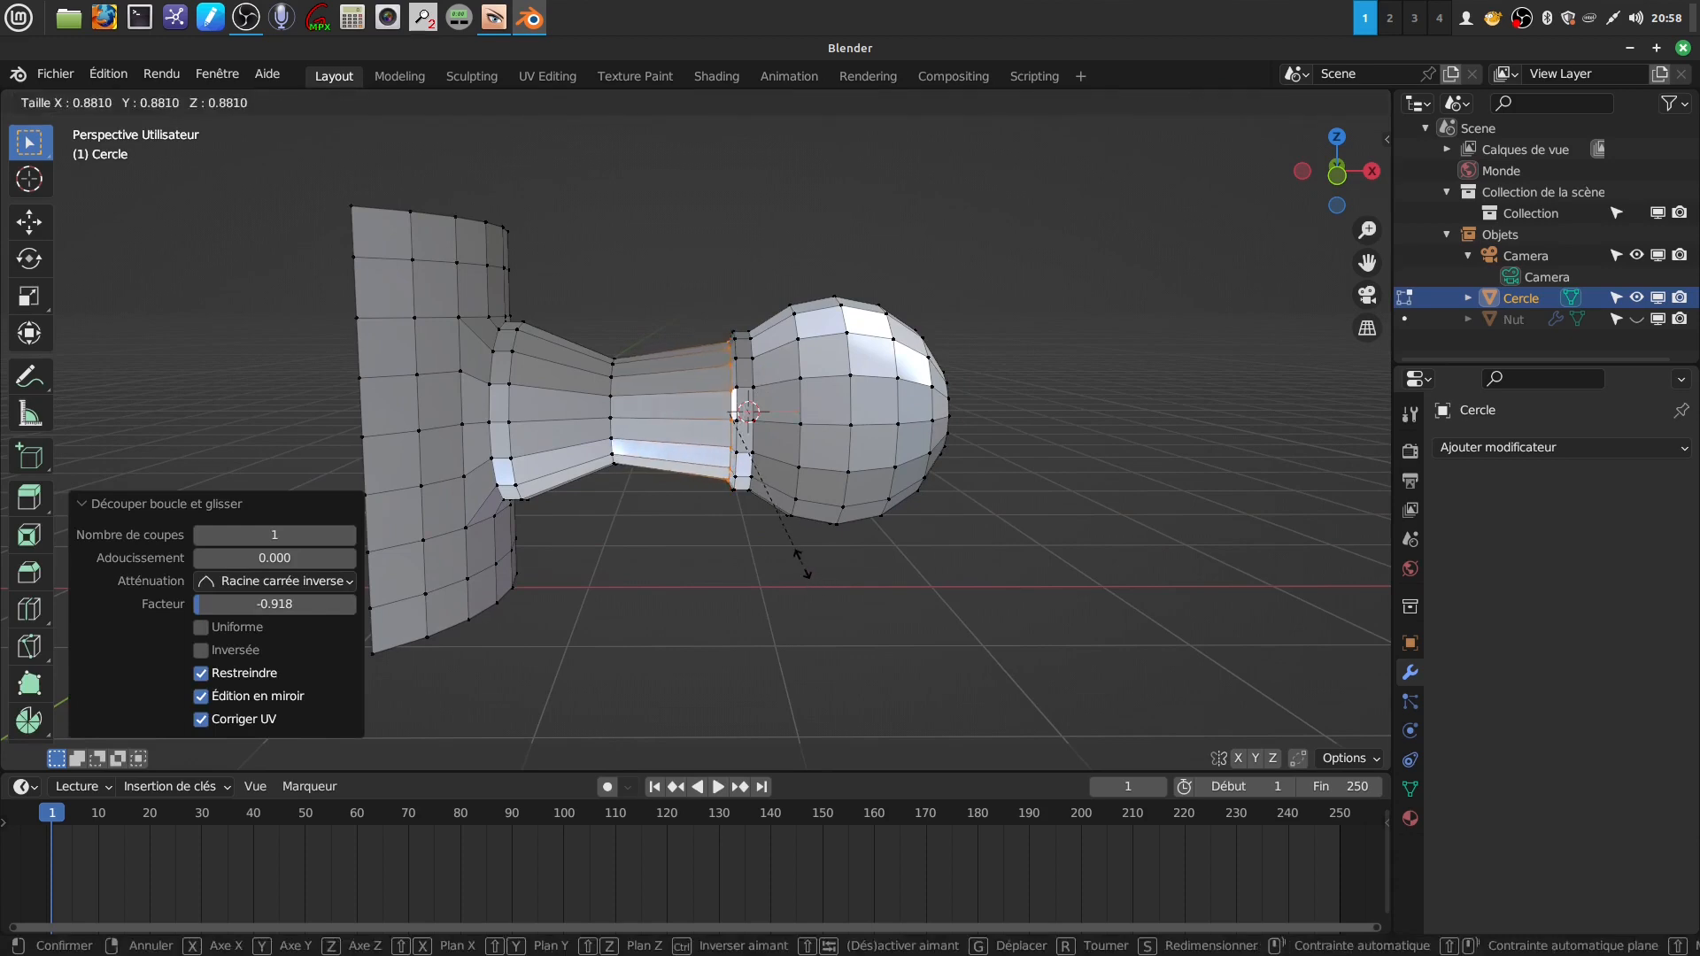
click(808, 574)
middle_drag(808, 574, 779, 527)
scroll(789, 562, up, 3)
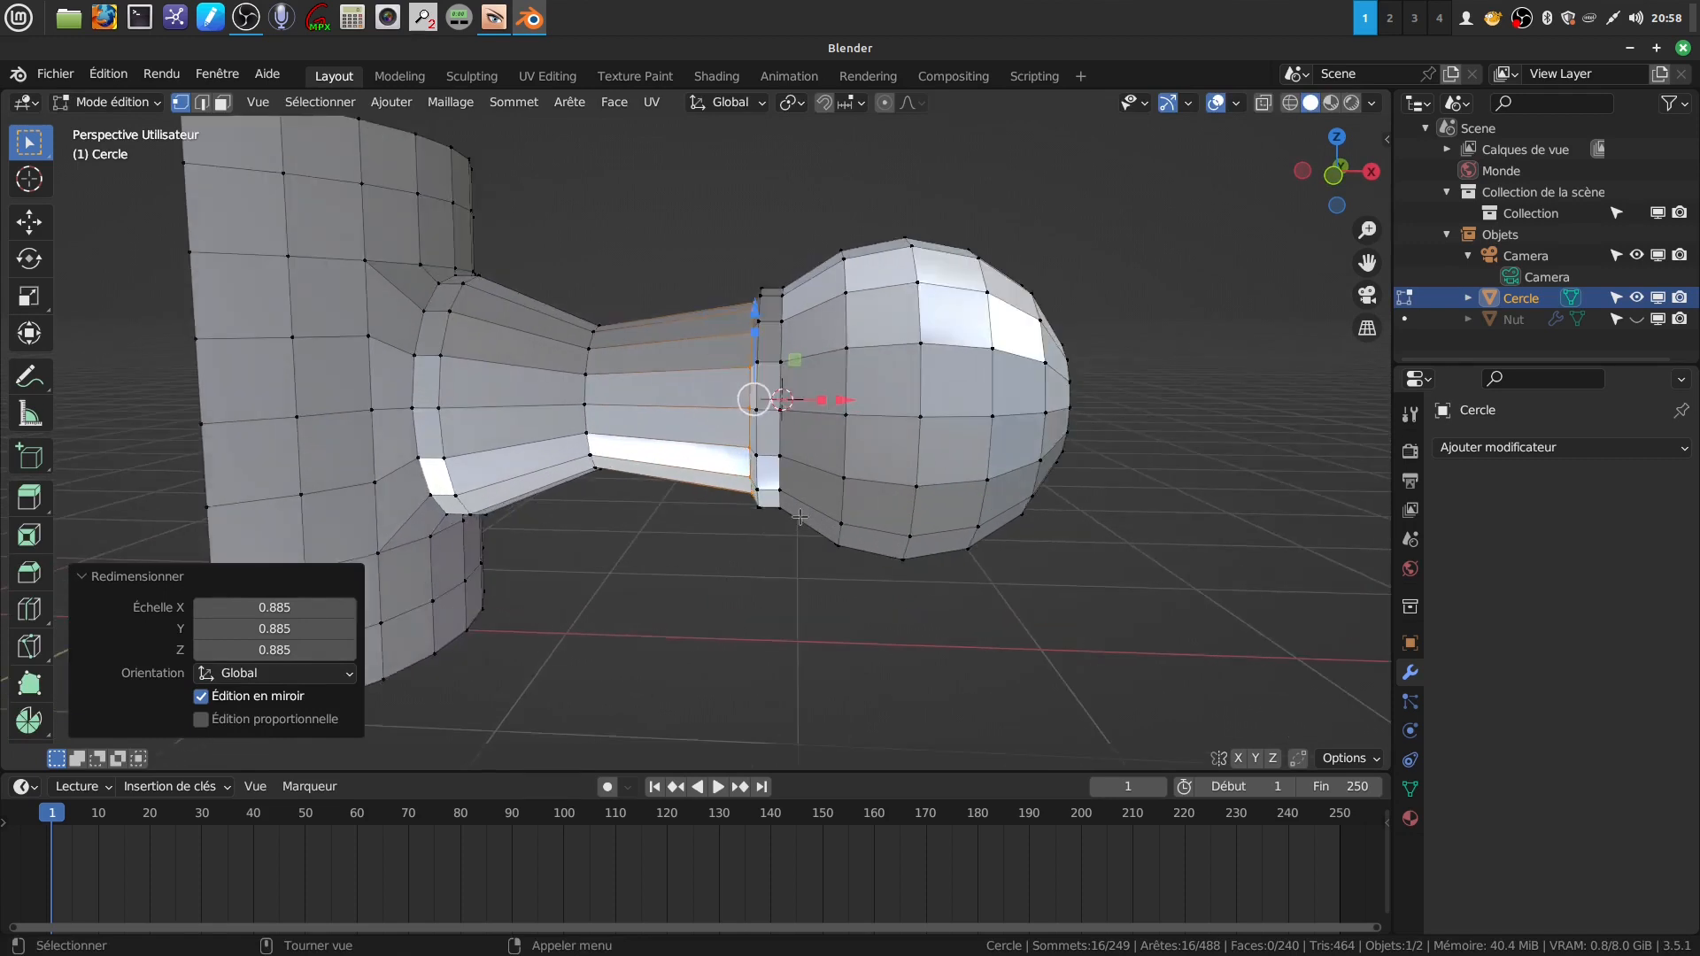
drag(842, 395, 847, 395)
middle_drag(847, 396, 722, 363)
scroll(821, 505, down, 3)
key(Tab)
scroll(811, 518, down, 4)
middle_drag(741, 449, 758, 438)
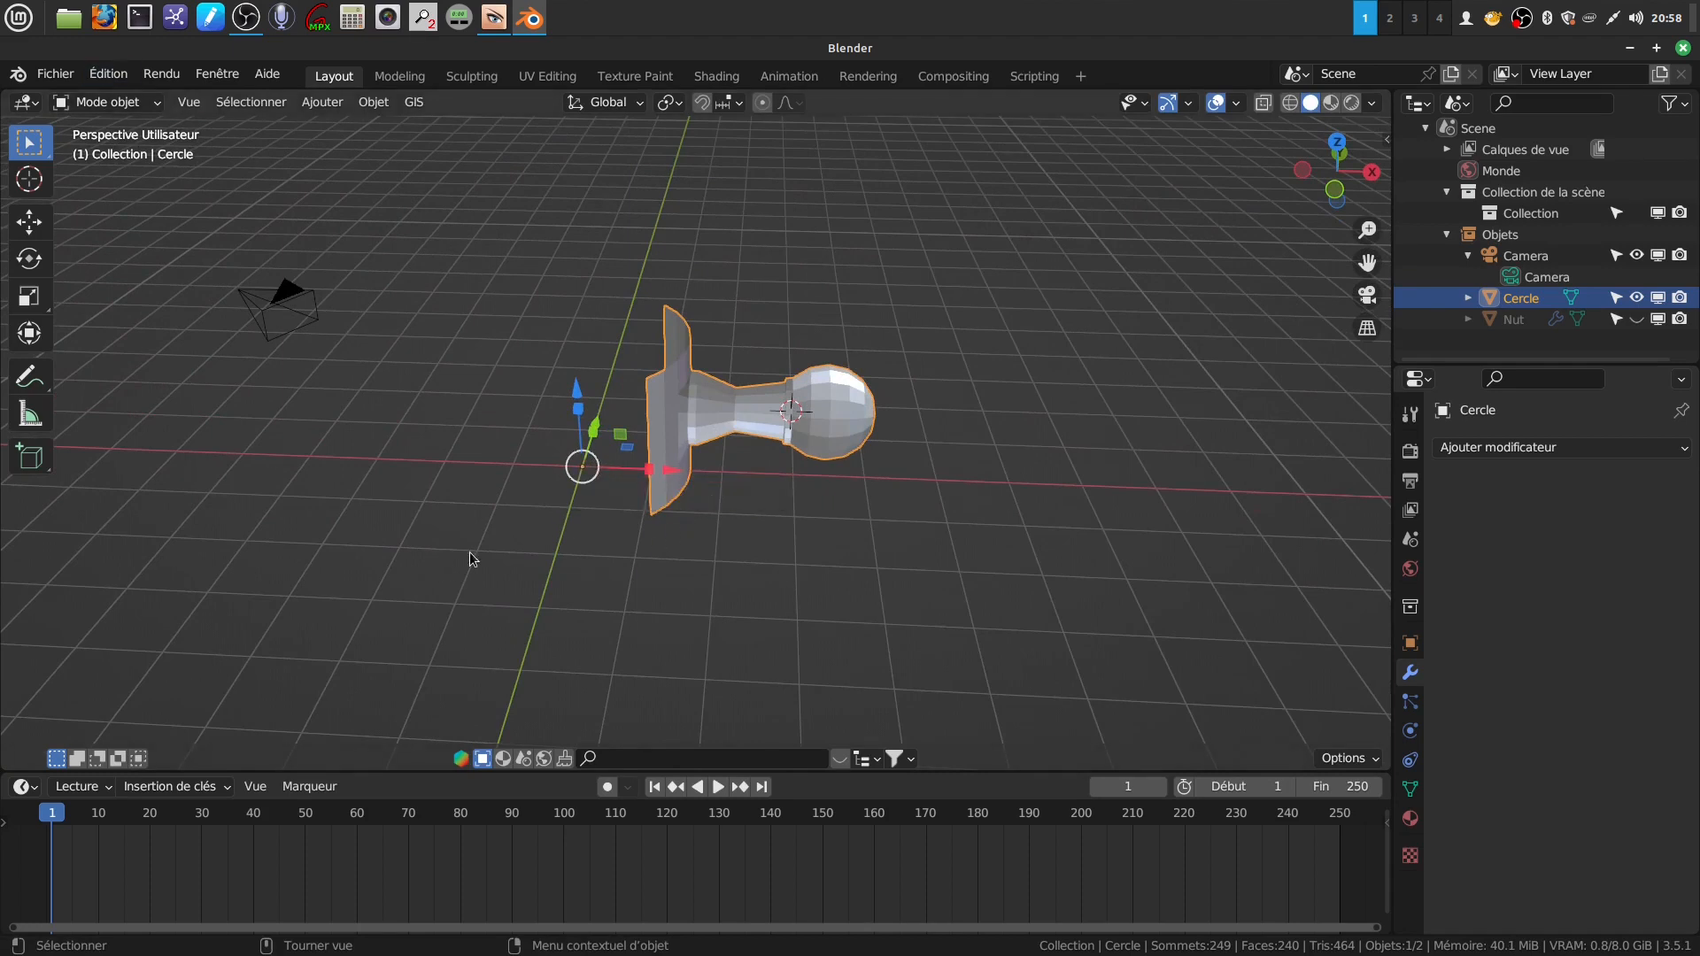
- Select the whole mesh in Edit Mode and activate the Spin Duplicates tool
key(Tab)
key(a)
key(a)
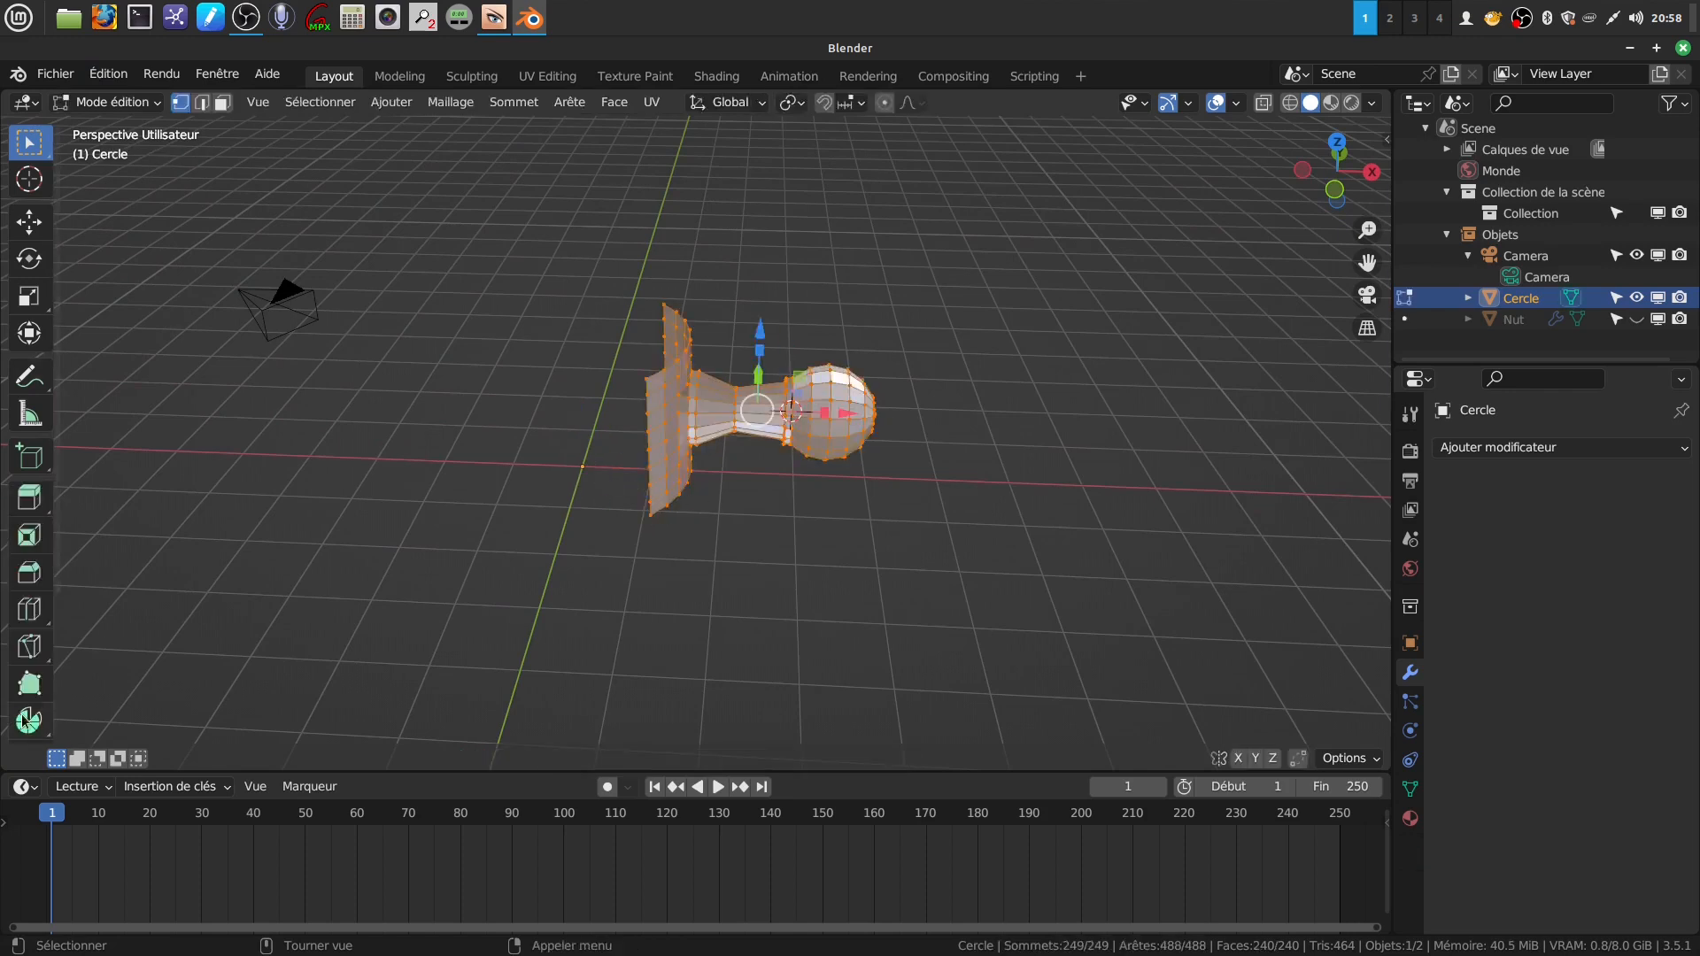
click(24, 718)
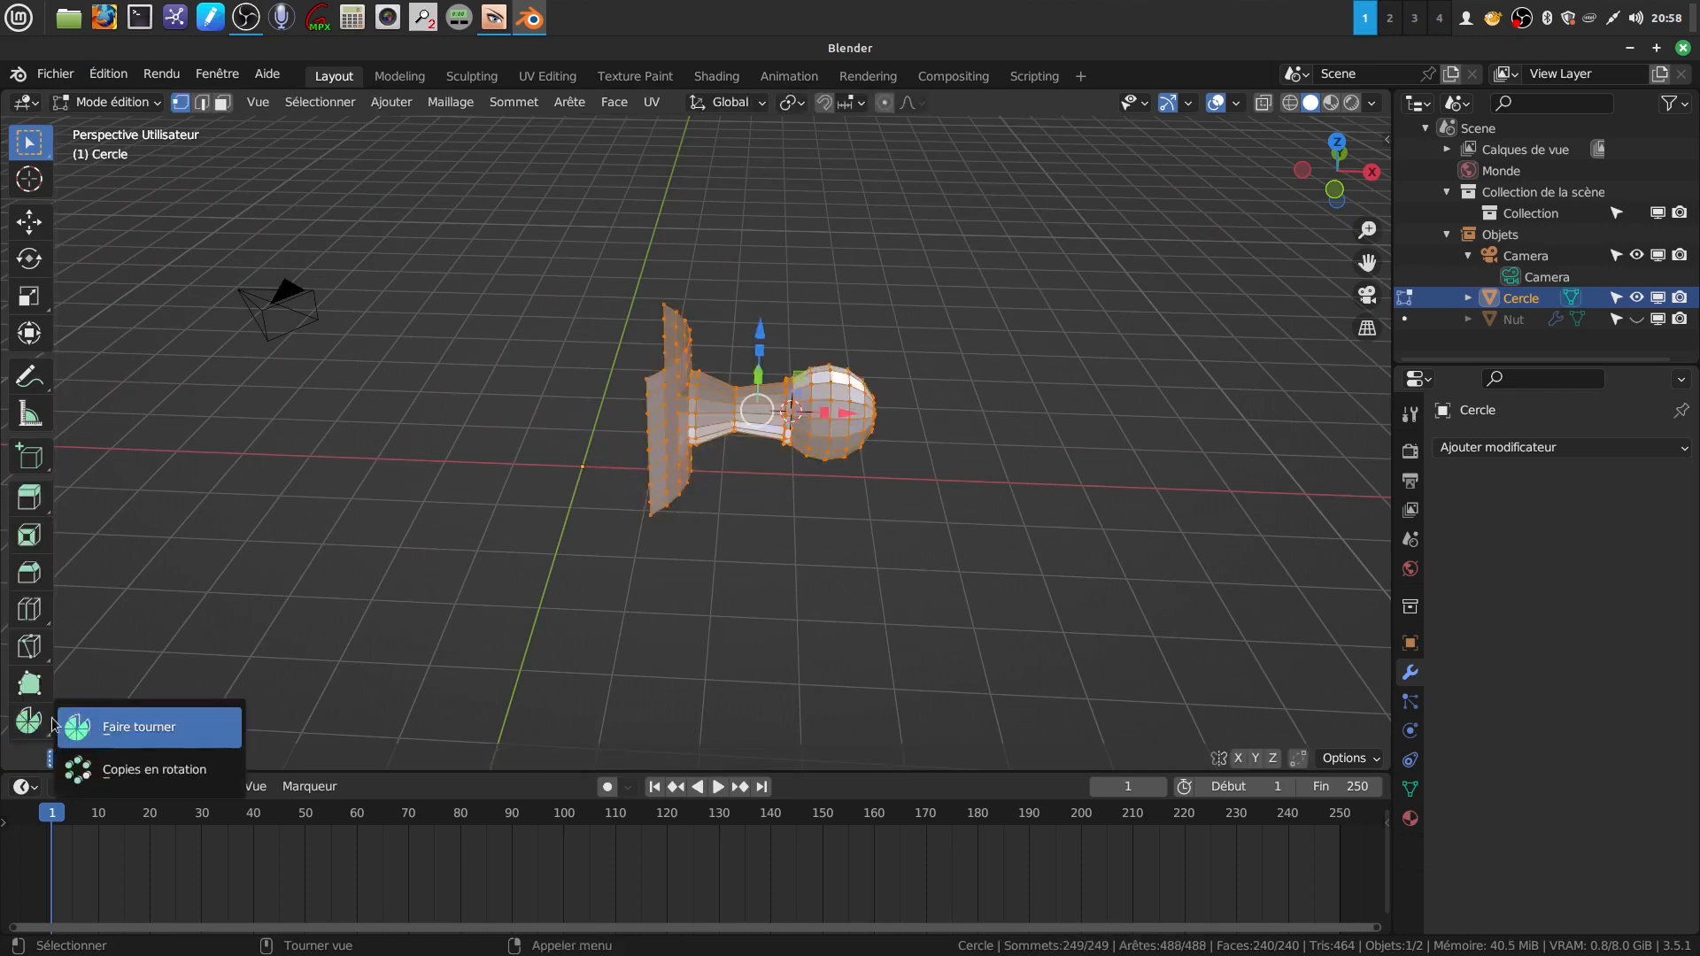
click(168, 768)
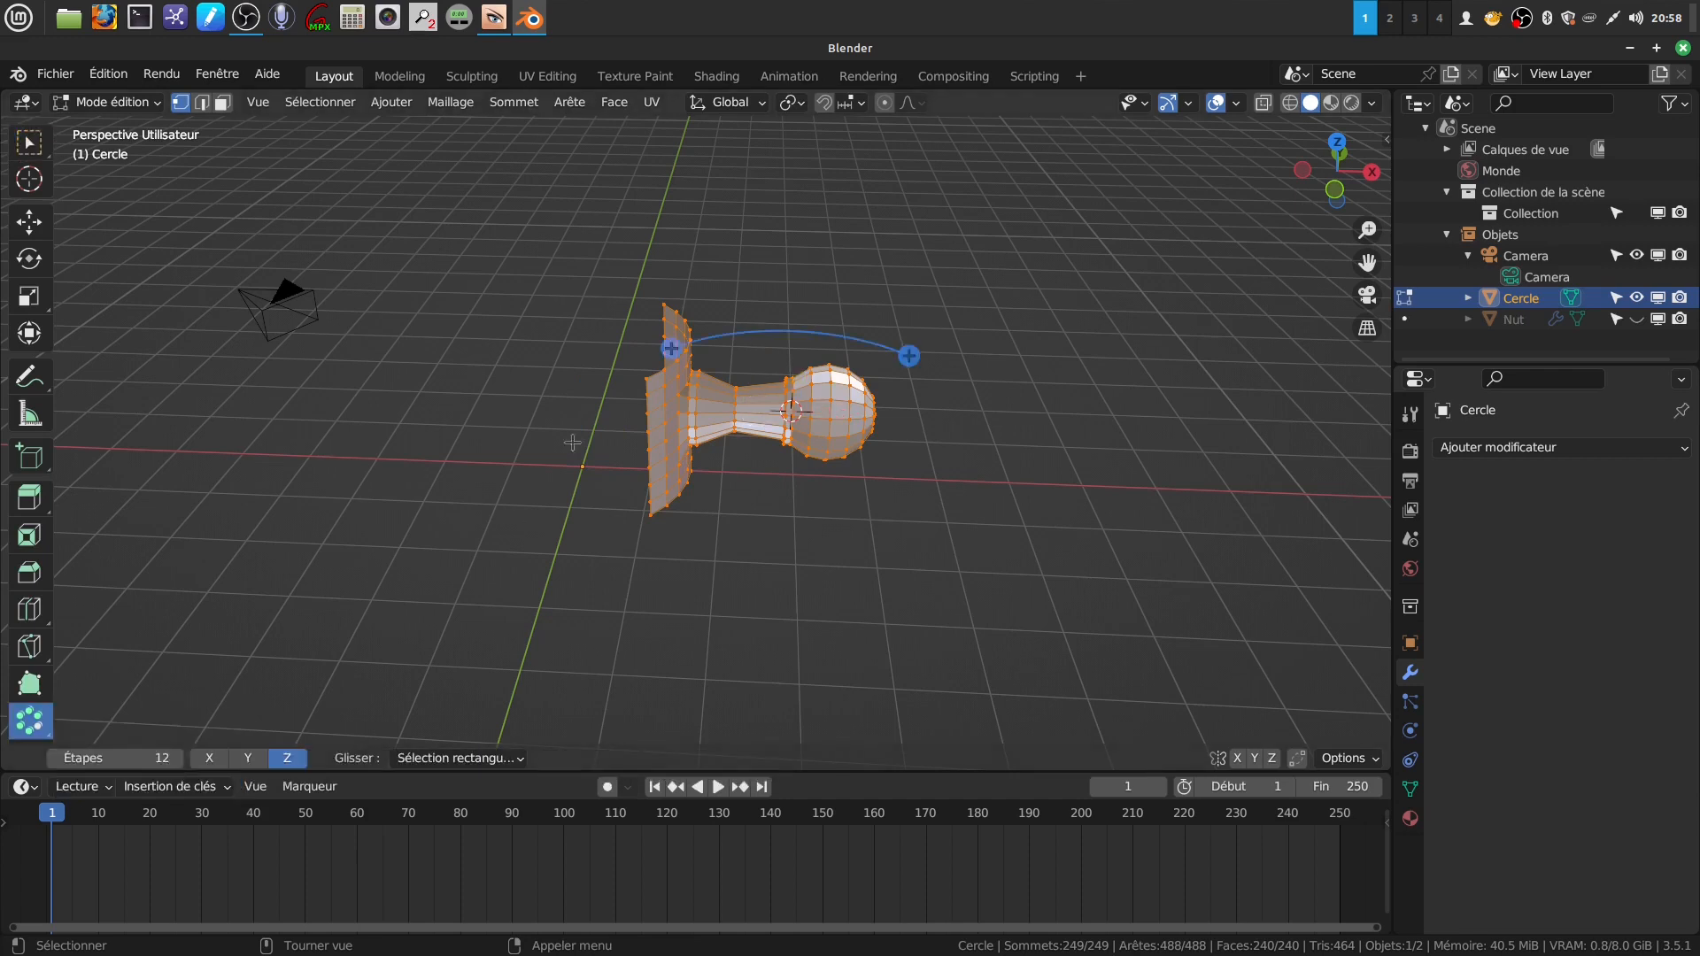
- Try to spin the mesh 360° around Z about the 3D cursor at the connector's rim, using duplicates and 4 steps
click(670, 348)
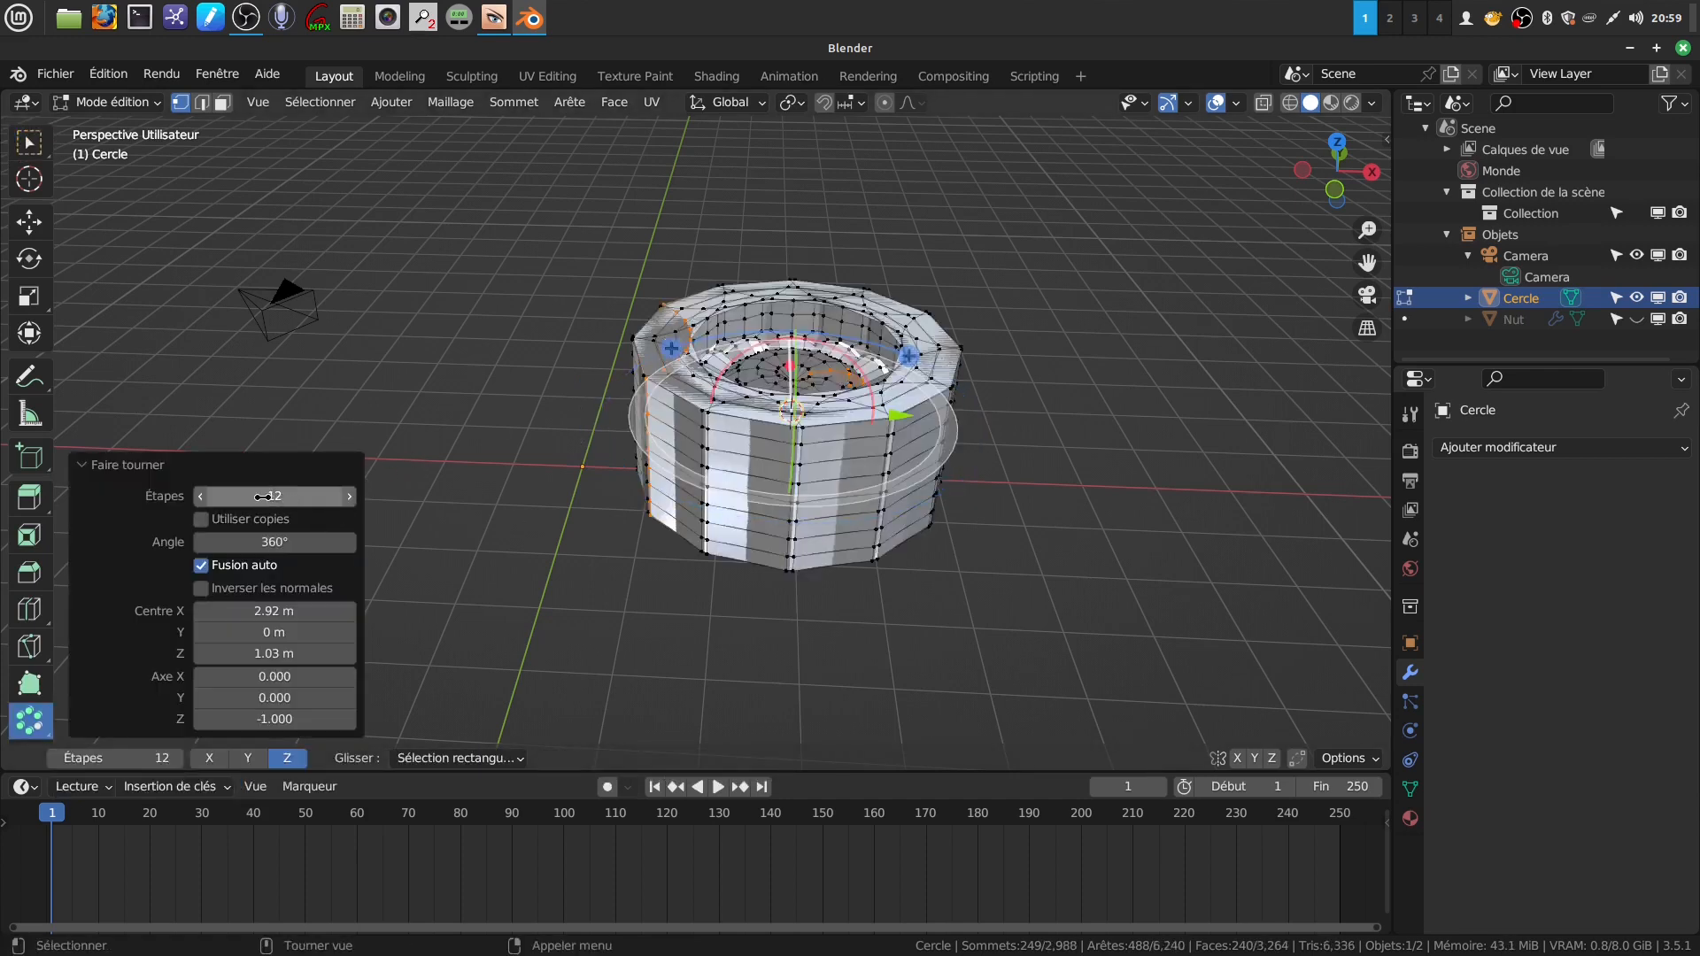
click(202, 519)
click(260, 541)
key(BackSpace)
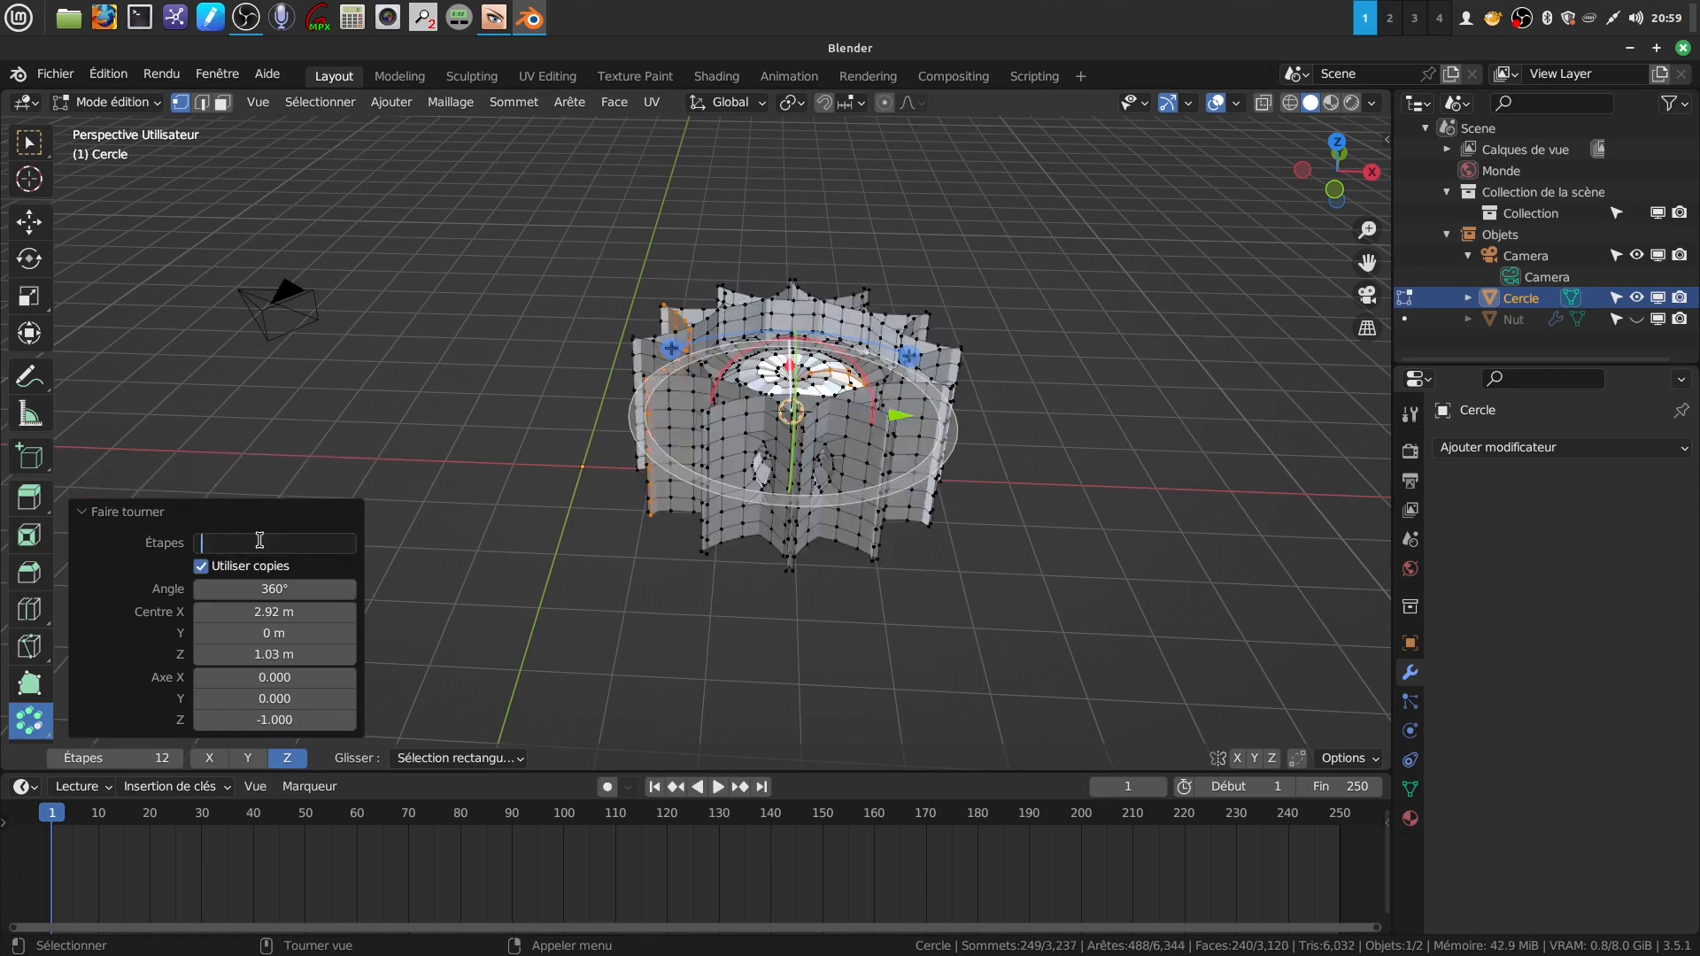
text(4)
key(Return)
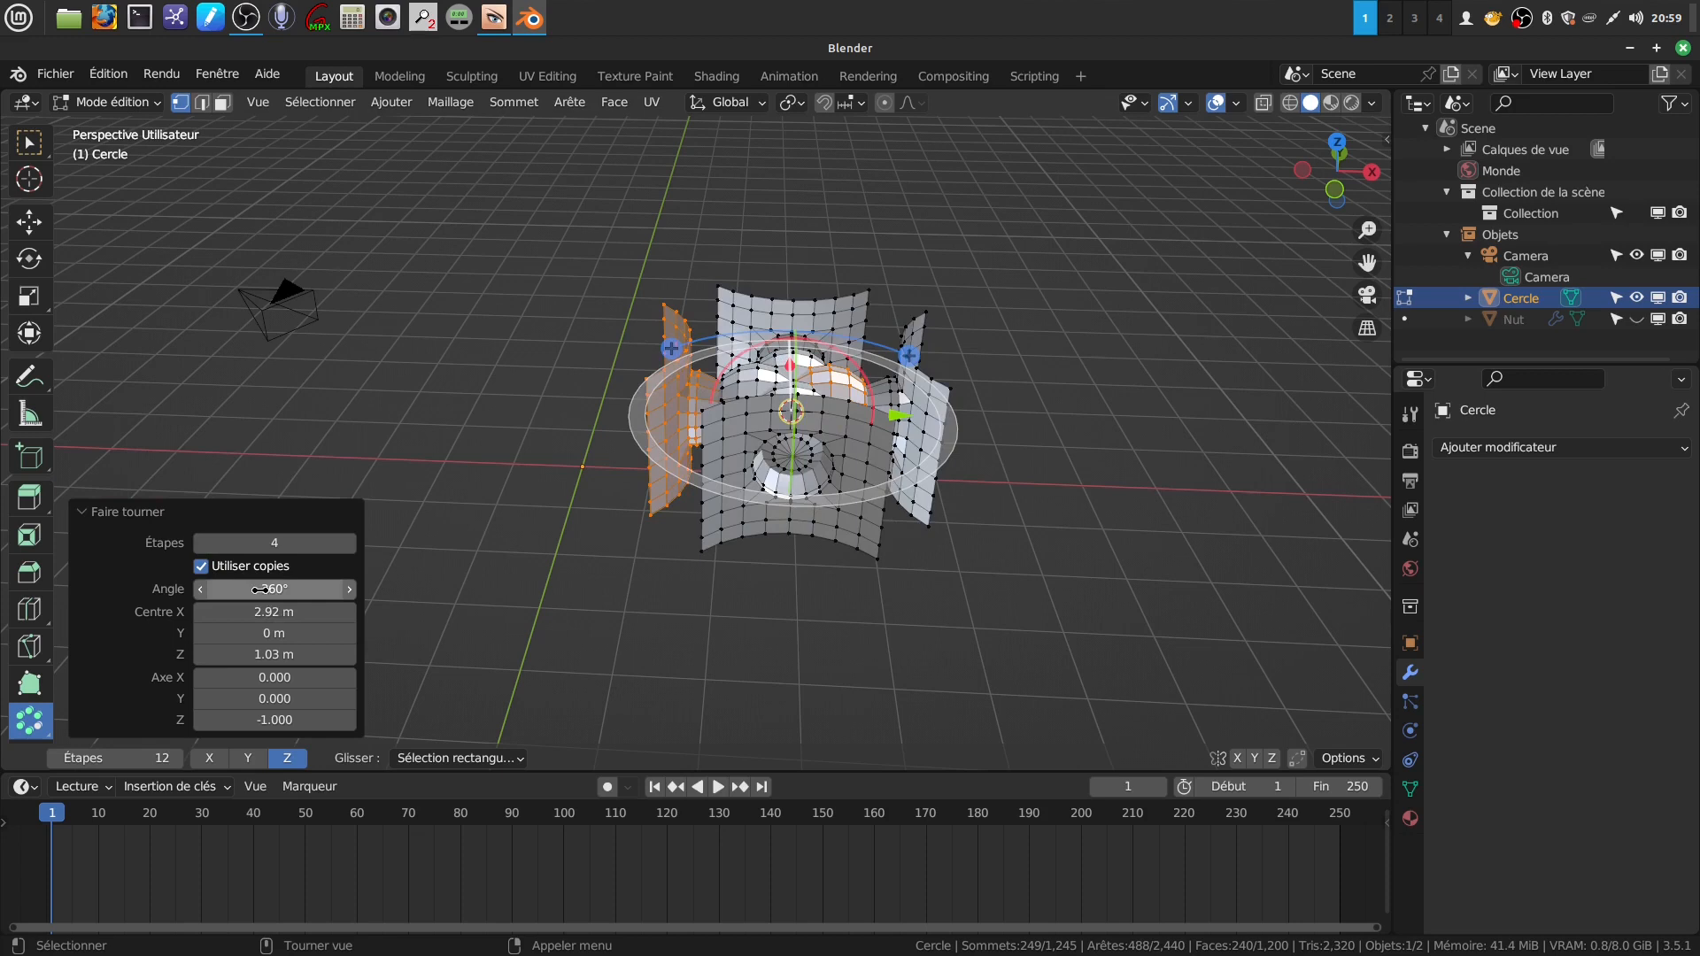
middle_drag(904, 564, 897, 619)
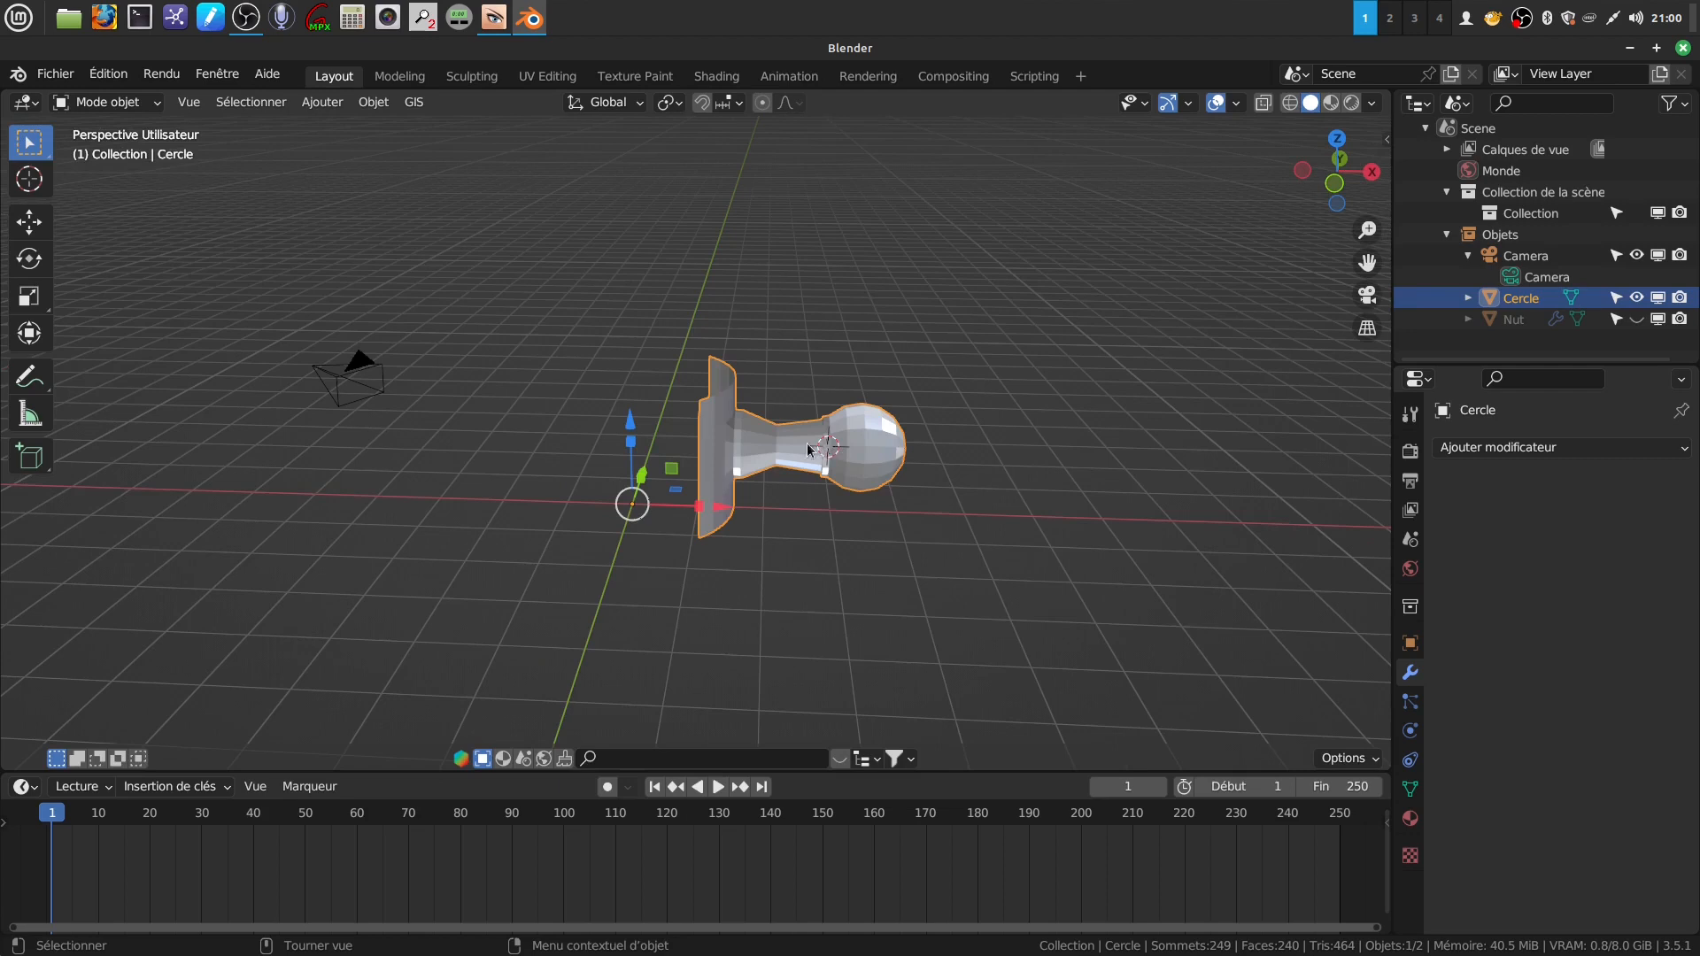
- Snap the 3D cursor to the world origin in Object Mode
middle_drag(423, 332, 432, 328)
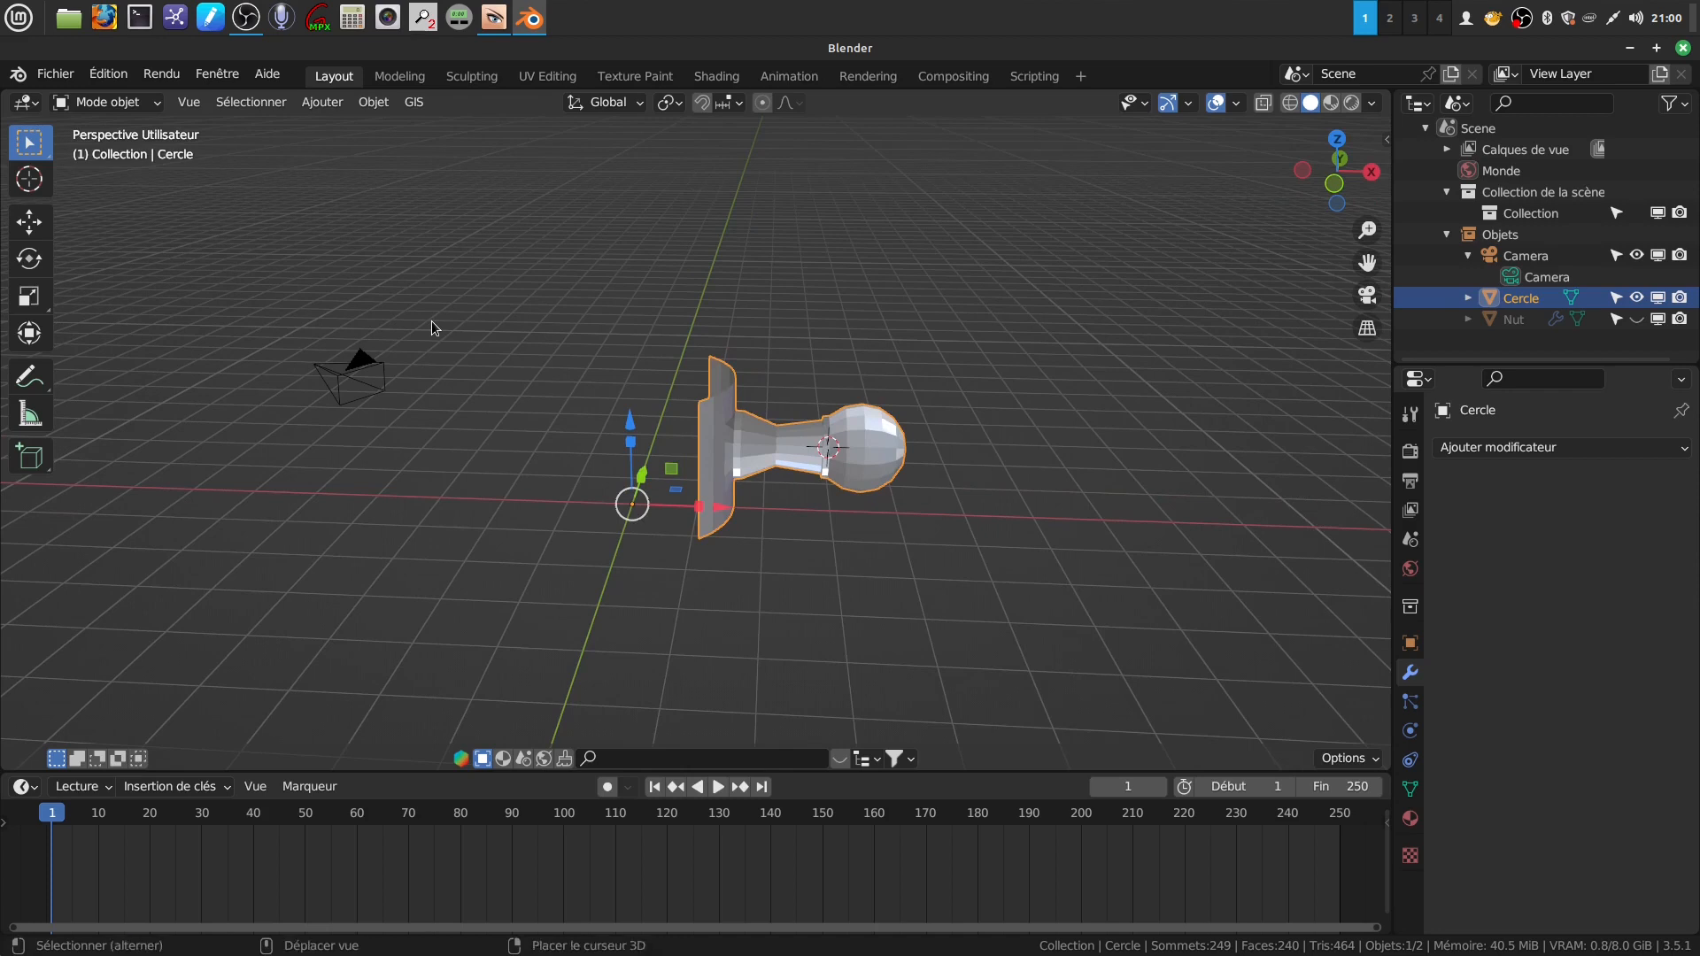
key(shift+s)
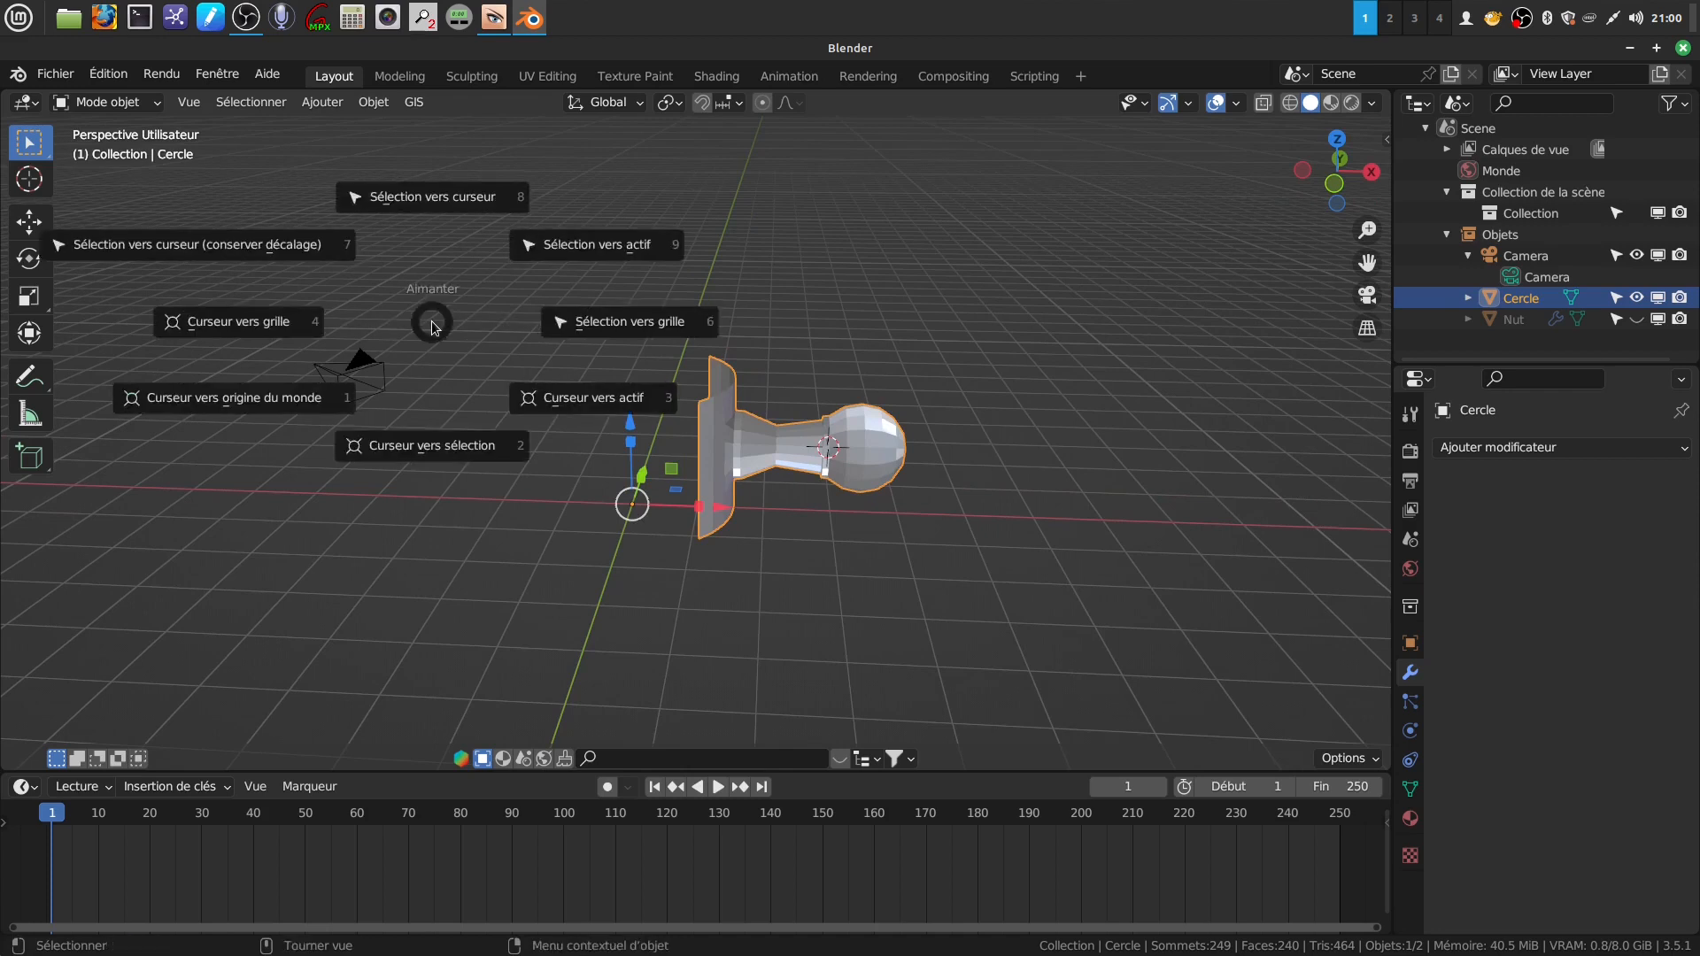
click(259, 406)
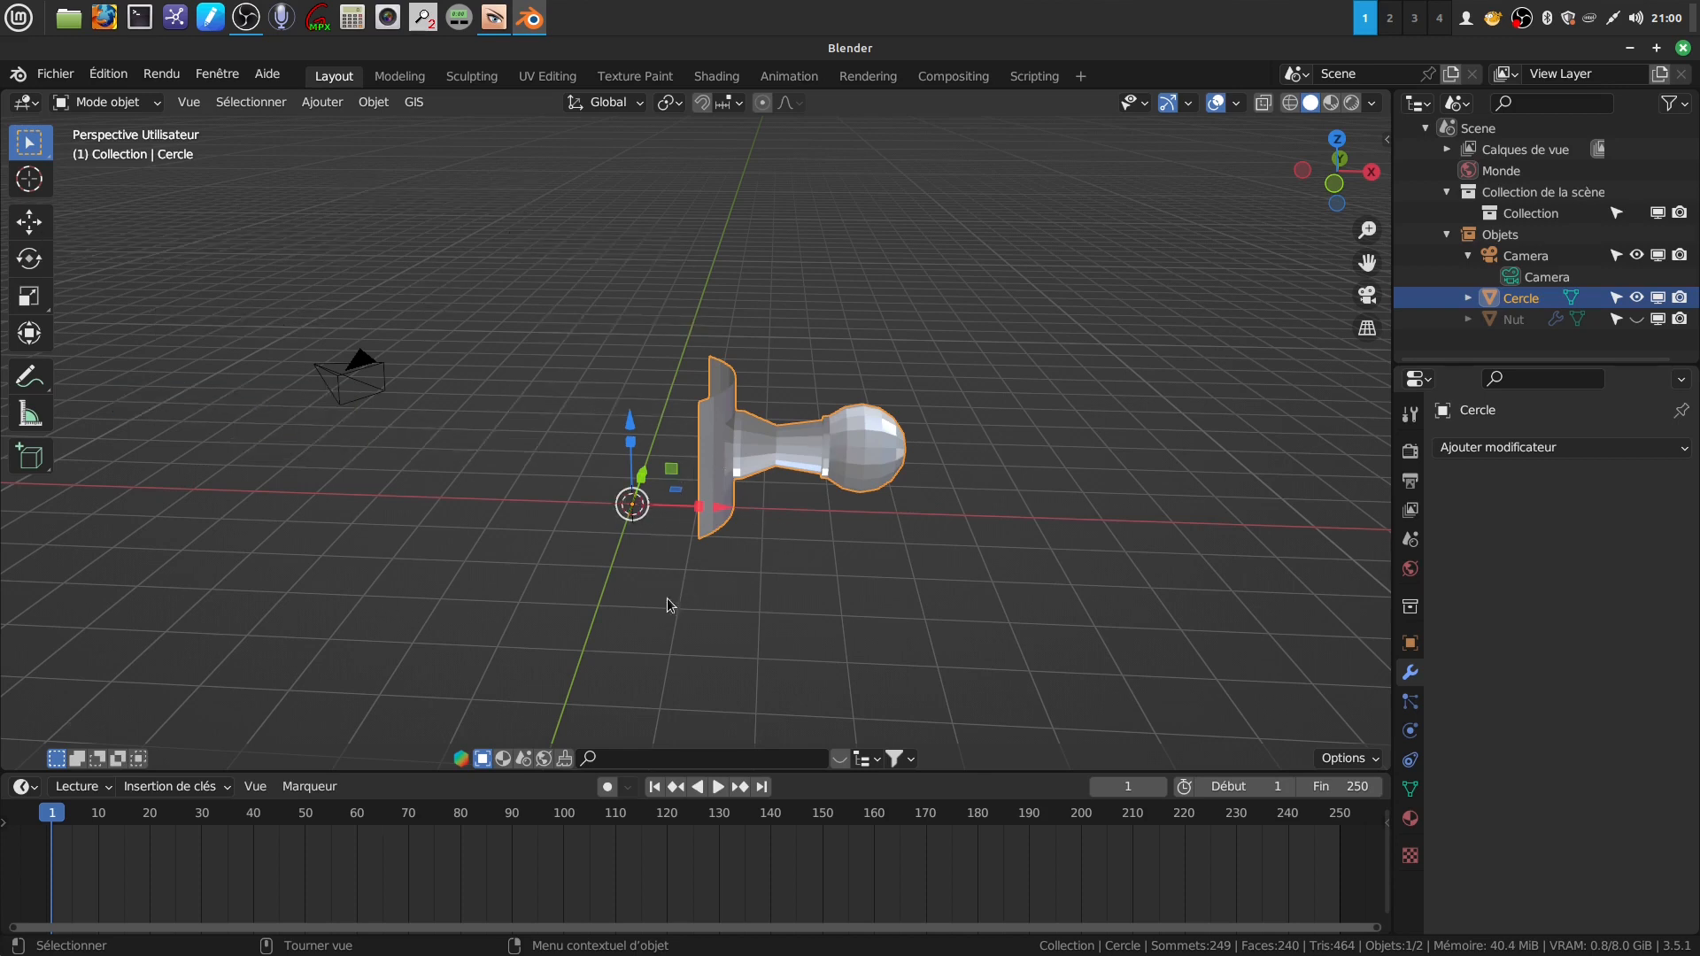
- Spin the whole mesh 360° around Z about the world origin with duplicates and 4 steps, and clear the selection
key(Tab)
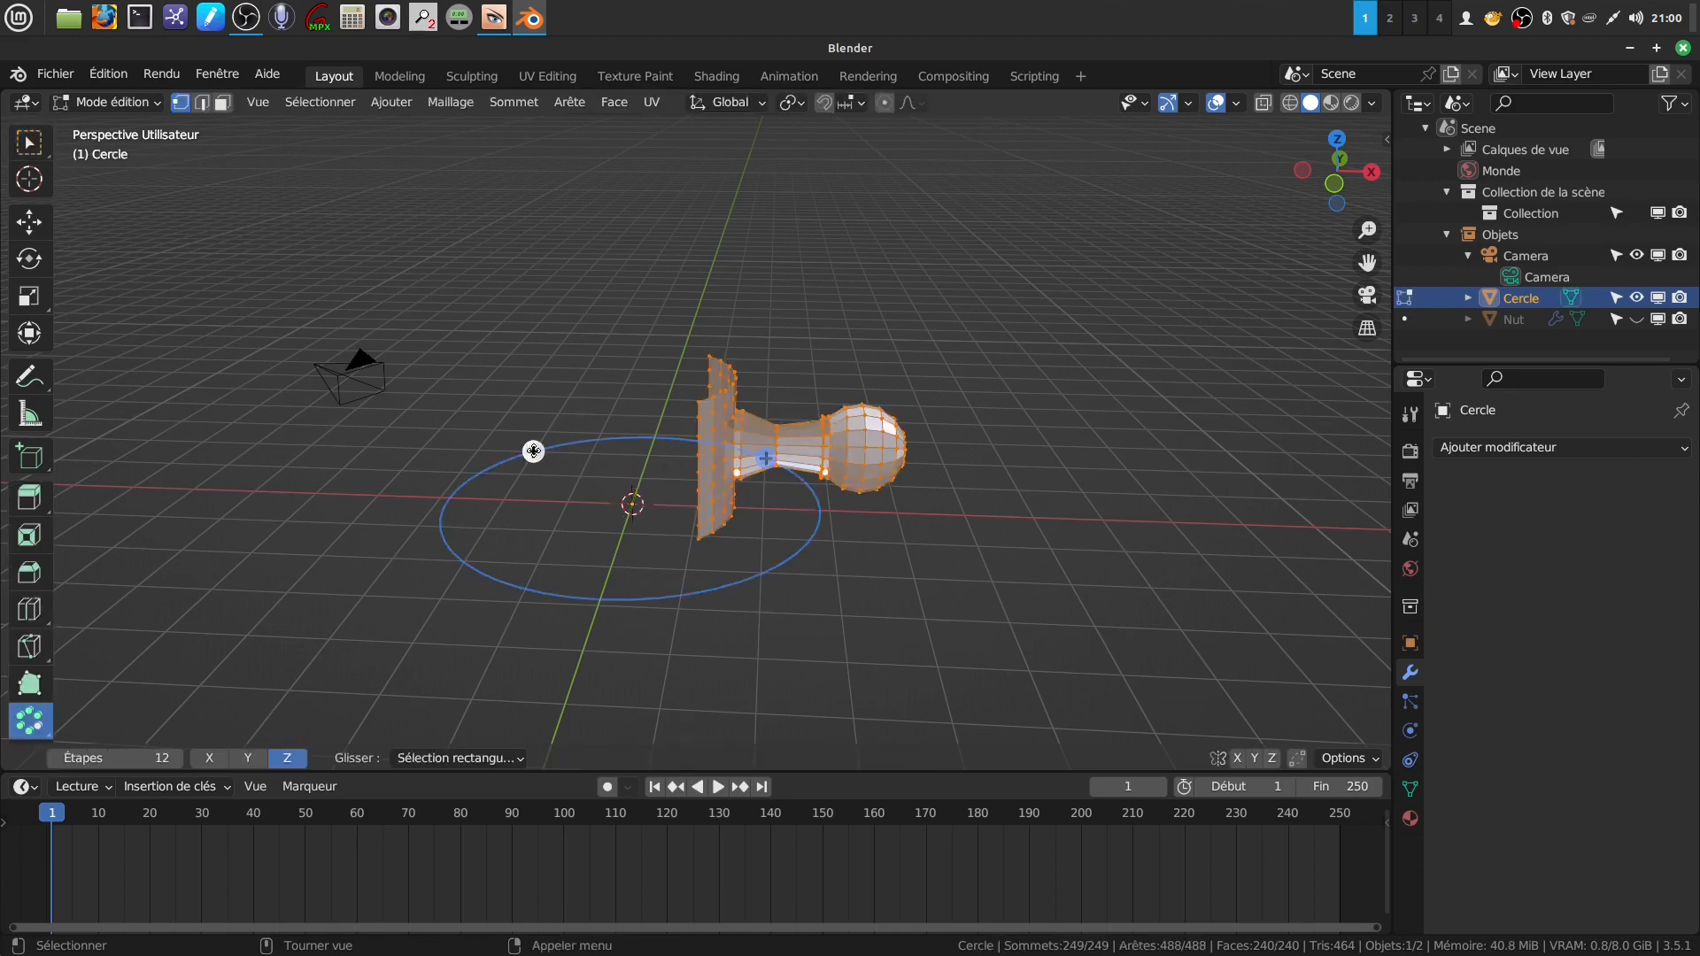
click(533, 452)
middle_drag(833, 550, 788, 568)
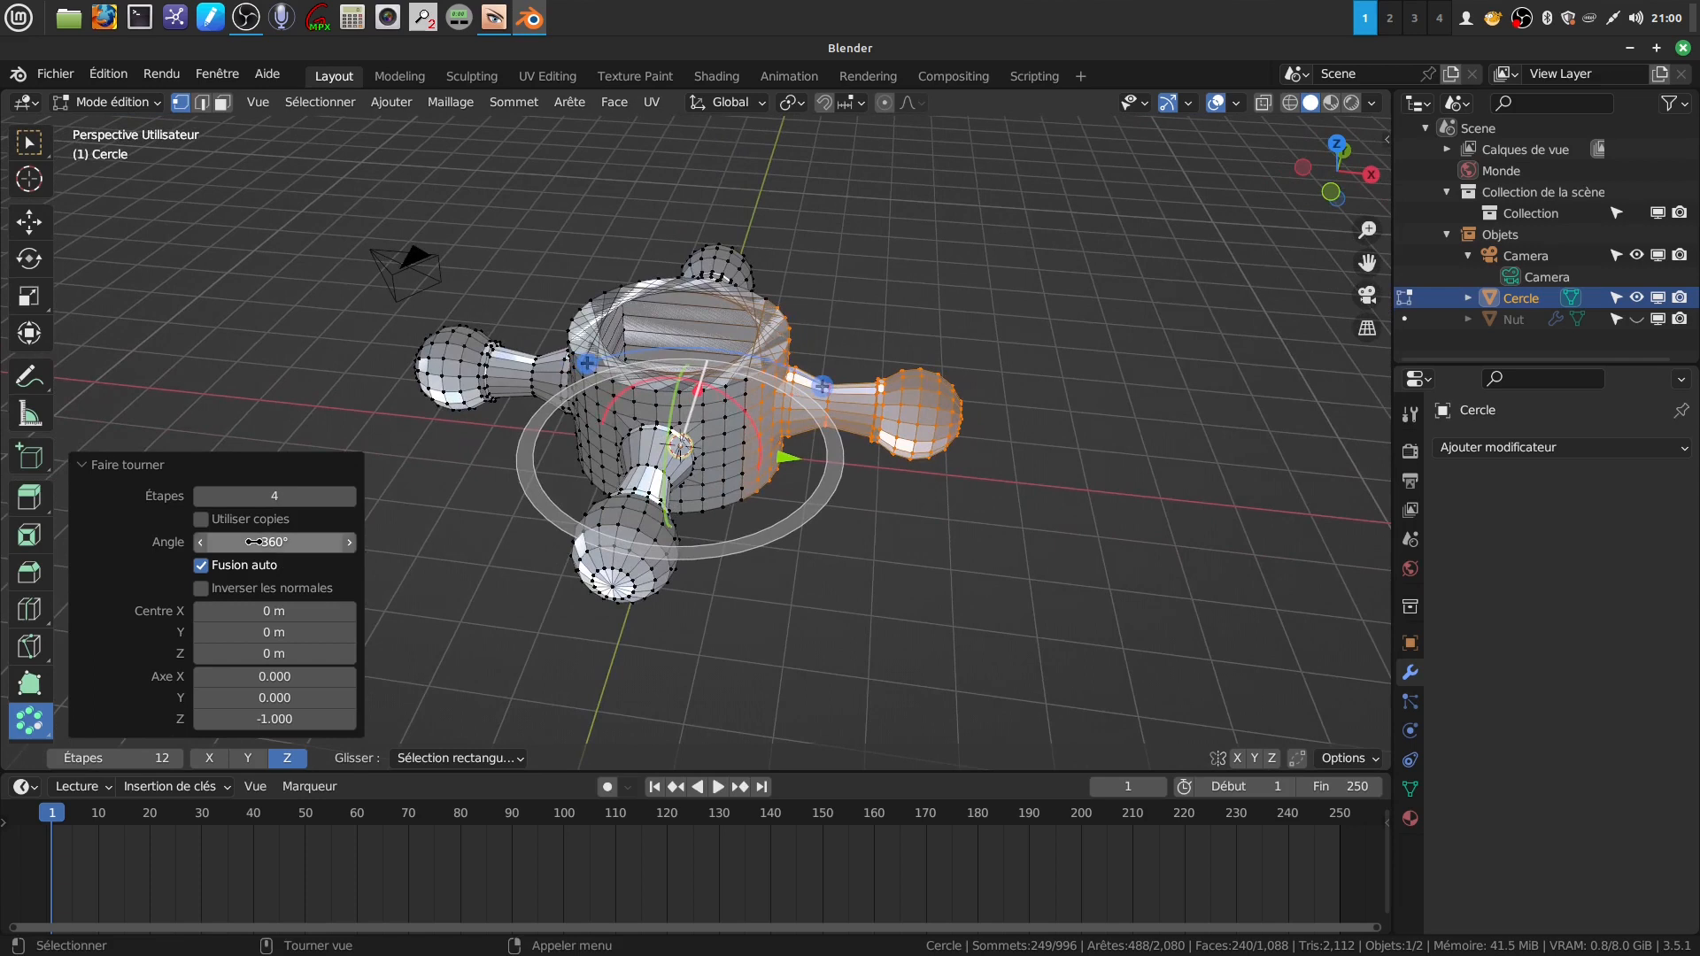
click(202, 519)
middle_drag(778, 562, 735, 552)
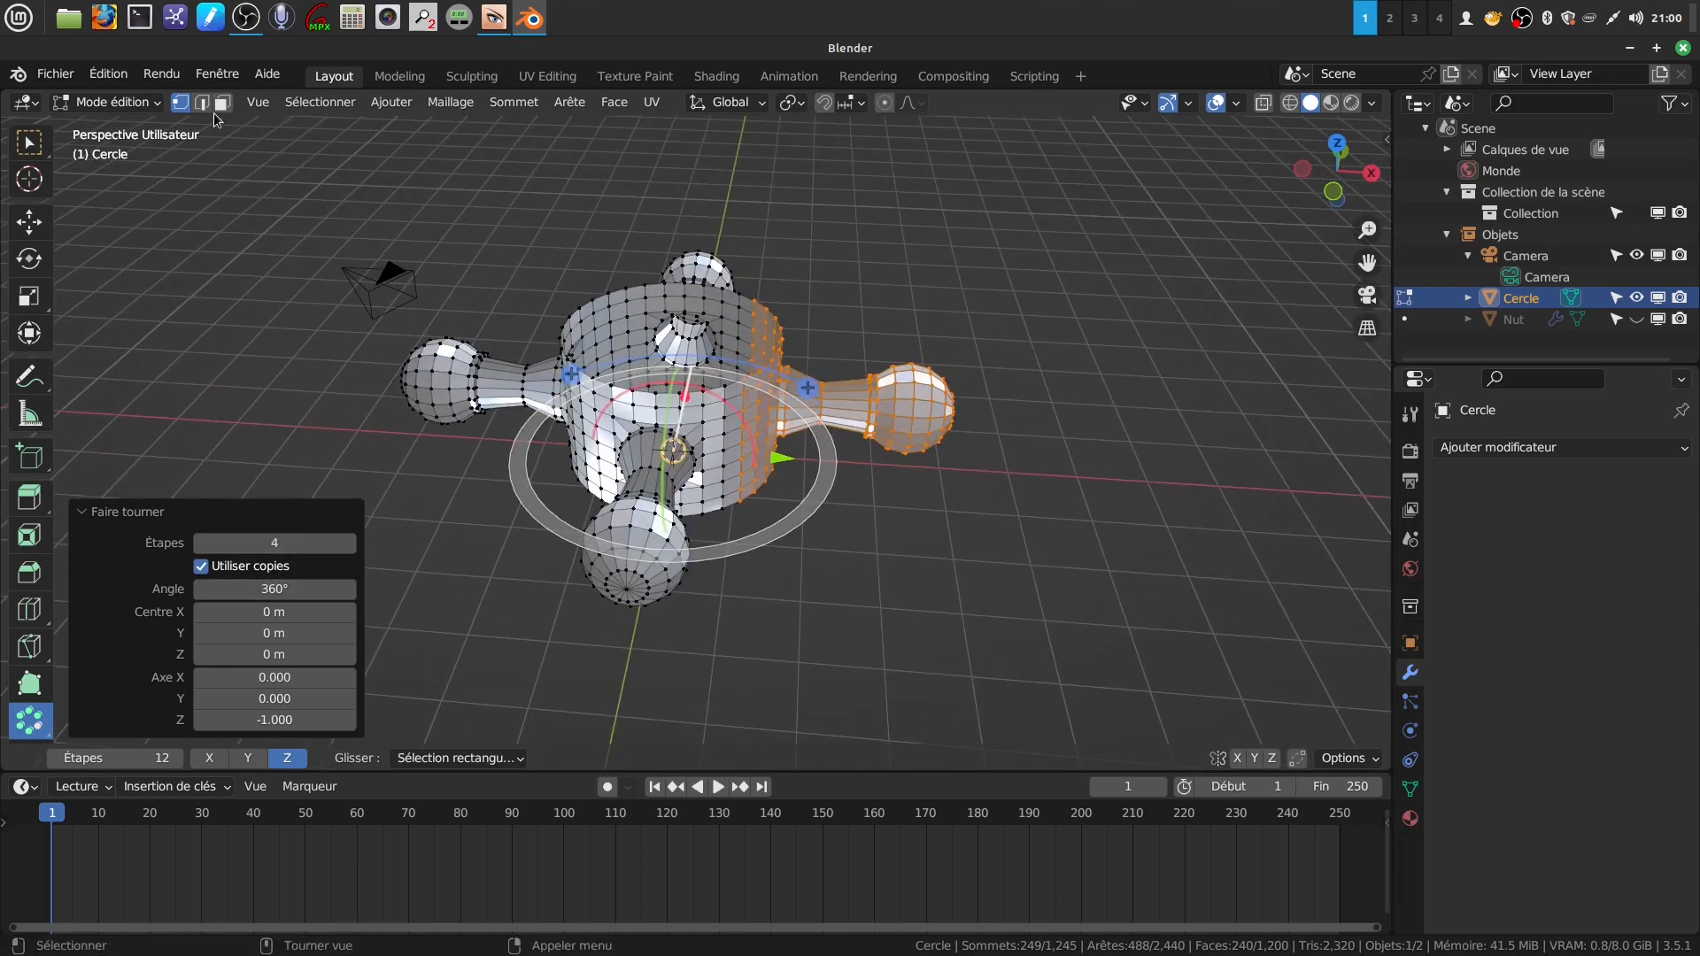
key(w)
key(alt+a)
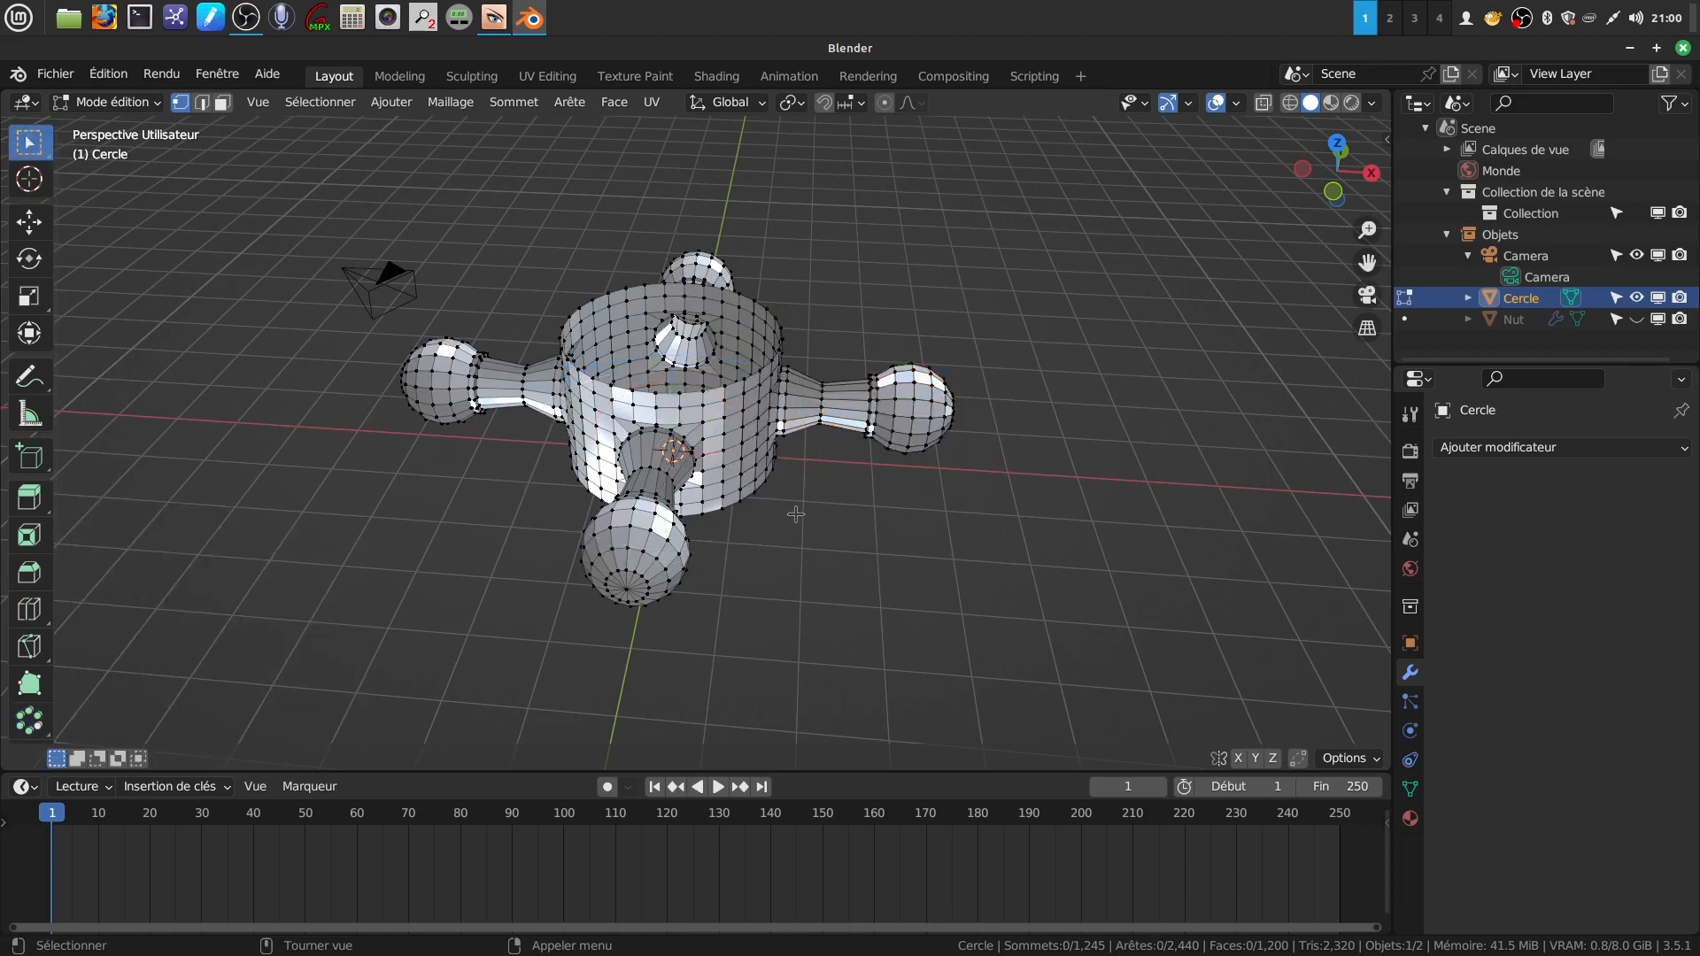
- Merge the whole mesh's vertices by distance and return to Object Mode
key(a)
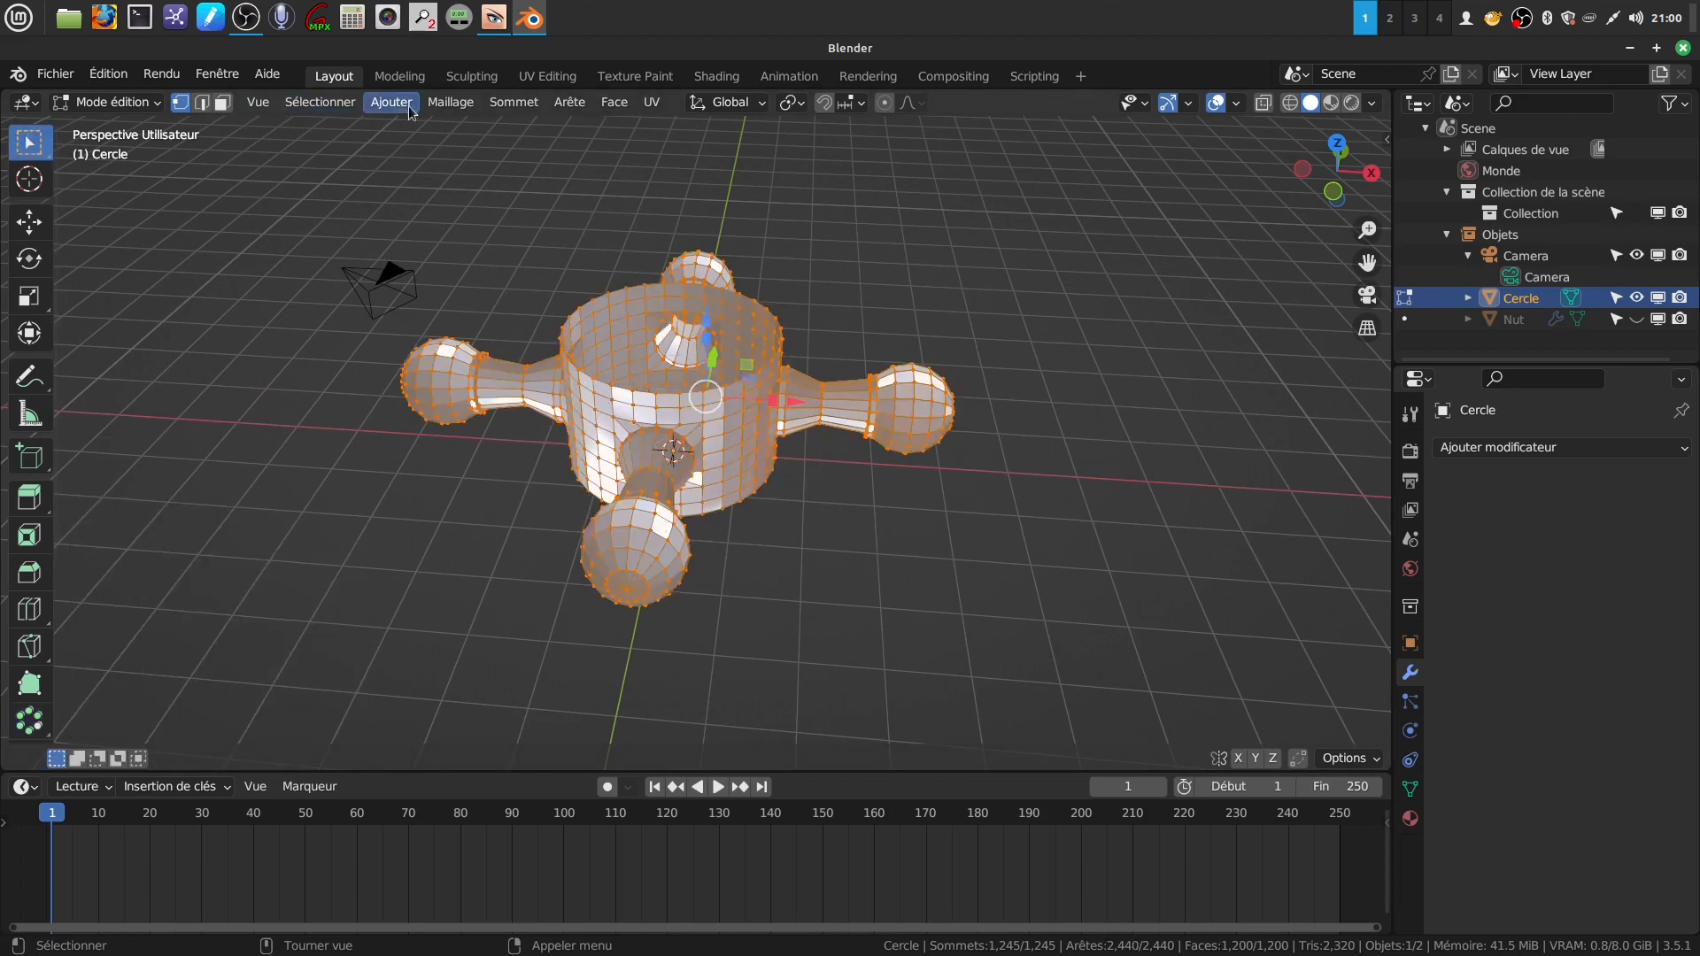
click(458, 108)
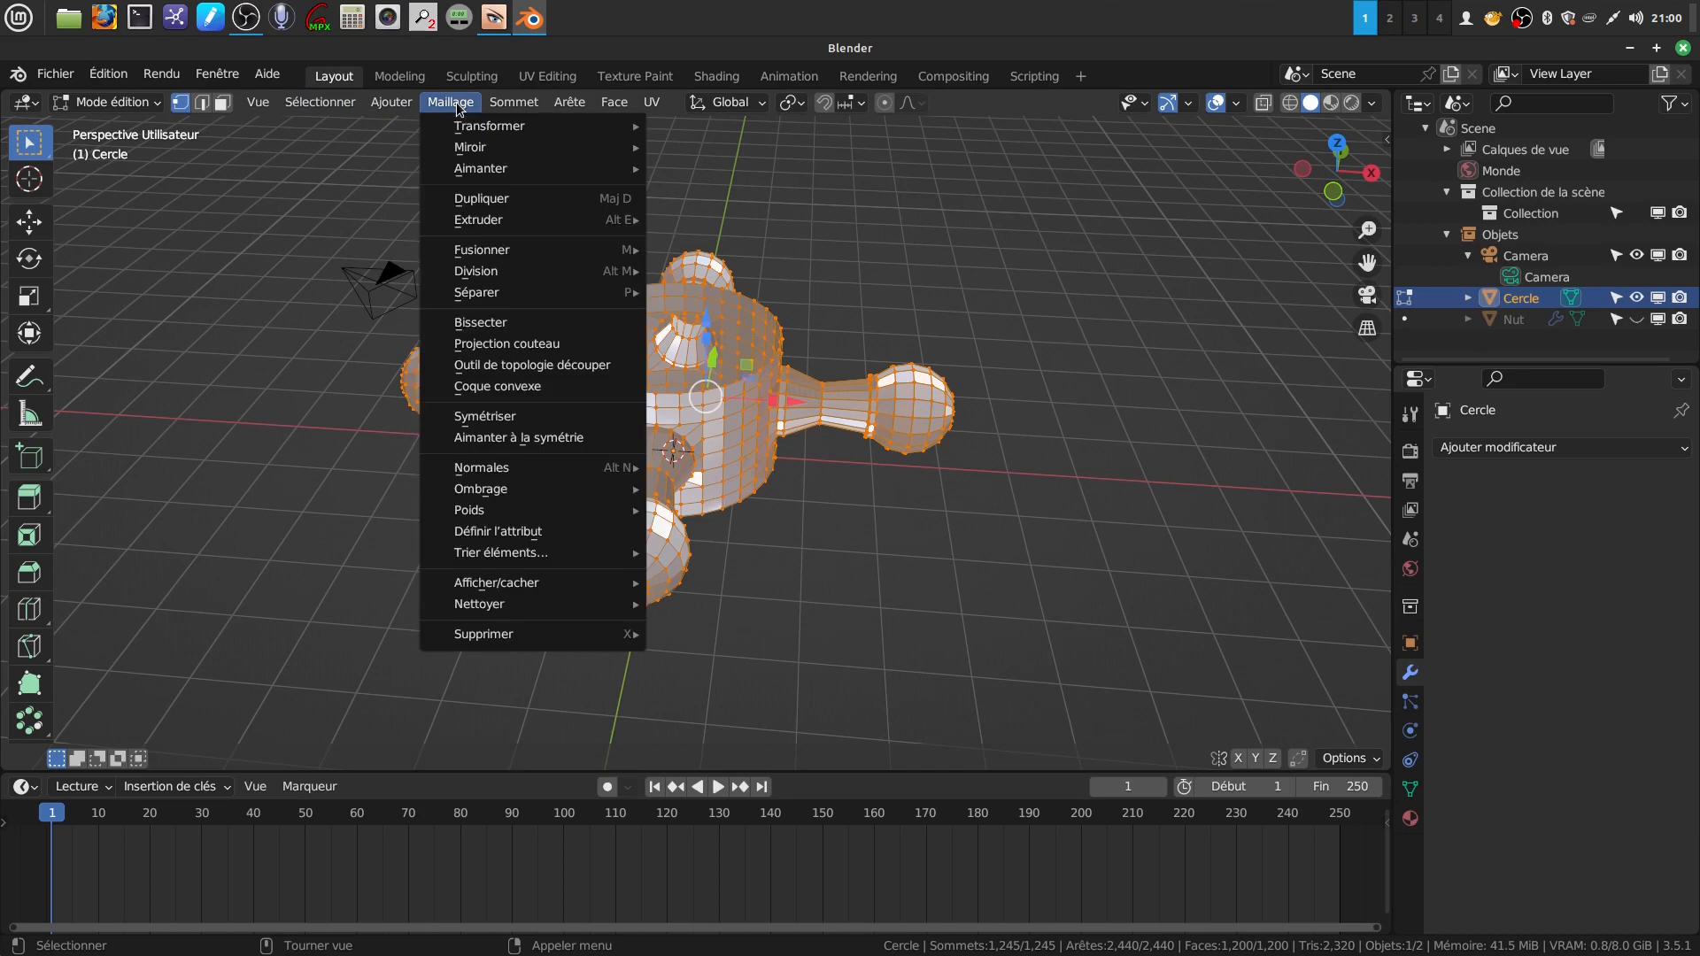
mouse_move(511, 605)
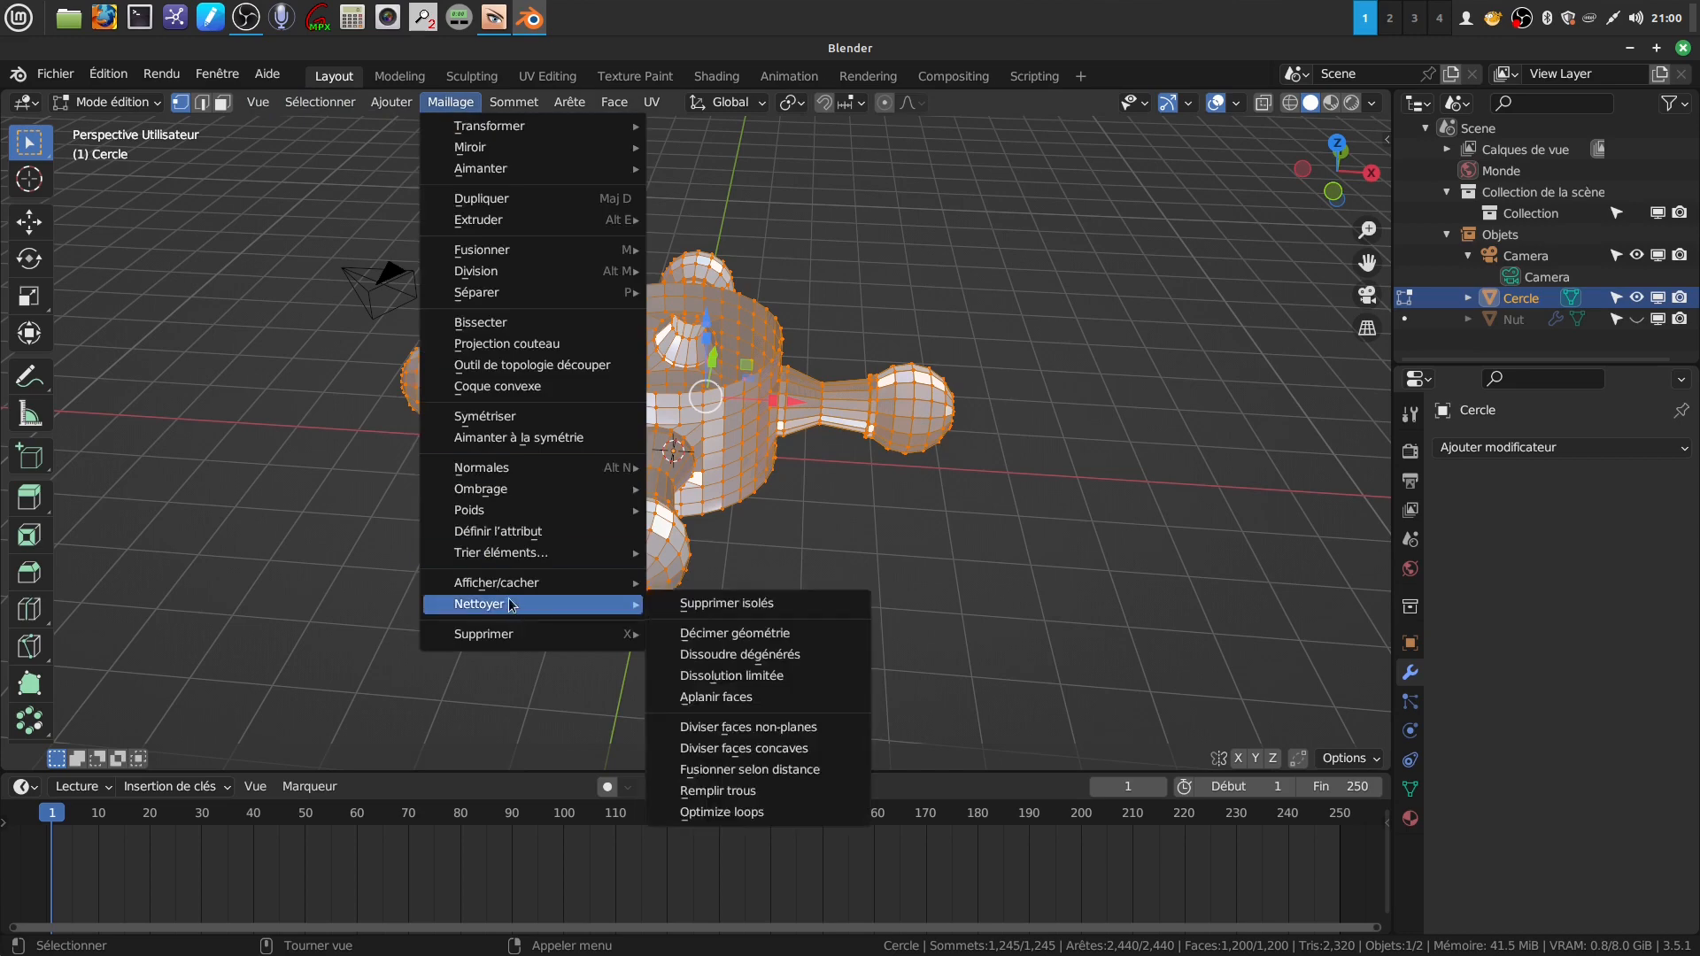
click(777, 770)
middle_drag(775, 757, 767, 502)
key(Tab)
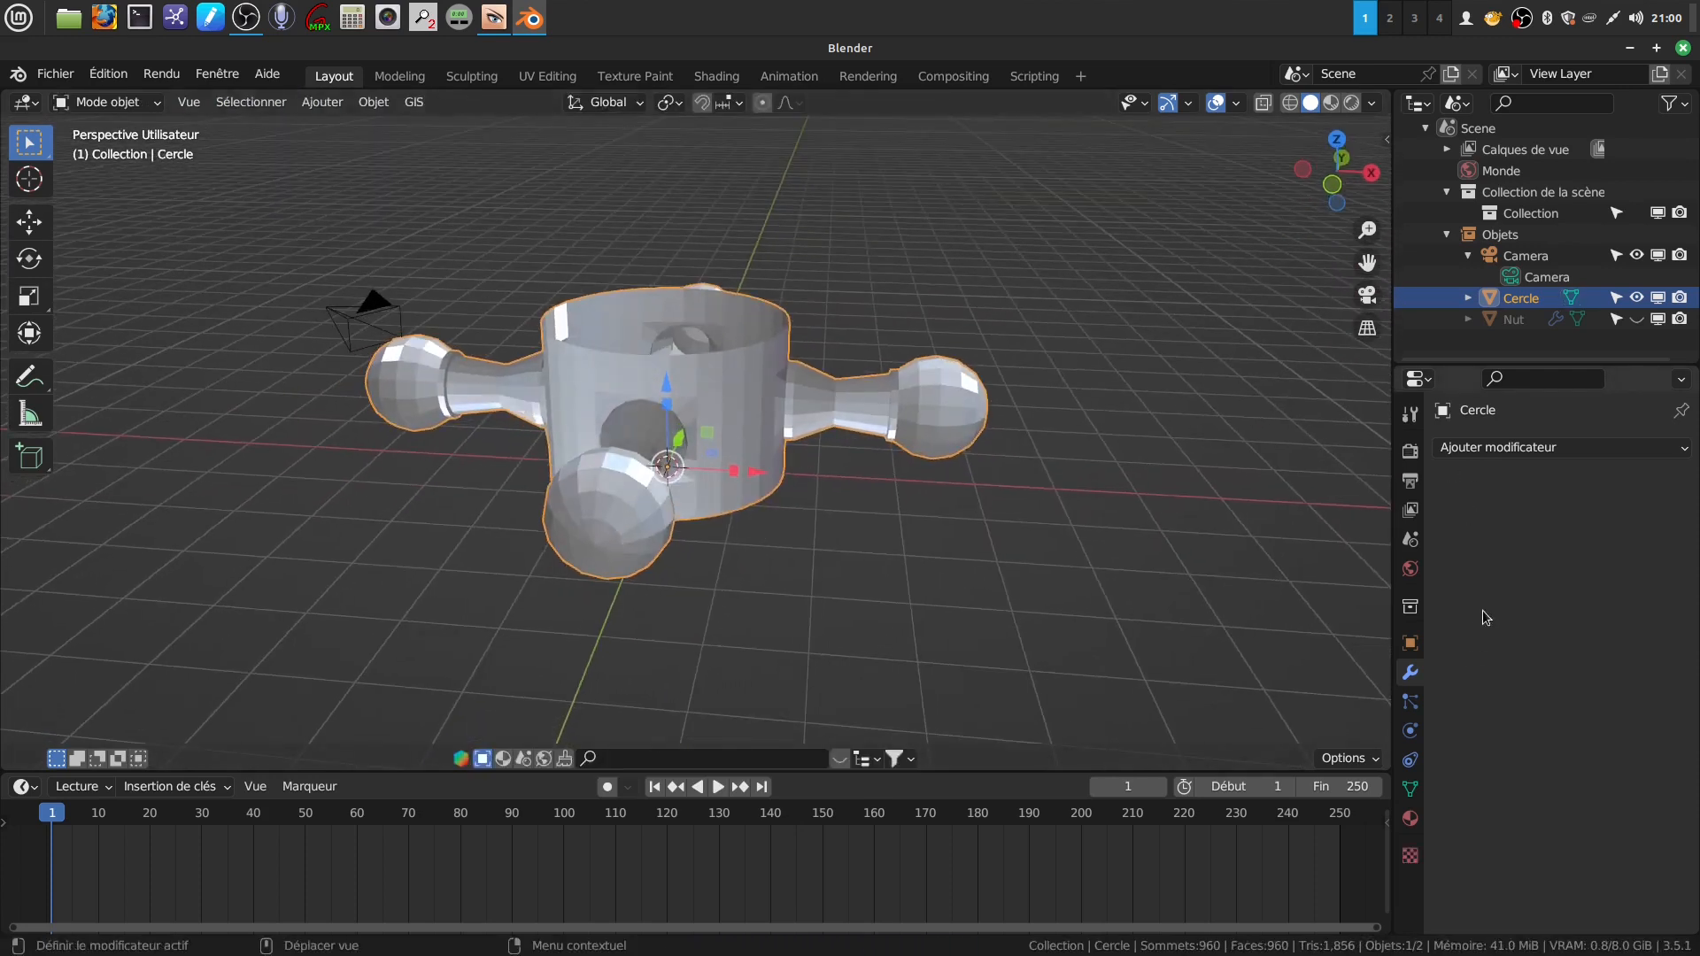
- Add a Subdivision Surface modifier to the four-armed ring and set its viewport levels to 2
click(1682, 449)
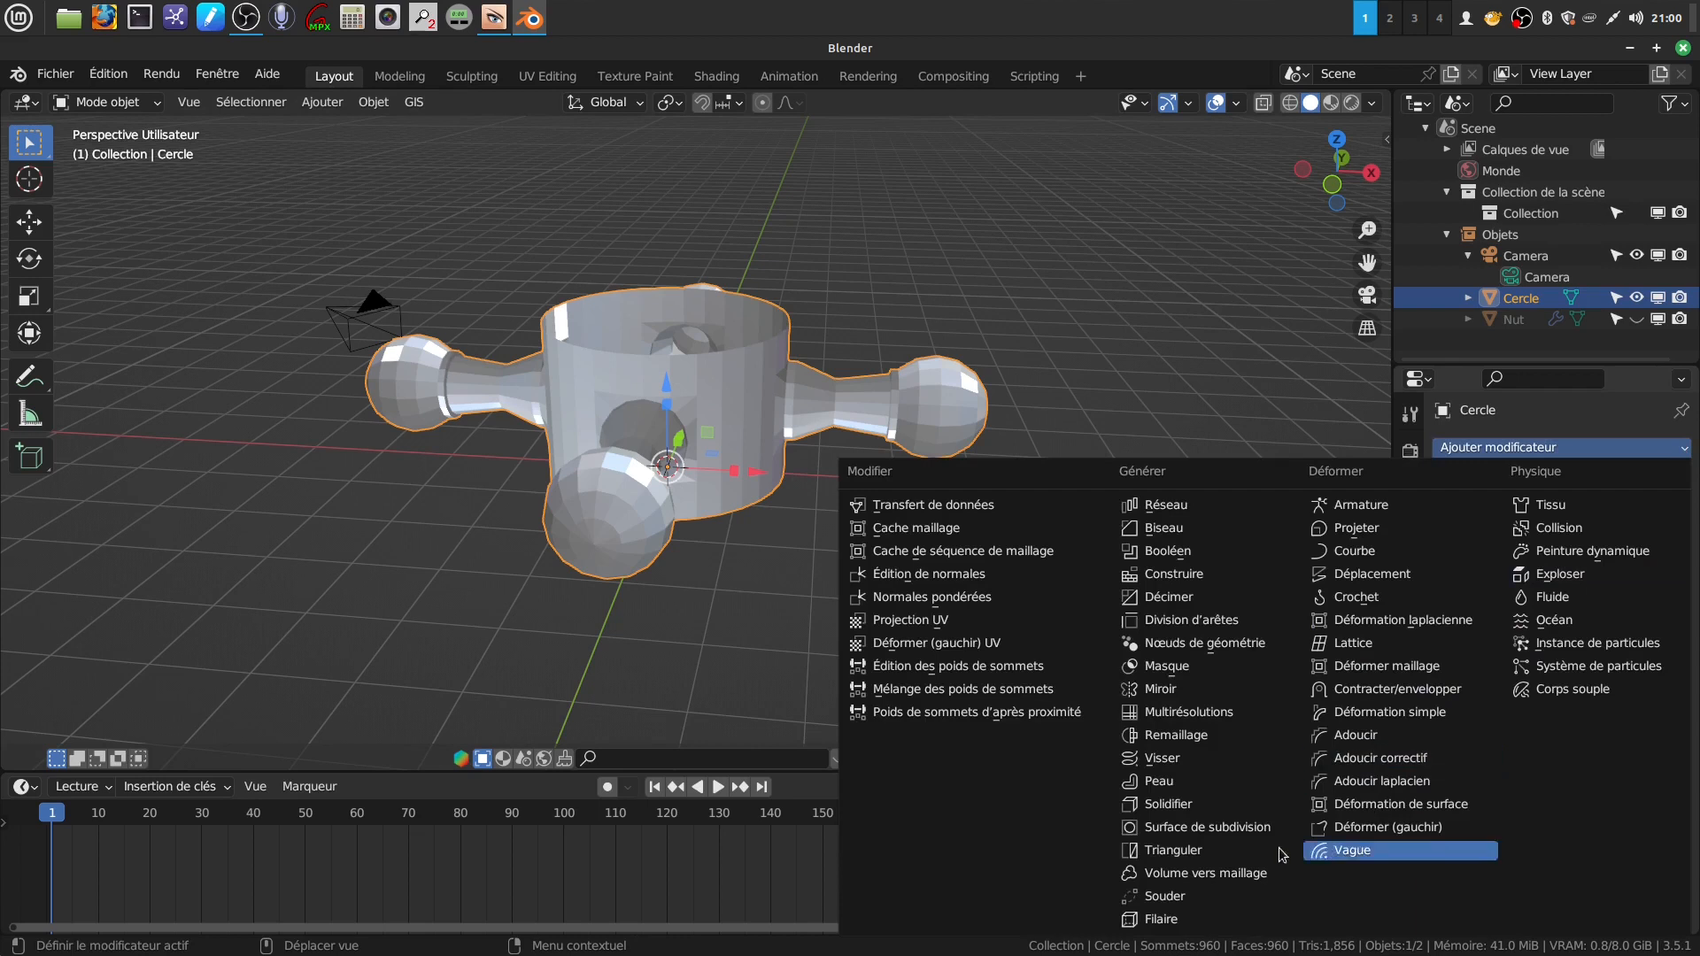
click(1226, 828)
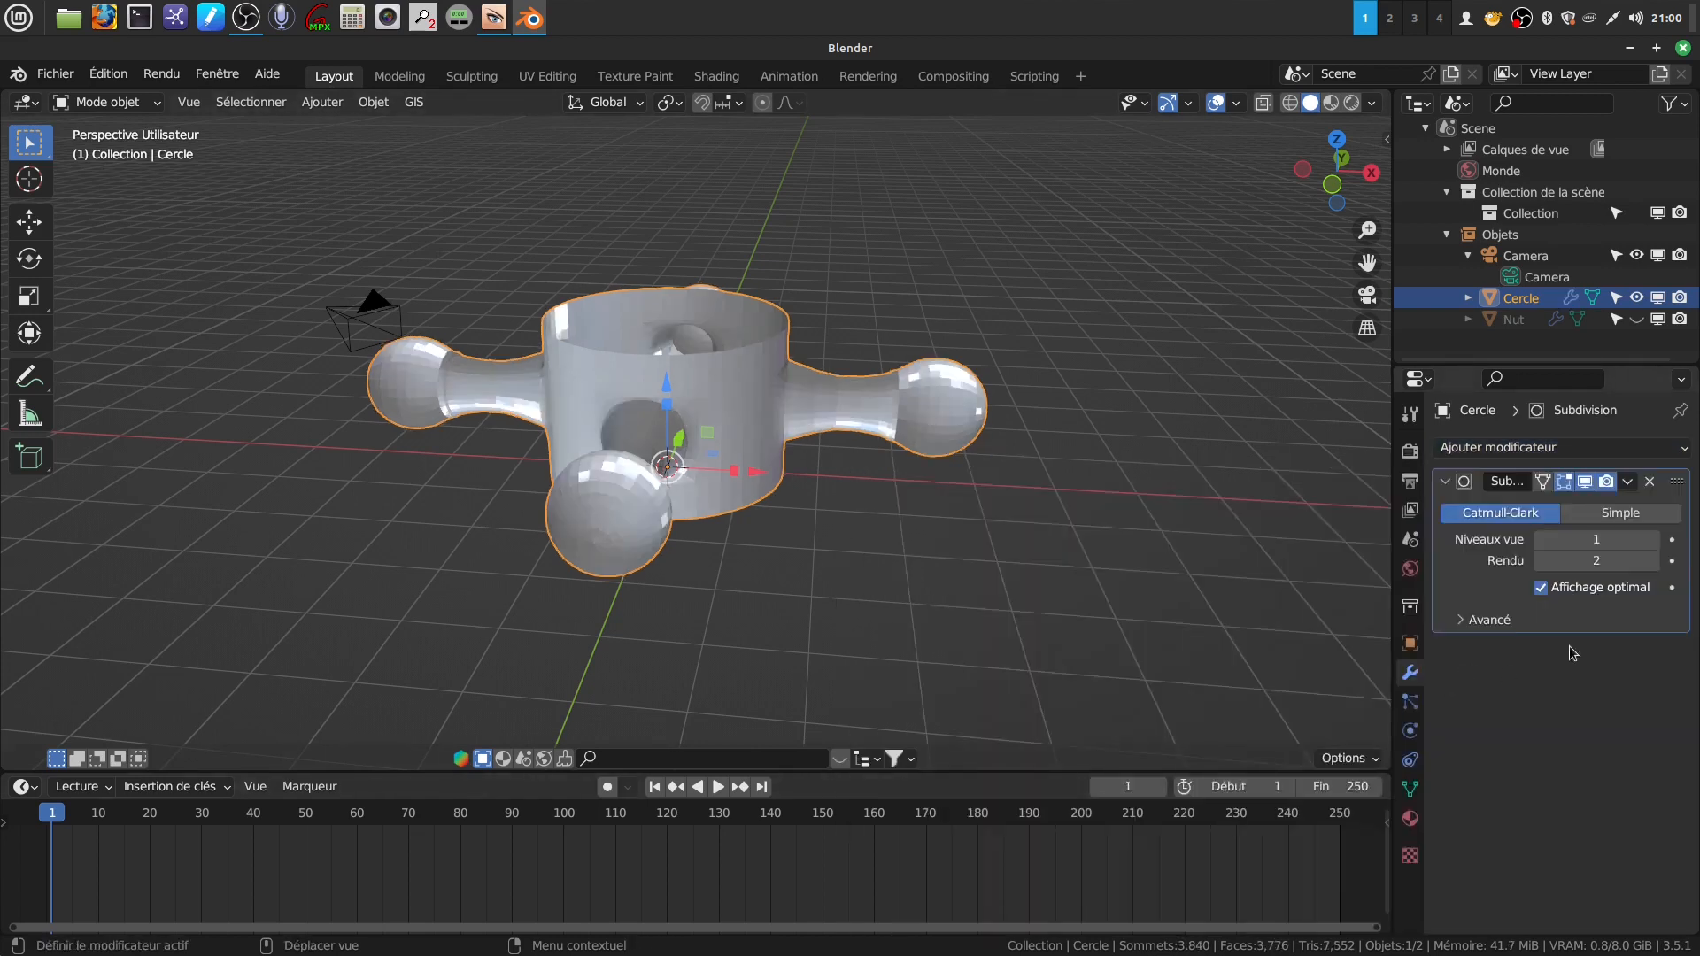
click(1637, 542)
- Apply smooth shading to the four-armed ring
middle_drag(956, 532, 834, 481)
scroll(818, 509, up, 2)
right_click(837, 406)
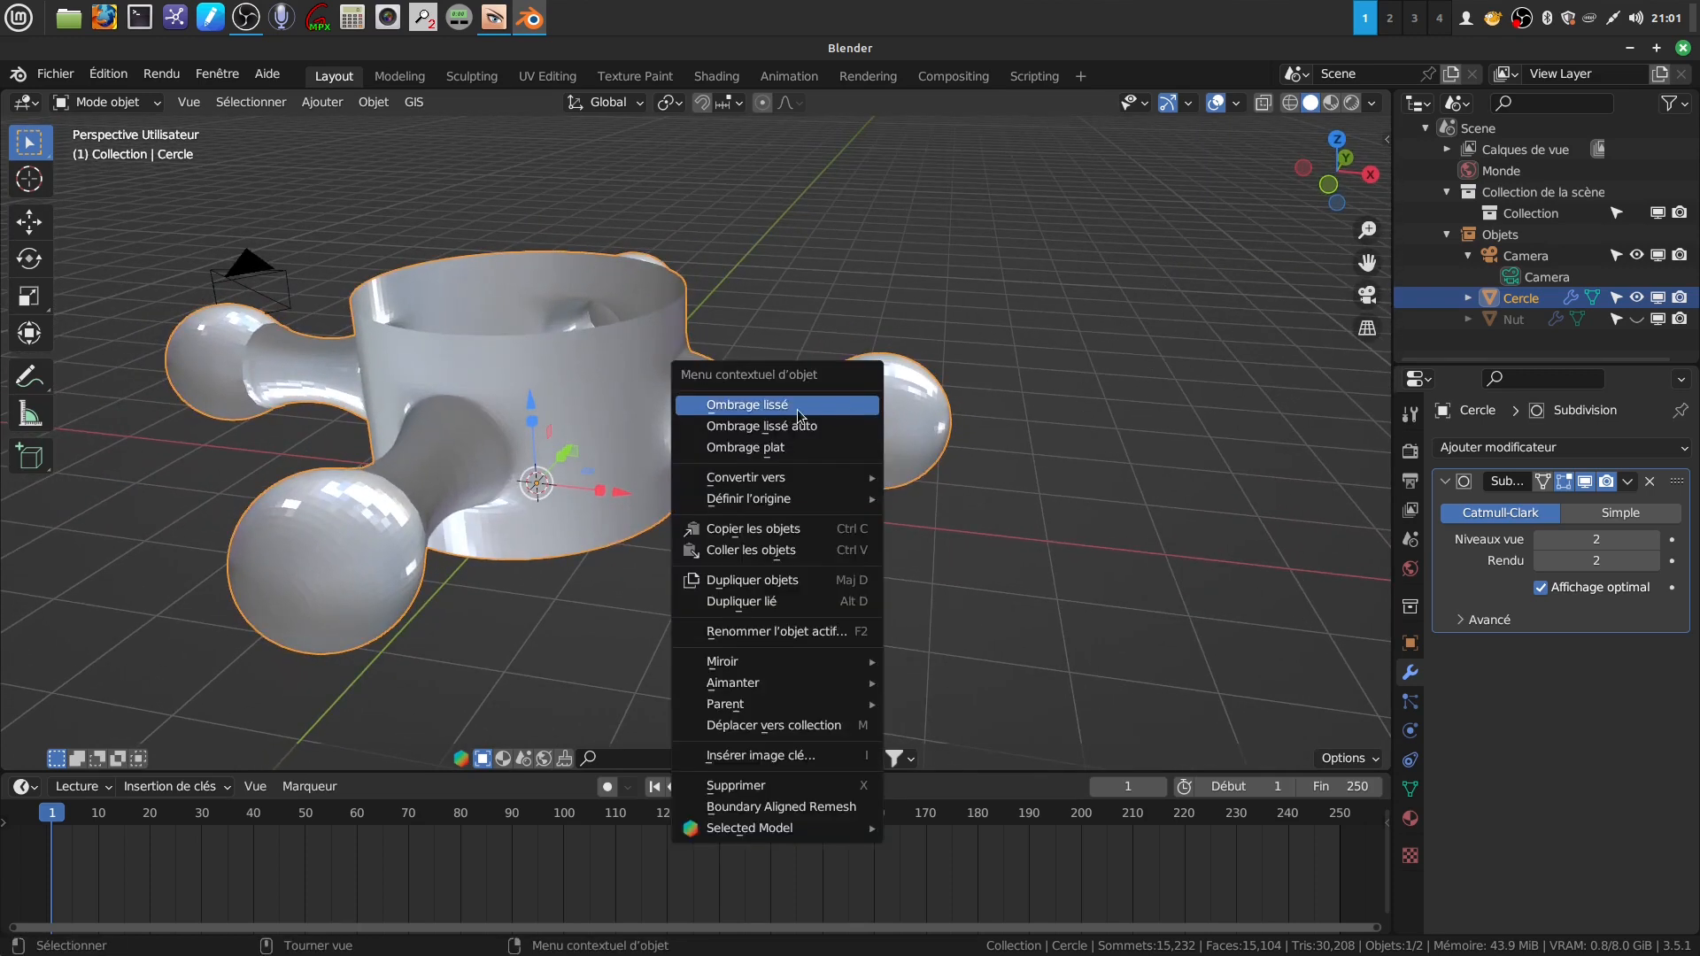
click(802, 412)
- Display face orientation on the ring to check the direction of its normals
middle_drag(823, 645, 783, 485)
key(q)
click(522, 656)
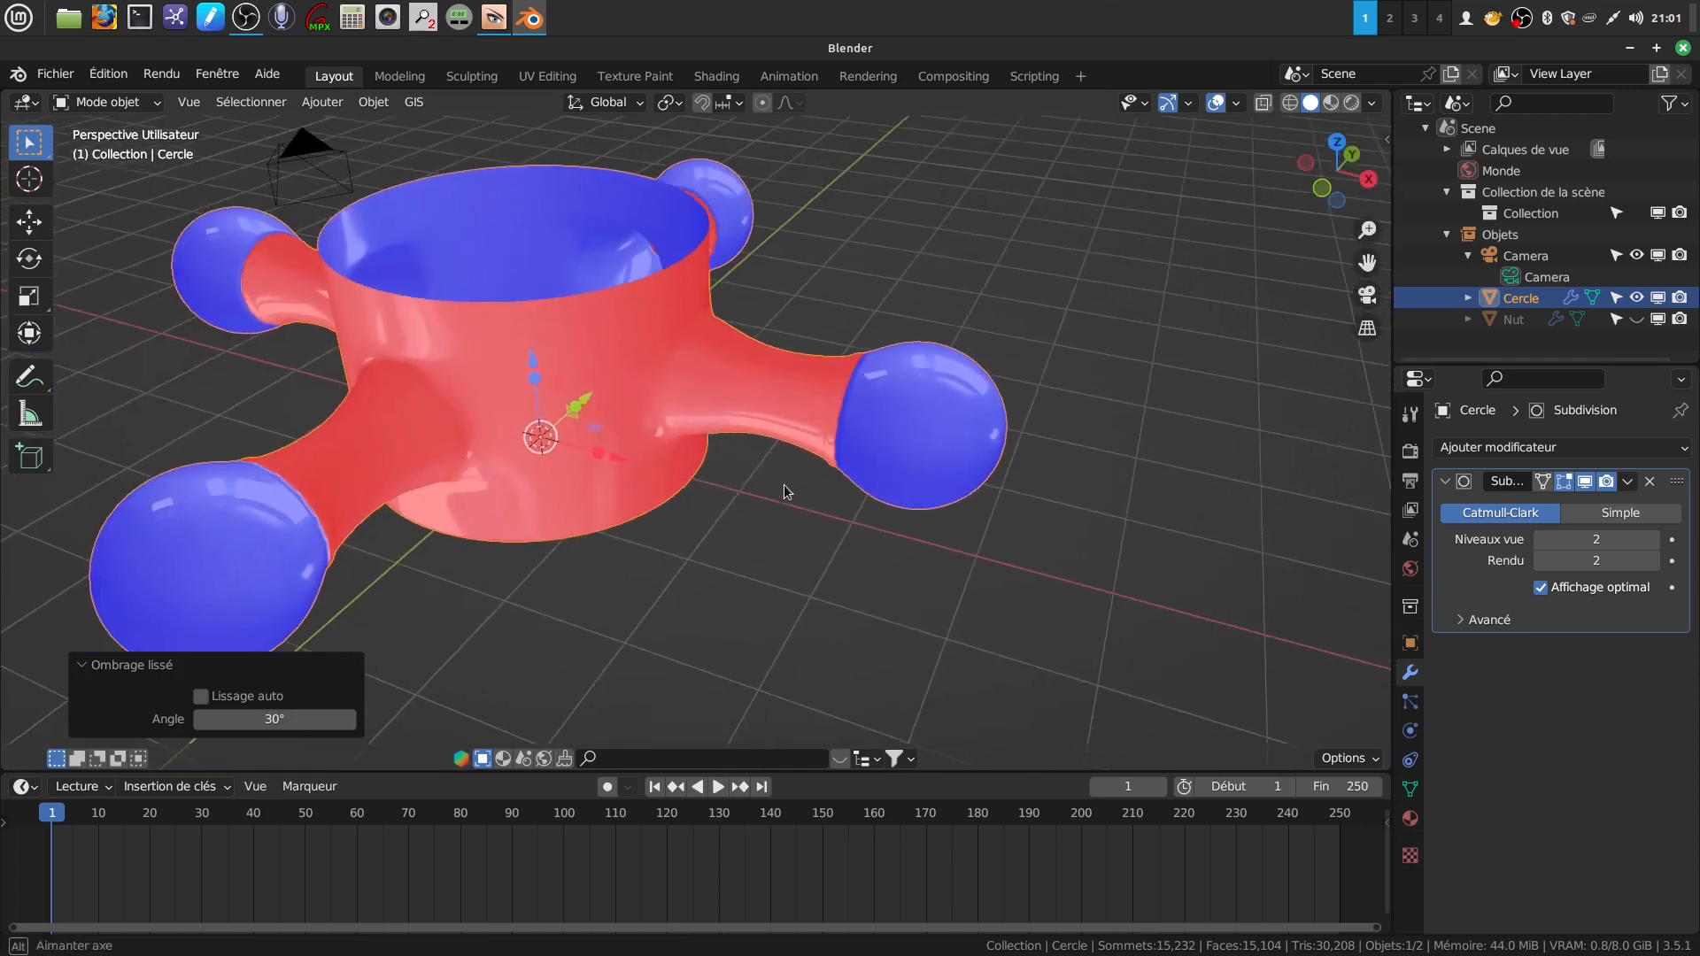
key(q)
key(Escape)
middle_drag(836, 567, 844, 548)
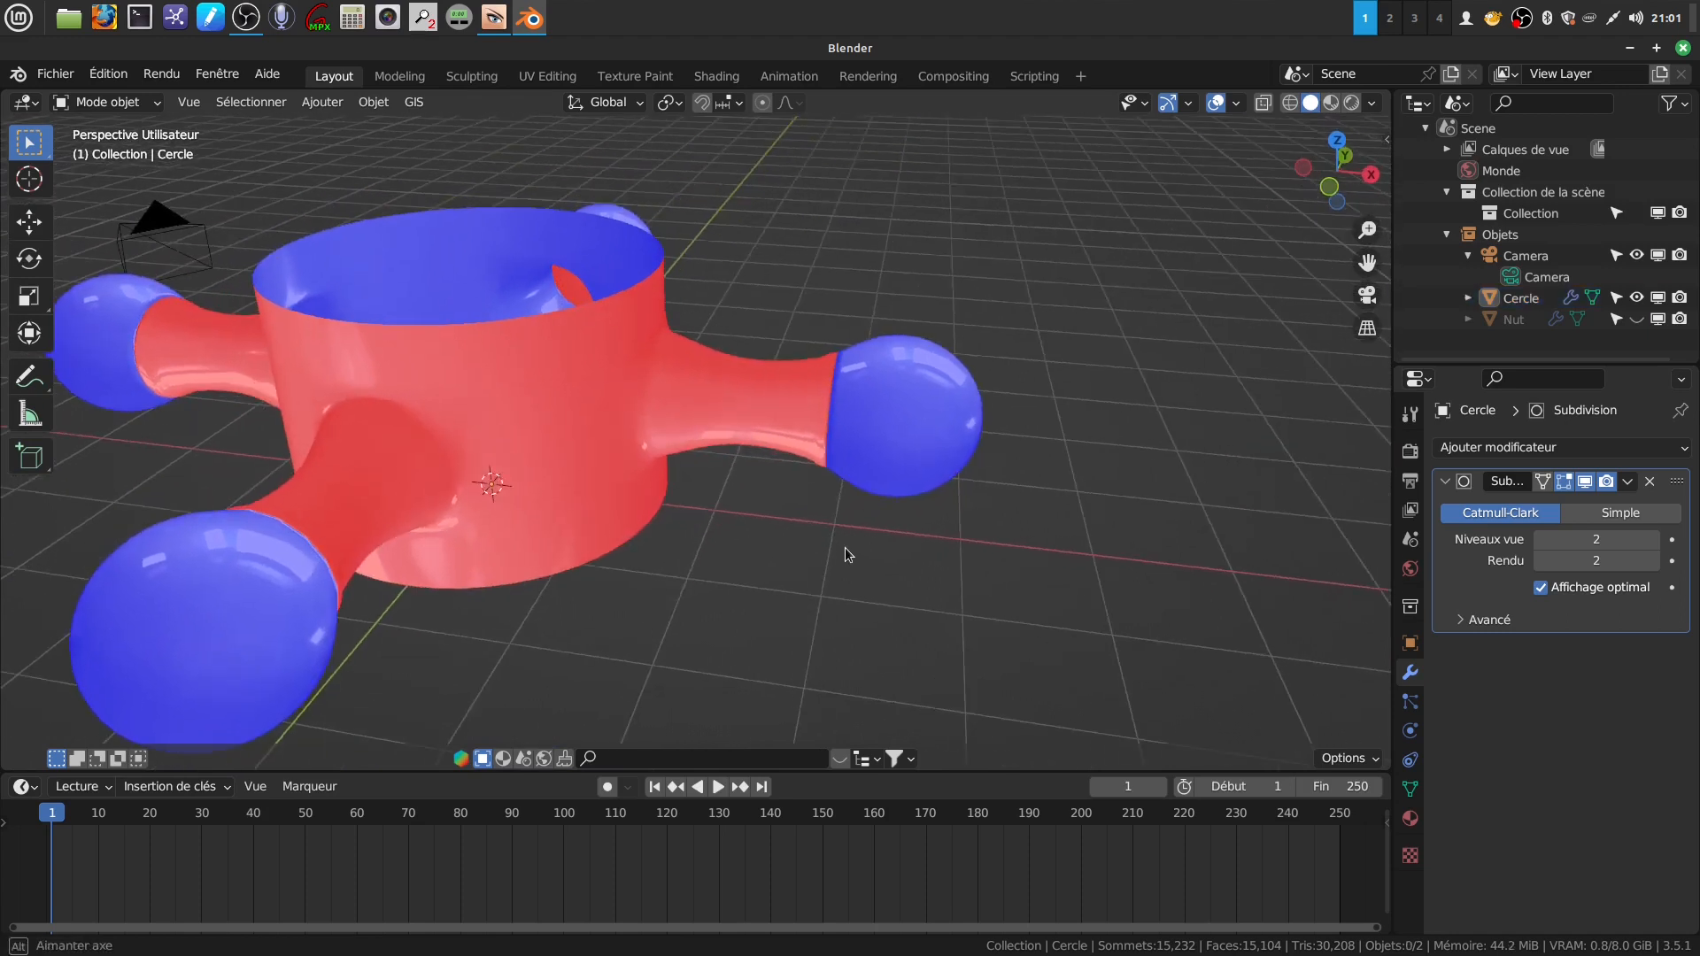
- Recalculate the normals of the whole mesh to the outside and turn off the face orientation display
key(Tab)
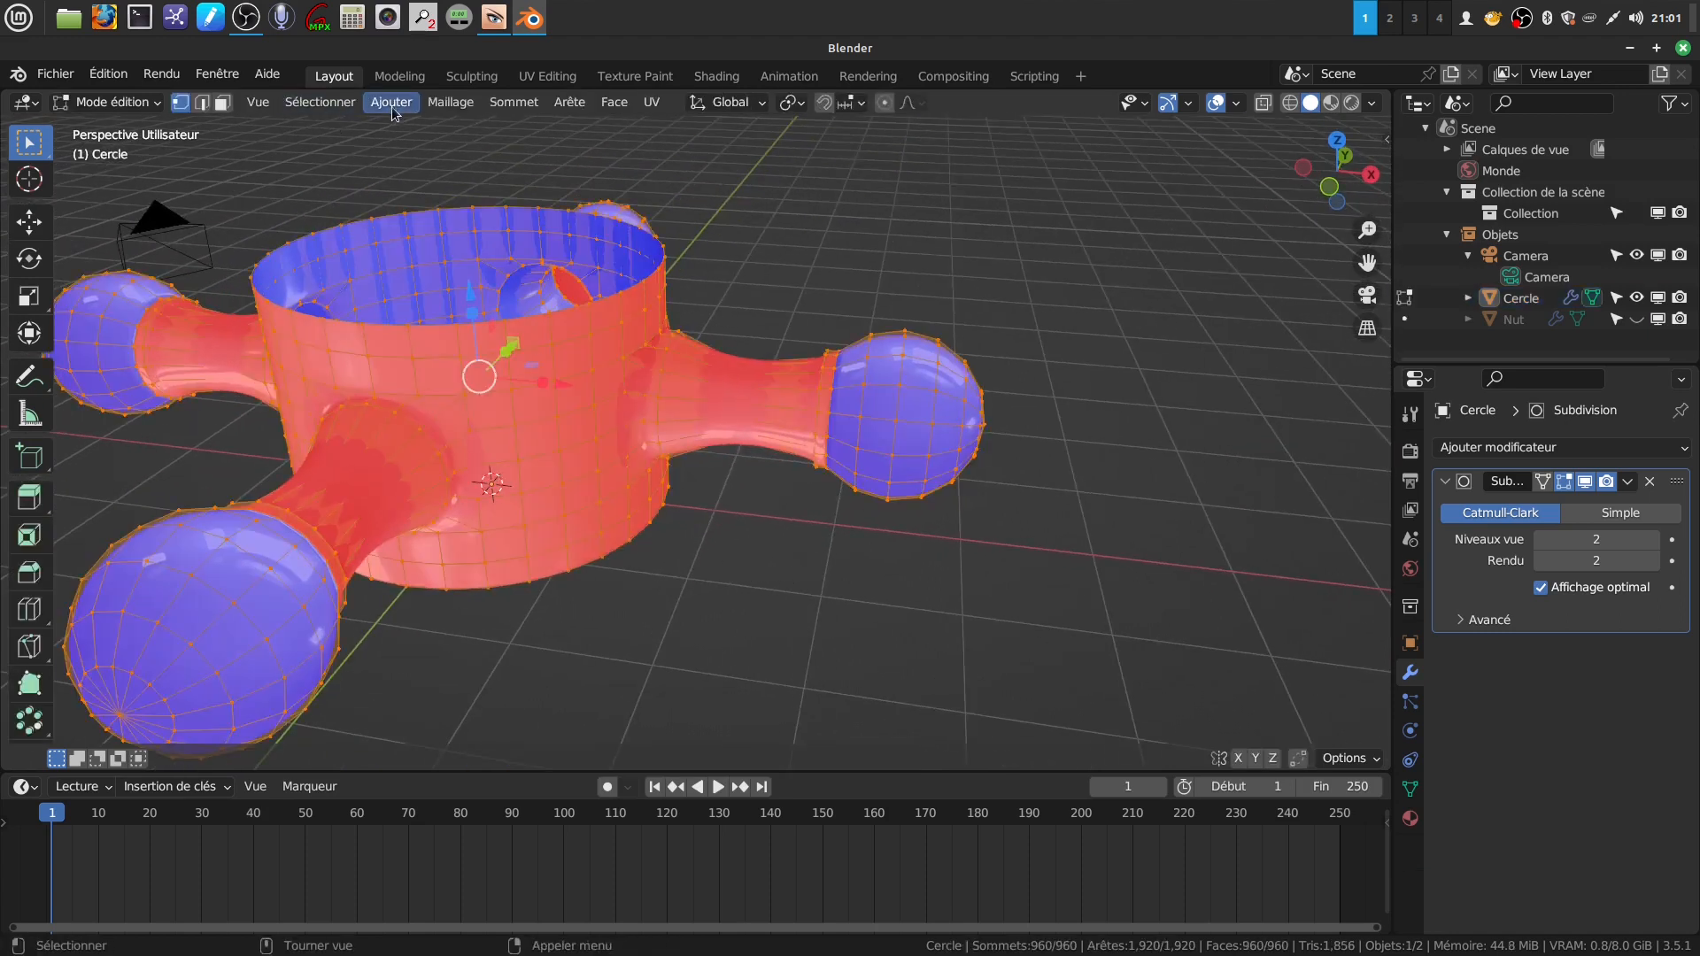
click(451, 102)
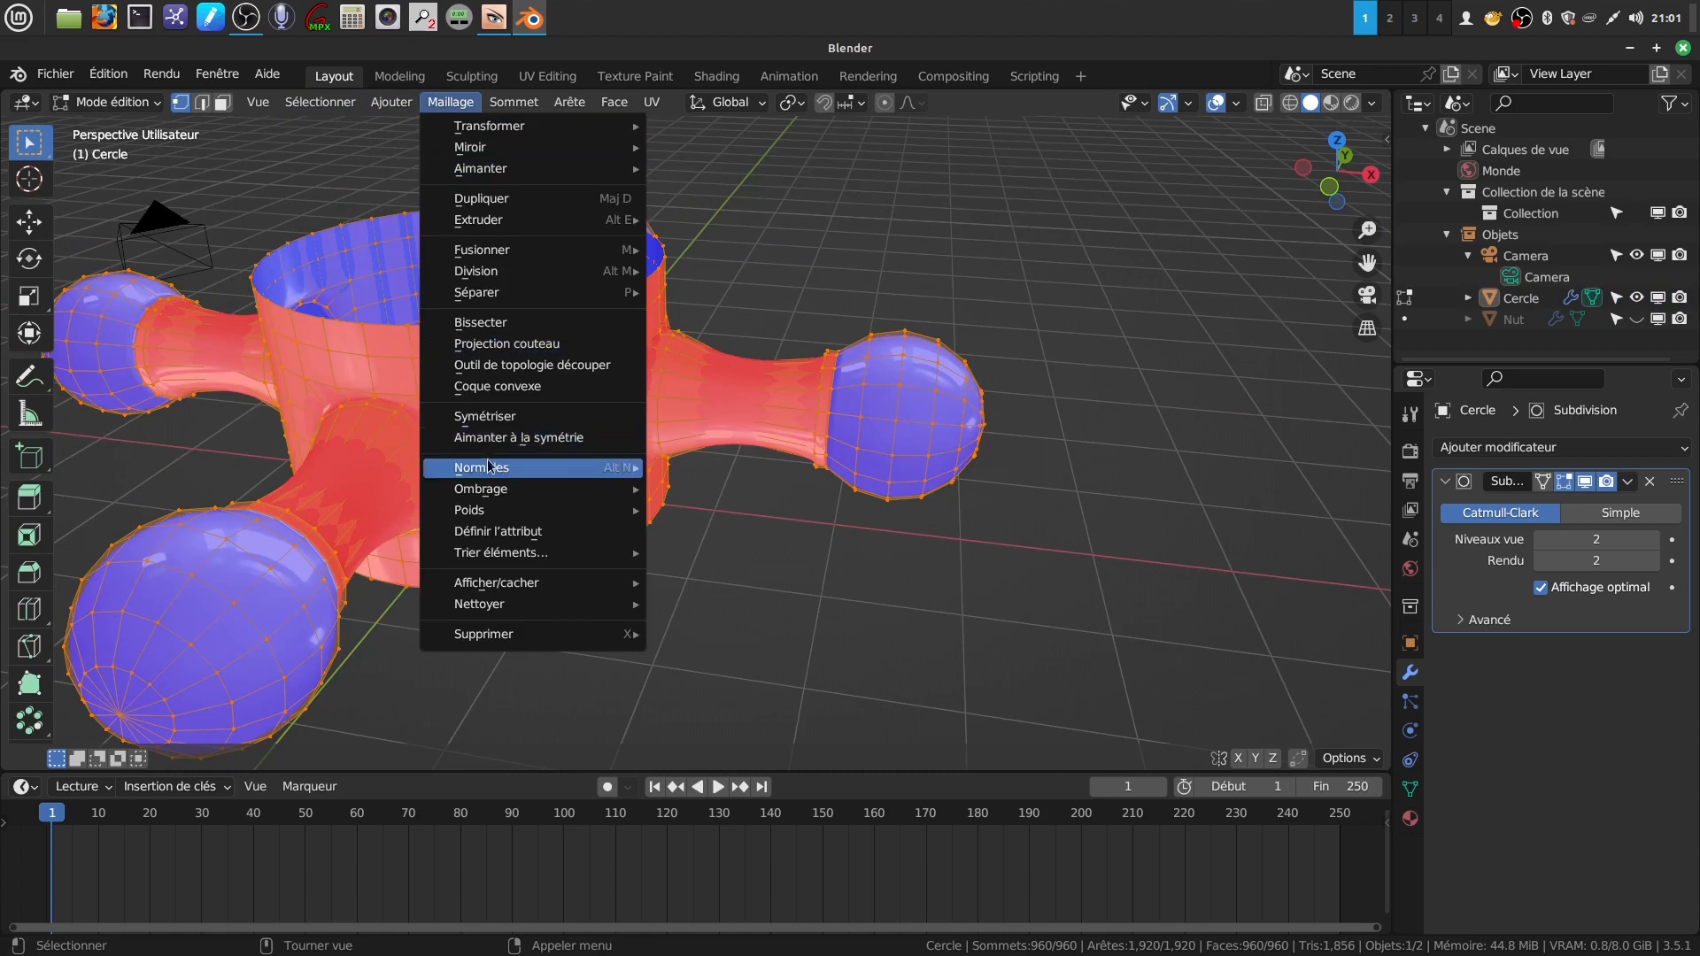
mouse_move(494, 470)
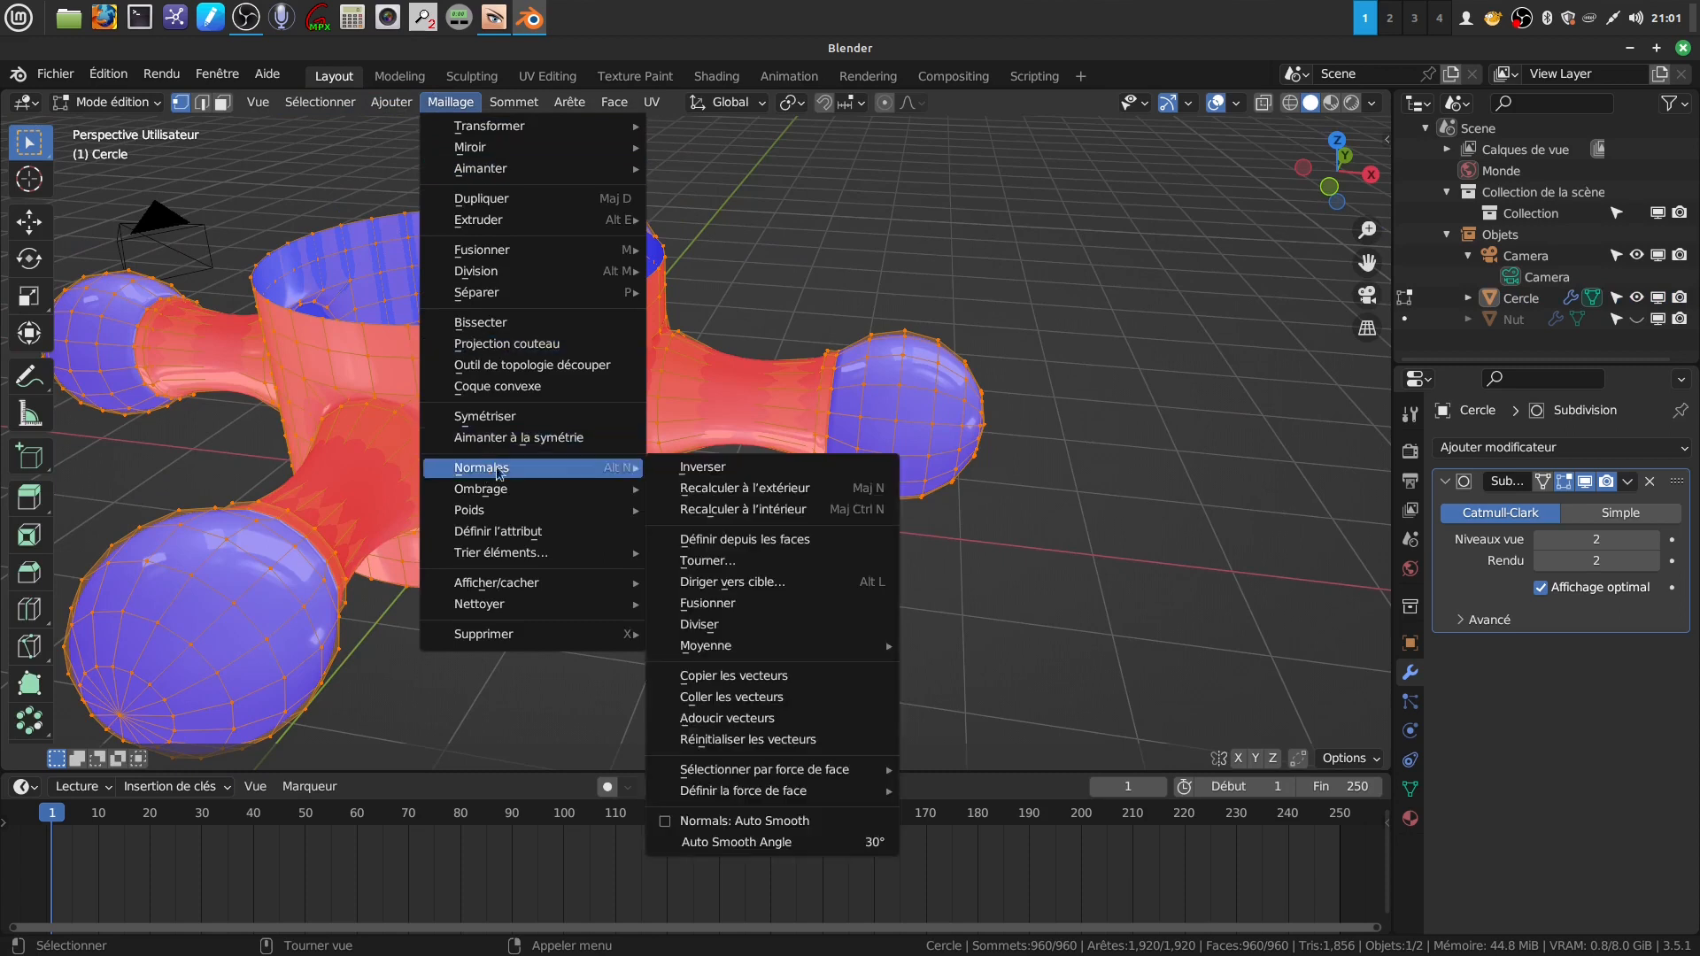
click(743, 490)
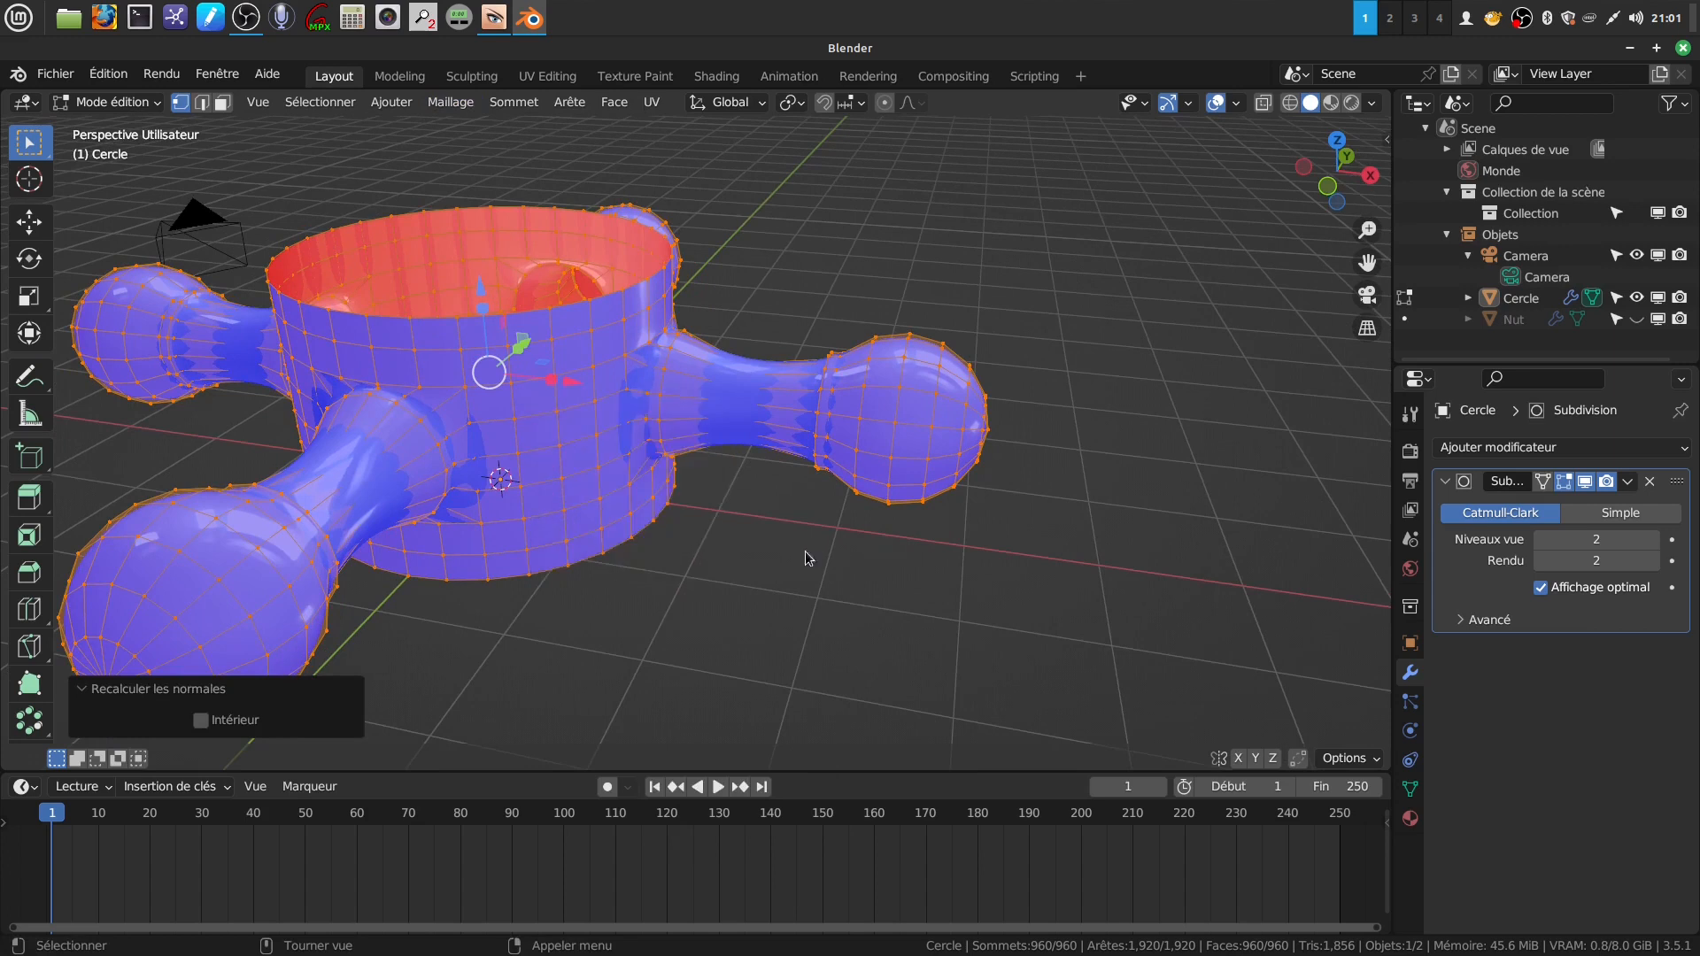
key(q)
click(672, 552)
- In Edit Mode, hide the subdivision effect in the viewport and switch to edge selection to examine one arm's connector rims
key(Tab)
middle_drag(714, 532, 860, 442)
scroll(721, 496, up, 4)
key(Tab)
scroll(684, 534, up, 4)
shift+middle_drag(593, 529, 634, 476)
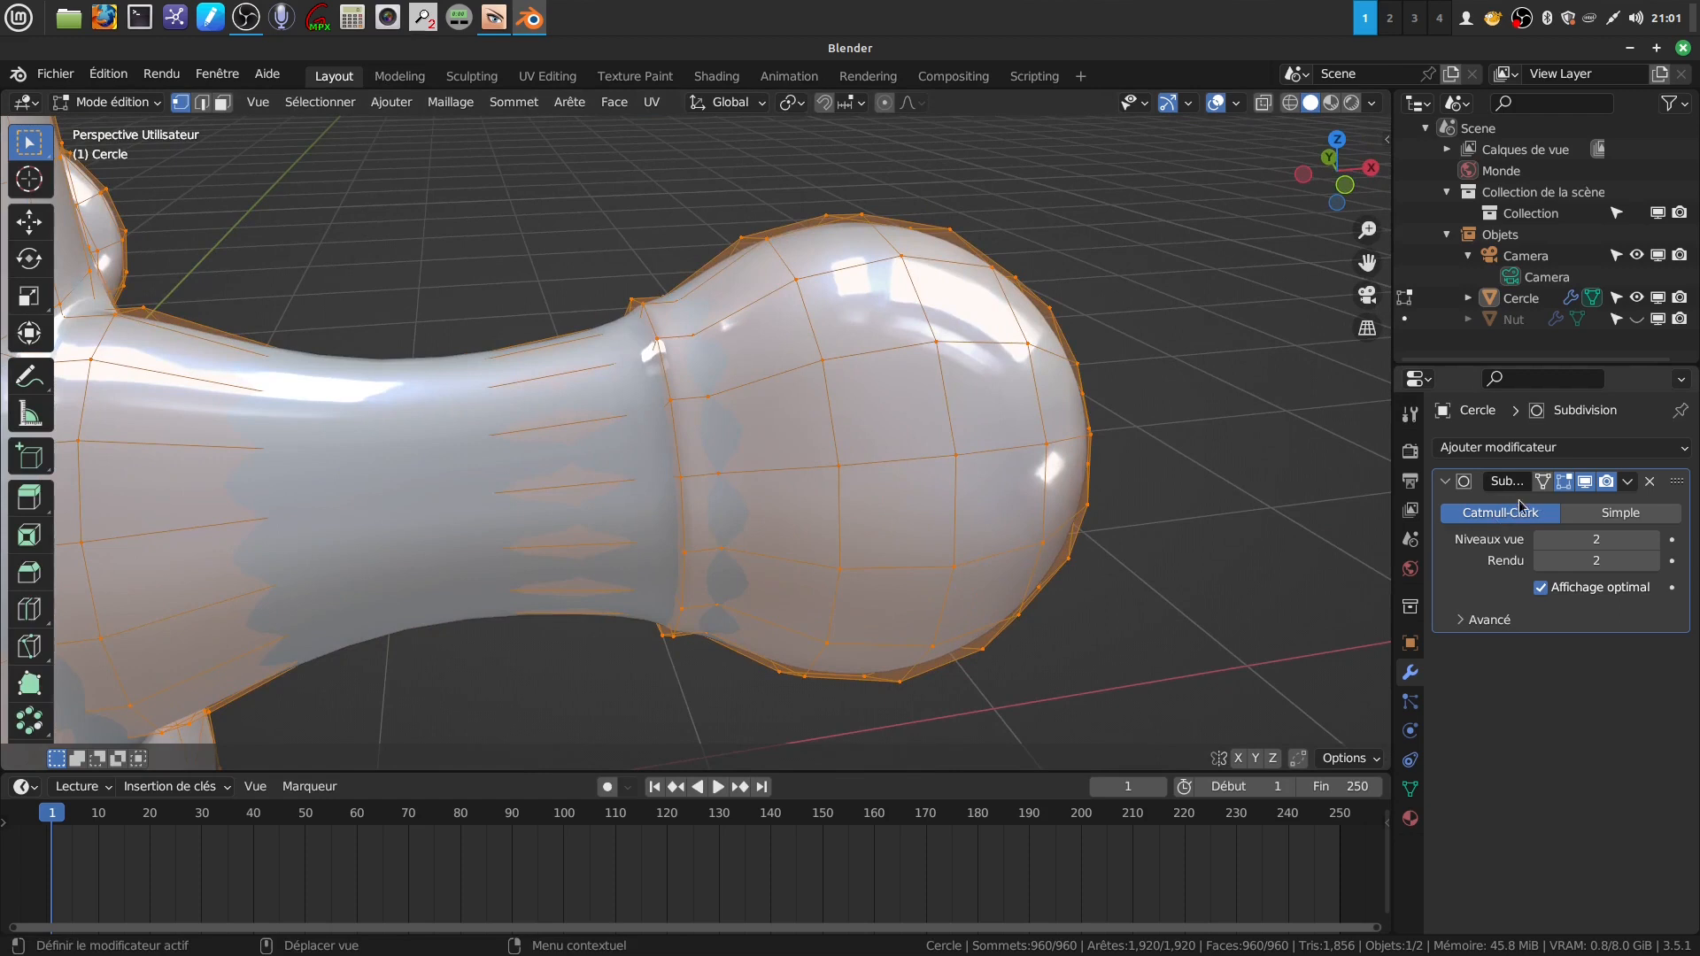
click(1585, 486)
middle_drag(827, 368, 593, 418)
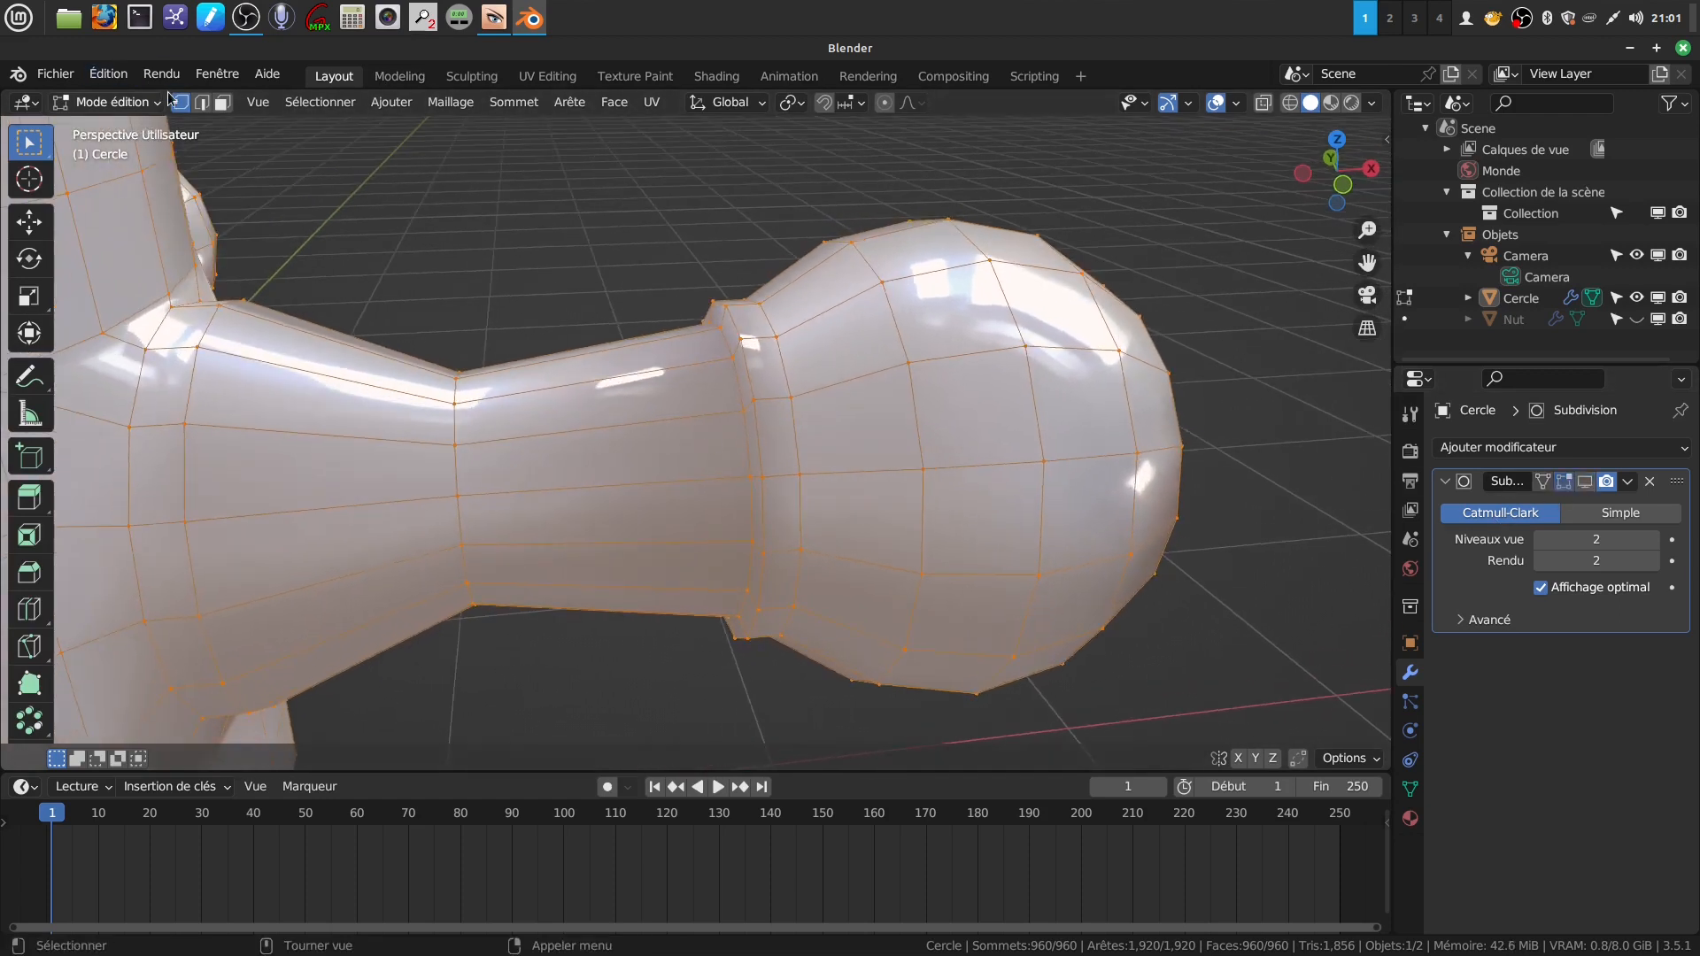
shift+middle_drag(290, 292, 322, 353)
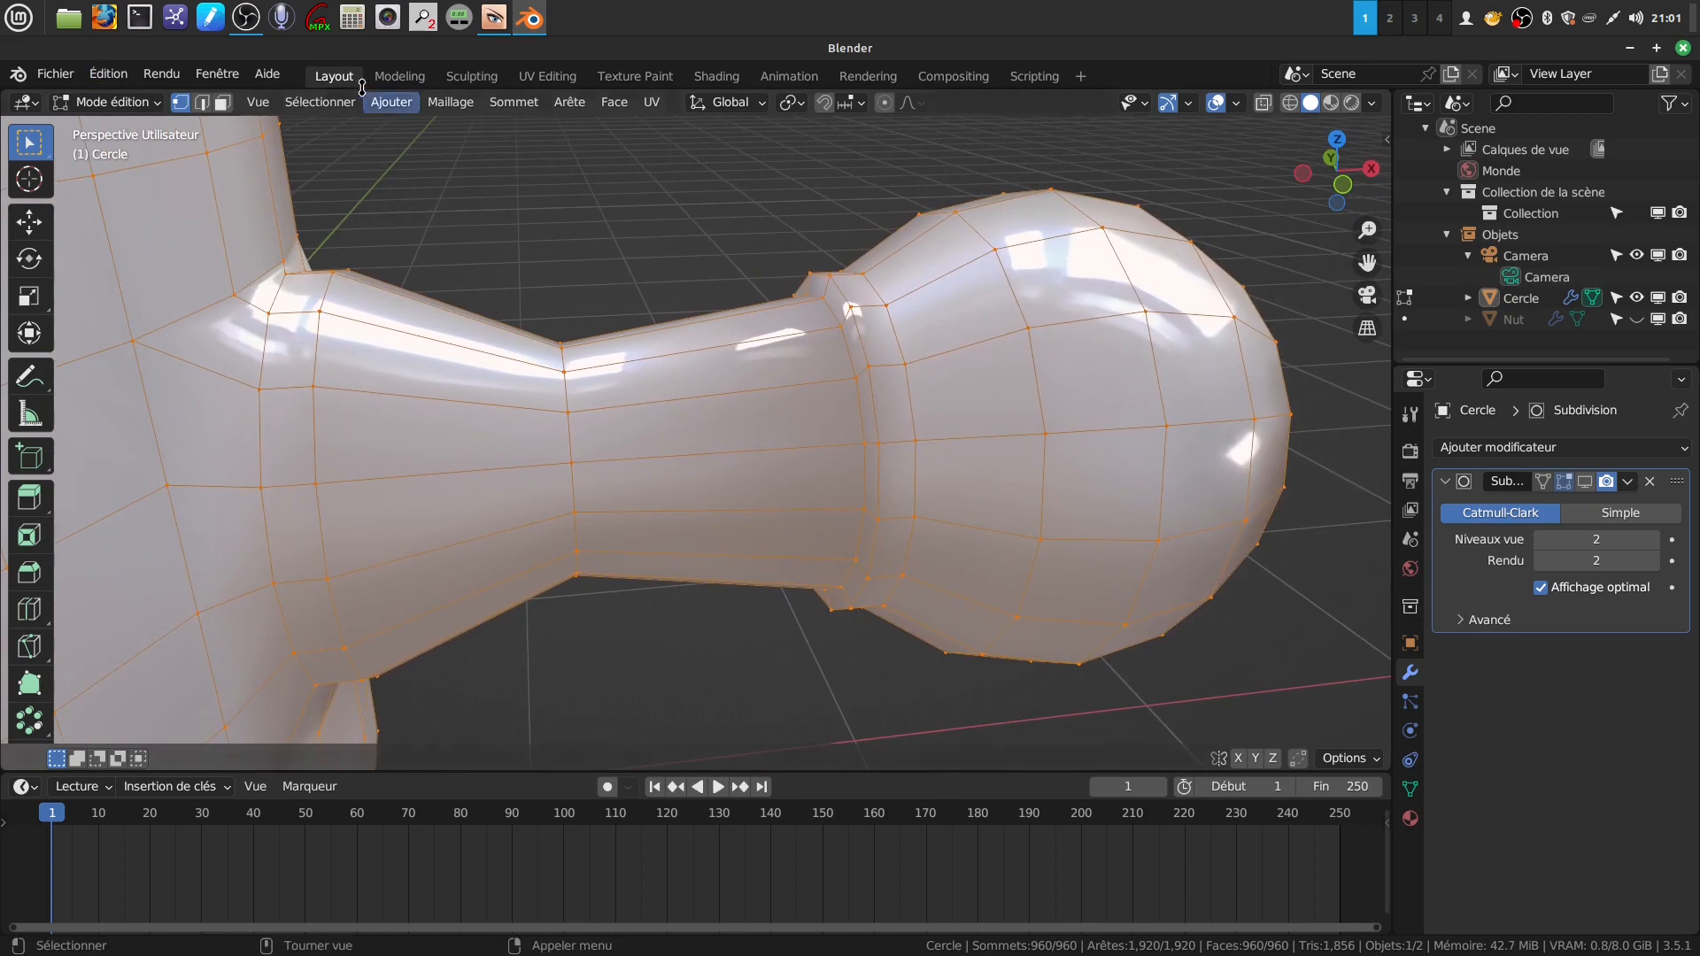
click(201, 105)
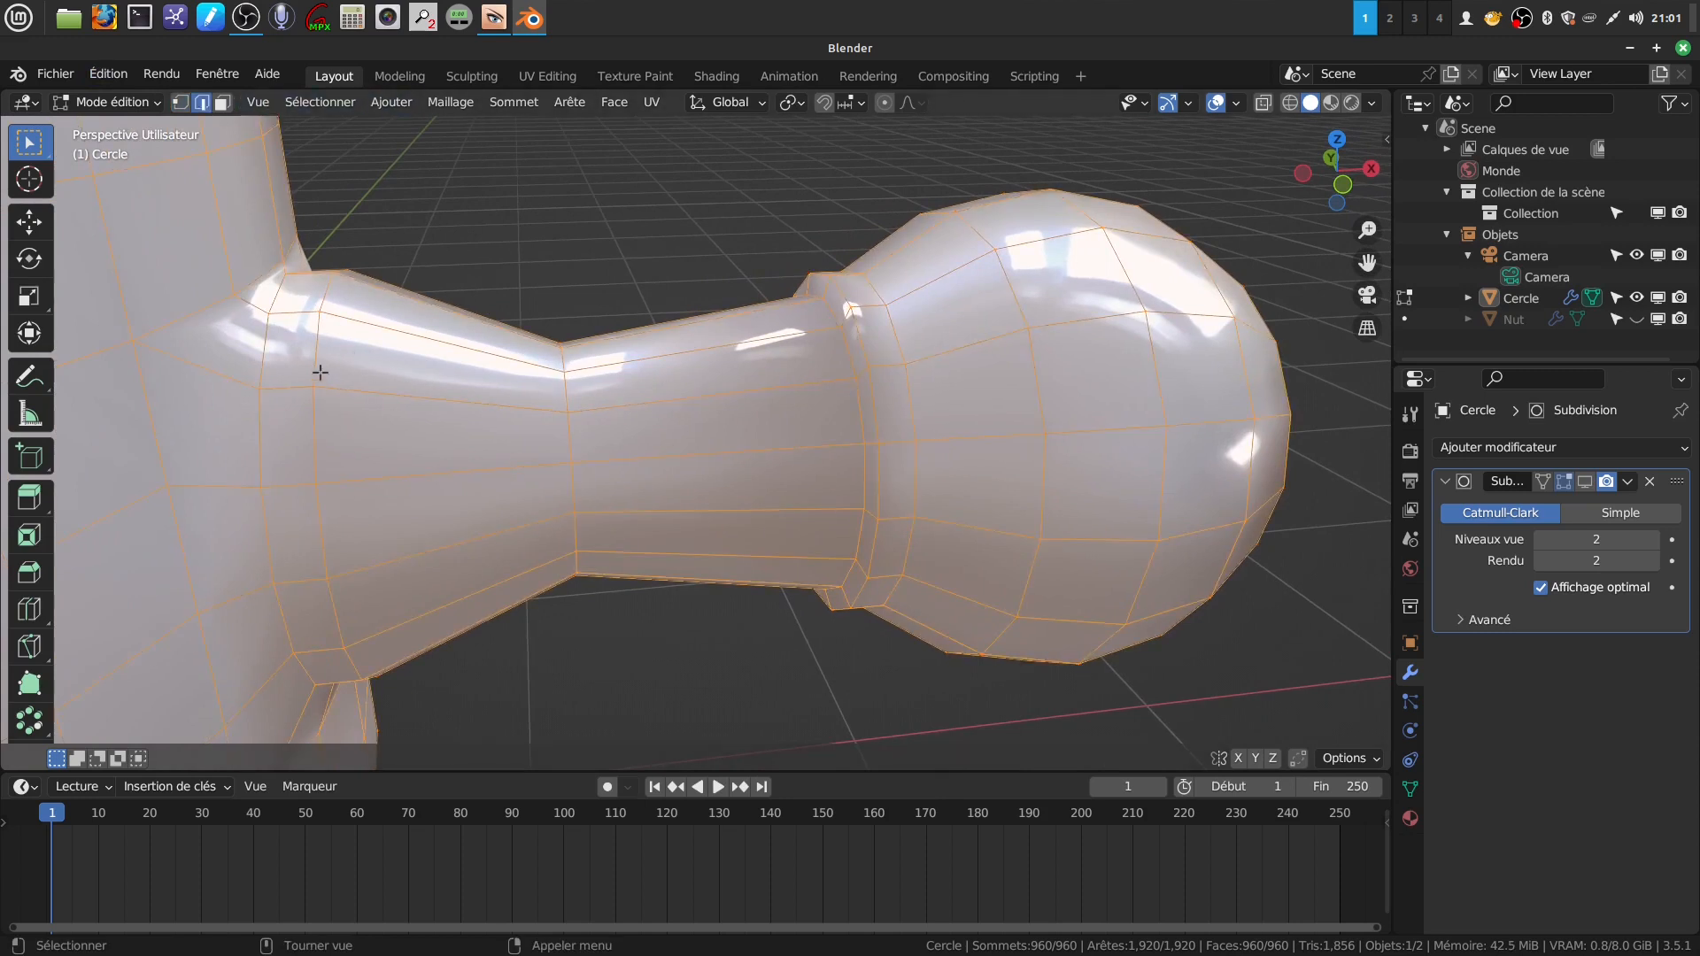
scroll(456, 427, down, 3)
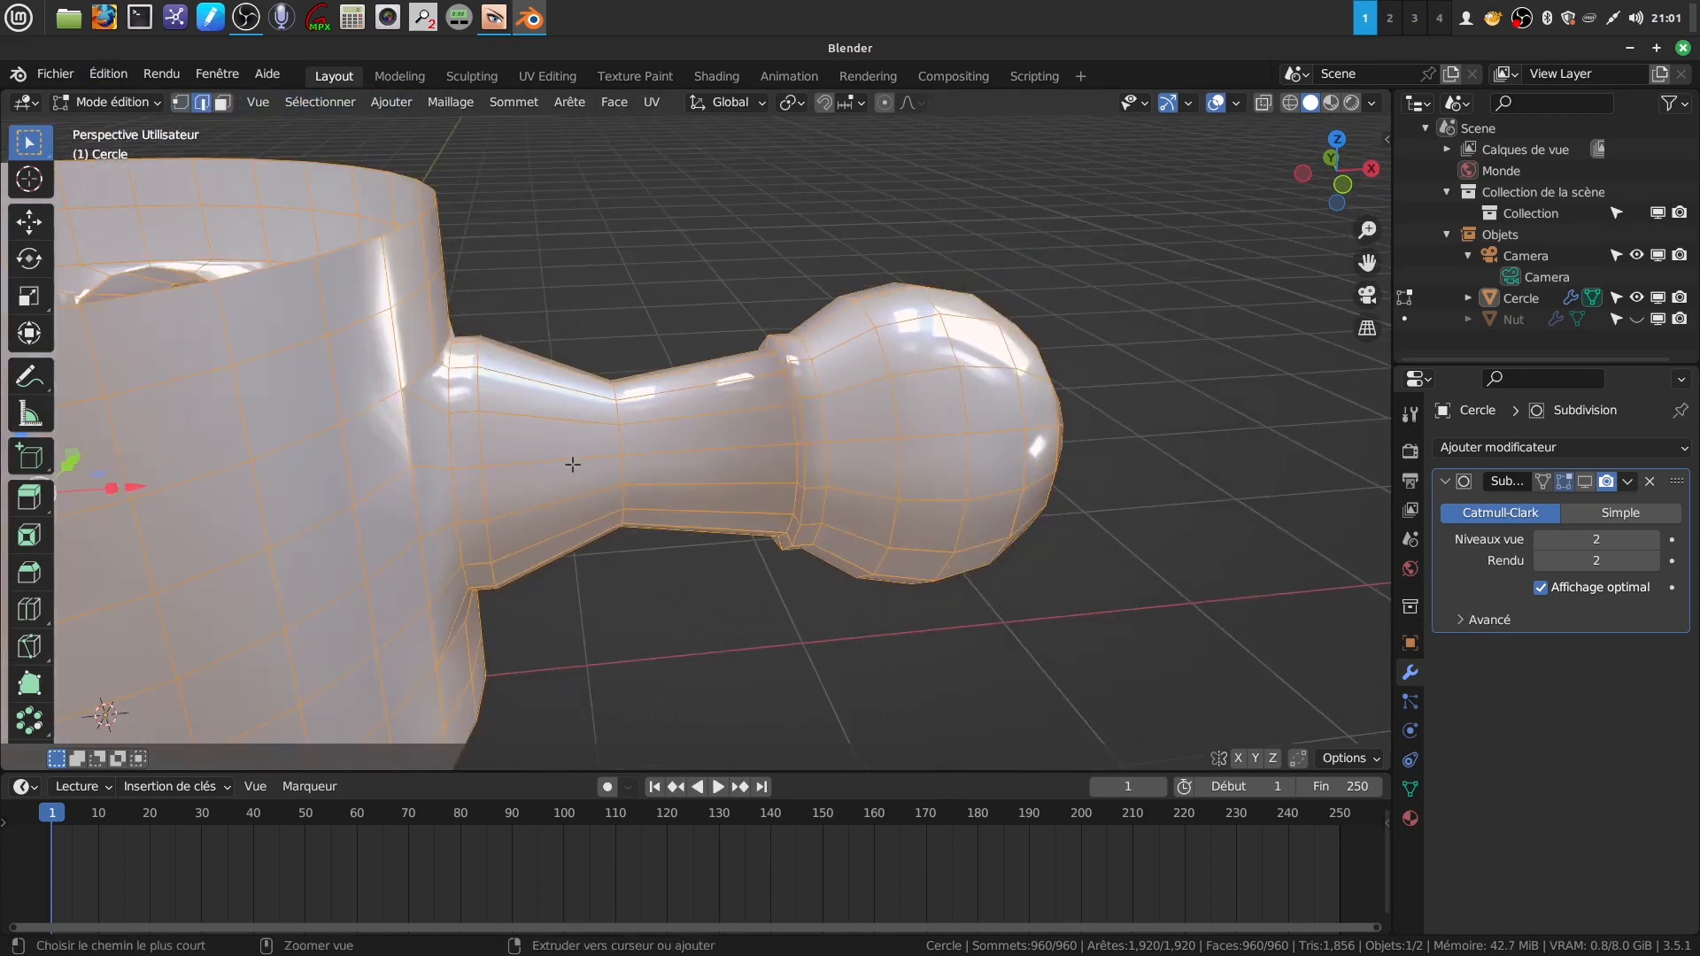
- Undo the normals, smoothing, subdivision, merge and spin operations, back to the single panel with one arm
key(ctrl+z)
key(ctrl+z)
key(ctrl+z)
key(ctrl+z)
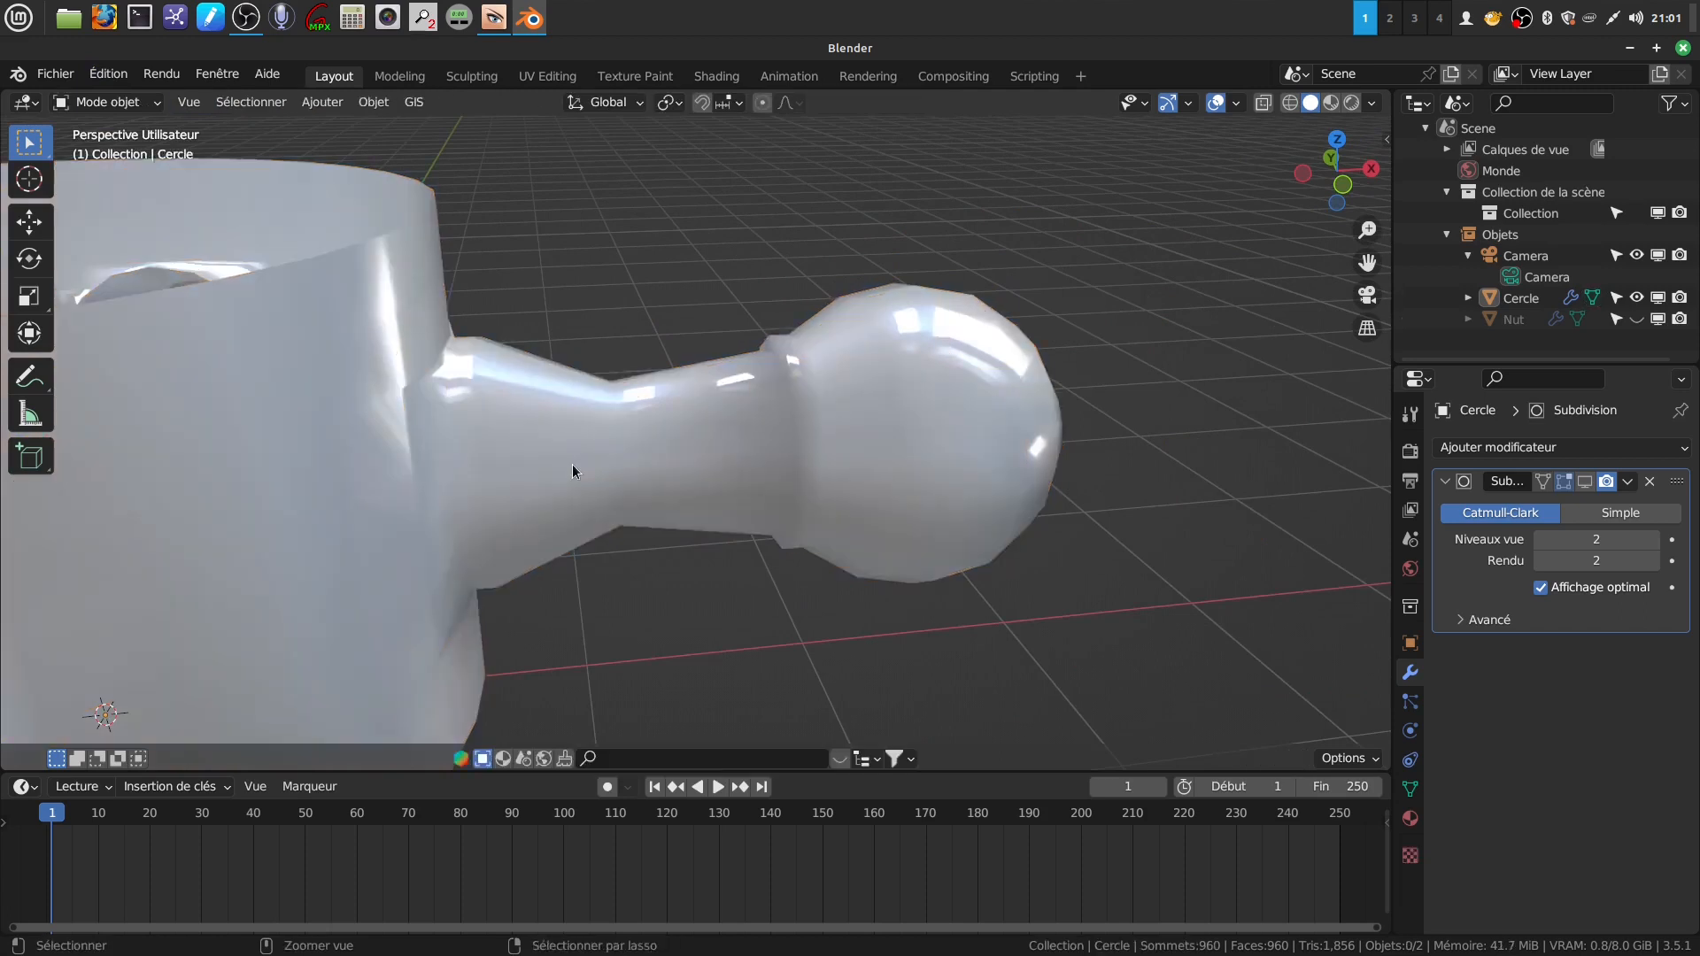
key(ctrl+z)
key(ctrl+z)
key(ctrl+z)
key(ctrl+z)
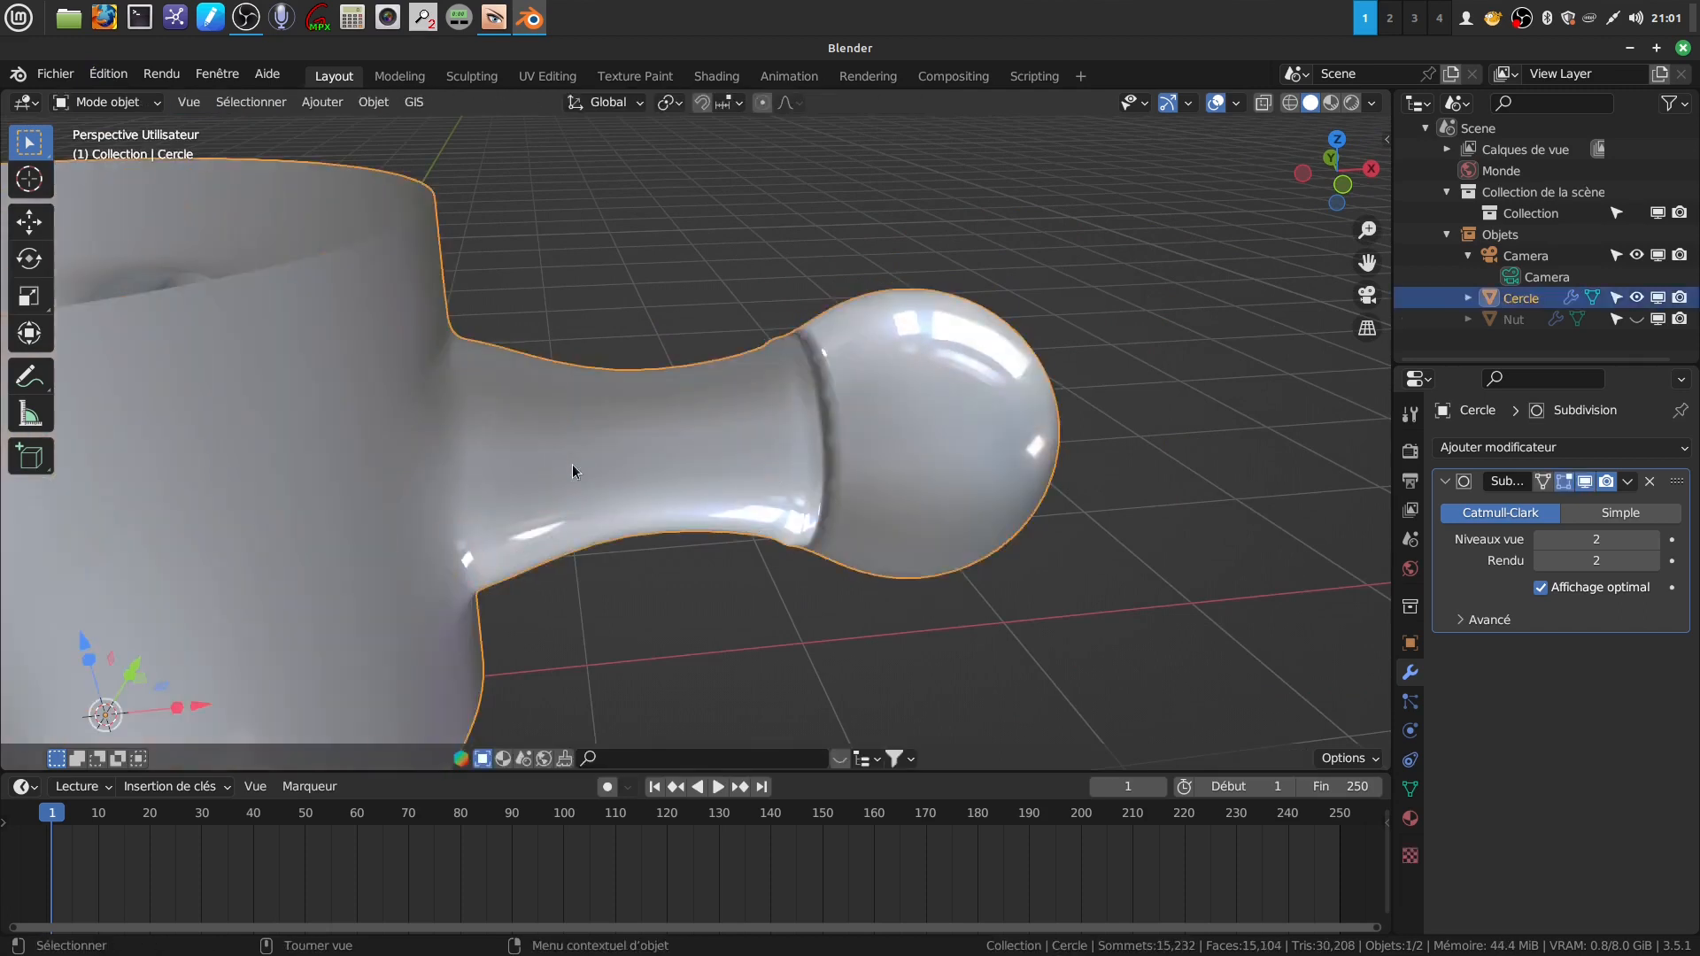
scroll(572, 464, down, 5)
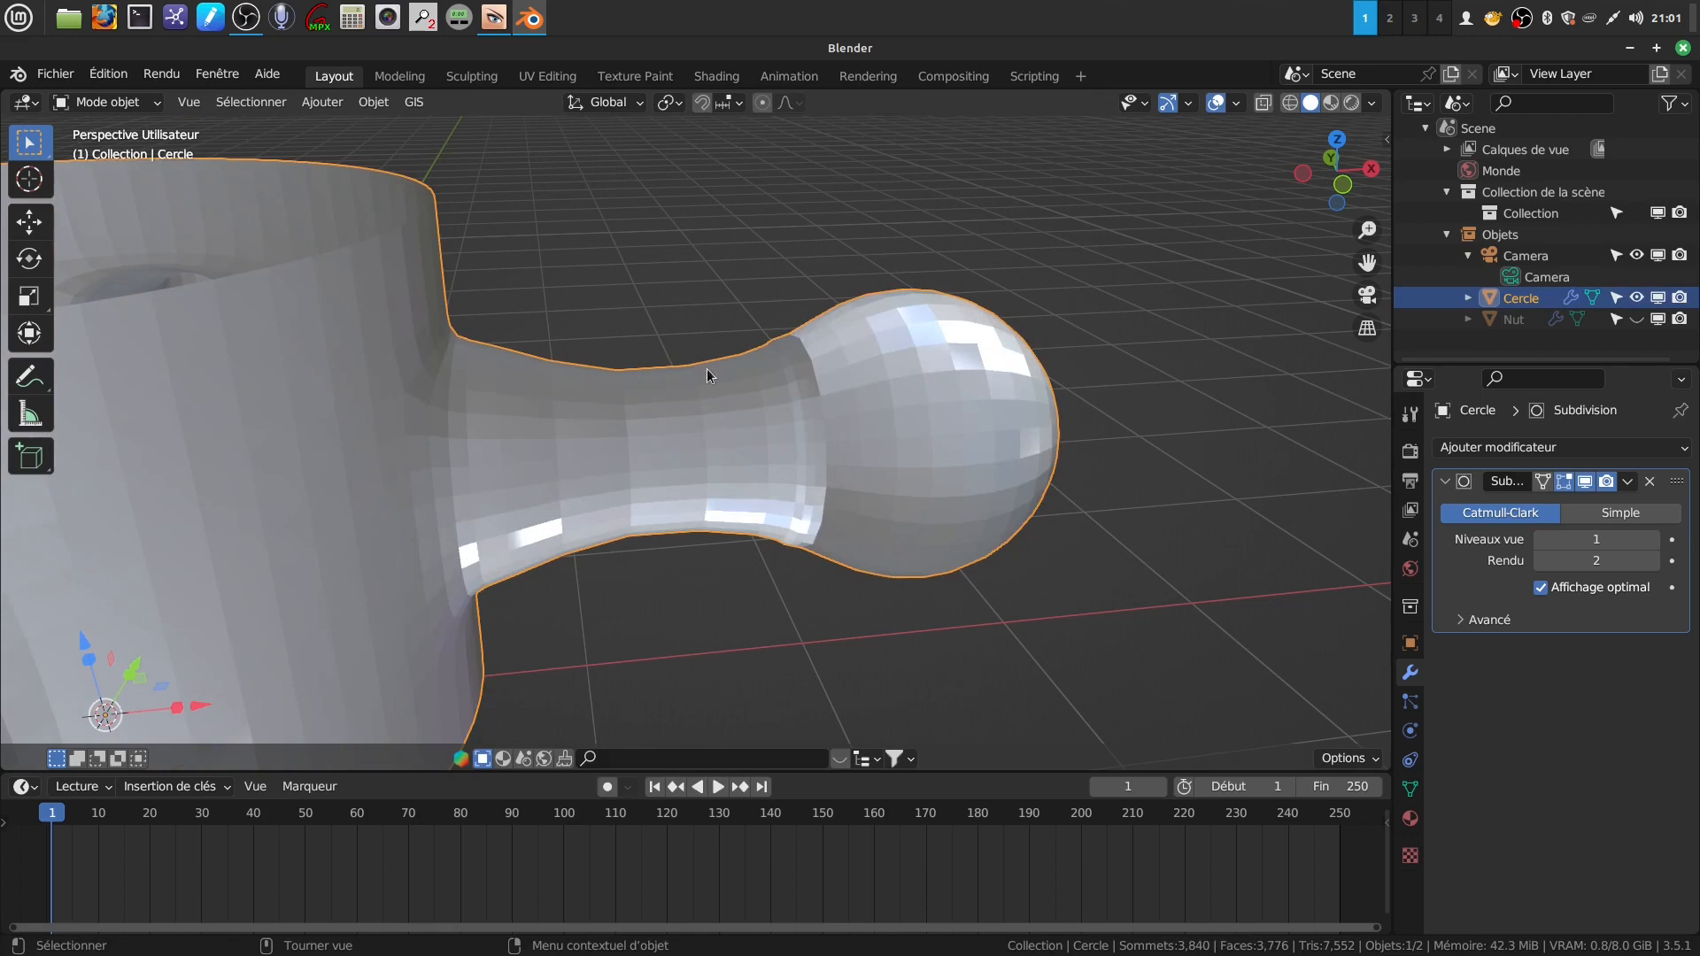
key(ctrl+z)
key(ctrl+z)
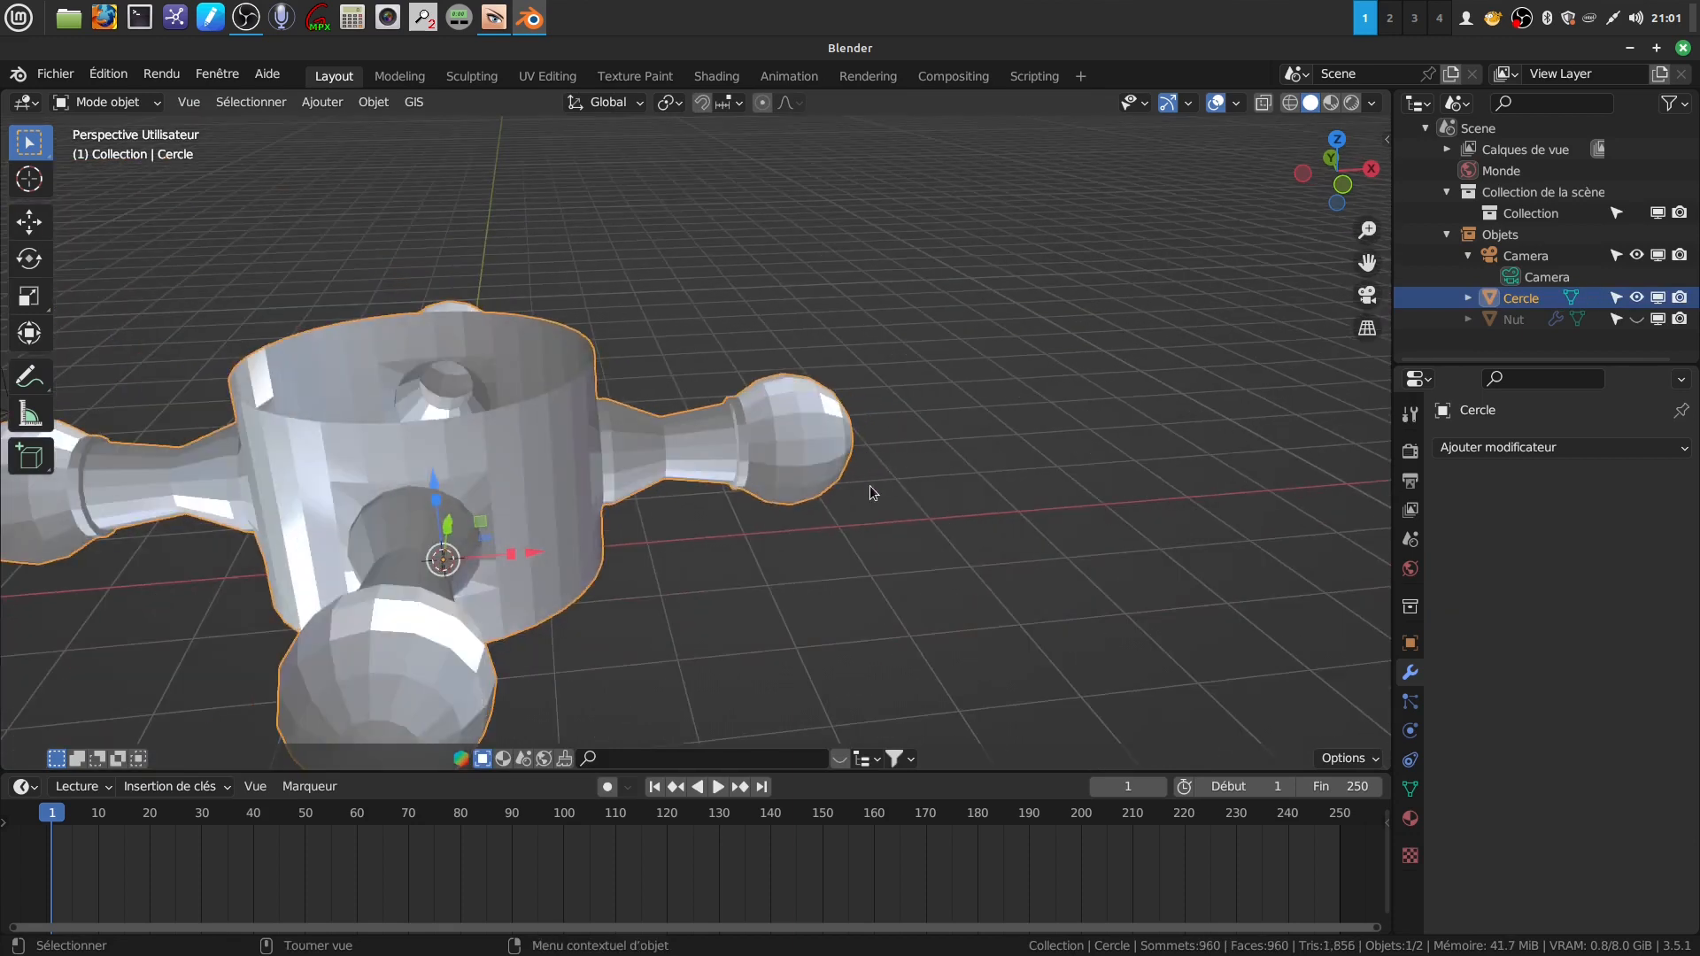
key(ctrl+z)
key(ctrl+z)
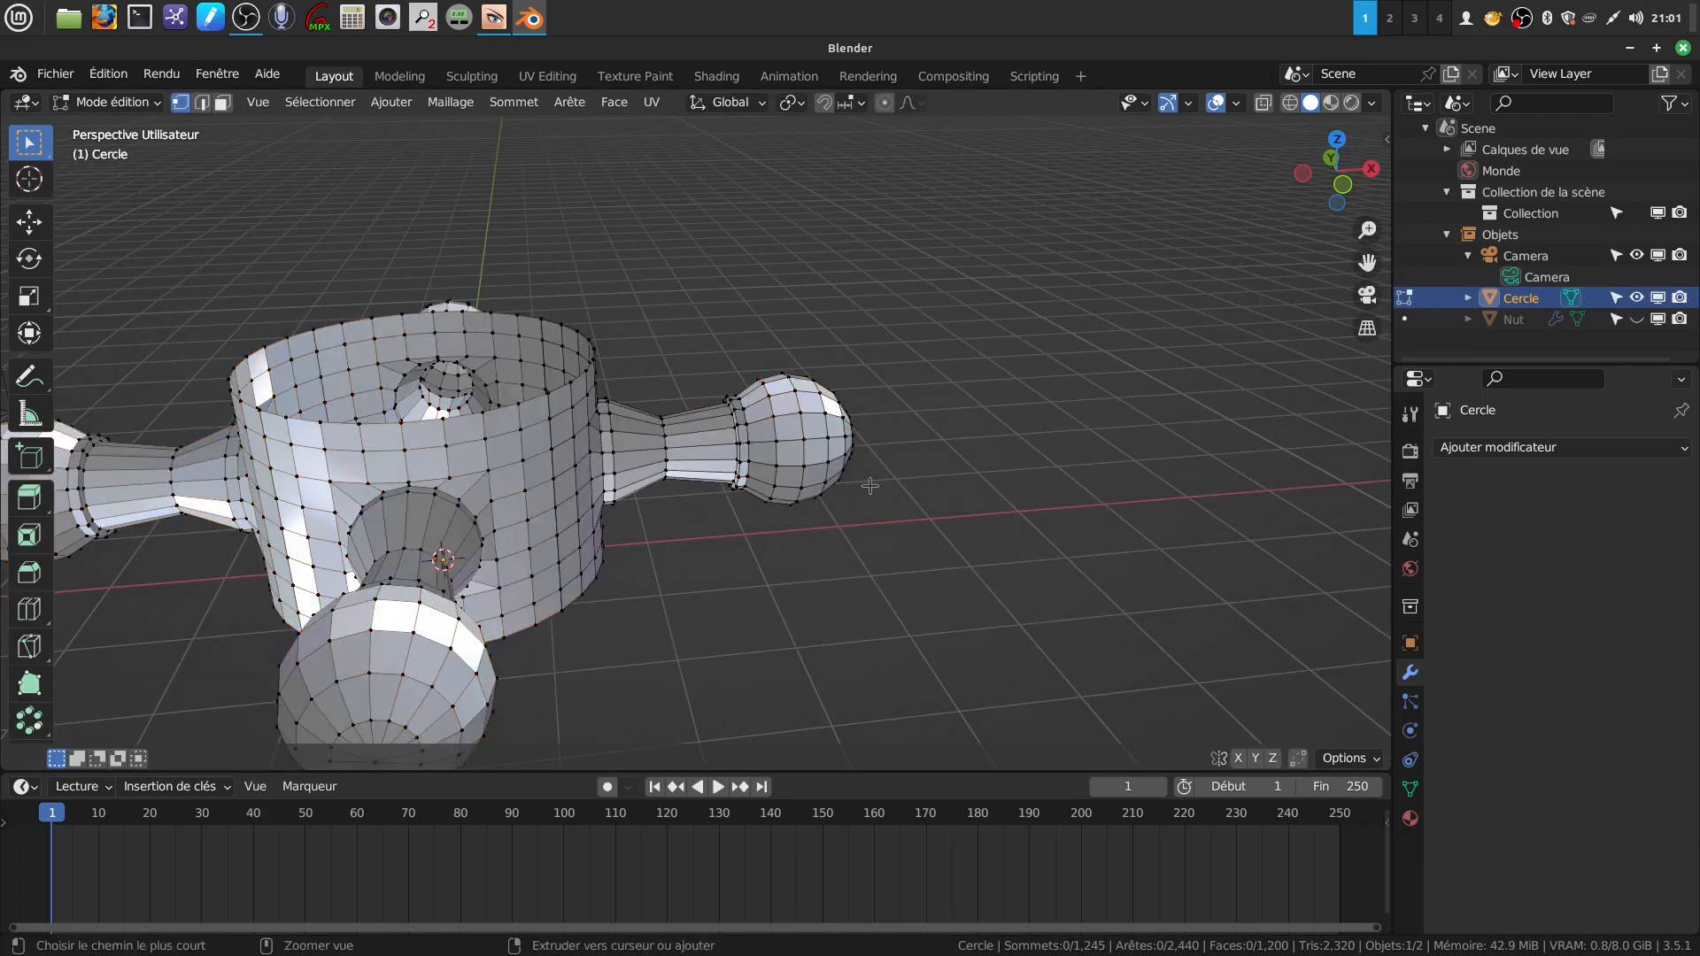
key(shift+h)
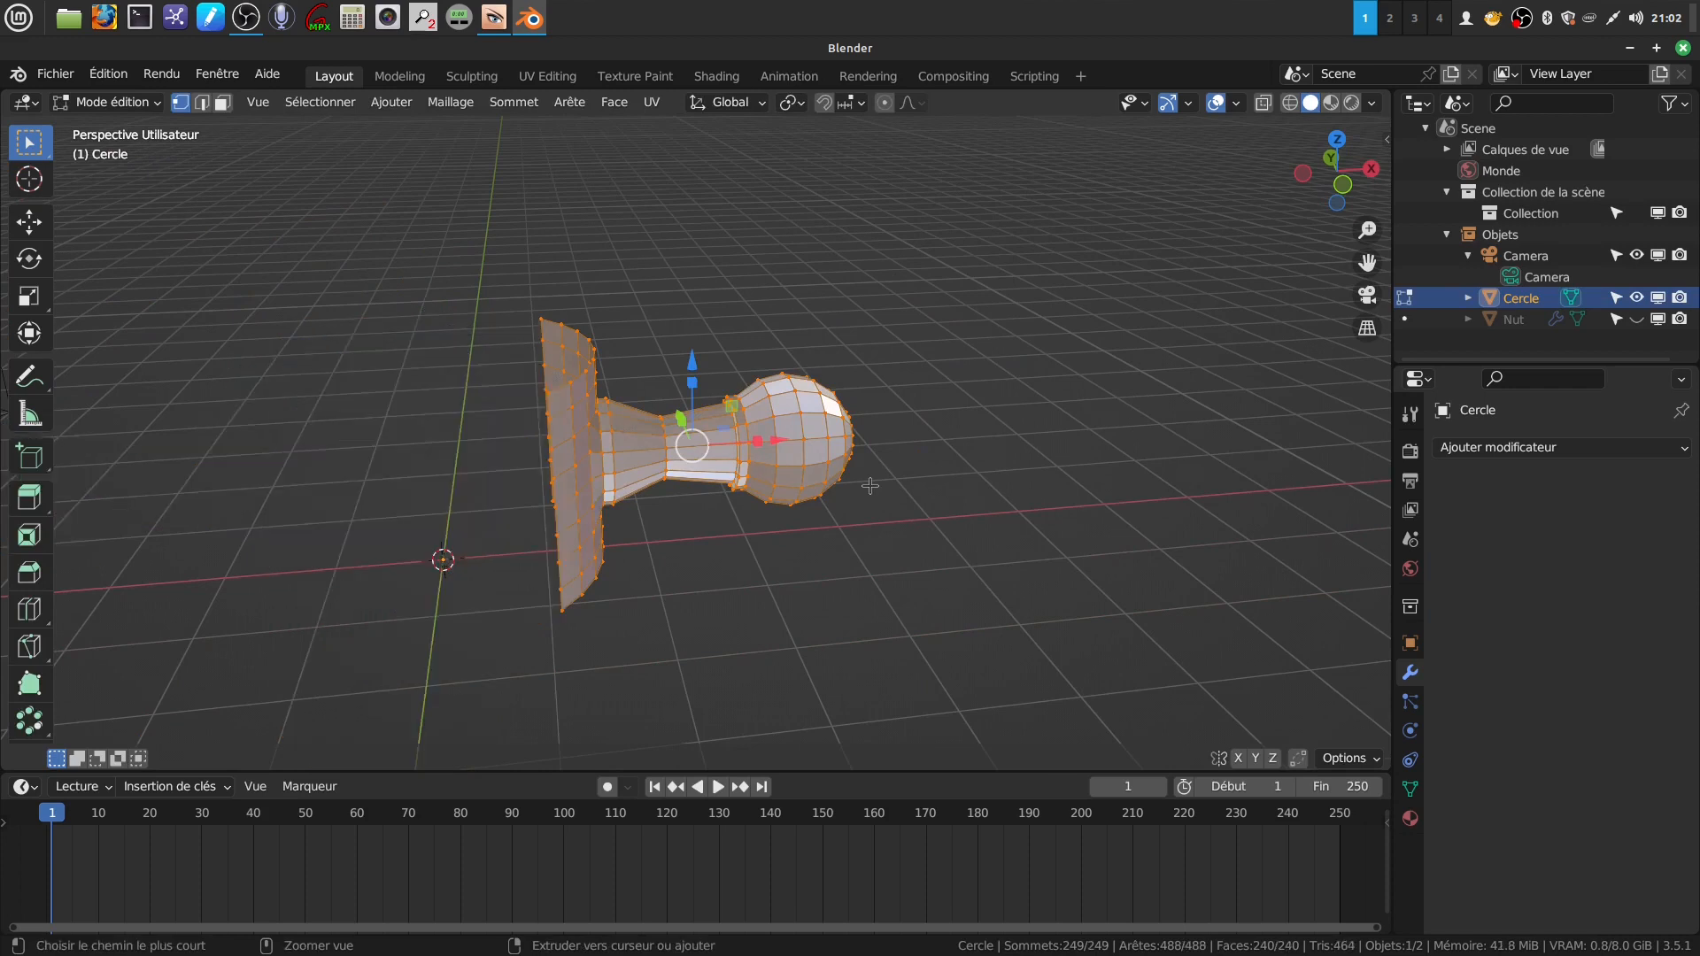
- Bevel the edge loop around the connector's flared base next to the panel, about 0.0225 m wide with 2 segments
scroll(863, 489, up, 3)
shift+middle_drag(858, 493, 759, 535)
scroll(672, 576, up, 2)
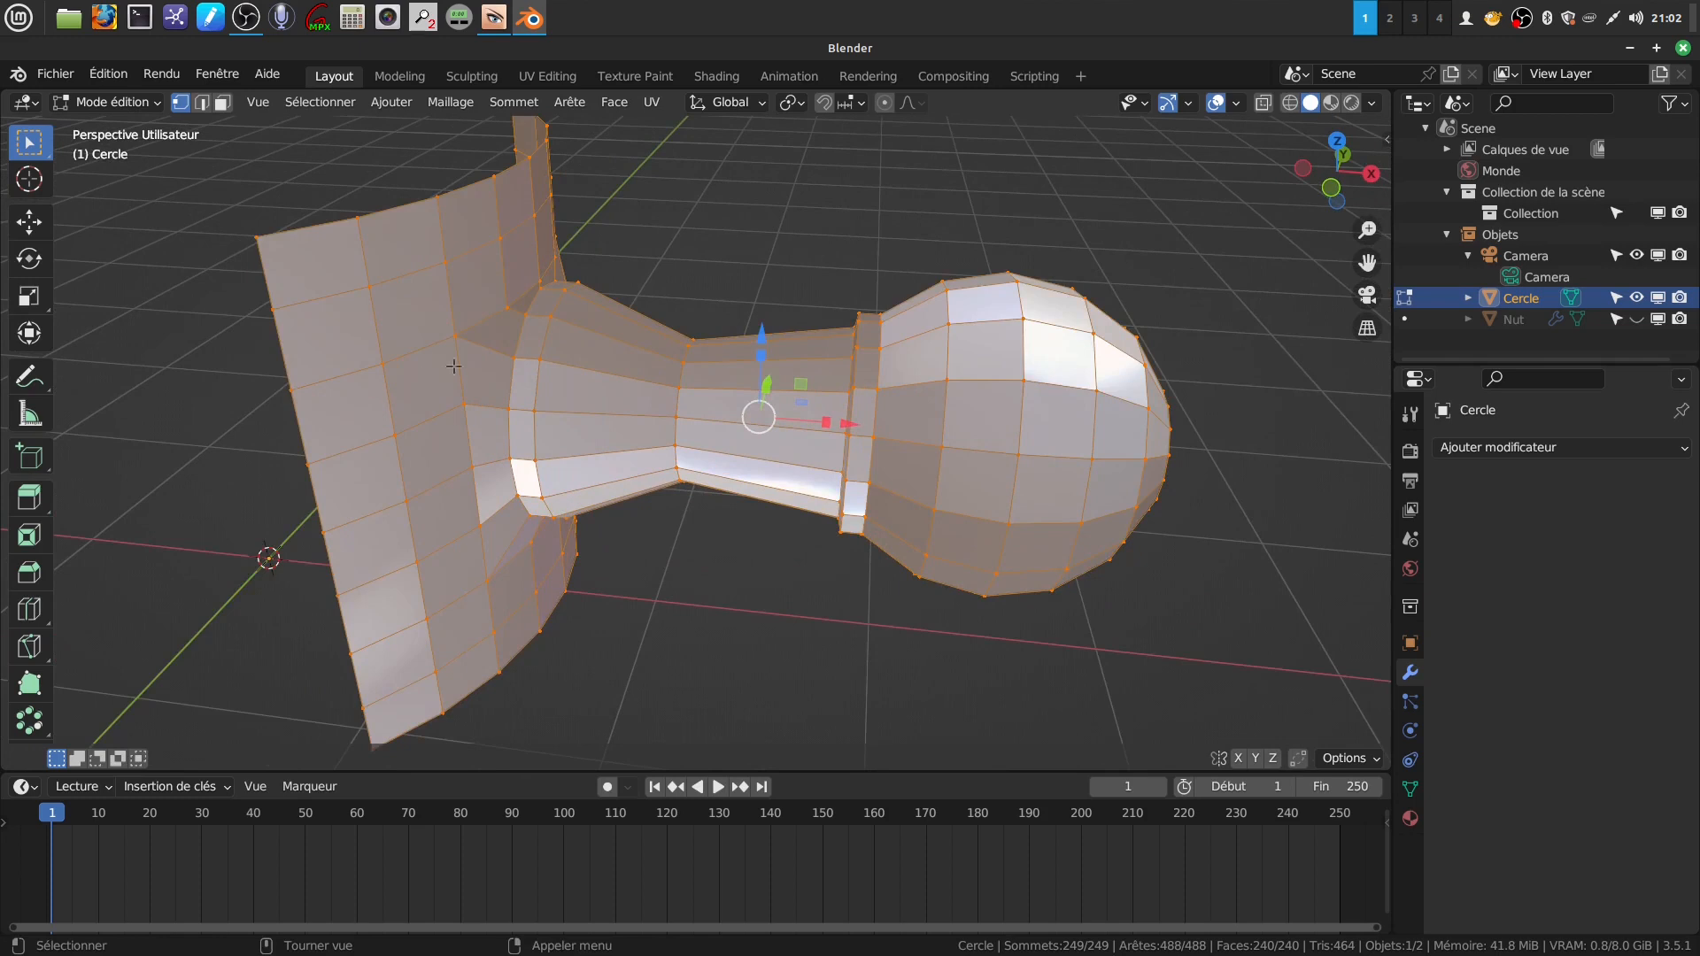
click(202, 103)
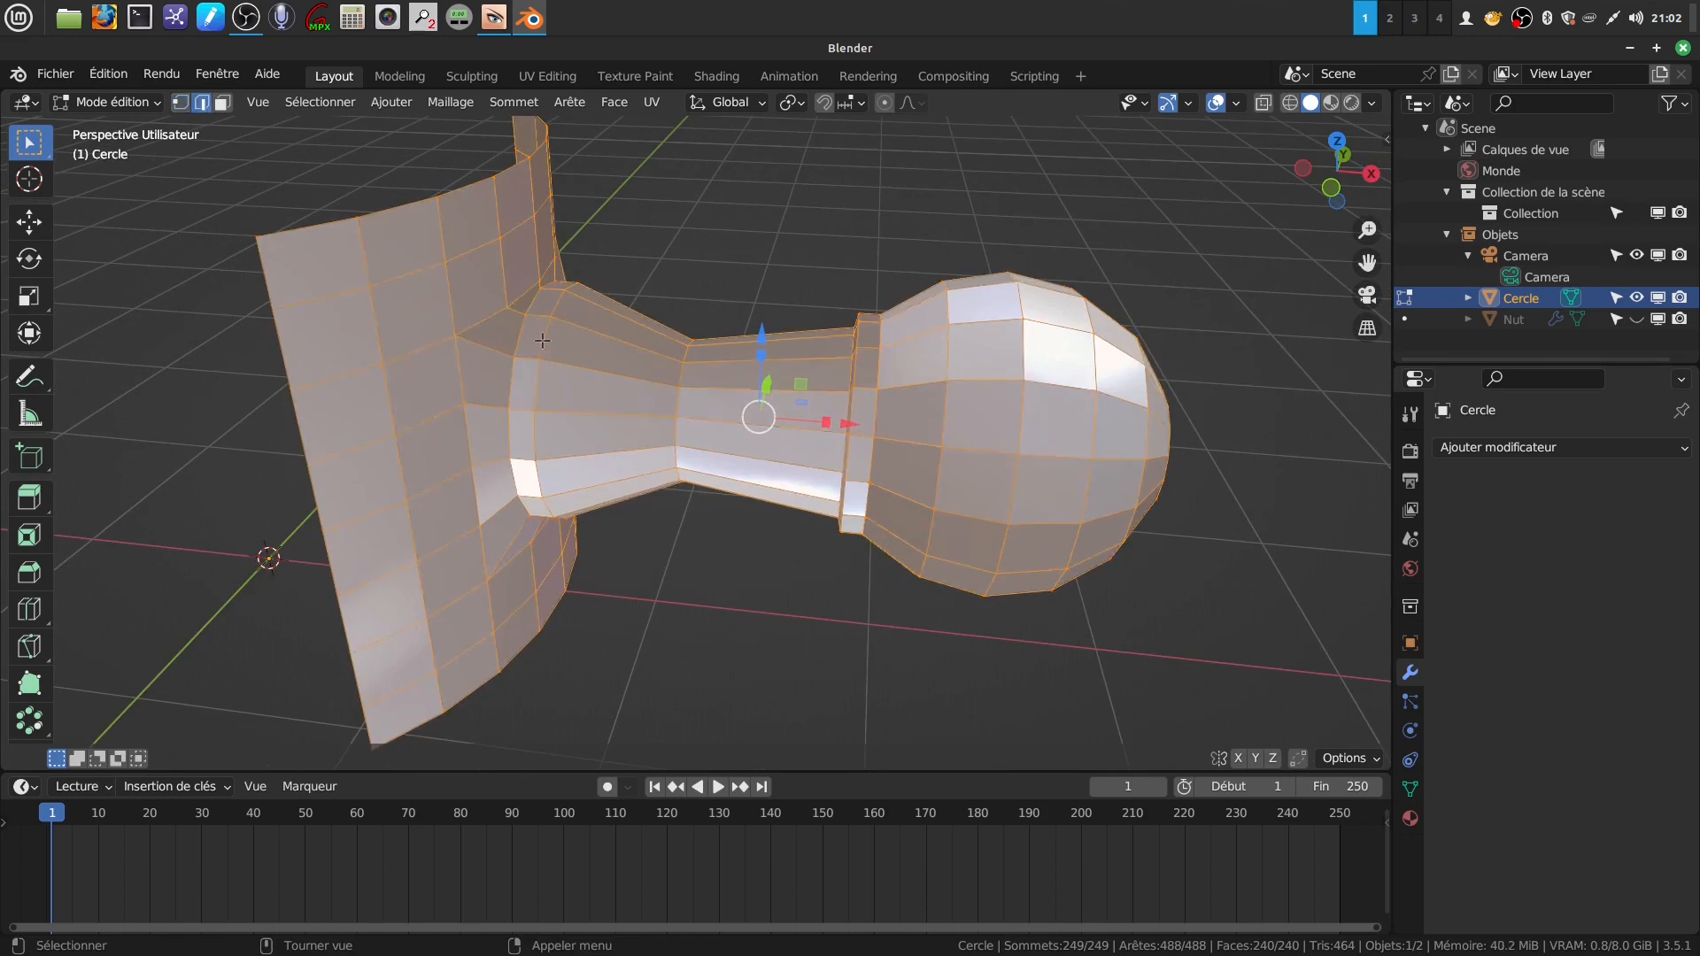
alt+click(542, 340)
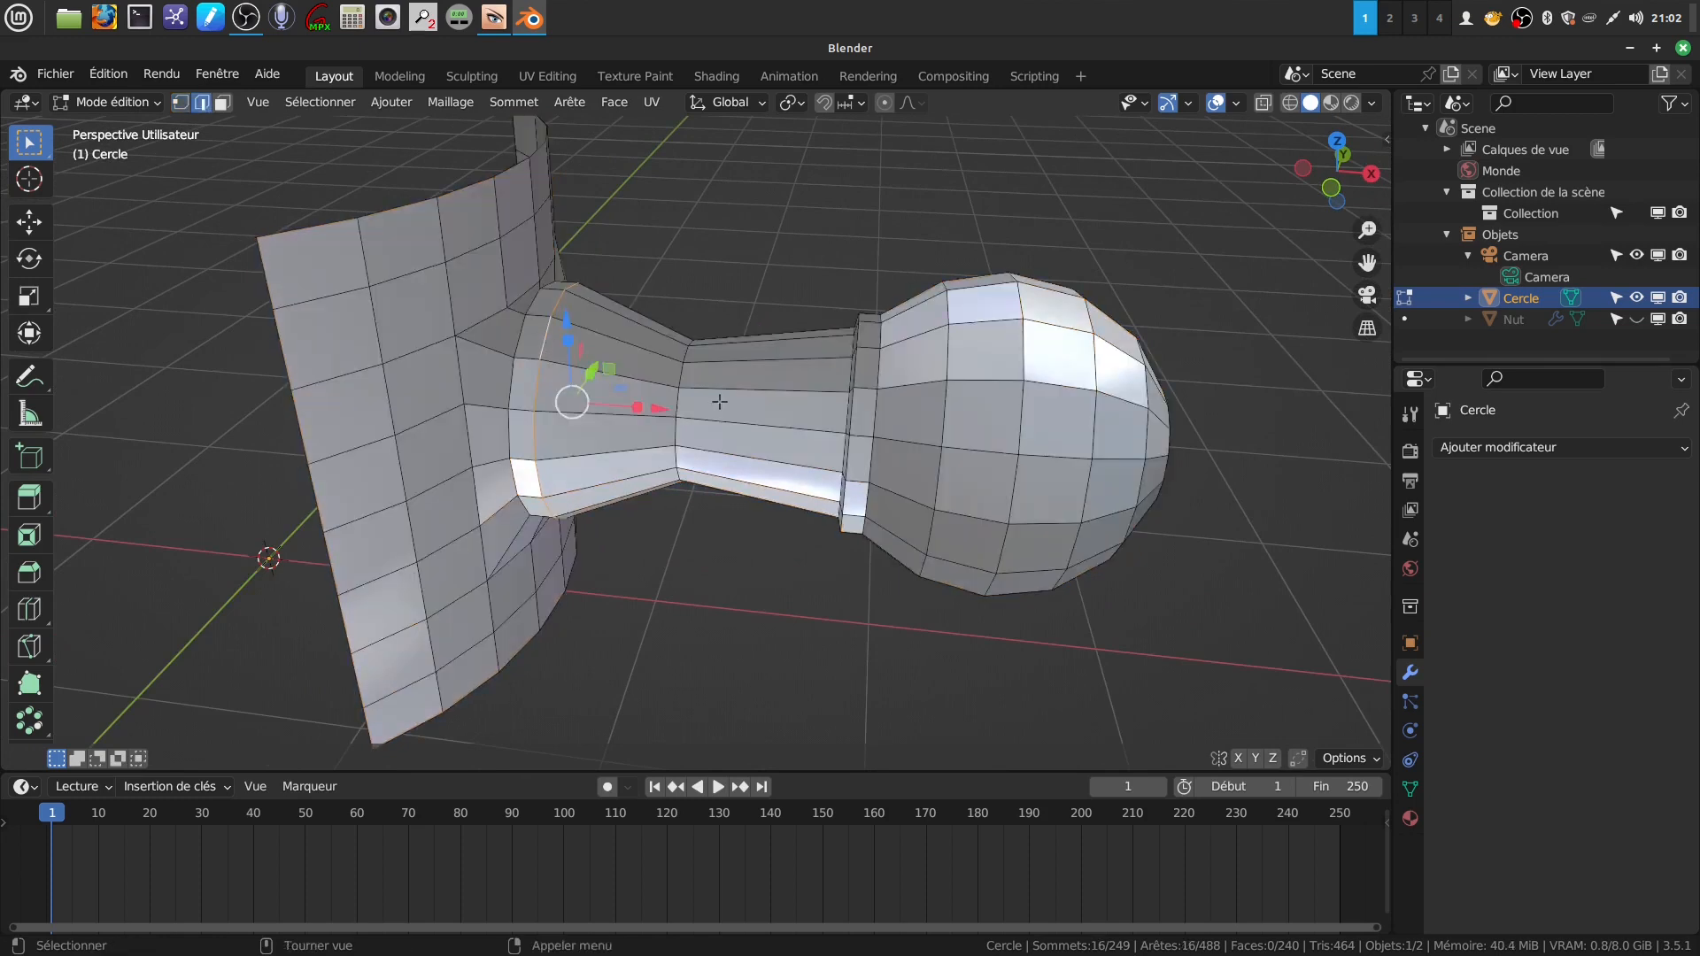
key(ctrl+b)
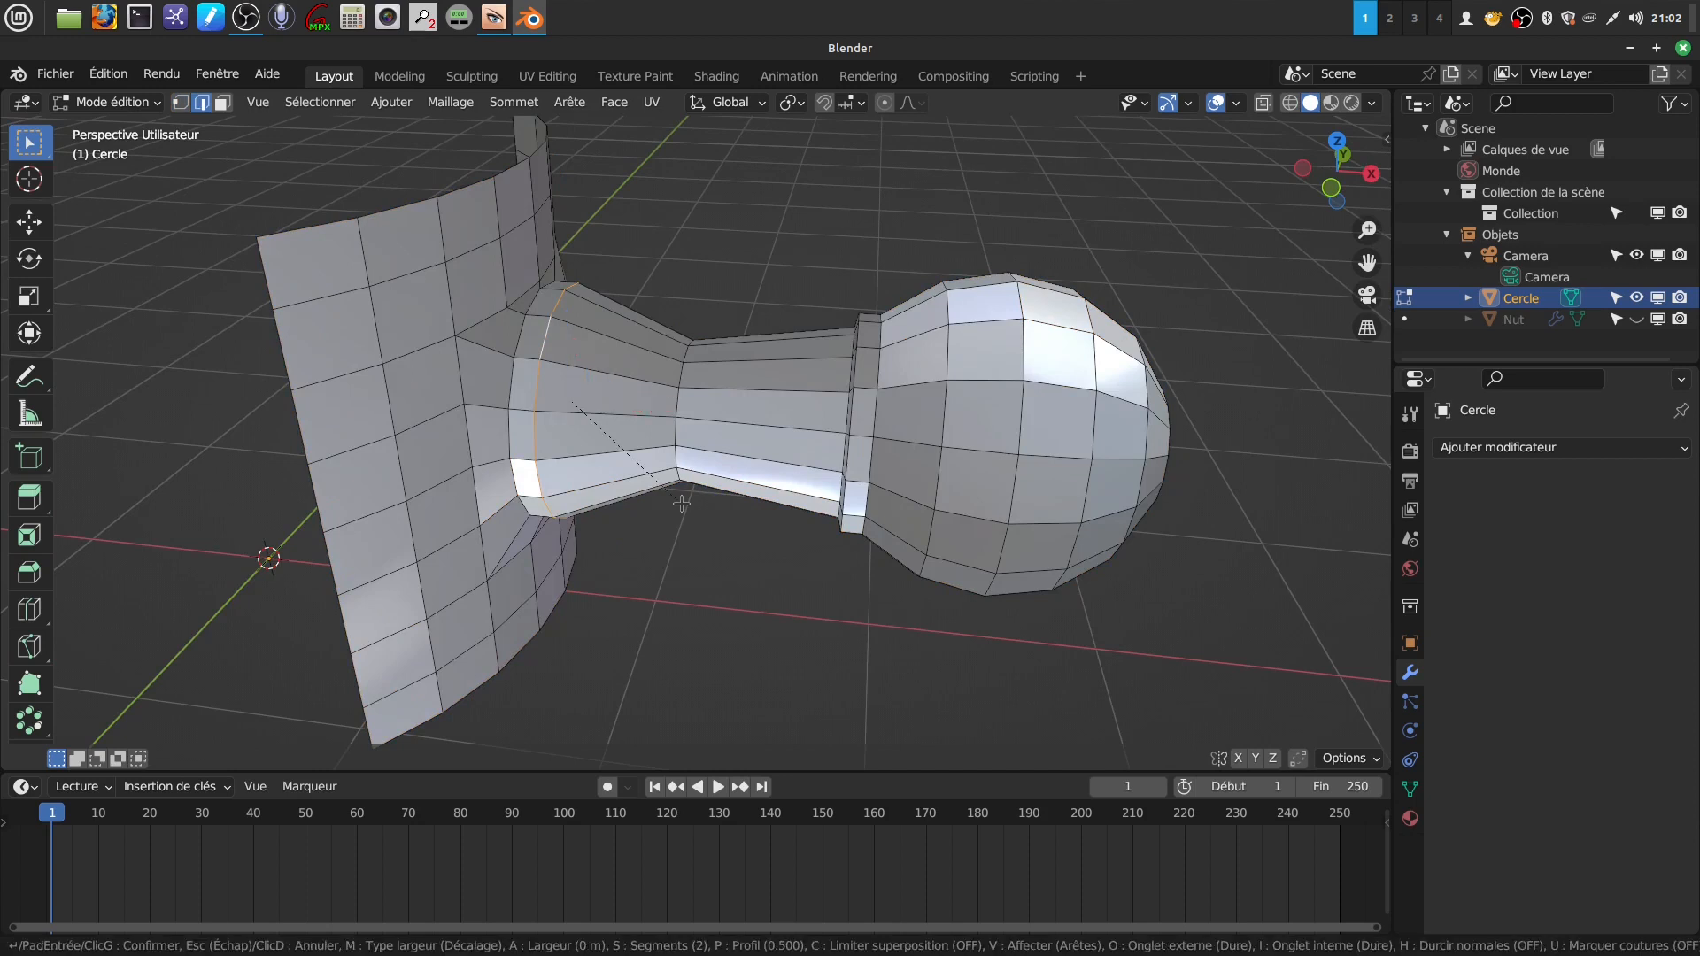
click(656, 474)
- Bevel the edge loop where the connector meets the collar beside the sphere, about 0.021 m wide with 2 segments
middle_drag(793, 485, 890, 451)
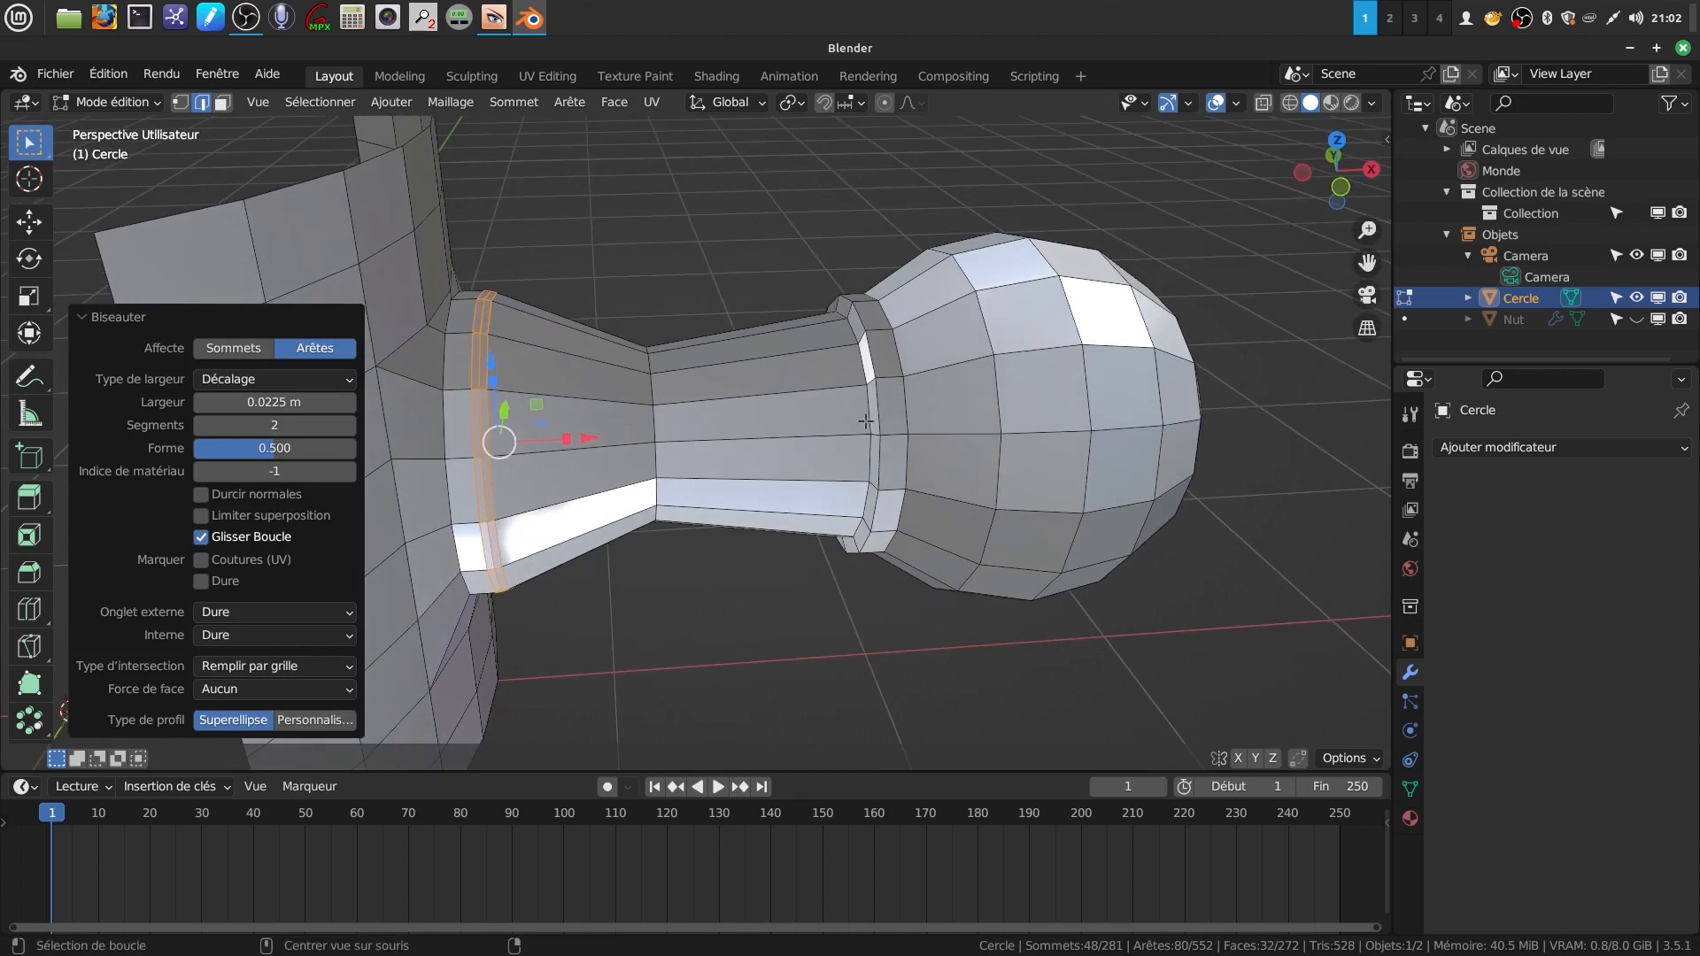
alt+click(865, 421)
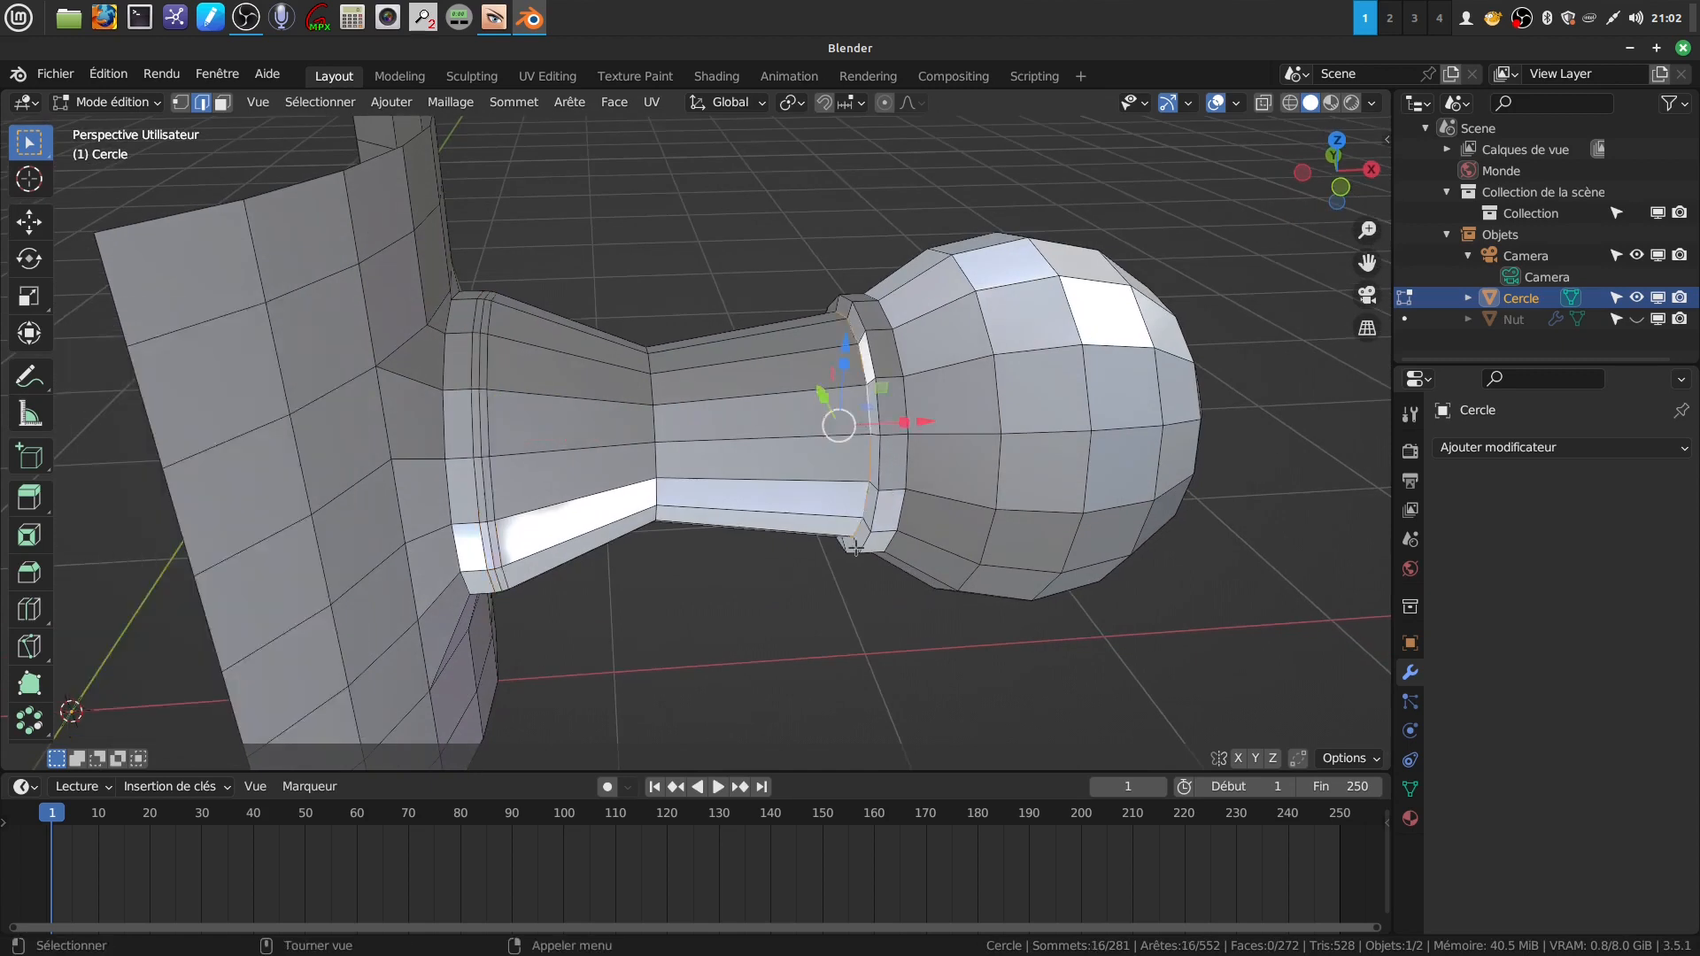
key(ctrl+b)
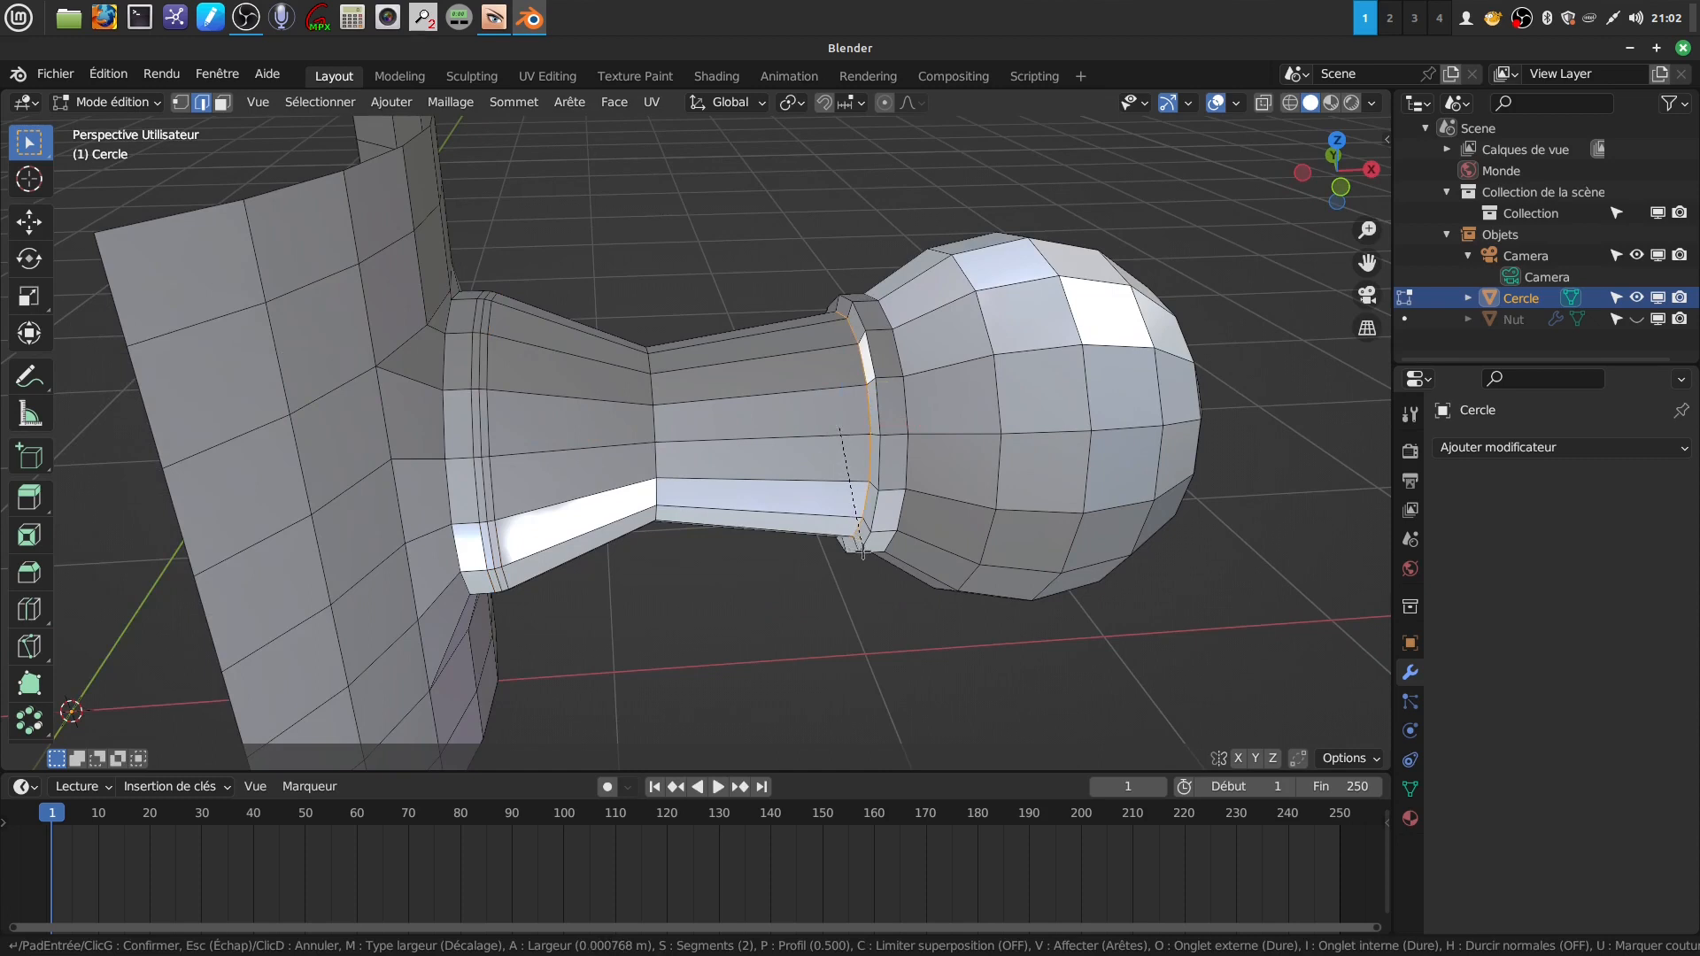
click(869, 556)
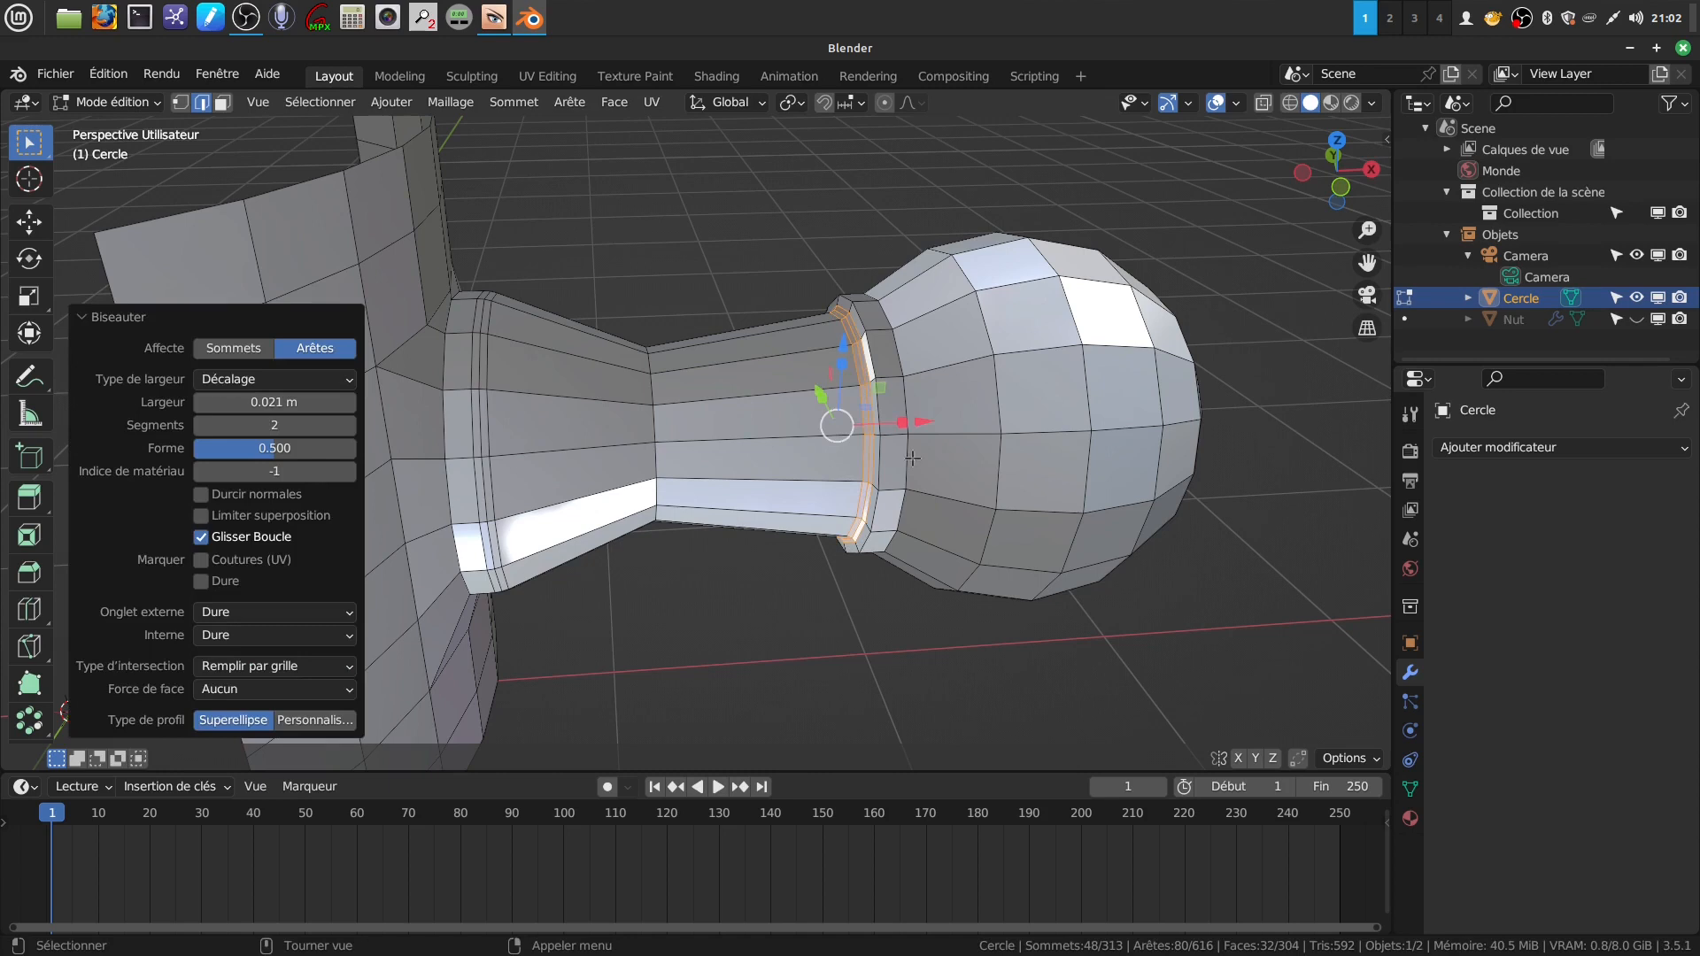
alt+click(875, 474)
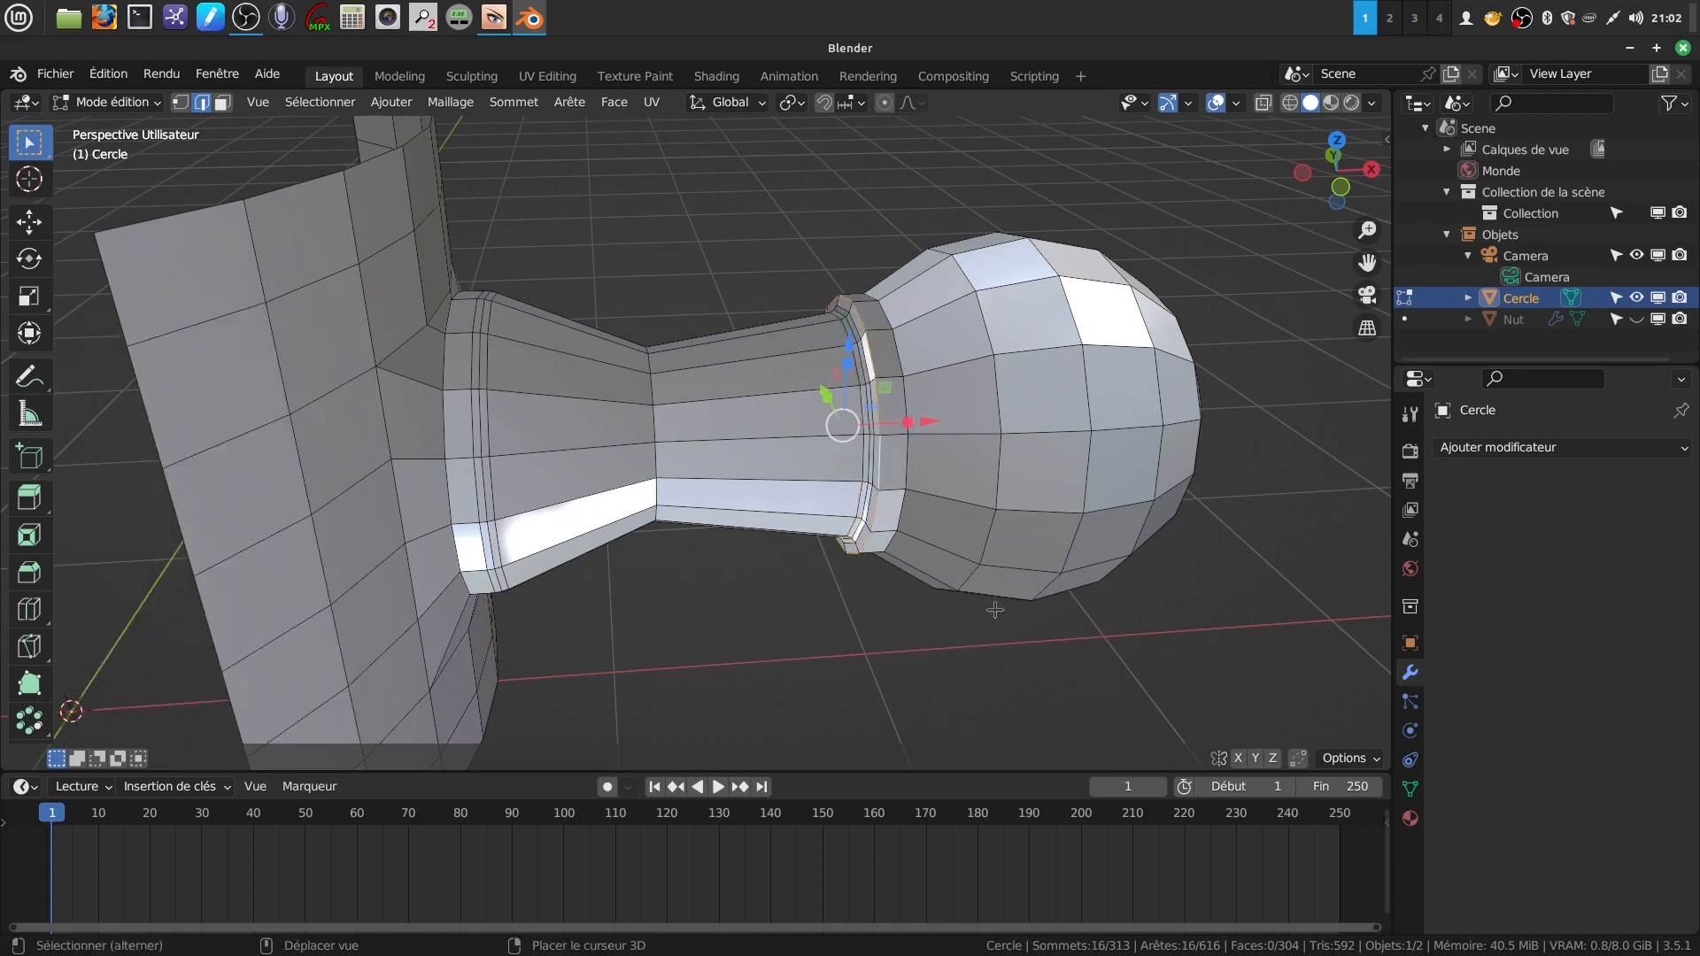
alt+shift+click(905, 467)
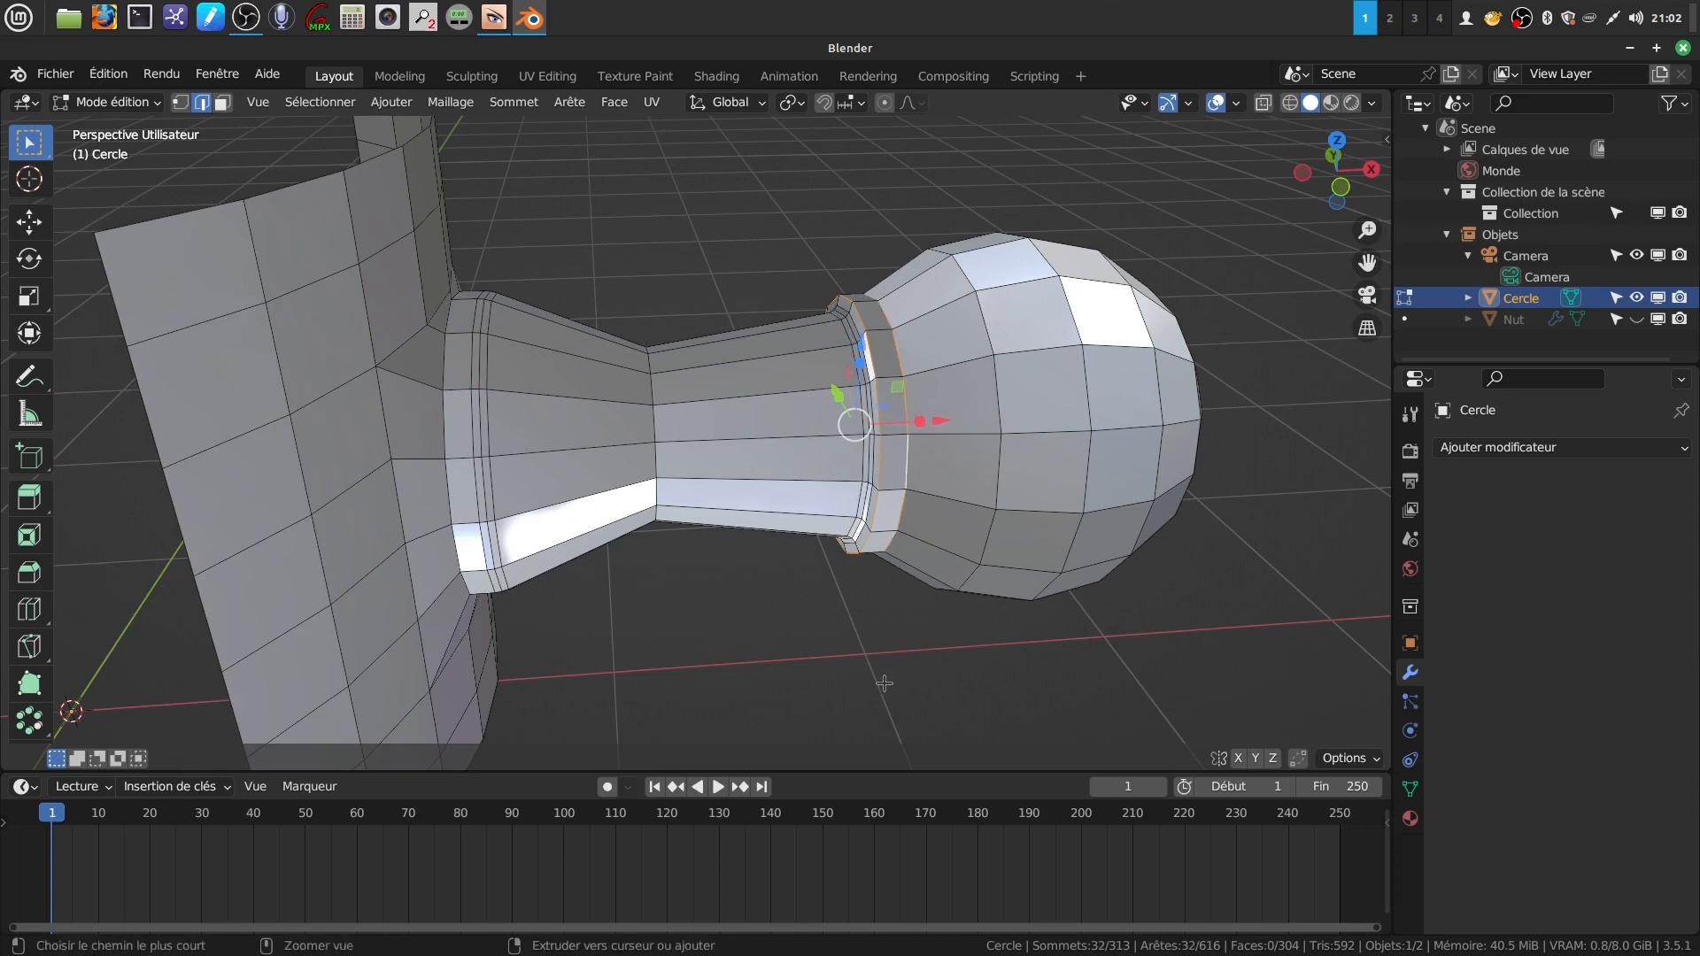
key(ctrl+b)
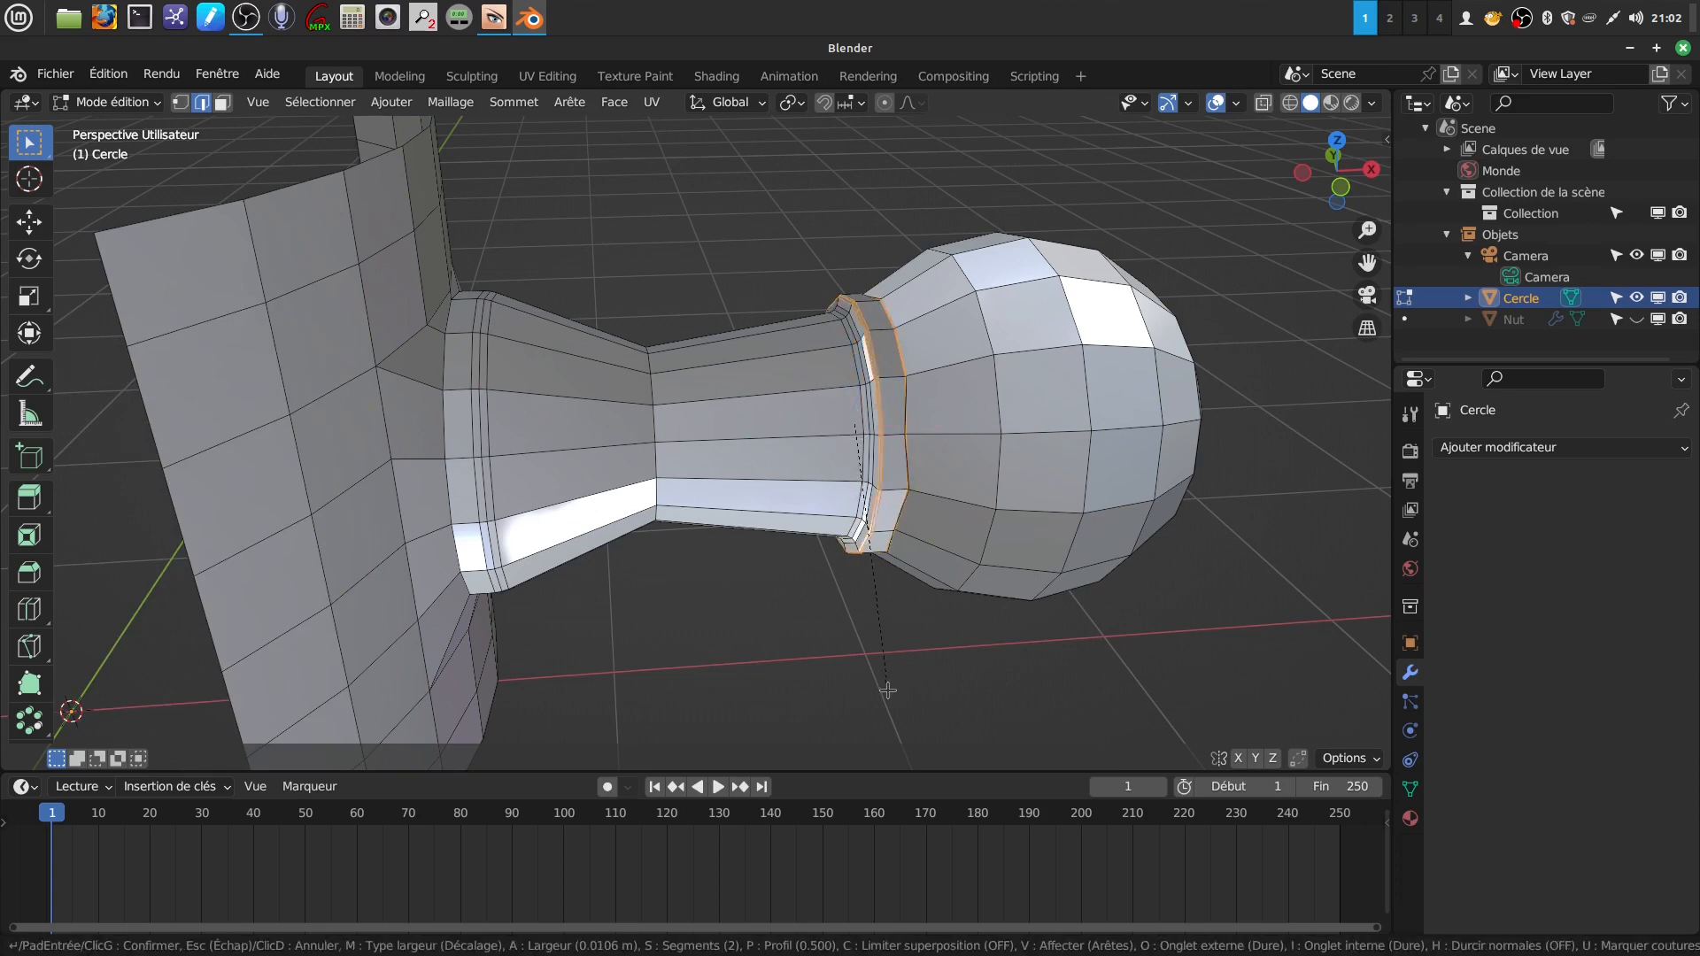
click(891, 689)
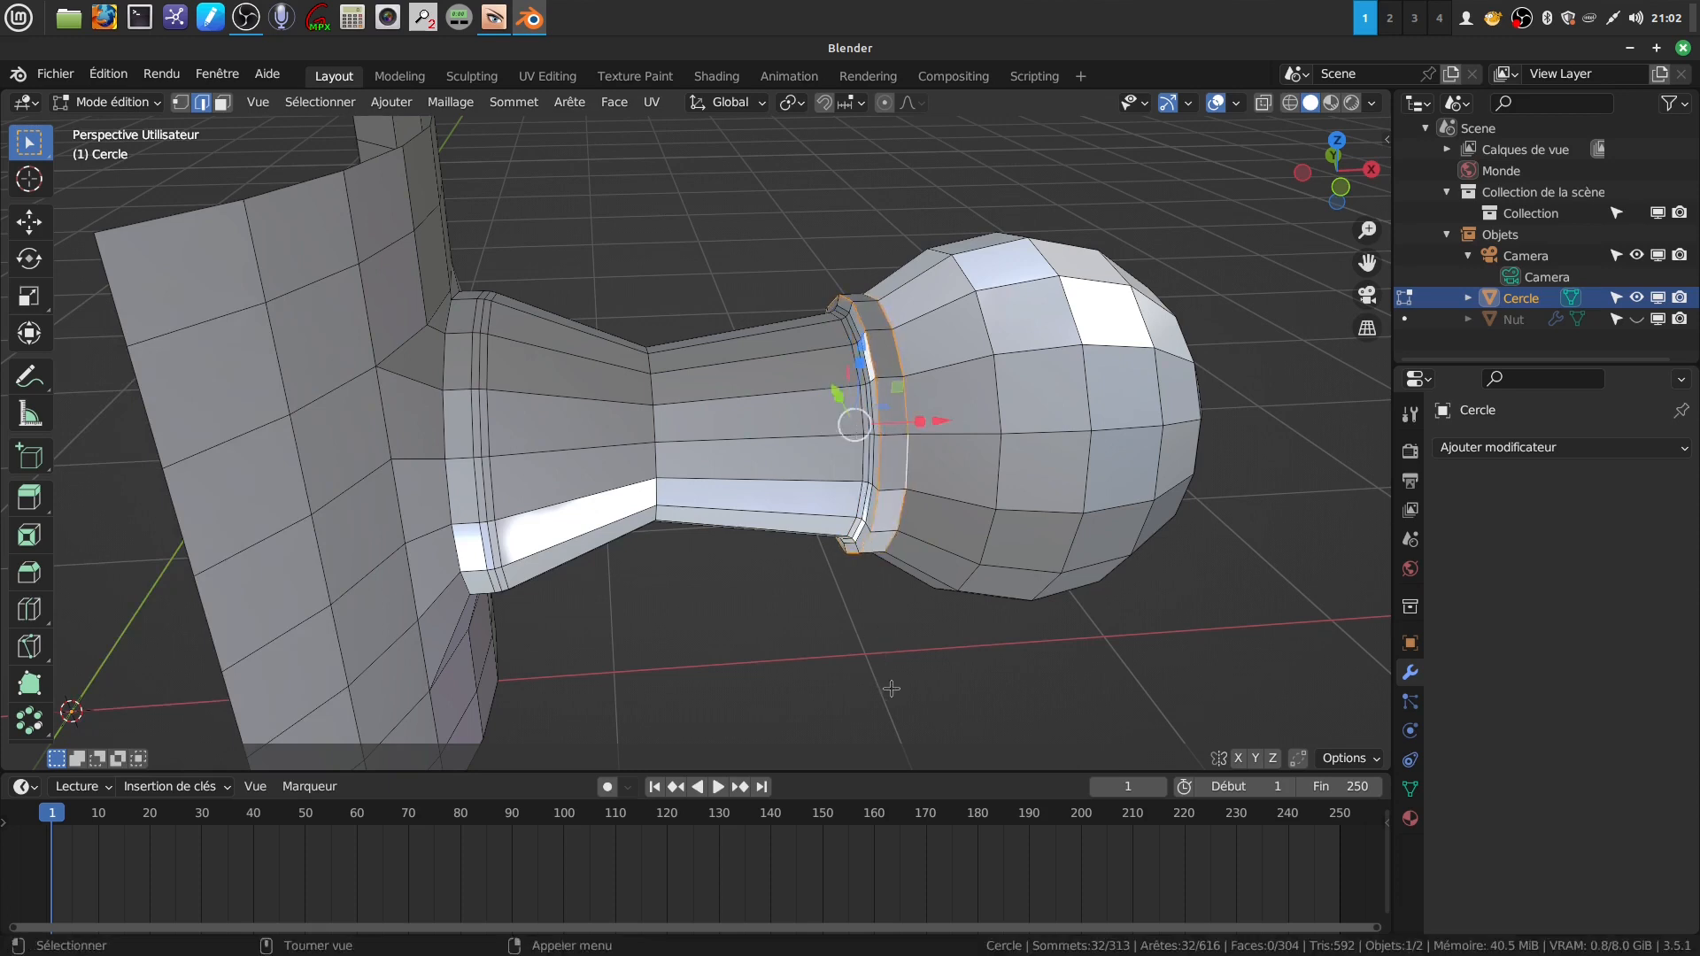
- Recalculate the normals of the whole mesh to the outside and return to Object Mode
scroll(898, 606, down, 1)
key(Tab)
middle_drag(895, 601, 833, 496)
key(Tab)
key(alt+a)
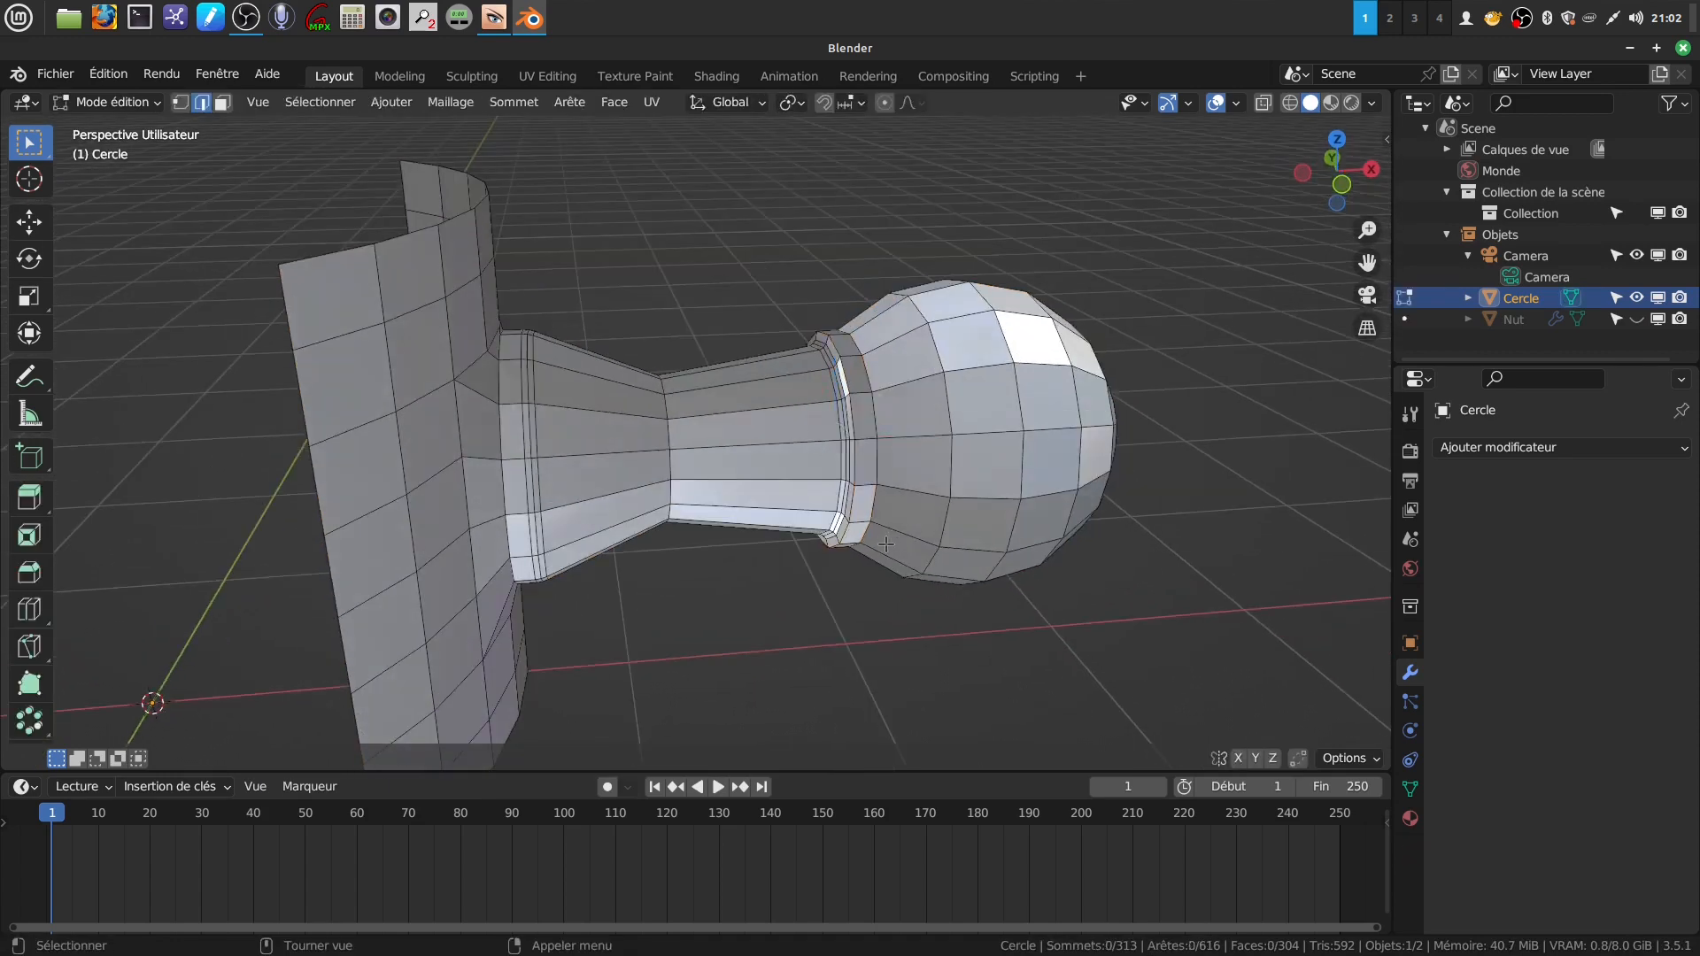
key(a)
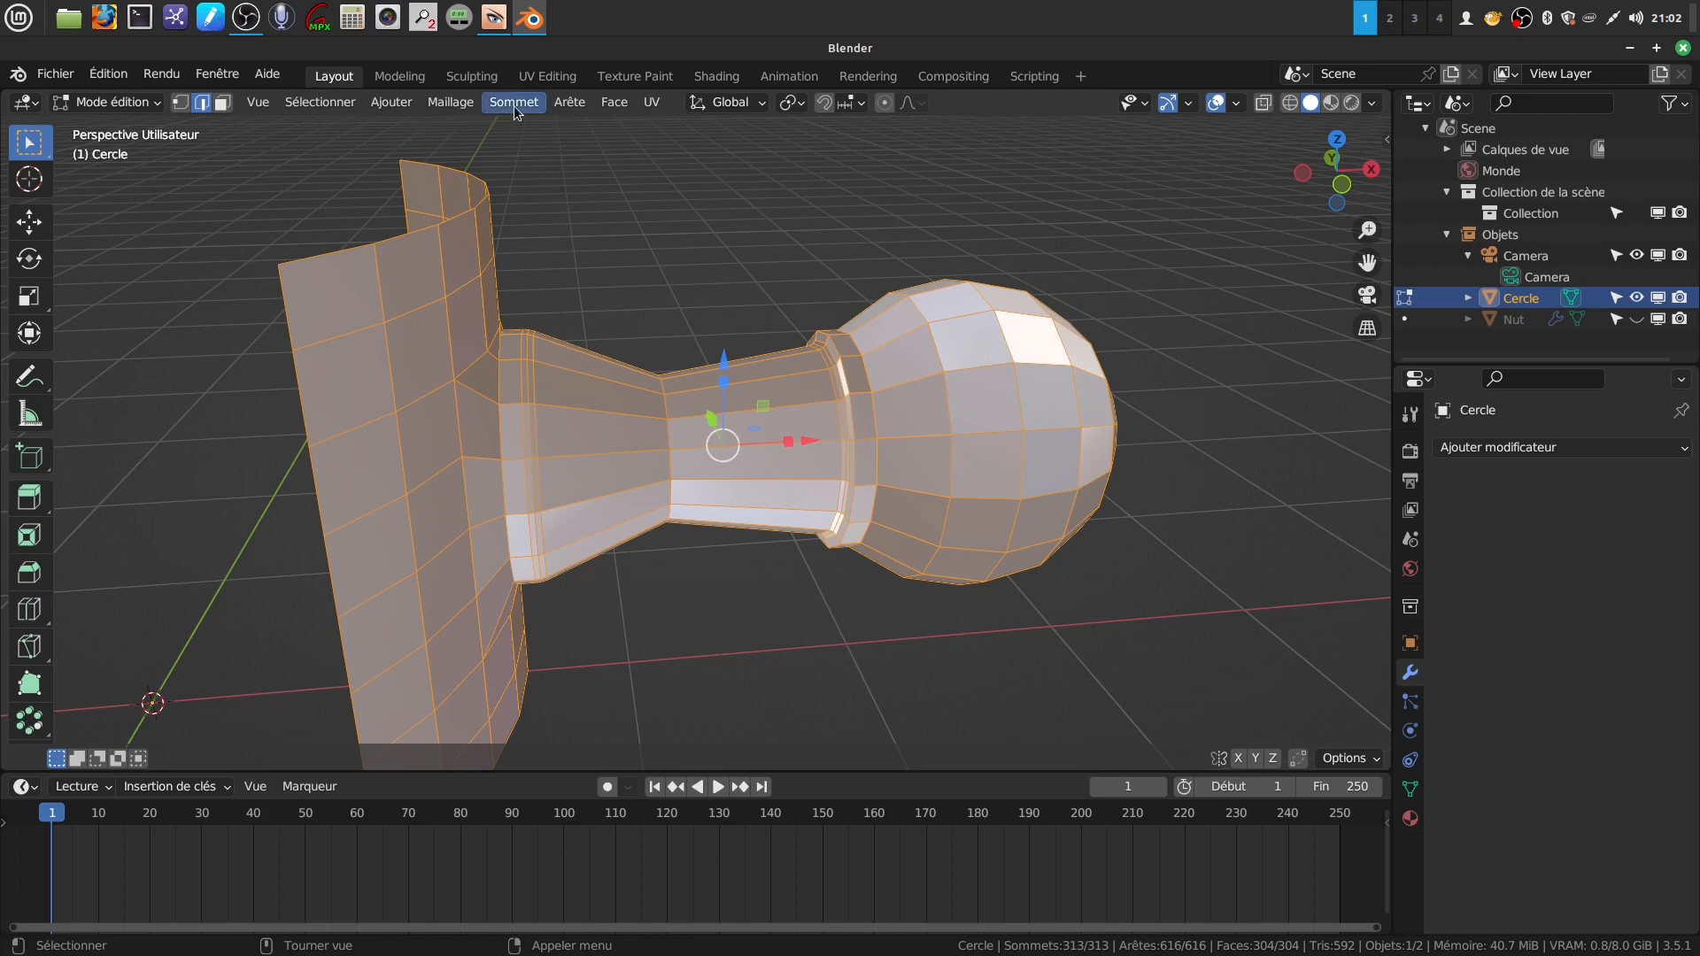
click(443, 103)
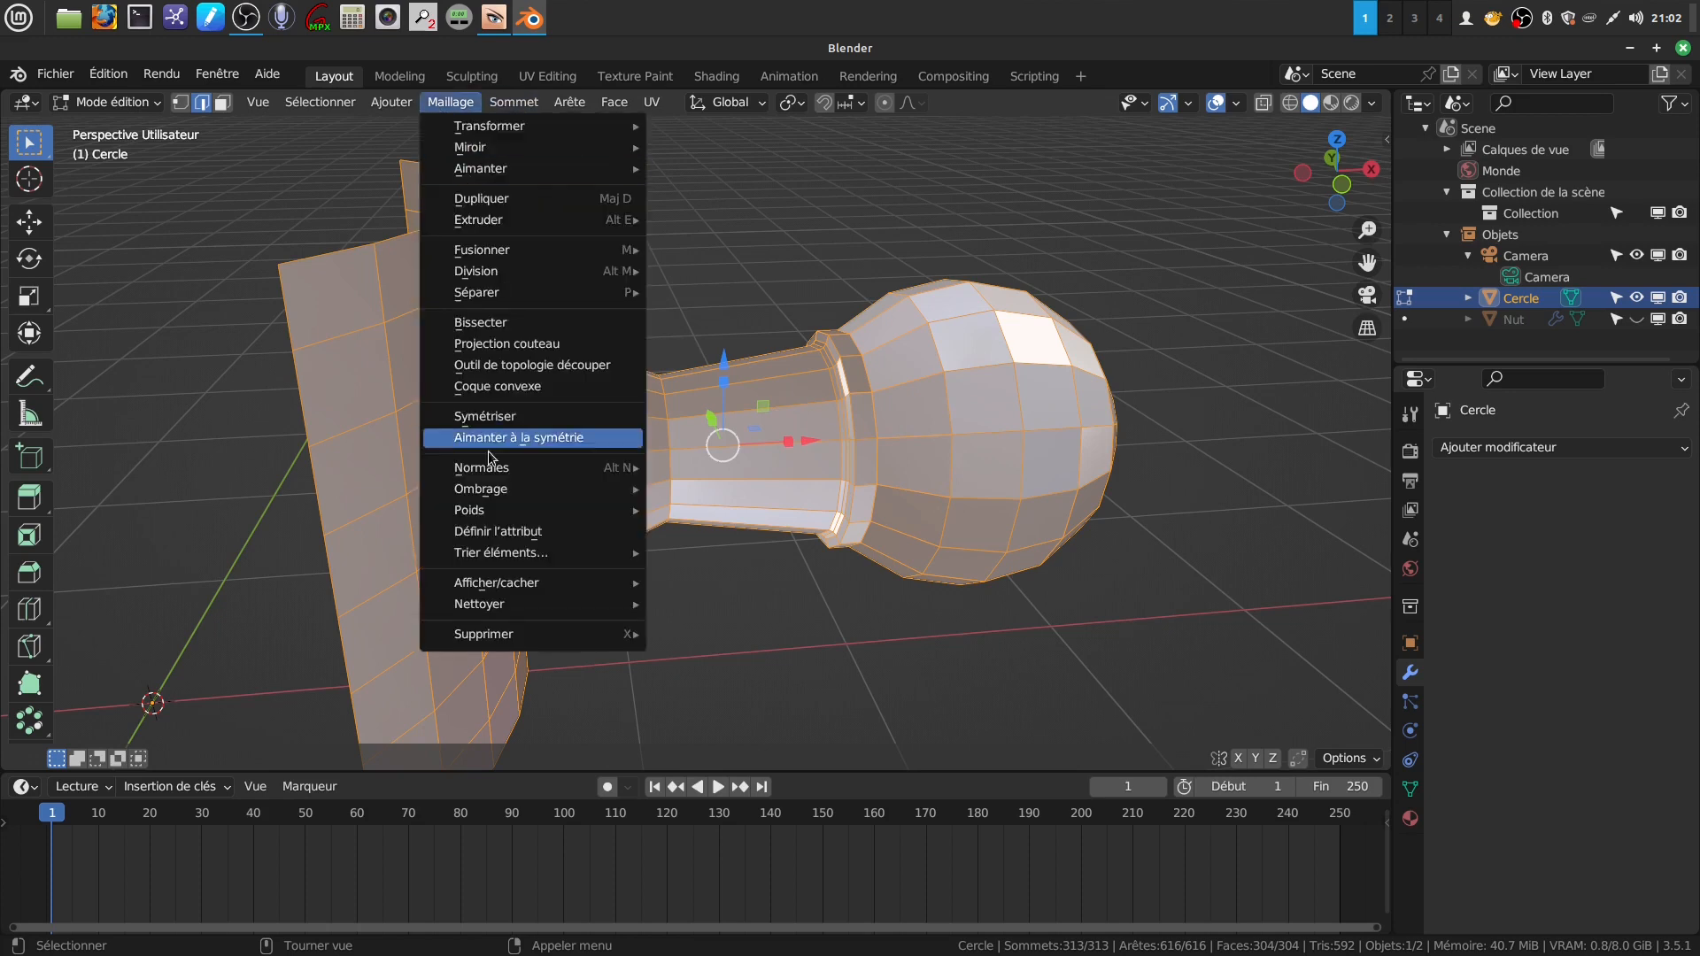
mouse_move(489, 469)
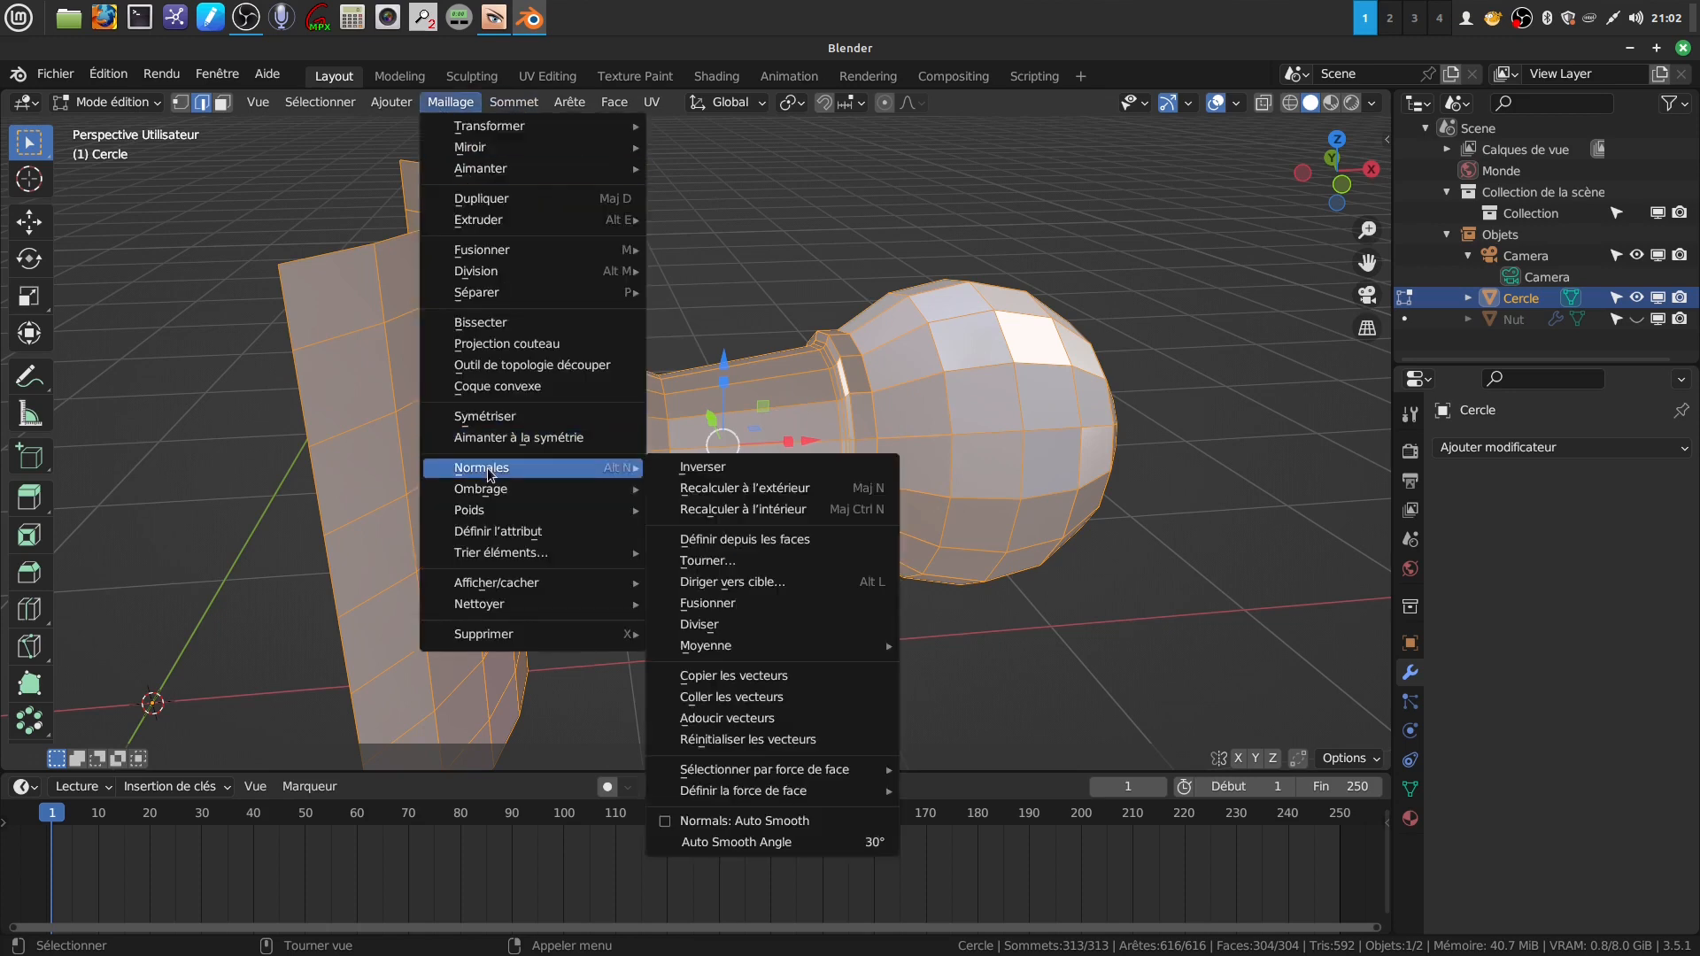
click(744, 488)
key(Tab)
scroll(893, 477, up, 2)
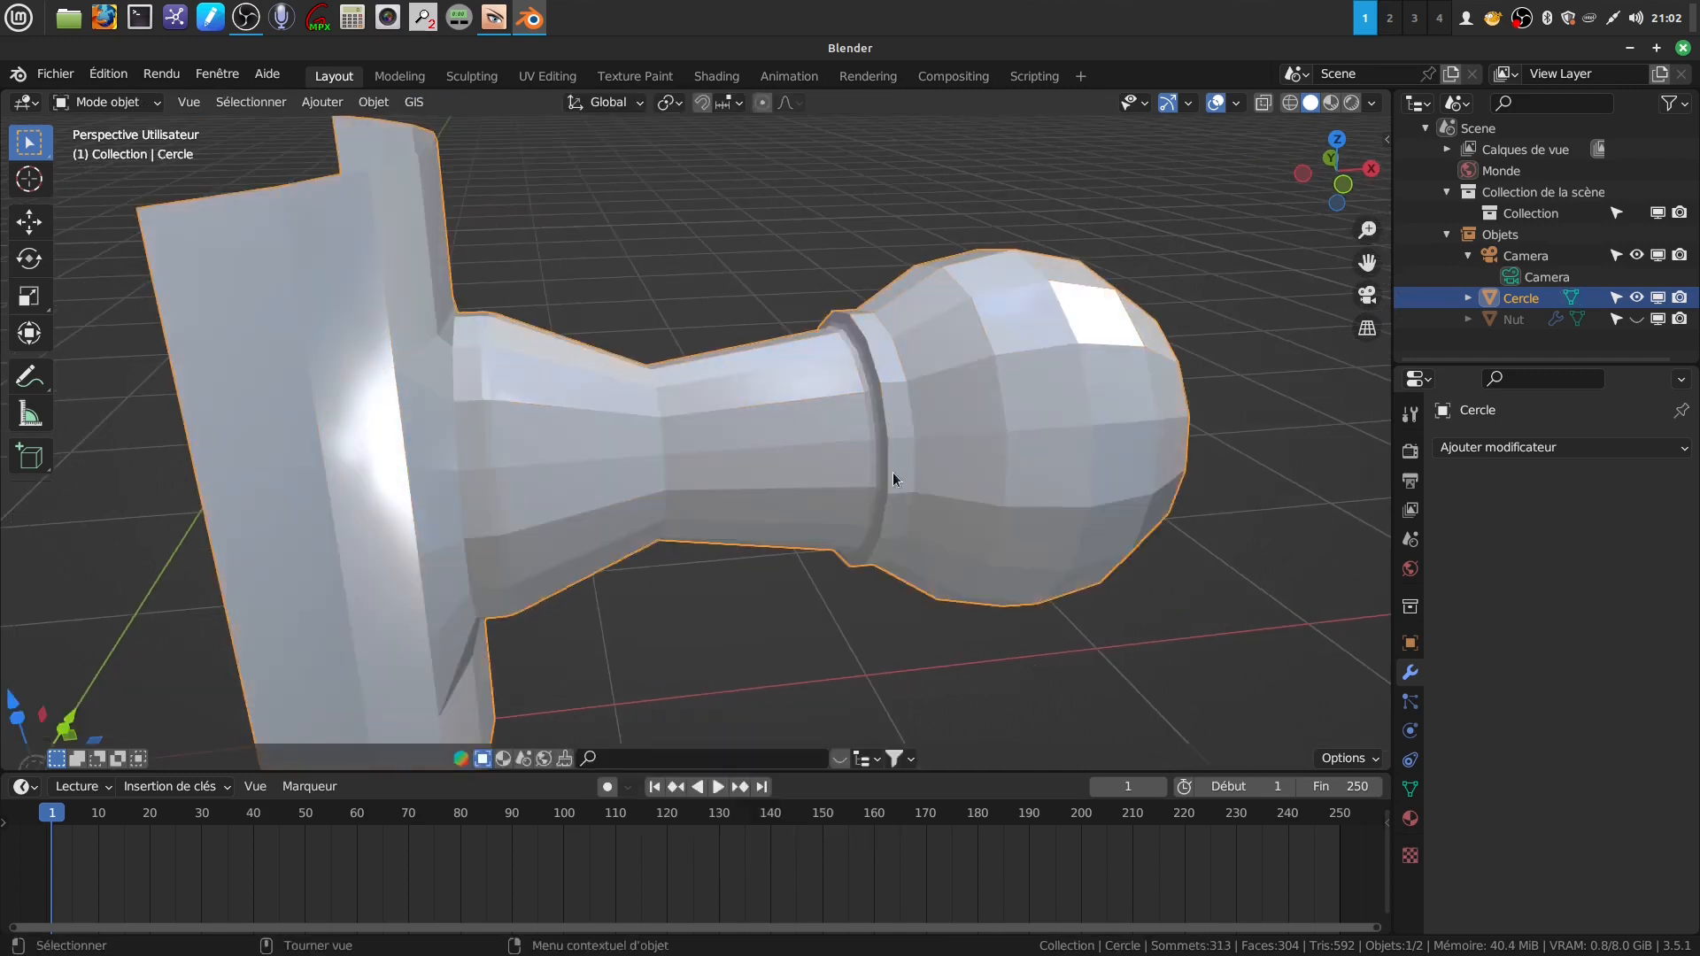
- Bevel the two outer edge loops of the collar beside the sphere, about 0.0123 m wide with 2 segments
key(Tab)
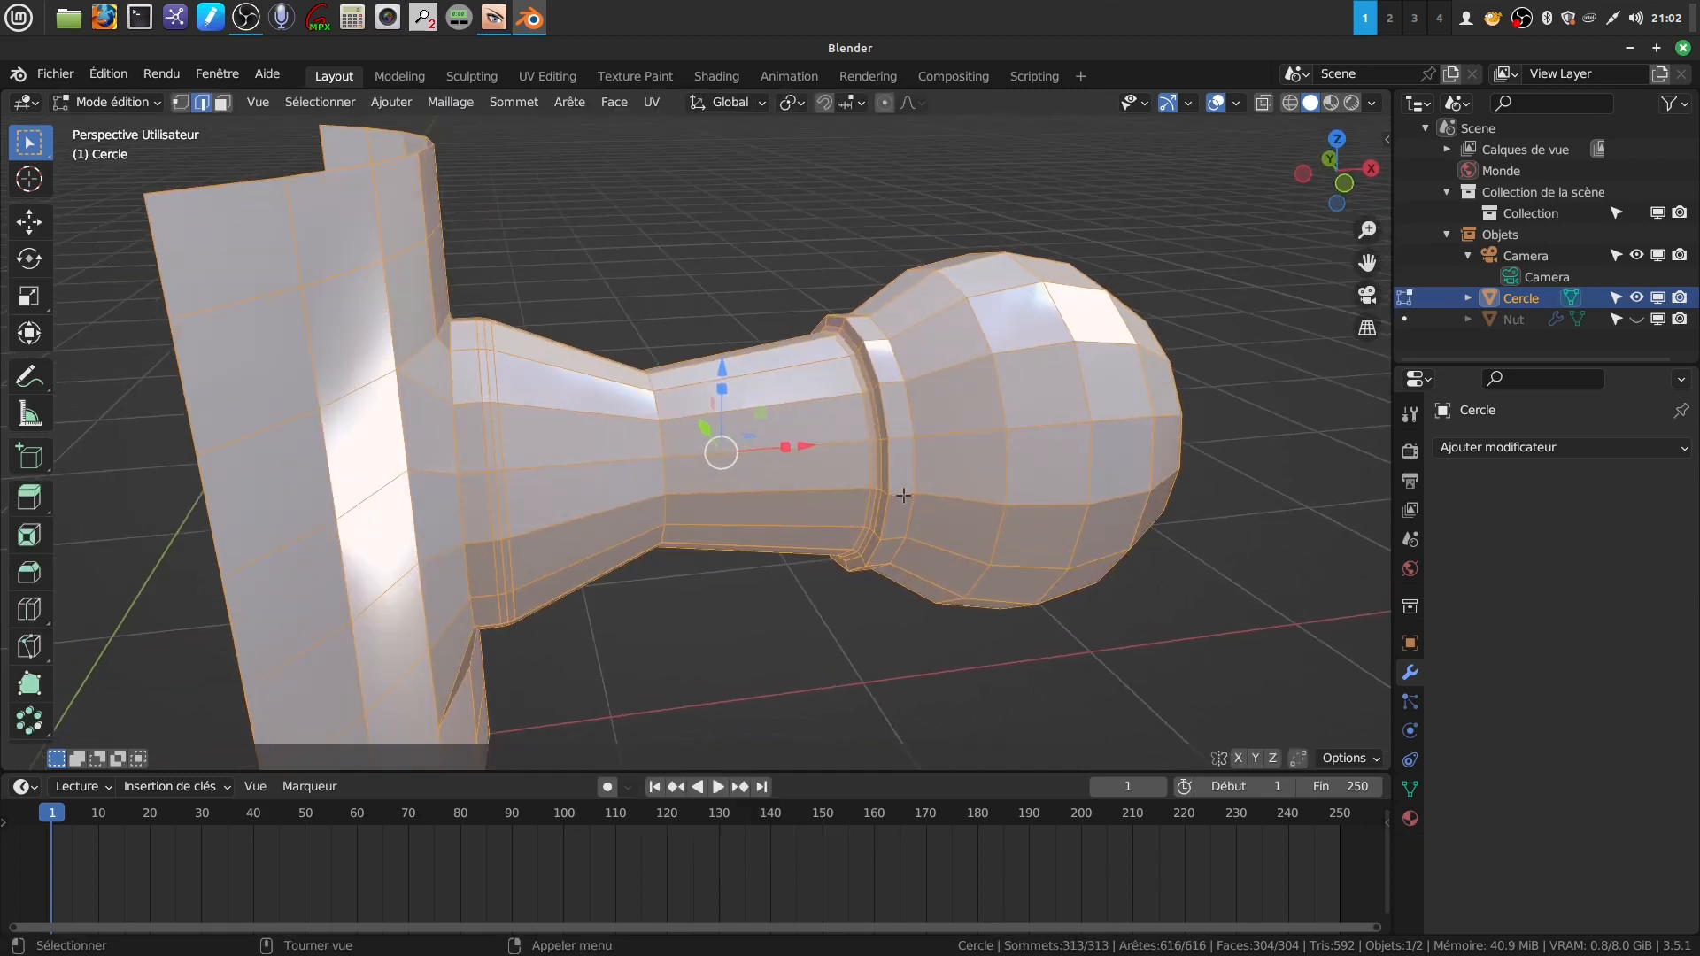
scroll(903, 495, up, 1)
key(alt+a)
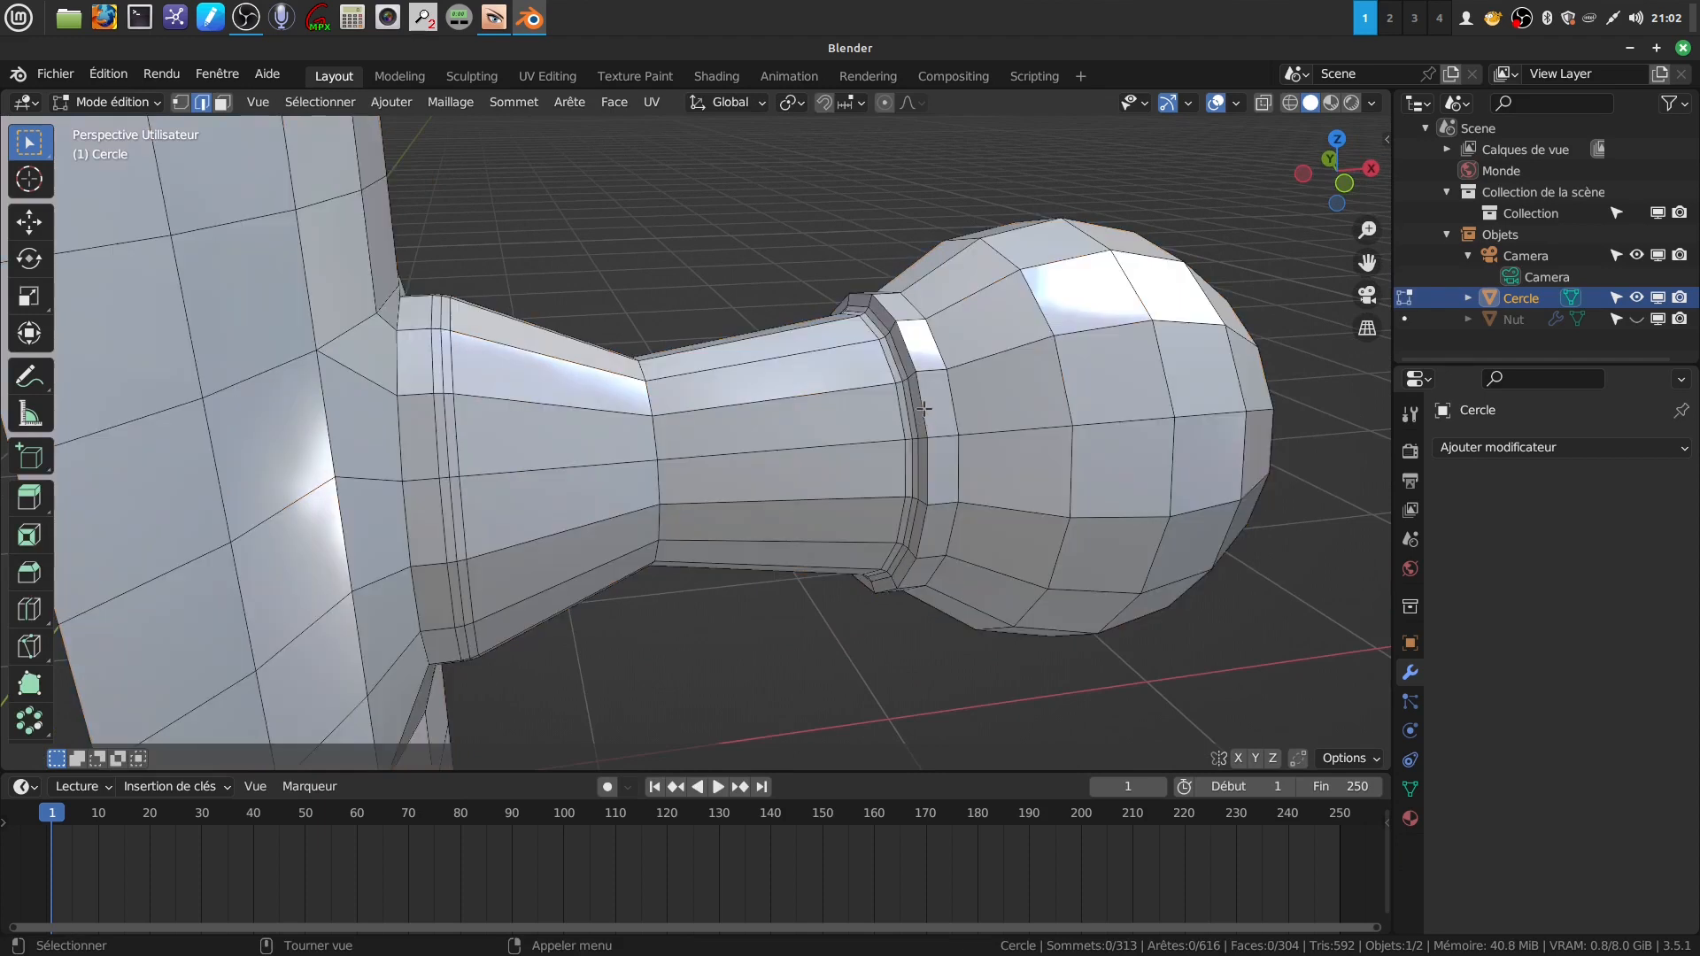
alt+click(924, 409)
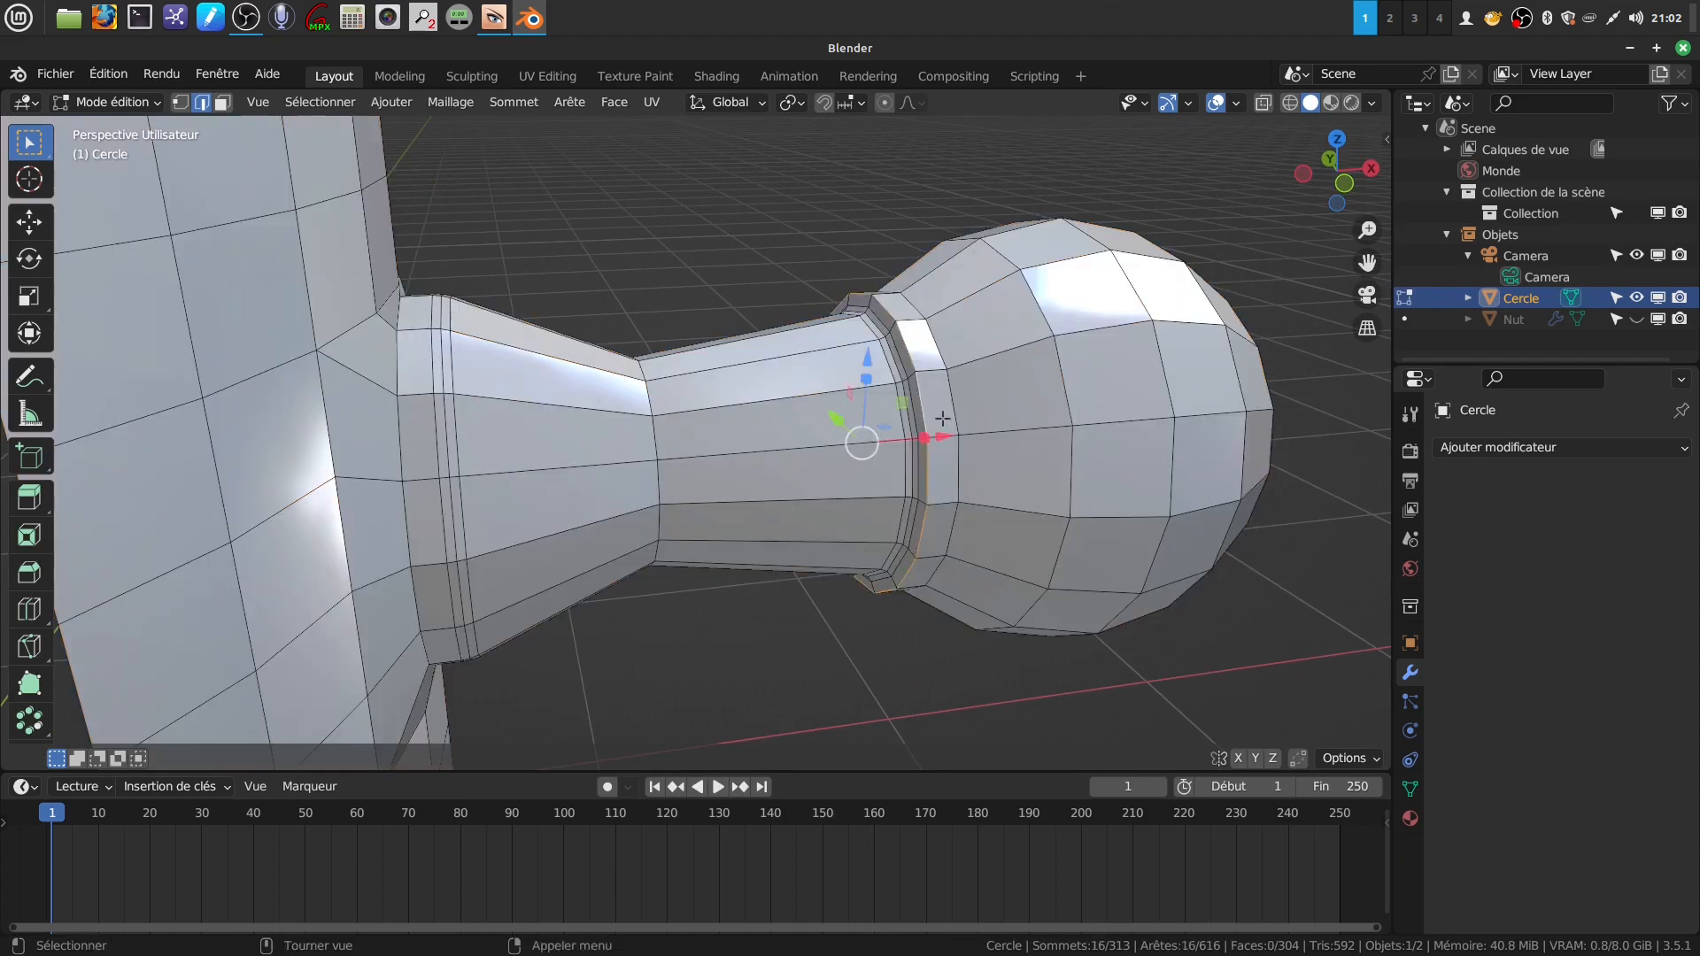
alt+shift+click(960, 418)
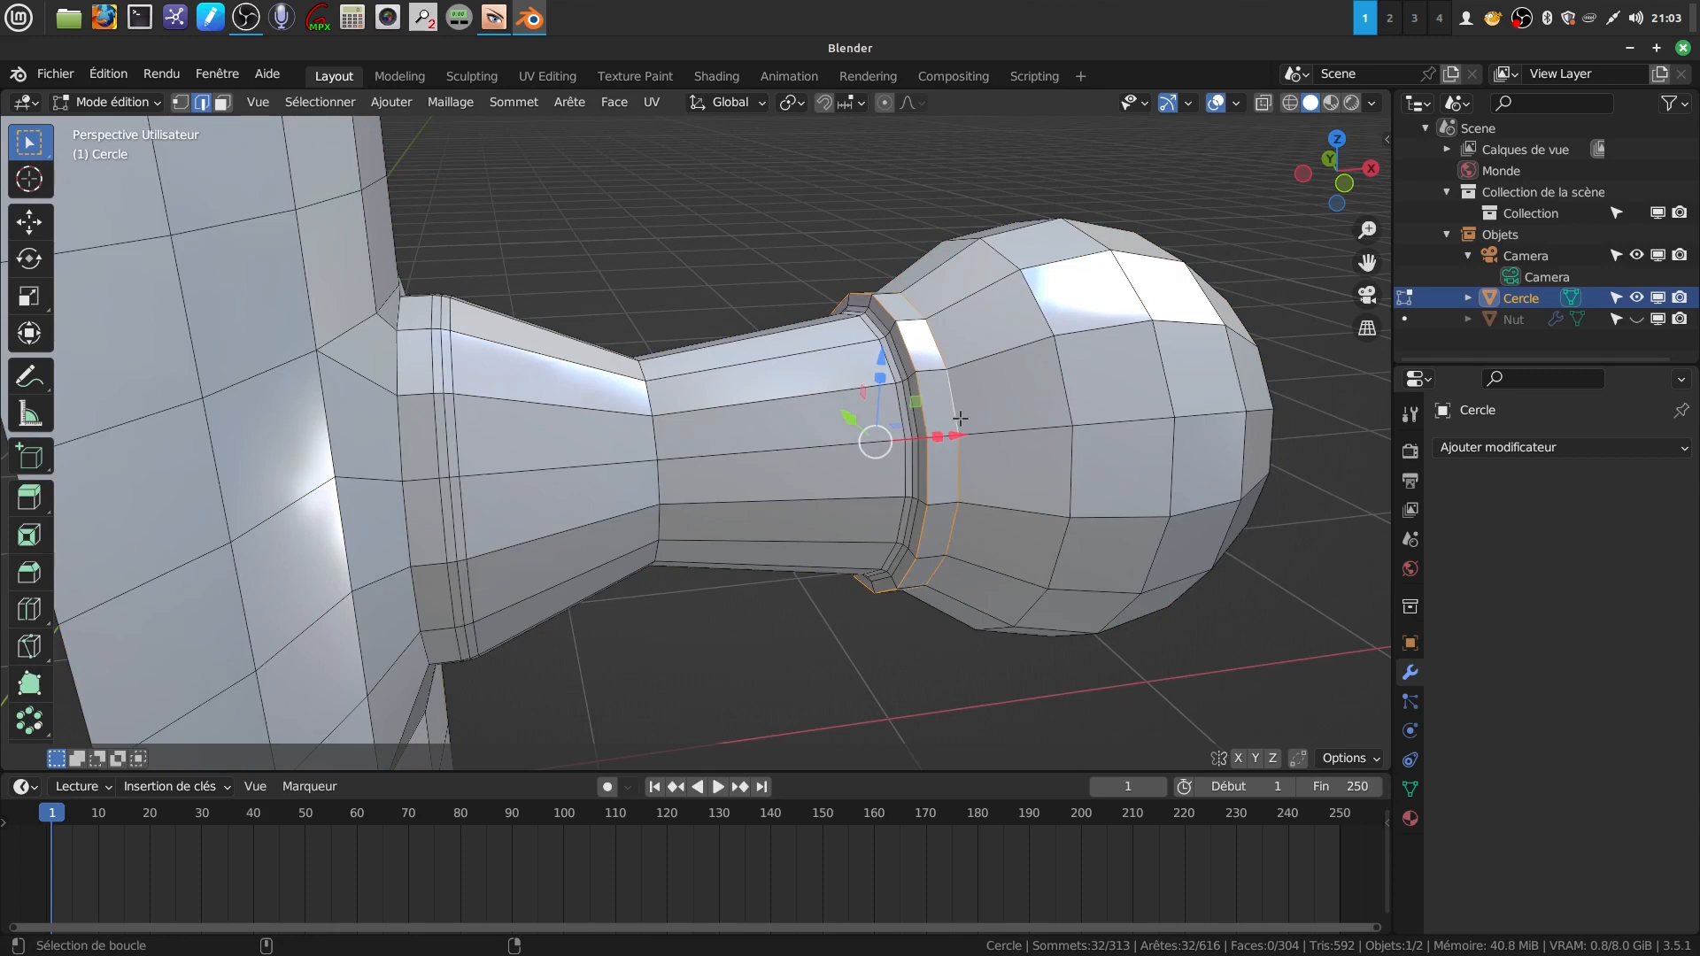
key(ctrl+b)
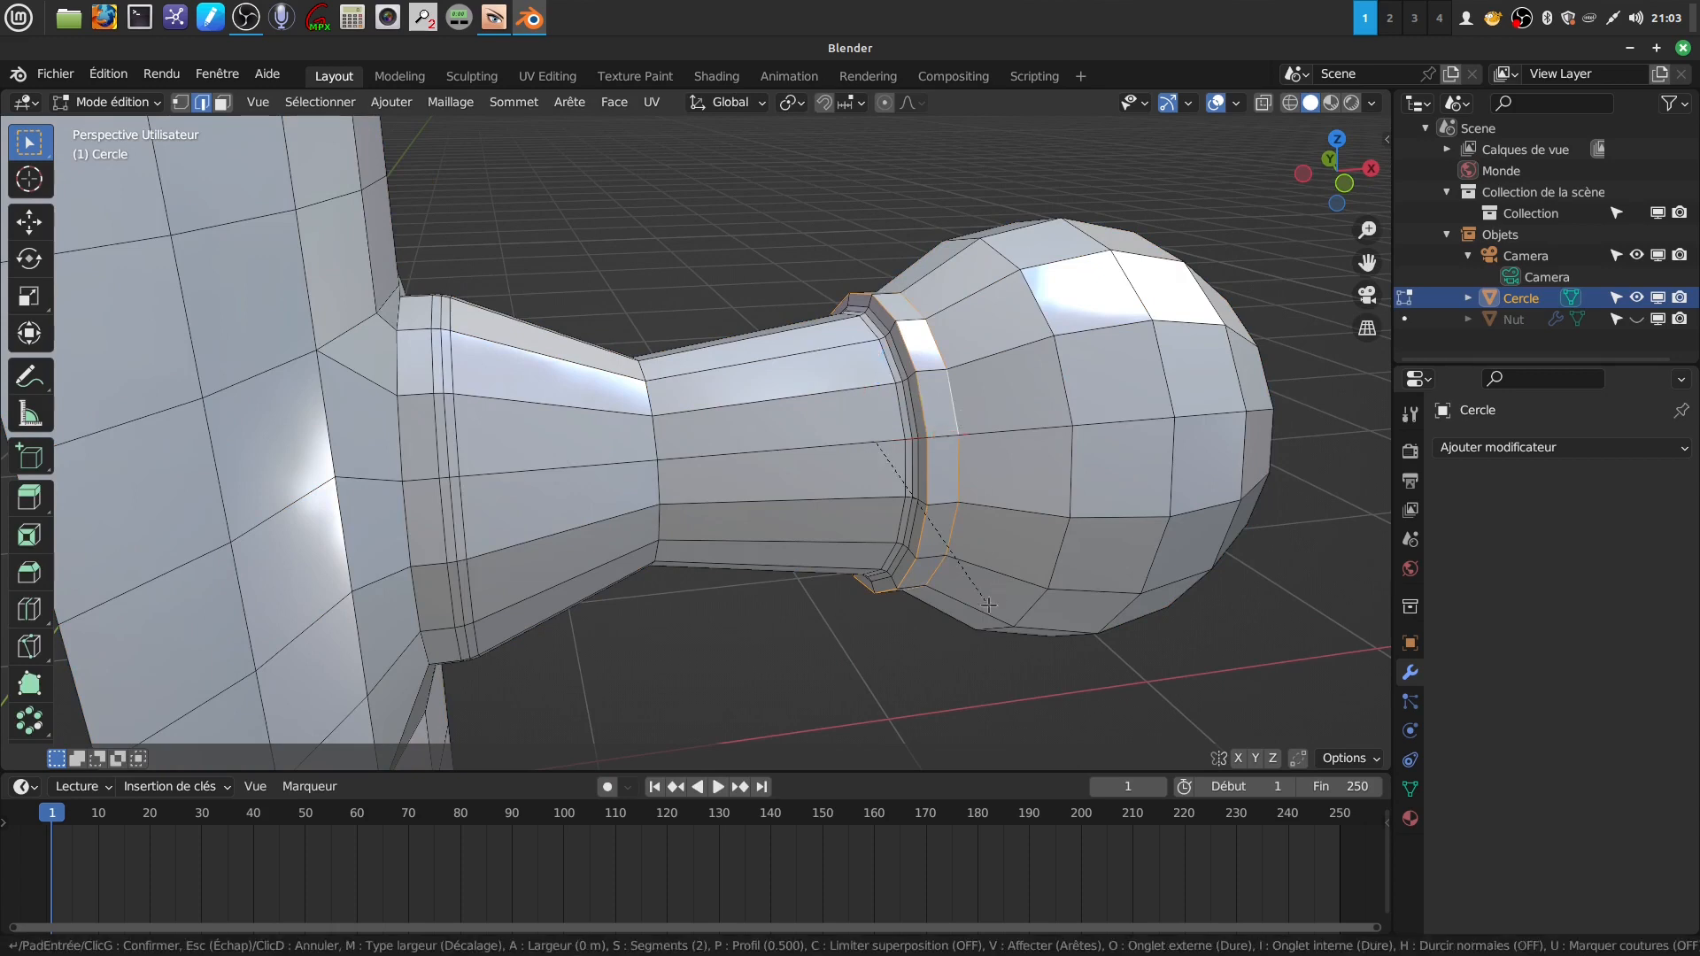
click(990, 606)
middle_drag(1002, 608, 810, 398)
shift+middle_drag(715, 491, 814, 551)
scroll(802, 512, up, 3)
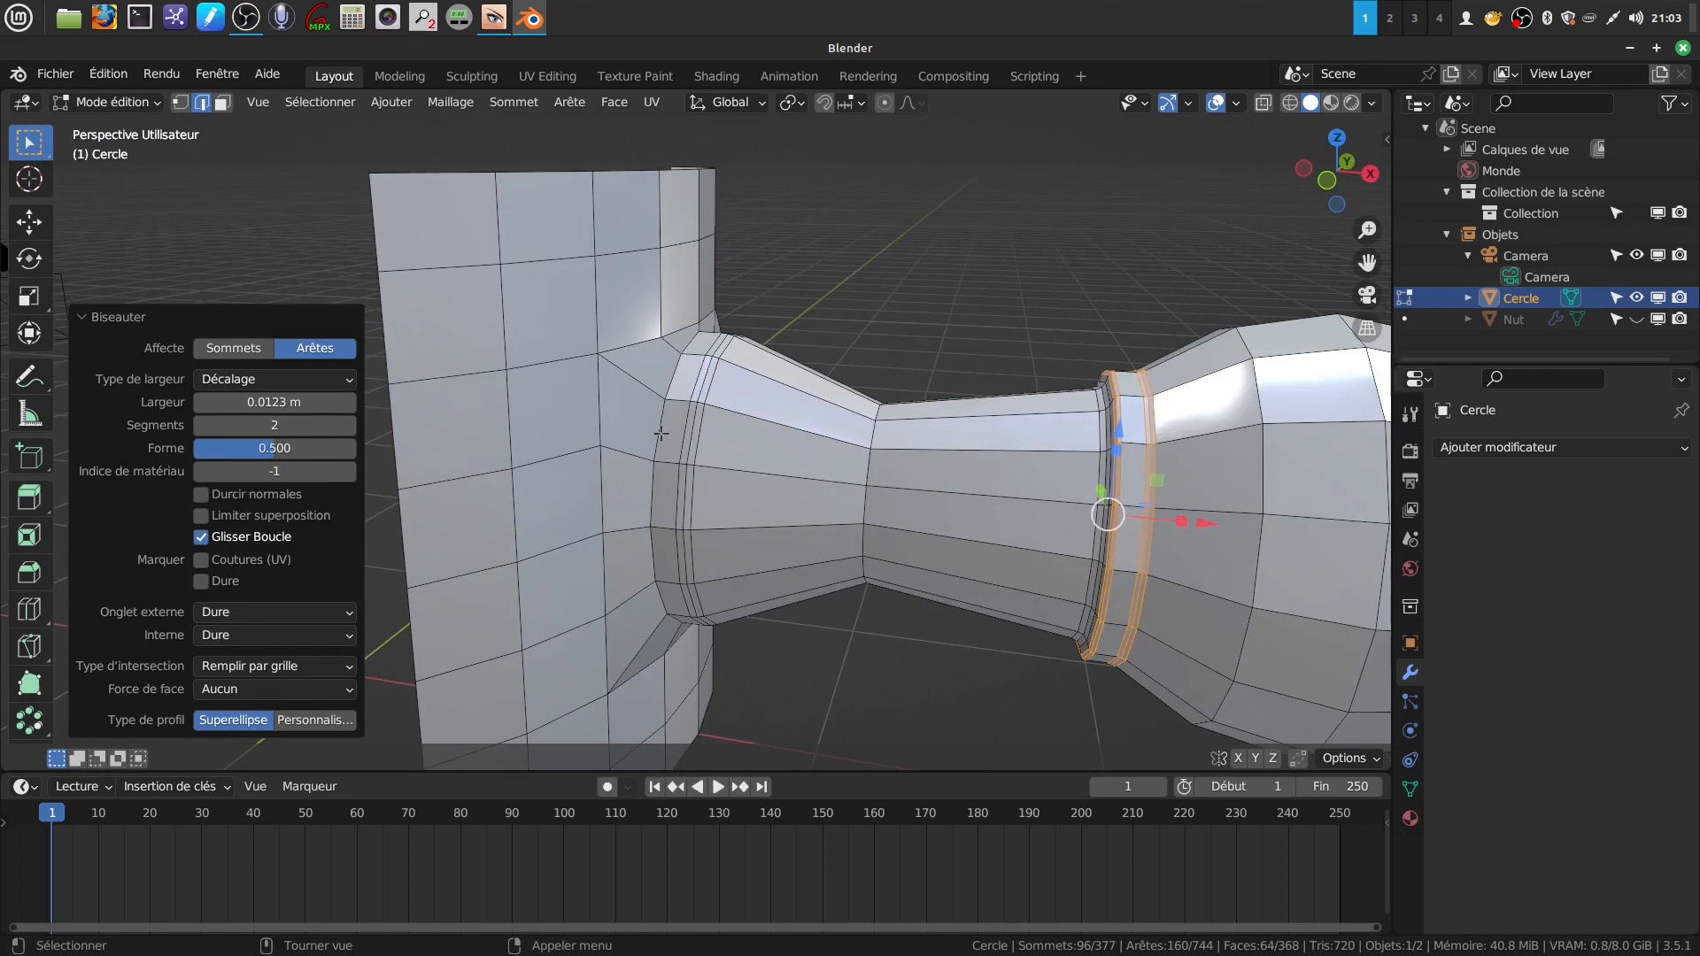
scroll(660, 433, down, 5)
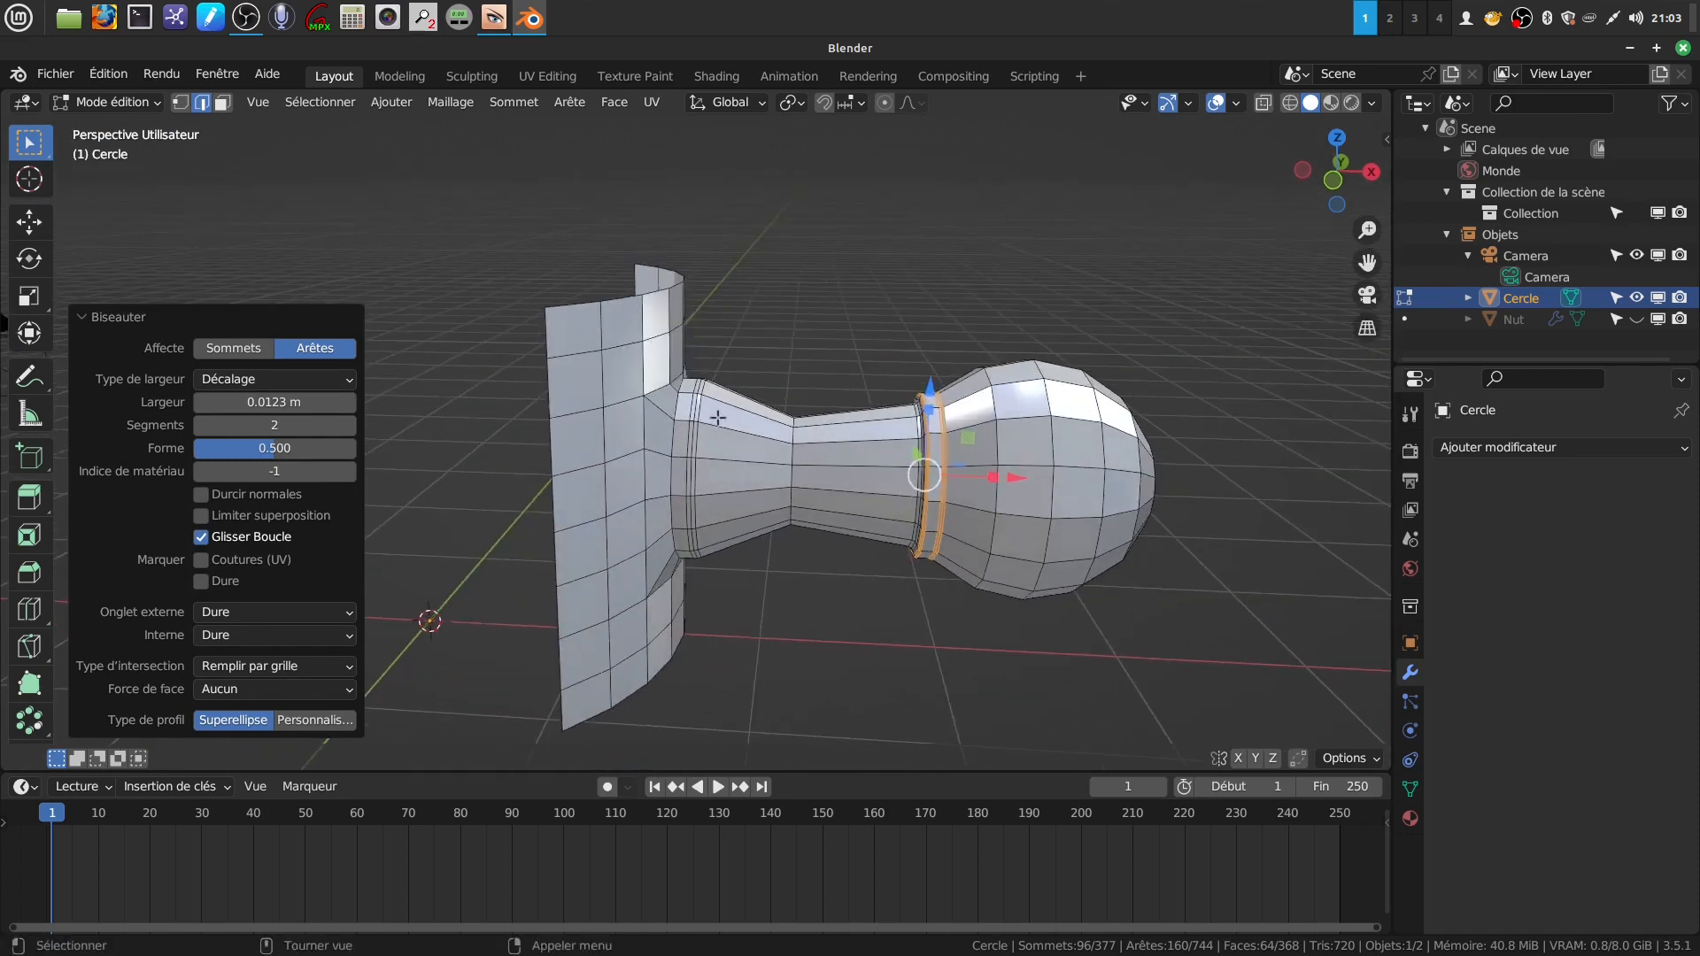
key(Tab)
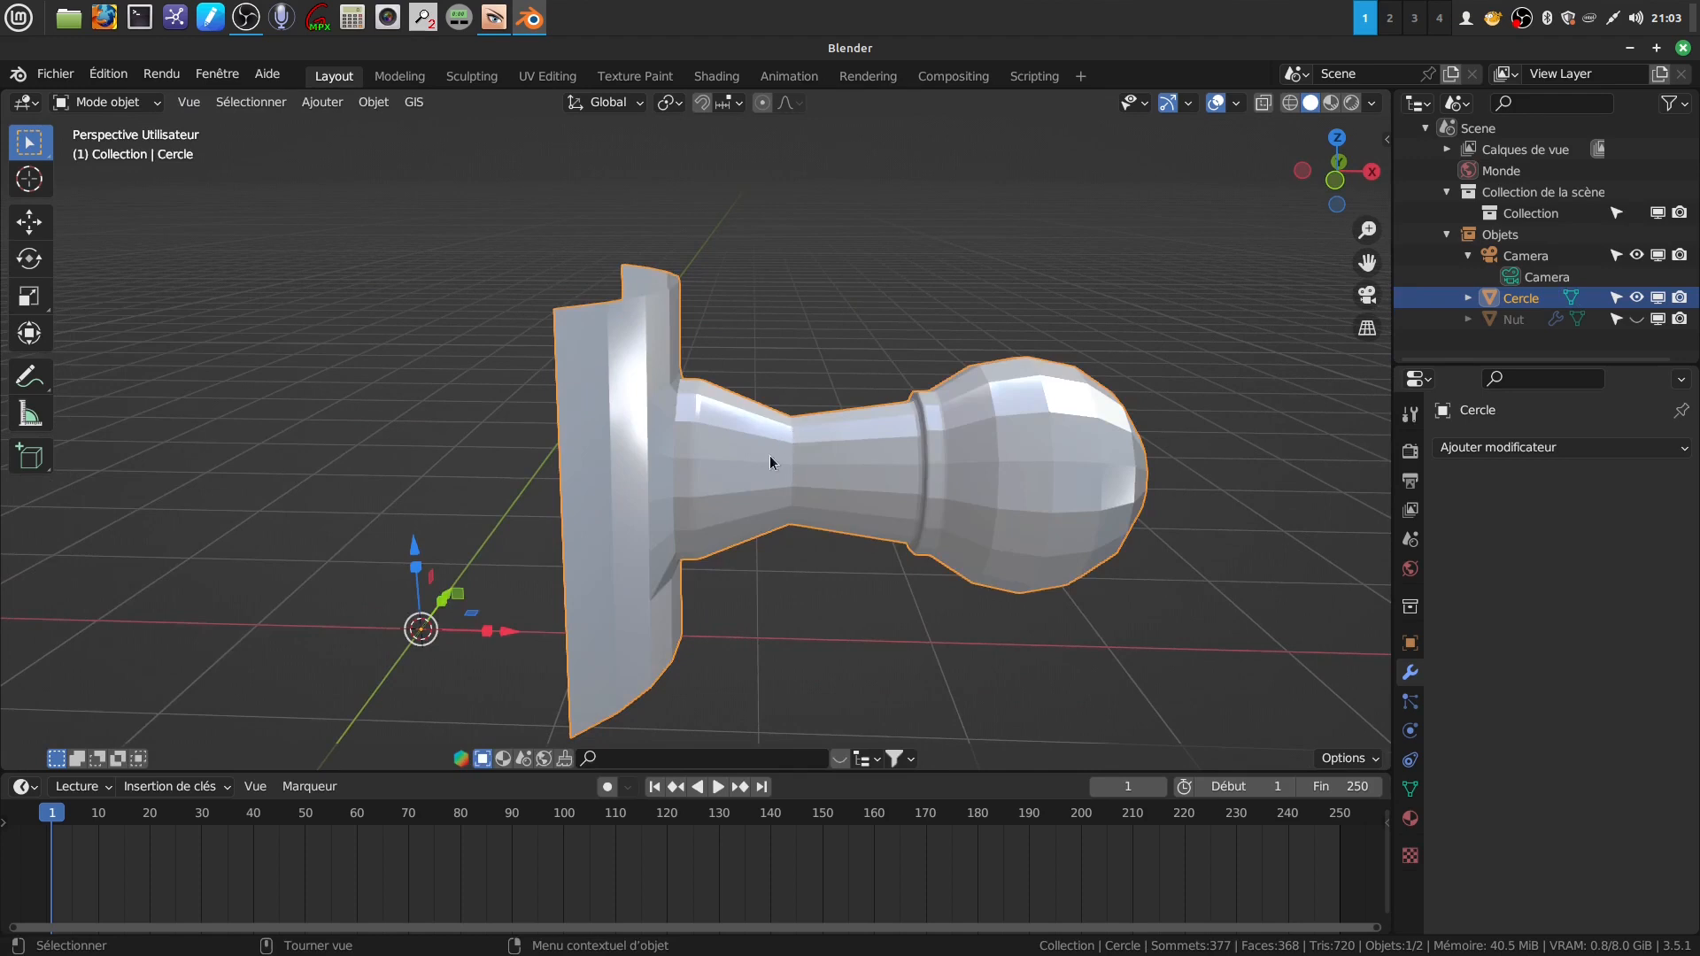
- Spin the whole mesh 360° around the Z axis in 4 steps, using copies
scroll(595, 358, down, 3)
middle_drag(698, 411, 779, 505)
key(Tab)
key(a)
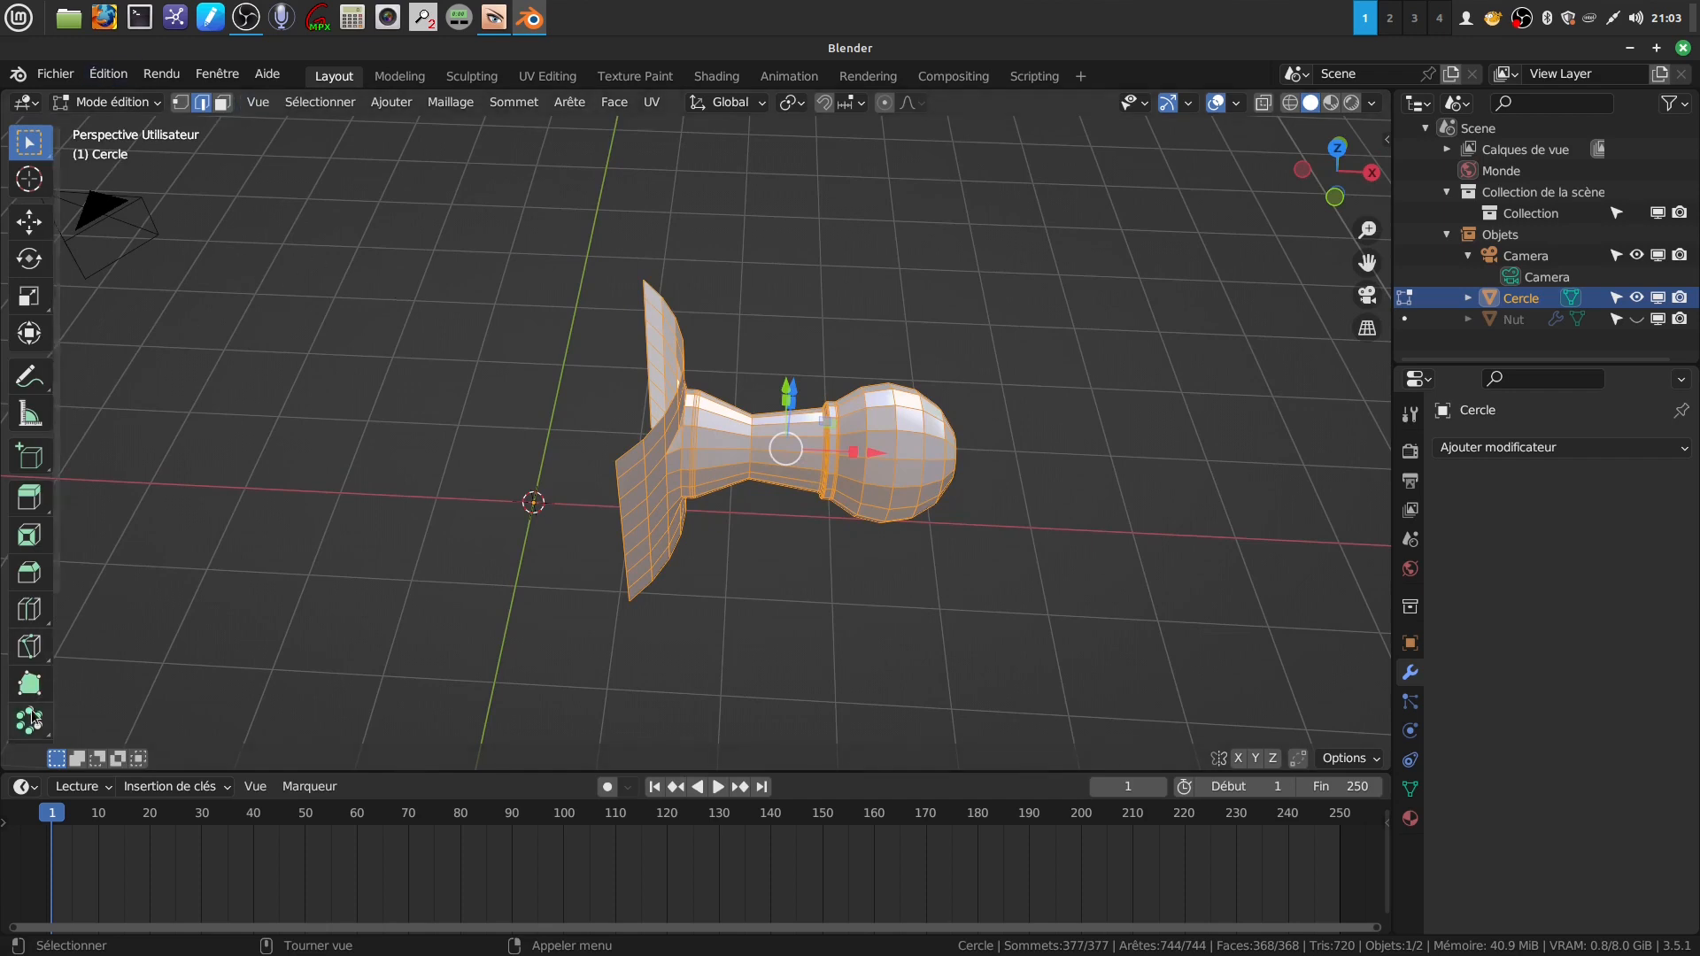
drag(29, 721, 109, 724)
click(129, 733)
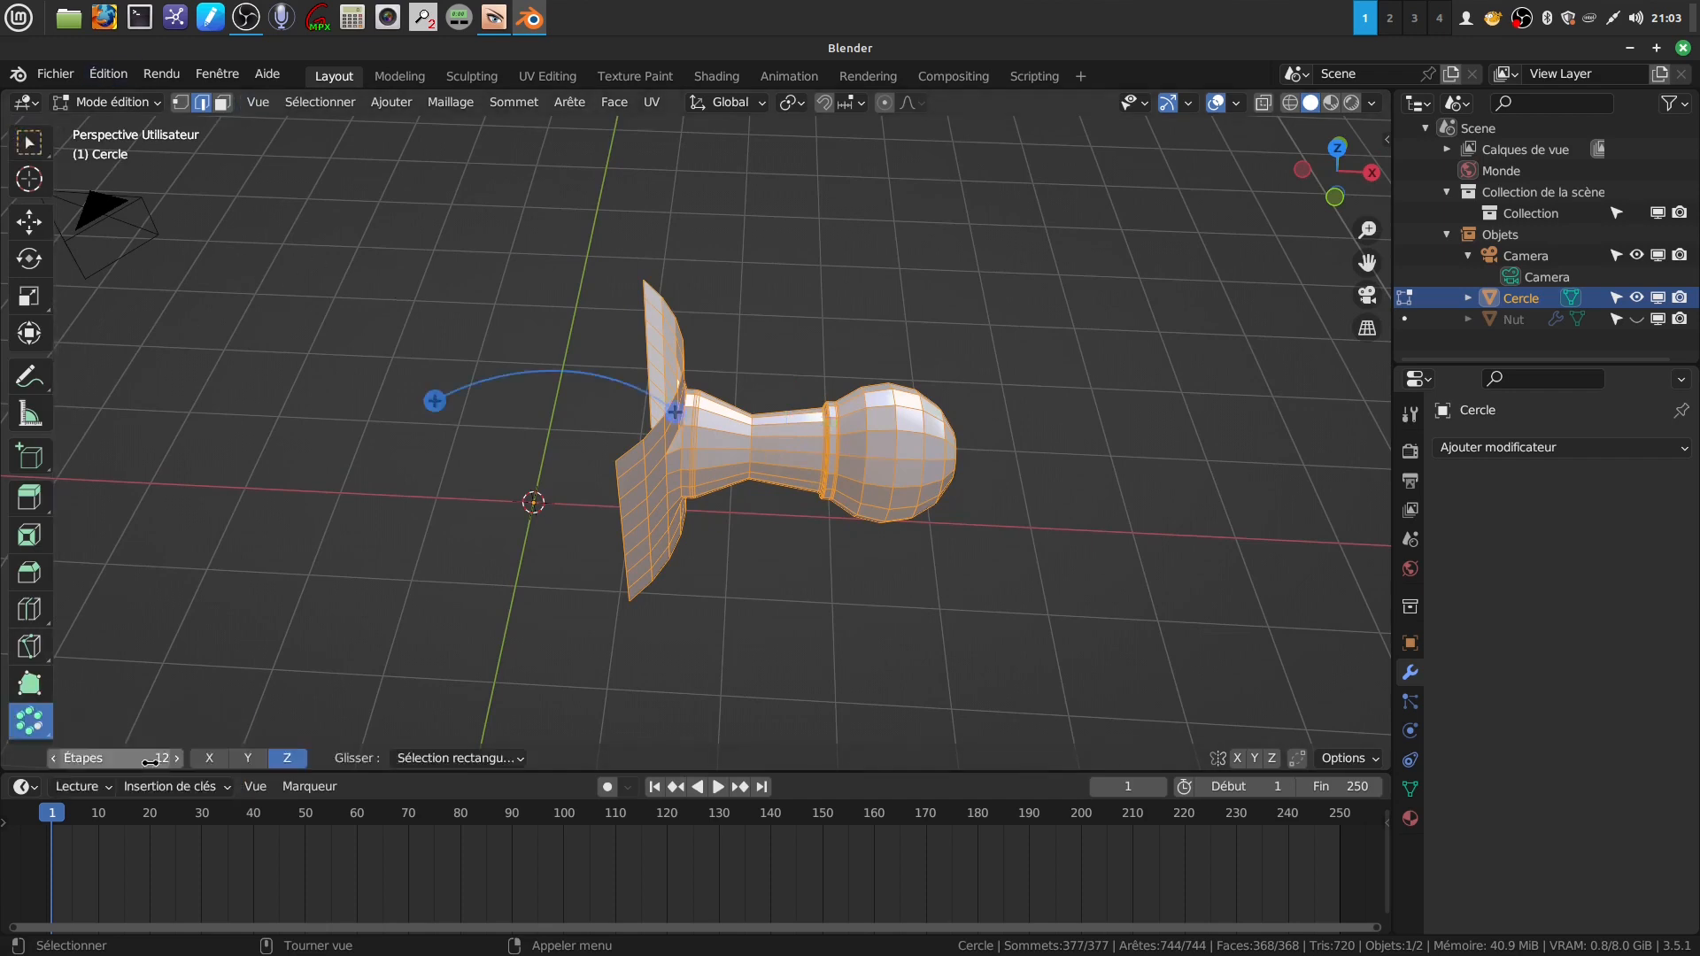
drag(433, 394, 434, 394)
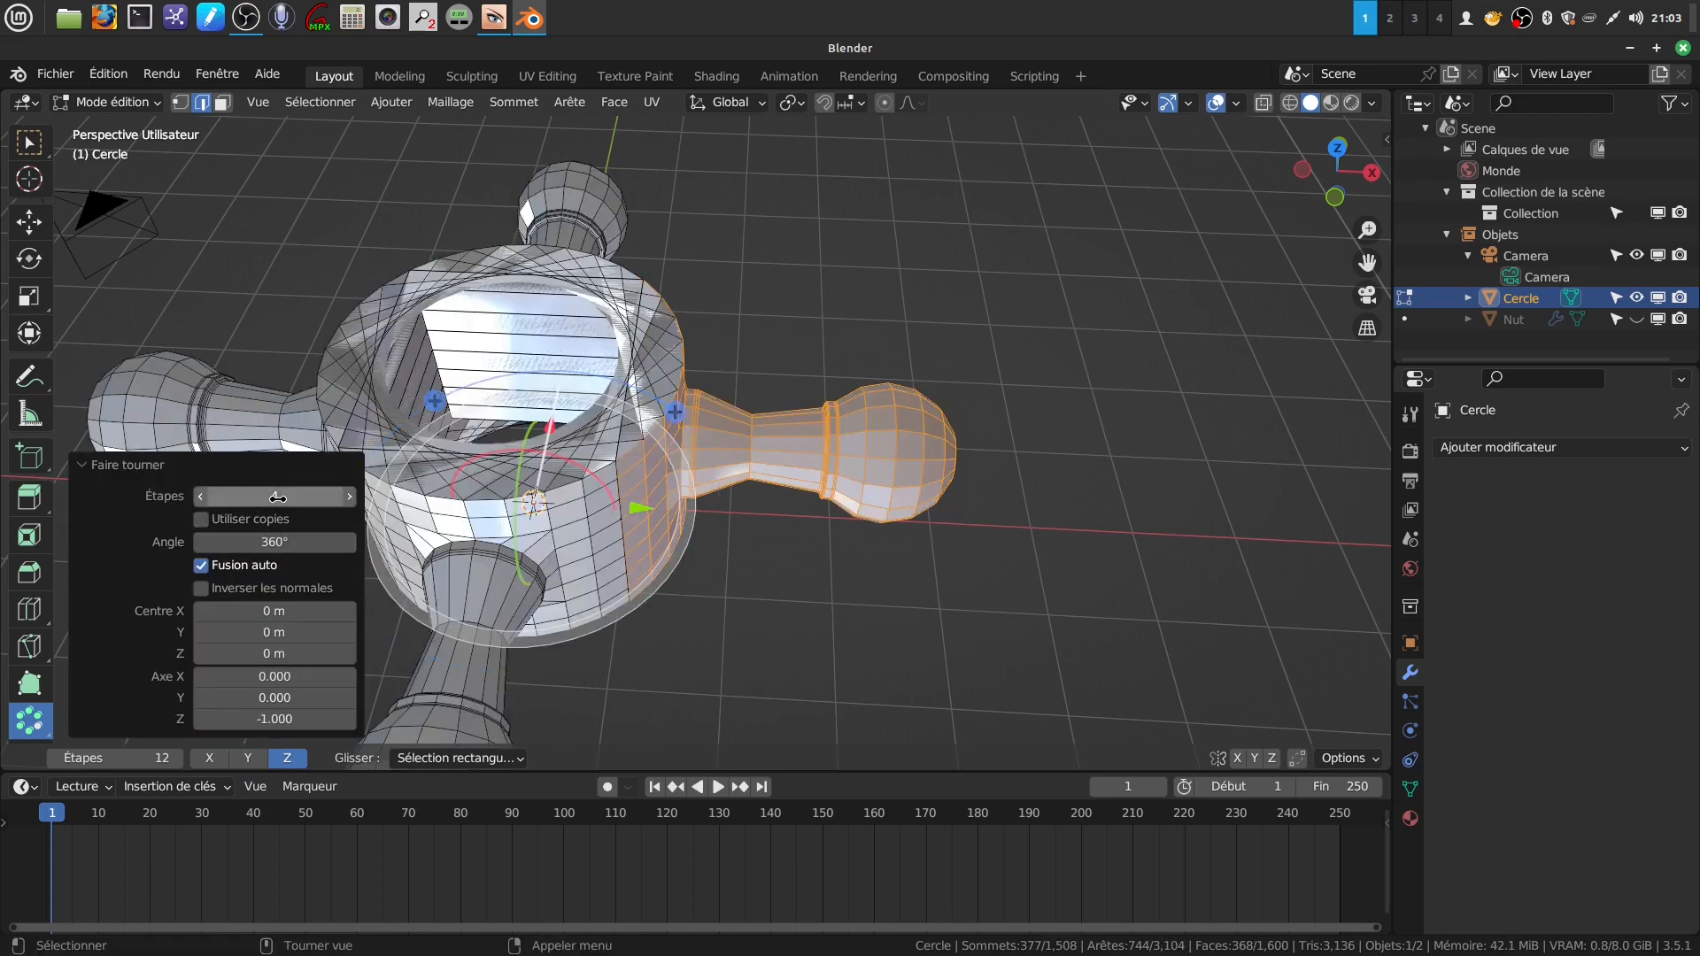
click(202, 519)
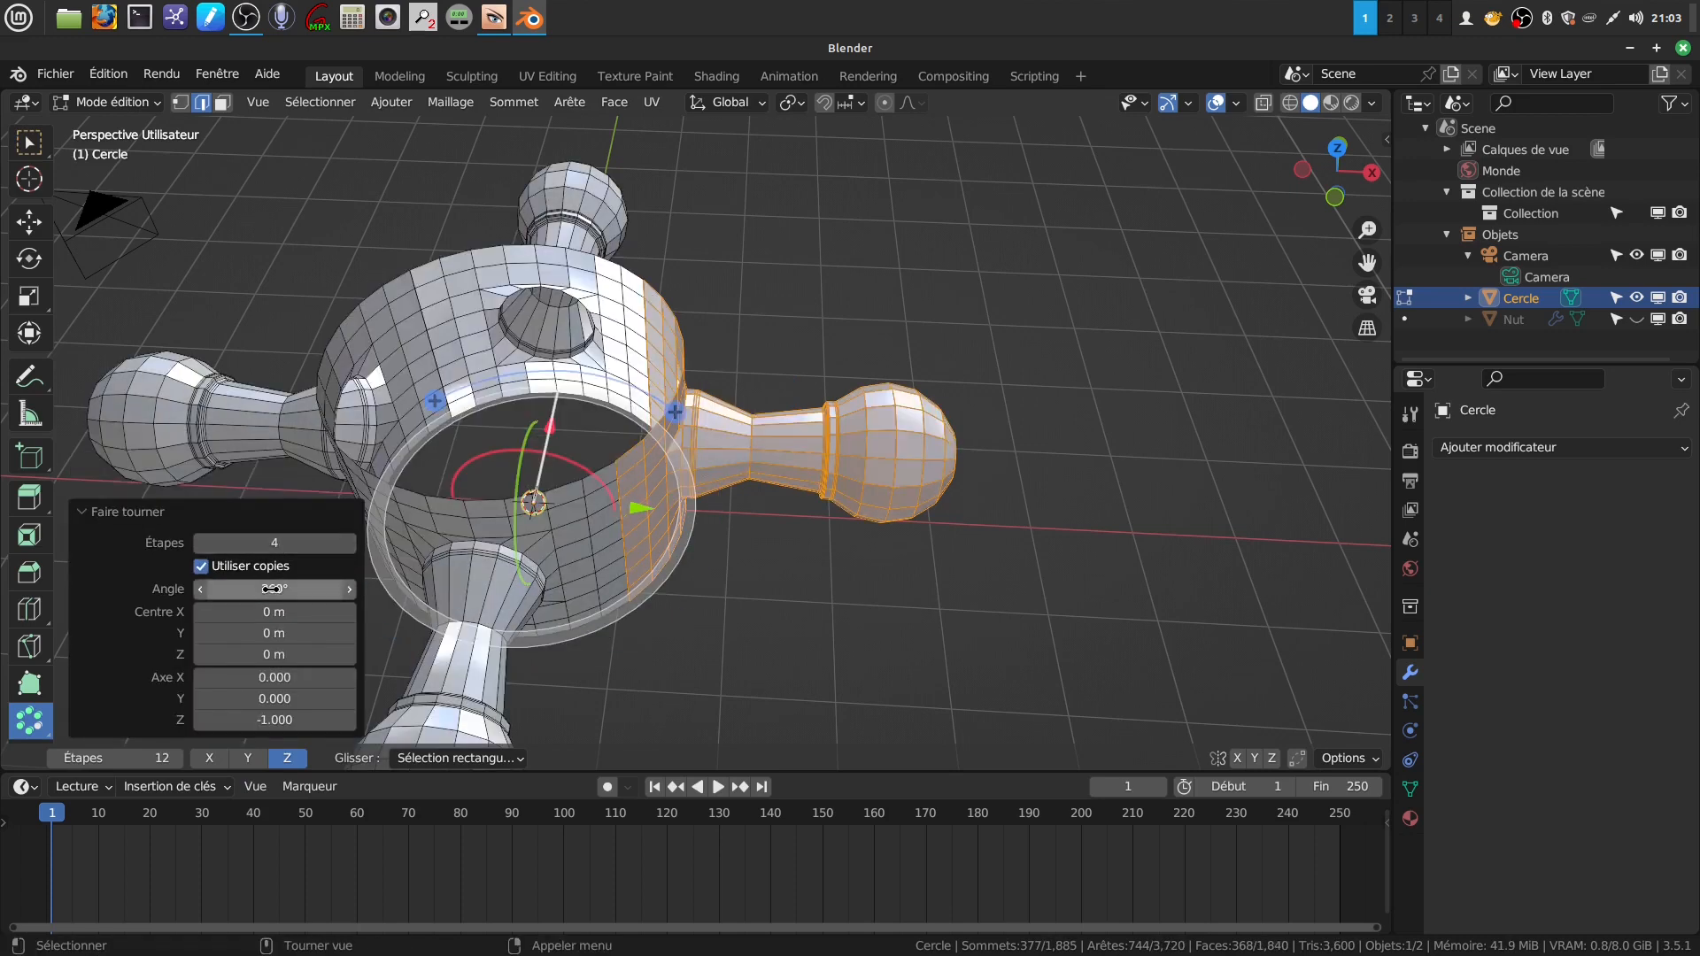
- Merge the duplicate vertices of the whole four-armed mesh by distance and return to Object Mode
middle_drag(718, 496, 687, 456)
key(alt+a)
key(a)
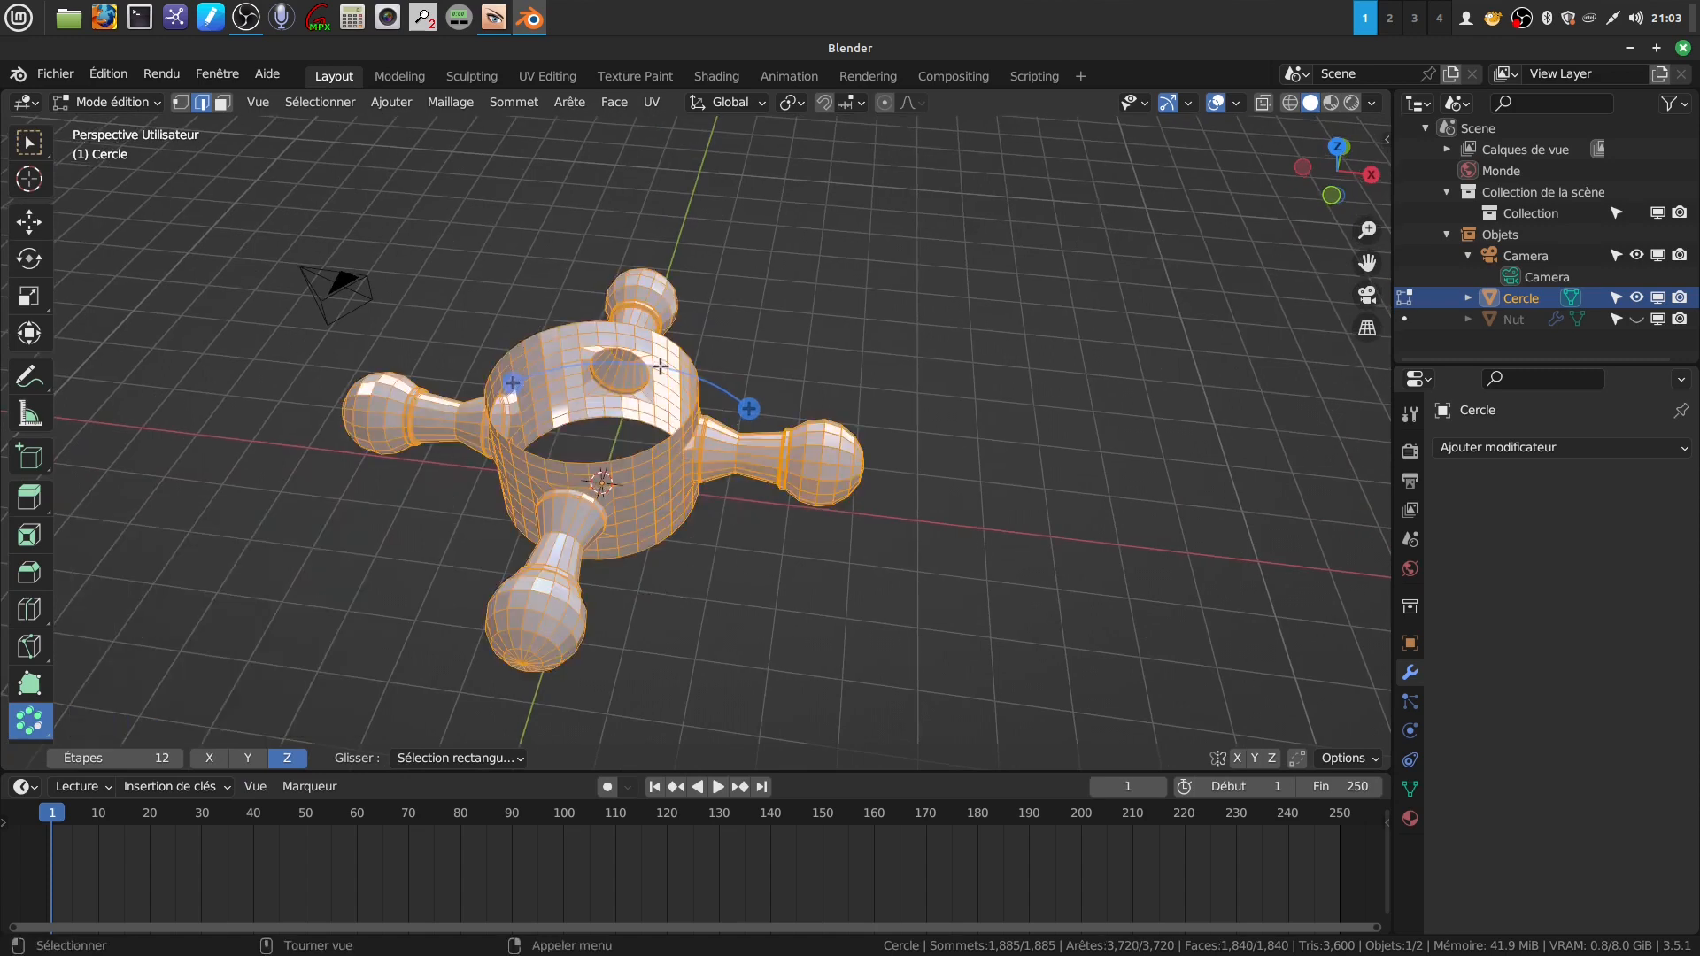
click(28, 142)
click(467, 102)
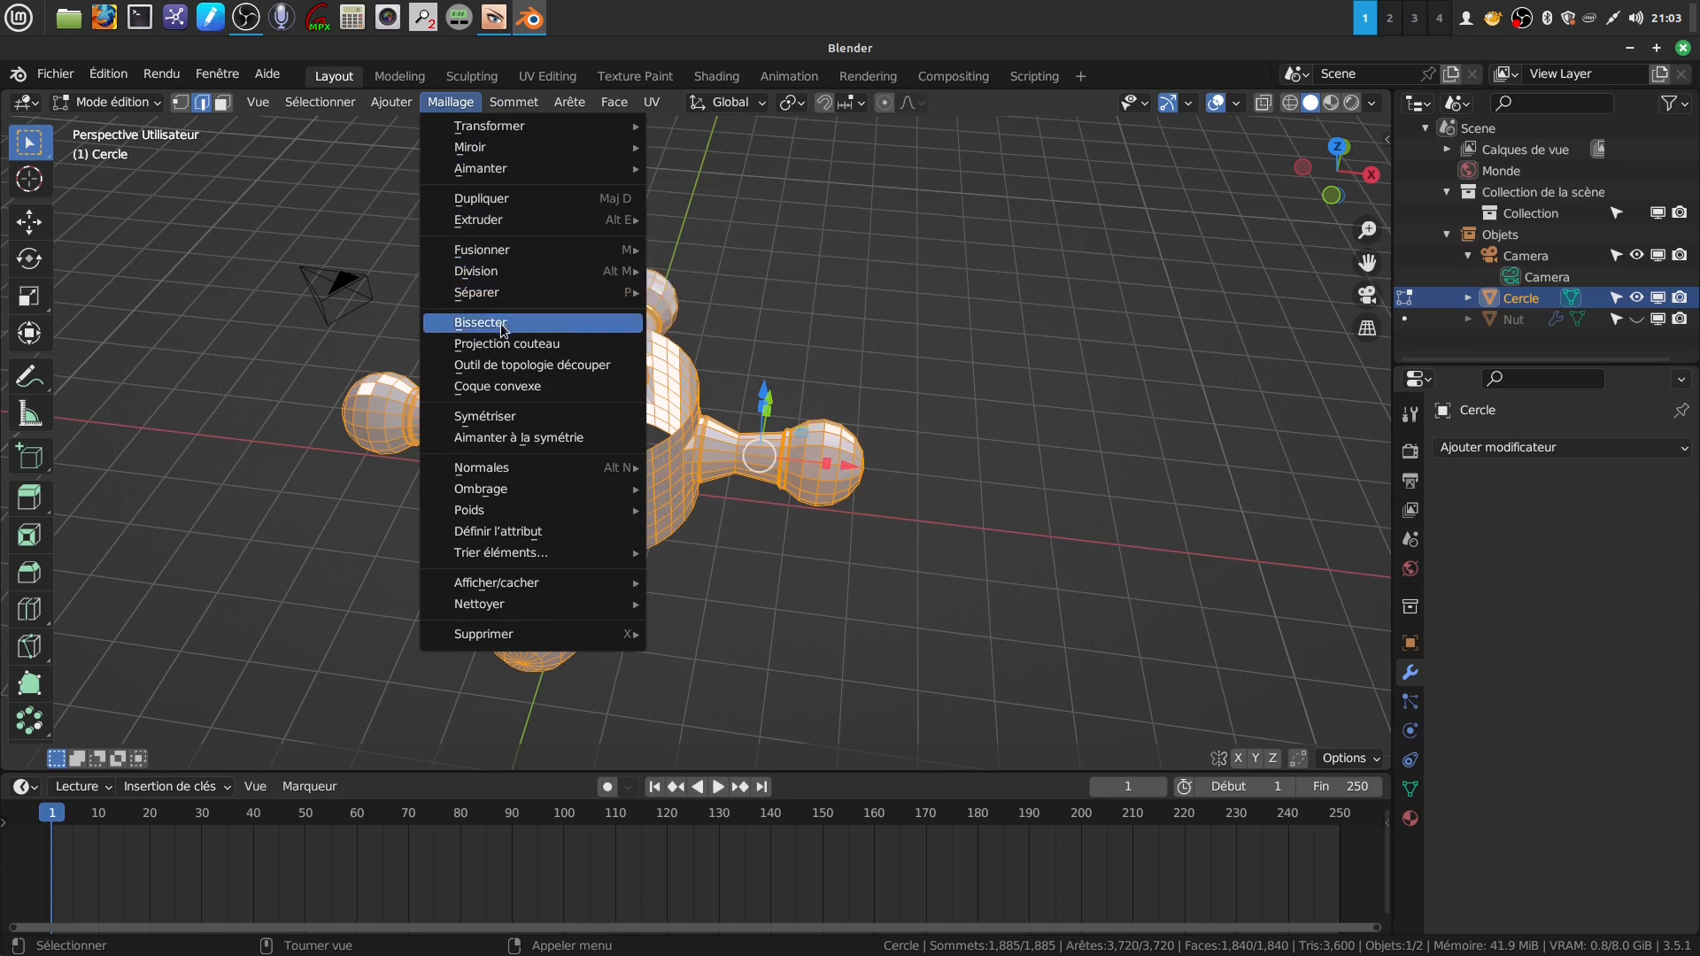
mouse_move(614, 608)
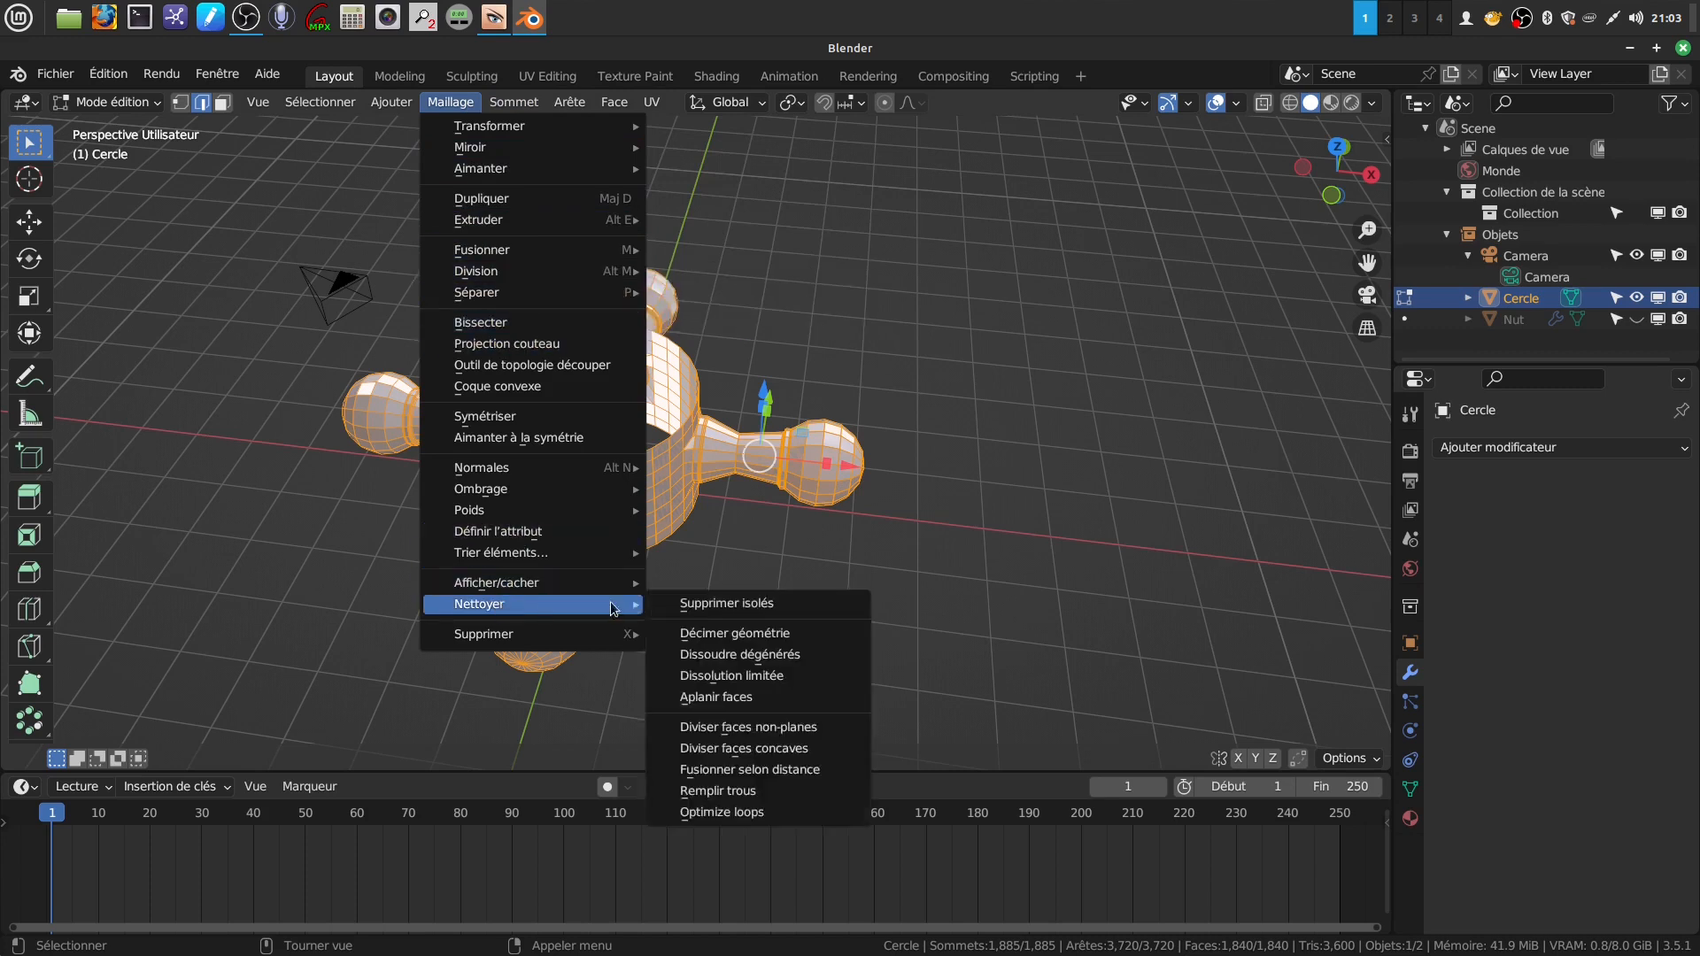
click(771, 770)
scroll(820, 485, up, 5)
key(Tab)
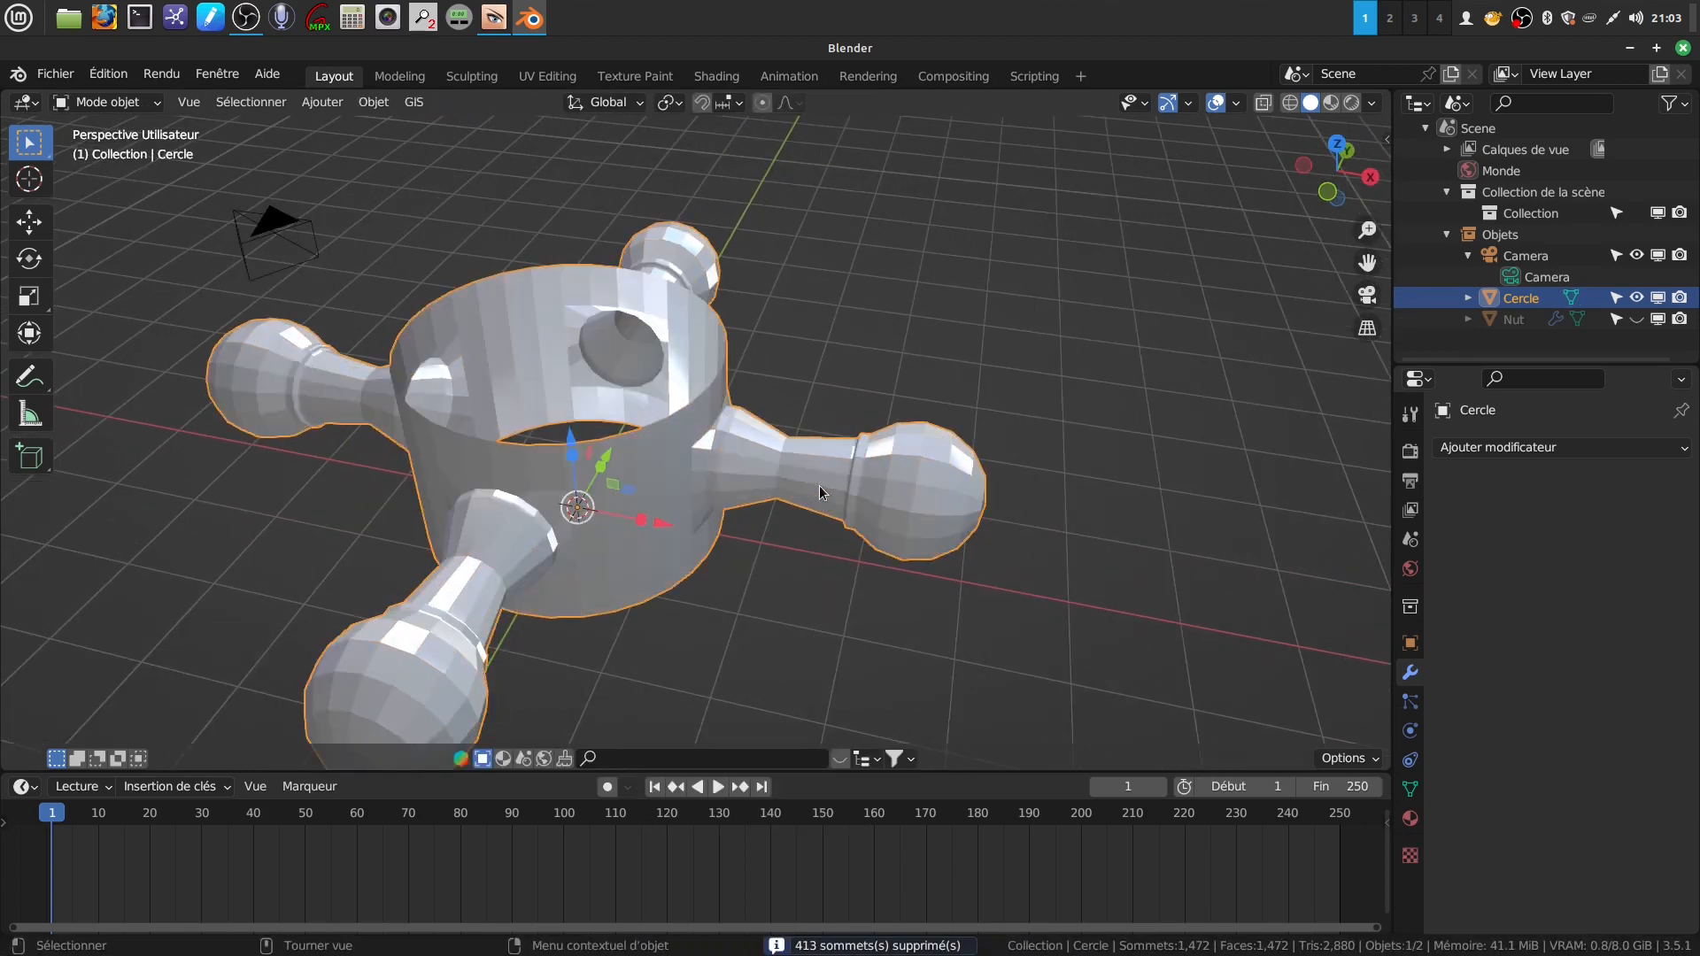
- Add a Subdivision Surface modifier with viewport level 2 and shade the object smooth
click(1523, 447)
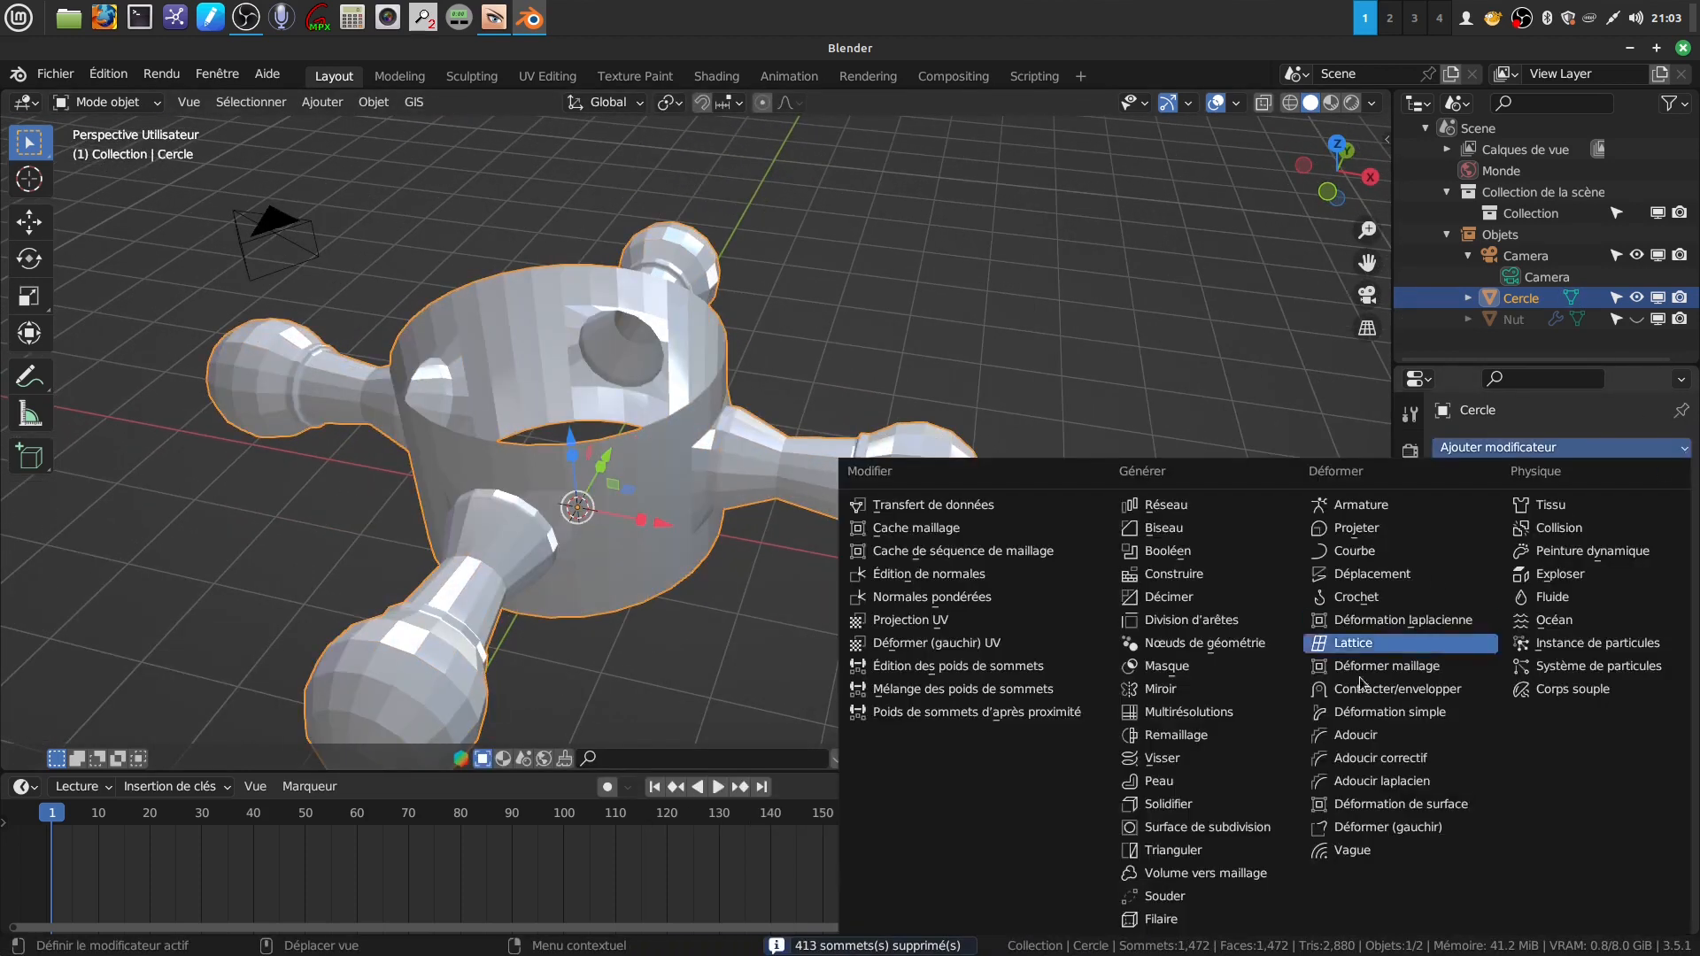
click(1258, 827)
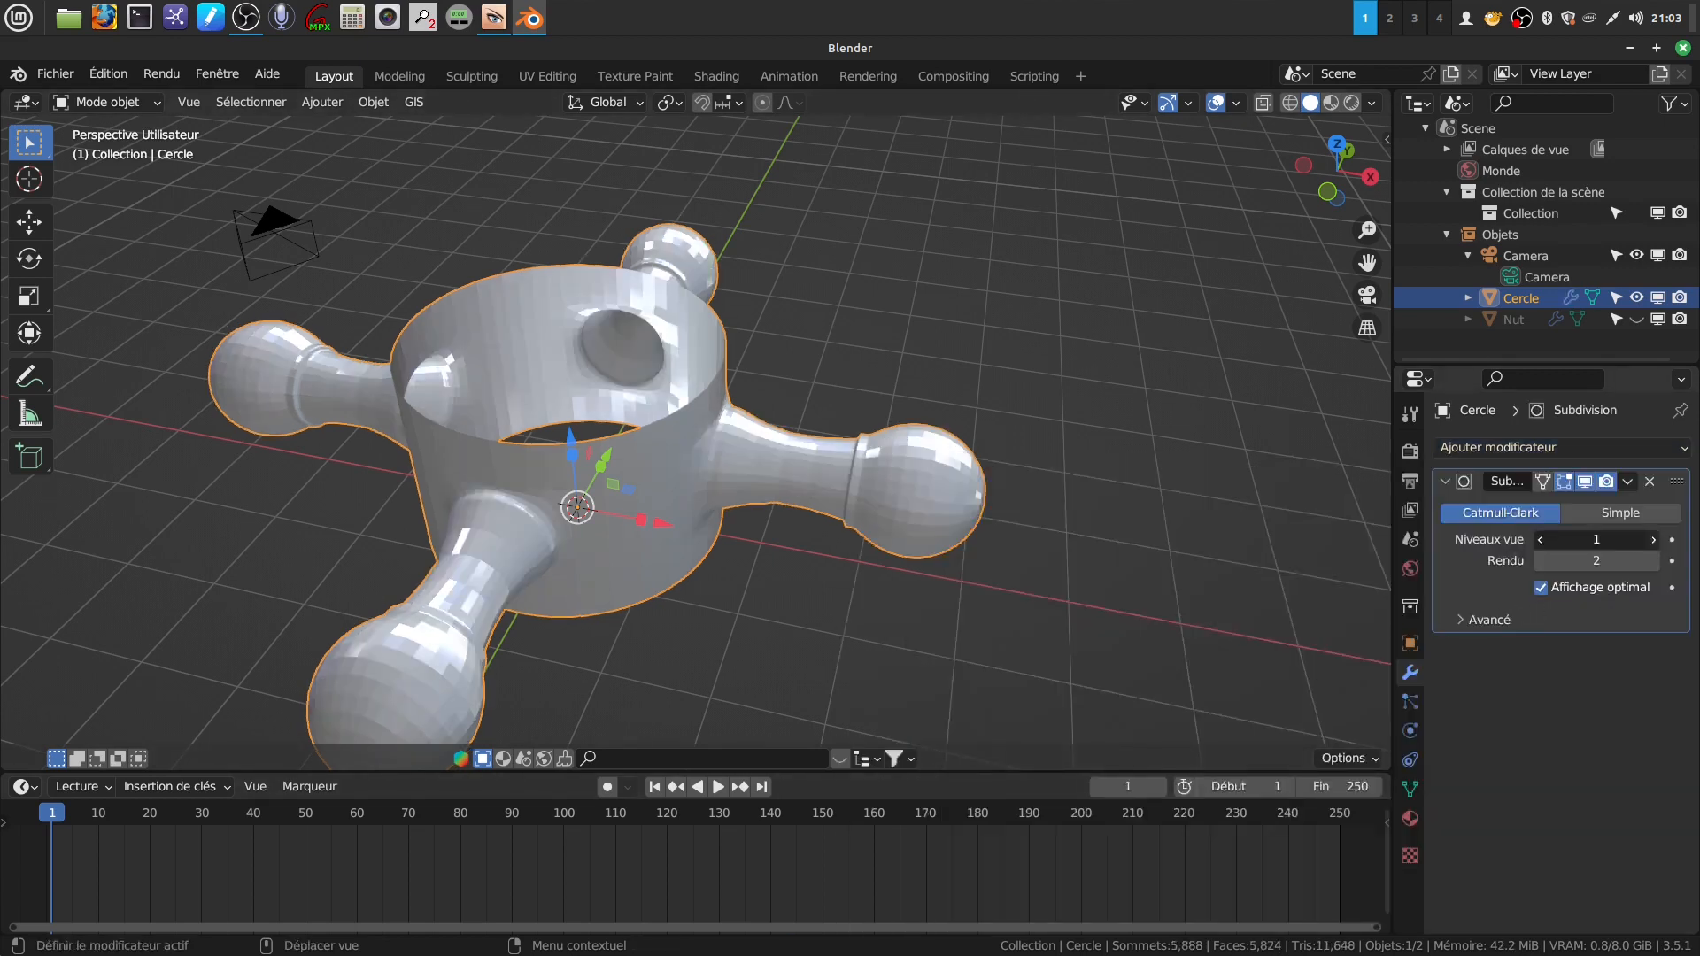
click(1654, 539)
right_click(947, 501)
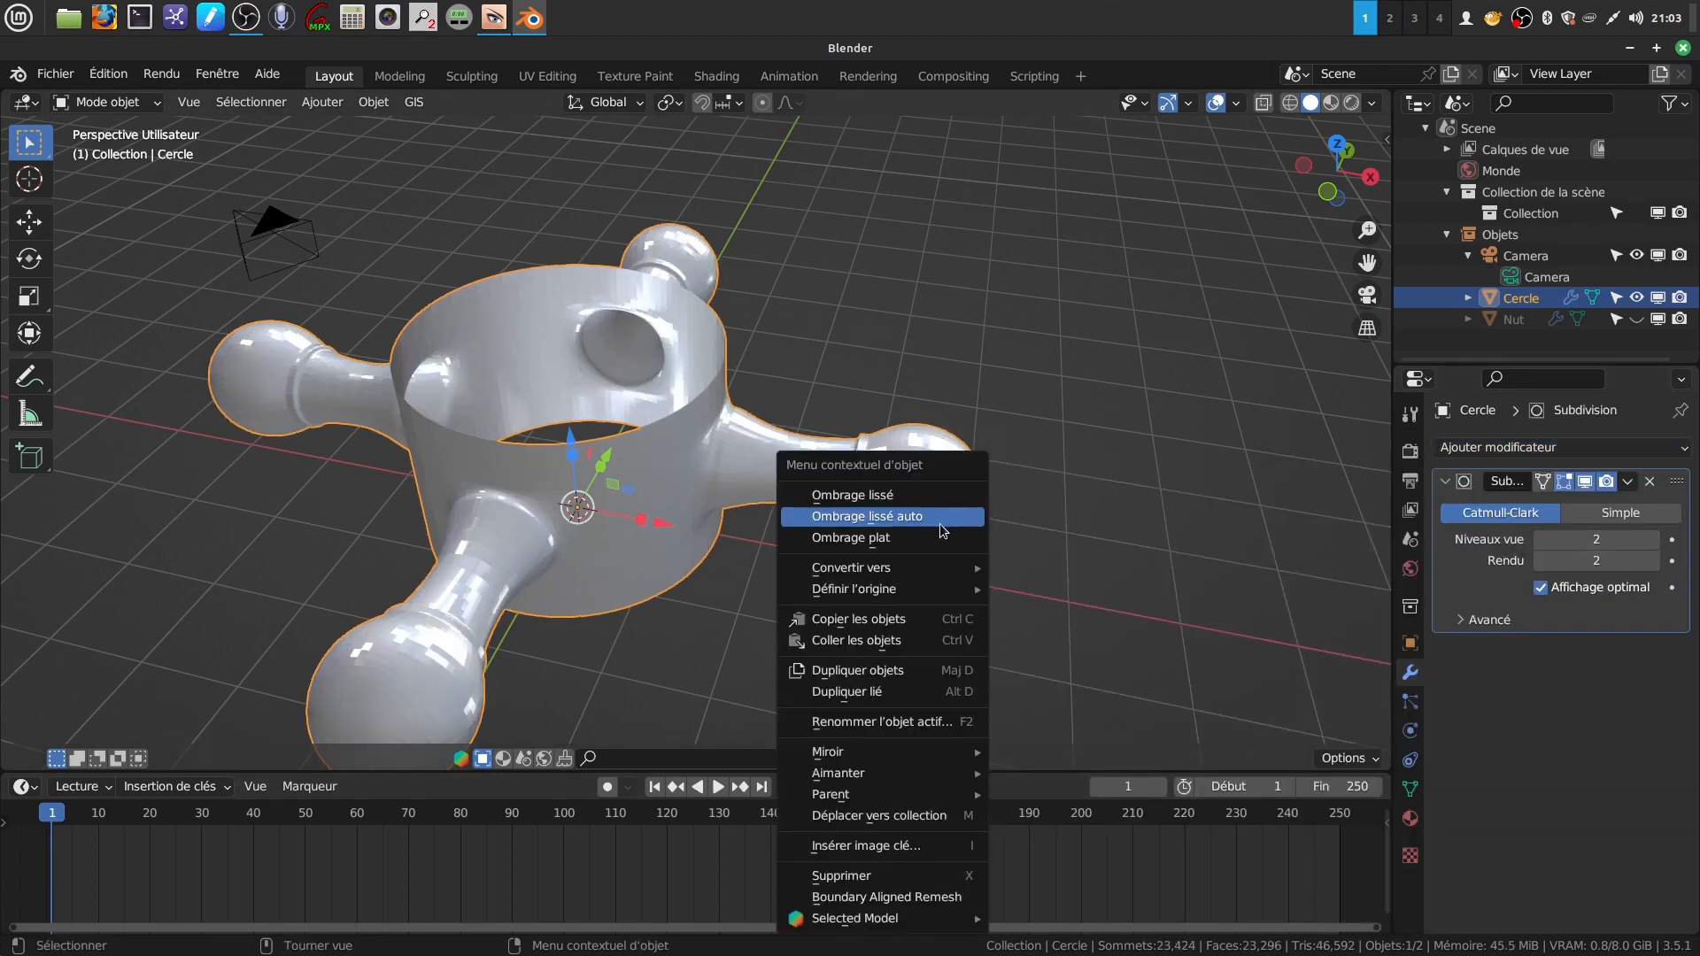
click(919, 492)
middle_drag(906, 475, 767, 455)
scroll(749, 466, up, 5)
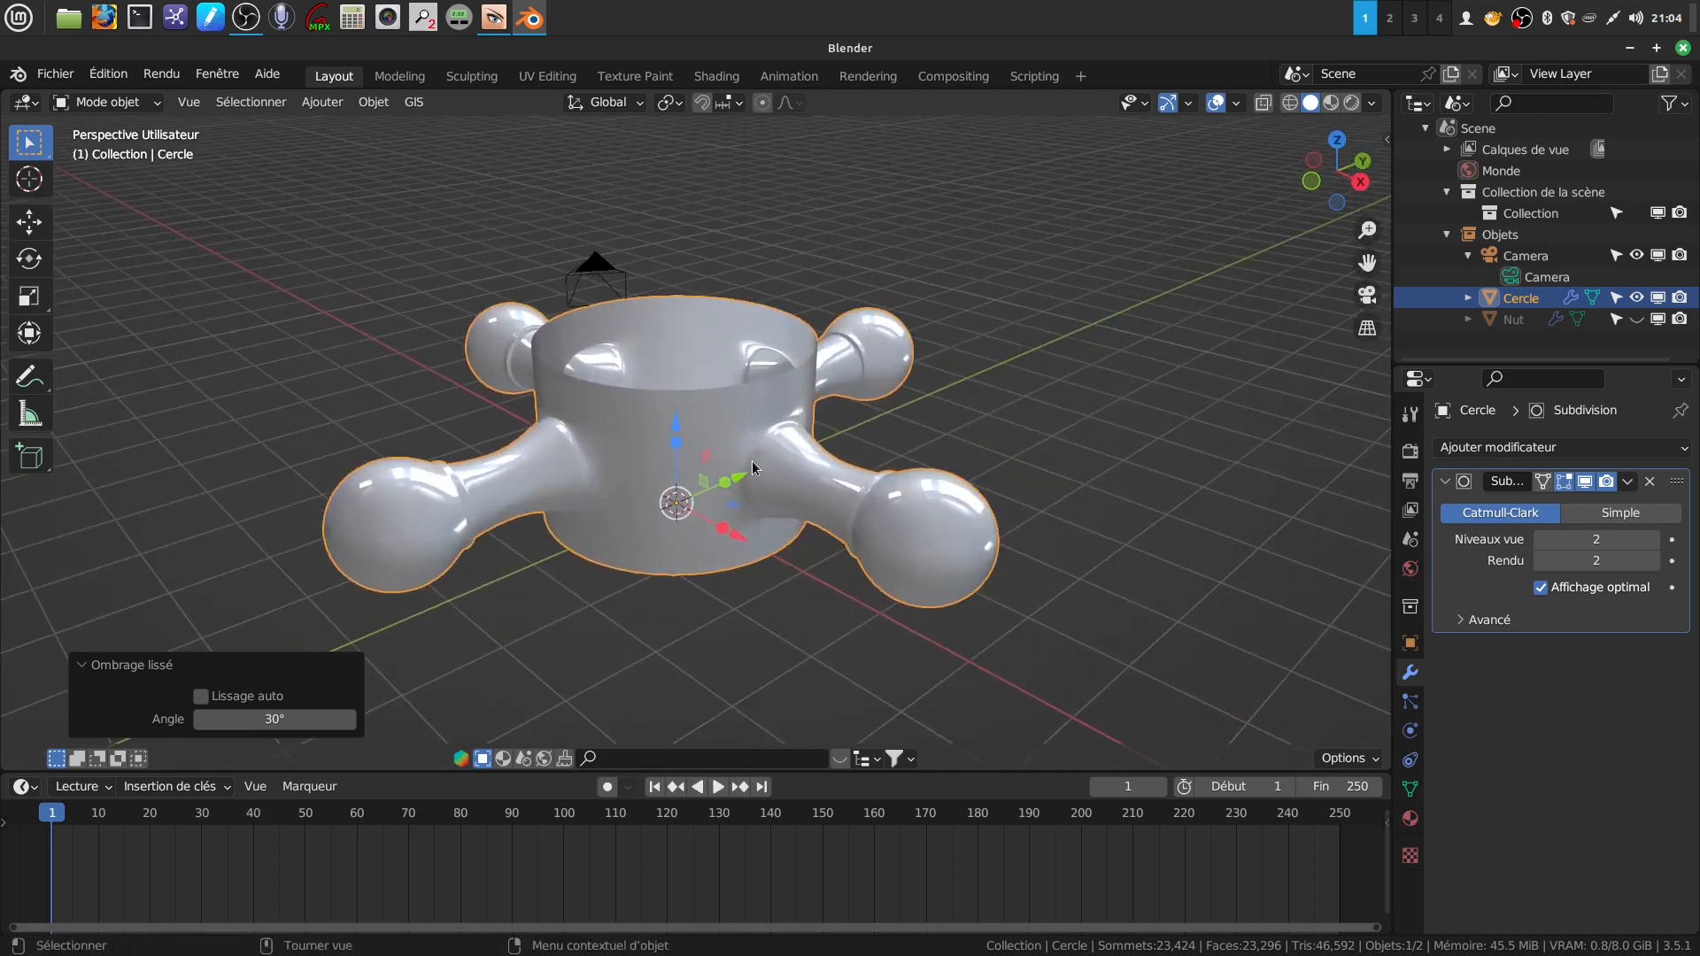
- Lower the ring's top edge loop about 0.164 m along Z and delete its vertices
key(Tab)
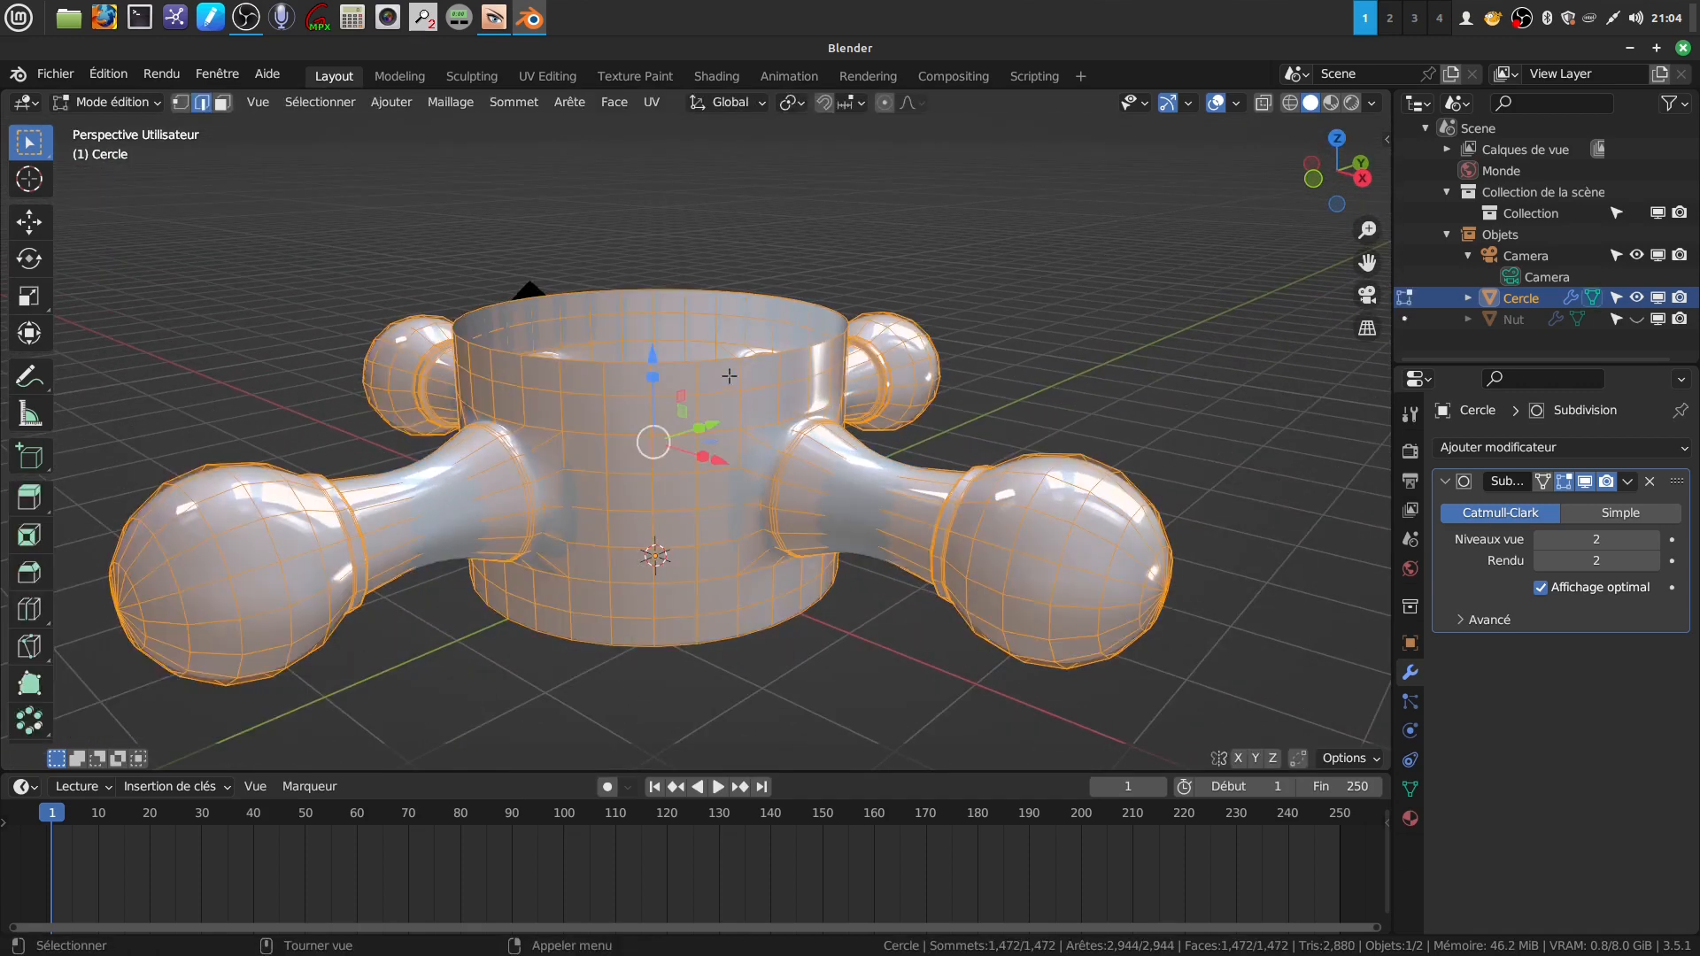
alt+click(728, 359)
middle_drag(728, 360, 705, 326)
key(g)
key(z)
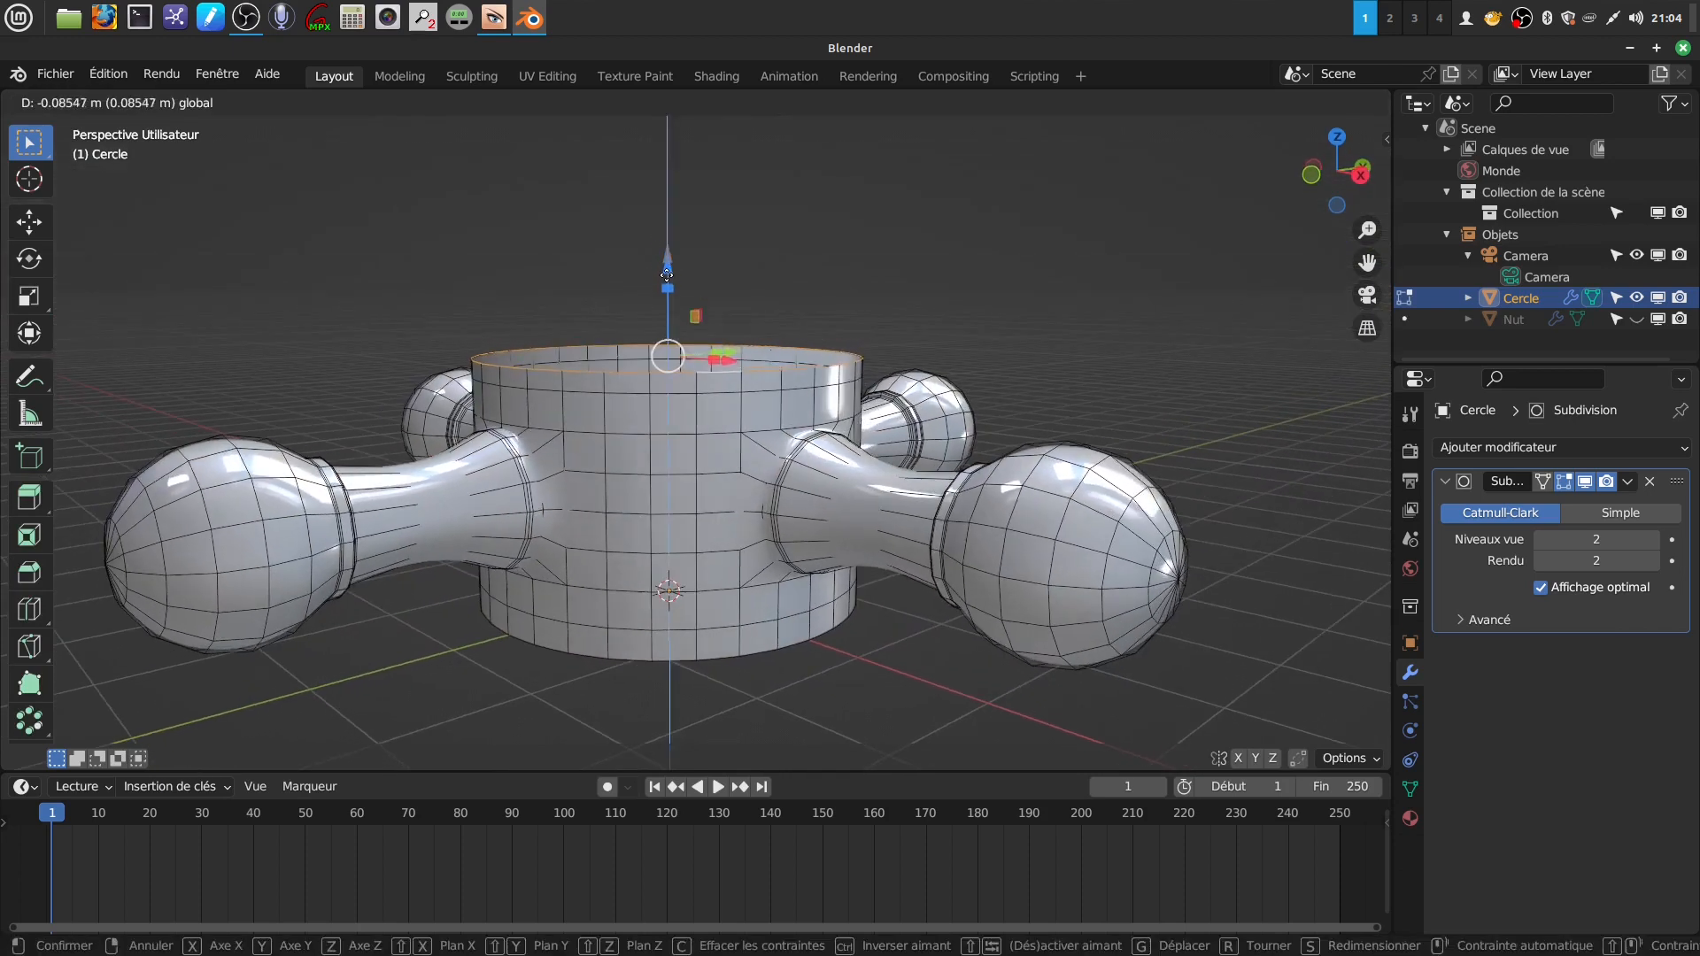
click(724, 281)
middle_drag(724, 282, 675, 295)
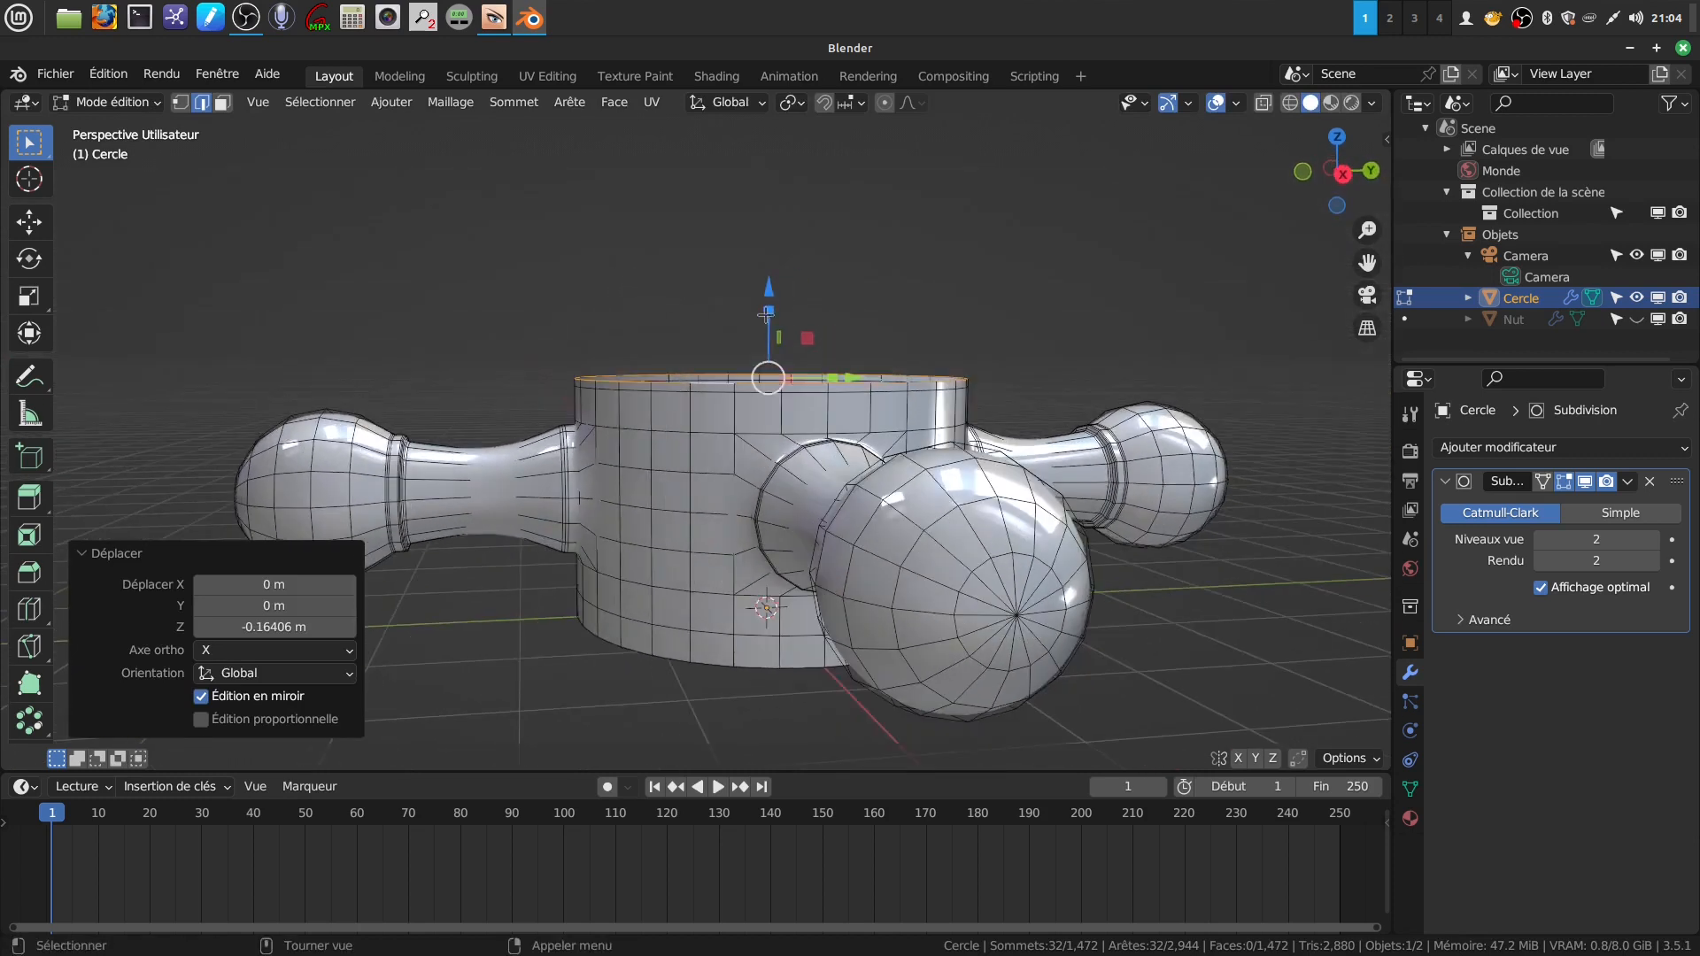
key(x)
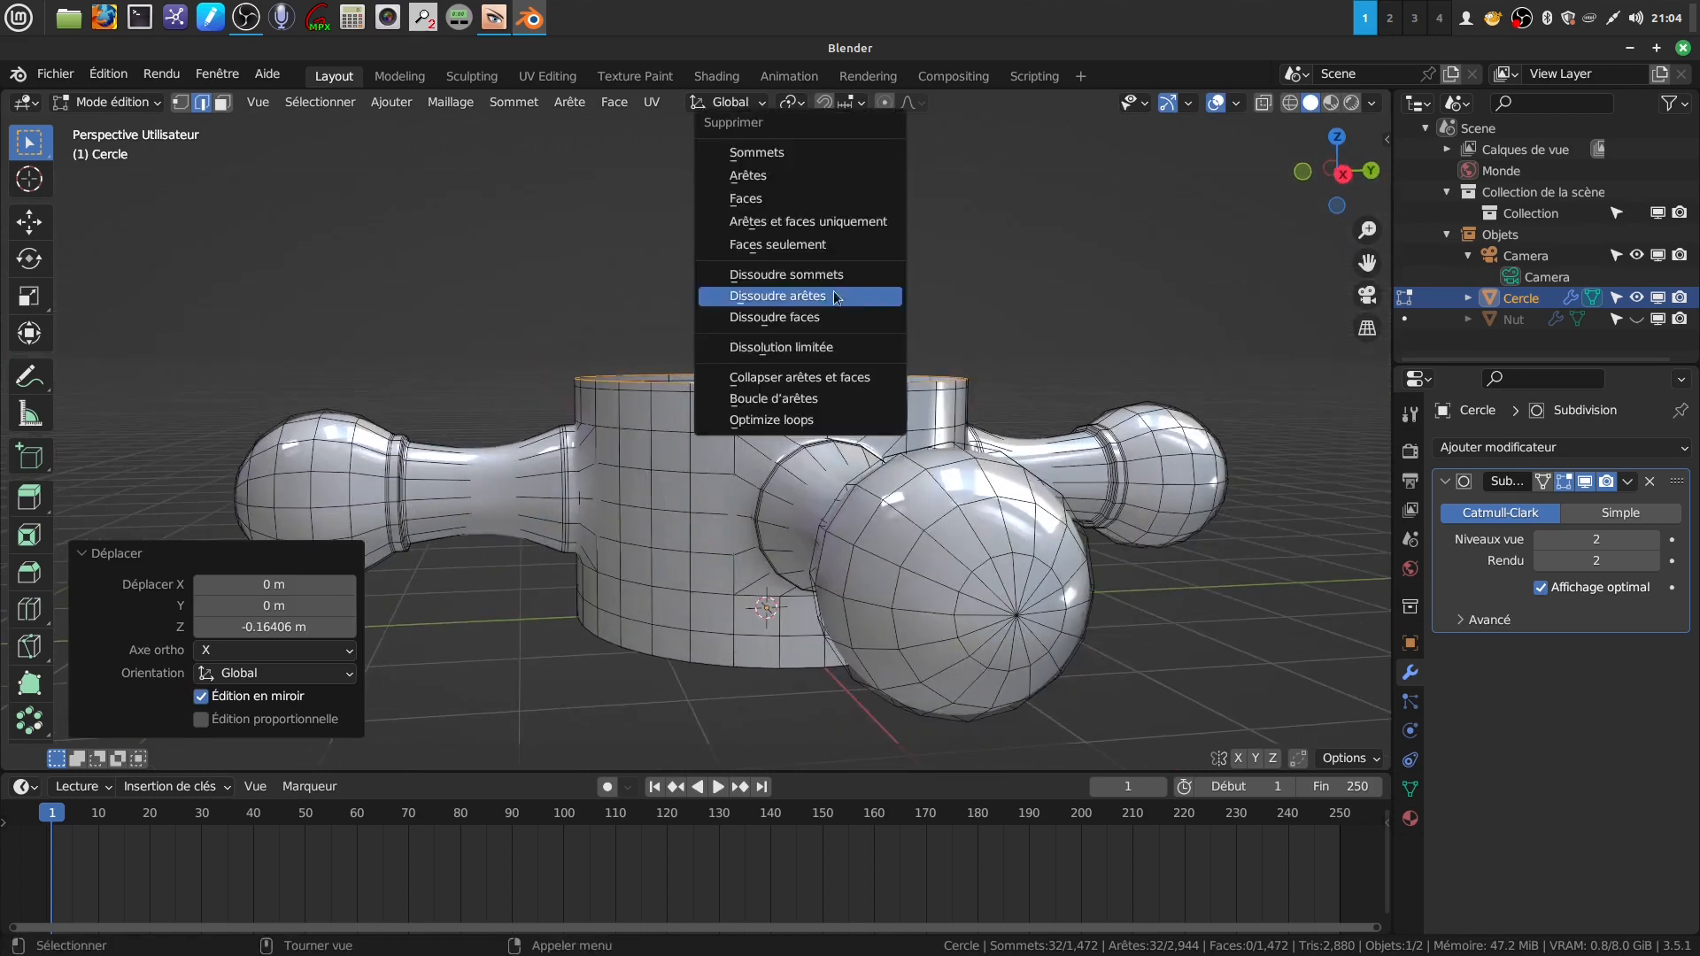
click(791, 148)
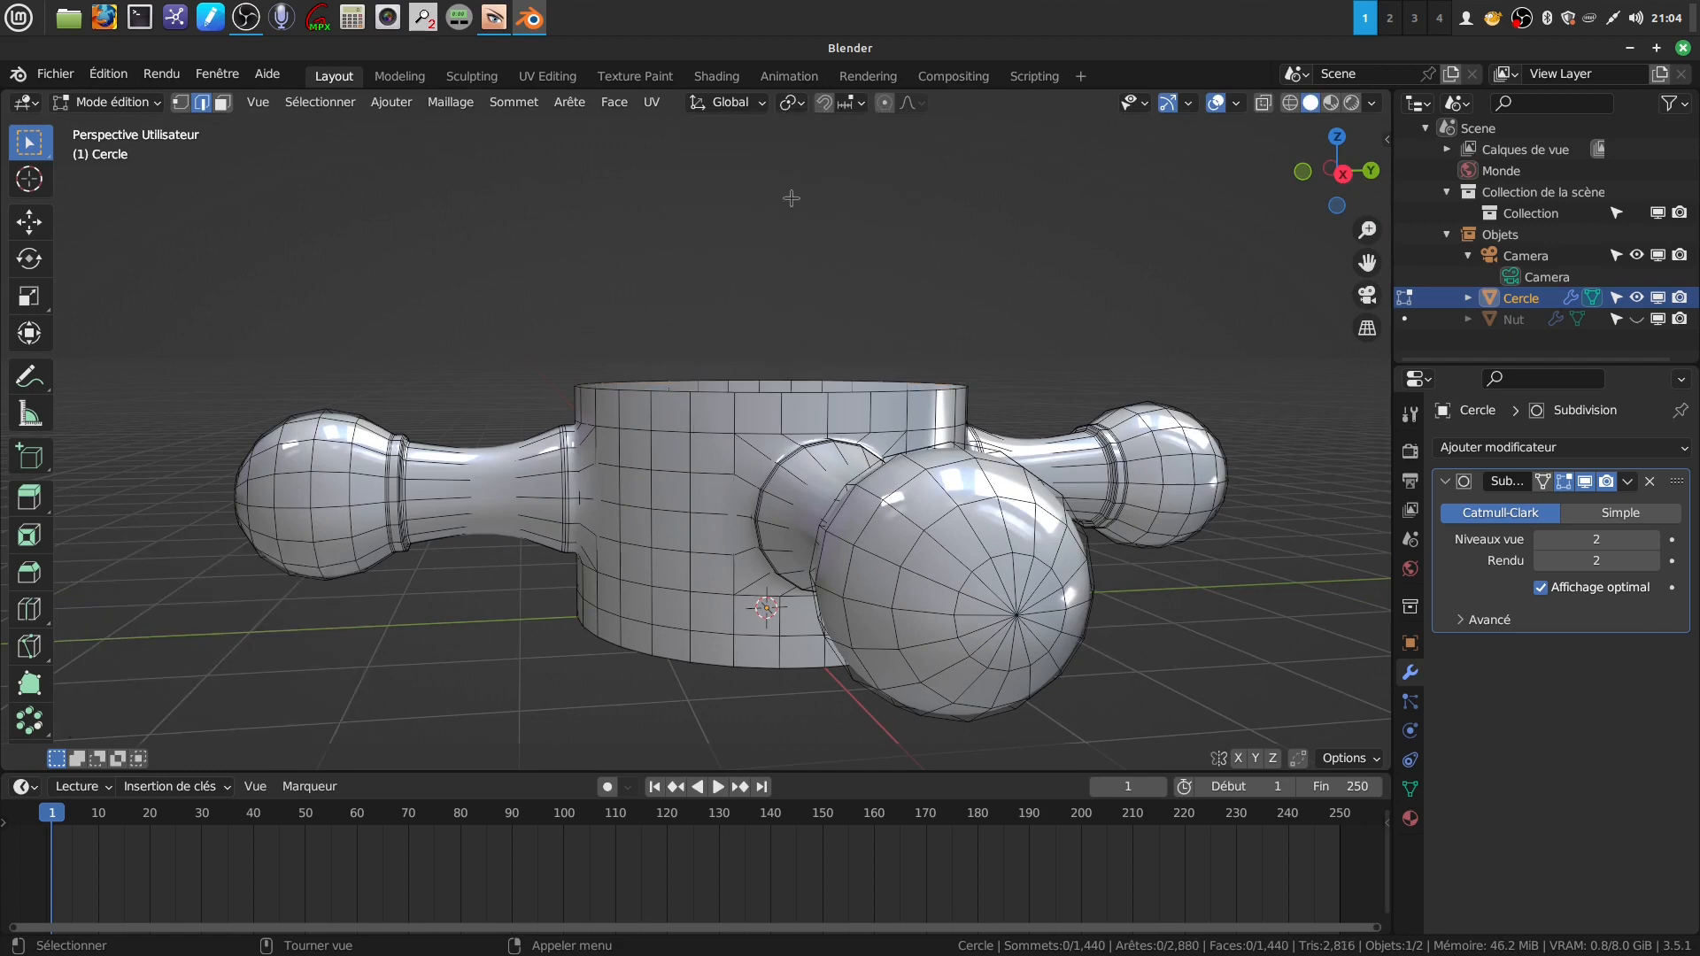
- Lower the ring's top edge loop about 0.121 m along Z and extrude it inward, scaled to about 0.831
alt+click(889, 392)
drag(765, 299, 767, 313)
key(e)
key(s)
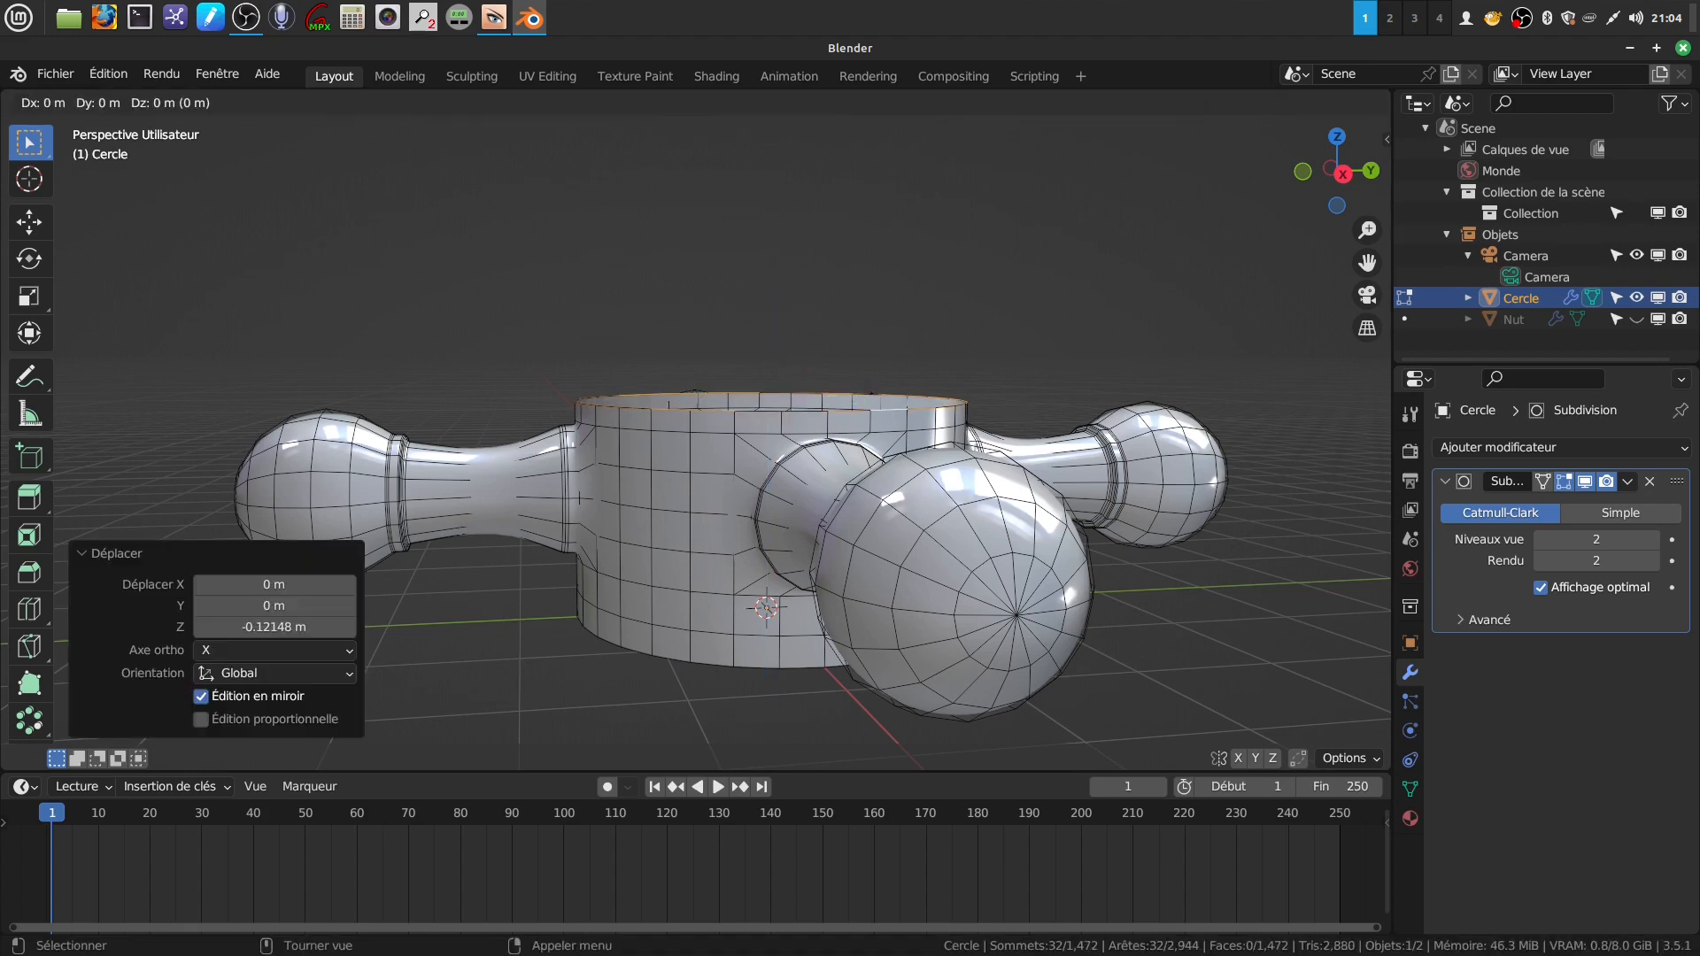
click(981, 413)
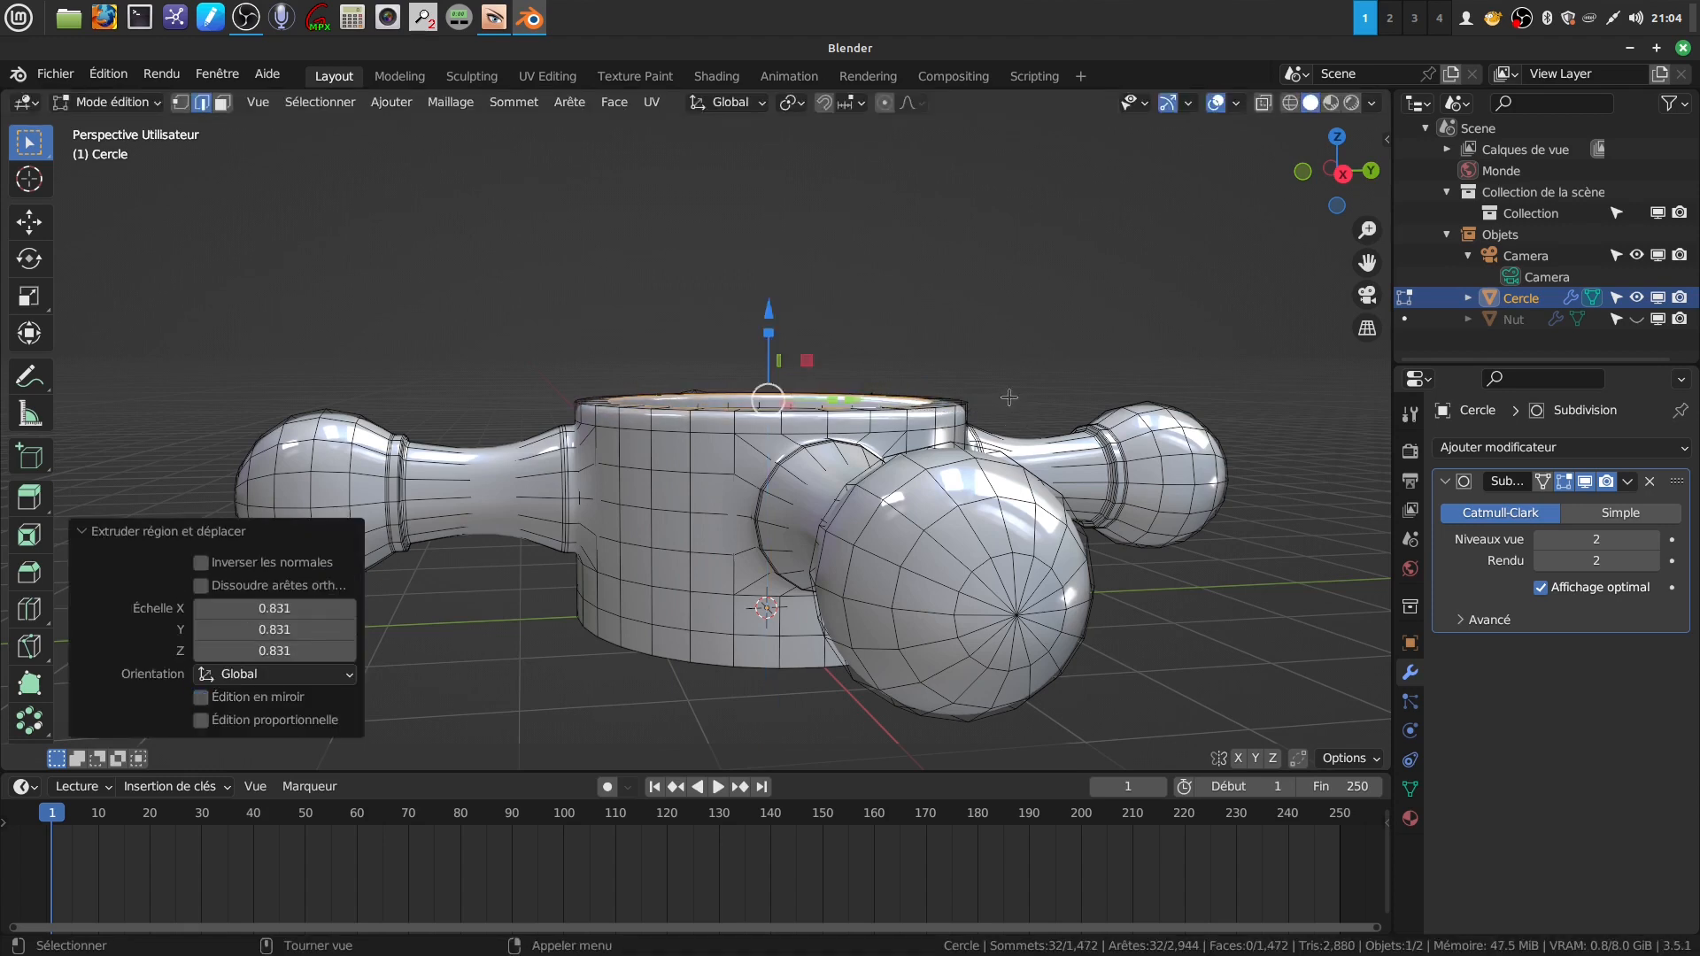
- Extrude the inner top edge loop upward into a raised lip and extrude it inward, scaled to about 0.118
key(e)
right_click(989, 378)
drag(777, 314, 877, 317)
key(e)
key(s)
click(728, 260)
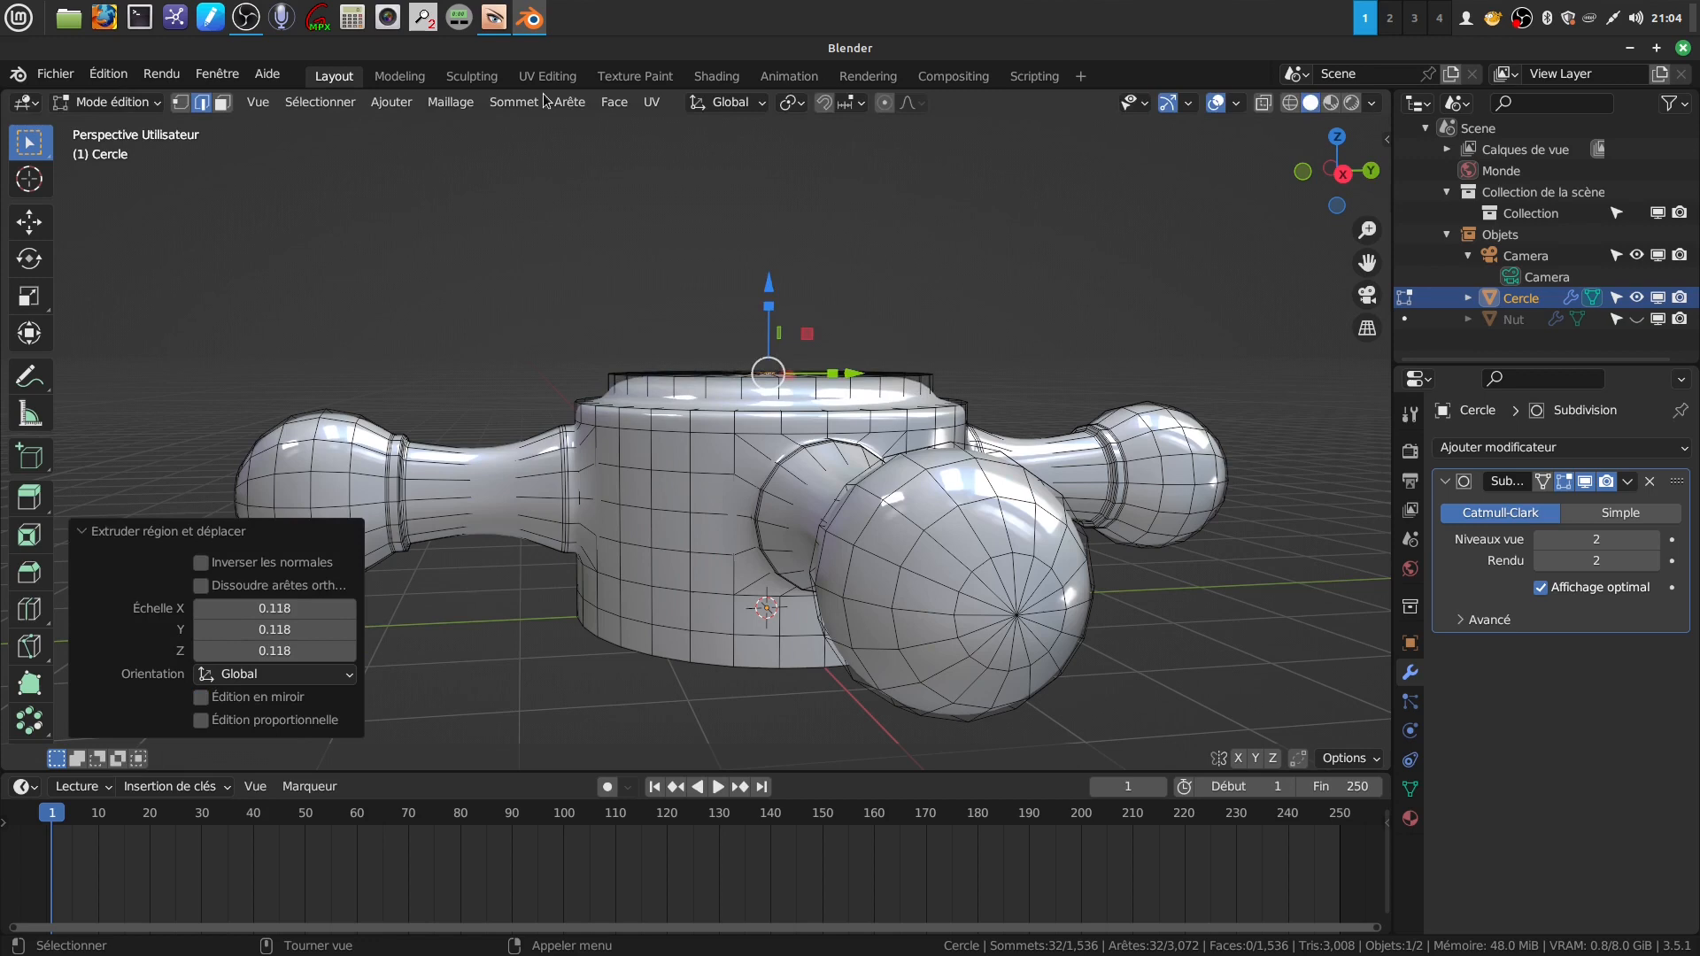
- Close the small hole at the cap's centre with a grid fill of span 8
middle_drag(692, 174, 673, 224)
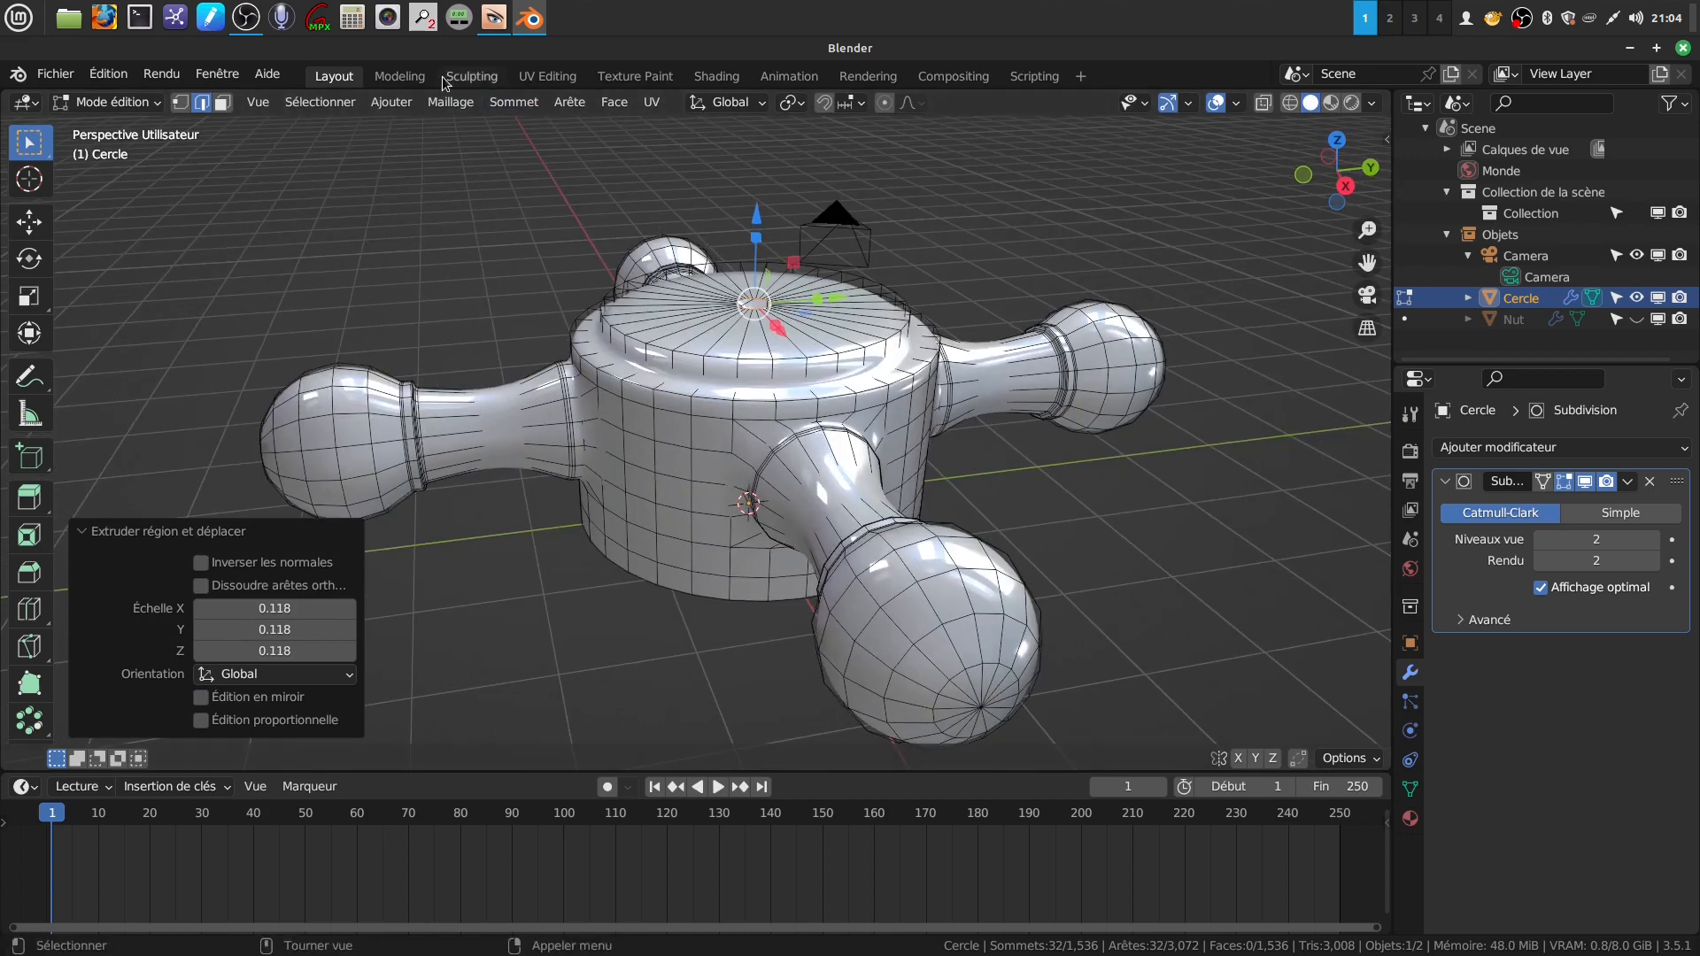
click(611, 103)
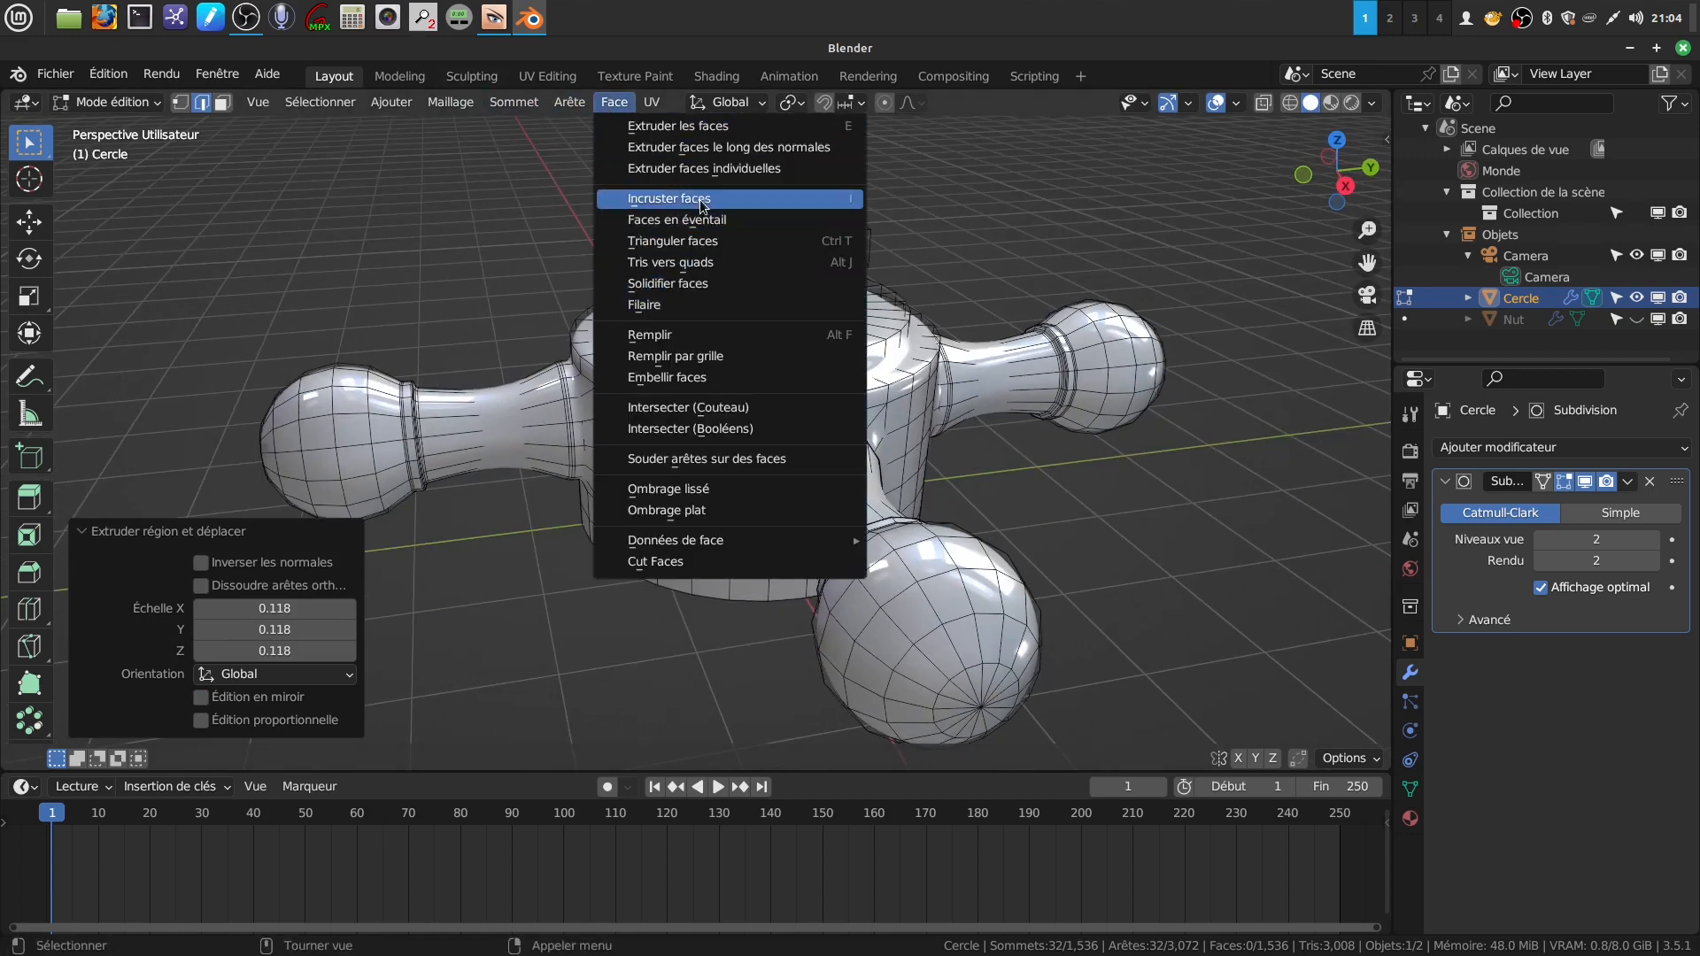
click(730, 361)
- Bevel the body's outer top edge loop about 0.057 m and the raised cap's edge loop about 0.062 m, with 2 segments each
scroll(821, 361, up, 5)
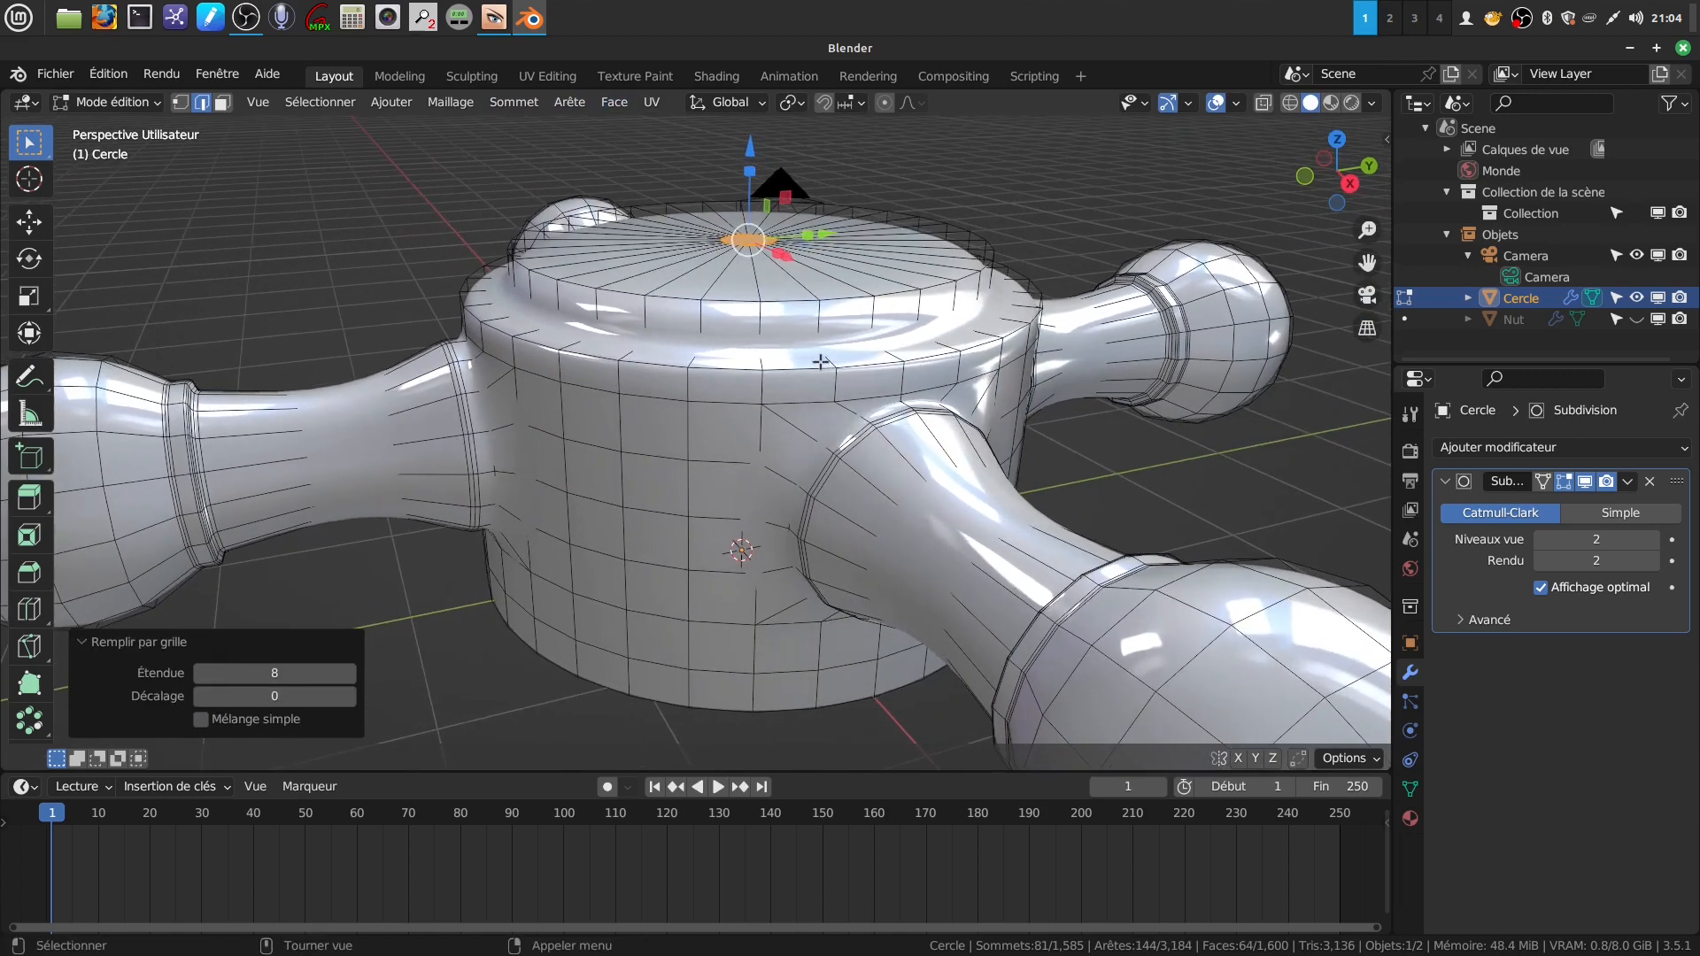
alt+click(865, 363)
key(ctrl+b)
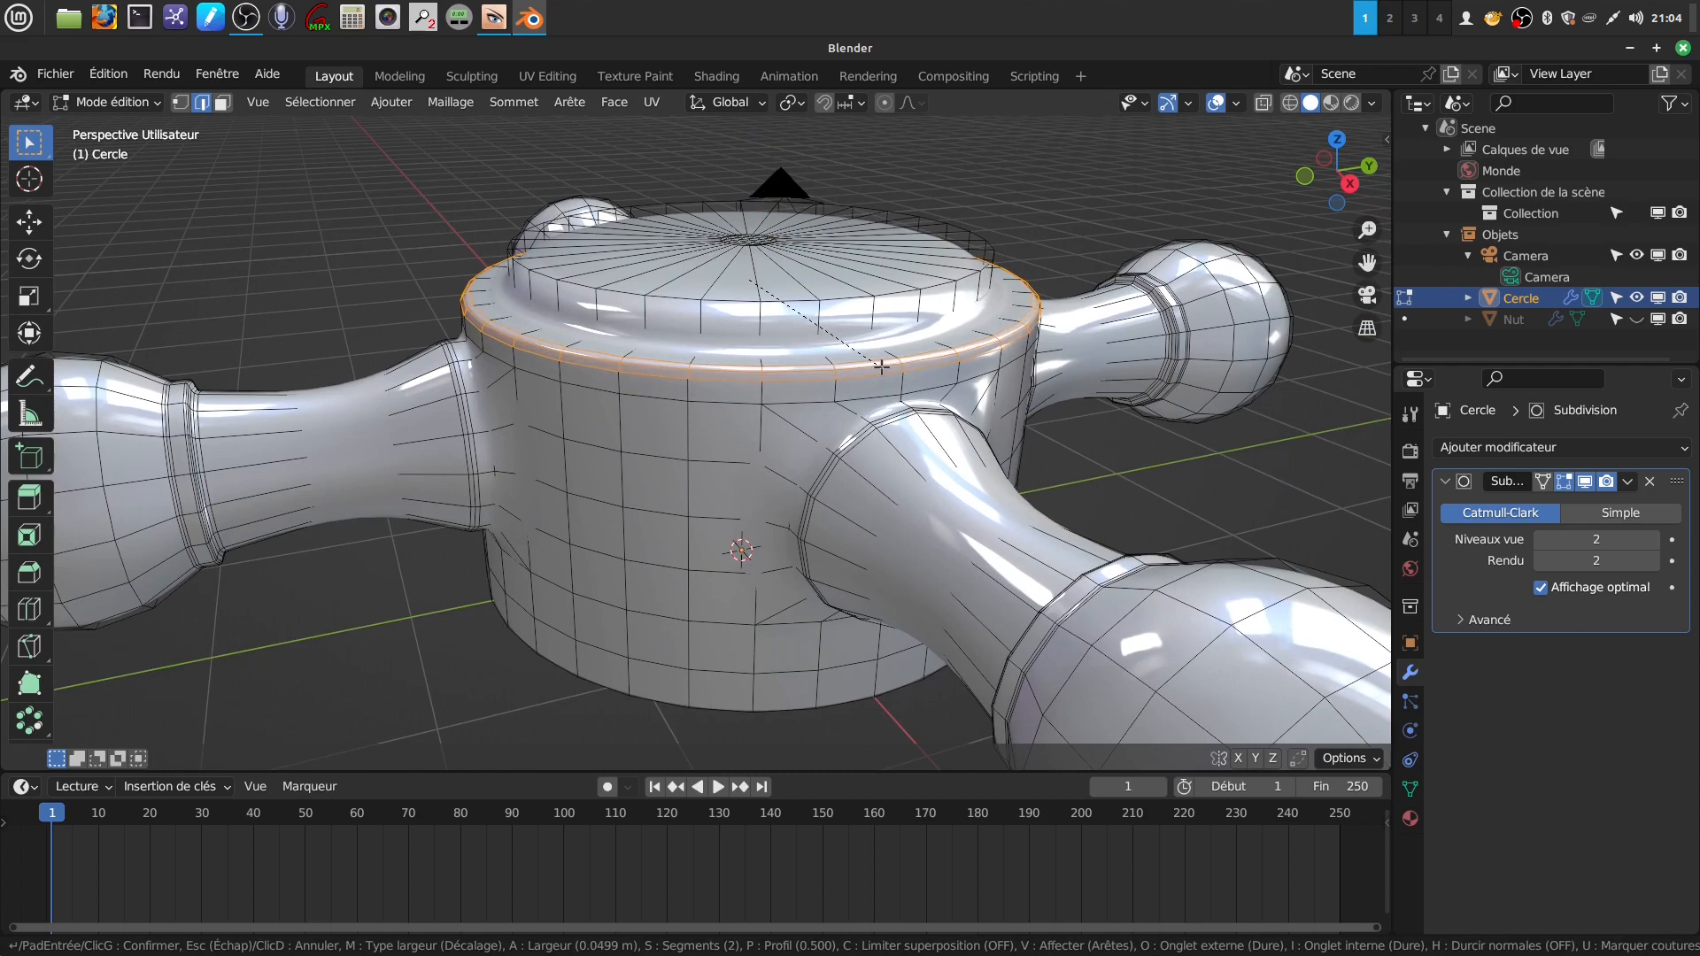
click(884, 364)
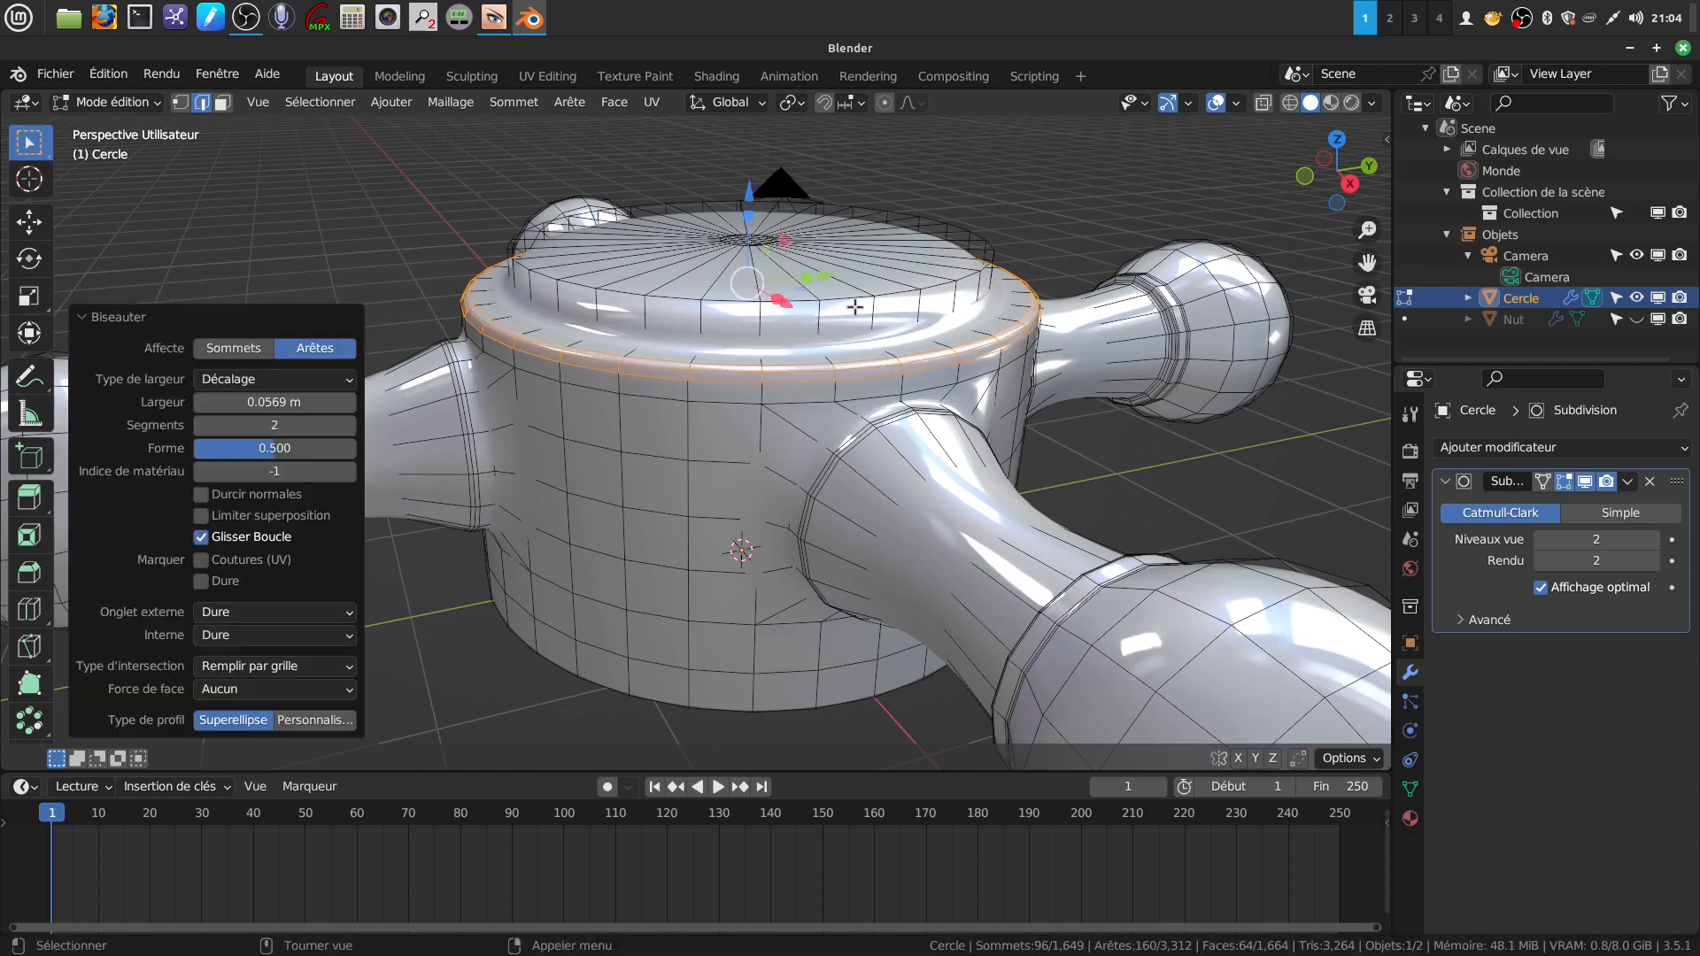
alt+click(852, 298)
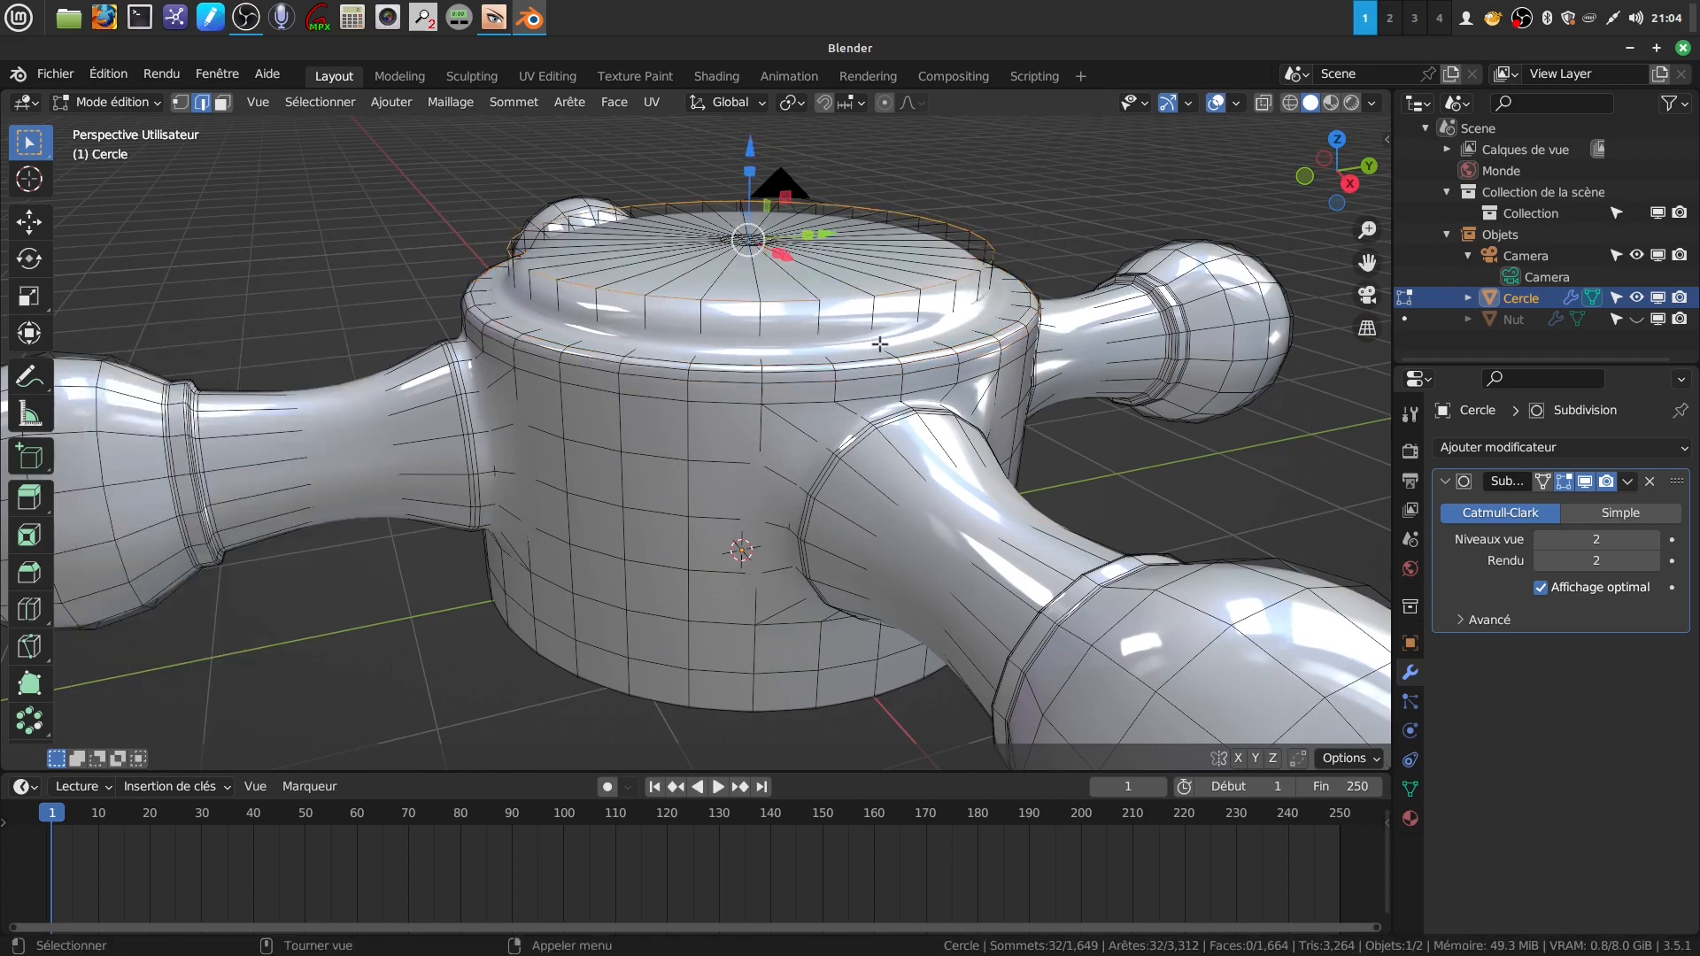
key(ctrl+b)
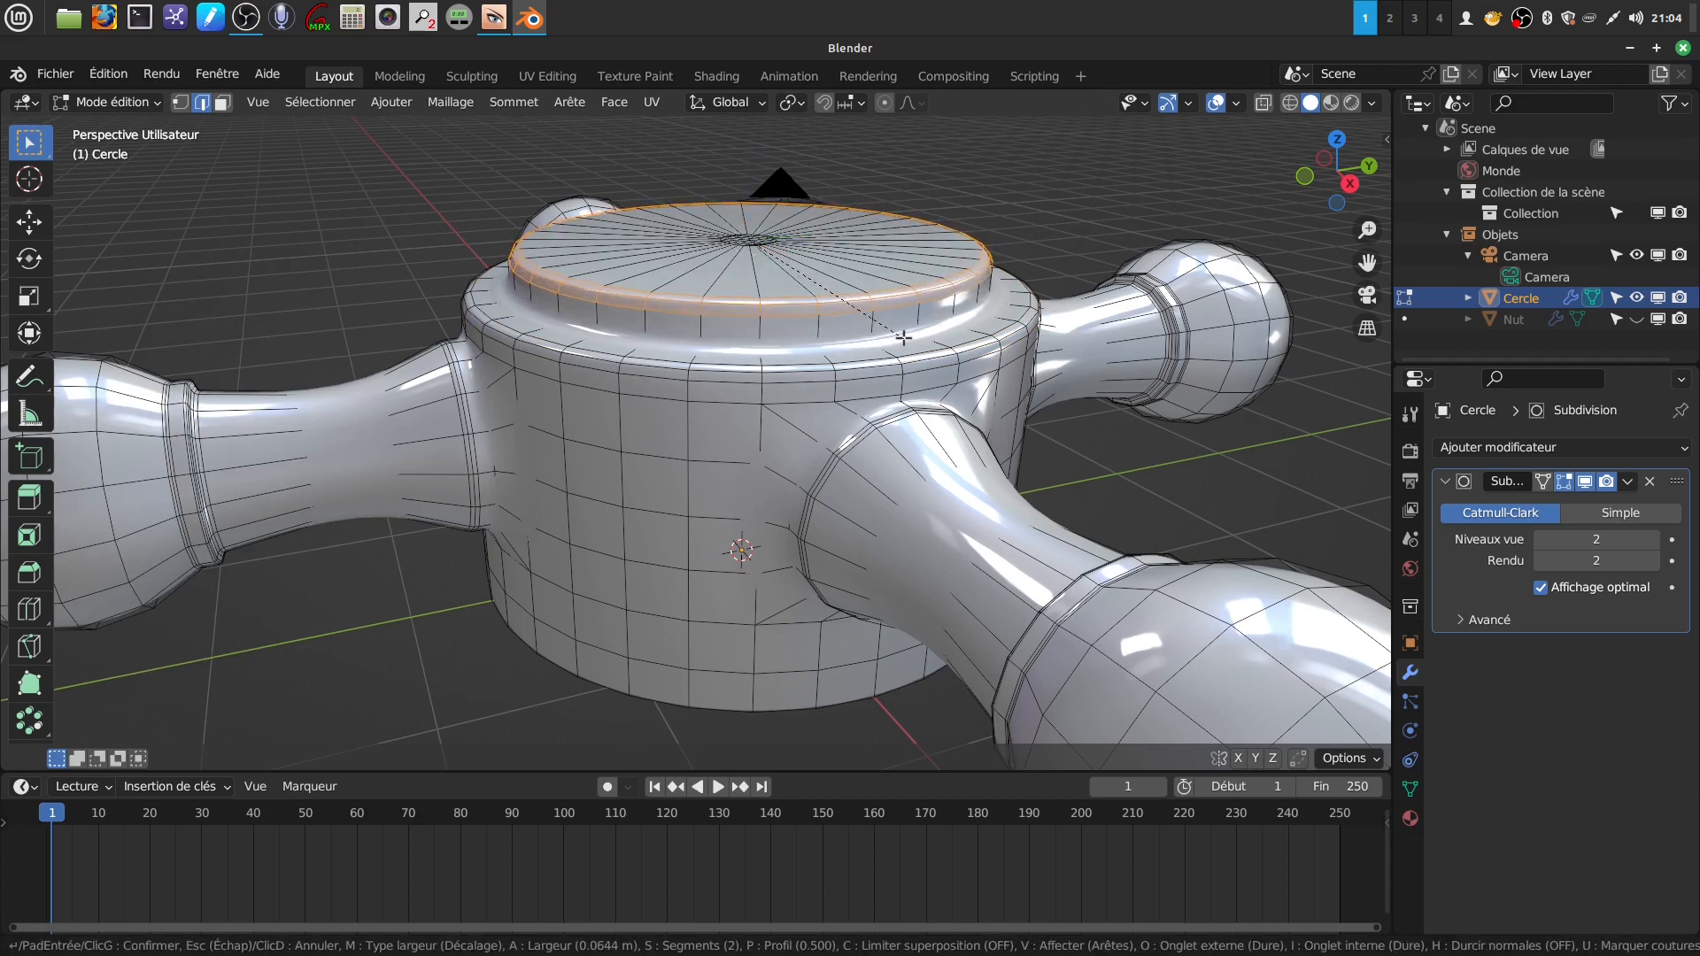
click(872, 336)
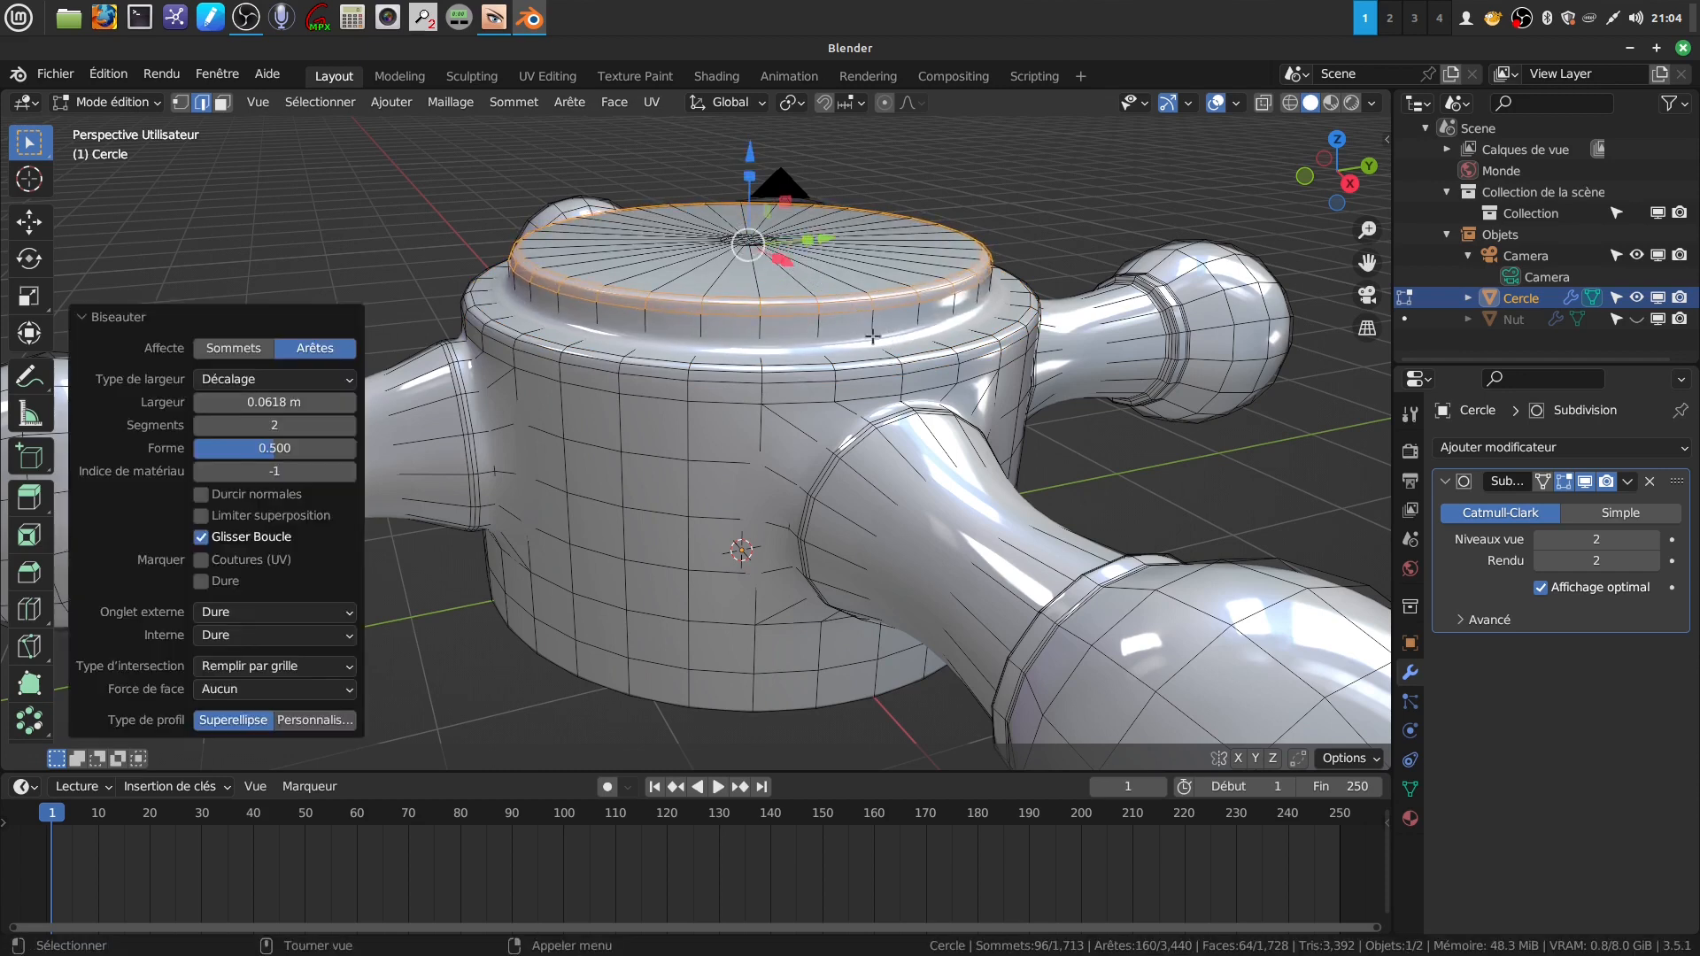
- Turn off the subdivision's viewport display and bevel the edge loop at the raised cap's base about 0.042 m with 2 segments
click(1585, 481)
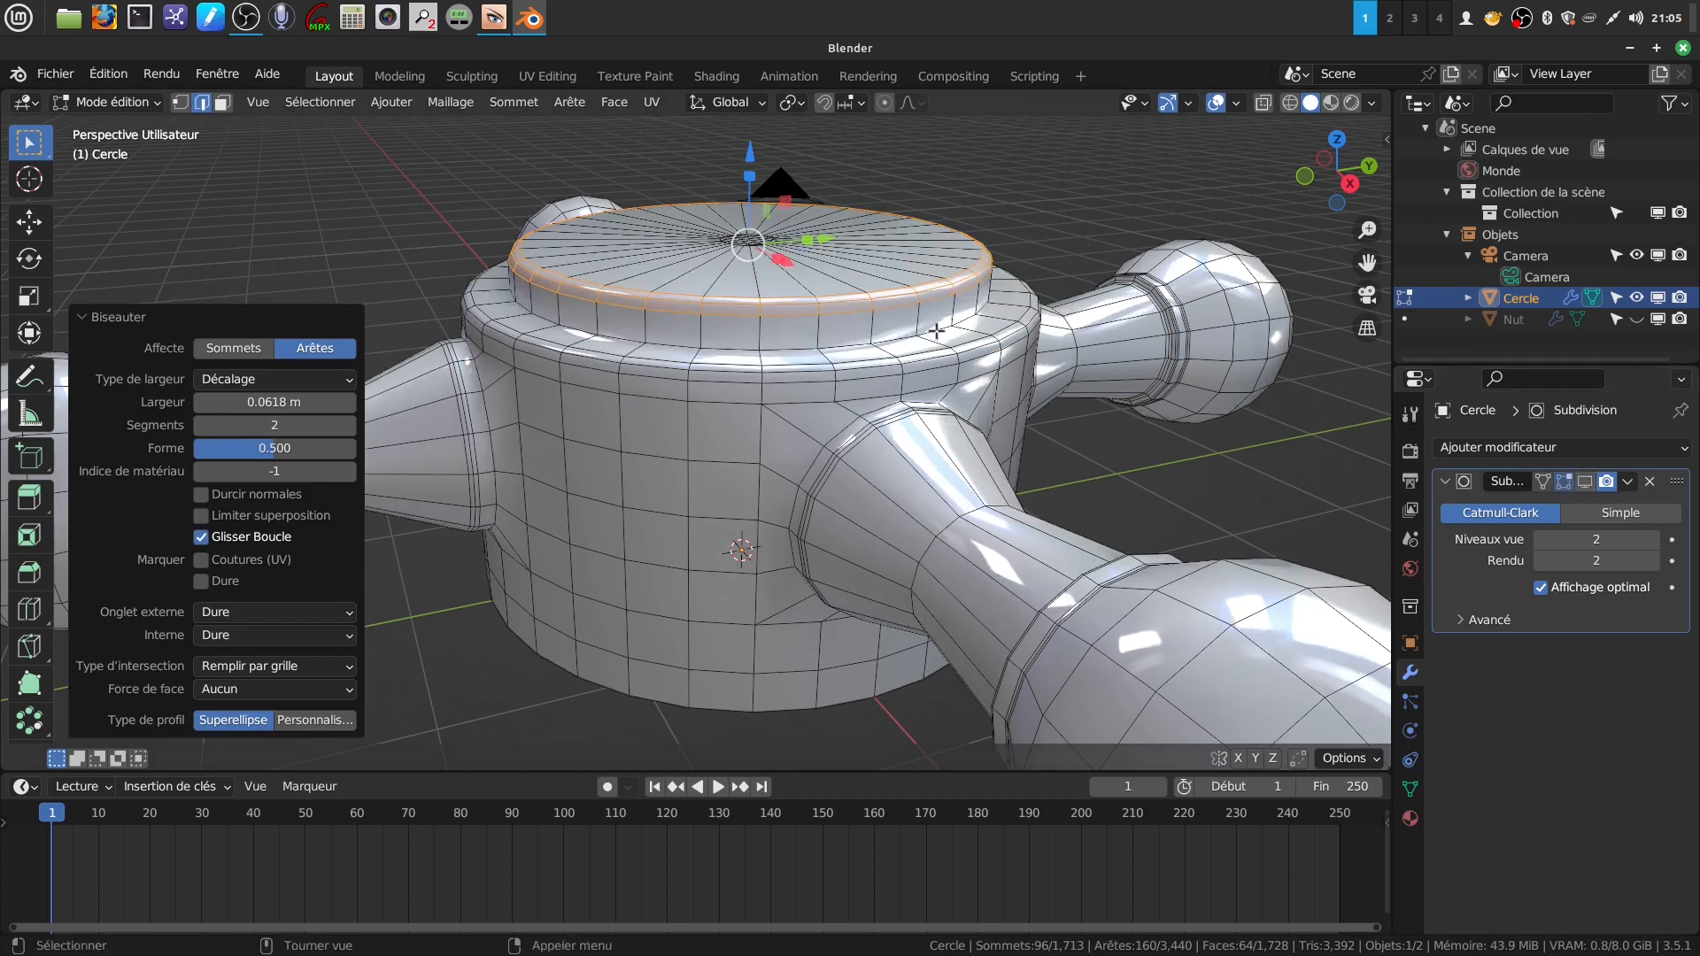
alt+click(936, 330)
scroll(922, 378, up, 1)
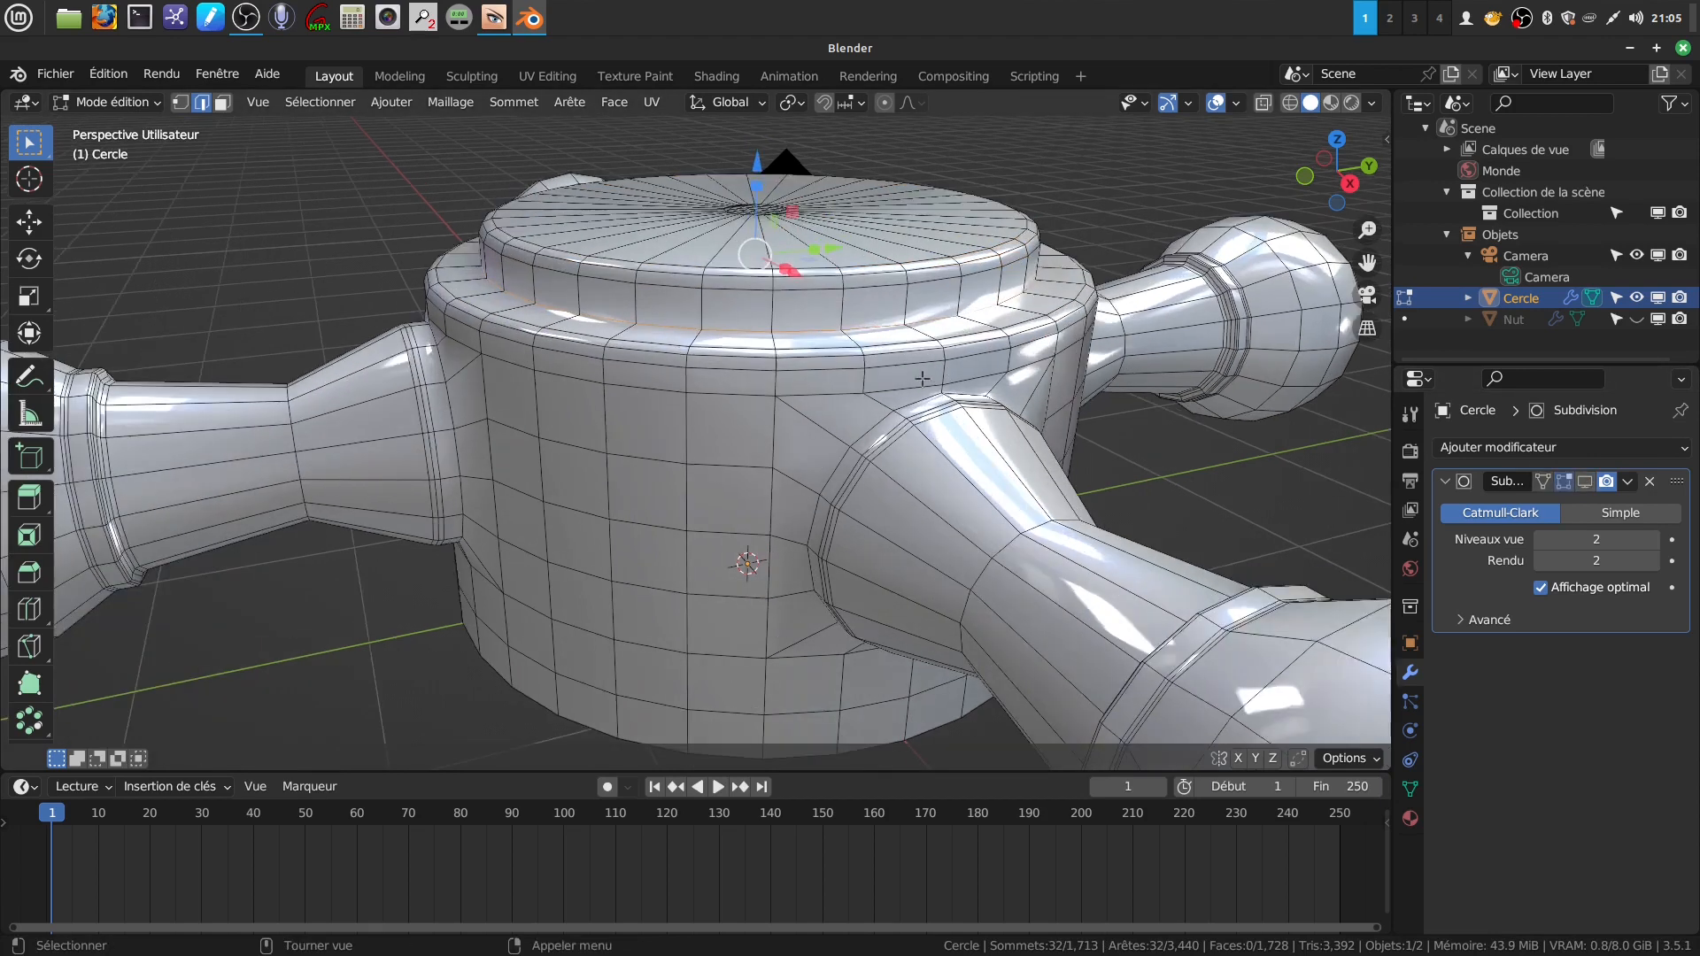
middle_drag(953, 380, 957, 385)
key(ctrl+b)
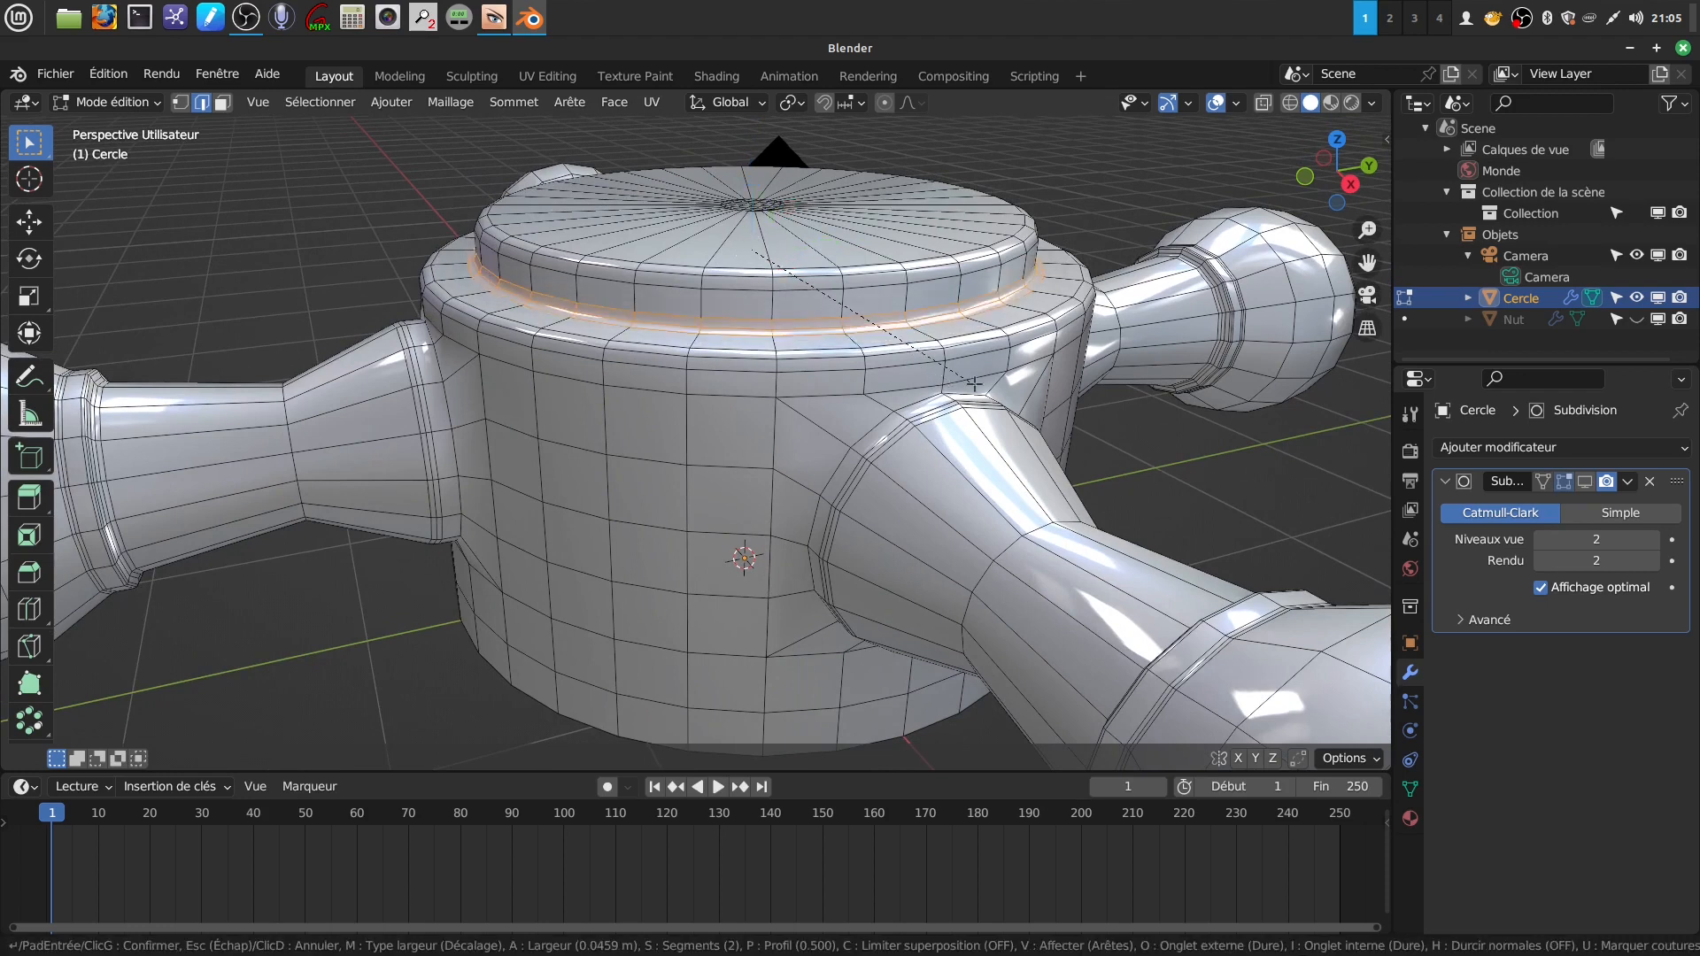
click(974, 385)
- Delete the vertices of the edge loop at the body's lower rim
scroll(1027, 416, down, 4)
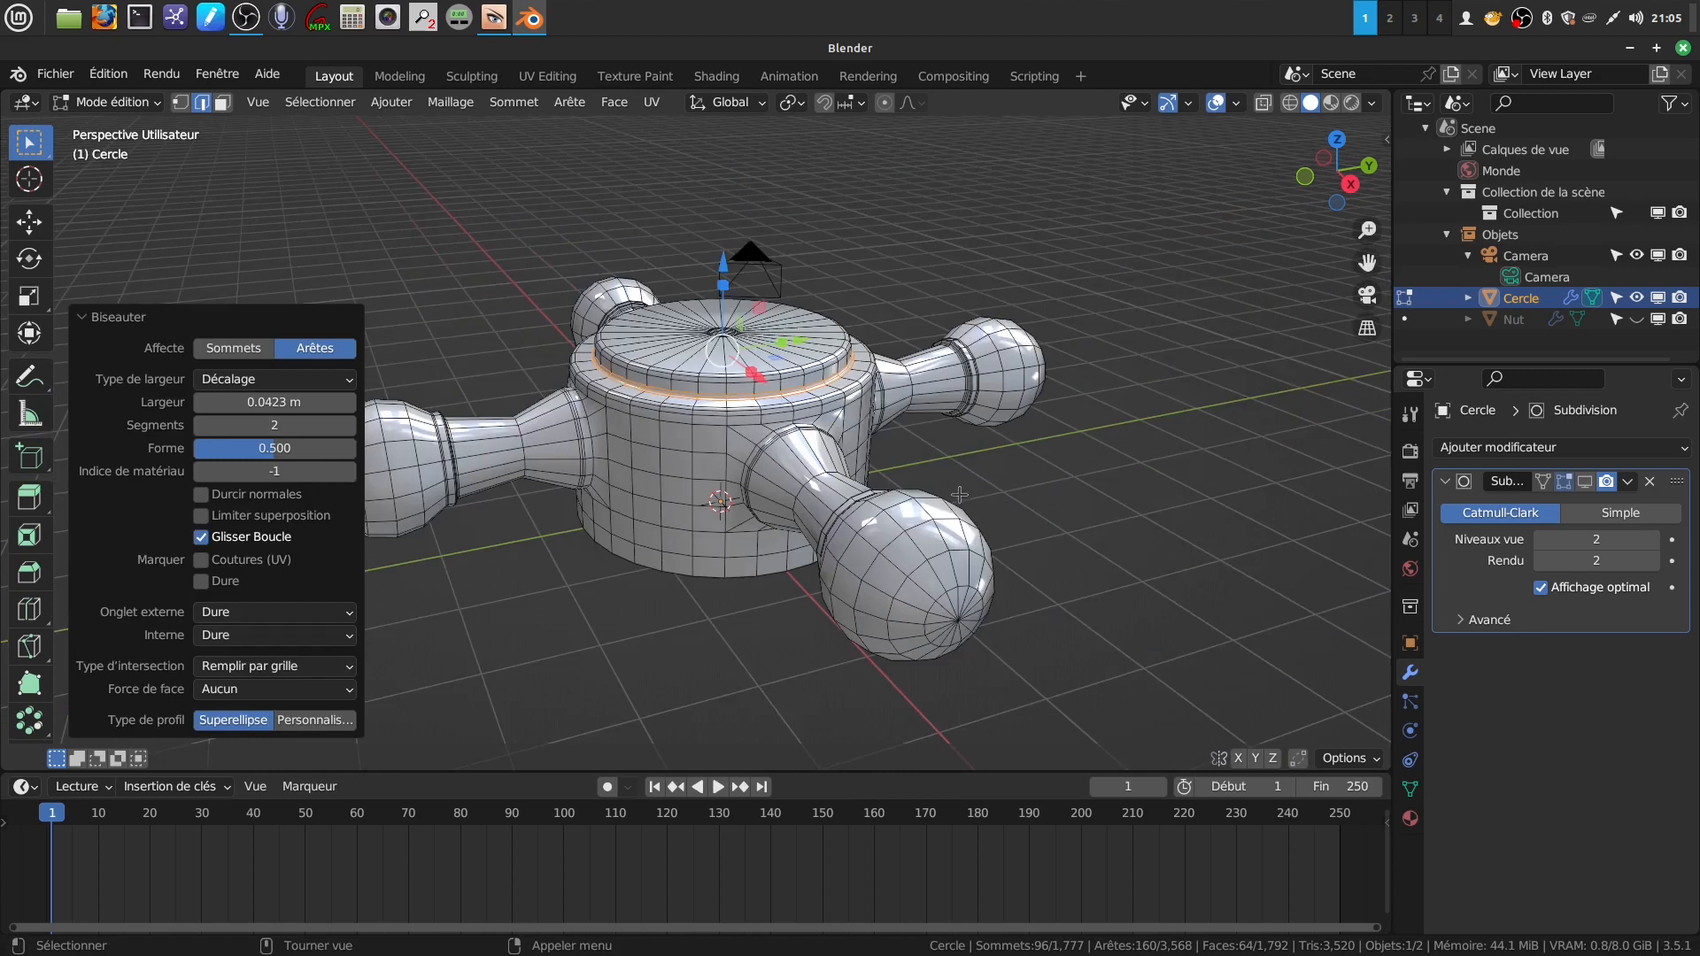
middle_drag(961, 496, 973, 432)
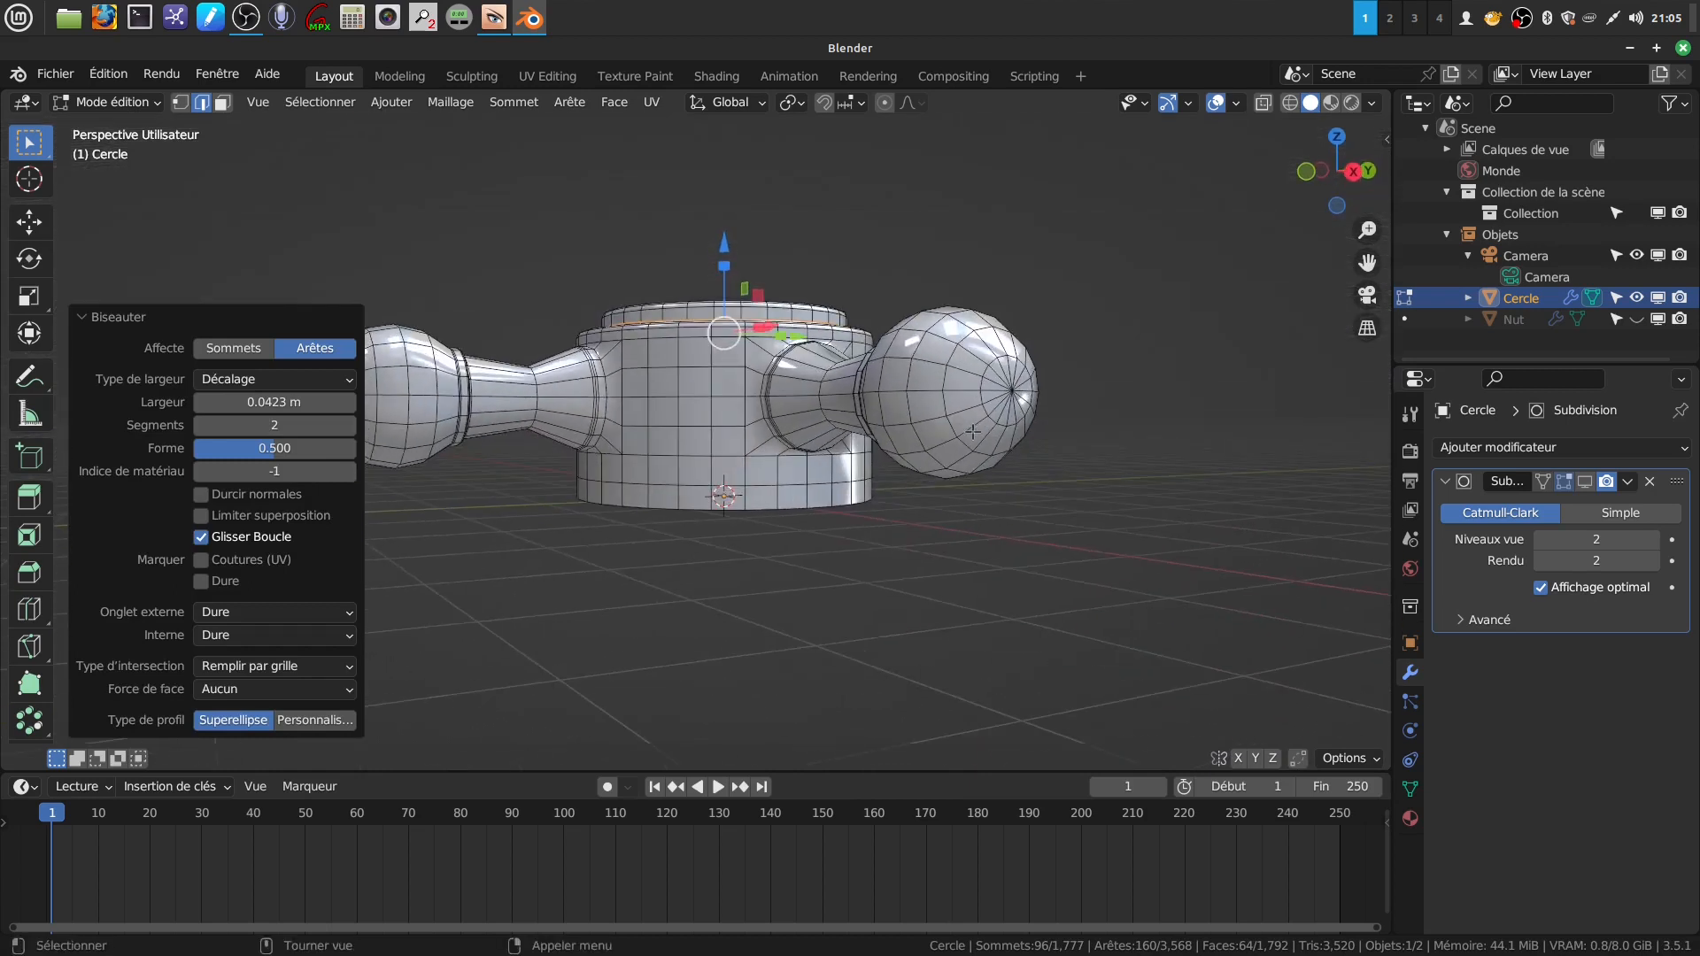
middle_drag(974, 444, 949, 448)
scroll(835, 515, up, 1)
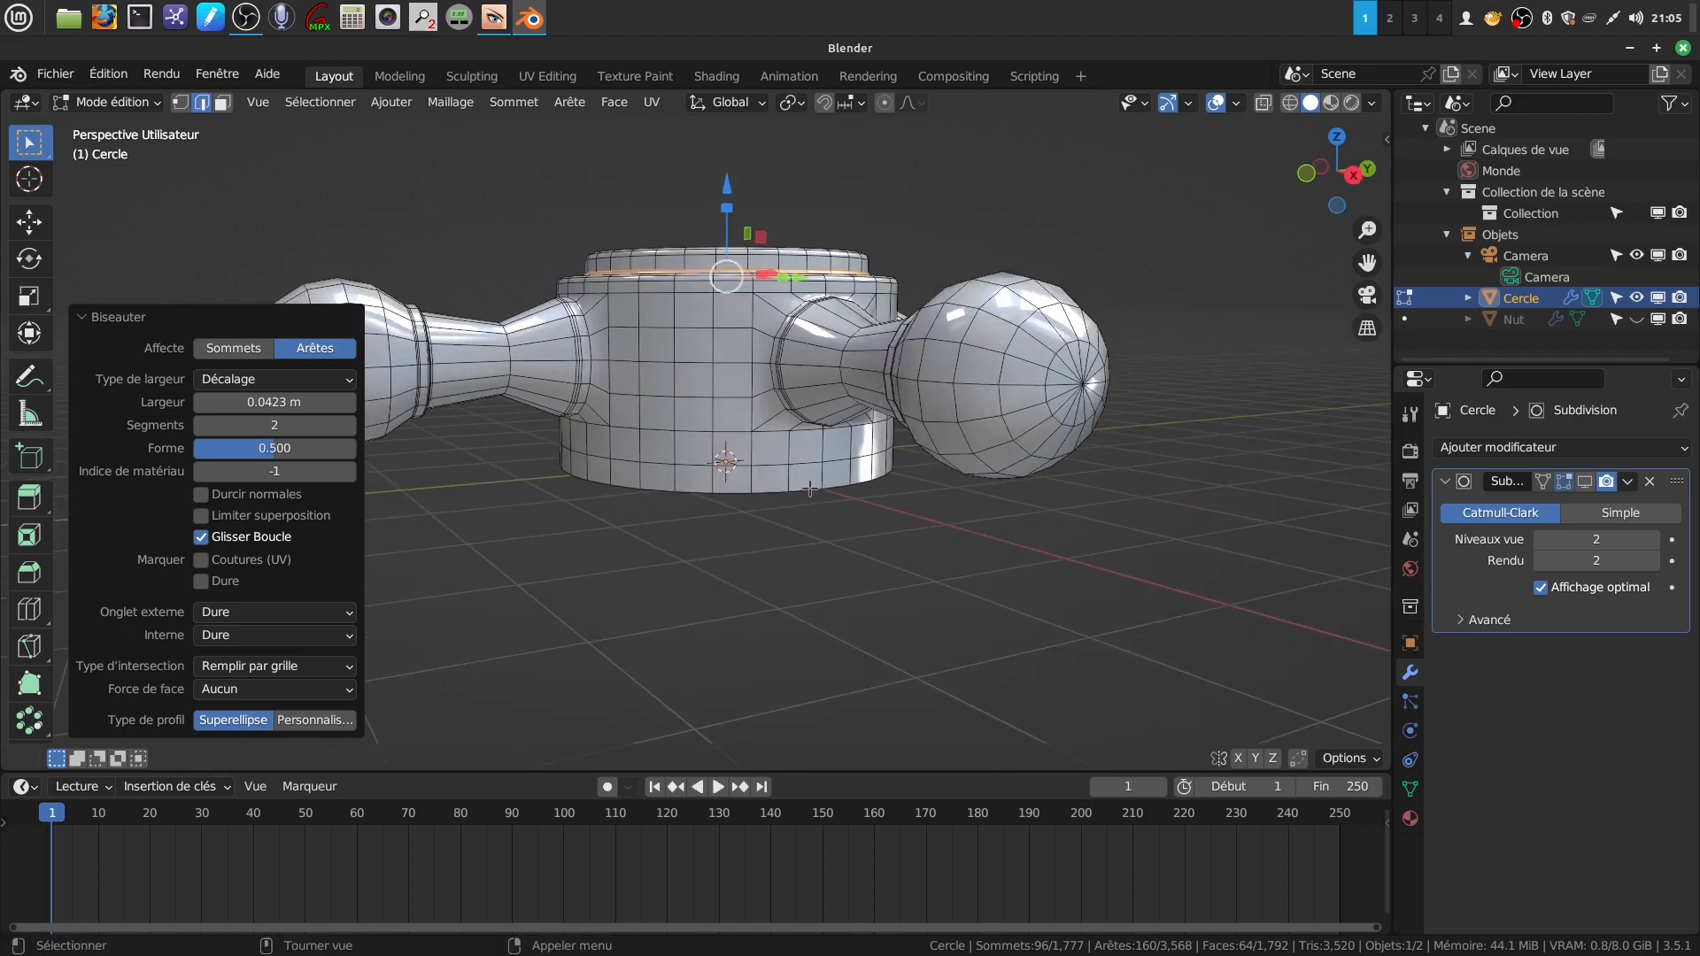
alt+click(809, 488)
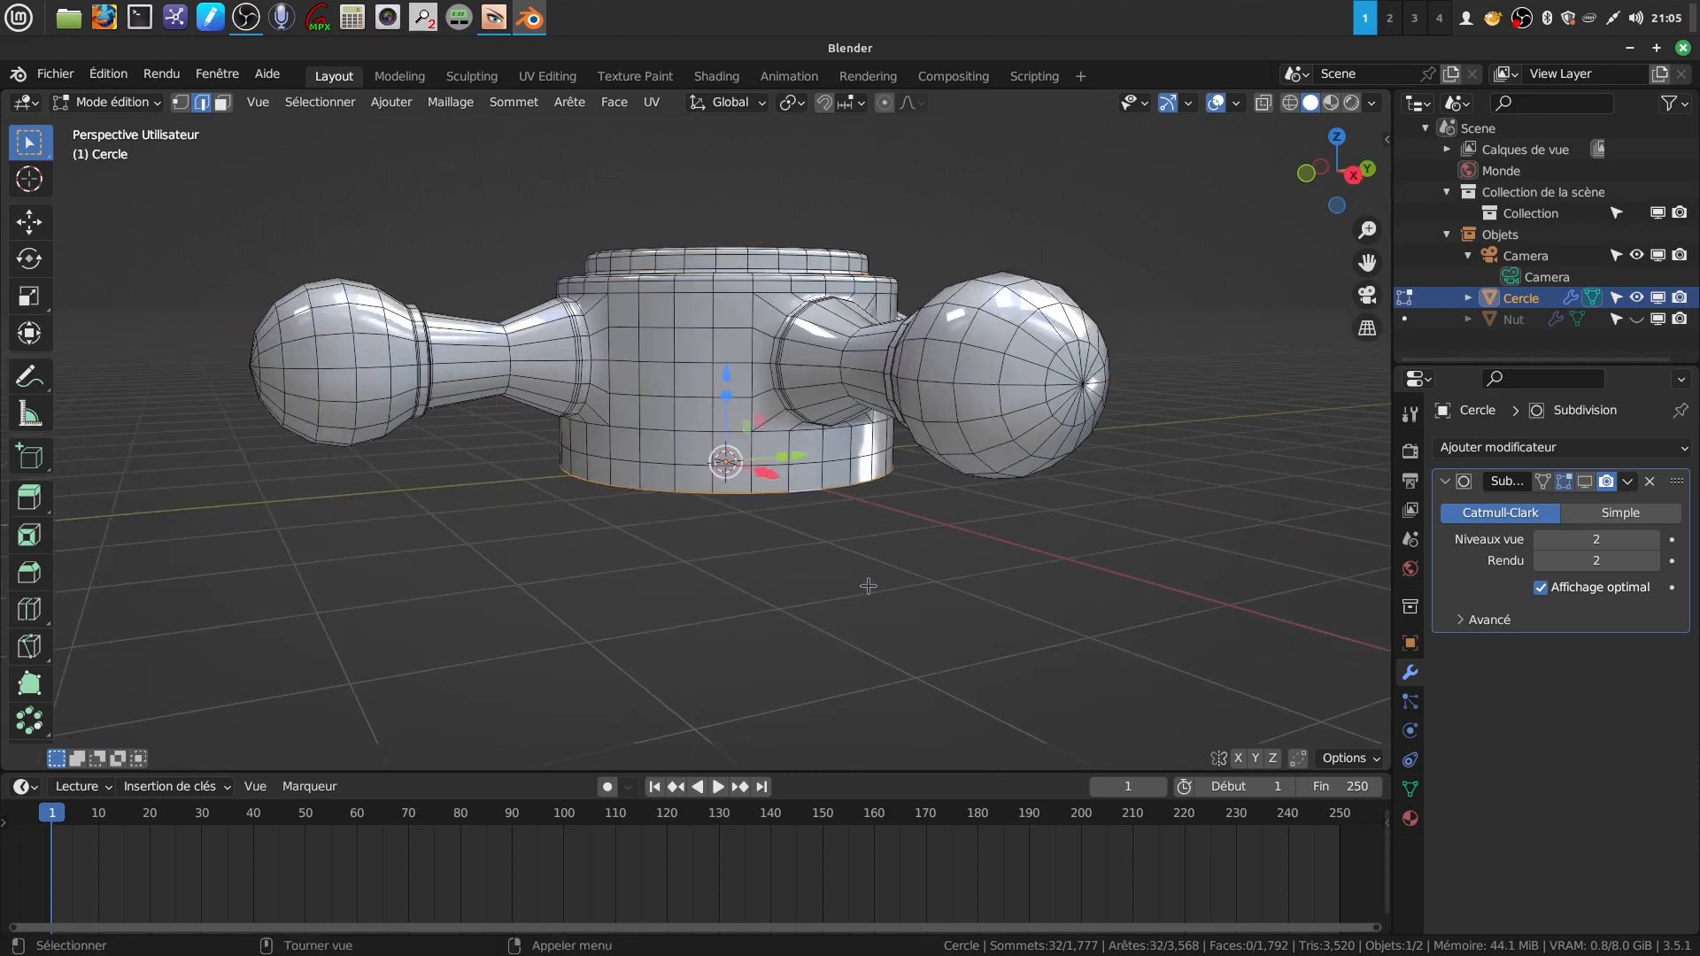
key(x)
click(836, 605)
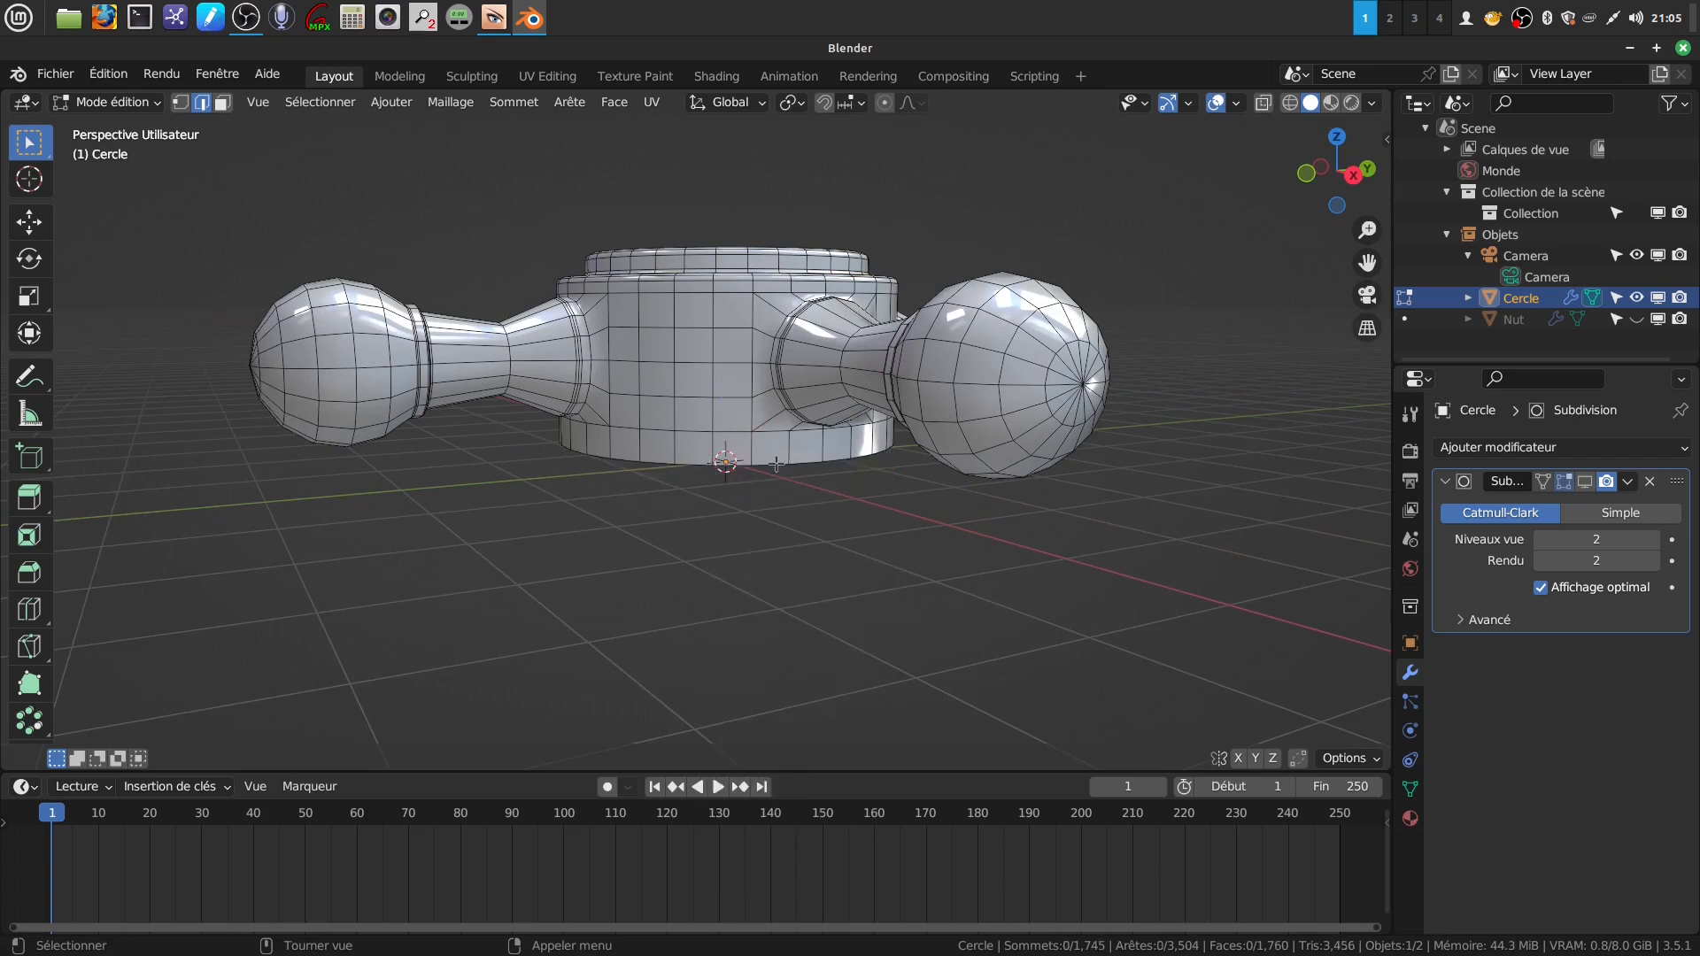
- Extrude the open bottom edge loop inward, scaled to about 0.464
alt+click(800, 460)
middle_drag(800, 461, 920, 609)
key(e)
key(s)
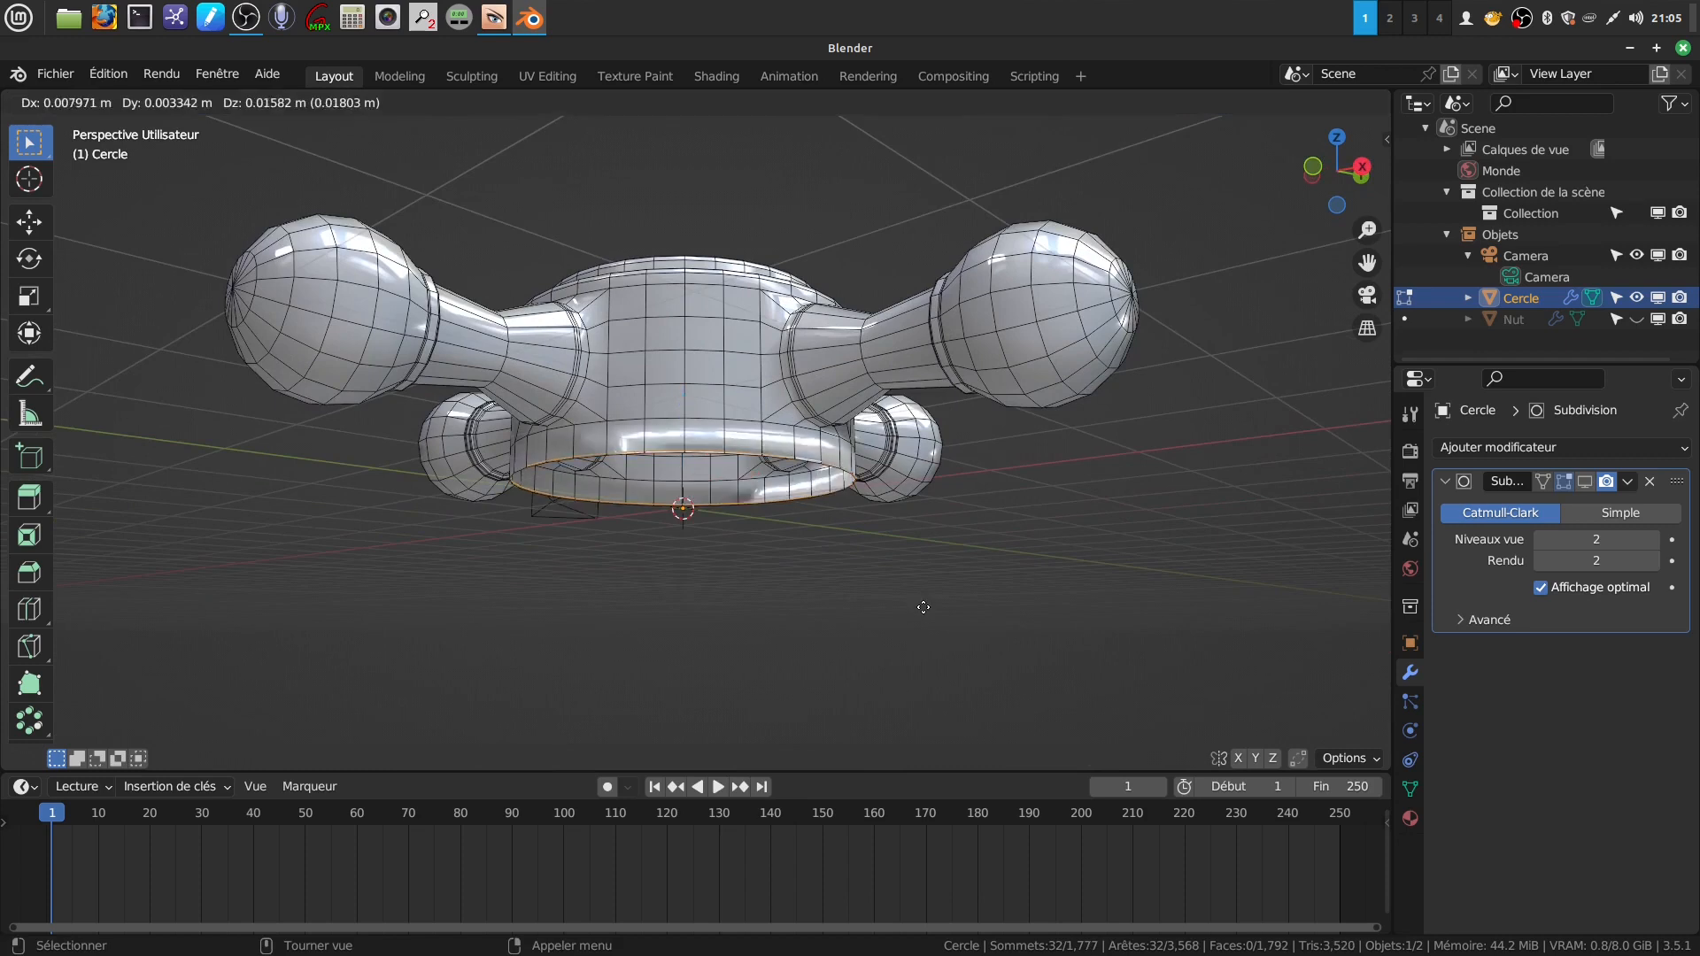
click(779, 563)
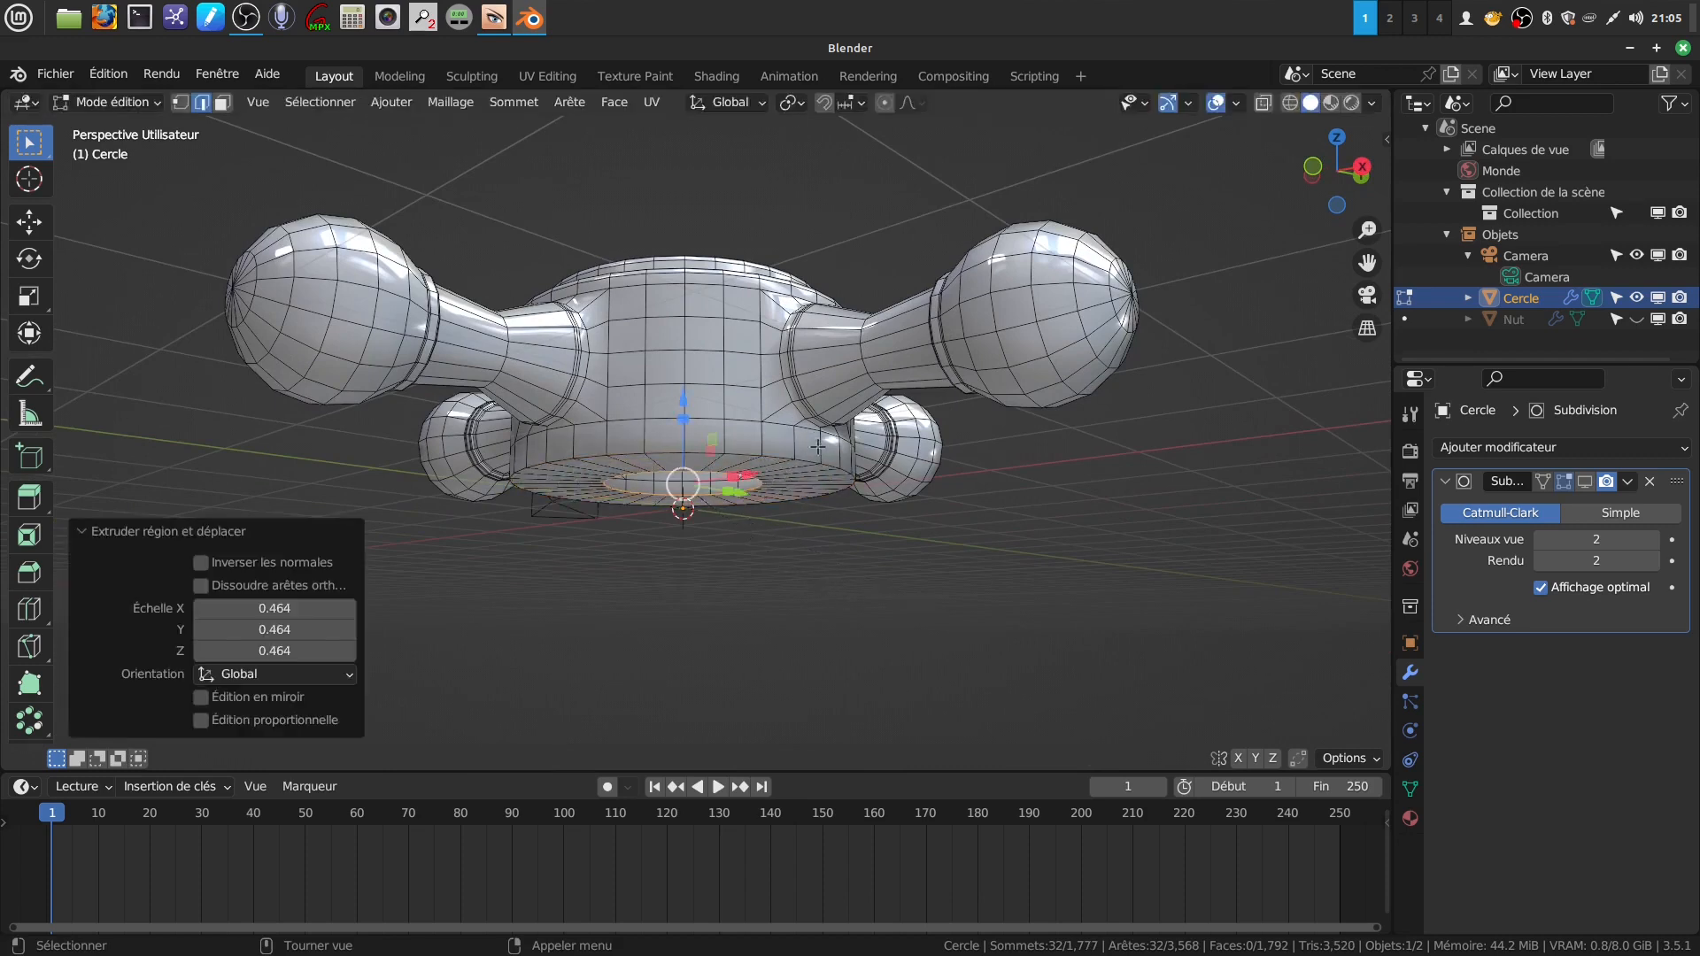
- Bevel the body's outer bottom edge loop about 0.092 m with 2 segments
alt+click(714, 501)
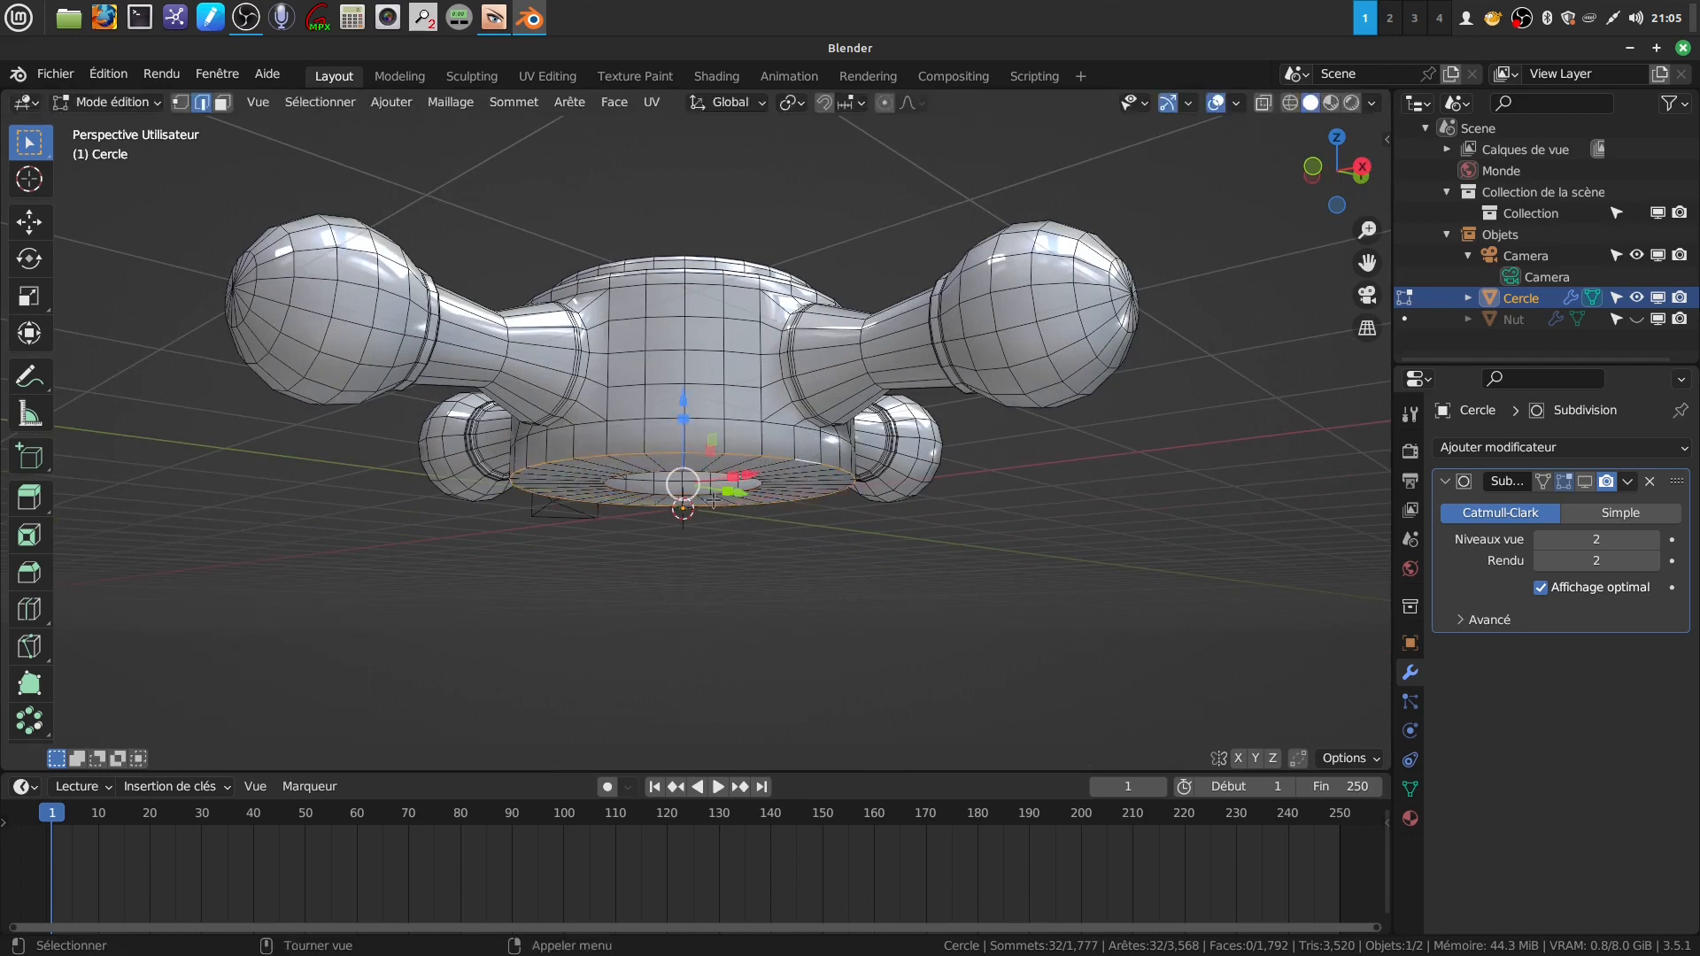
key(ctrl+b)
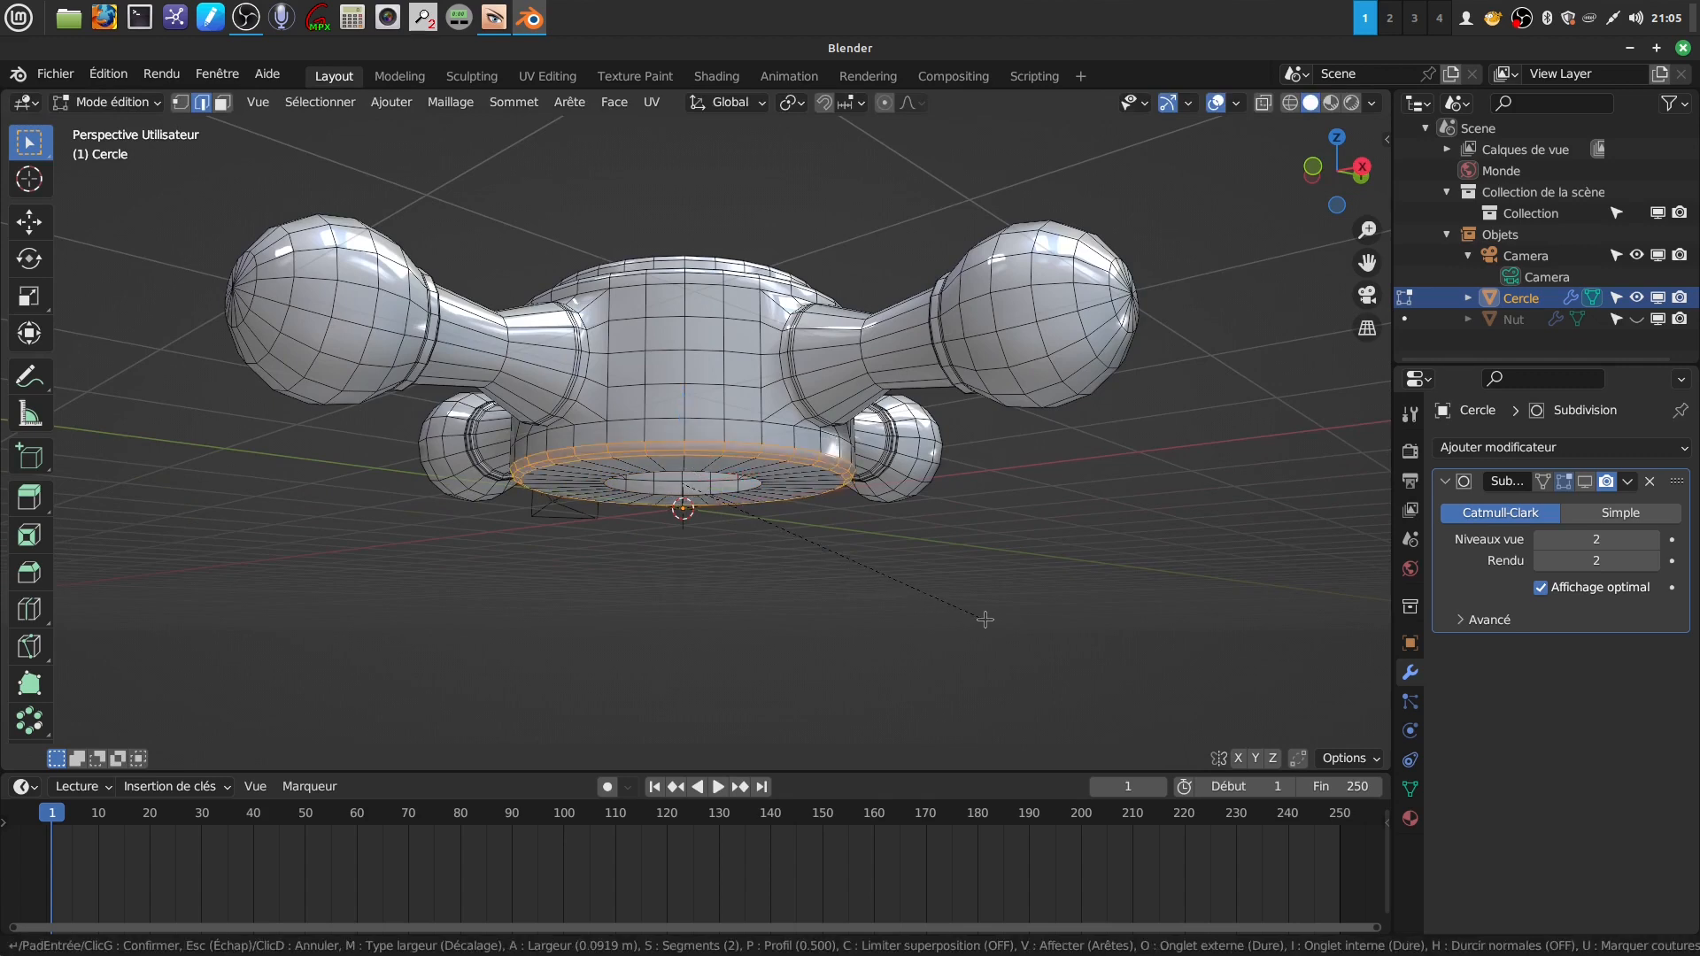
click(986, 619)
- Return to Object Mode and turn the subdivision's viewport display back on
middle_drag(1020, 489, 880, 462)
key(Tab)
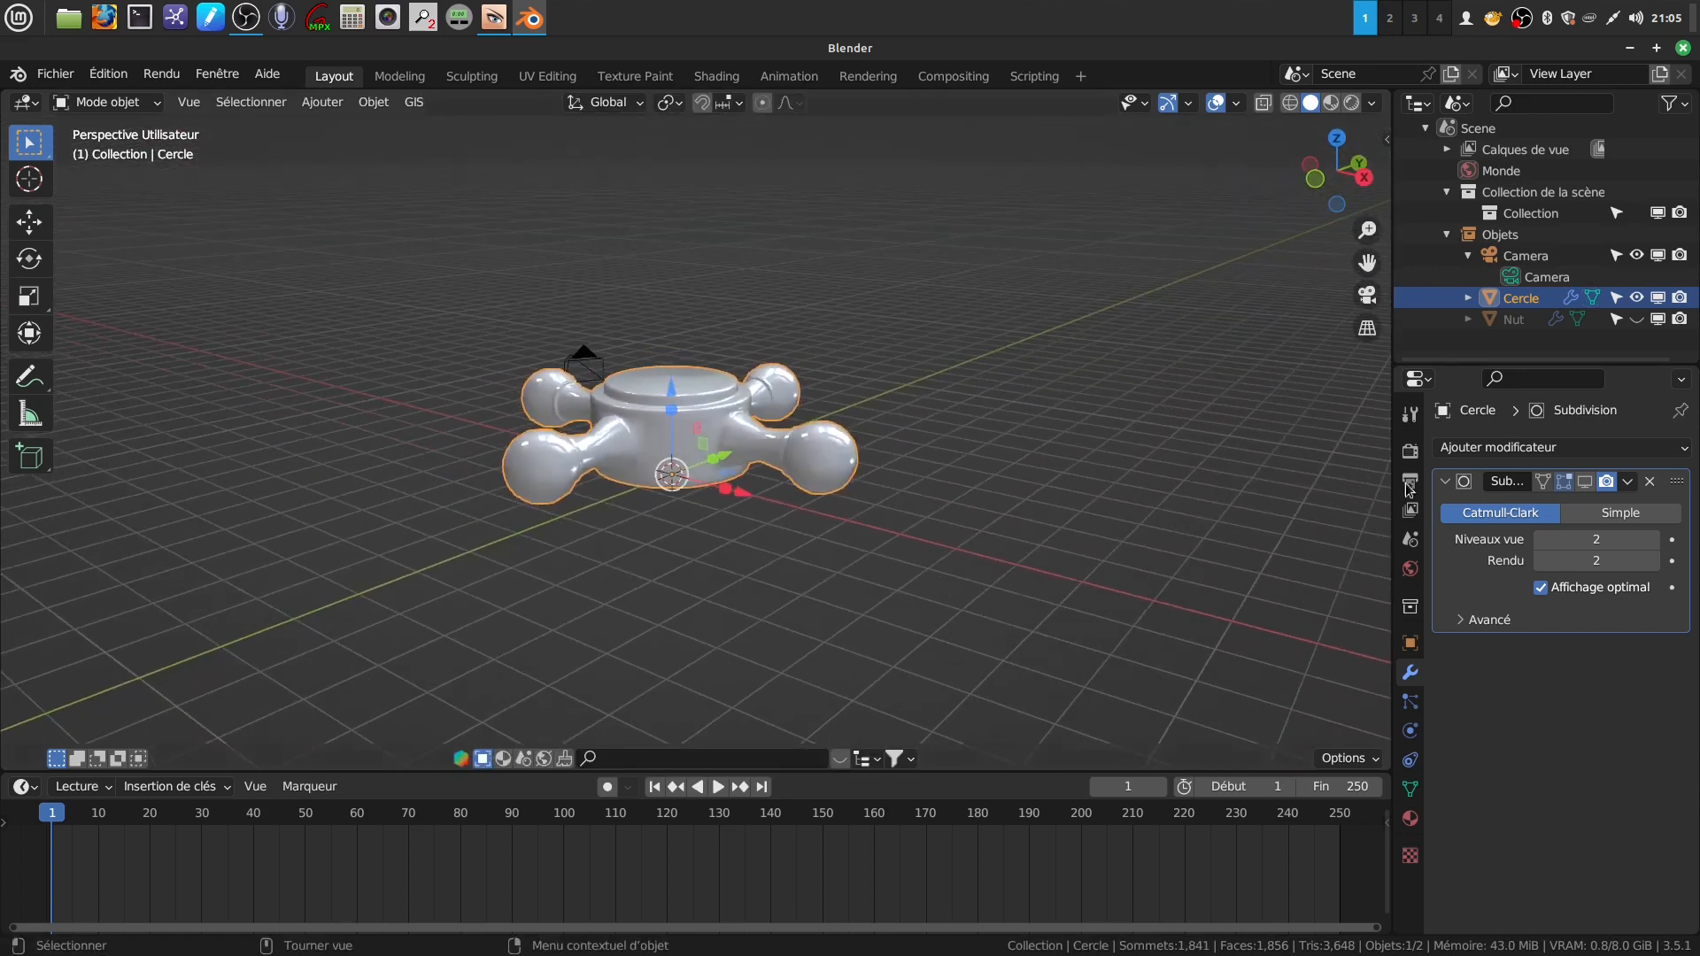
middle_drag(891, 497, 863, 513)
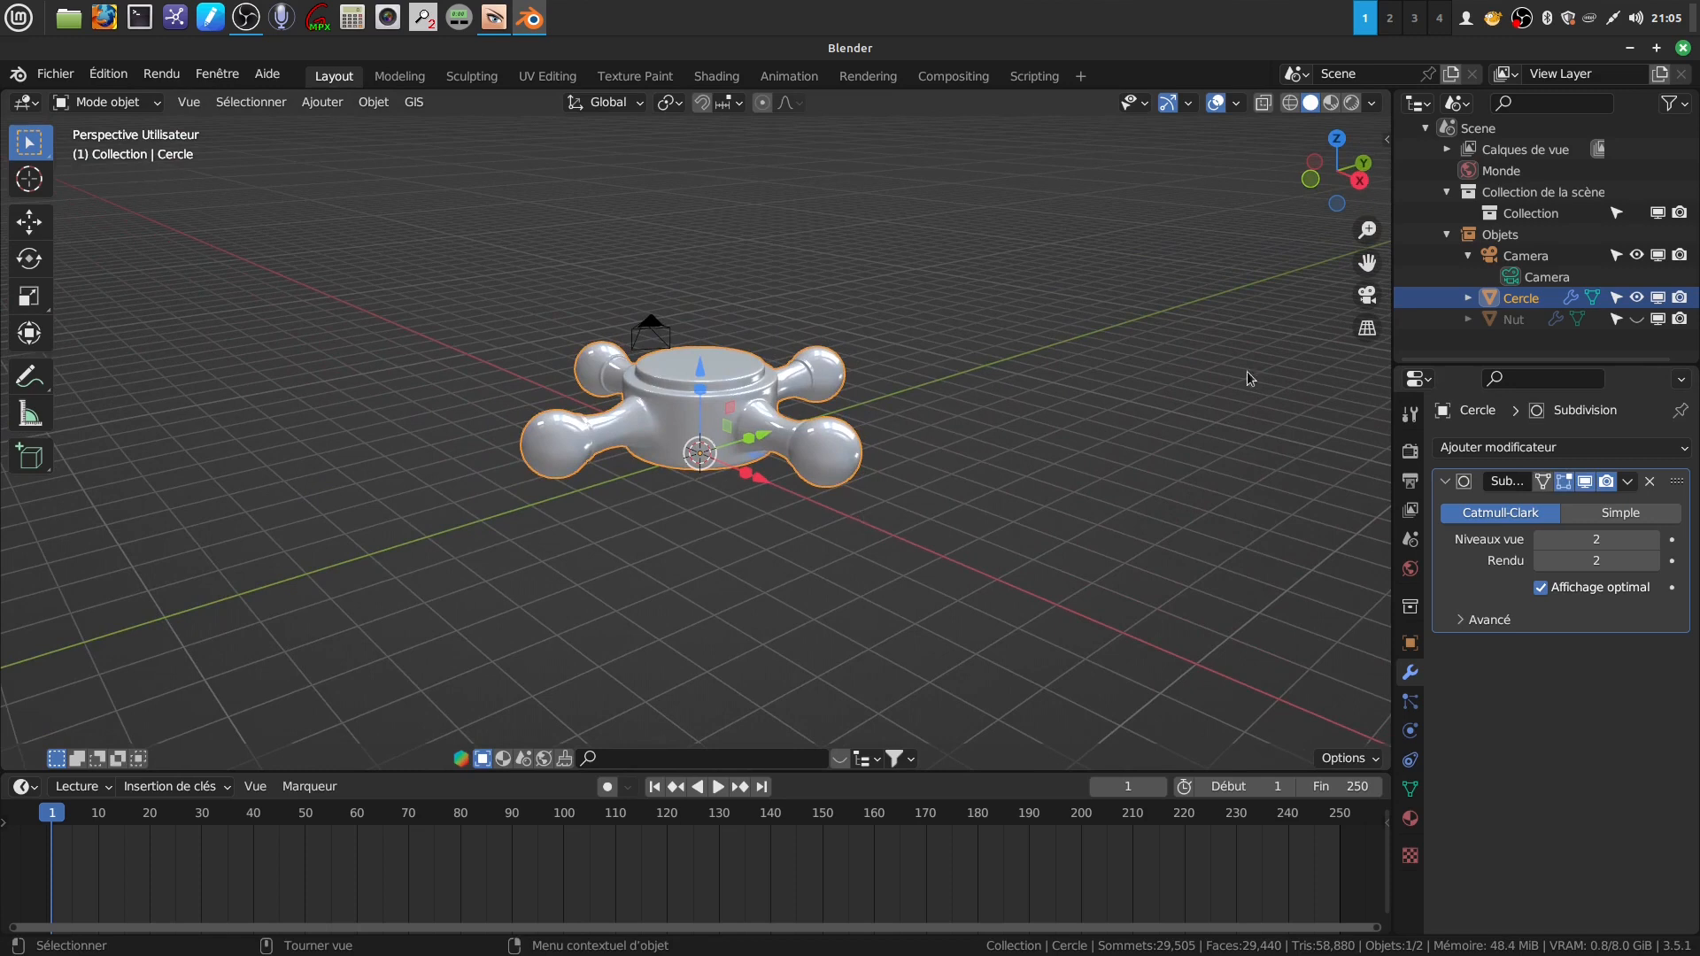
- Unhide the Nut object and move the four-armed handle up about 7.336 m along Z
click(1638, 319)
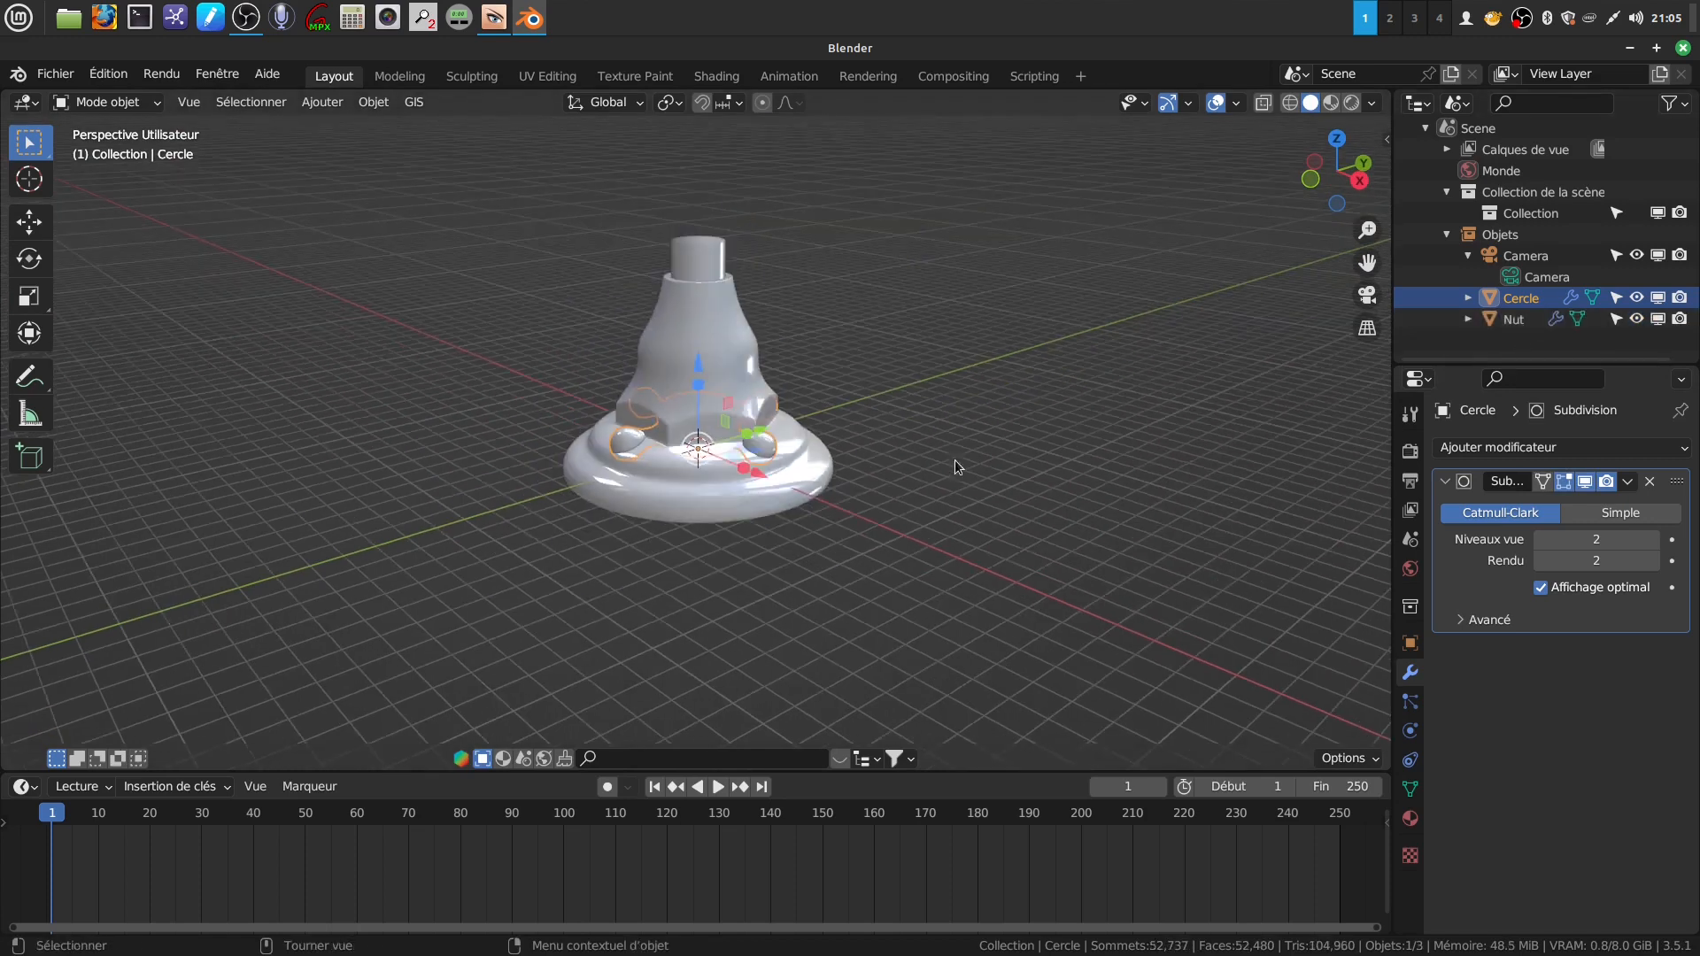
drag(705, 362, 700, 181)
middle_drag(943, 377, 935, 485)
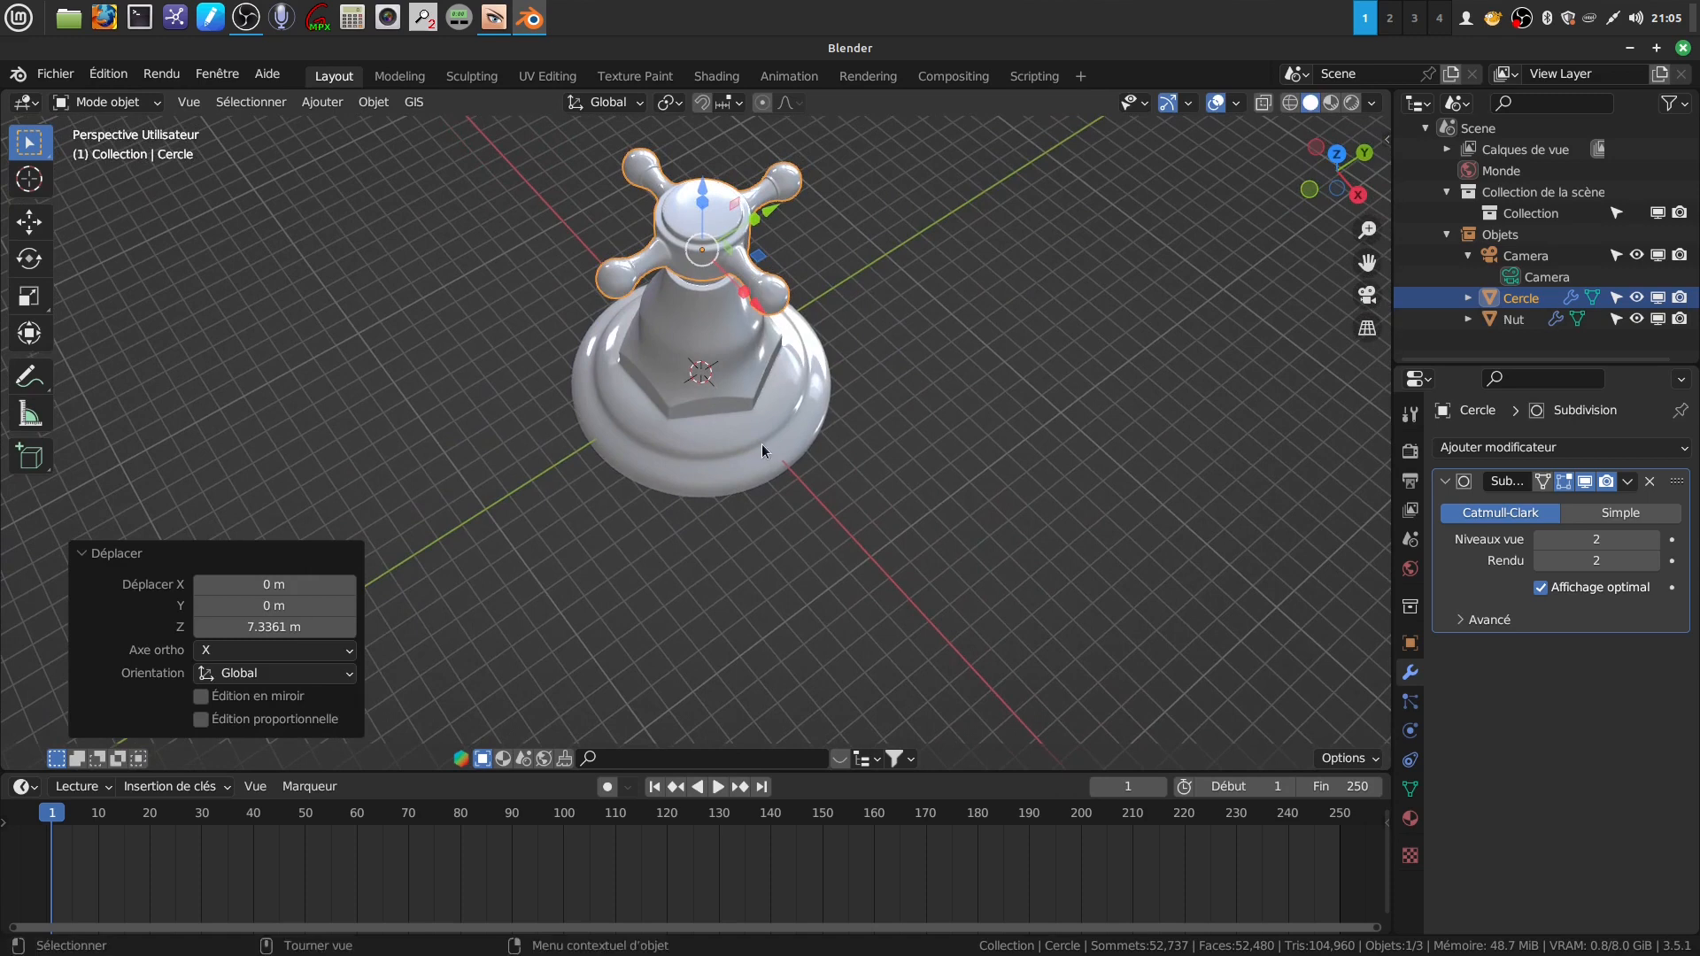
- Scale the handle uniformly by about 1.288 in top view to match the base's width
key(KP_7)
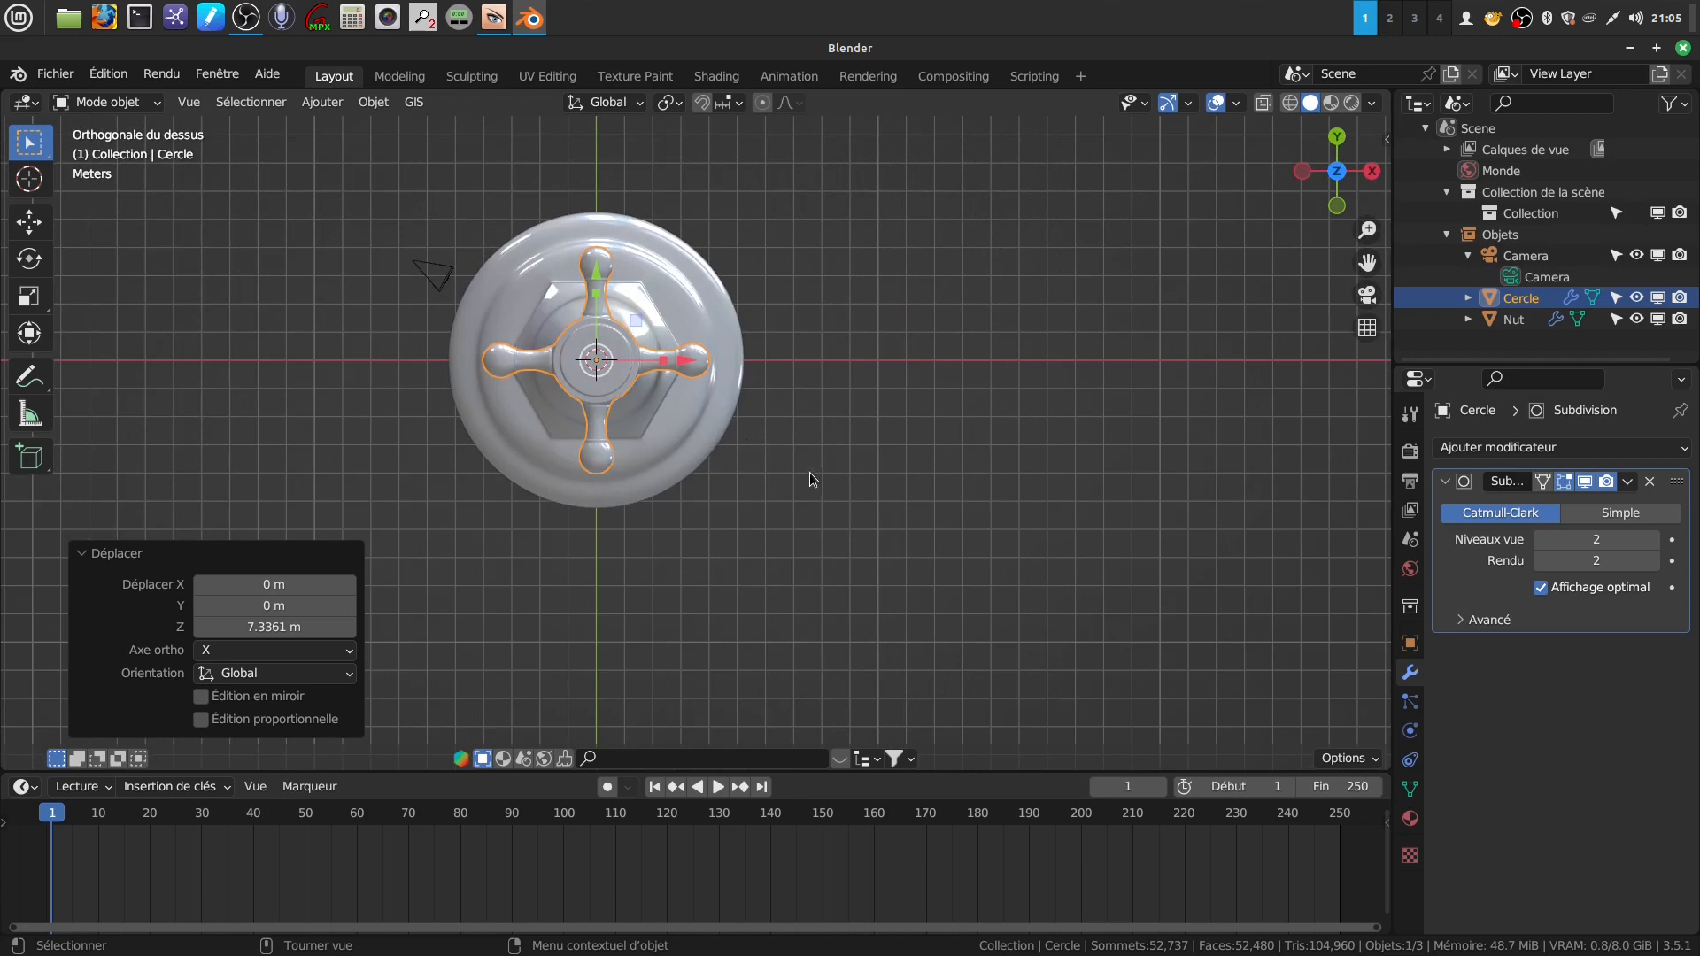
key(s)
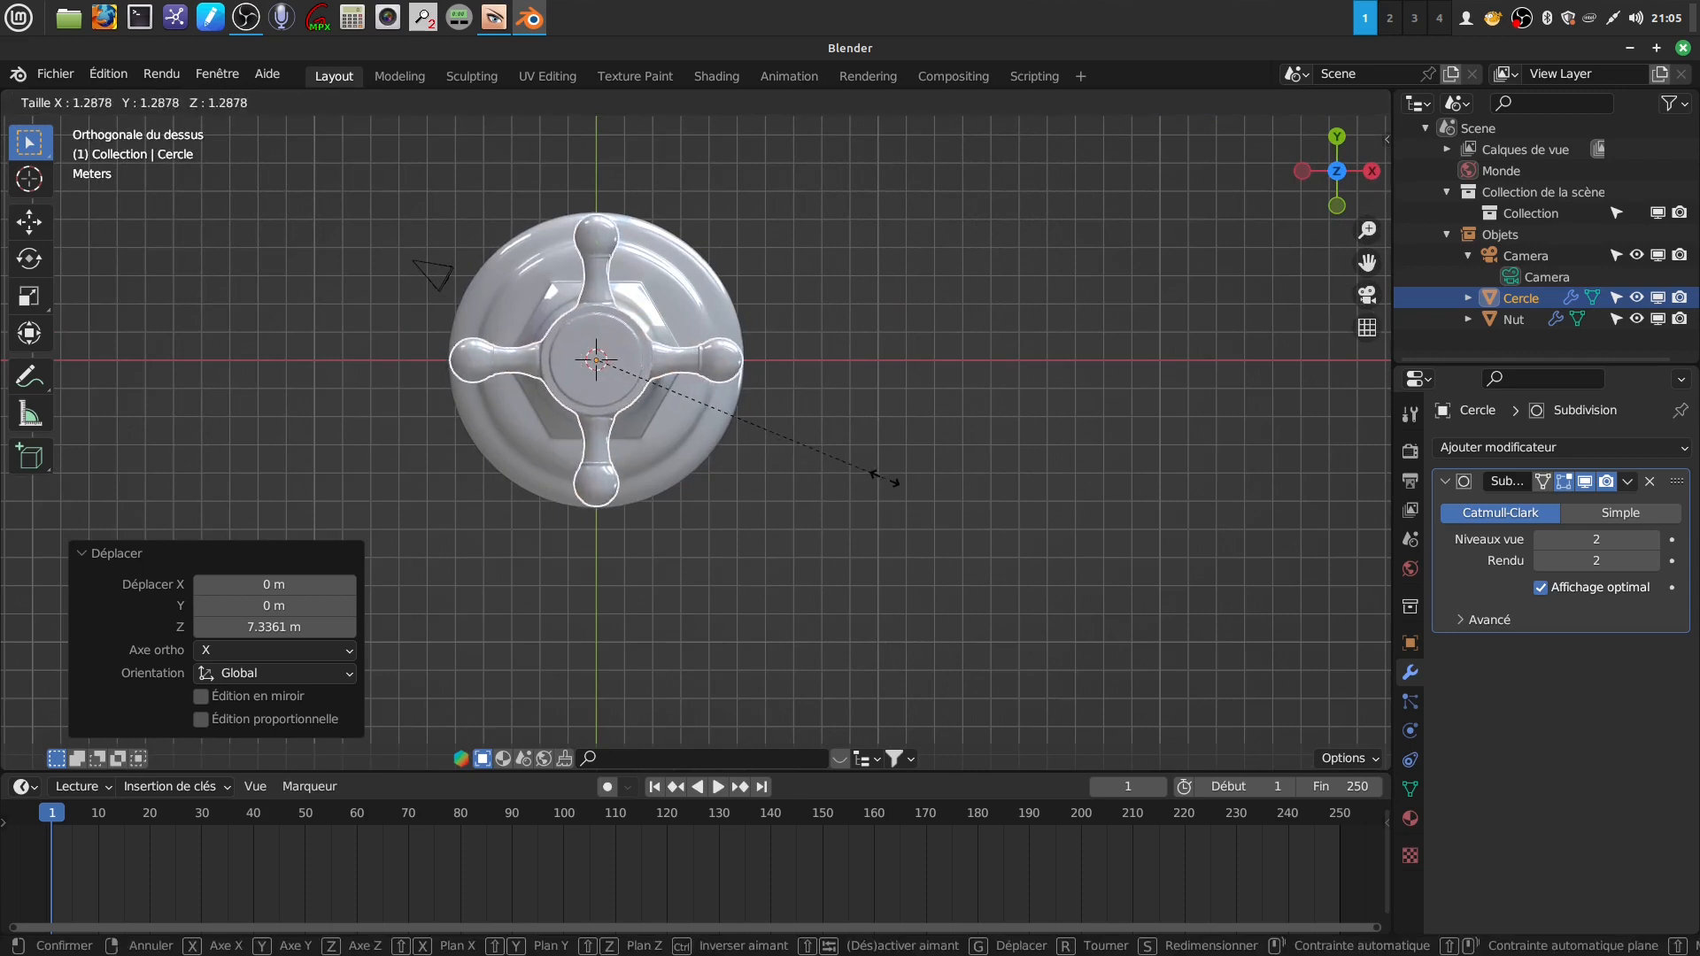
click(886, 478)
- Raise the handle slightly along Z on the stem and deselect it
middle_drag(821, 505, 762, 248)
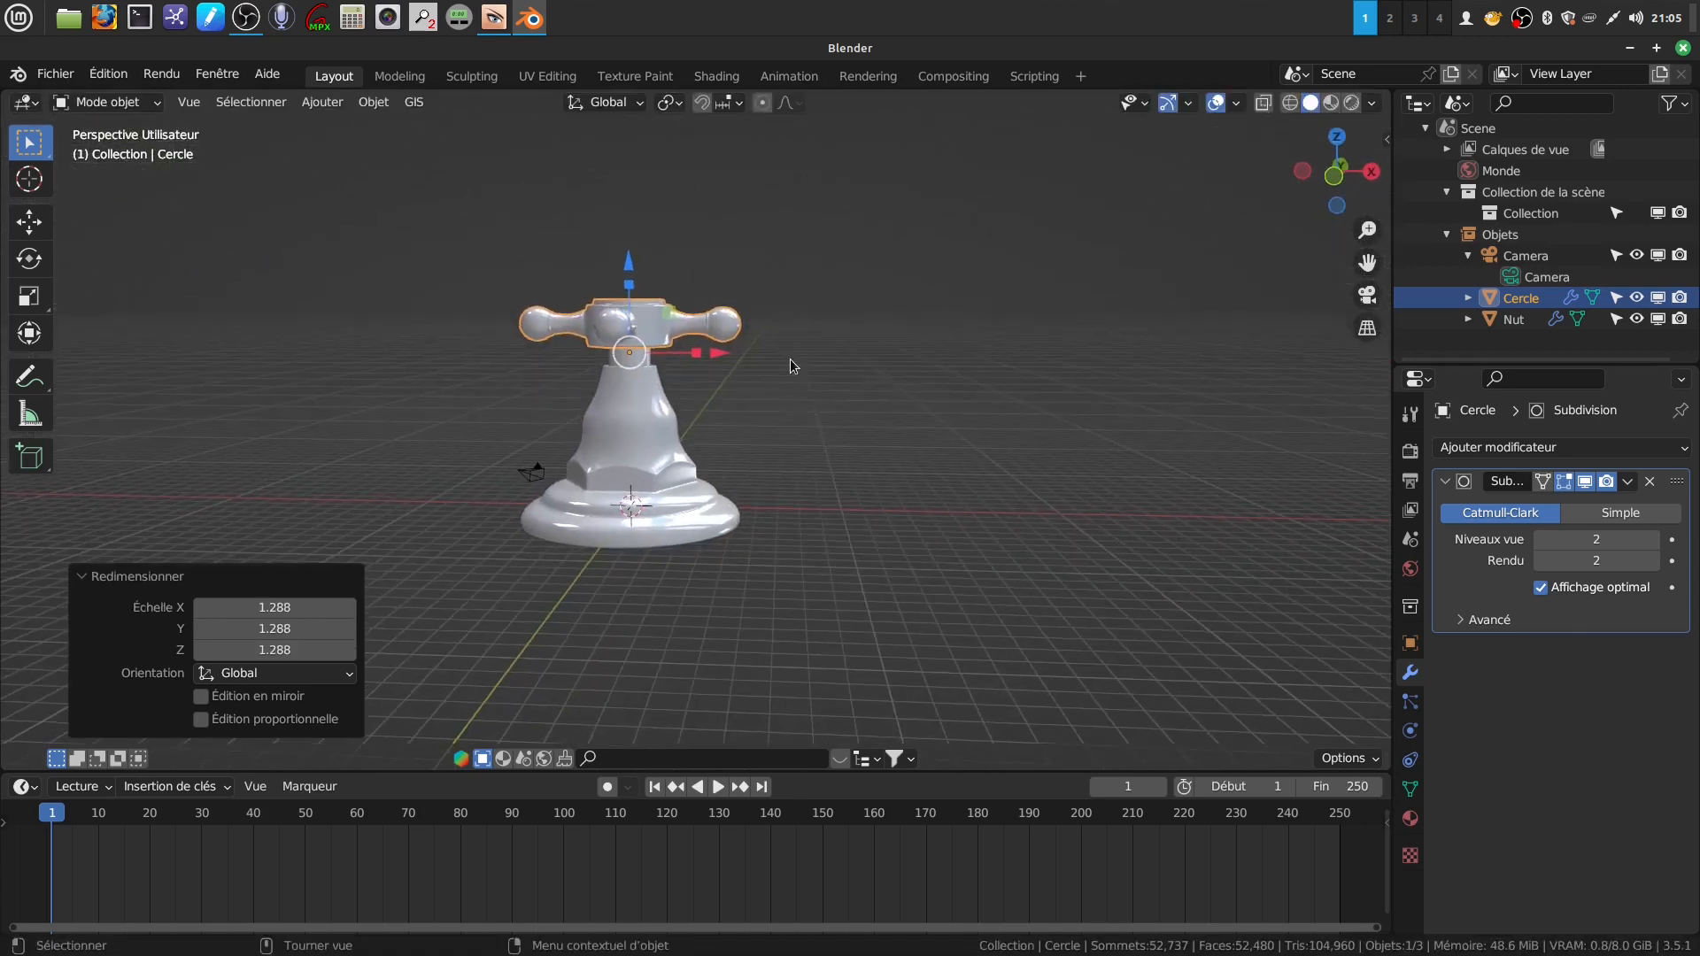
scroll(790, 359, up, 2)
mouse_move(607, 235)
mouse_down()
mouse_move(603, 257)
mouse_move(607, 229)
mouse_up()
click(760, 416)
mouse_move(761, 418)
middle_down()
mouse_move(727, 450)
mouse_move(778, 412)
middle_up()
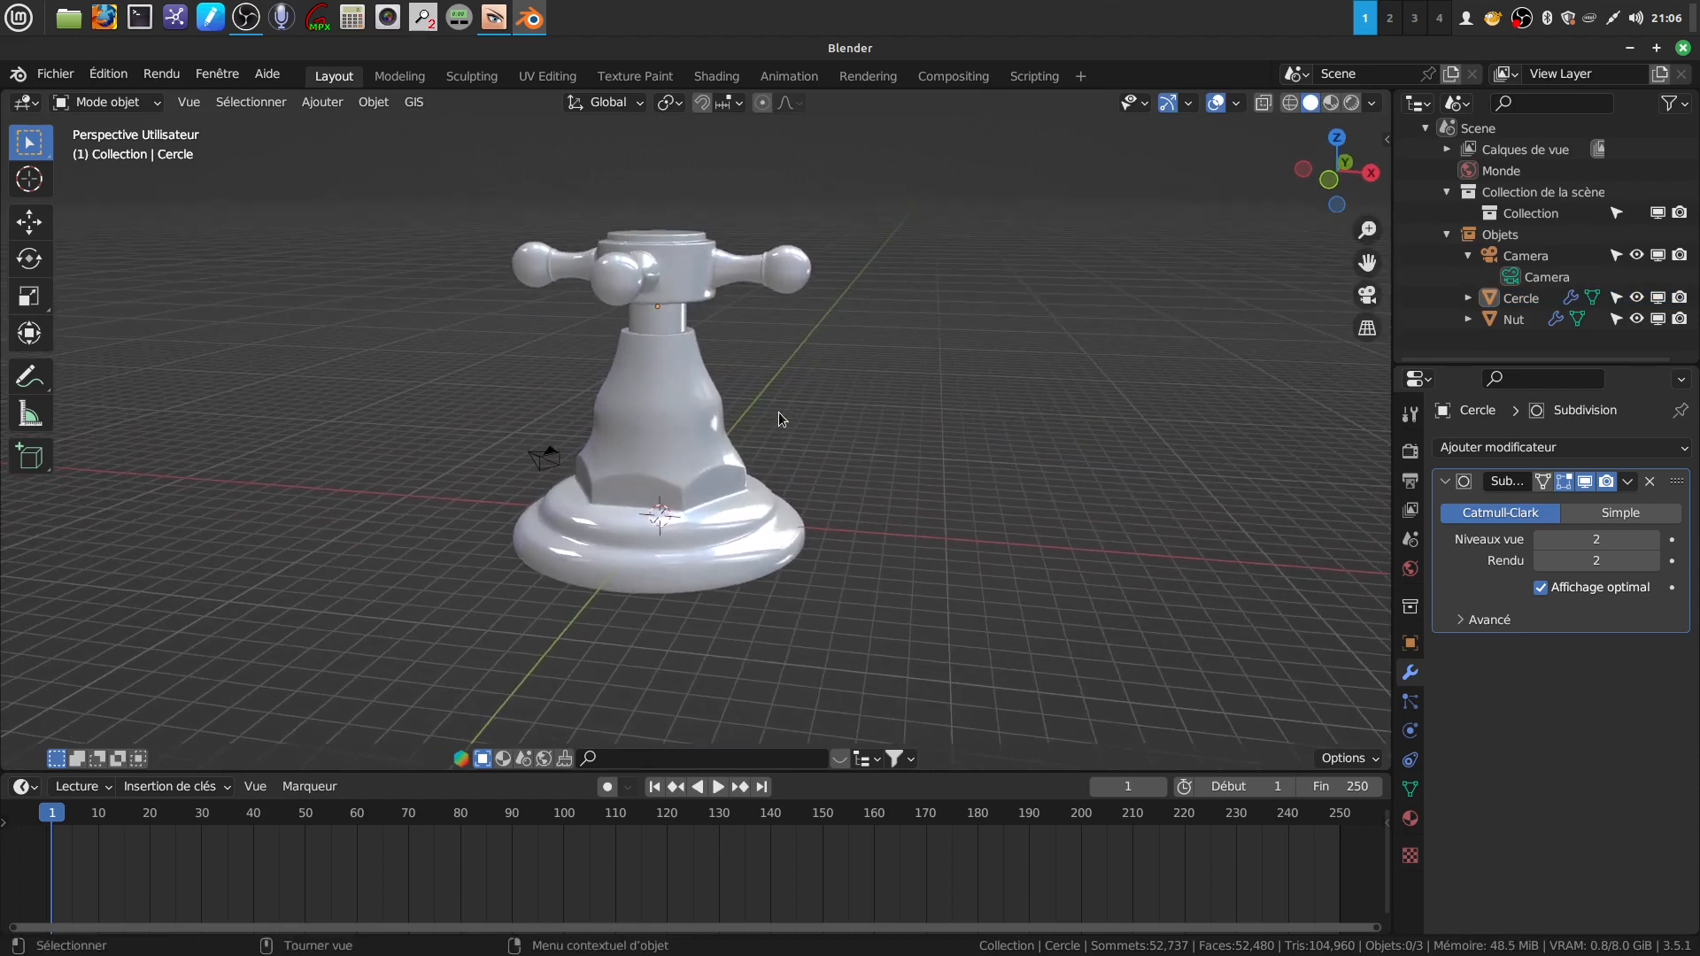
- Join the four-armed handle and the Nut base into one object, with Nut as the active object
click(687, 425)
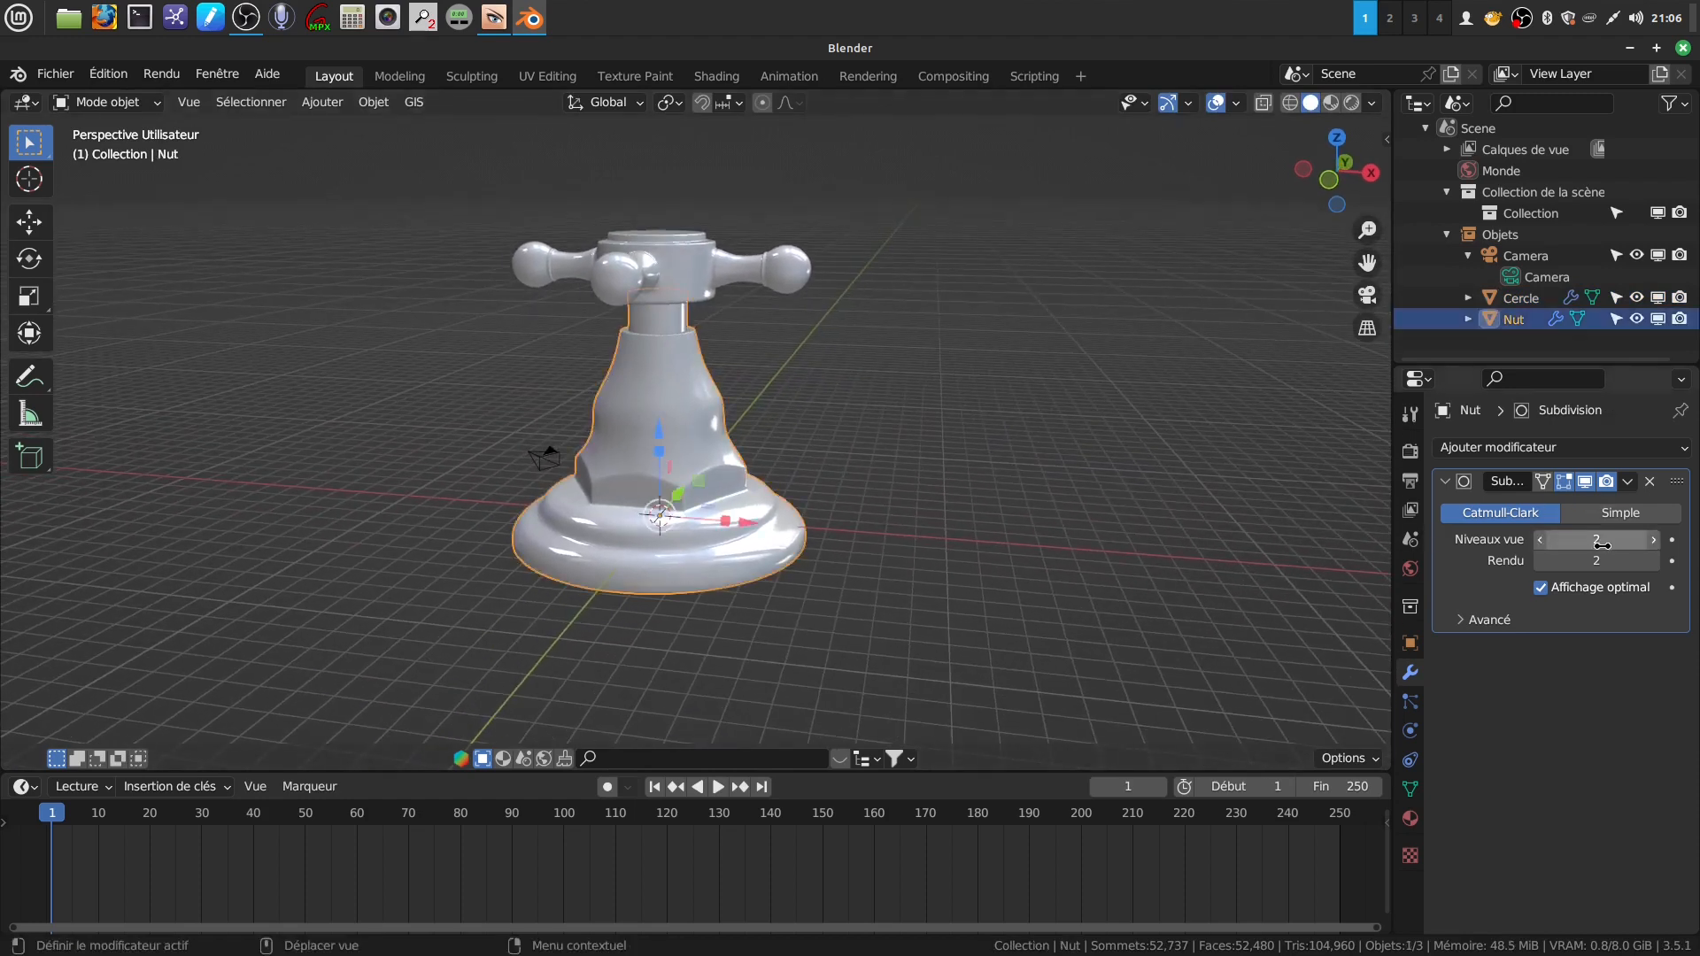
click(758, 262)
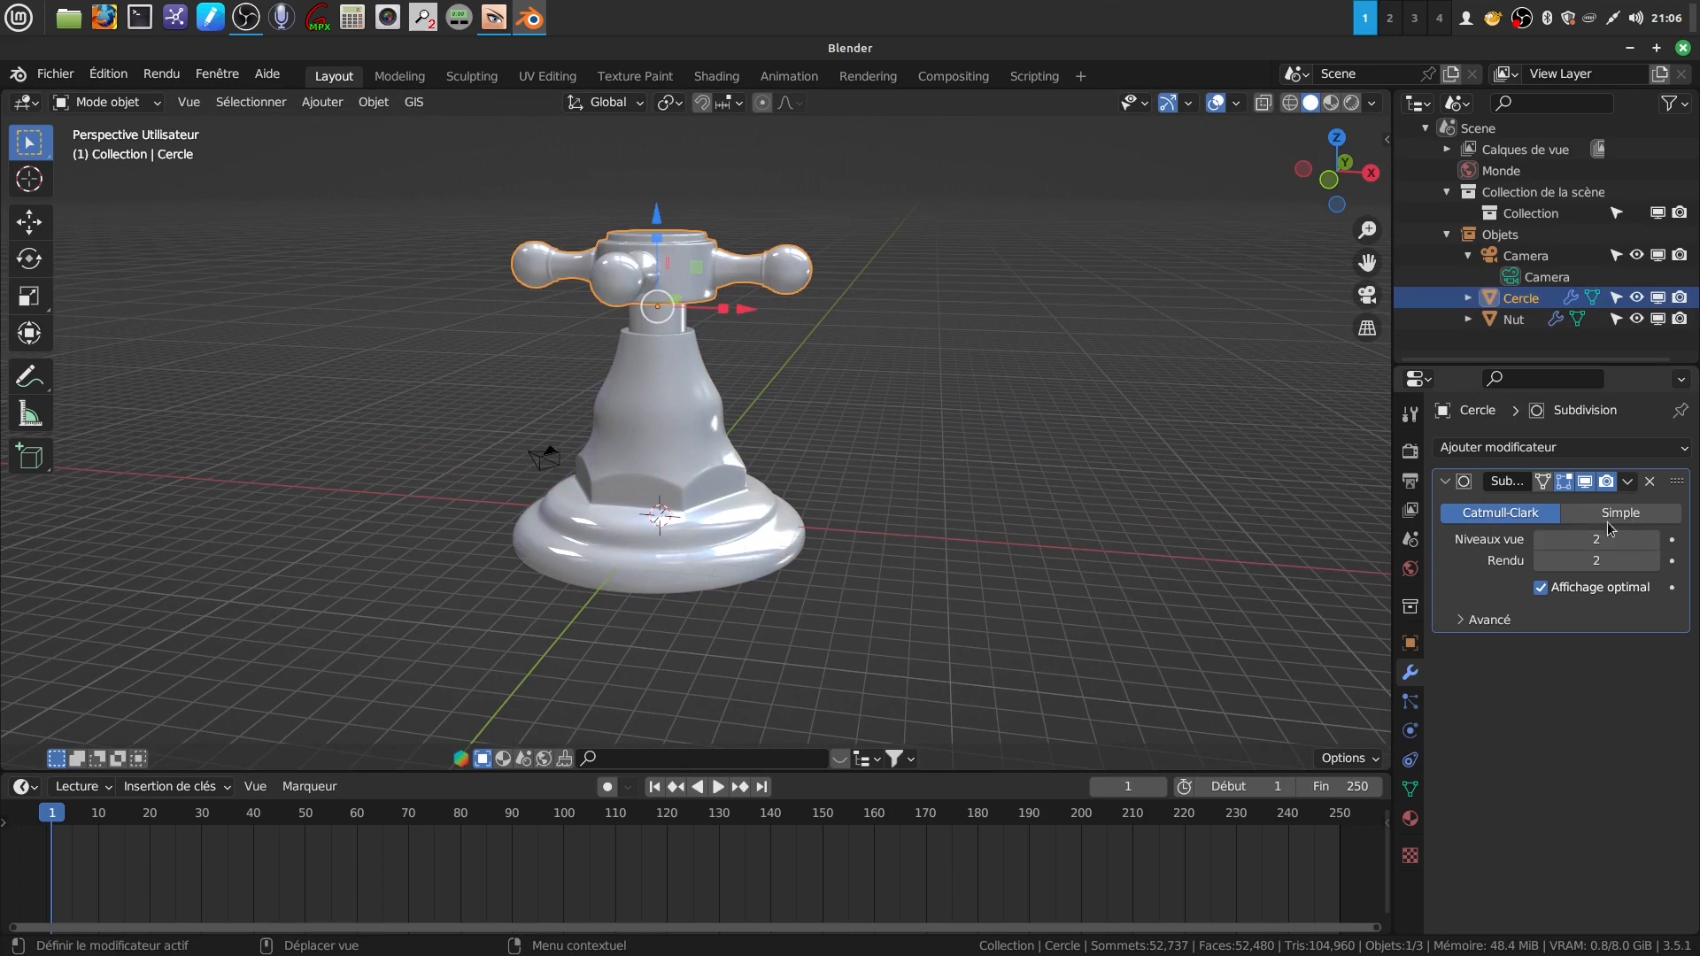
shift+click(687, 400)
right_click(1019, 387)
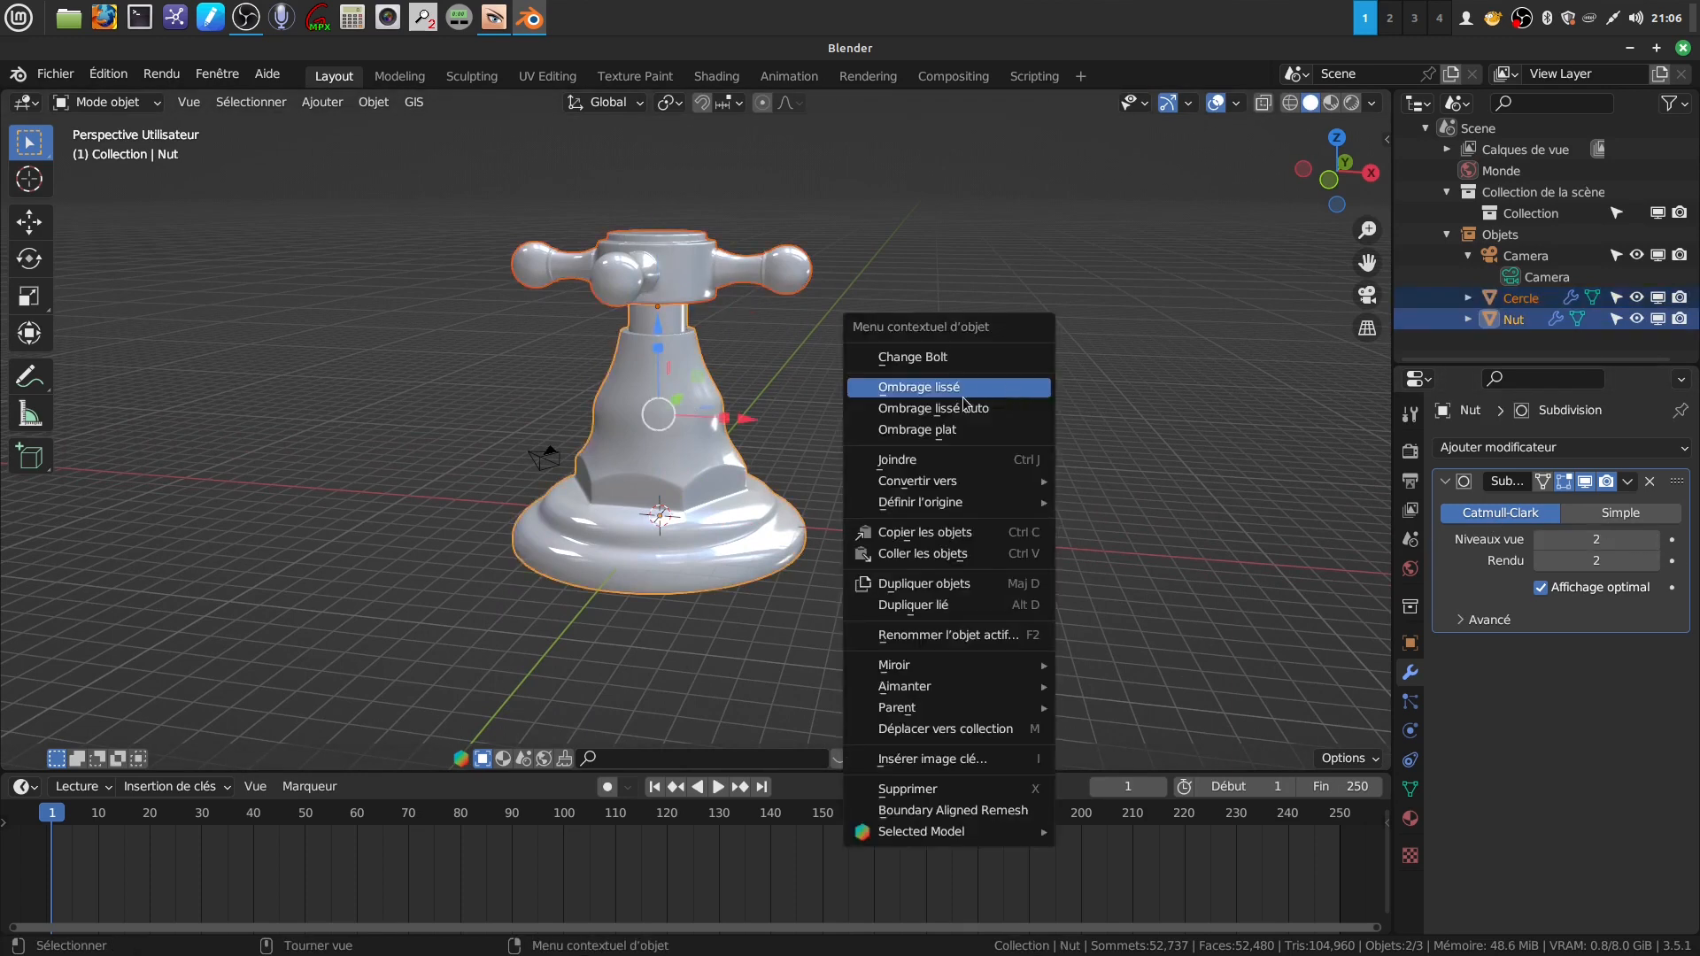
click(903, 461)
middle_drag(720, 377, 772, 379)
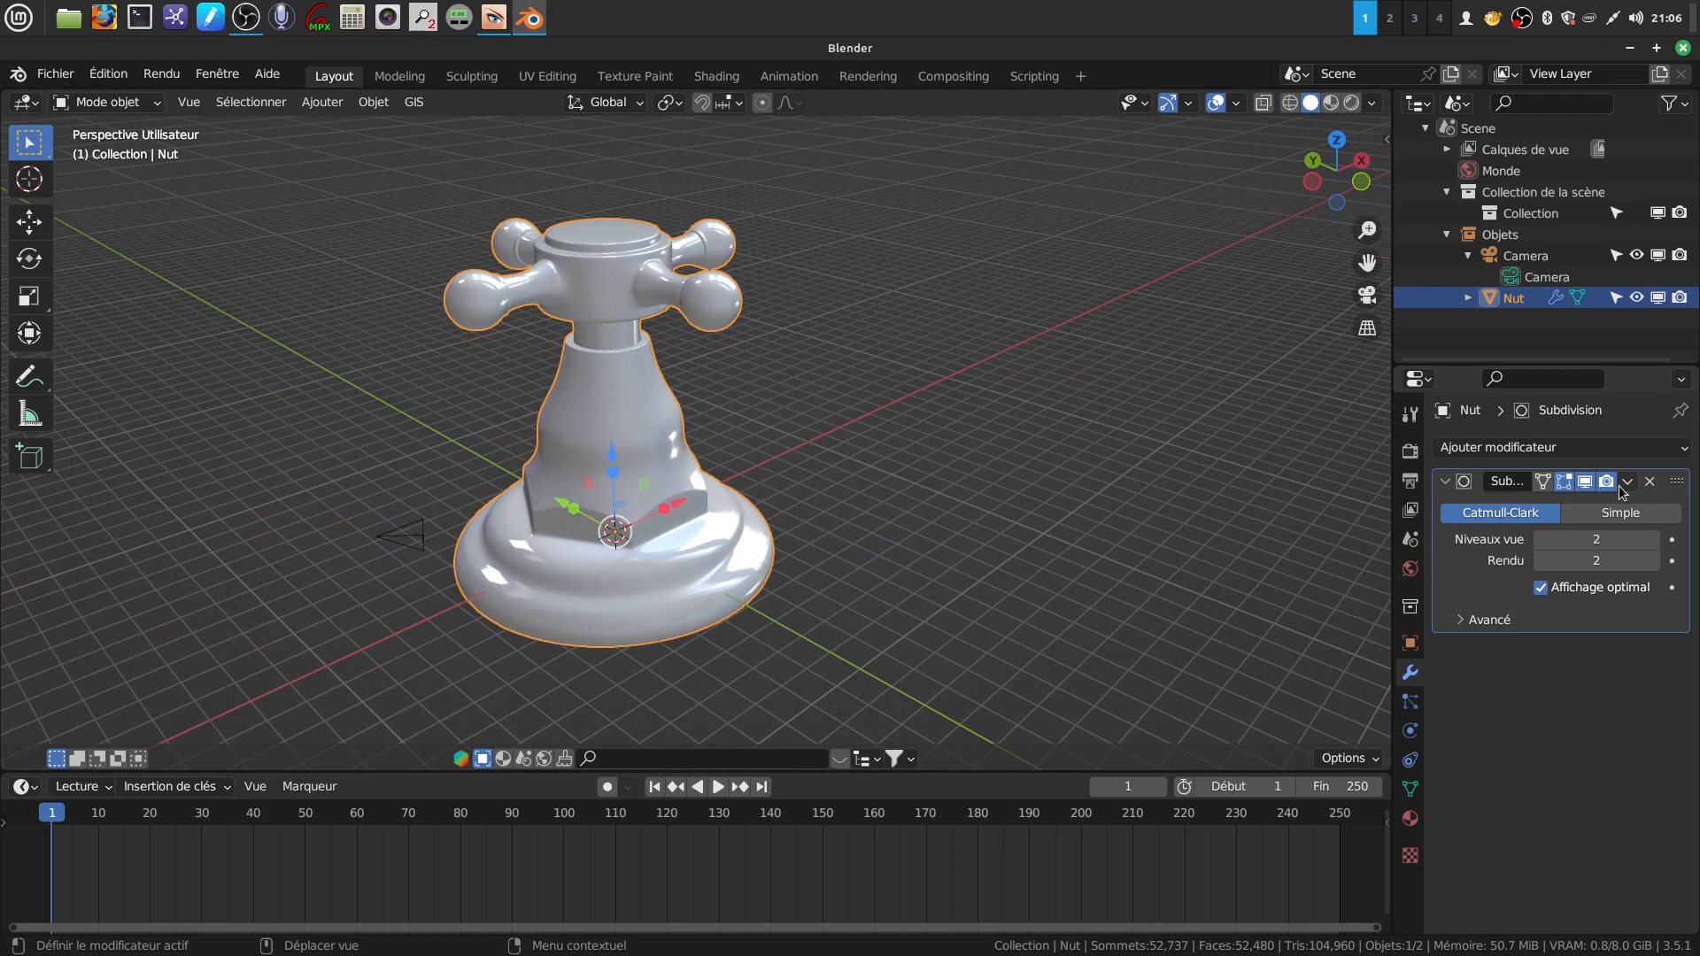
- Apply the Subdivision modifier on the joined Nut object
middle_drag(828, 390, 910, 403)
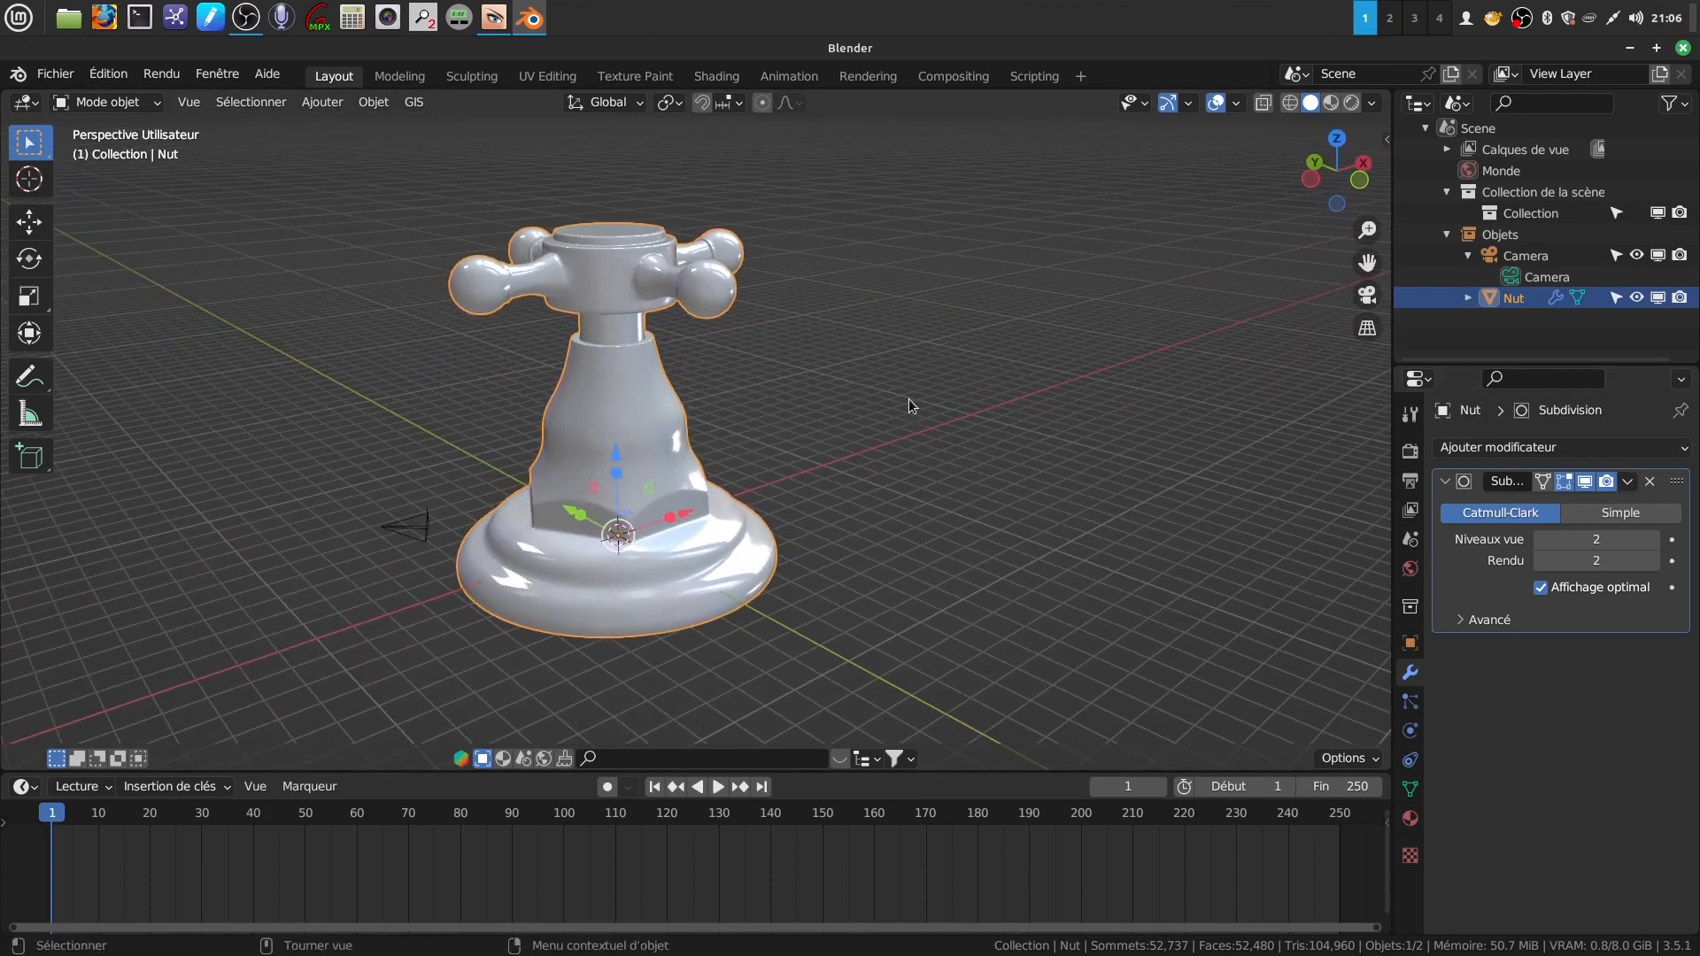
click(1628, 482)
click(1495, 513)
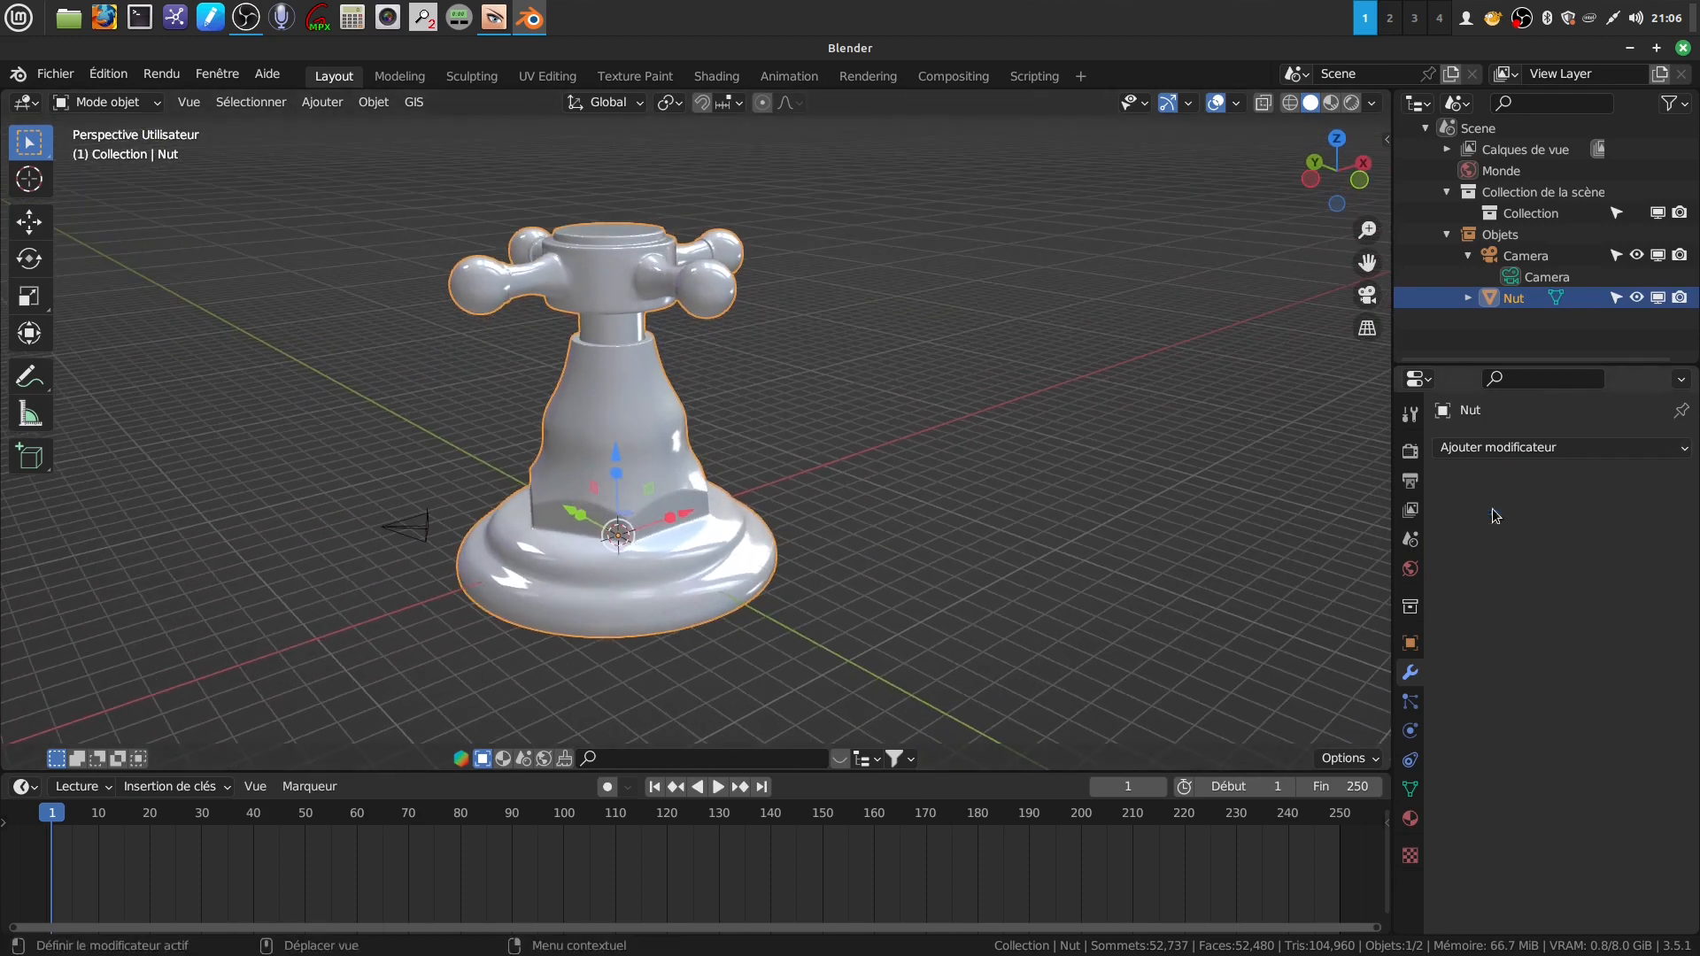
- Create a new material on the Nut object and give it a pale bluish-white base colour
middle_drag(1036, 496, 1031, 485)
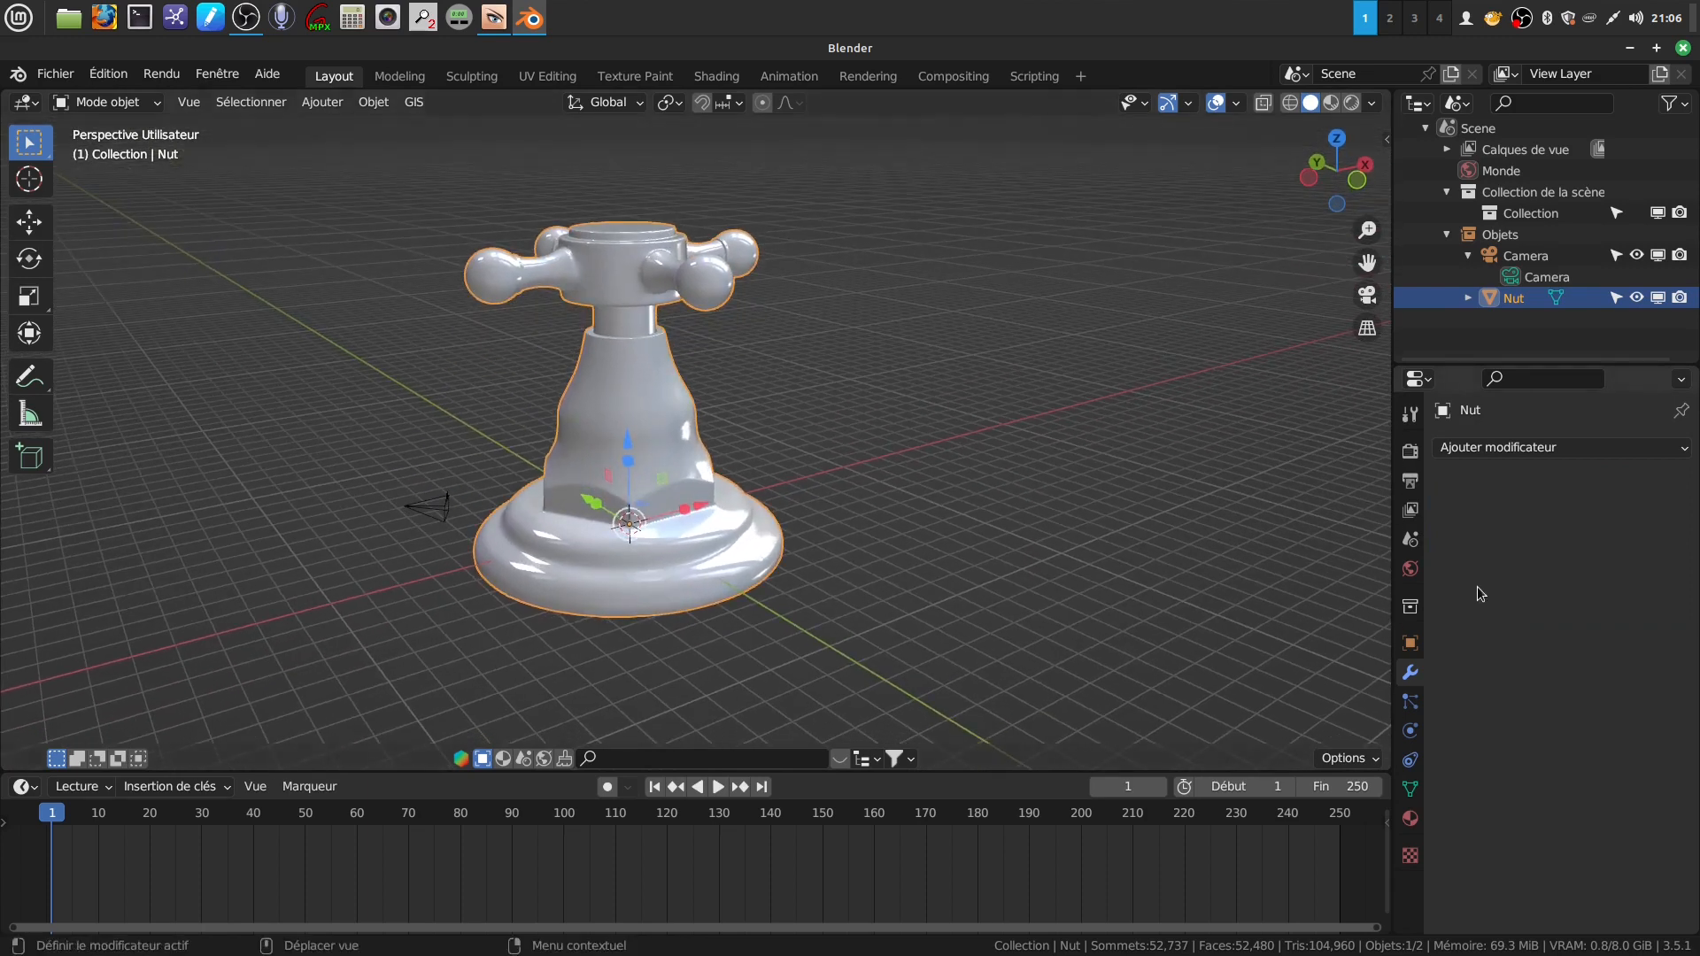
click(1411, 819)
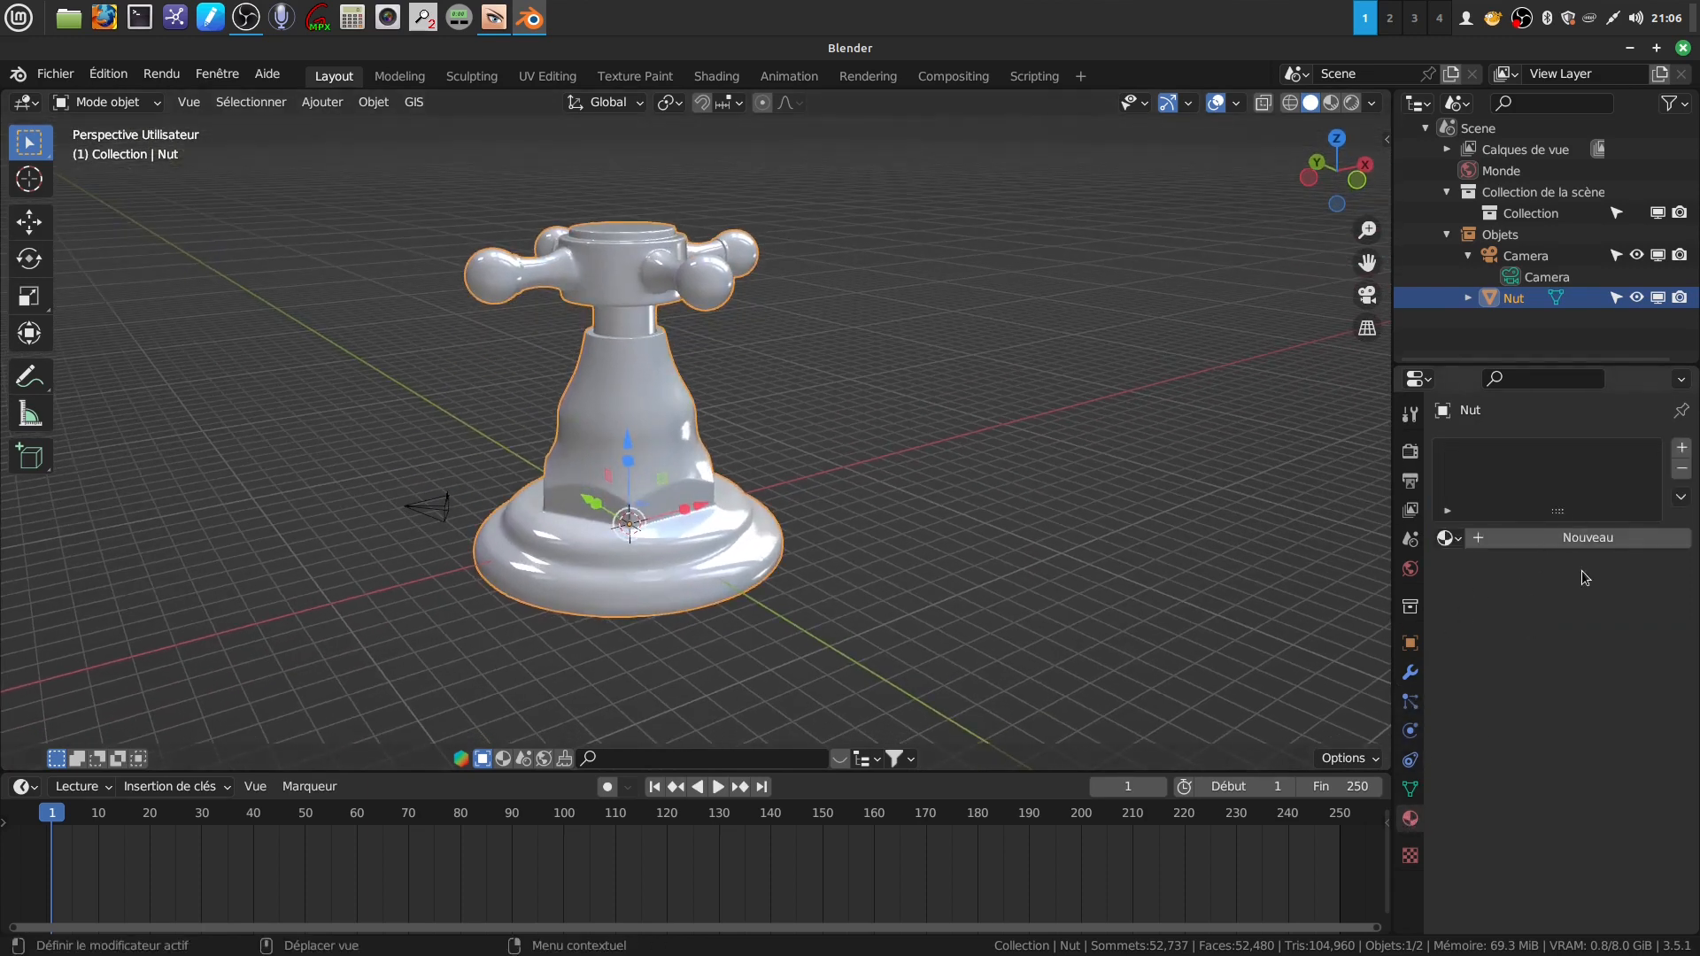
click(1585, 537)
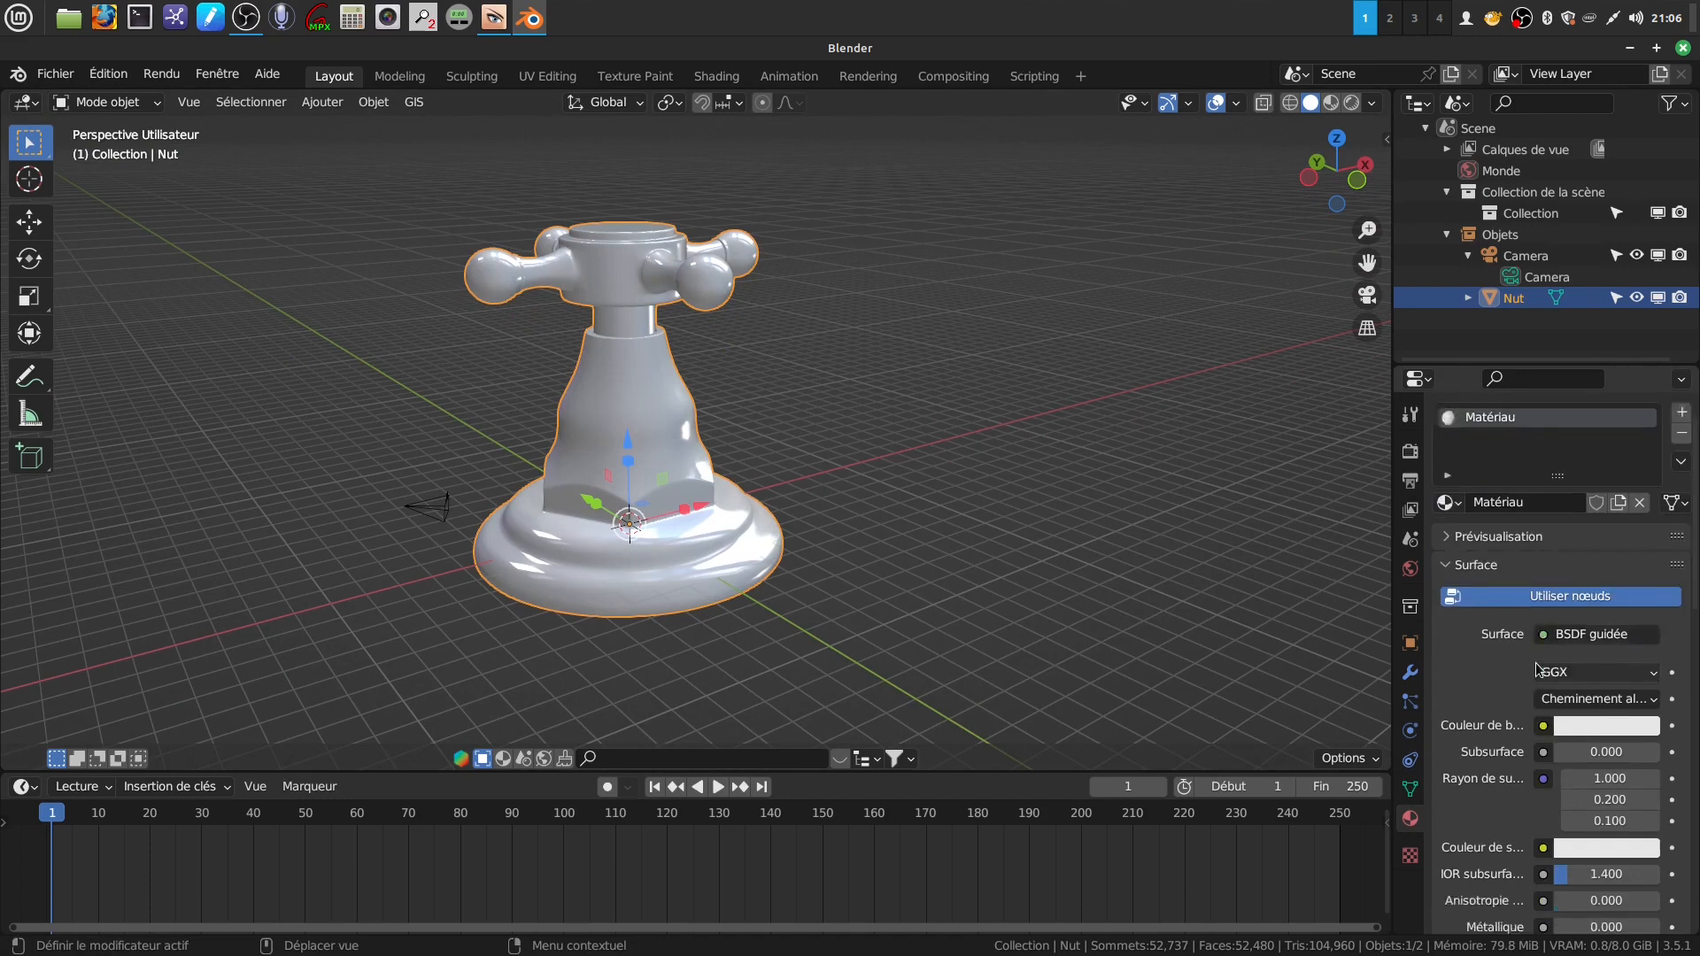
scroll(1572, 637, down, 5)
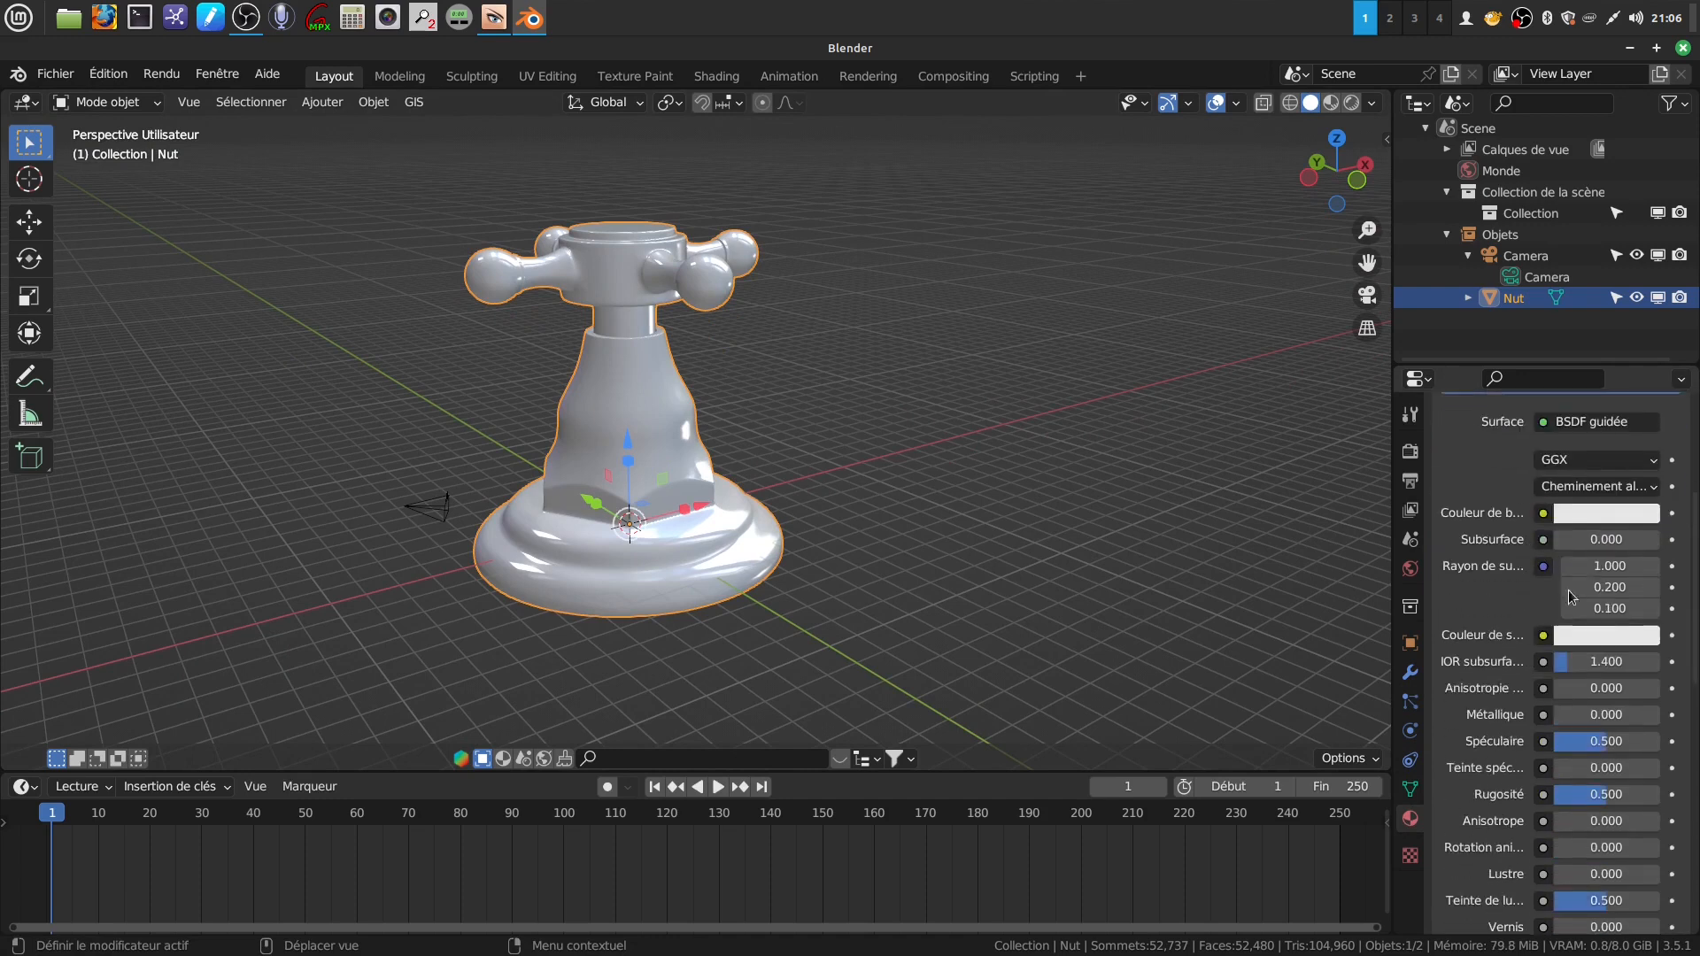
click(1586, 515)
drag(1549, 286, 1548, 282)
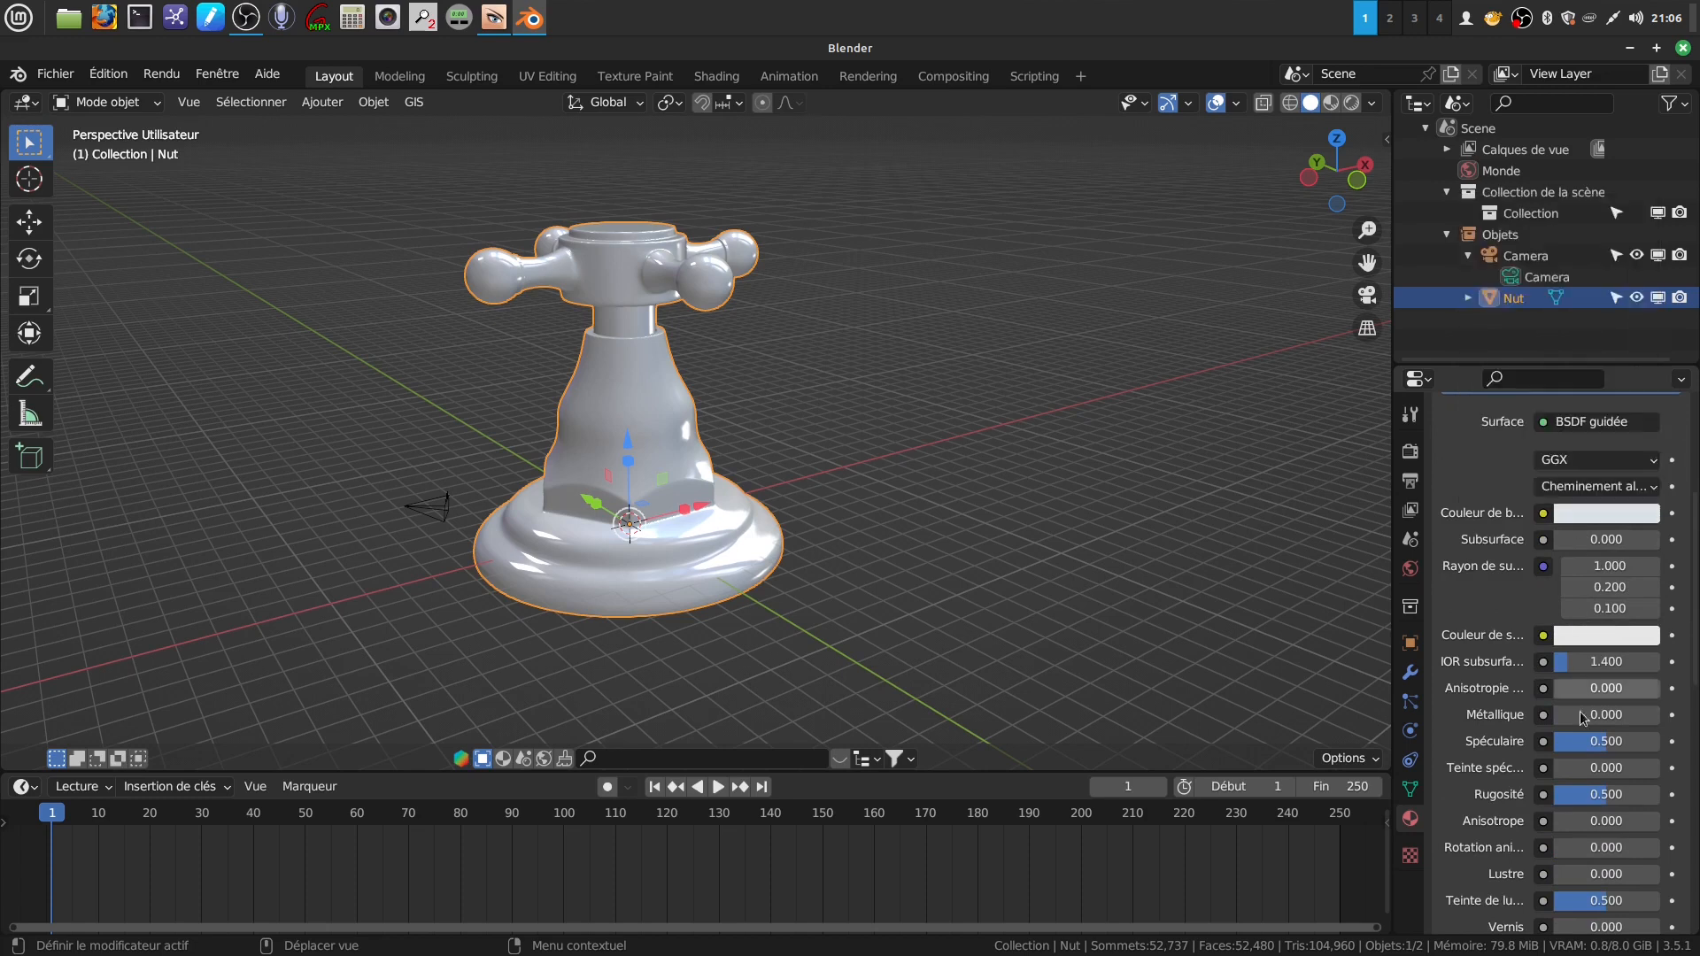
- Set the material's metallic to 1.000, specular to 0.000 and roughness to about 0.103, leaving the object deselected
drag(1604, 745, 1575, 699)
scroll(1649, 778, down, 3)
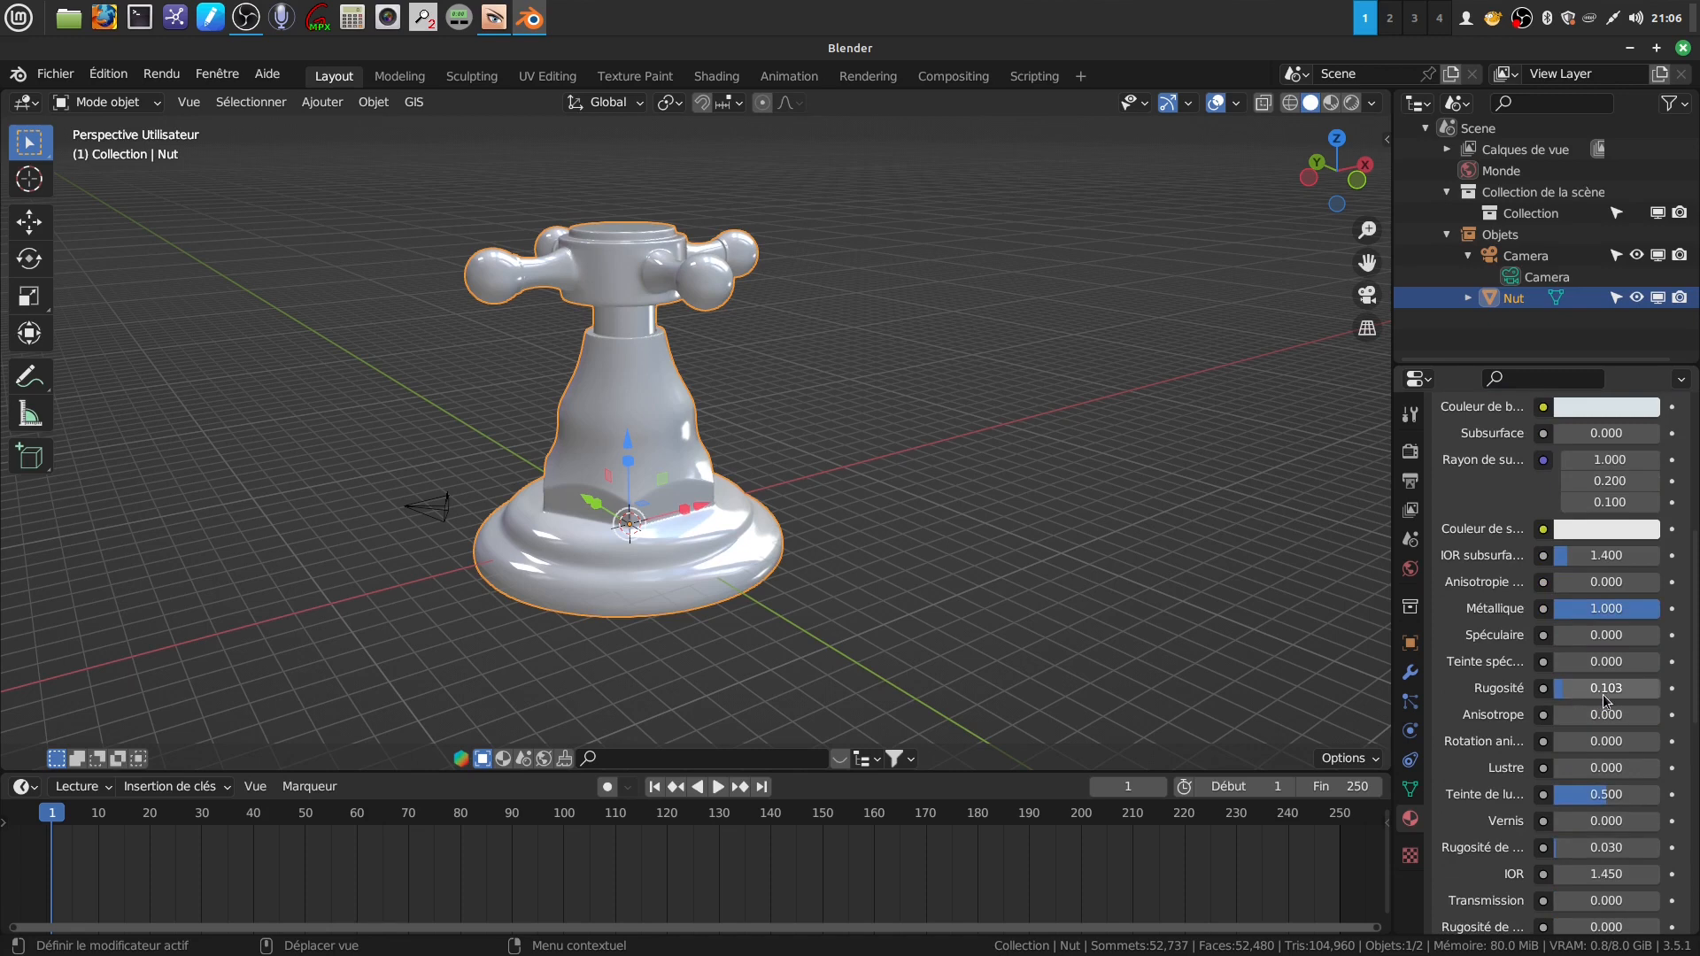
click(1039, 471)
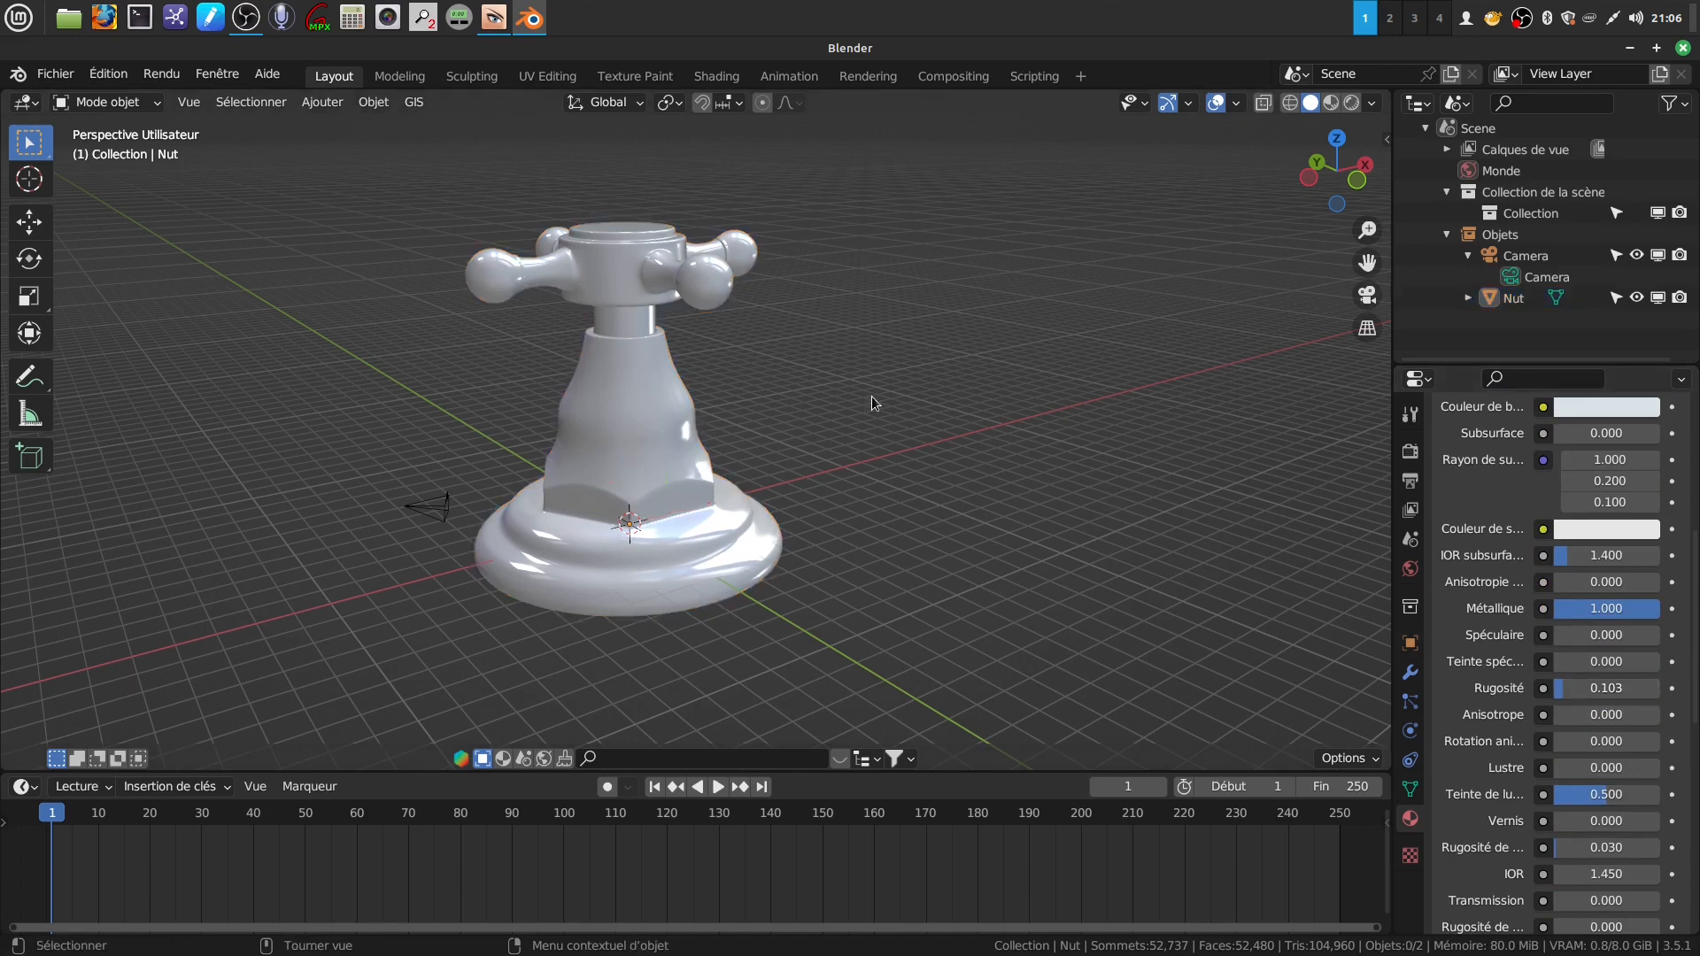
- Switch the viewport to rendered shading and lower the material's roughness to 0.087
click(1351, 103)
mouse_move(886, 300)
middle_down()
mouse_move(974, 292)
mouse_move(1007, 263)
mouse_move(1033, 320)
mouse_move(1017, 374)
mouse_move(886, 390)
mouse_move(836, 301)
mouse_move(881, 256)
mouse_move(951, 295)
mouse_move(1013, 383)
middle_up()
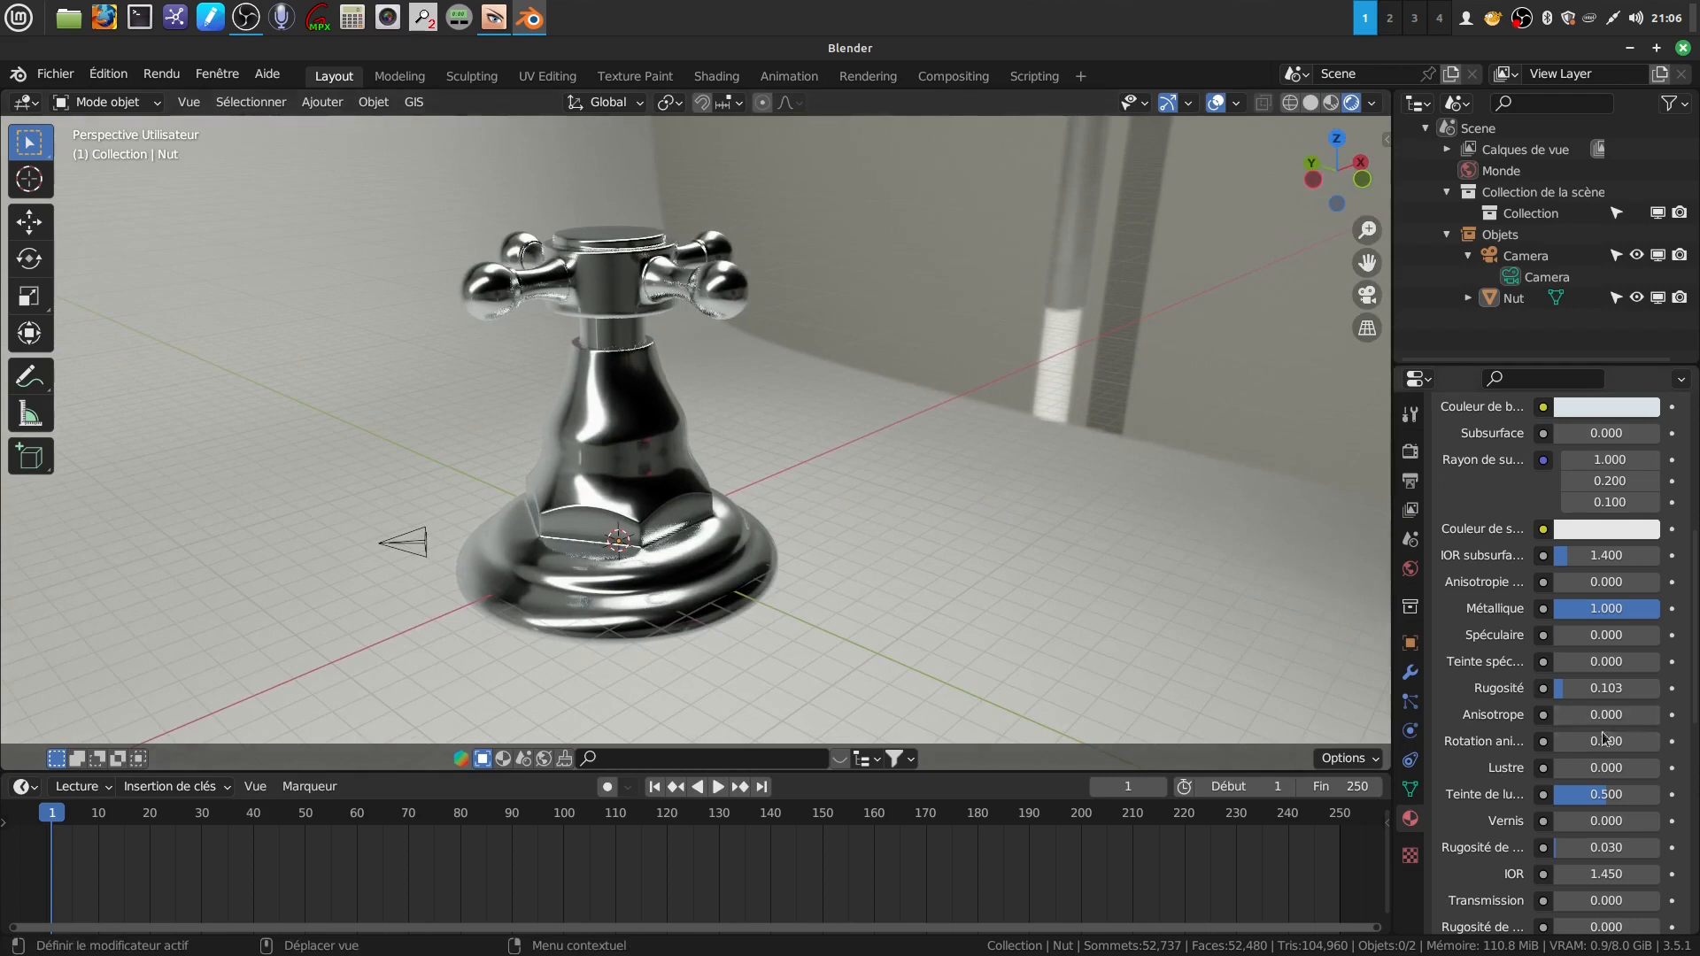
click(1607, 688)
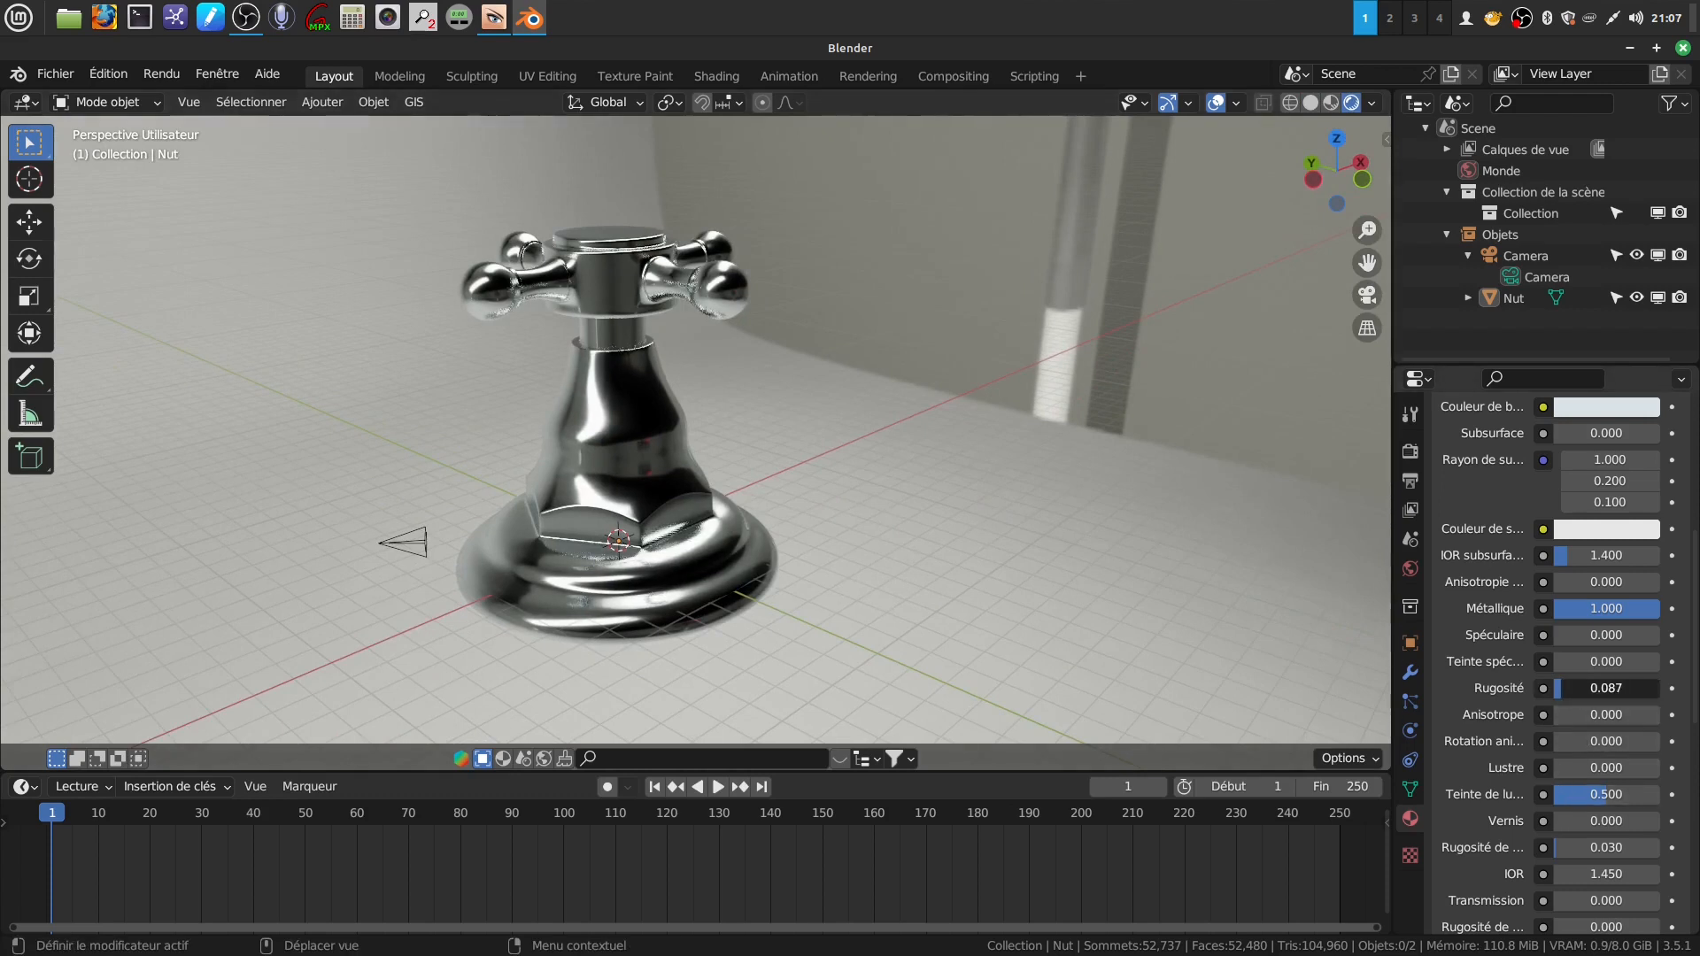
- Examine the metallic tap's reflections and shape from several angles in the rendered view
middle_drag(825, 457, 875, 463)
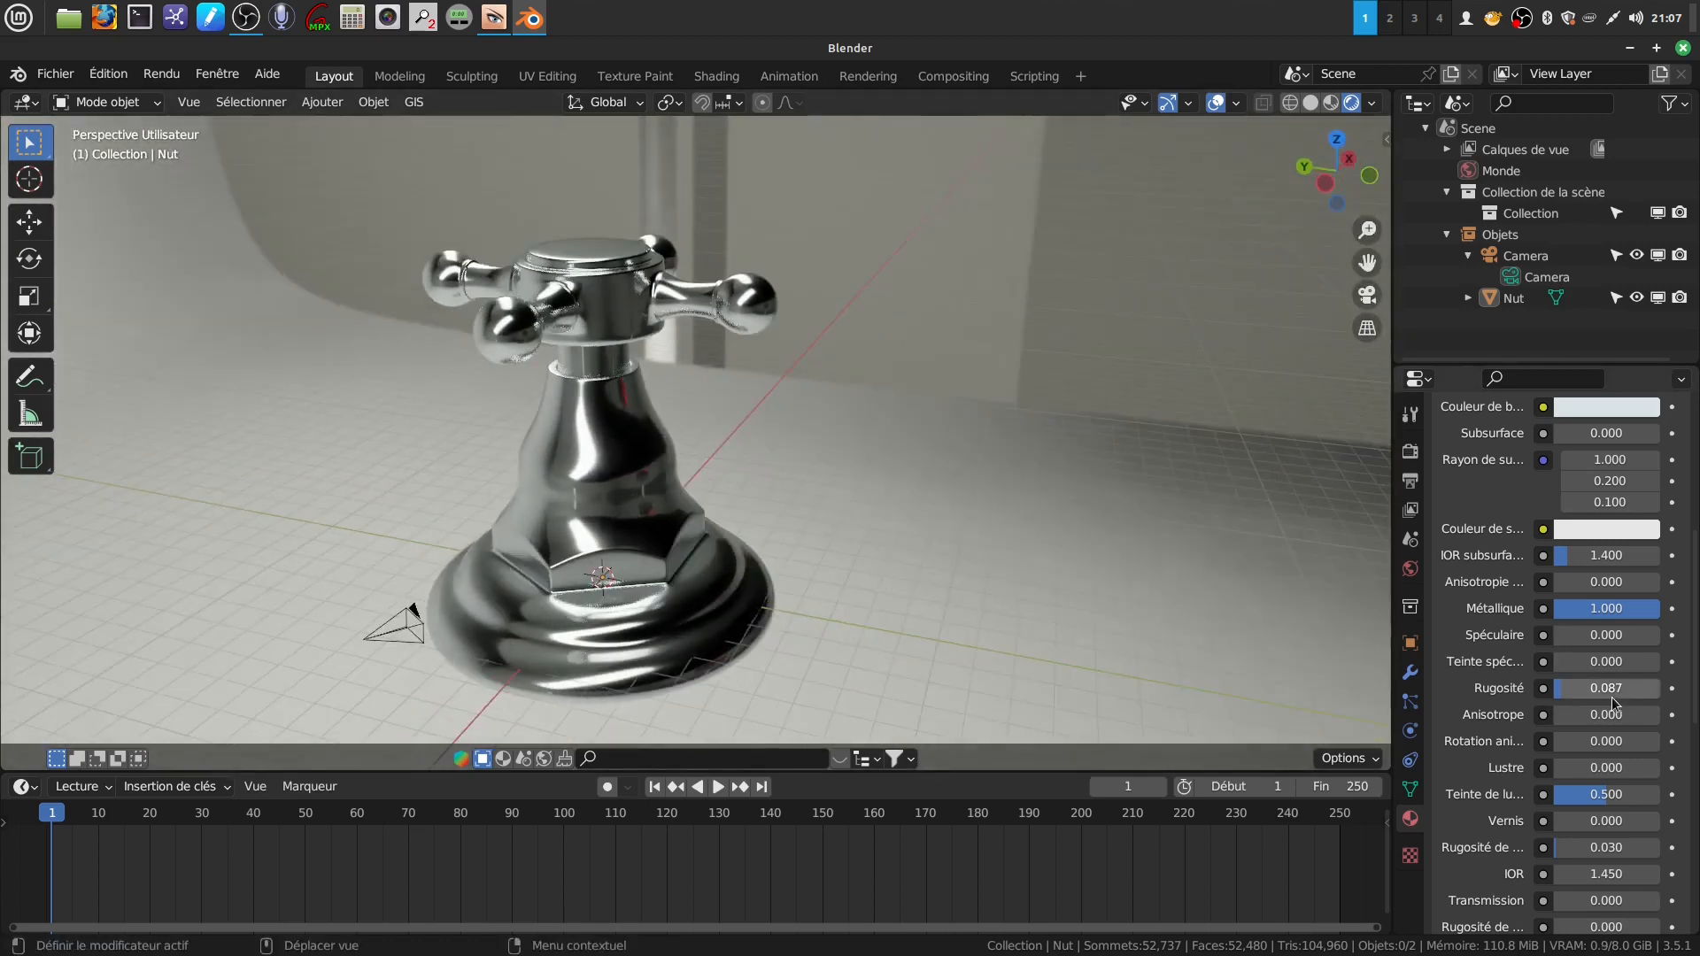
mouse_move(776, 384)
middle_down()
mouse_move(714, 411)
mouse_move(704, 448)
mouse_move(866, 318)
mouse_move(873, 342)
mouse_move(776, 400)
mouse_move(618, 342)
mouse_move(638, 311)
mouse_move(652, 370)
mouse_move(675, 357)
mouse_move(732, 398)
mouse_move(782, 384)
mouse_move(756, 387)
middle_up()
middle_drag(770, 474, 835, 423)
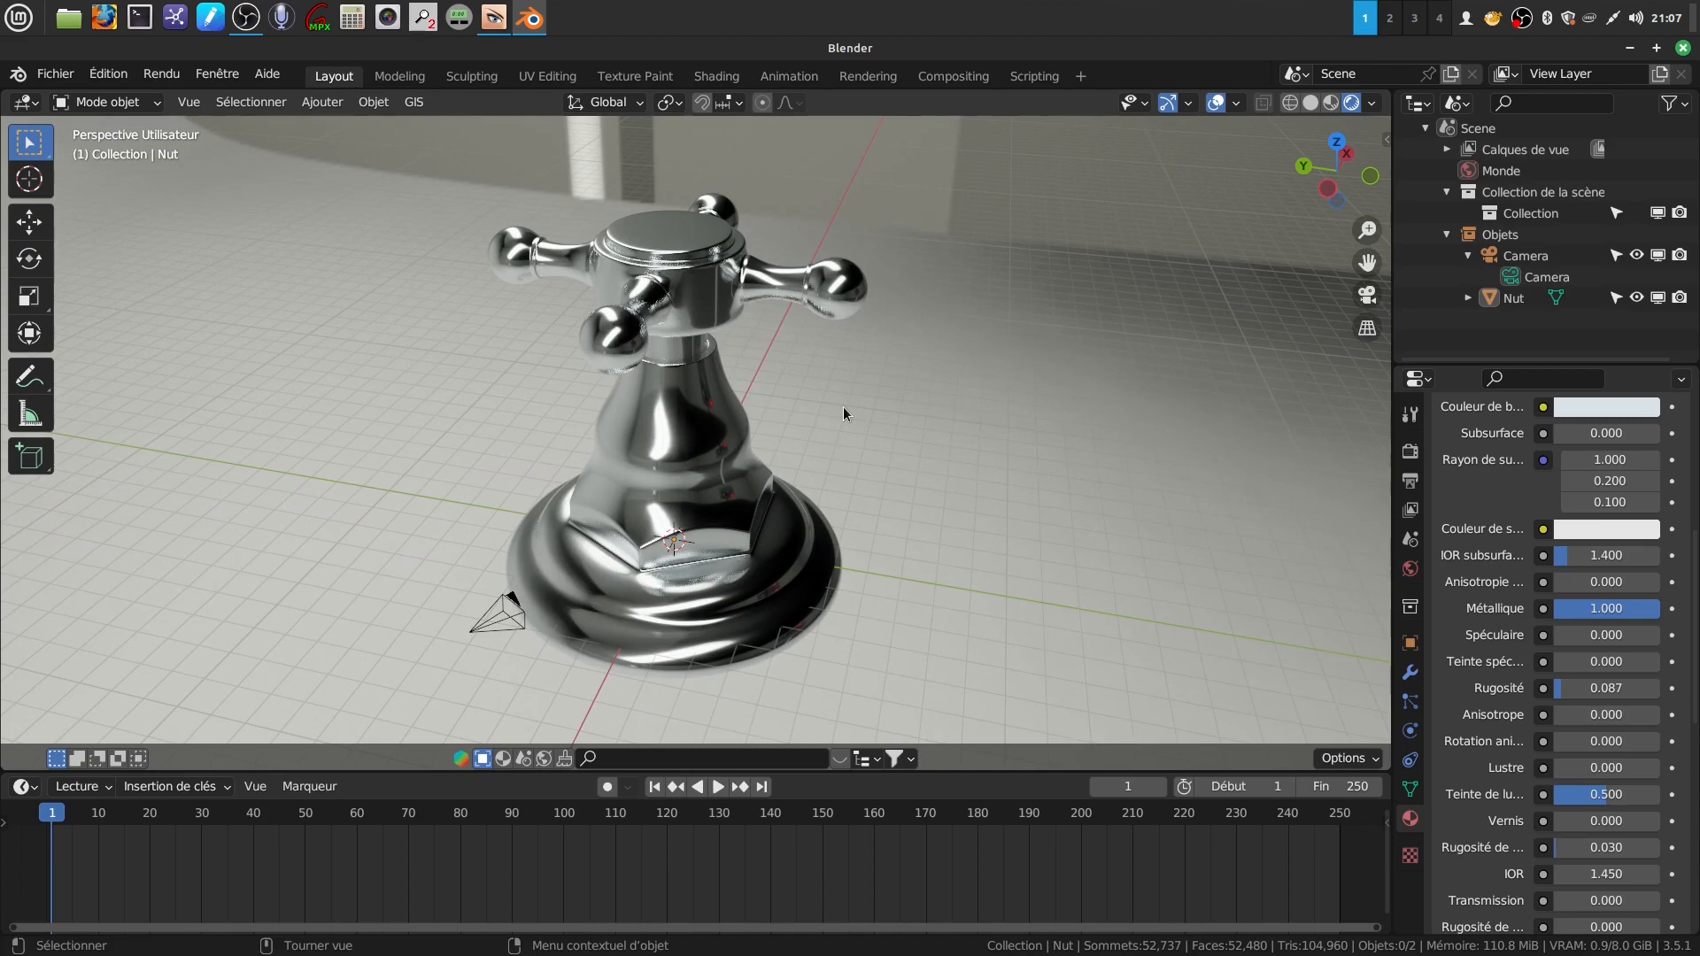
middle_drag(790, 450, 780, 417)
middle_drag(758, 448, 737, 365)
scroll(773, 475, up, 1)
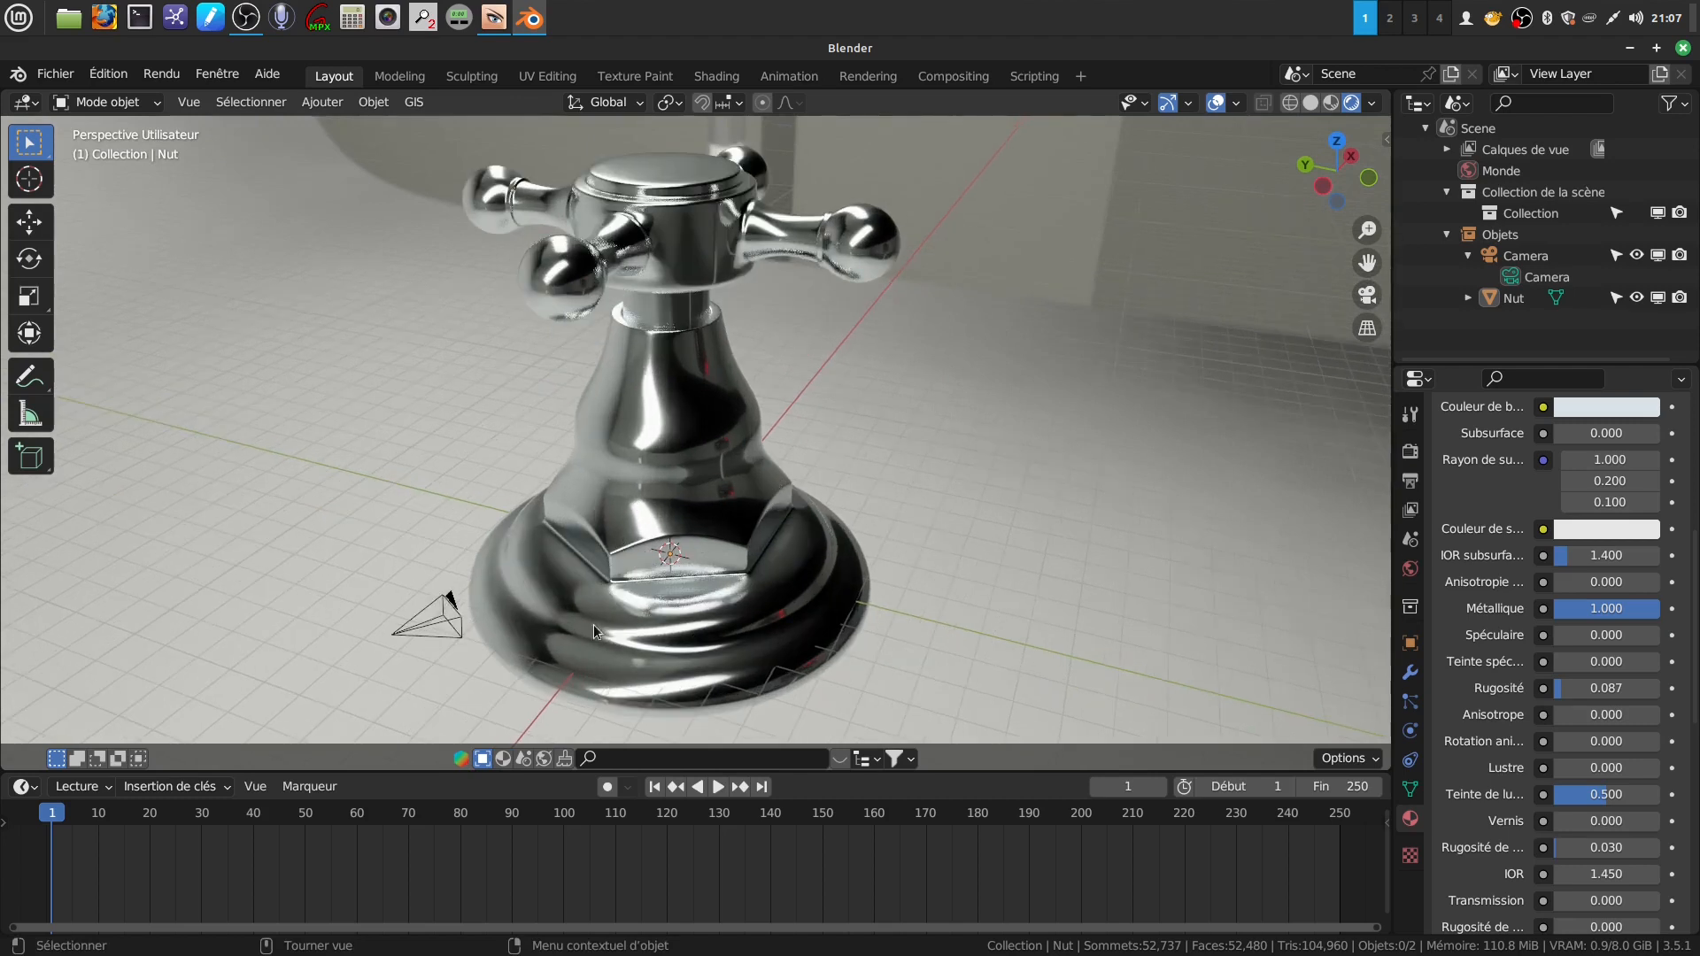
mouse_move(864, 488)
middle_down()
mouse_move(858, 428)
mouse_move(891, 408)
mouse_move(976, 454)
mouse_move(926, 526)
mouse_move(850, 527)
mouse_move(807, 476)
mouse_move(829, 501)
mouse_move(919, 518)
mouse_move(973, 416)
mouse_move(892, 497)
middle_up()
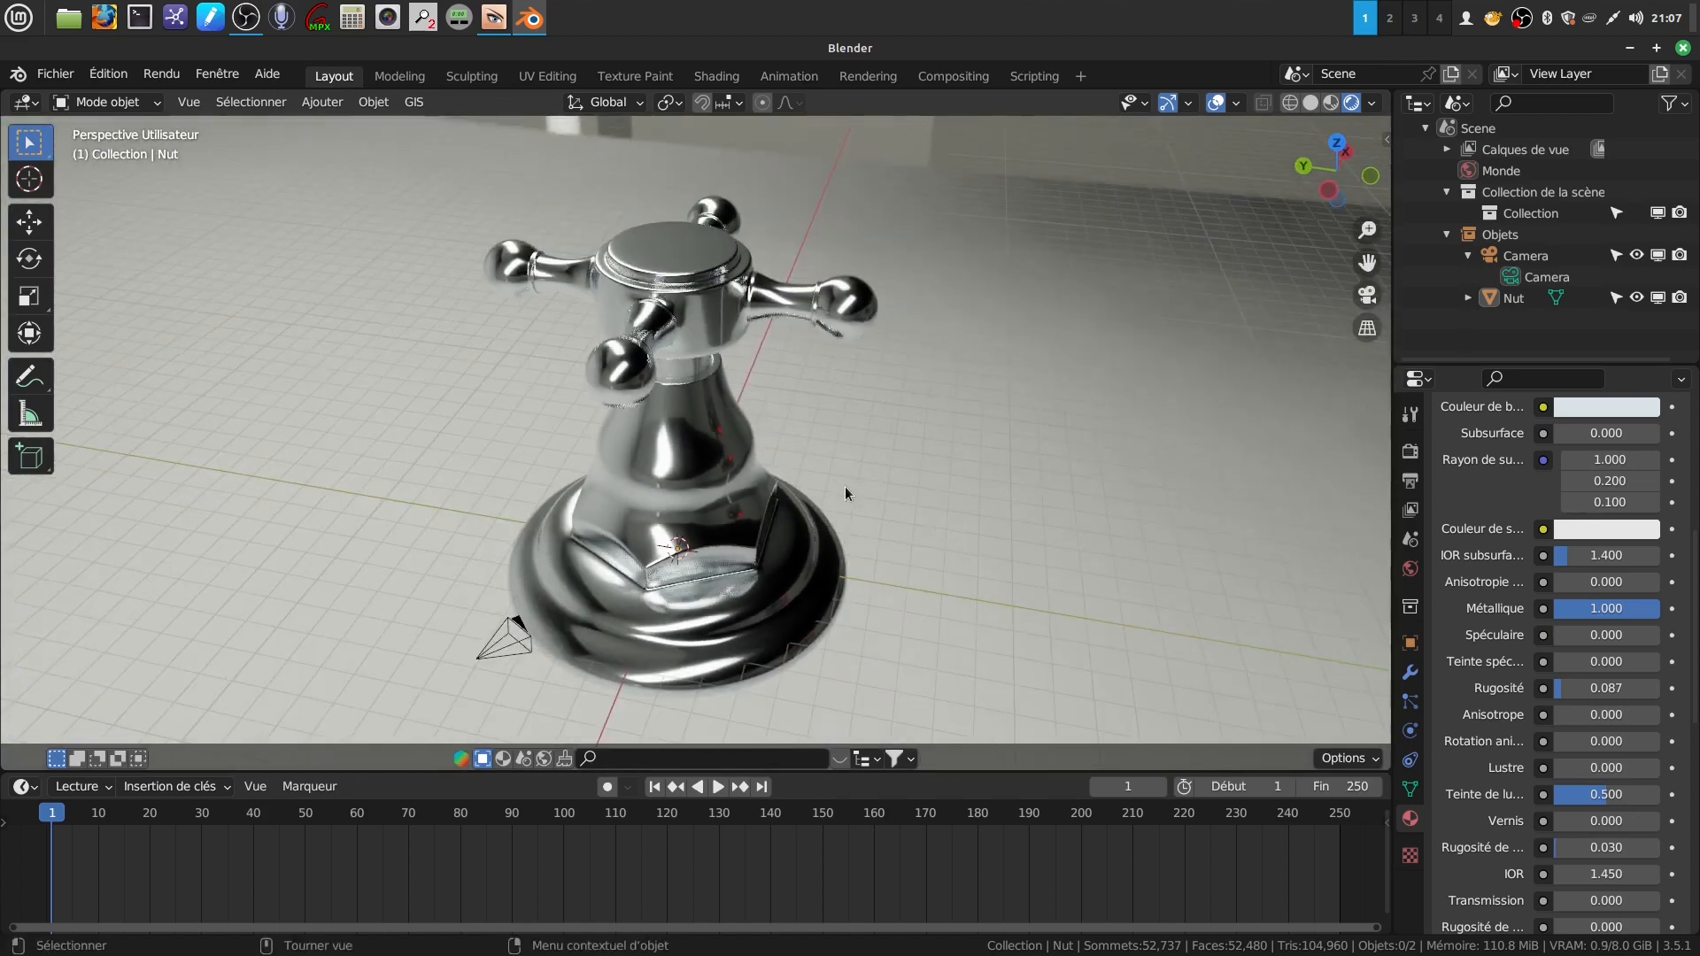
middle_drag(793, 453, 874, 363)
scroll(823, 438, up, 2)
scroll(886, 356, down, 2)
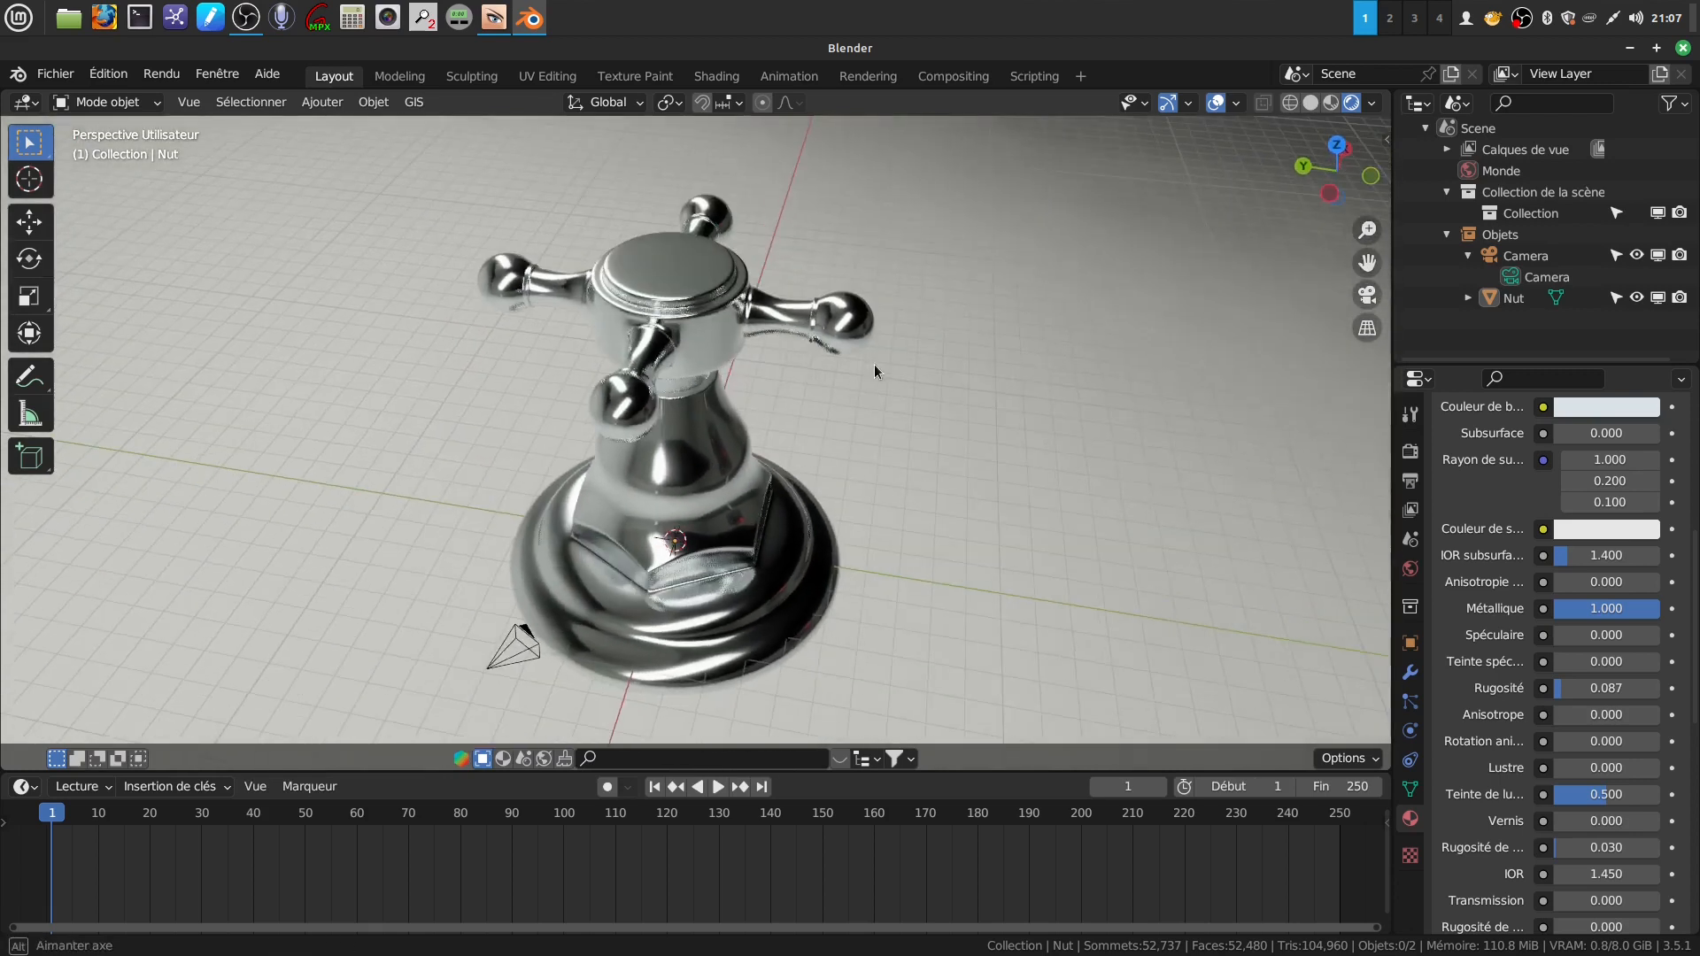
right_click(1525, 19)
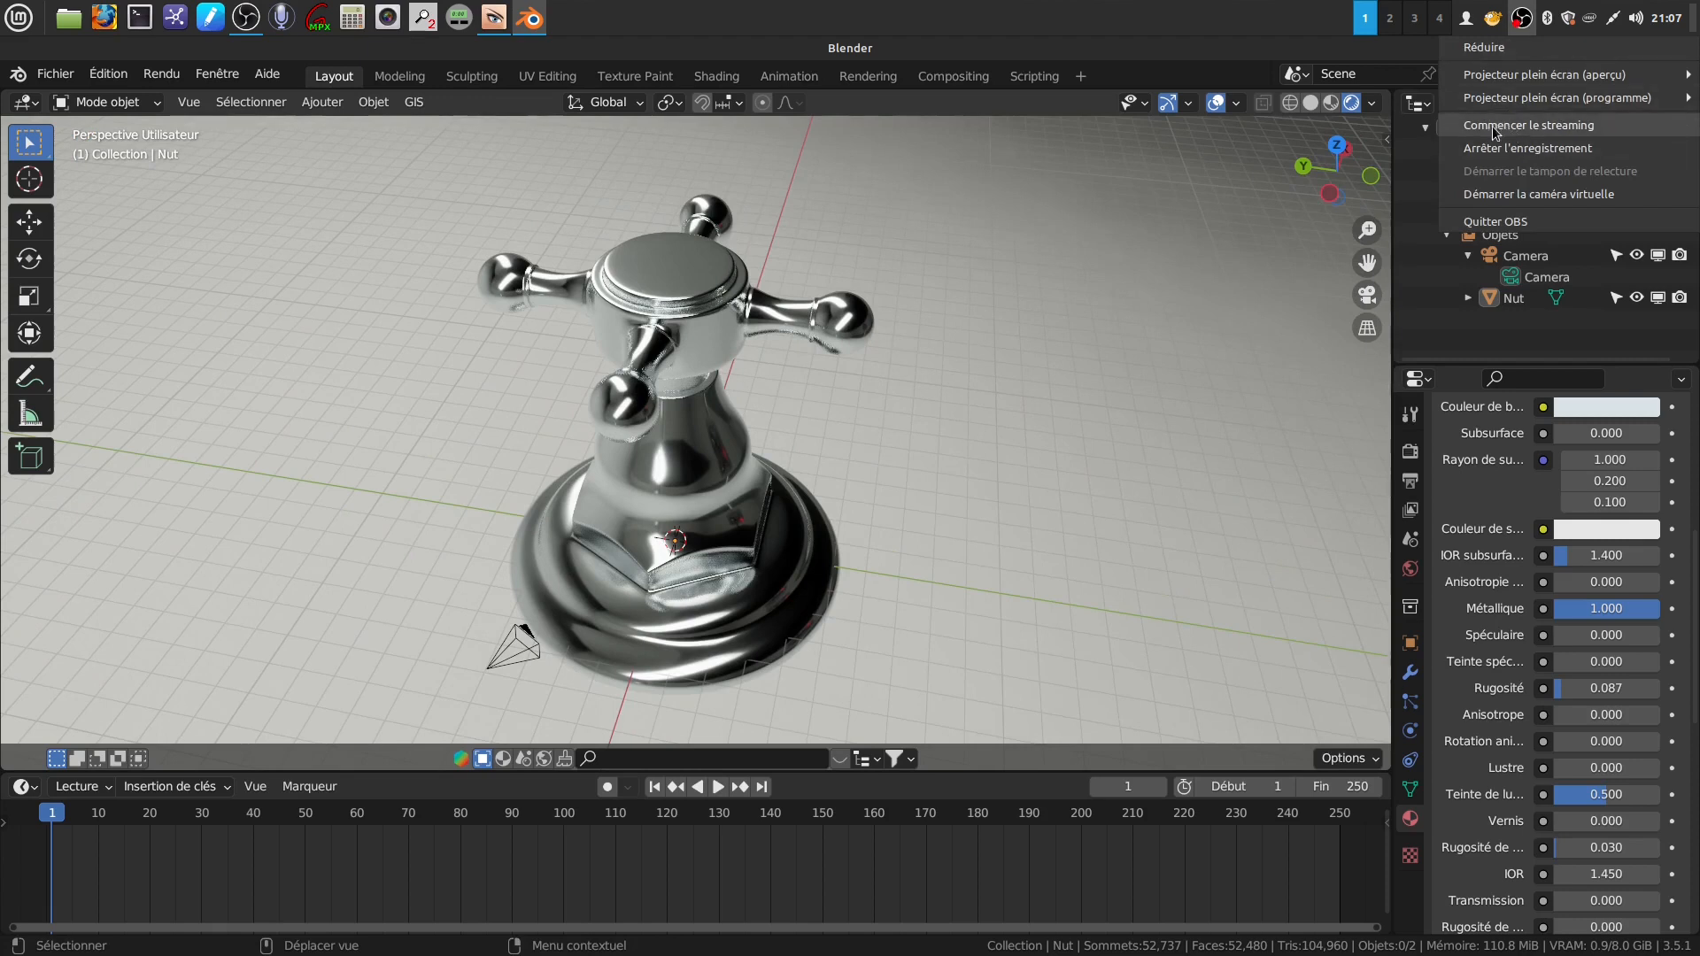